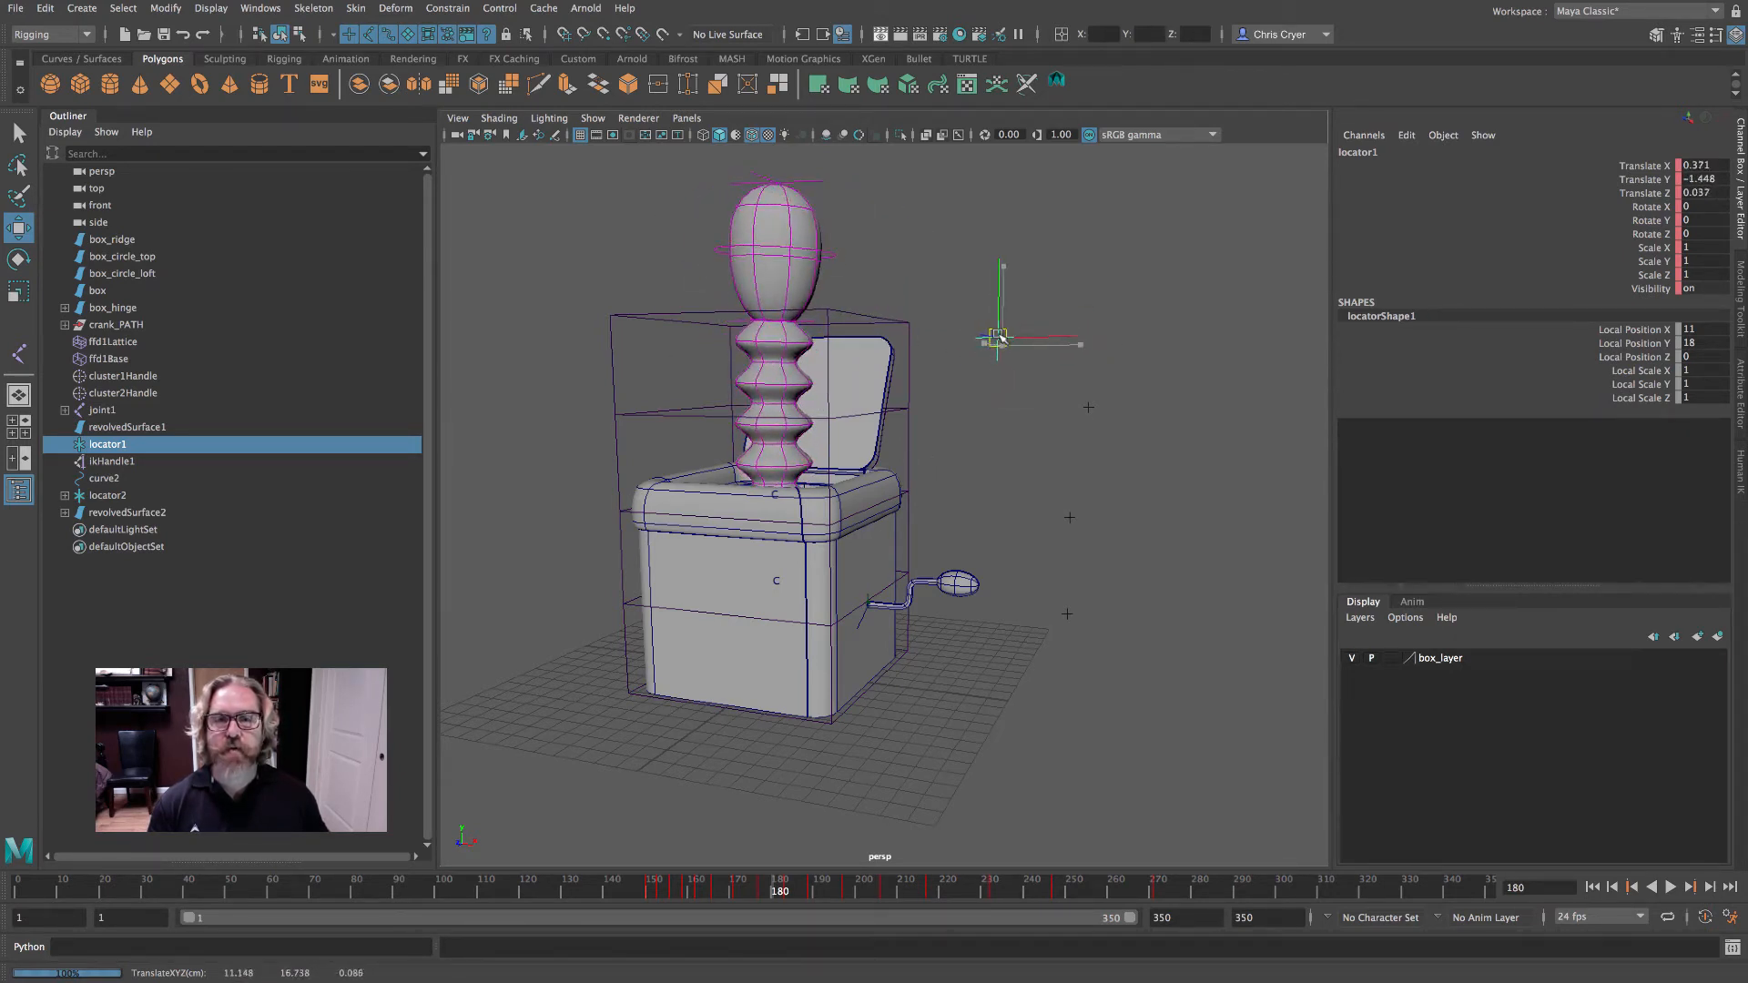
# - Try rotating the box lid about its hinge by selecting box_hinge and turning it with the Rotate tool
pyautogui.click(870, 399)
pyautogui.keyDown('alt'); pyautogui.moveTo(1108, 482); pyautogui.dragTo(1076, 486); pyautogui.keyUp('alt')
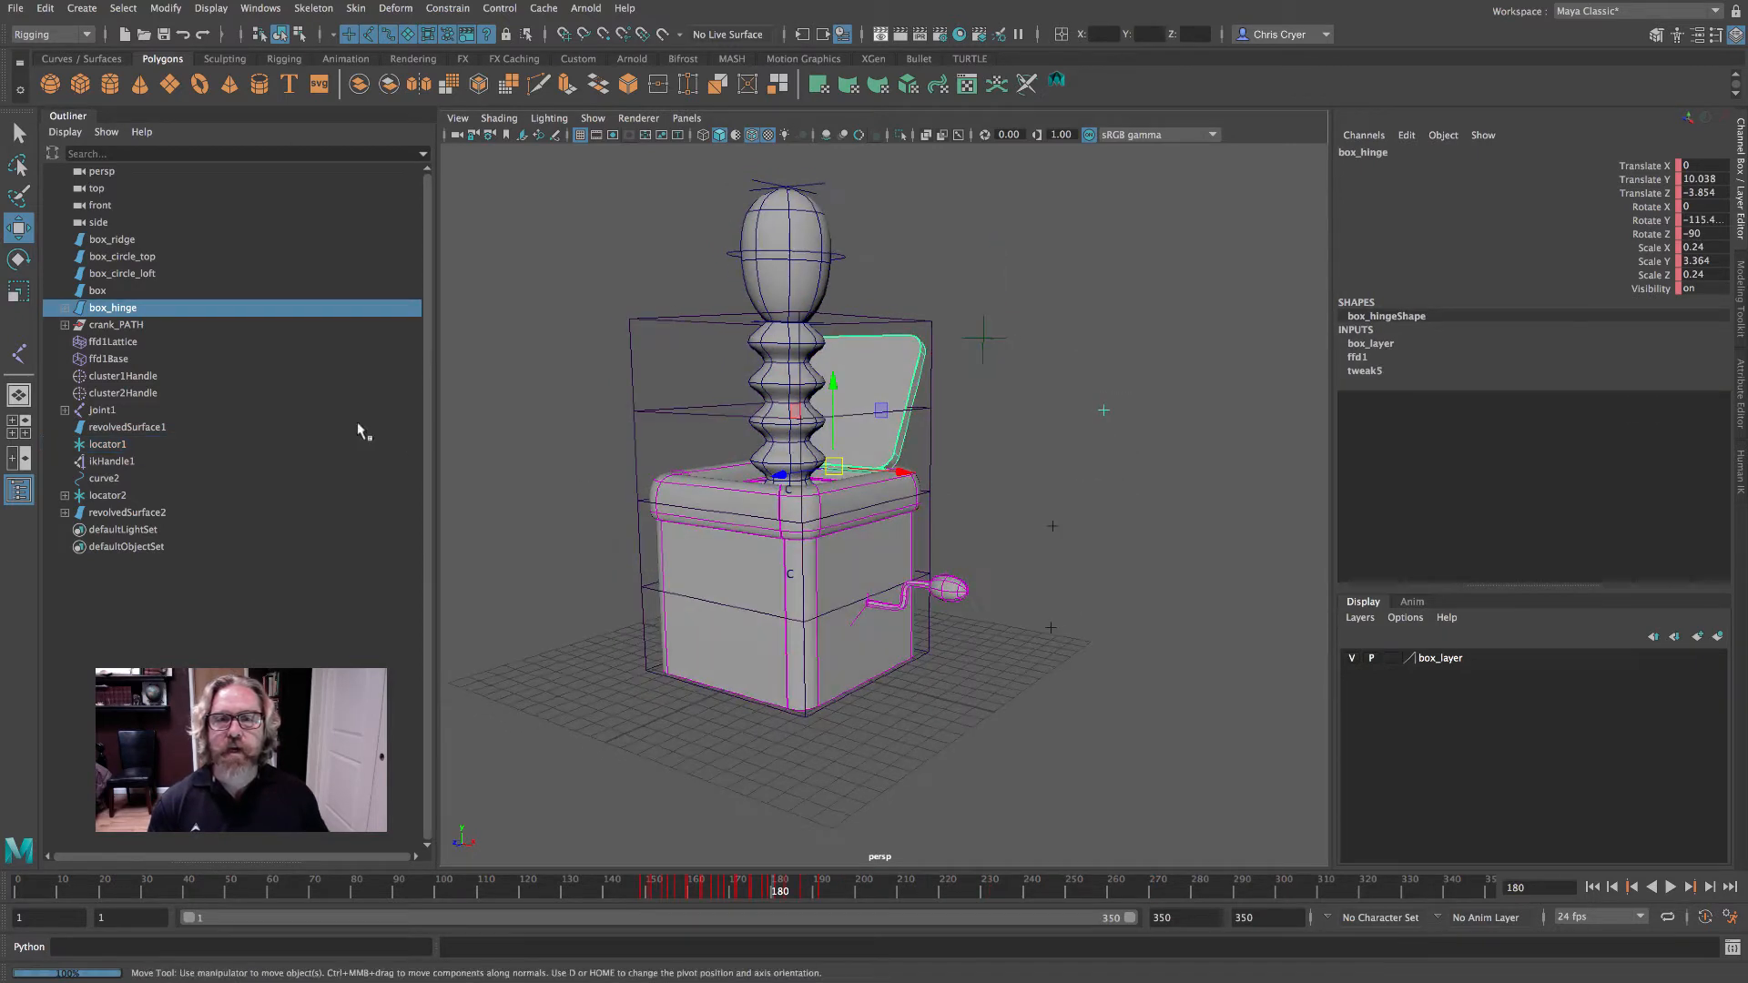
pyautogui.click(17, 262)
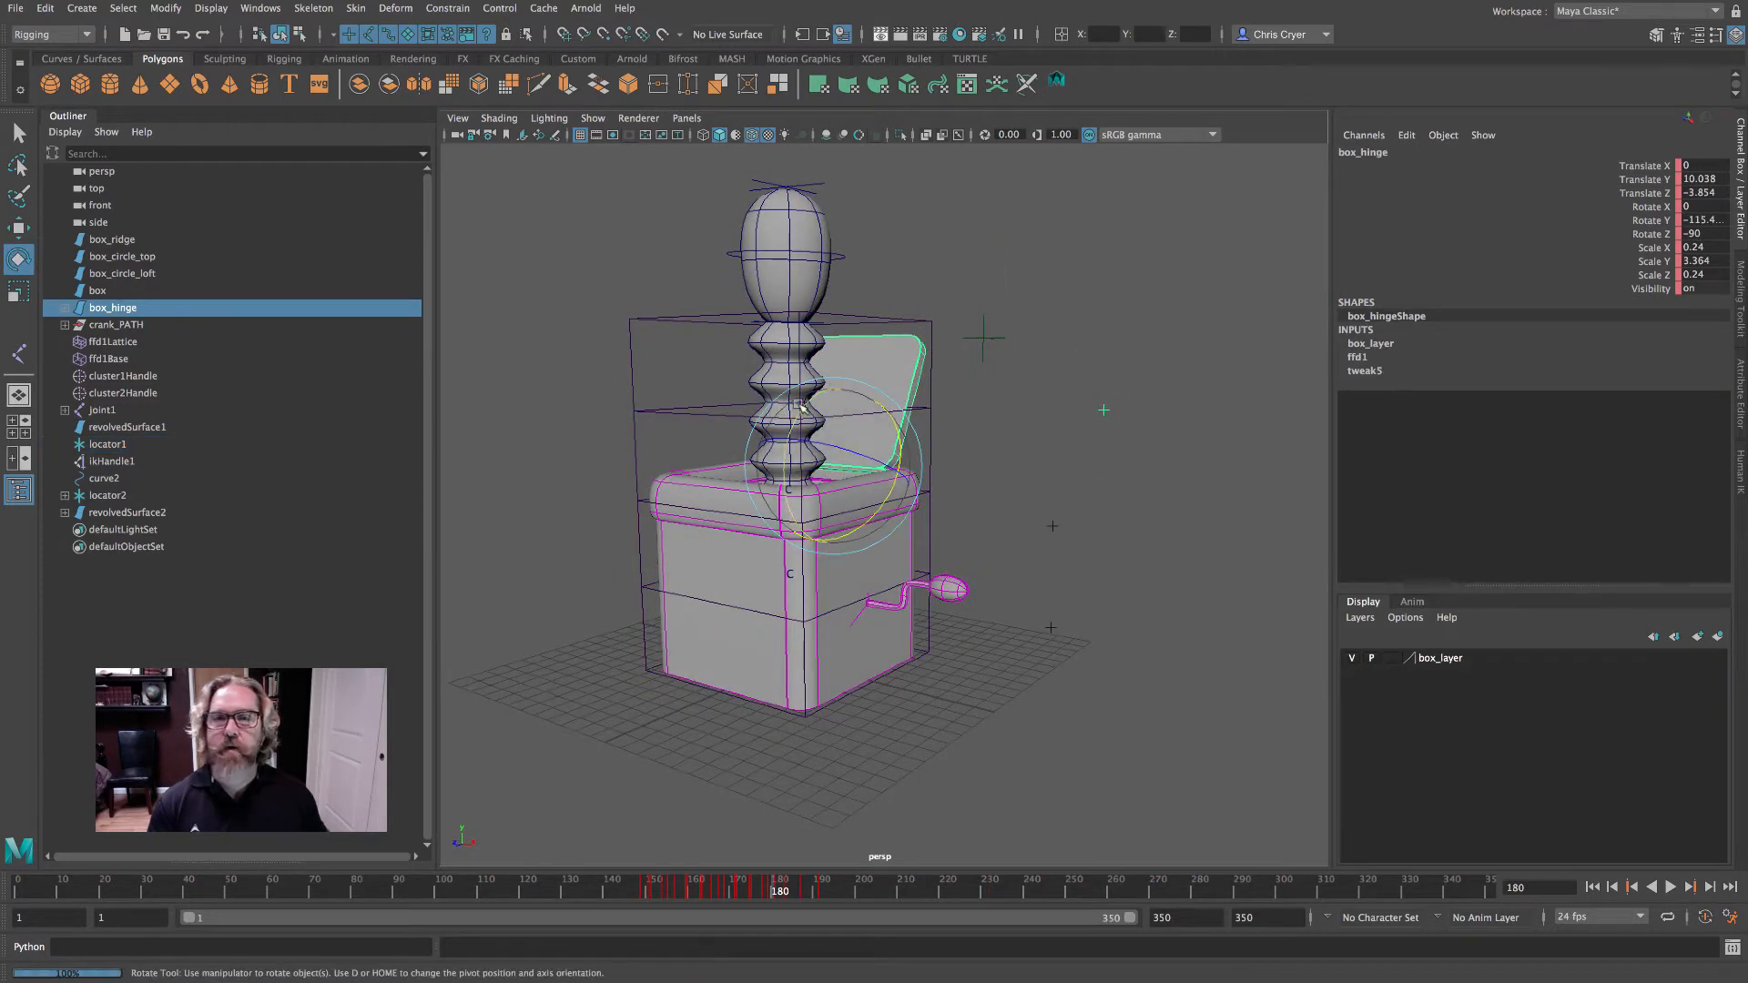
pyautogui.moveTo(800, 405); pyautogui.dragTo(801, 456)
# - Try twisting the box by rotating cluster2Handle about its X axis, and undo the rotation
pyautogui.keyDown('alt'); pyautogui.moveTo(1123, 546); pyautogui.dragTo(709, 501); pyautogui.keyUp('alt')
pyautogui.click(1073, 511)
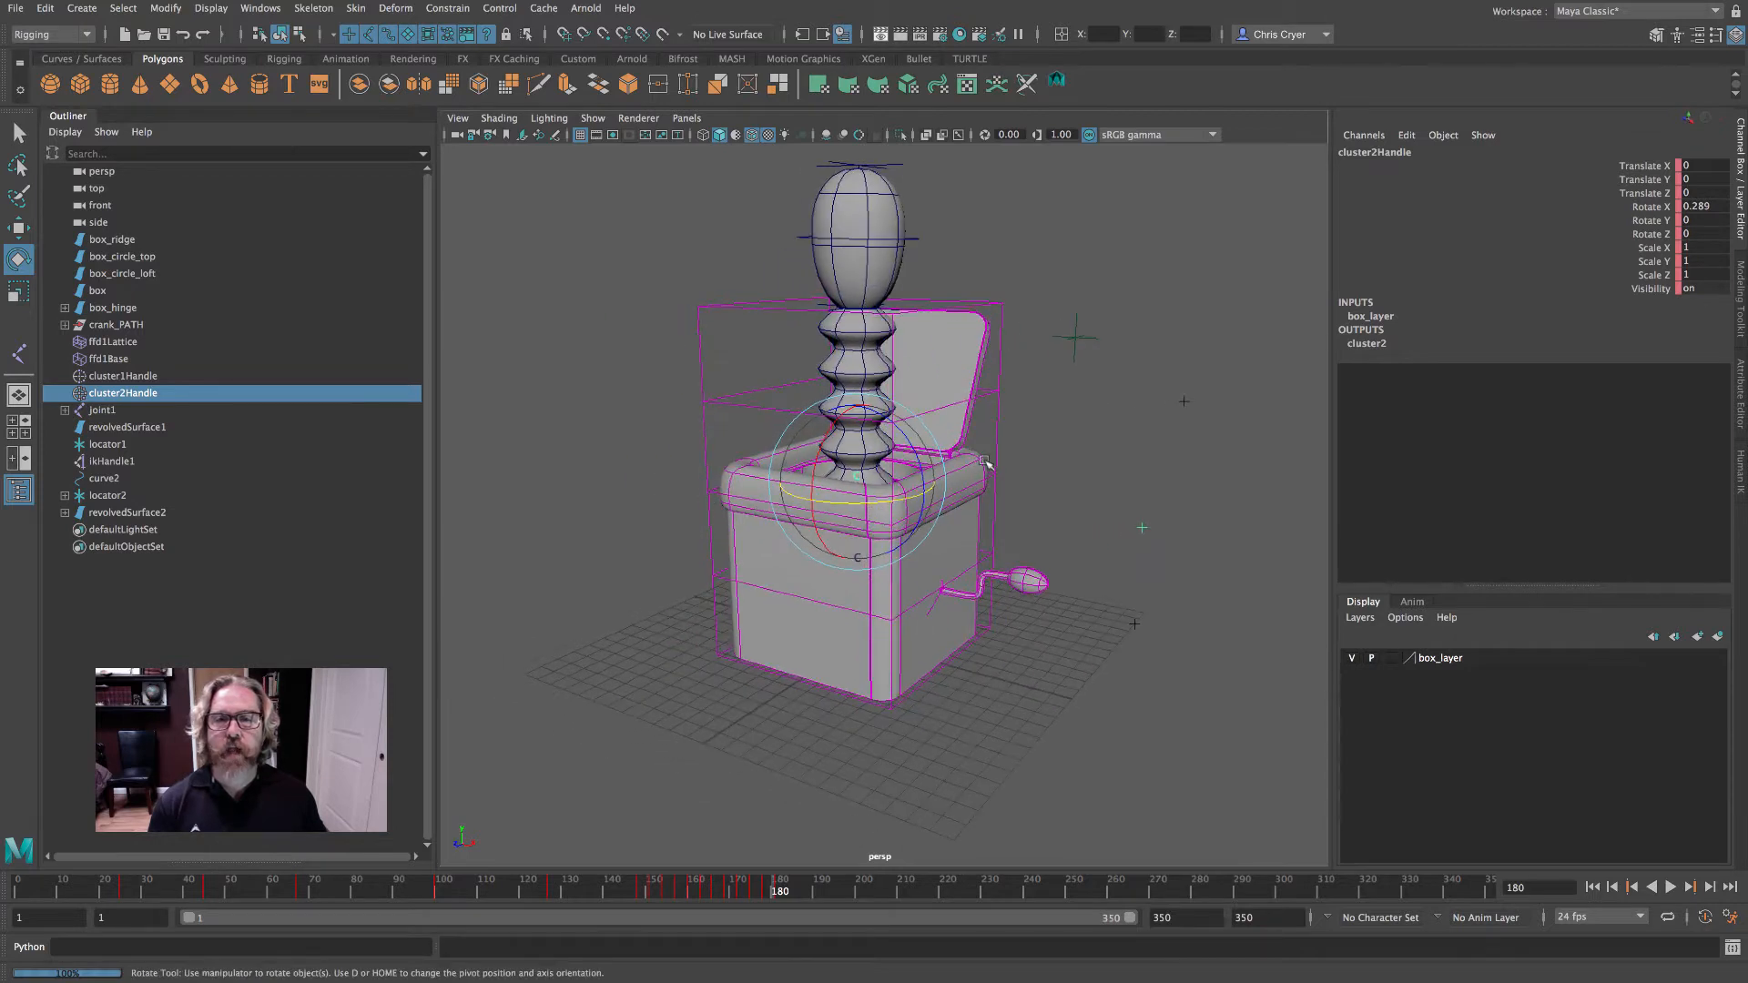
pyautogui.moveTo(830, 428)
pyautogui.mouseDown()
pyautogui.moveTo(847, 415)
pyautogui.moveTo(831, 425)
pyautogui.mouseUp()
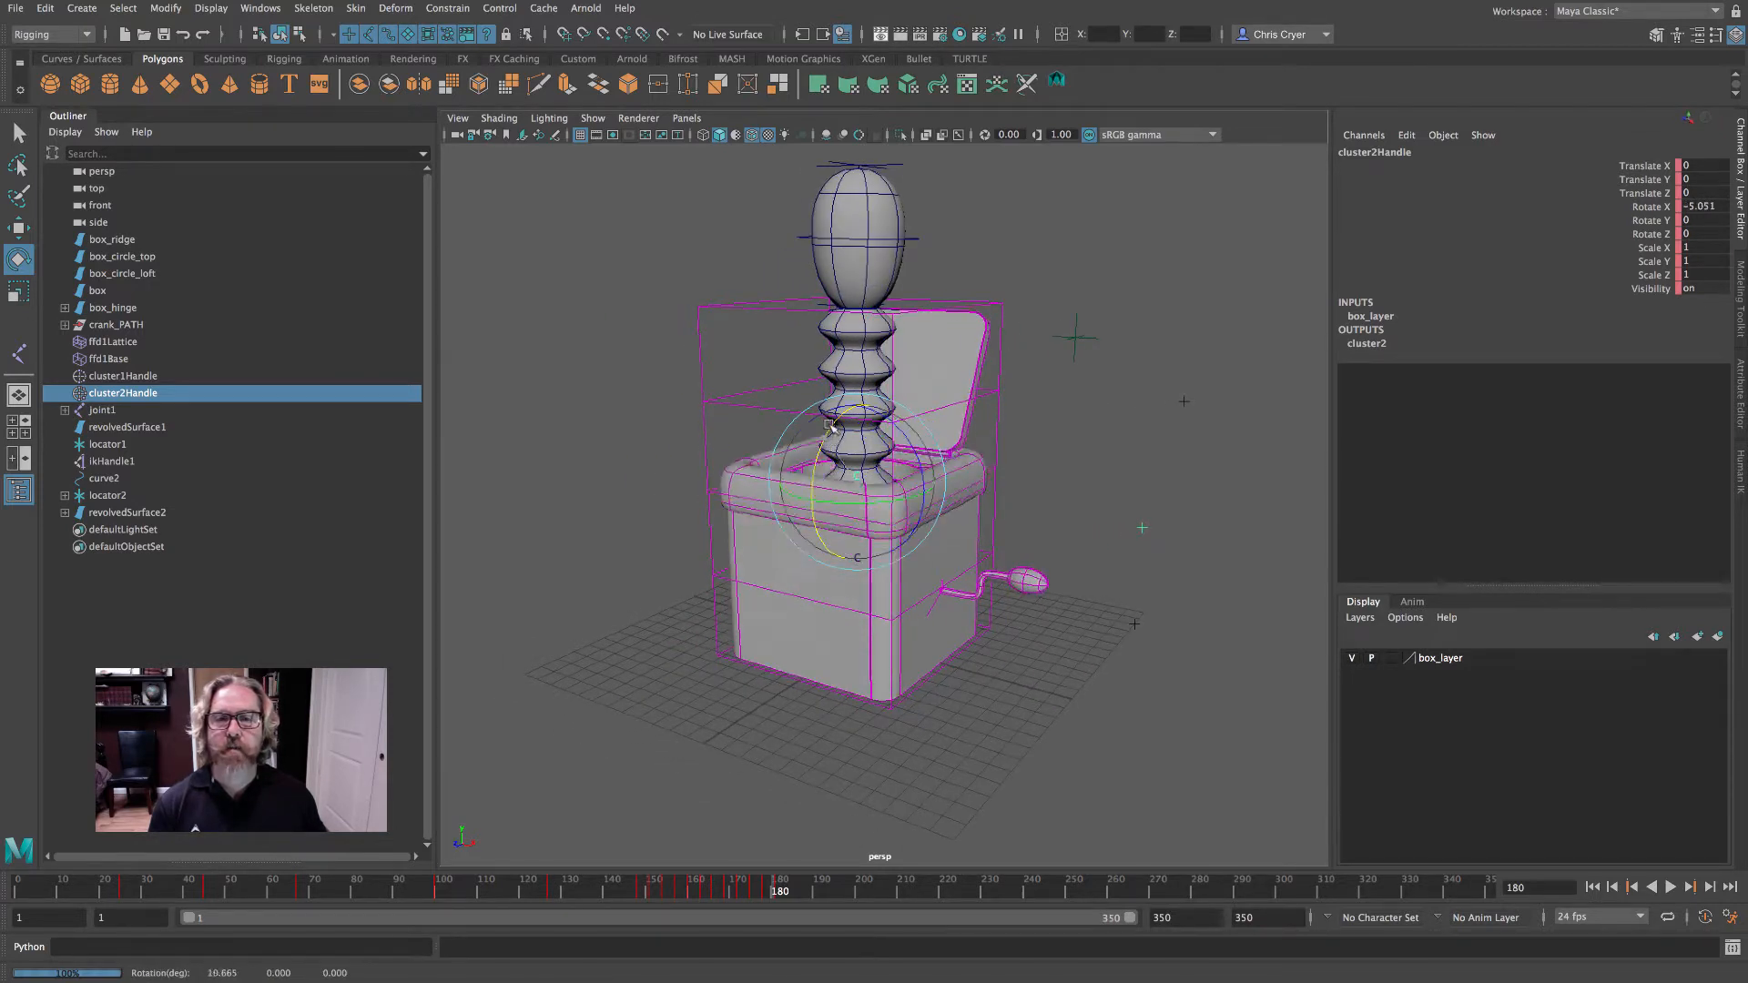
pyautogui.hotkey('ctrl', 'z')
# - Try bulging and pinching the box by uniformly scaling cluster1Handle up and down, undoing each scale
pyautogui.keyDown('alt'); pyautogui.moveTo(1129, 551); pyautogui.dragTo(1084, 477, button='middle'); pyautogui.keyUp('alt')
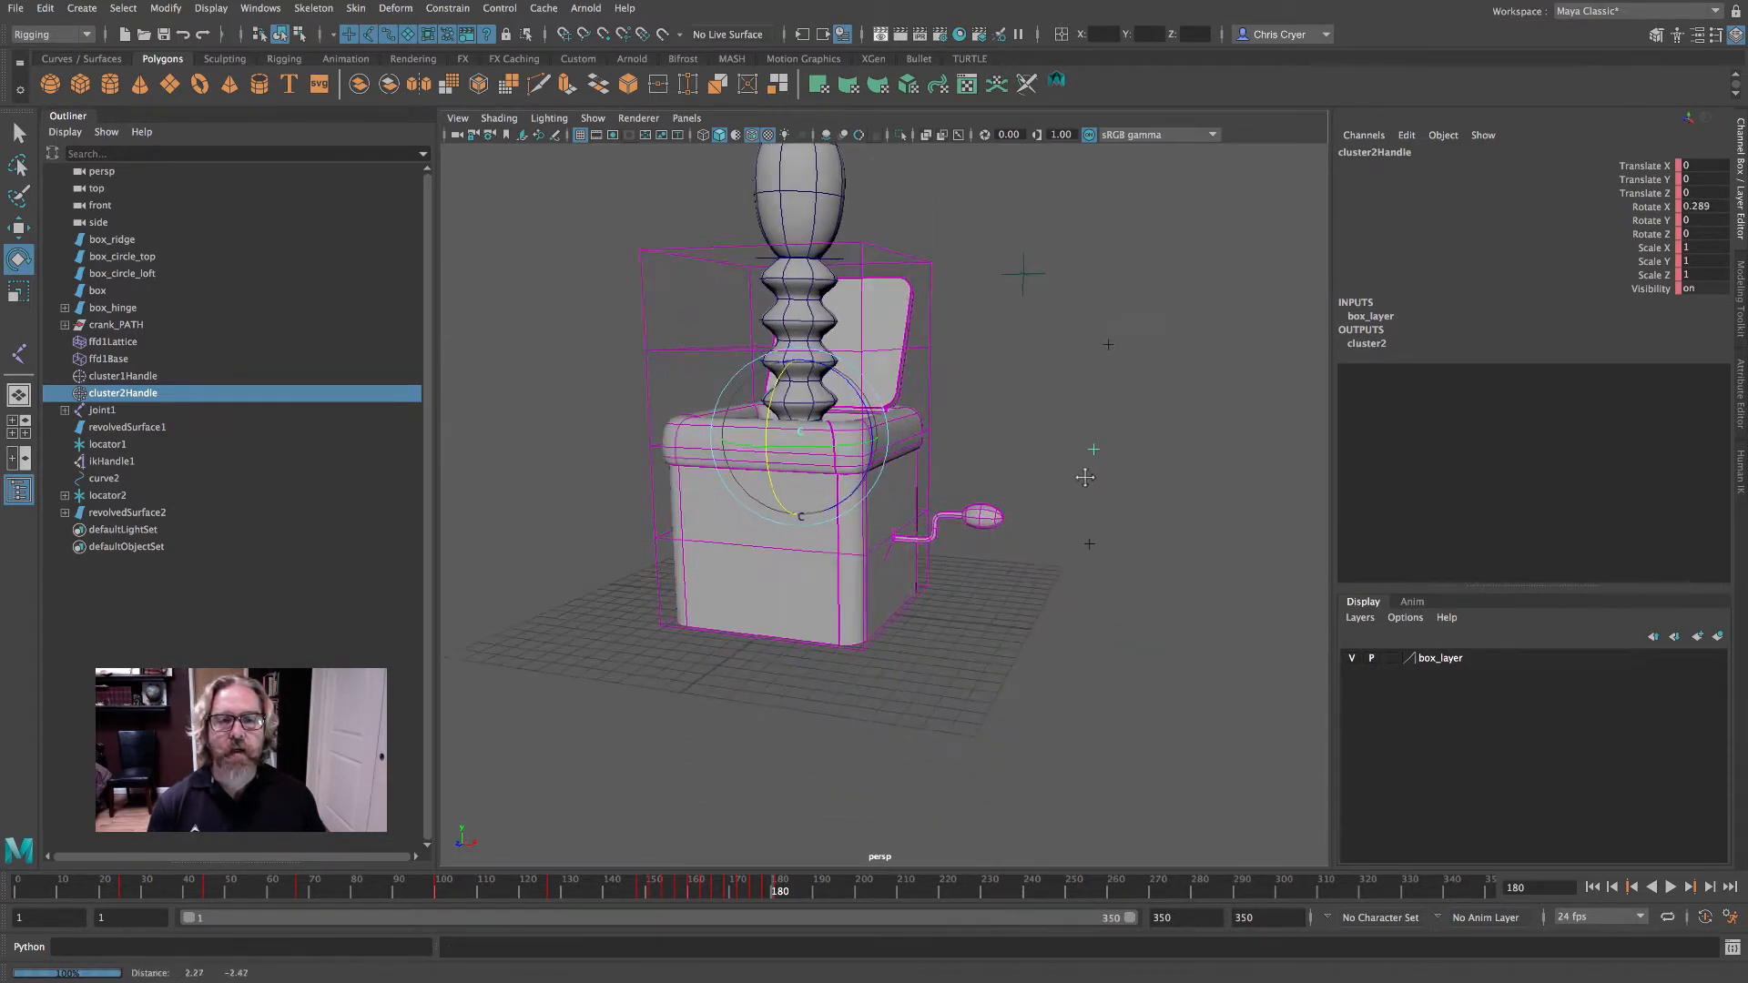
pyautogui.click(118, 376)
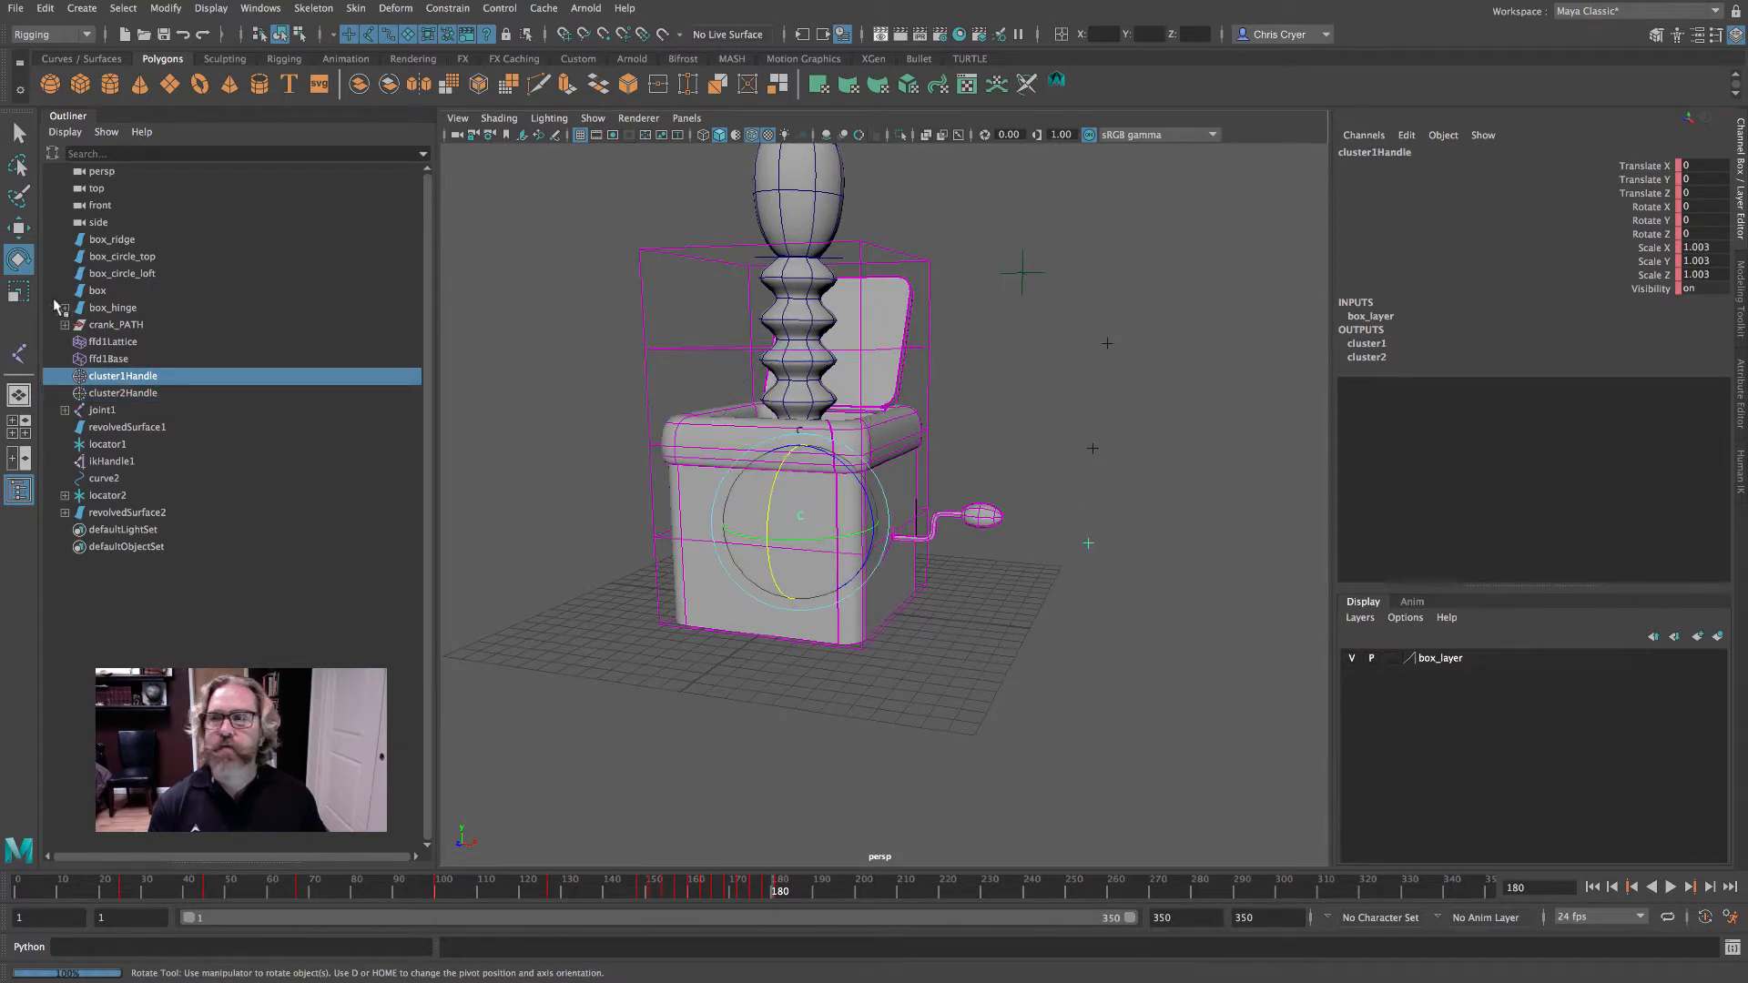
pyautogui.click(18, 291)
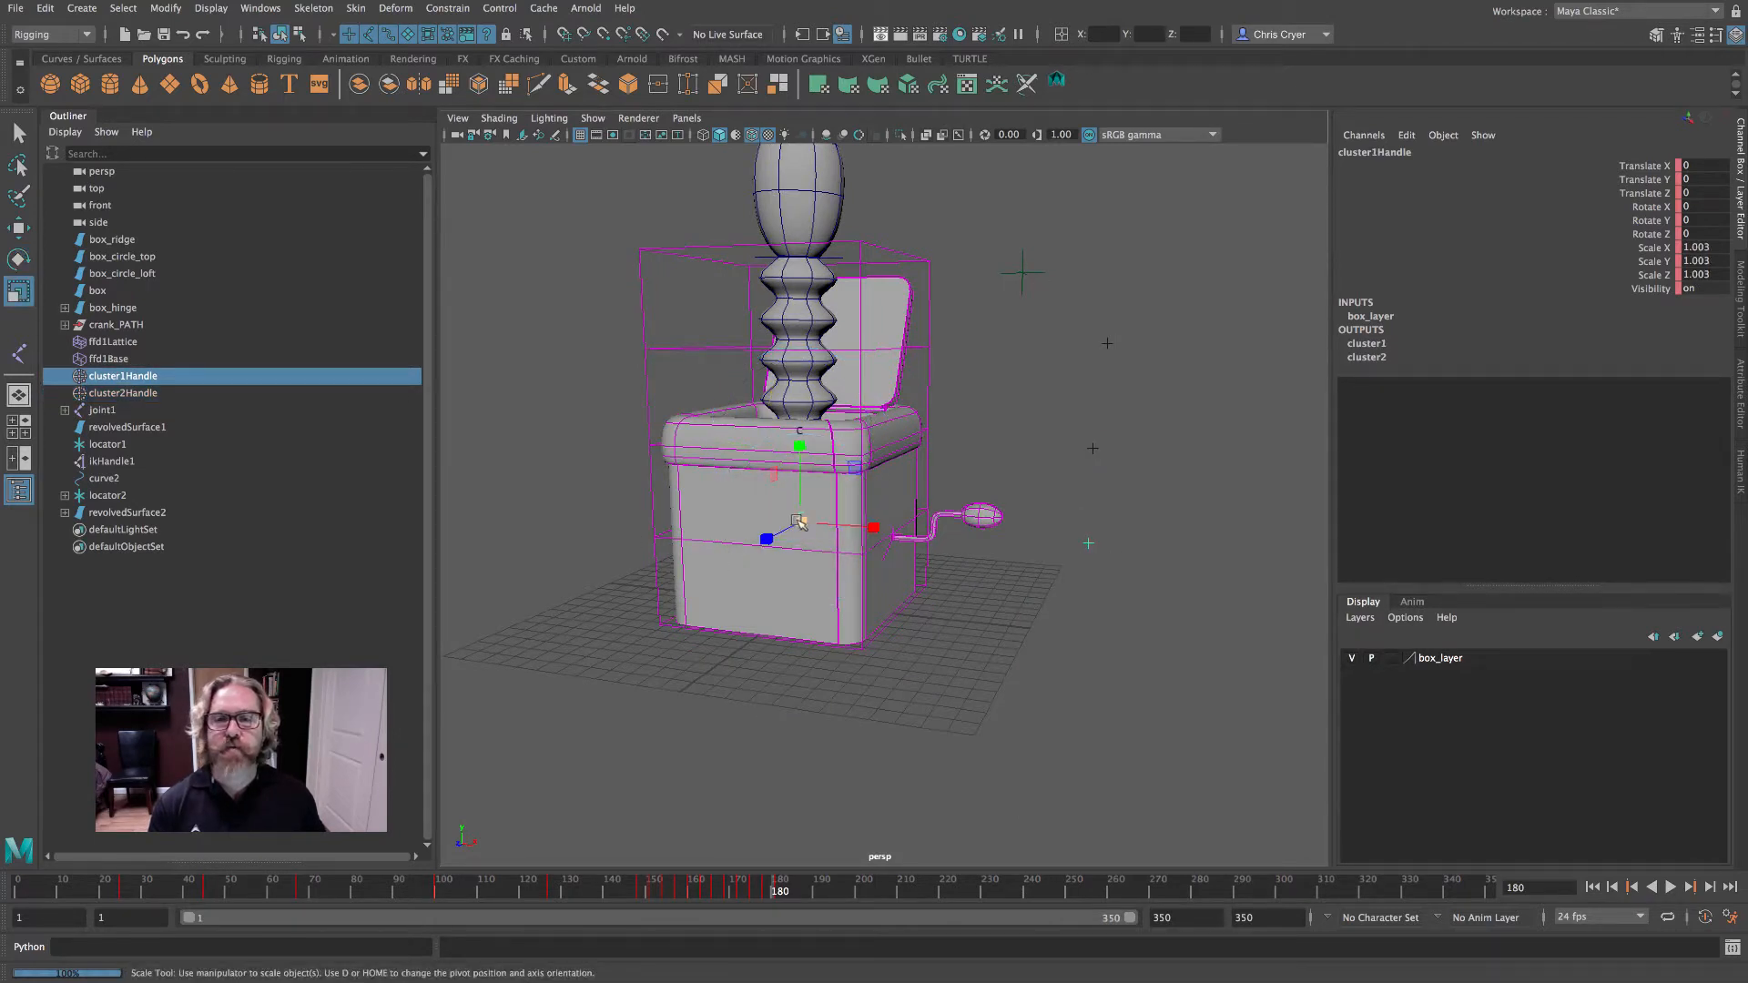
pyautogui.moveTo(798, 521); pyautogui.dragTo(805, 517)
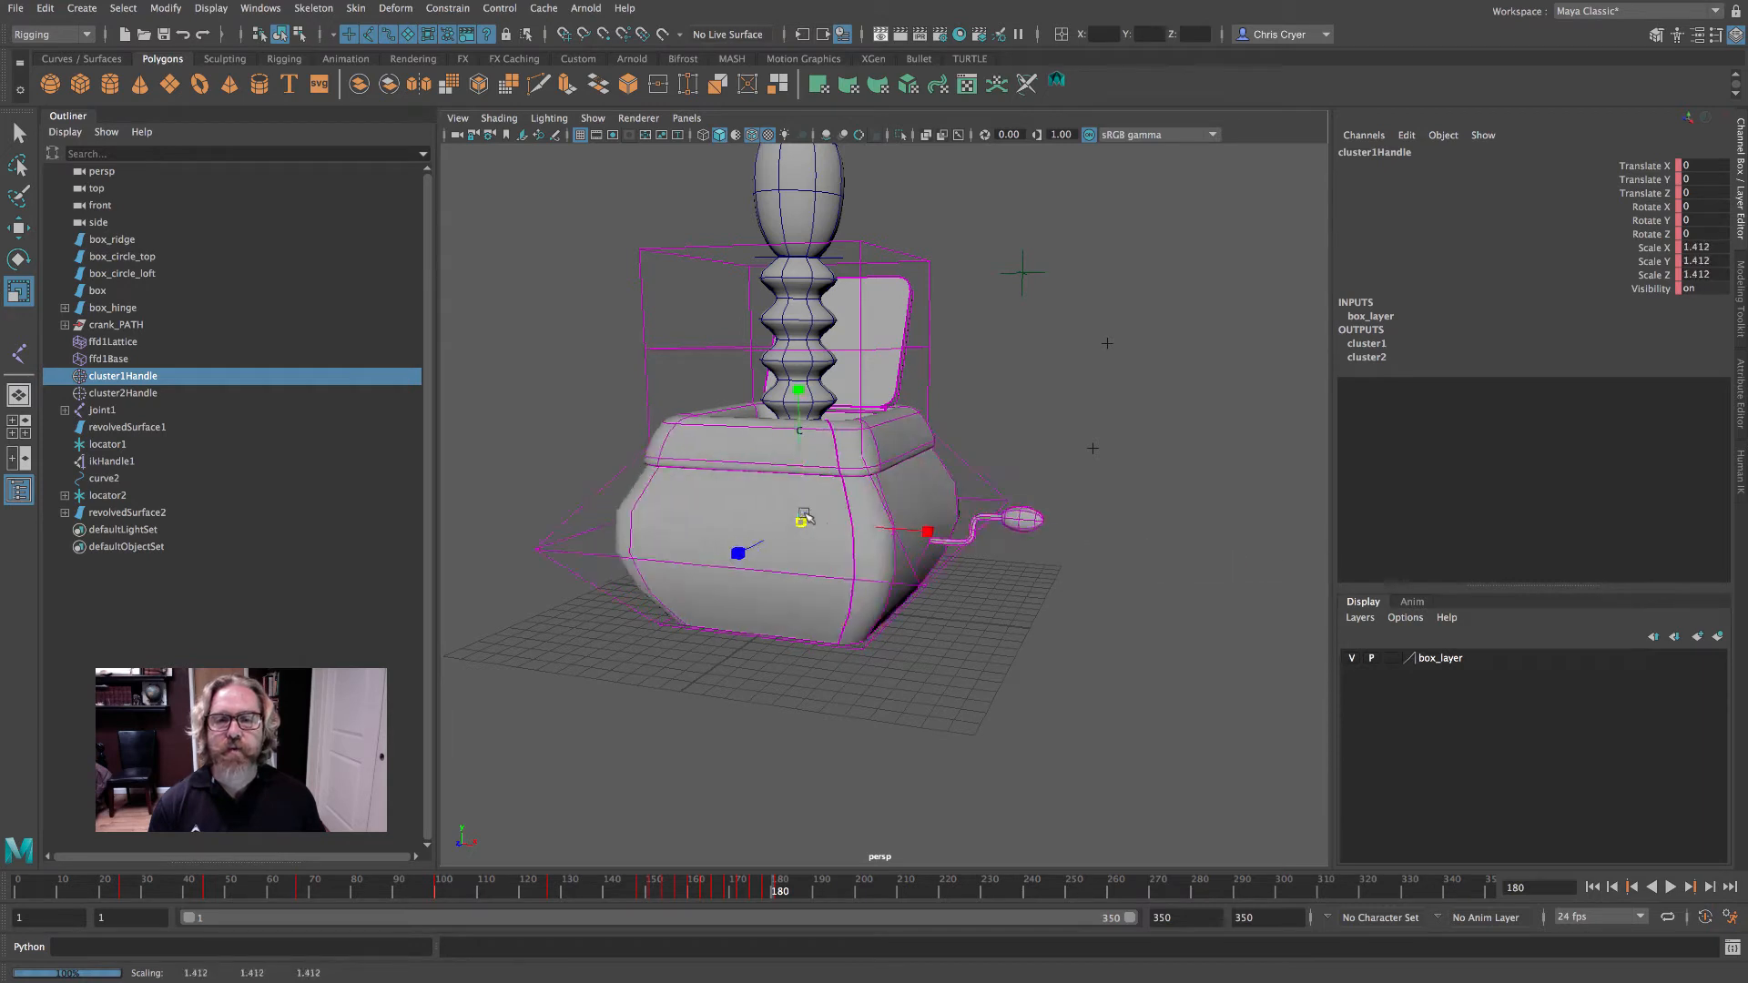
pyautogui.hotkey('ctrl', 'z')
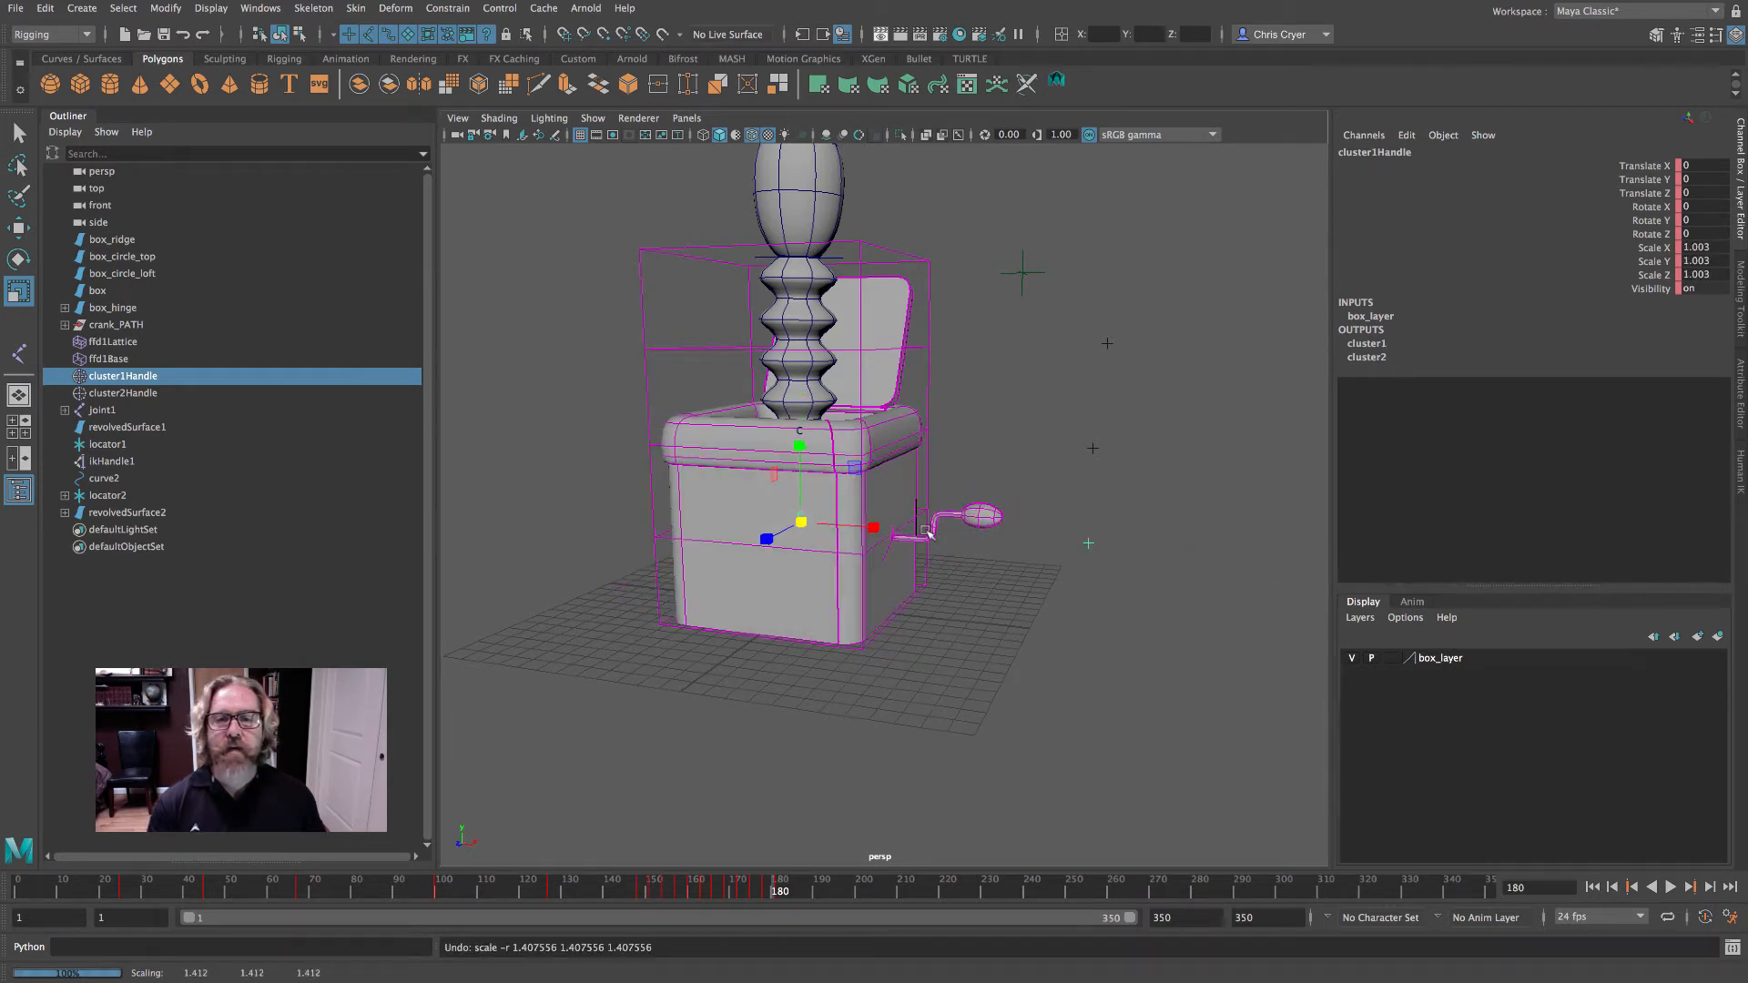
pyautogui.keyDown('alt'); pyautogui.moveTo(938, 558); pyautogui.dragTo(915, 560); pyautogui.keyUp('alt')
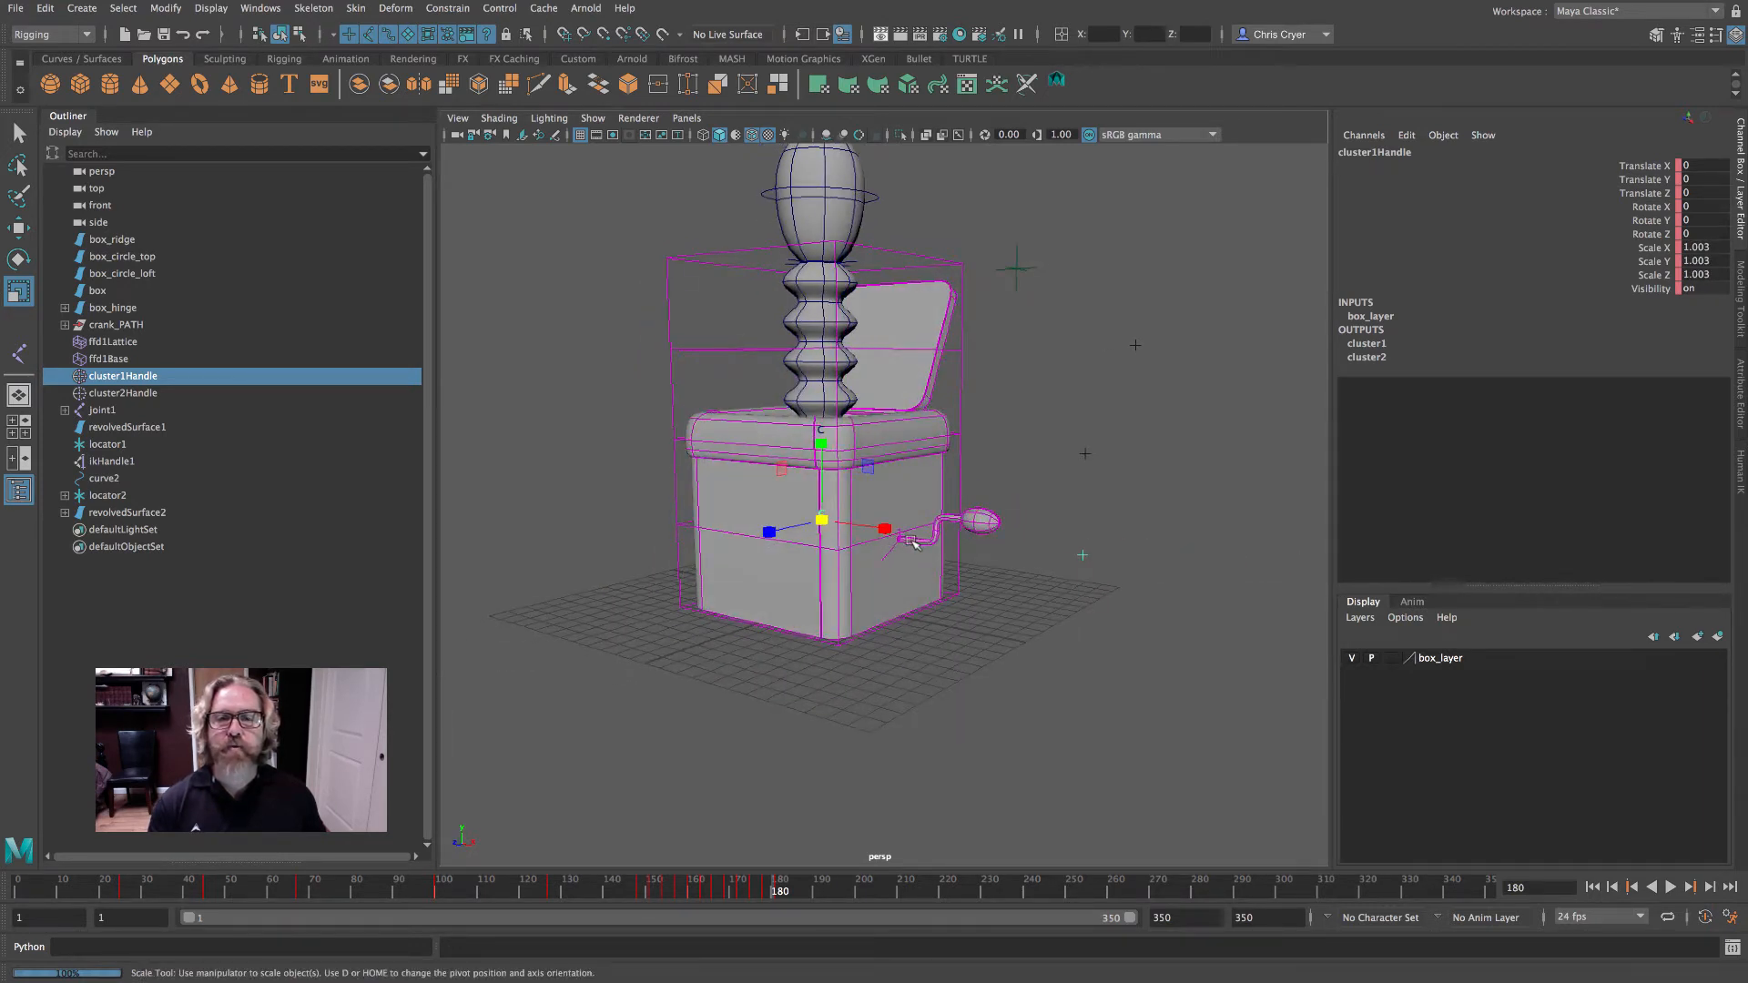
pyautogui.keyDown('alt'); pyautogui.moveTo(914, 543); pyautogui.dragTo(958, 569, button='right'); pyautogui.keyUp('alt')
pyautogui.moveTo(812, 521); pyautogui.dragTo(823, 521)
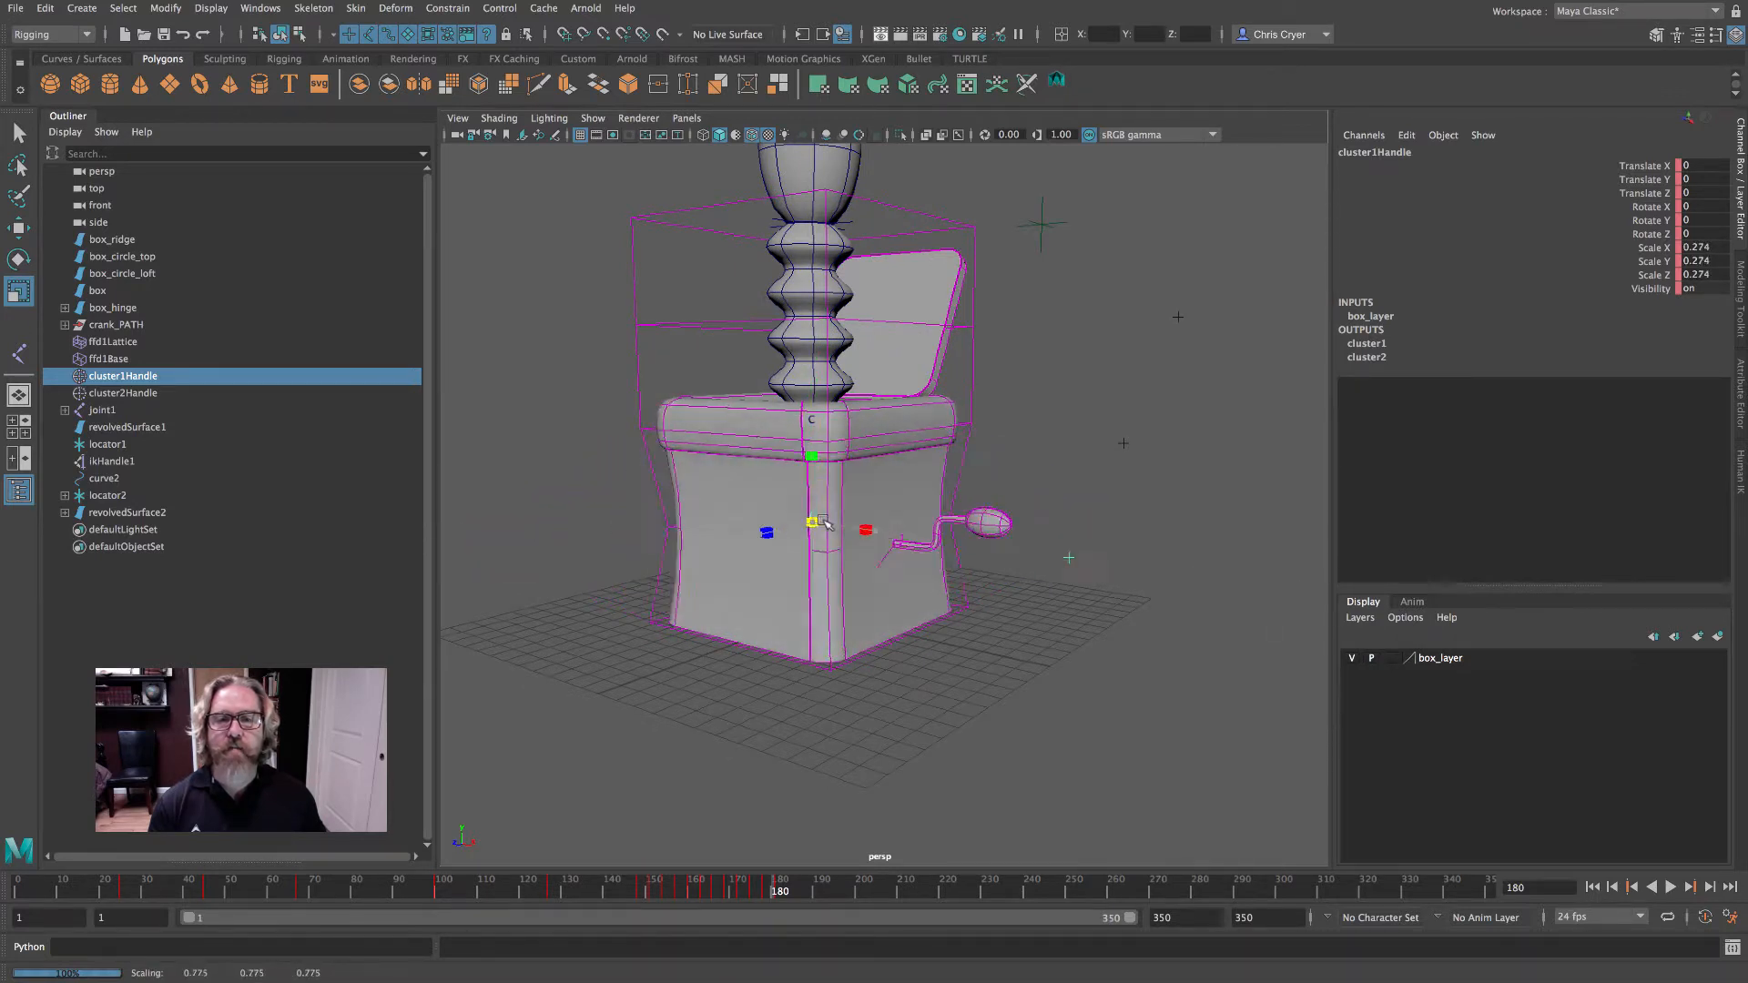
pyautogui.hotkey('ctrl', 'z')
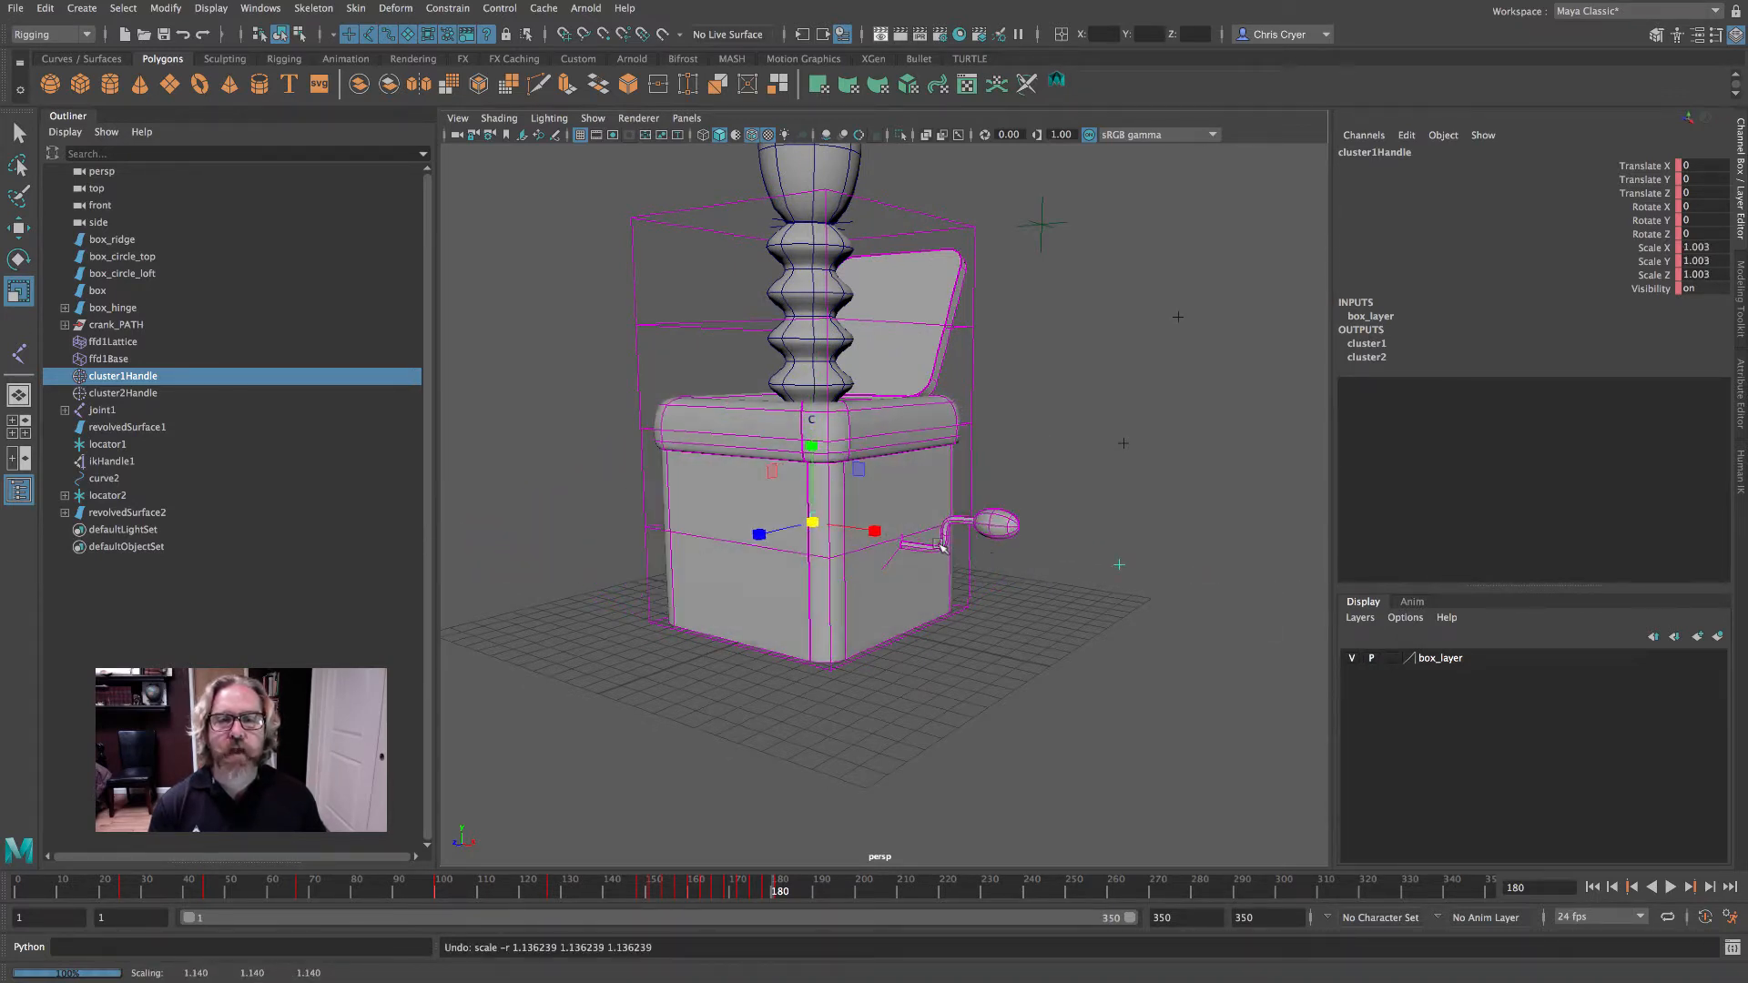
# - Scrub through the timeline up to frame 350 to review the jack-in-the-box animation
pyautogui.moveTo(188, 883); pyautogui.dragTo(1011, 870)
pyautogui.keyDown('alt'); pyautogui.moveTo(838, 616); pyautogui.dragTo(1004, 692); pyautogui.keyUp('alt')
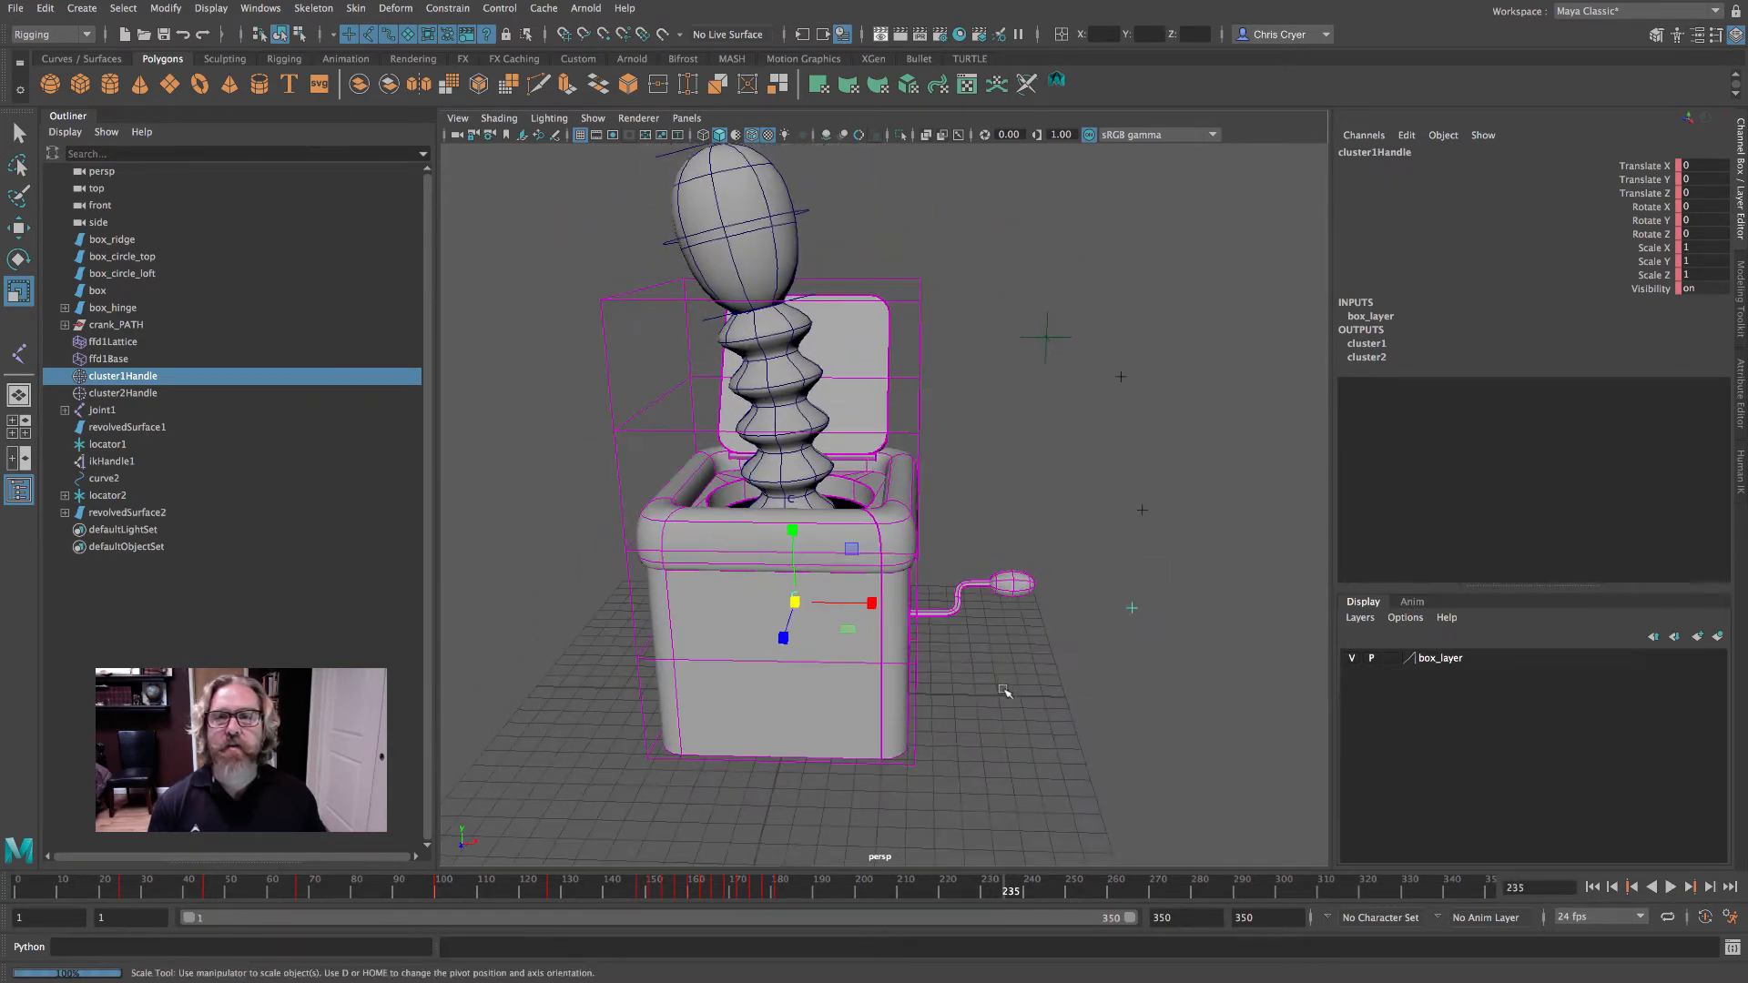
pyautogui.moveTo(958, 890); pyautogui.dragTo(898, 888)
pyautogui.keyDown('alt'); pyautogui.moveTo(1073, 775); pyautogui.dragTo(928, 815, button='right'); pyautogui.keyUp('alt')
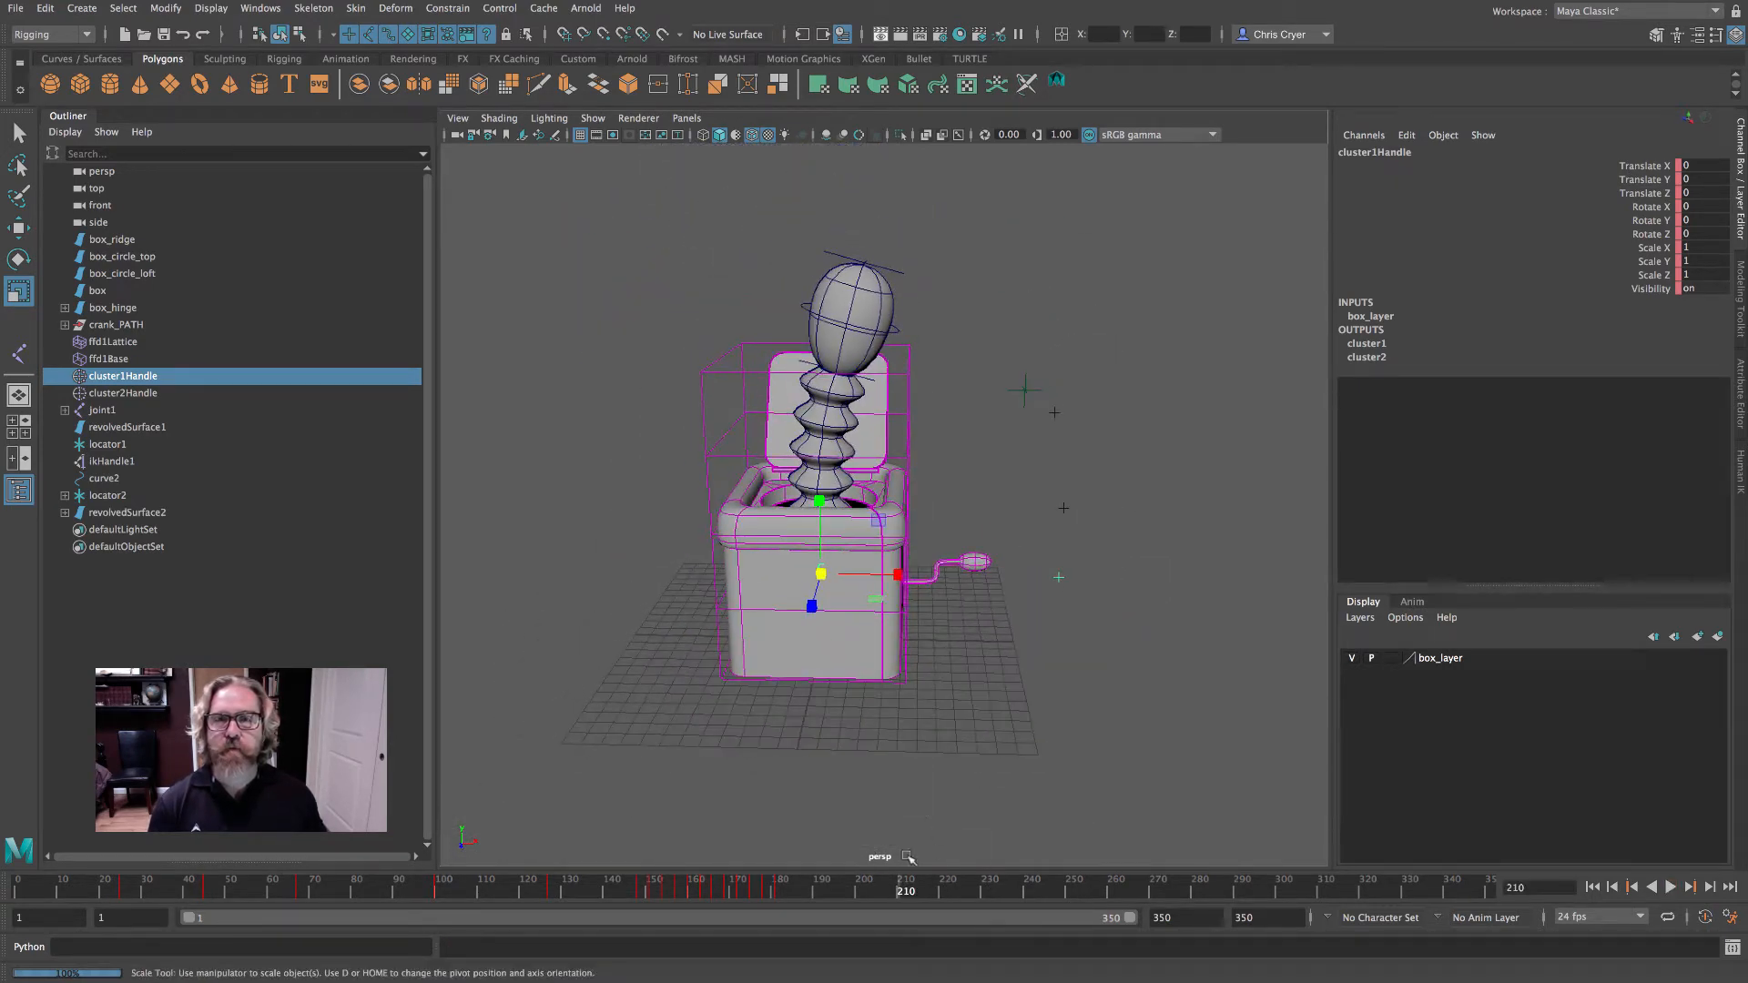
pyautogui.moveTo(816, 887); pyautogui.dragTo(1517, 892)
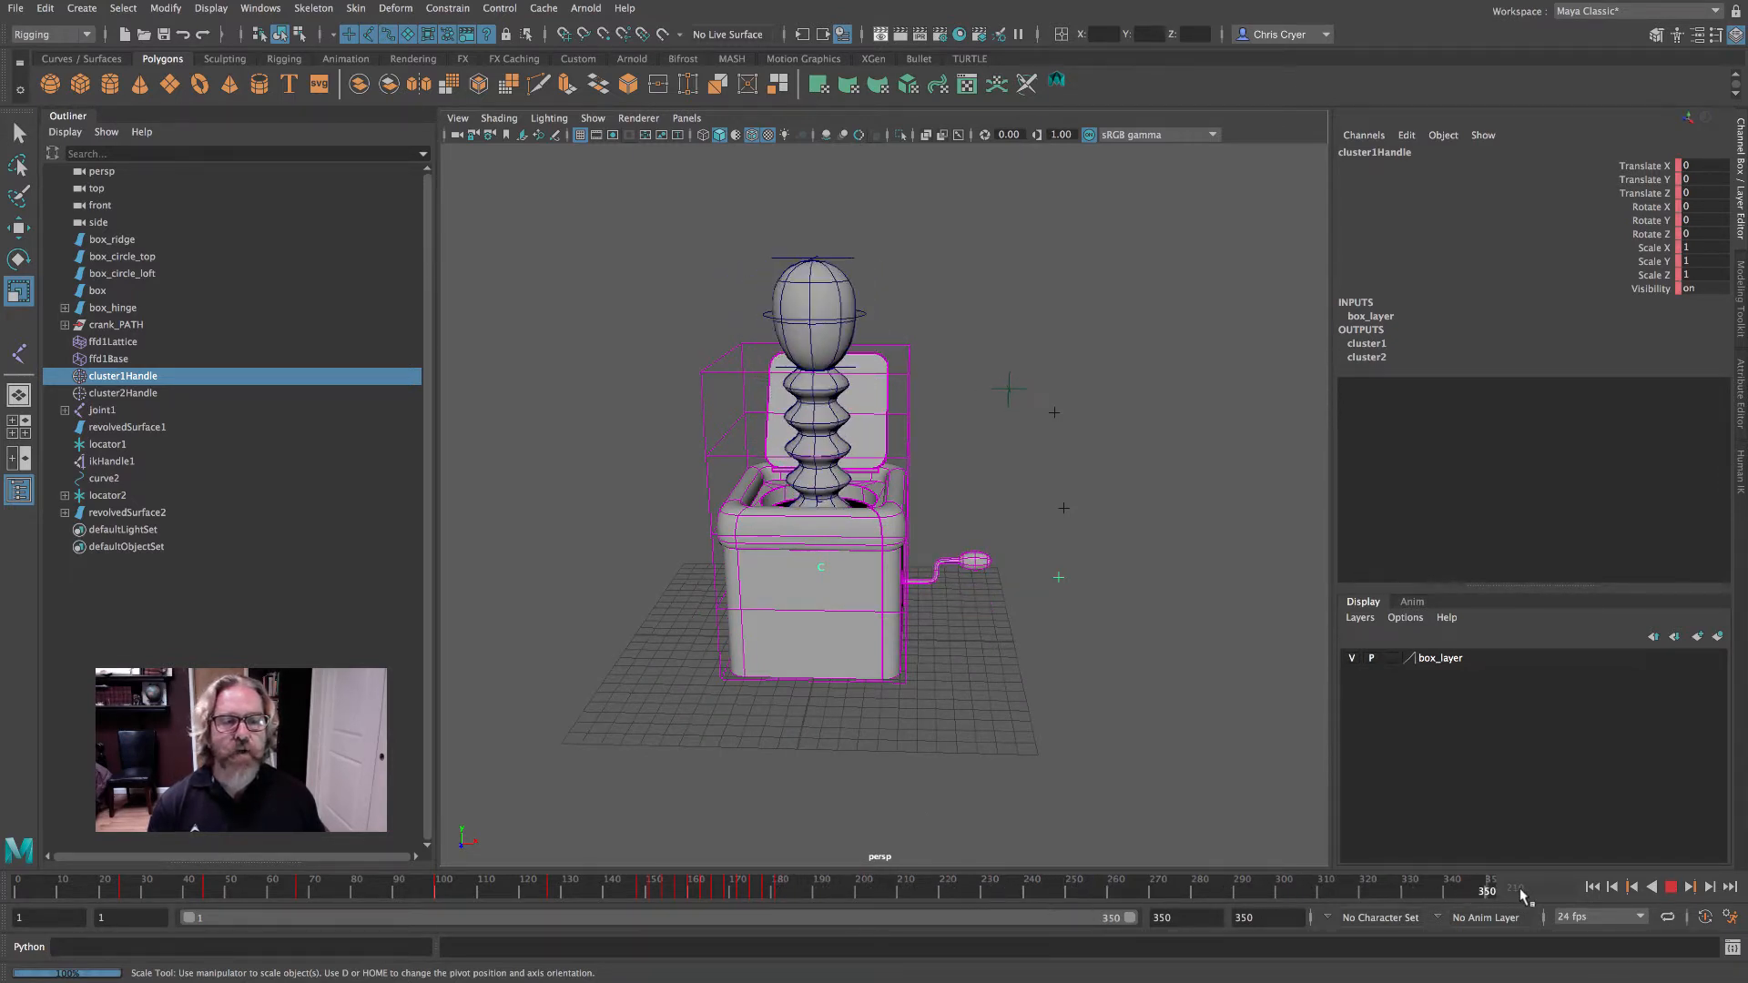
# - Delete the rings around the egg-shaped head and the head surface itself from the top of the spring
pyautogui.keyDown('alt'); pyautogui.moveTo(1163, 688); pyautogui.dragTo(1094, 692); pyautogui.keyUp('alt')
pyautogui.keyDown('alt'); pyautogui.moveTo(1094, 692); pyautogui.dragTo(1113, 705, button='middle'); pyautogui.keyUp('alt')
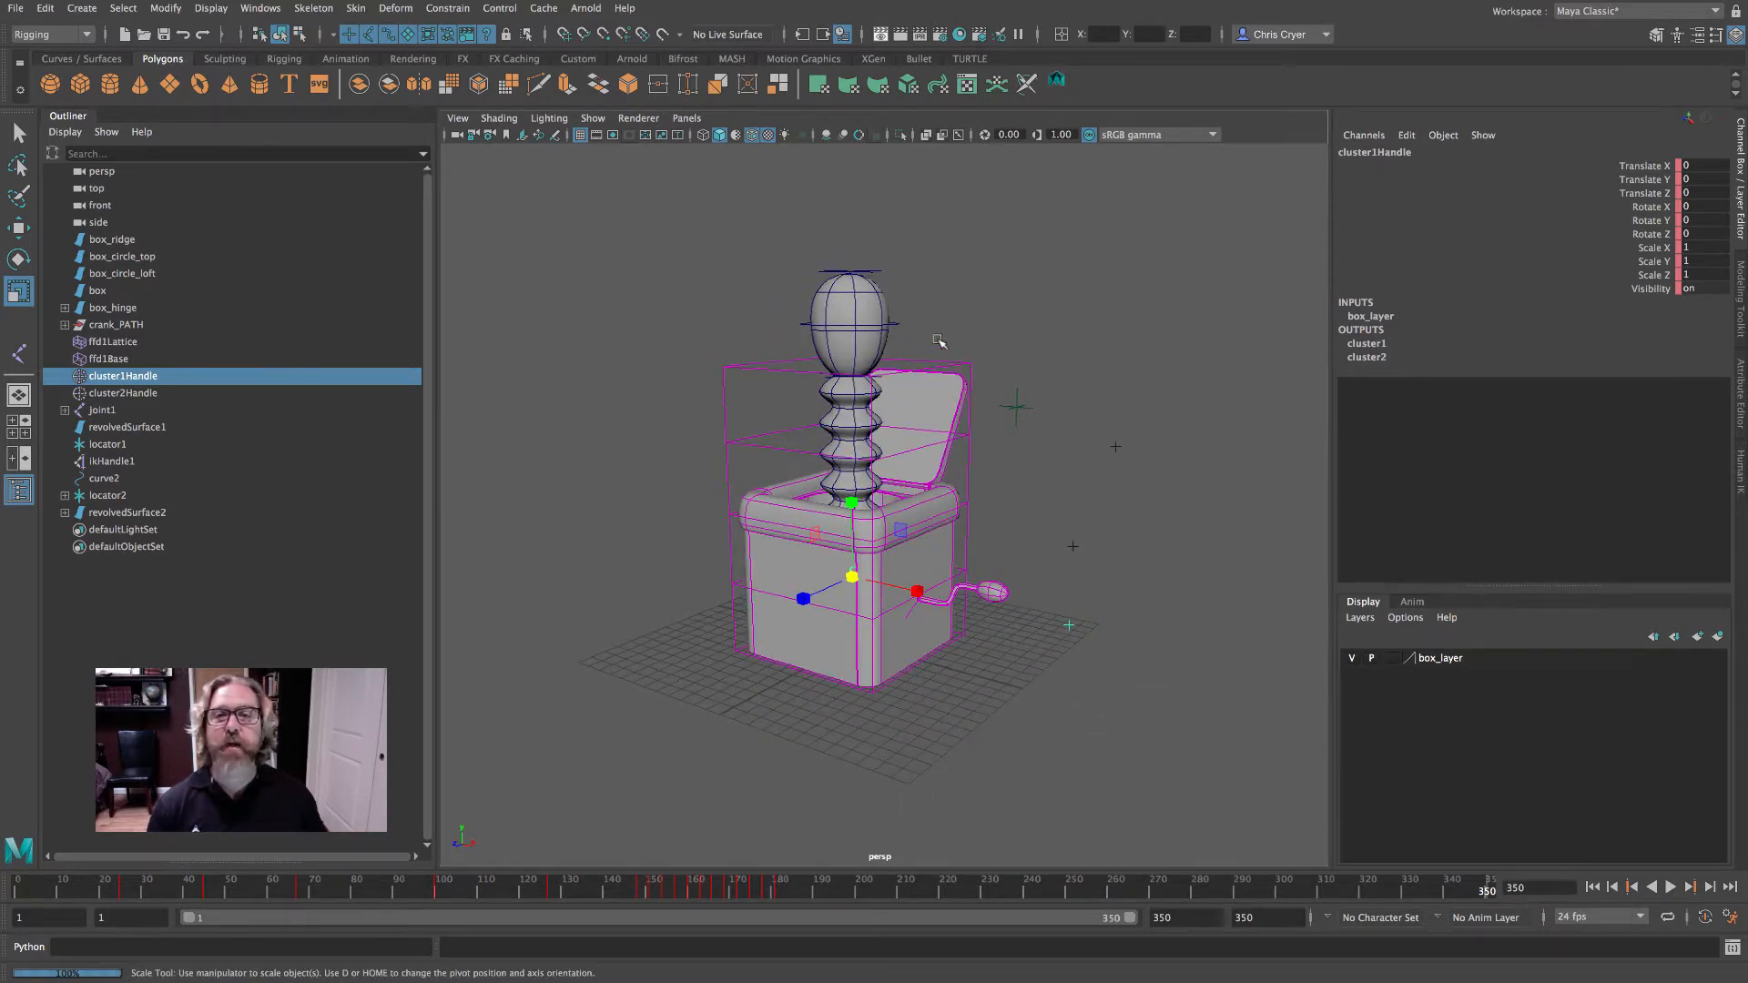
pyautogui.click(882, 277)
pyautogui.click(978, 324)
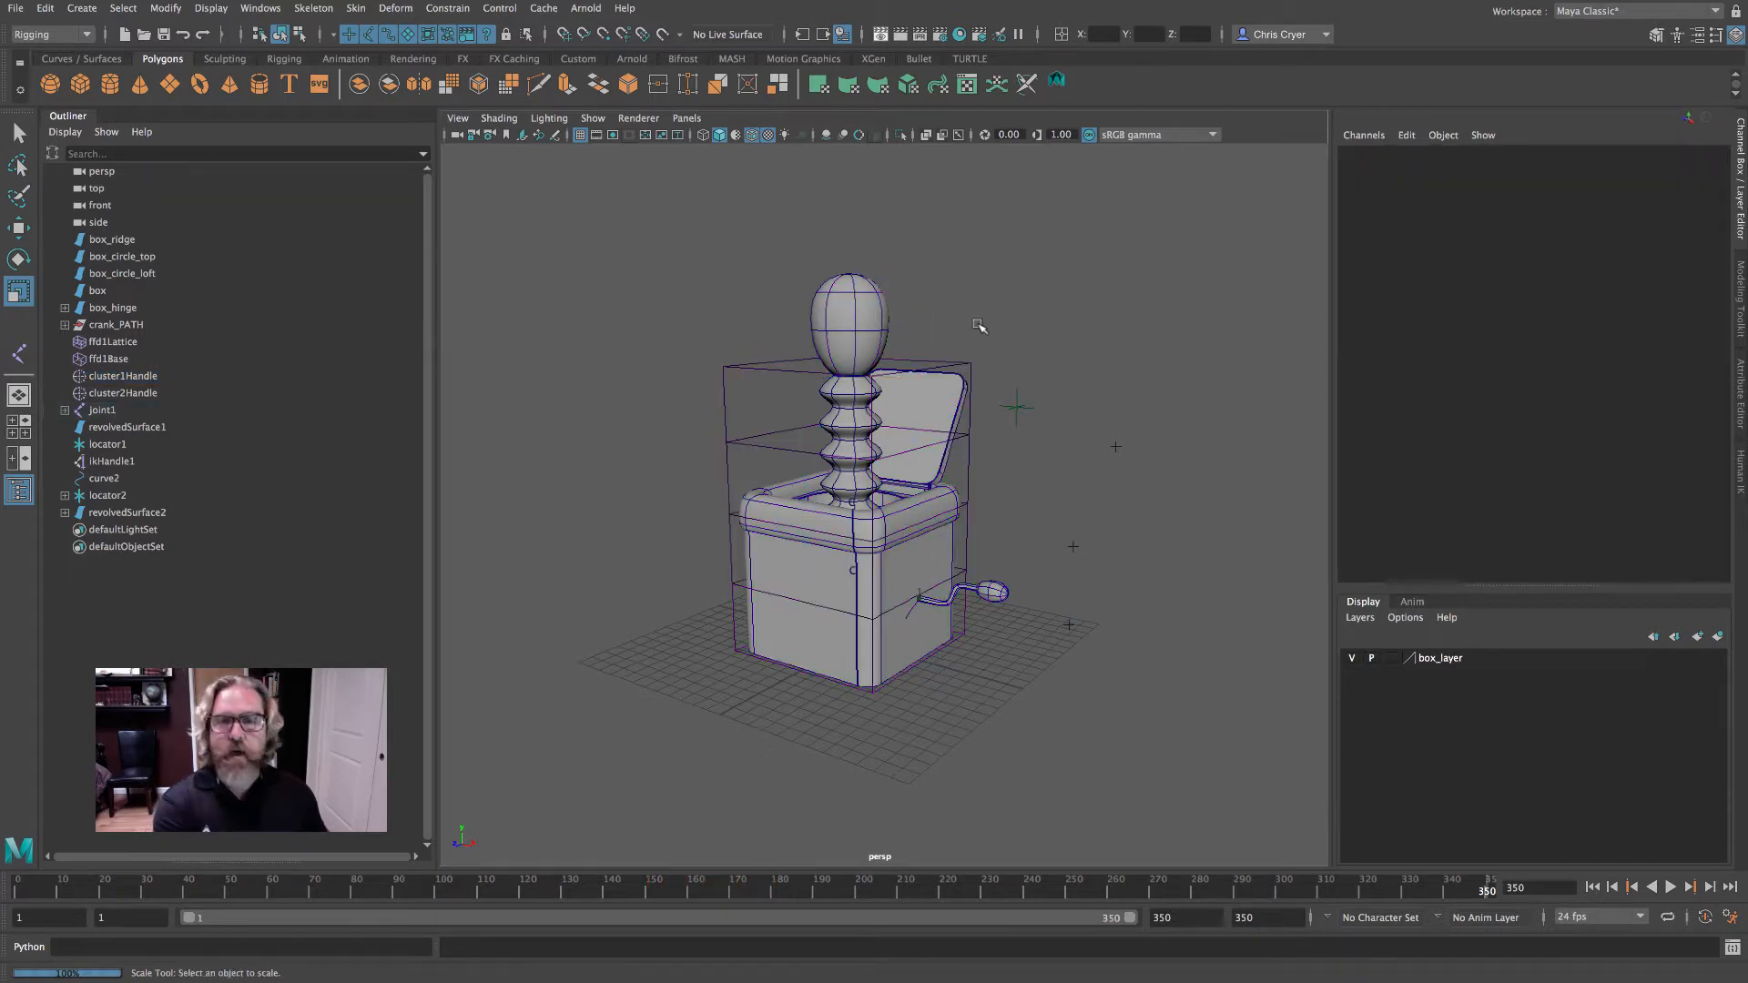
pyautogui.click(891, 300)
pyautogui.press('Delete')
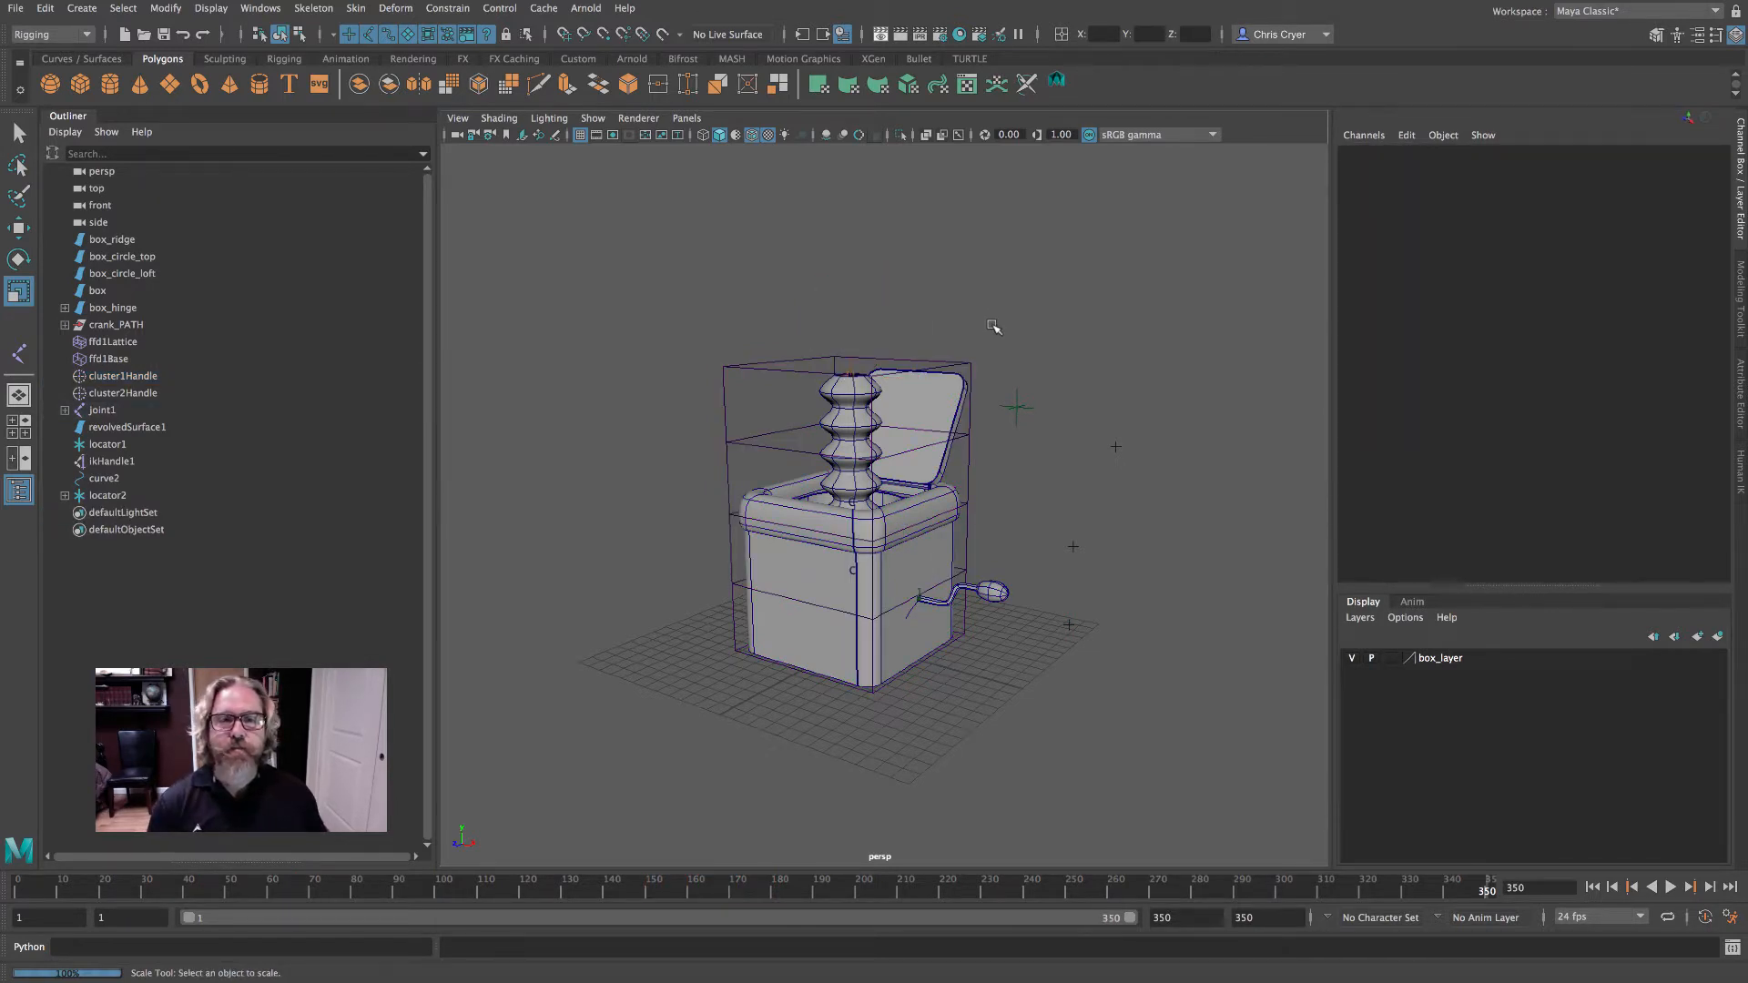
# - Save the headless box scene as a new incremented version
pyautogui.keyDown('alt'); pyautogui.moveTo(993, 327); pyautogui.dragTo(965, 314); pyautogui.keyUp('alt')
pyautogui.click(15, 7)
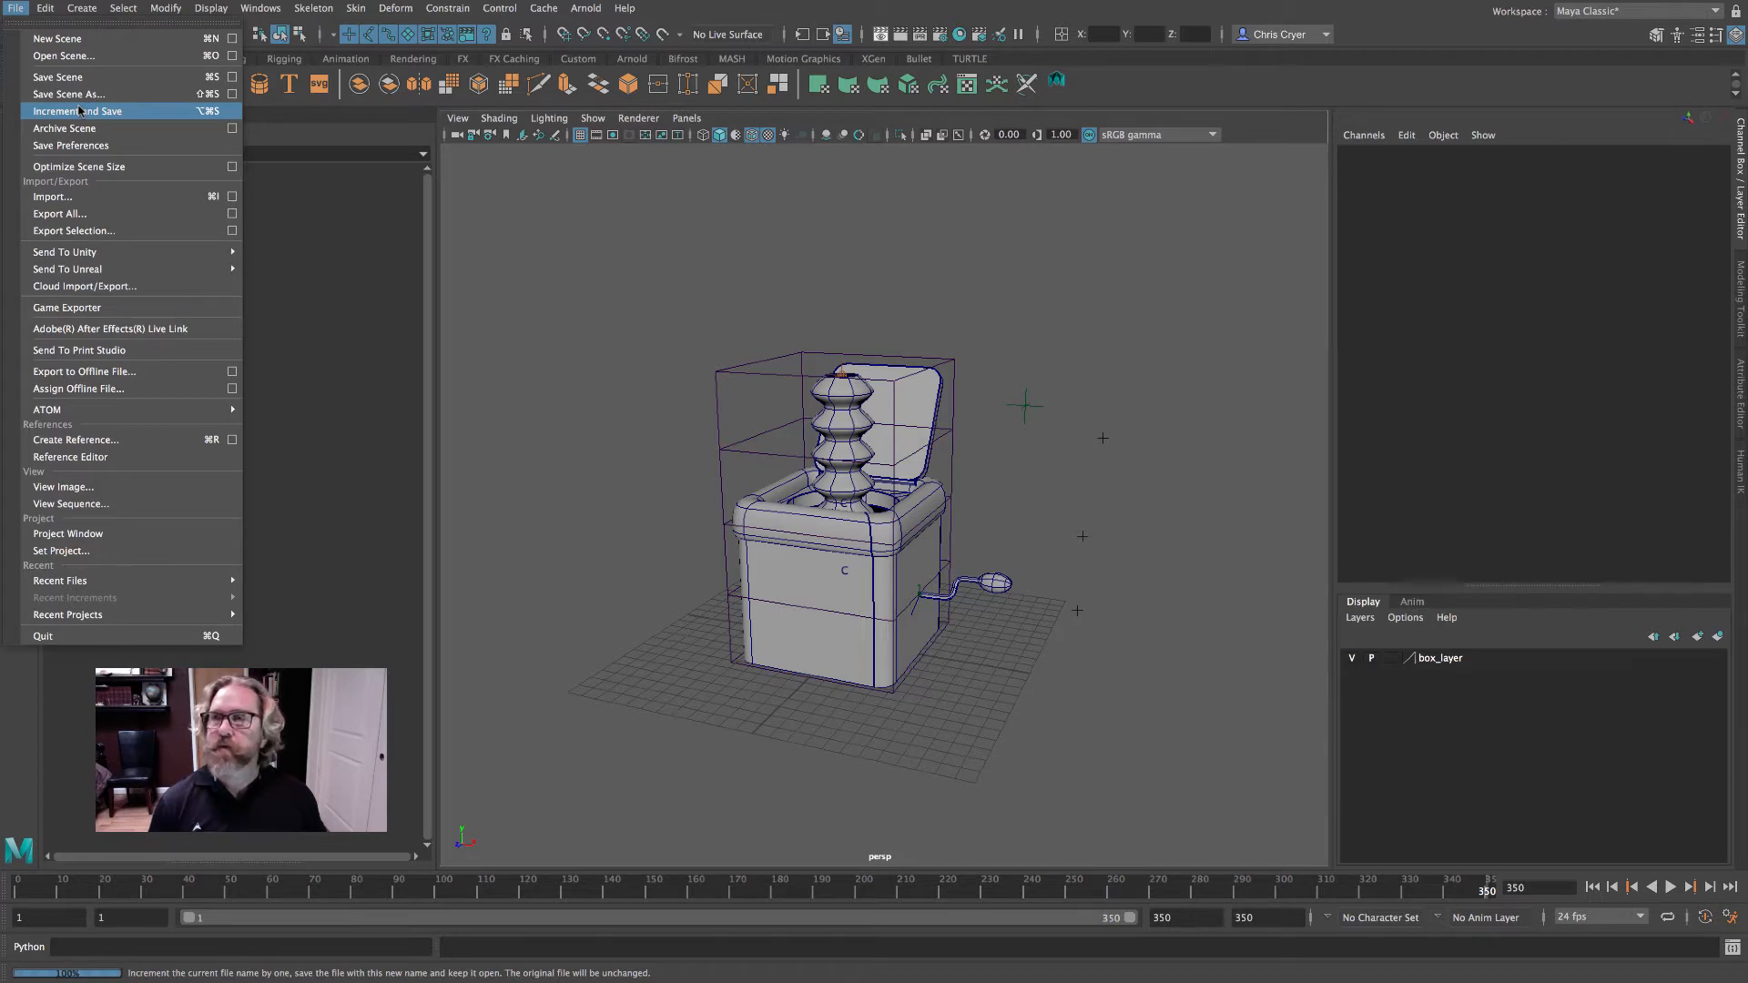
pyautogui.click(80, 110)
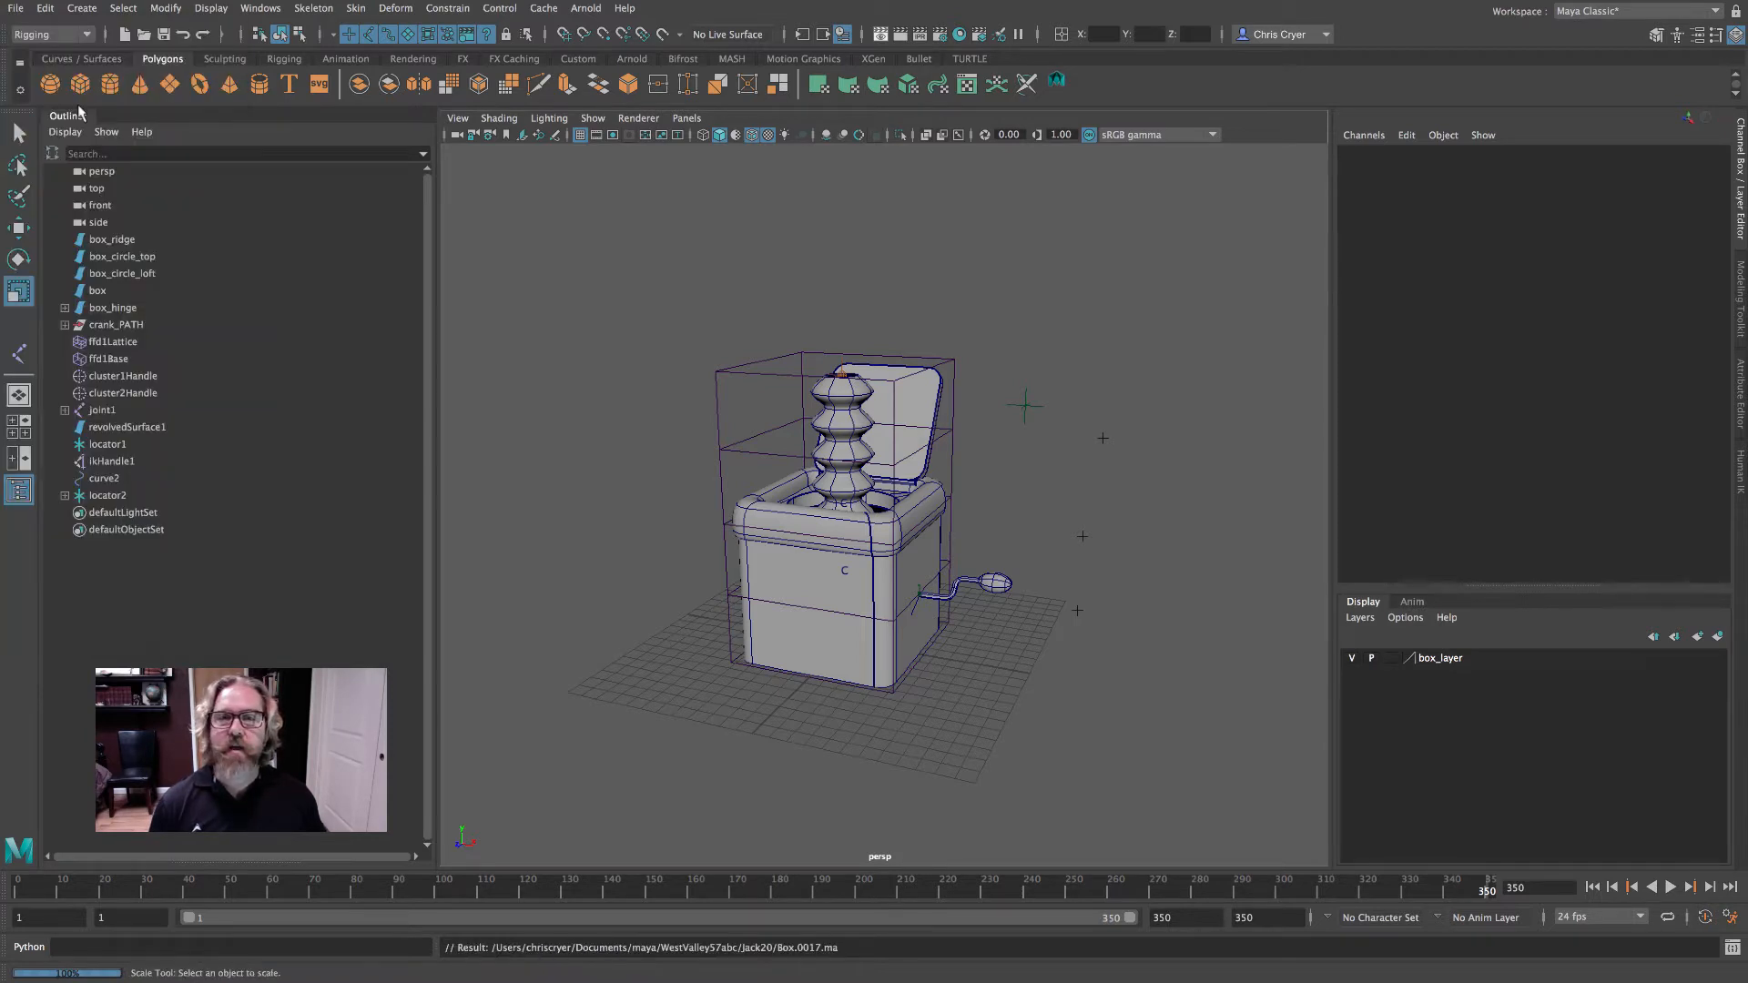
# - Open the scene file Skull_Rig.Import.ma from the Jack20 folder
pyautogui.click(15, 8)
pyautogui.click(43, 57)
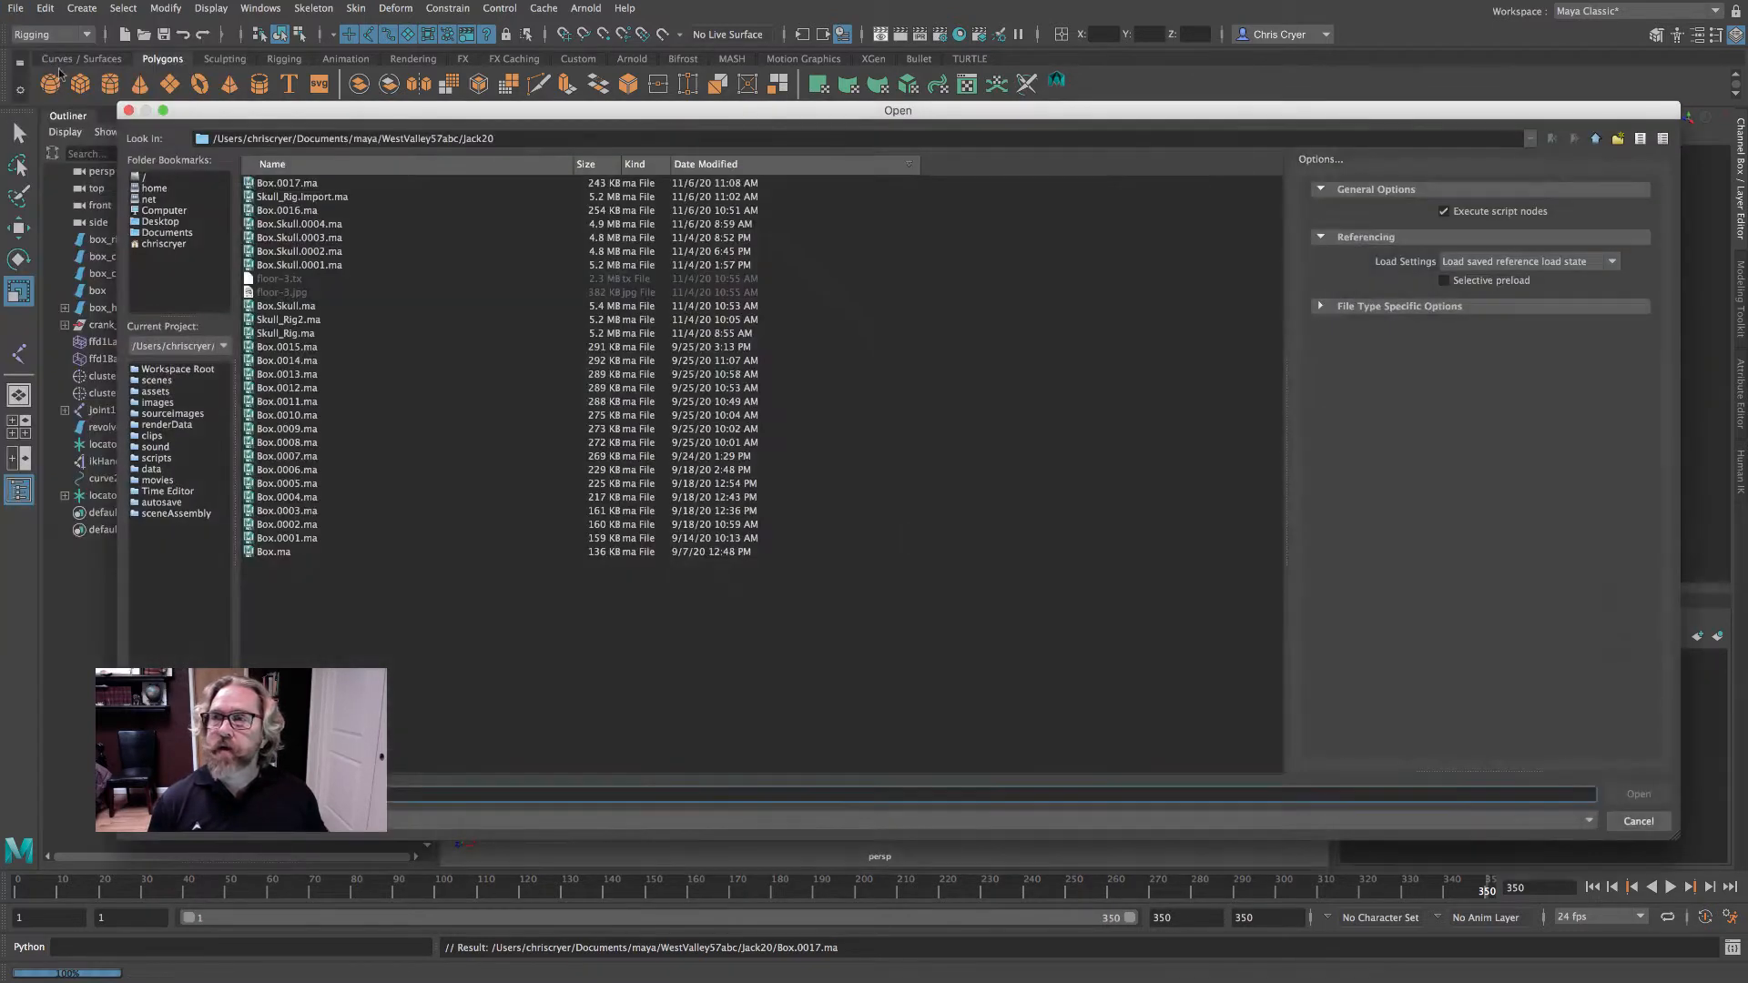
pyautogui.click(321, 198)
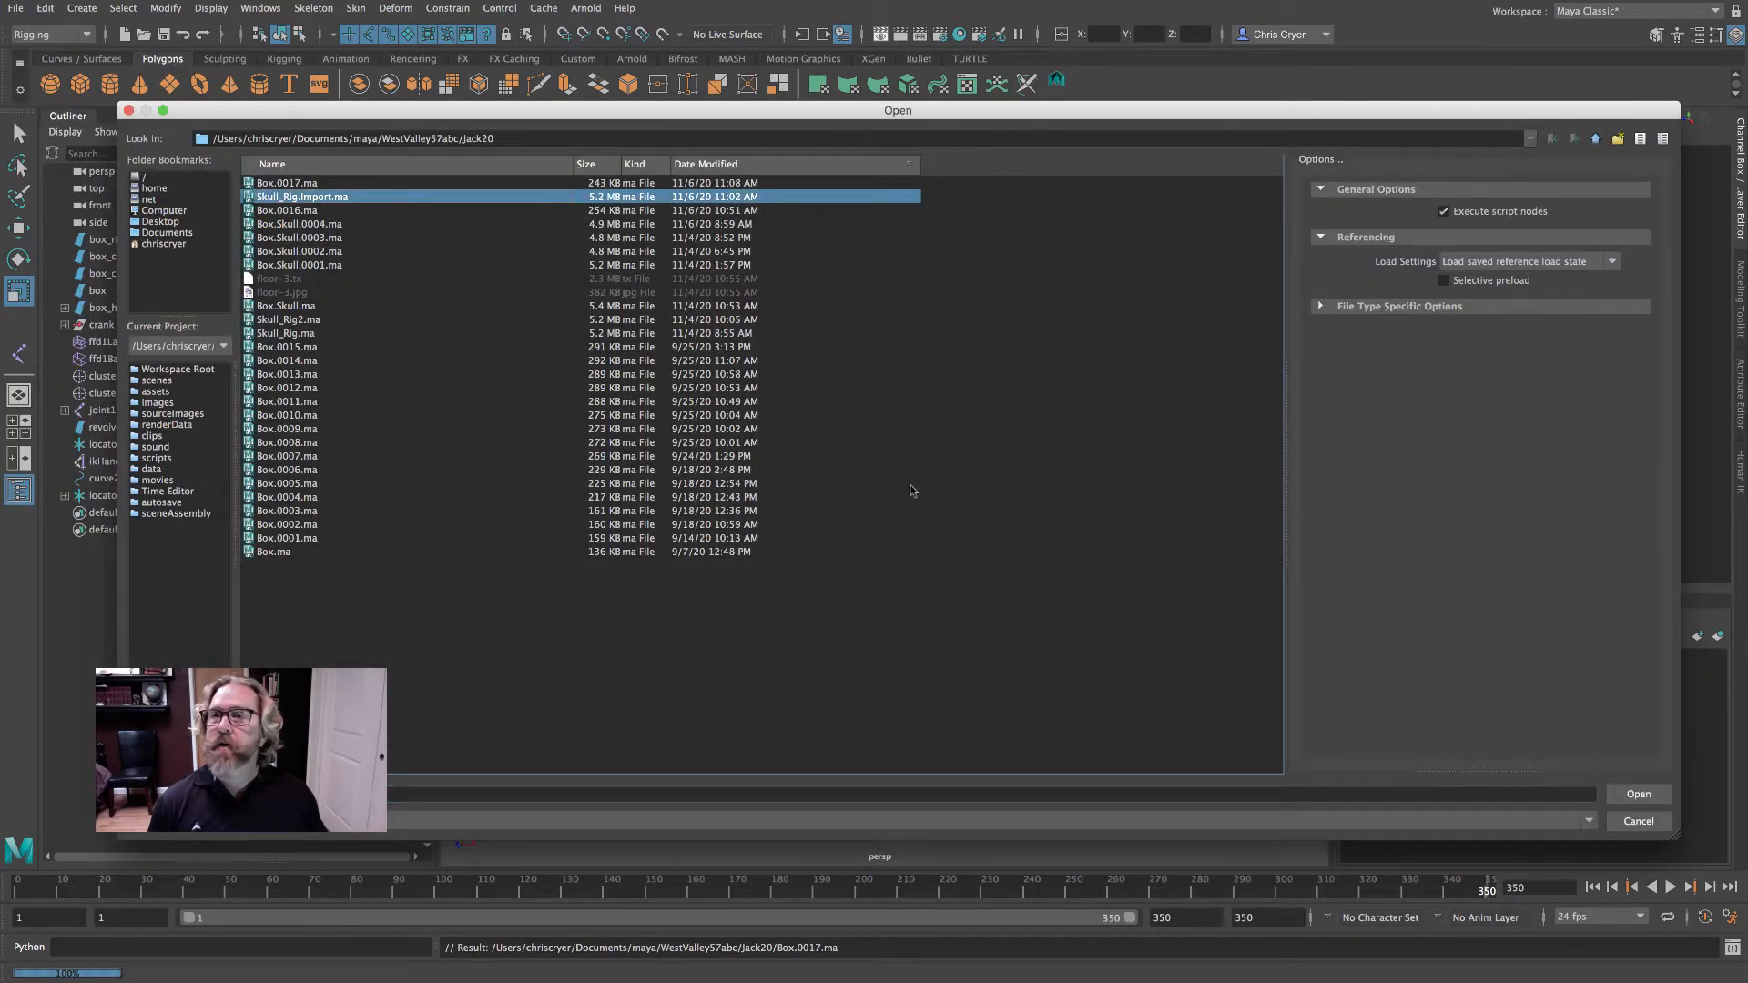
pyautogui.click(1638, 795)
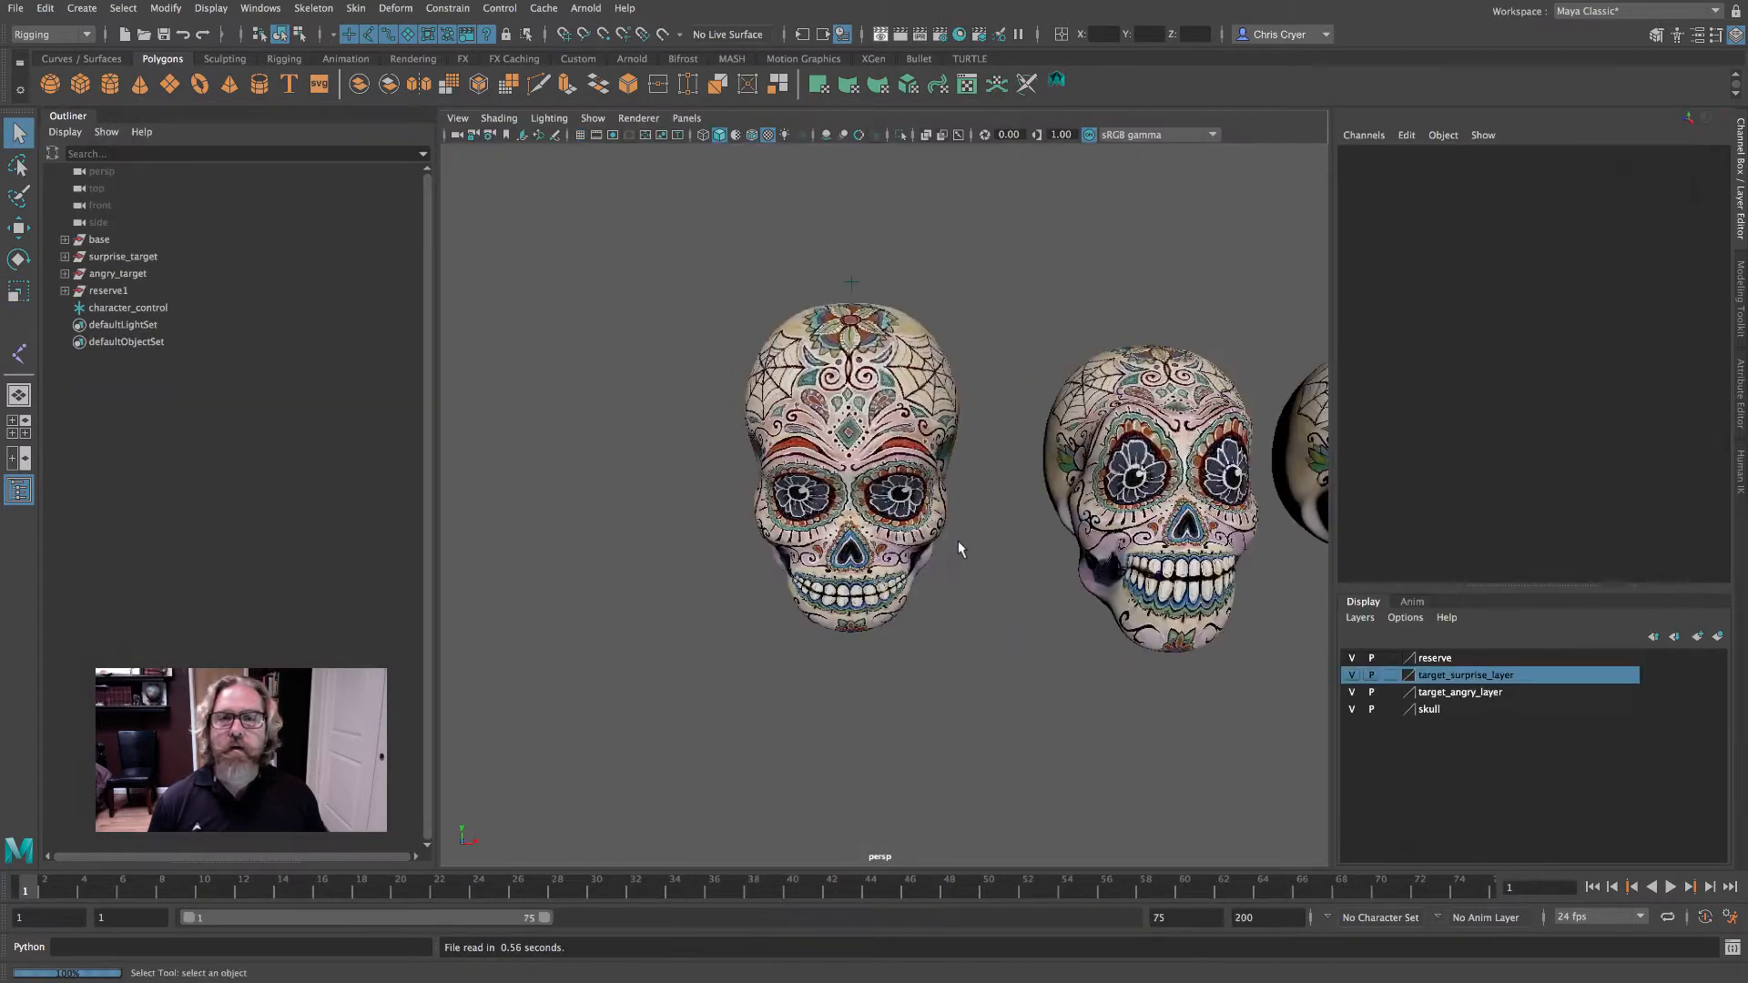
# - Examine the row of four skull heads, selecting the base skull and the surprise target in turn
pyautogui.keyDown('alt'); pyautogui.moveTo(1023, 477); pyautogui.dragTo(962, 467, button='right'); pyautogui.keyUp('alt')
pyautogui.keyDown('alt'); pyautogui.moveTo(1084, 481); pyautogui.dragTo(976, 485, button='middle'); pyautogui.keyUp('alt')
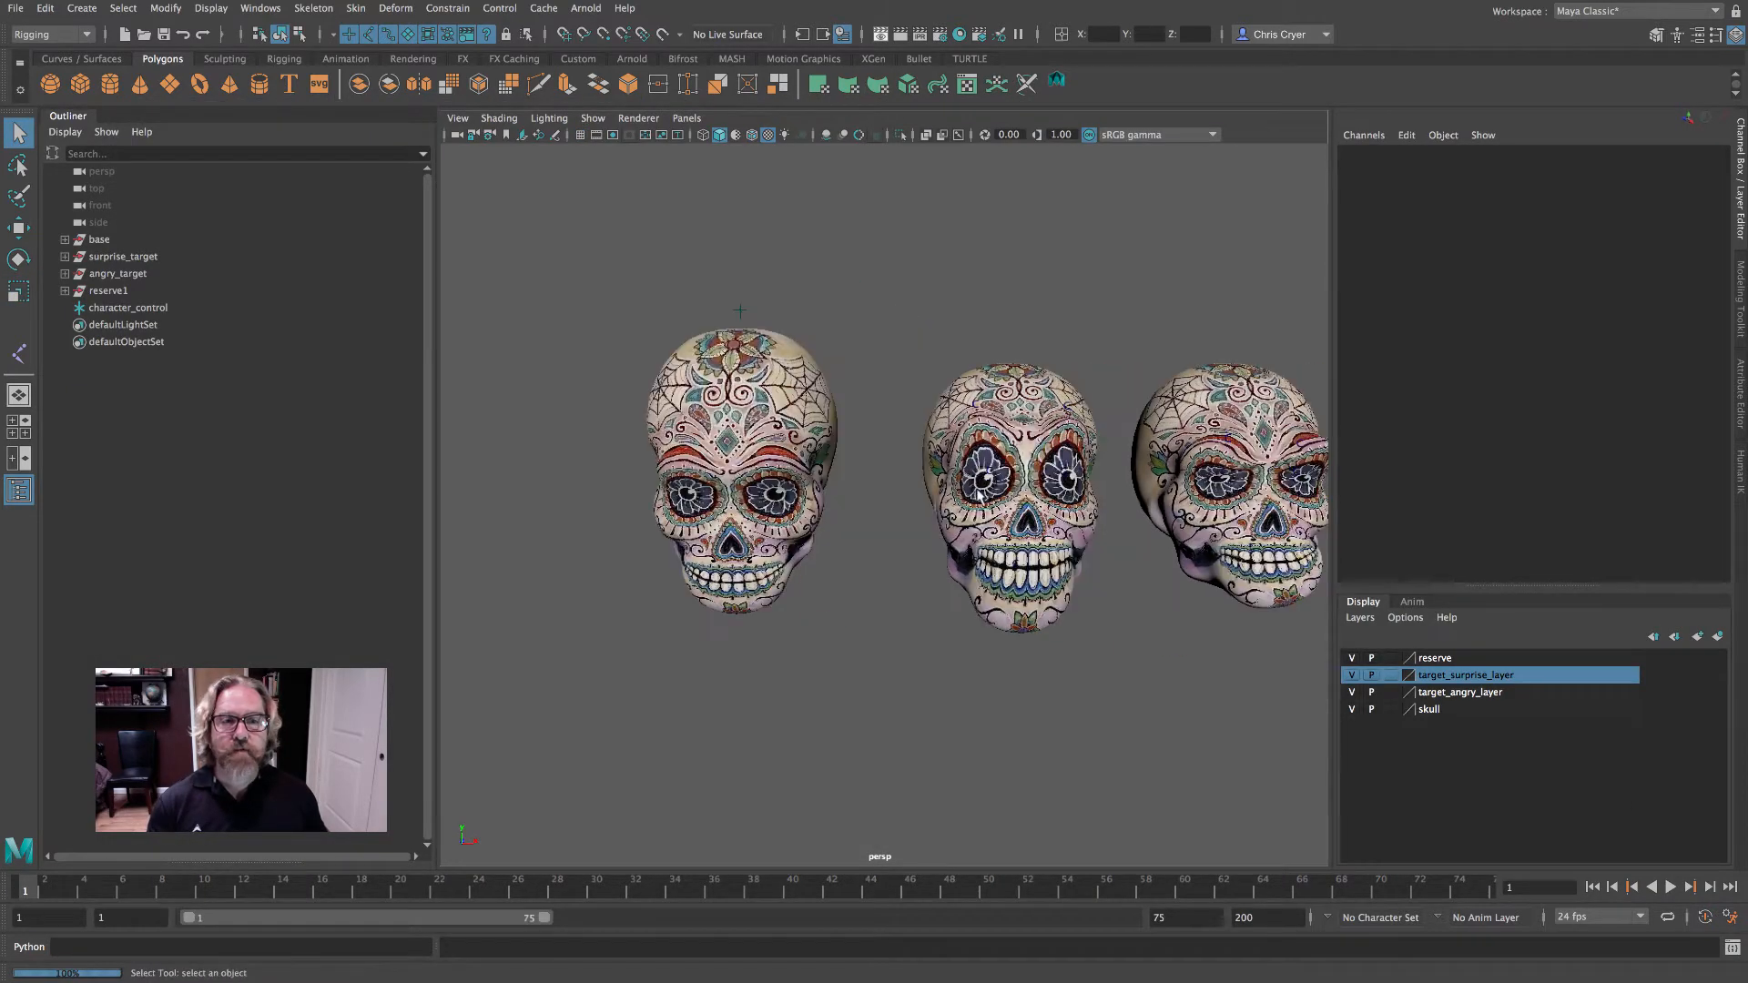
pyautogui.keyDown('alt'); pyautogui.moveTo(988, 488); pyautogui.dragTo(935, 489, button='right'); pyautogui.keyUp('alt')
pyautogui.keyDown('alt'); pyautogui.moveTo(938, 494); pyautogui.dragTo(859, 476, button='middle'); pyautogui.keyUp('alt')
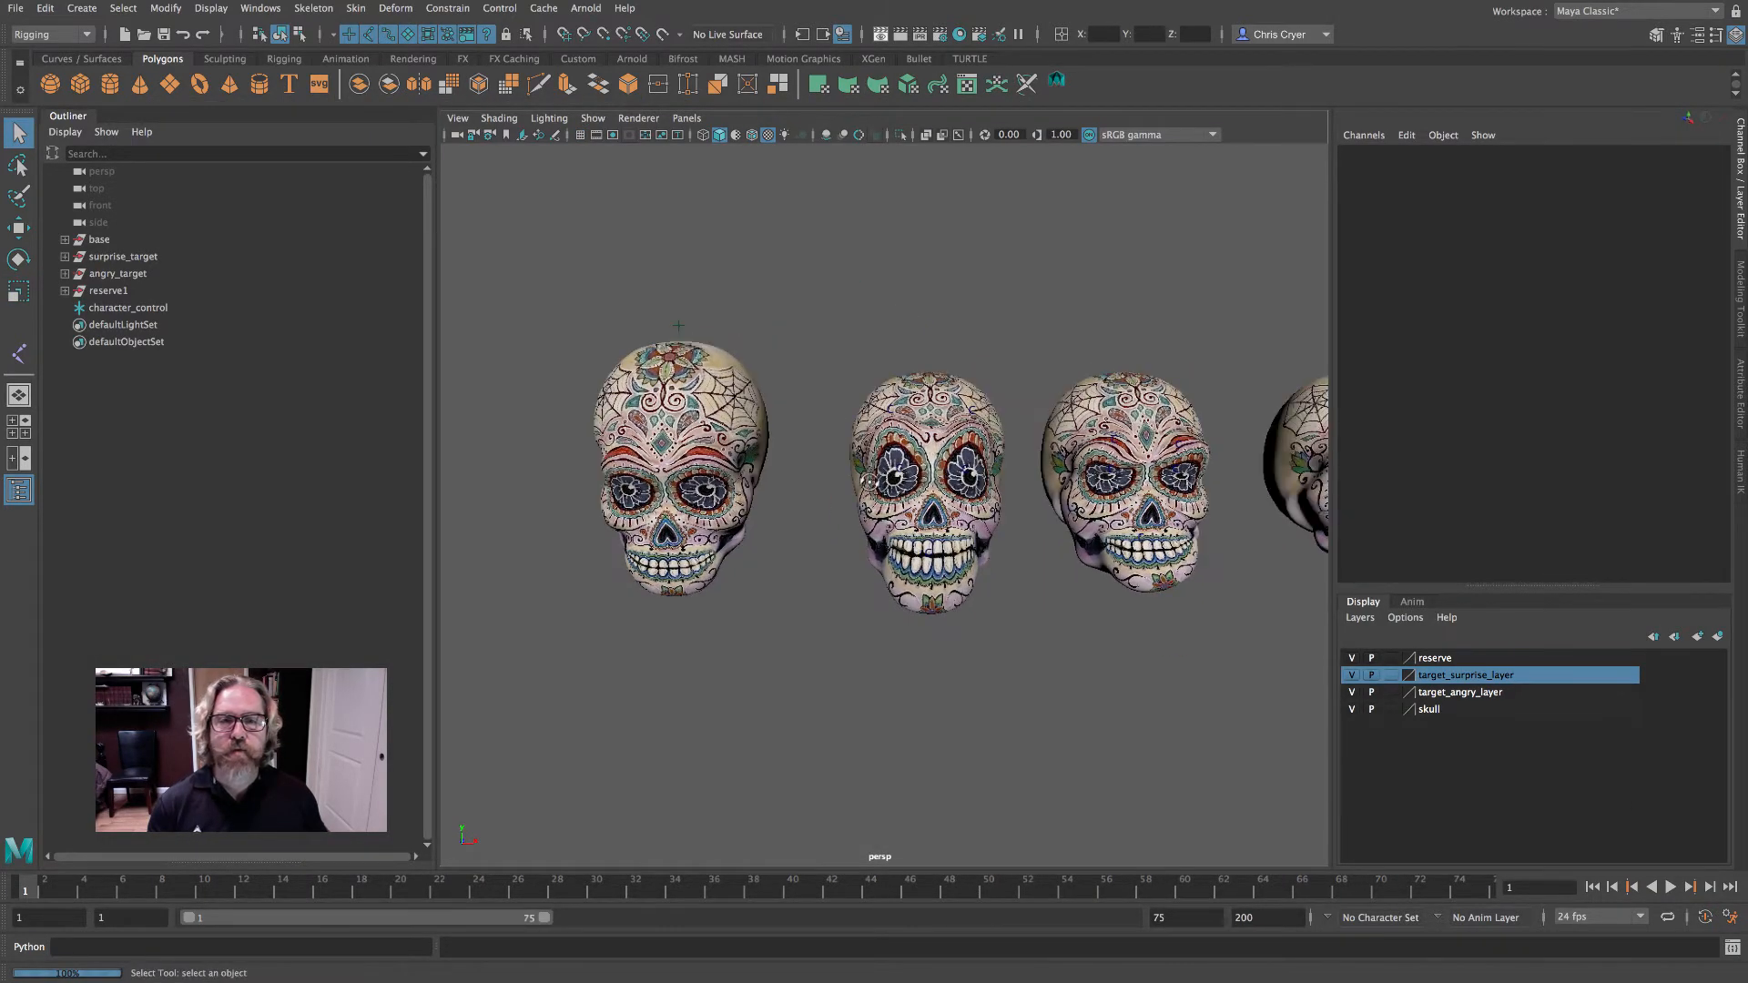
pyautogui.keyDown('alt'); pyautogui.moveTo(870, 483); pyautogui.dragTo(792, 492, button='right'); pyautogui.keyUp('alt')
pyautogui.click(715, 433)
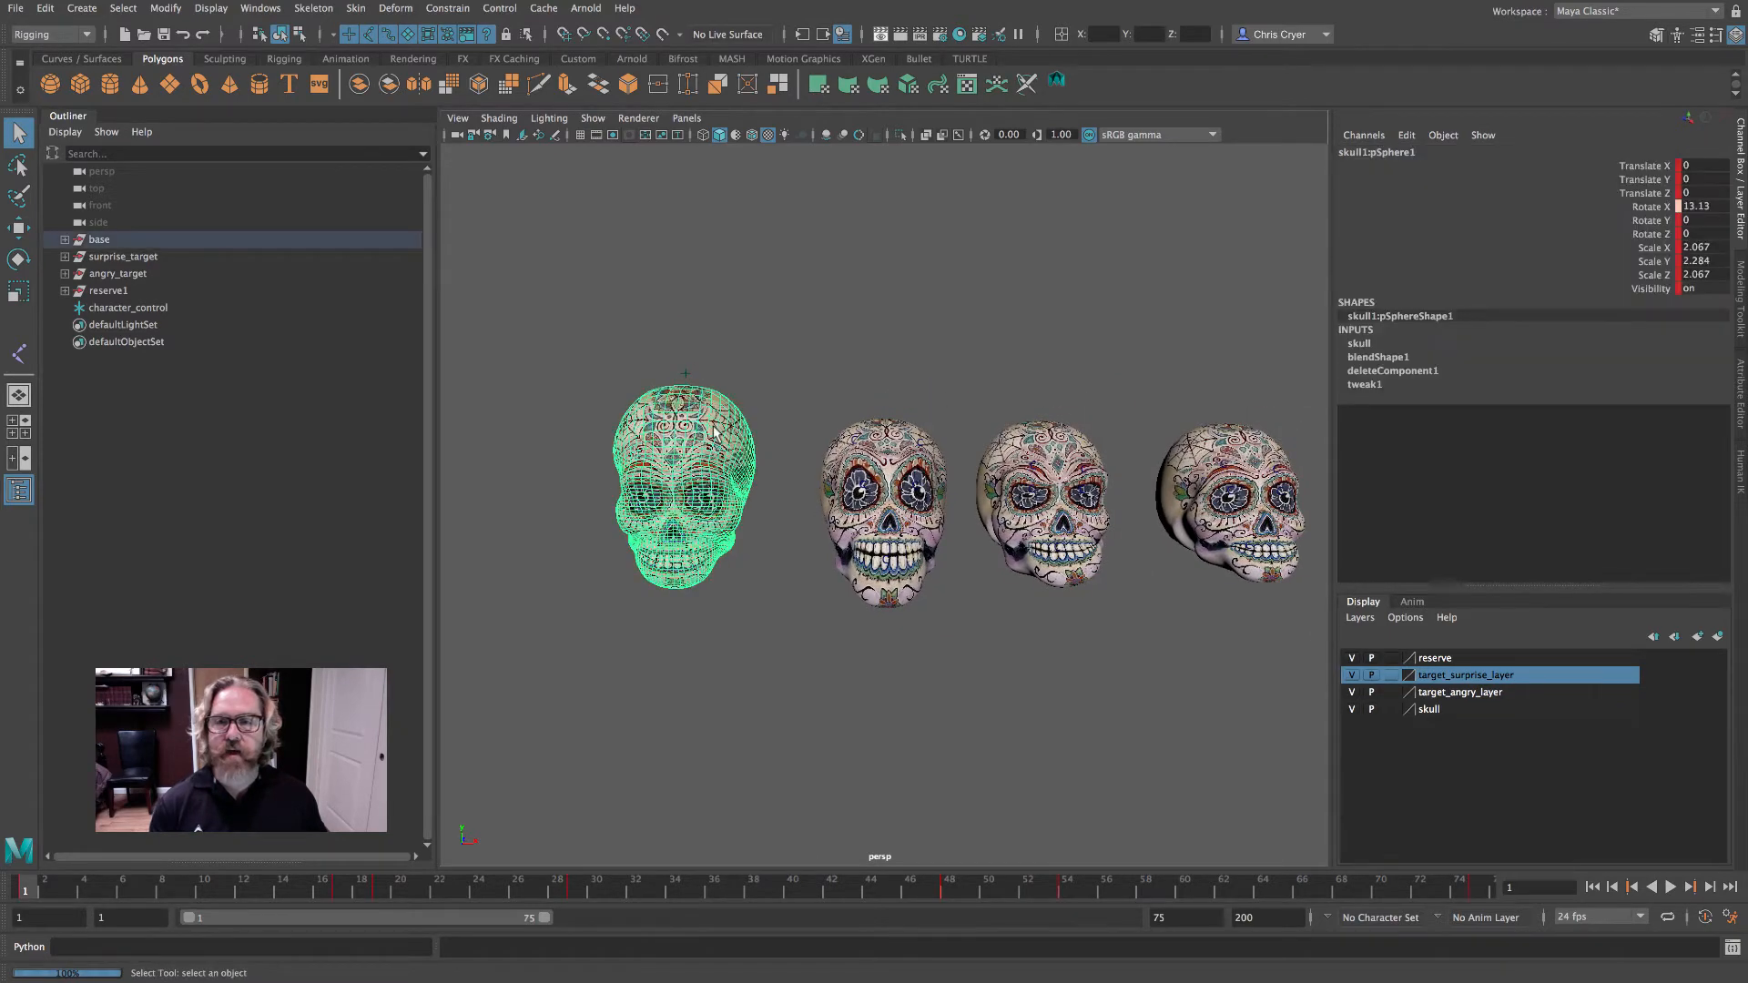
pyautogui.click(888, 445)
pyautogui.keyDown('alt'); pyautogui.moveTo(960, 497); pyautogui.dragTo(888, 488, button='middle'); pyautogui.keyUp('alt')
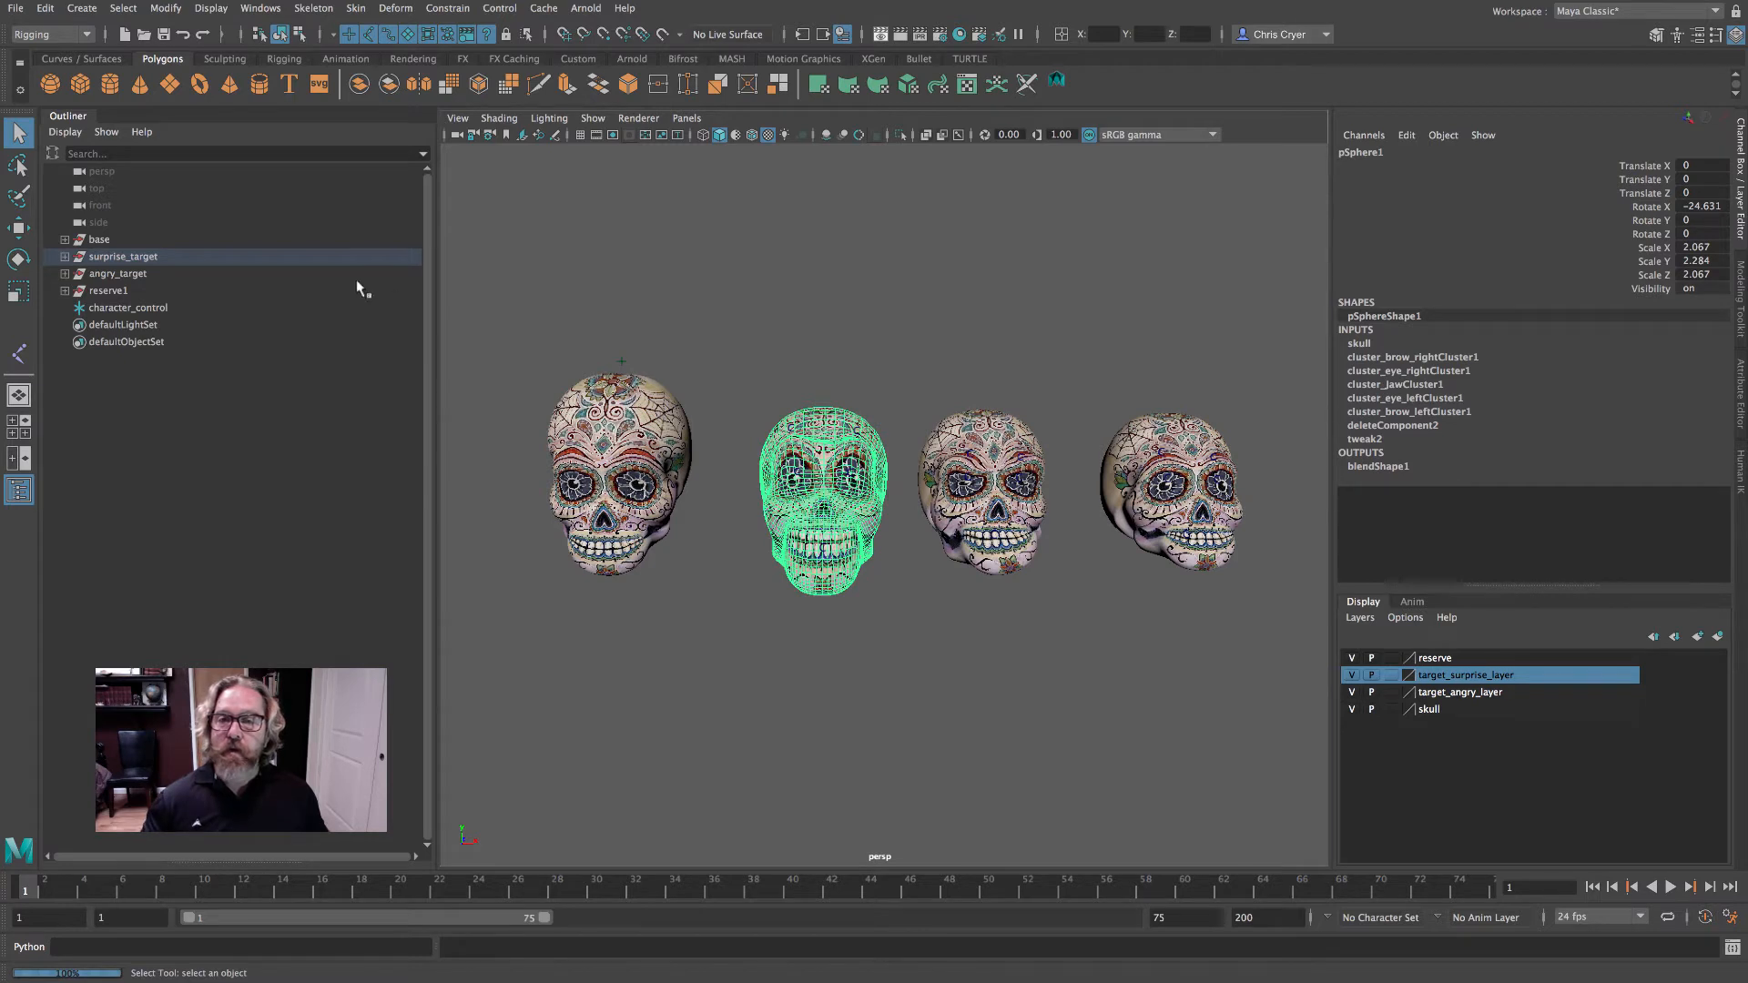
# - Open the Duplicate Special options, turn on Duplicate input graph, and close the dialog without duplicating
pyautogui.click(46, 10)
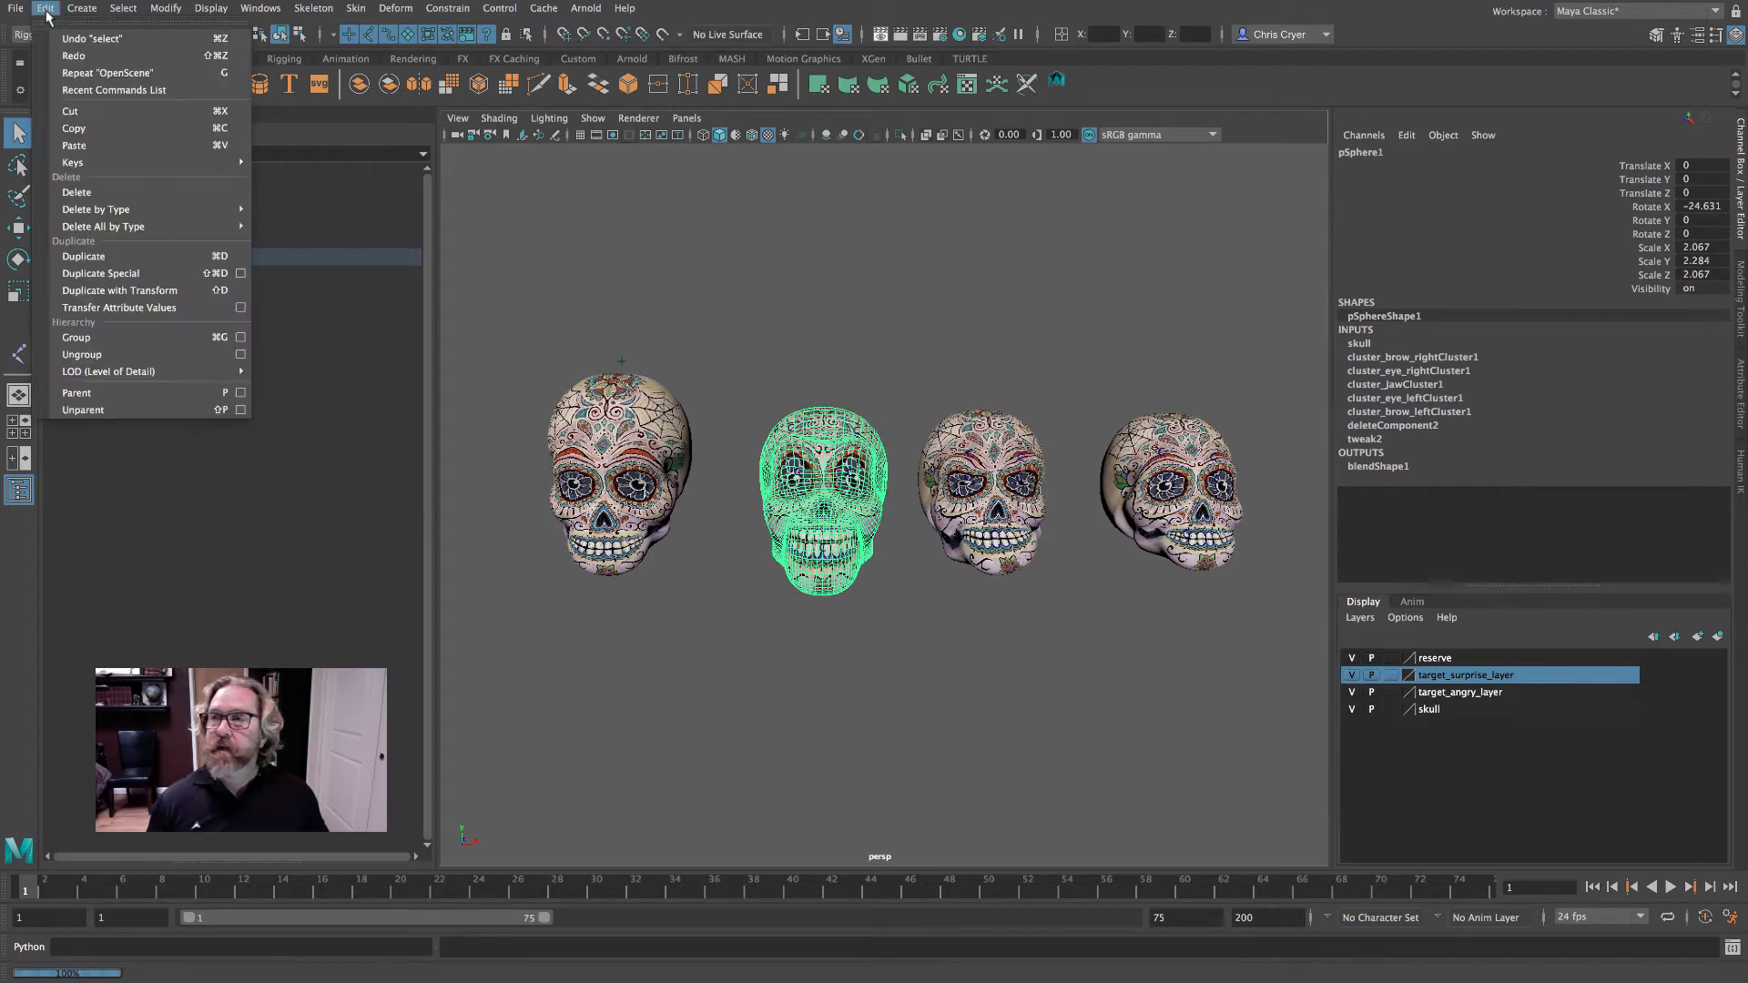
pyautogui.click(240, 273)
pyautogui.click(1434, 351)
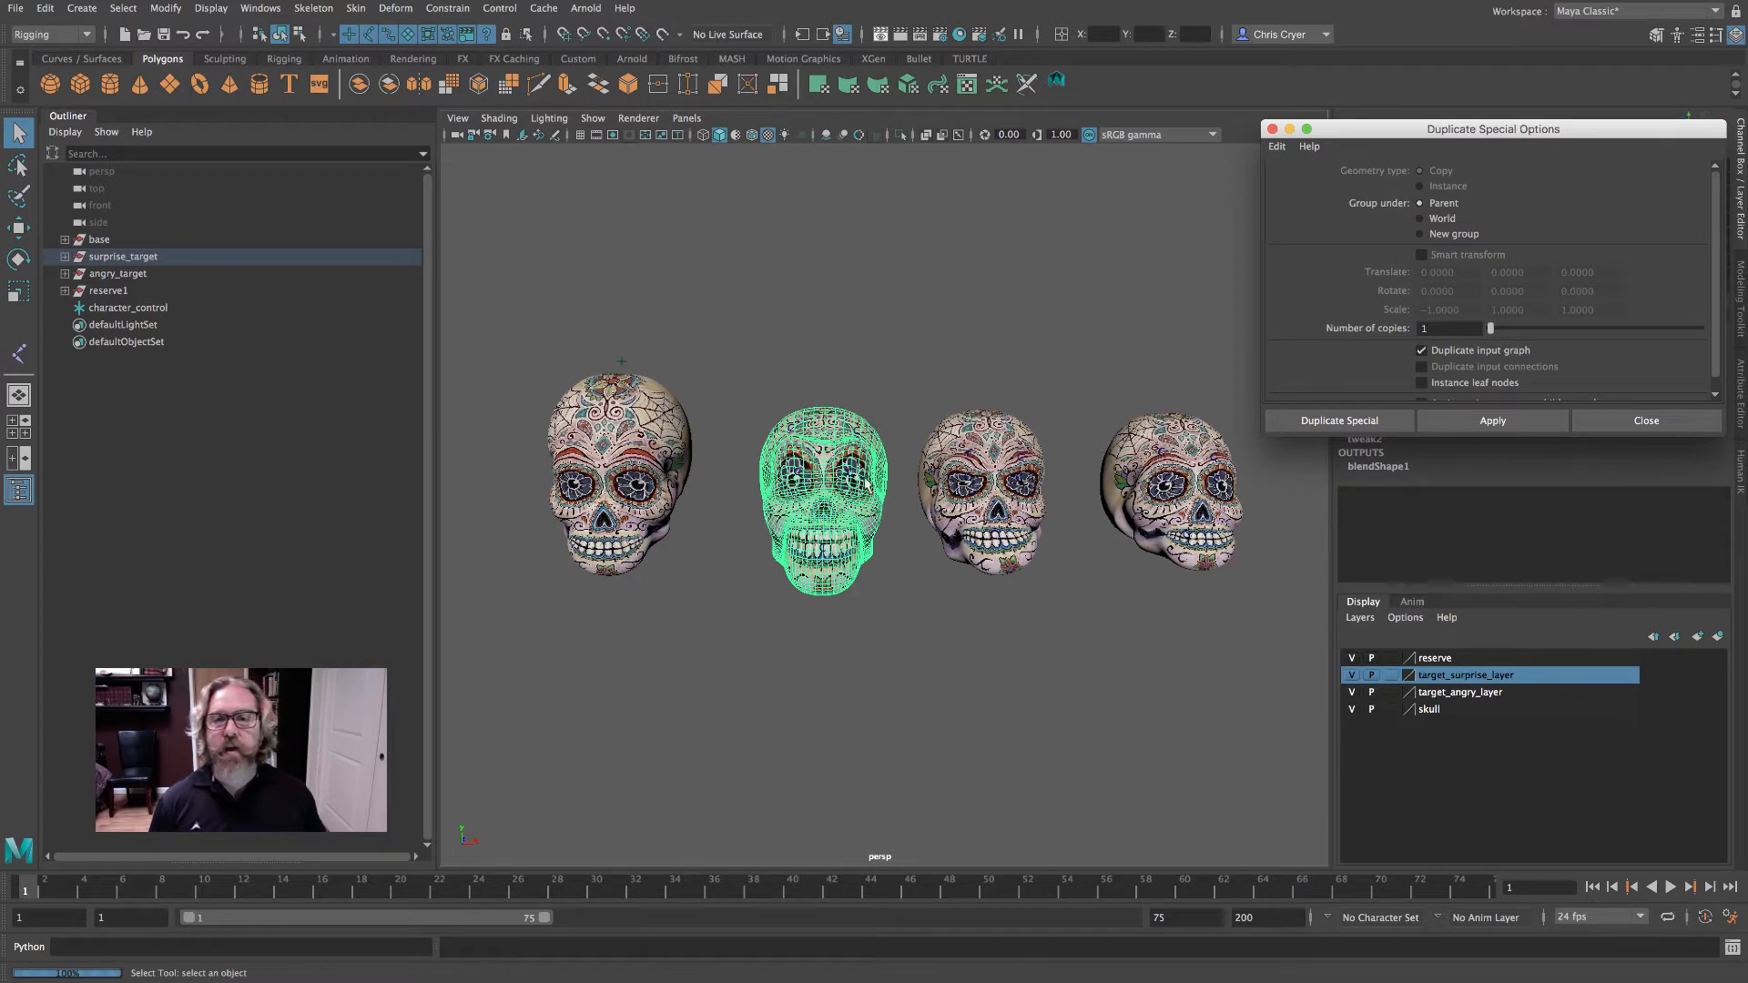
pyautogui.click(1273, 128)
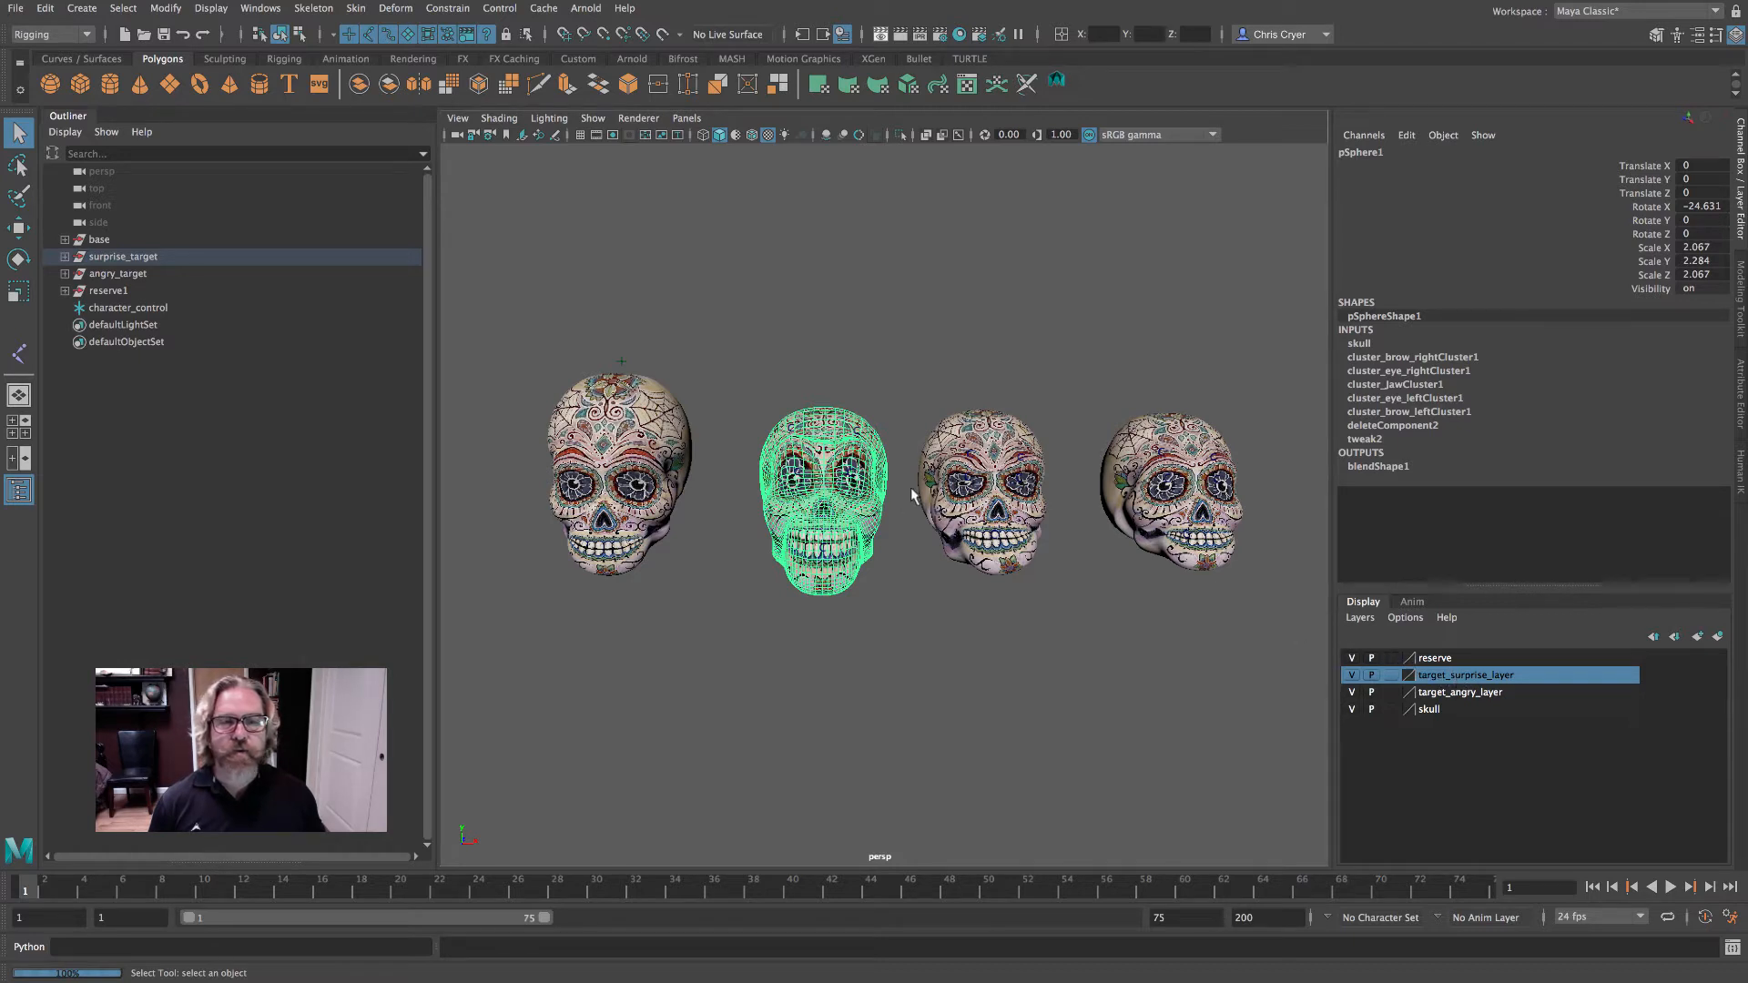
# - Inspect the angry target skull and the reserve skull by selecting each one
pyautogui.click(983, 444)
pyautogui.click(1053, 596)
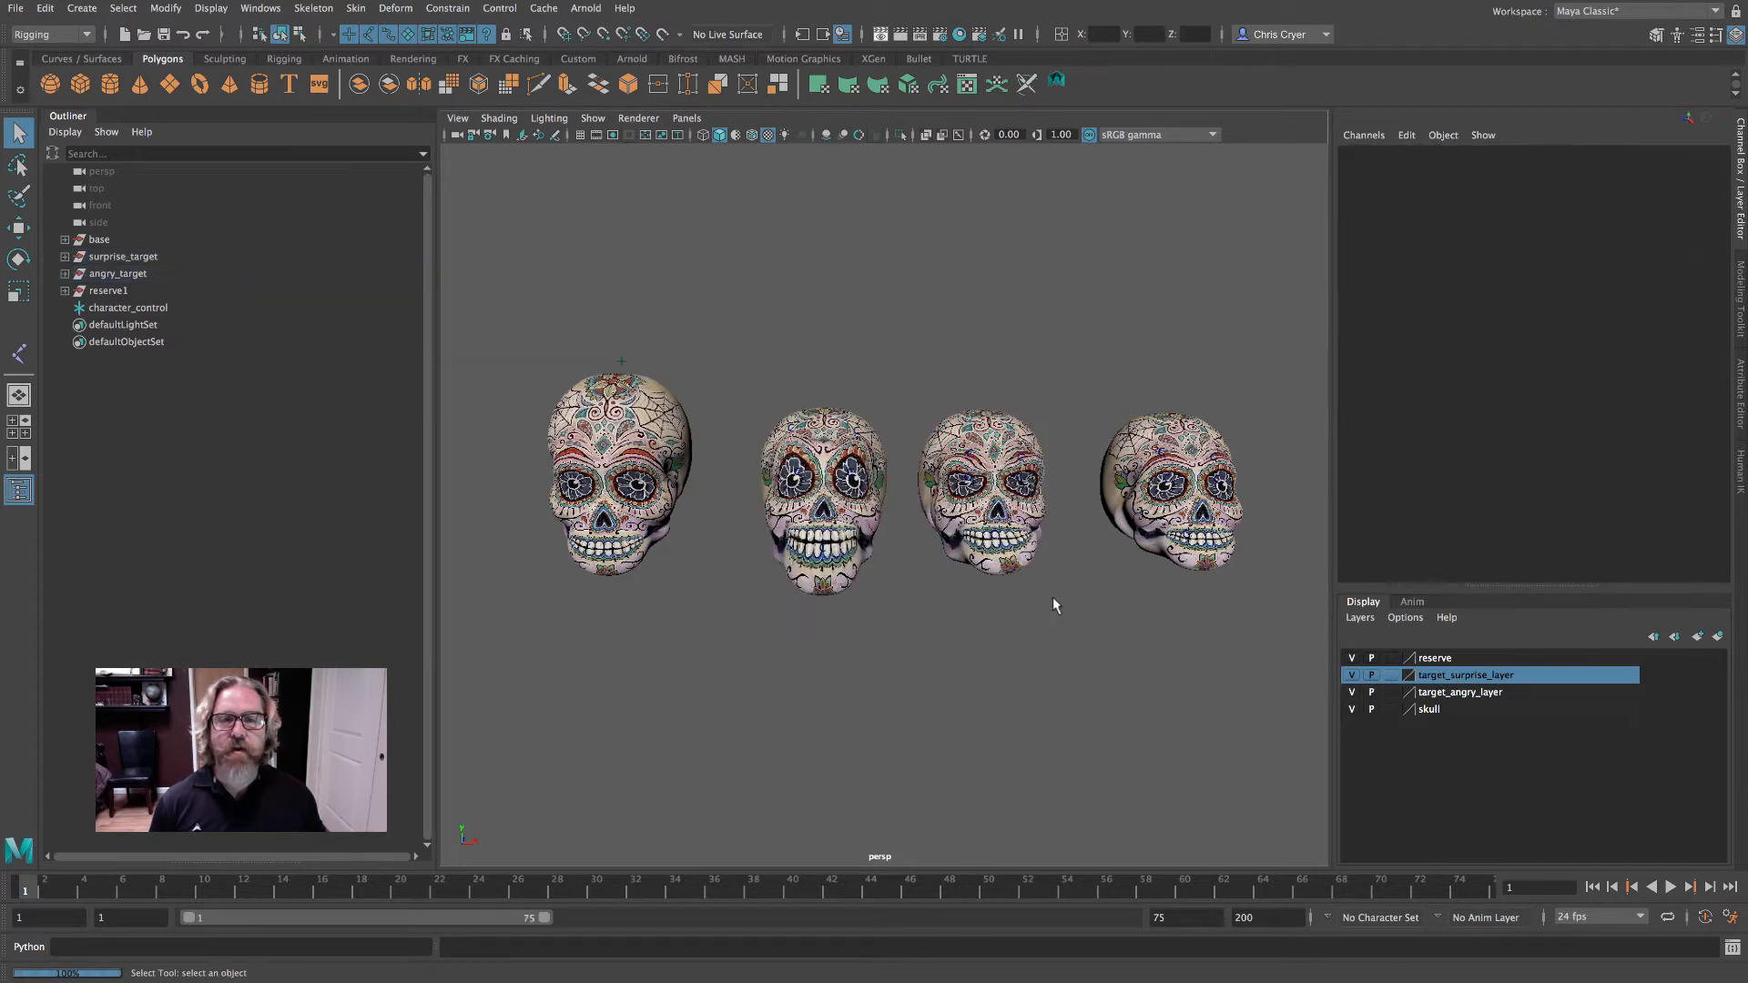
pyautogui.click(1184, 428)
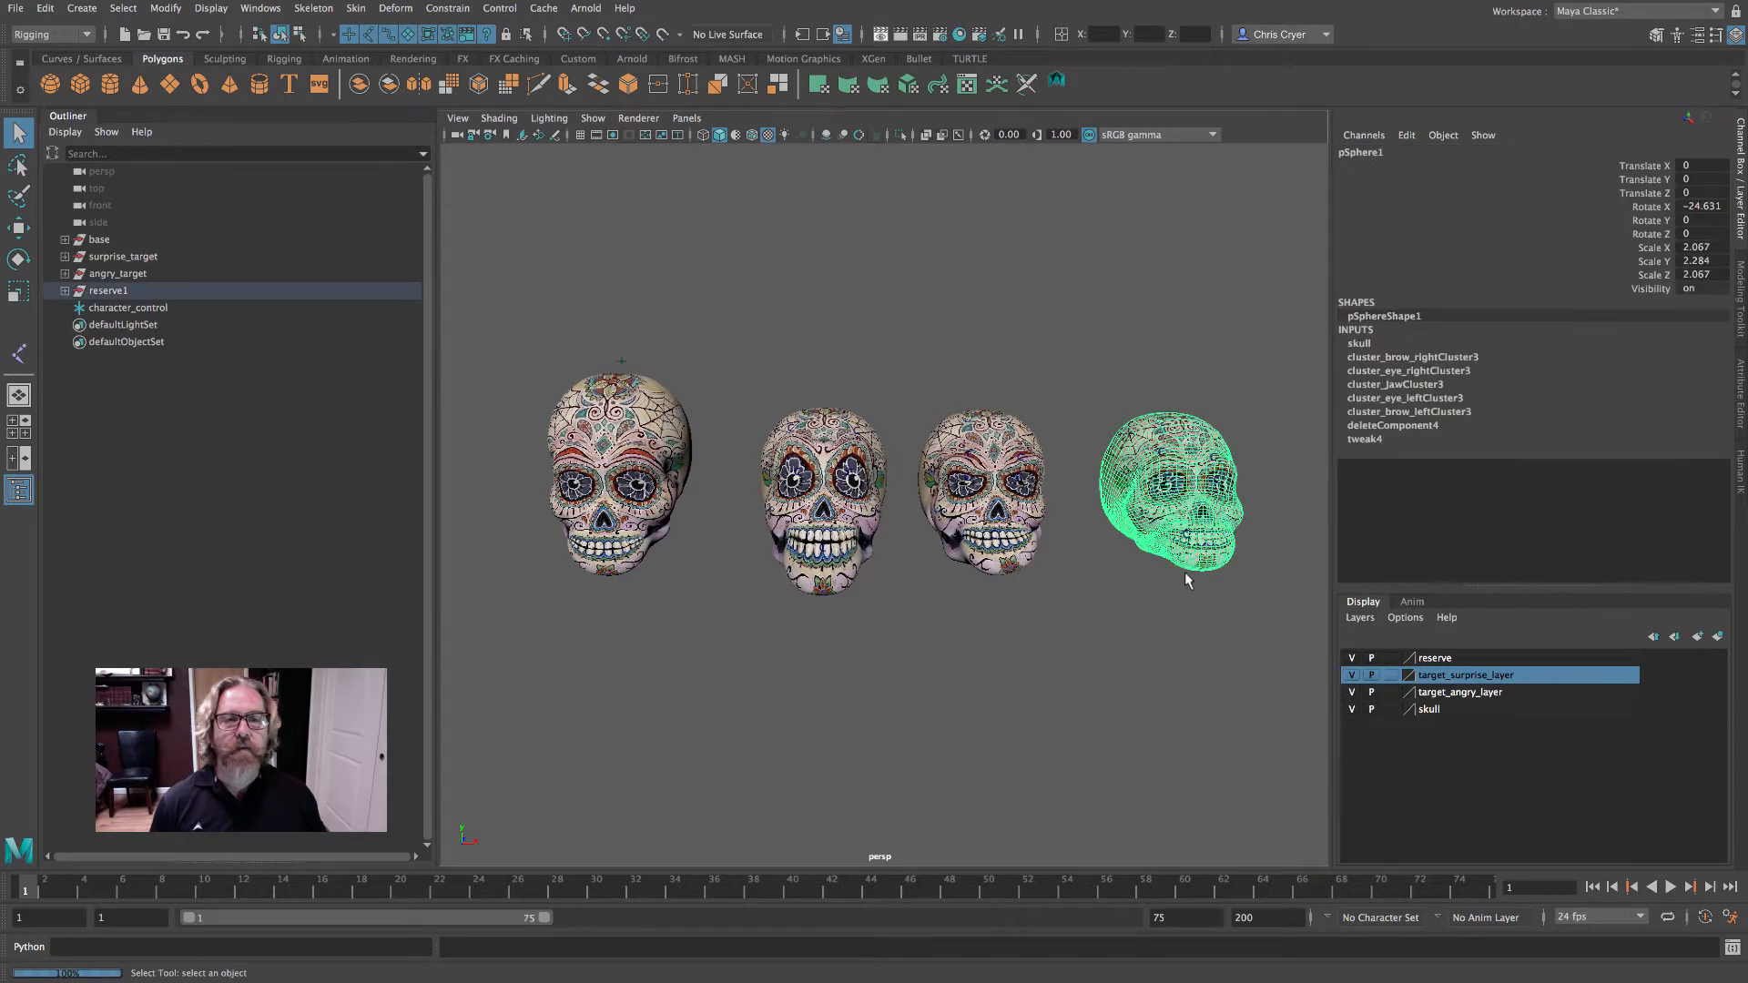
# - Hide the reserve, target_surprise_layer and target_angry_layer display layers, and show them again
pyautogui.click(1353, 658)
pyautogui.click(1353, 675)
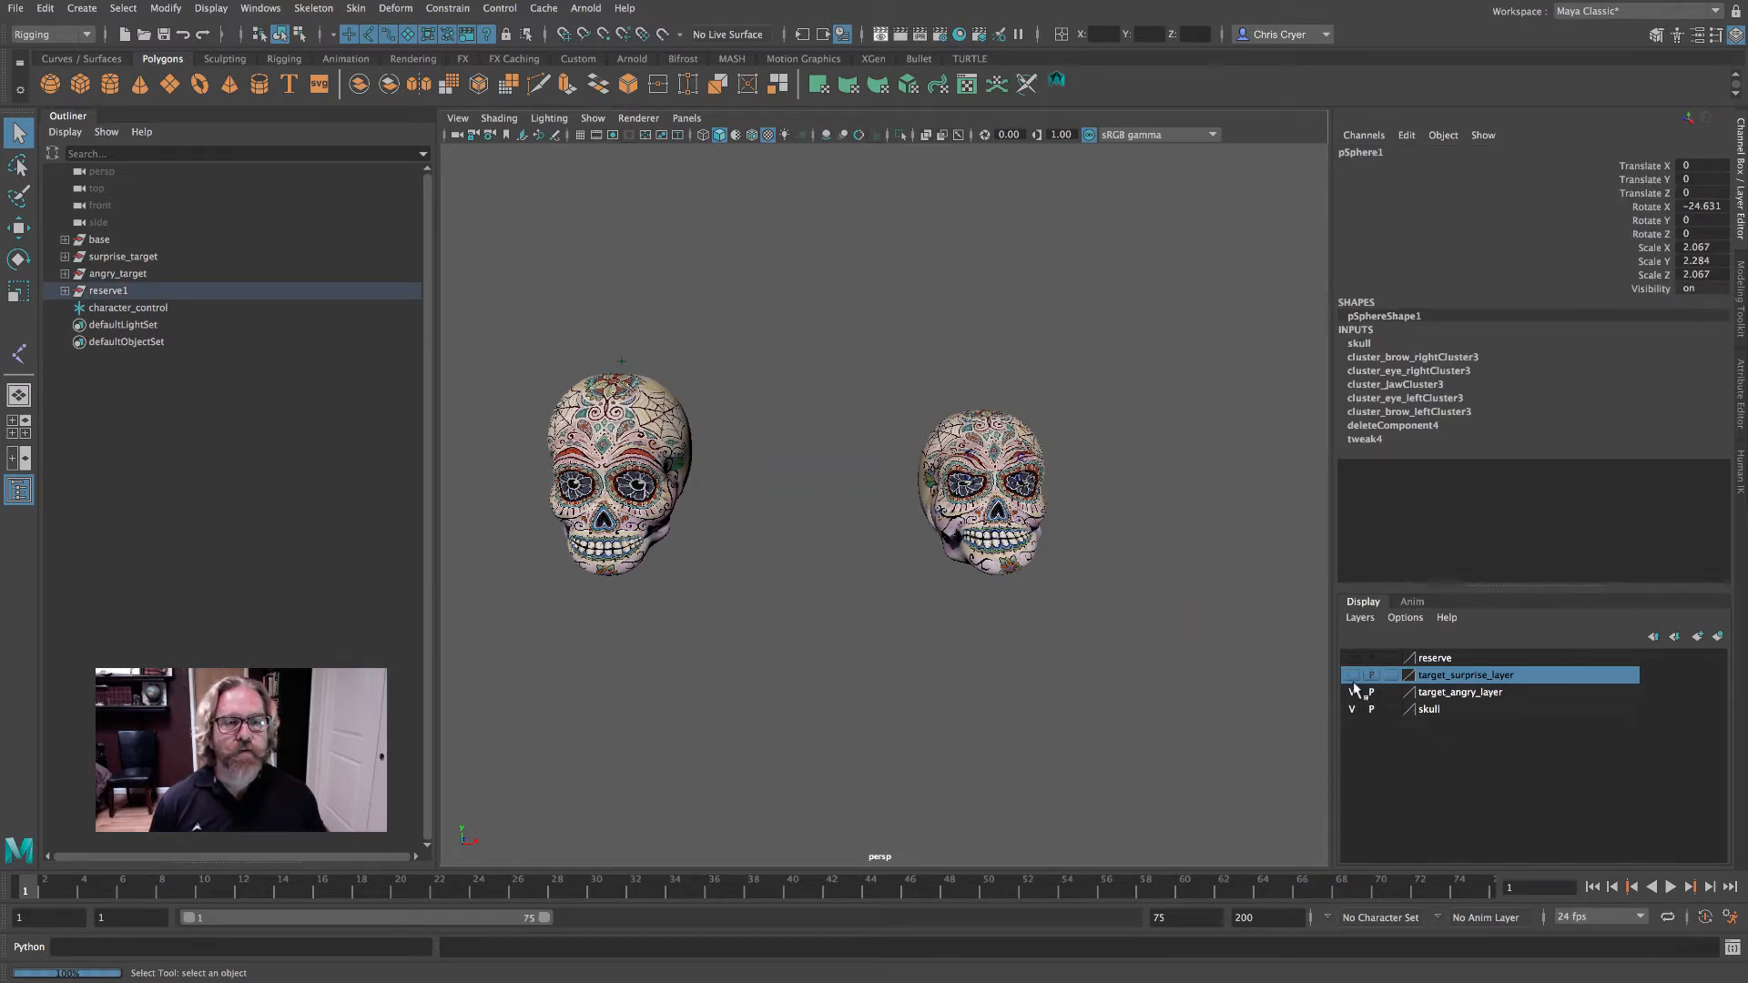
pyautogui.click(1353, 692)
pyautogui.moveTo(1352, 690); pyautogui.dragTo(1348, 667)
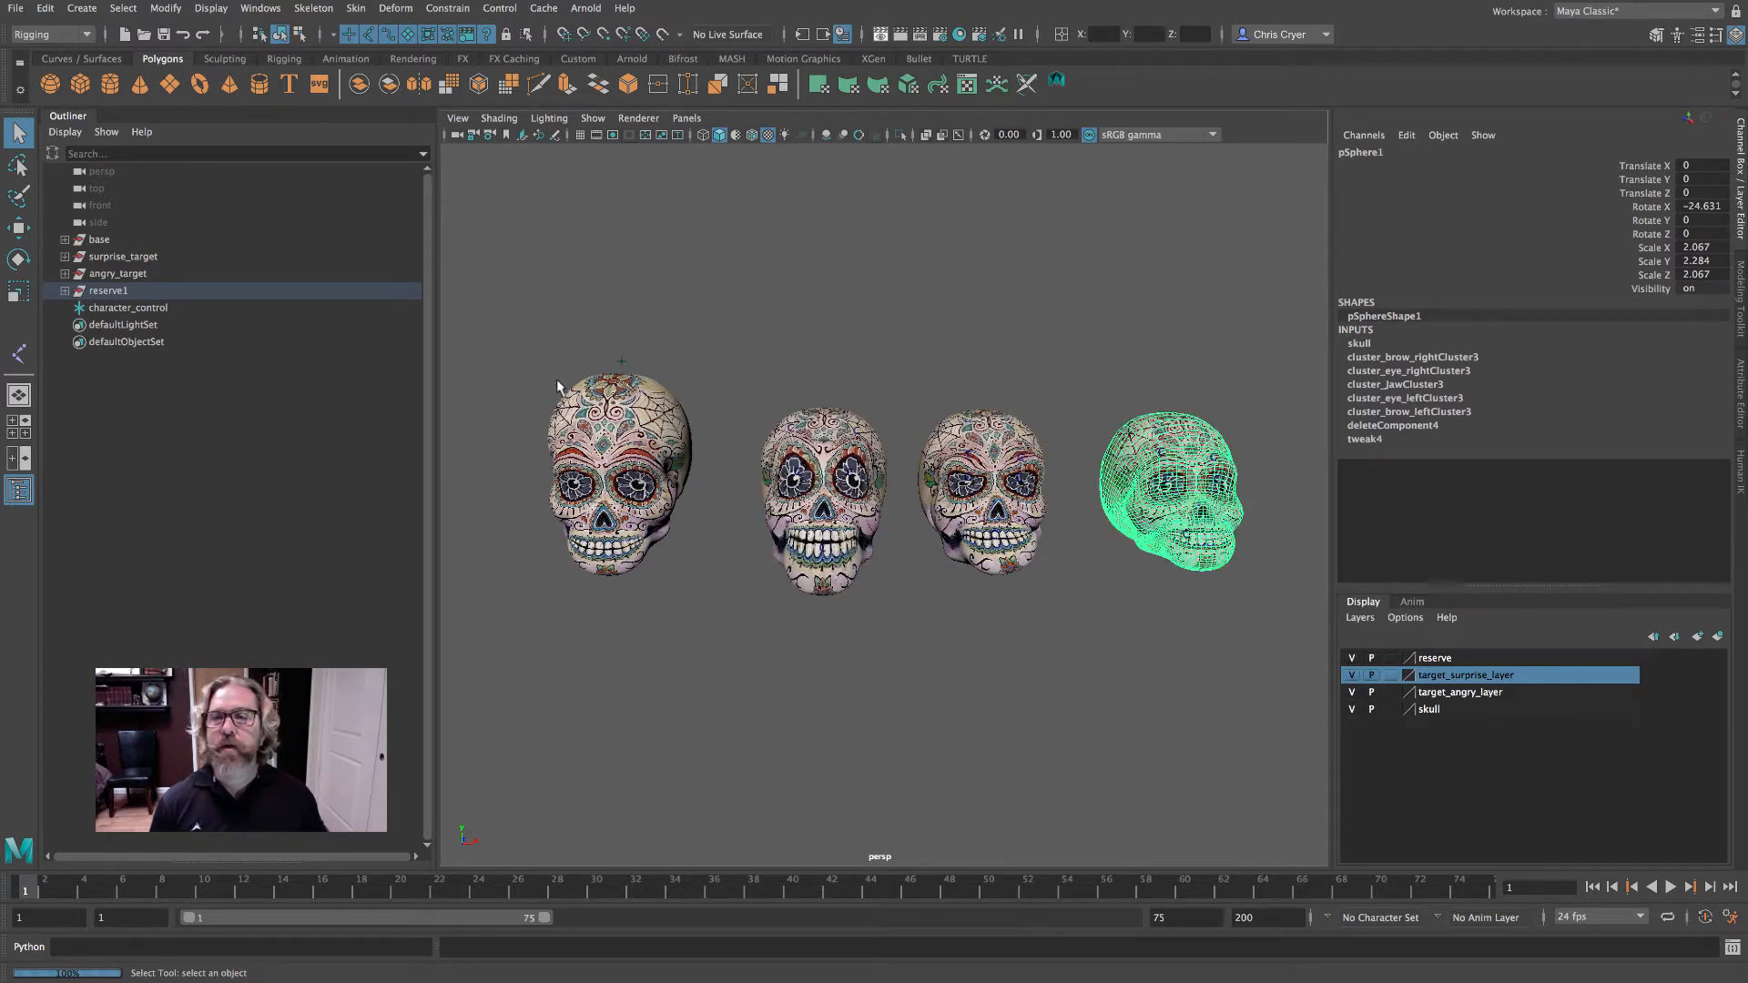
# - Select the character_control locator above the base skull and play back its facial animation
pyautogui.click(623, 361)
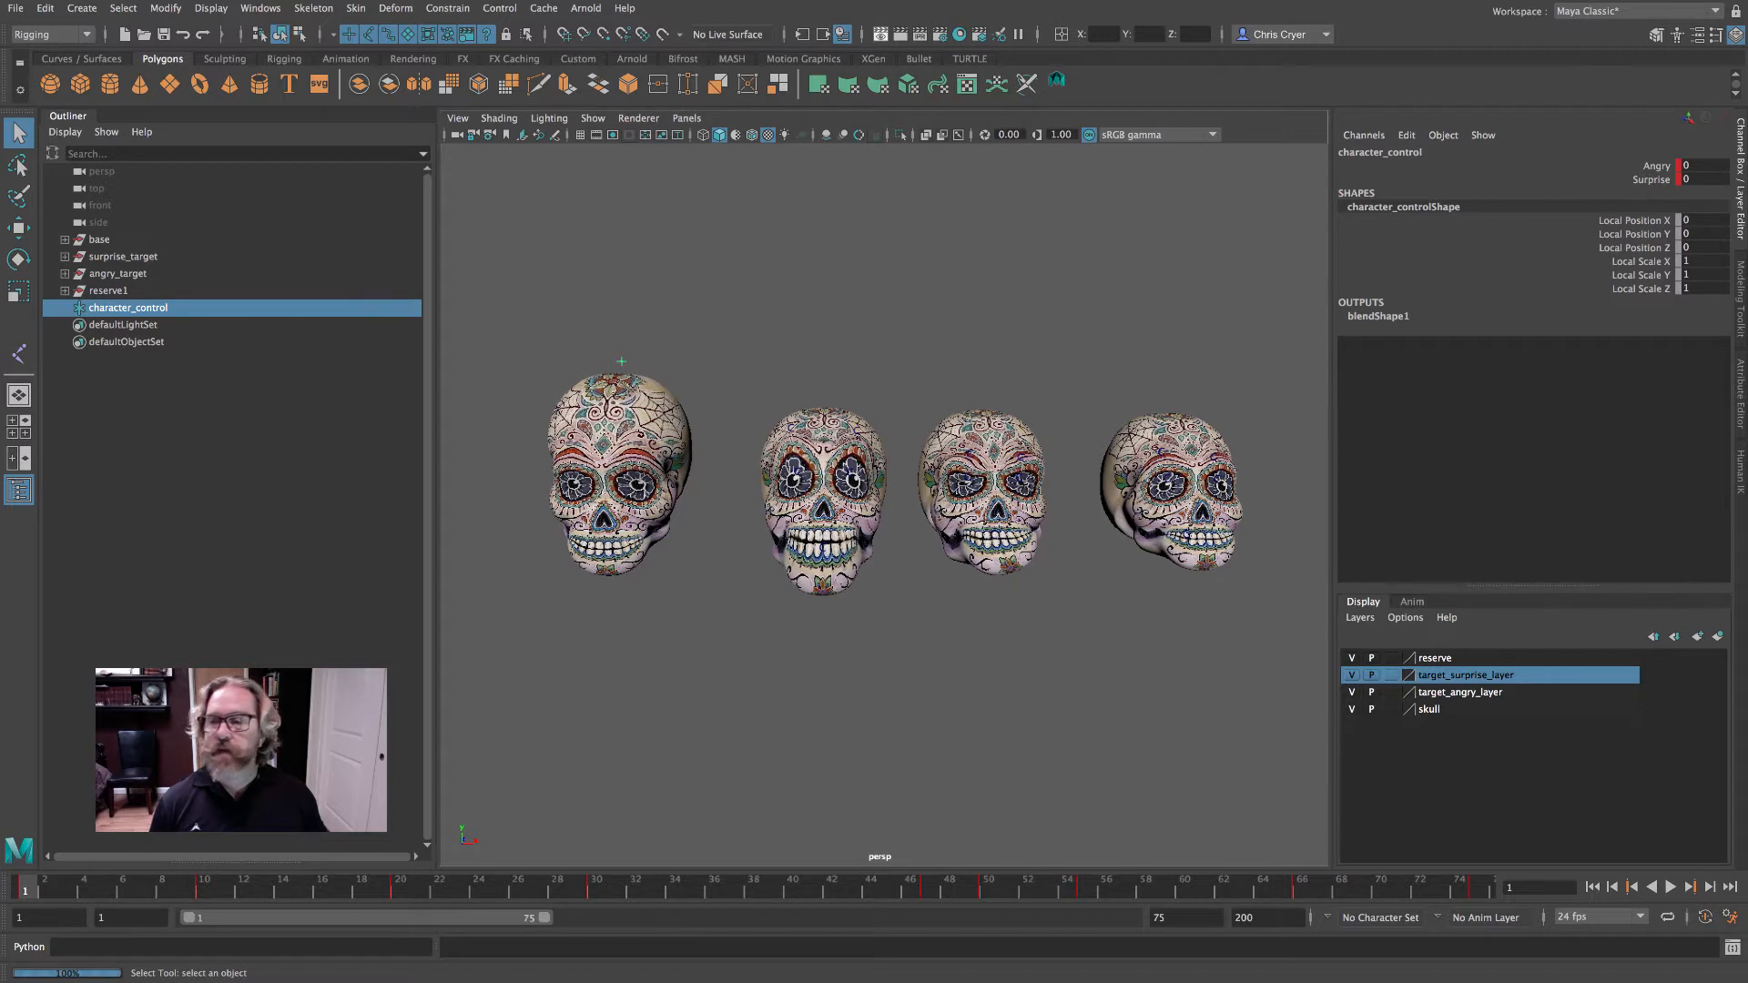
pyautogui.hotkey('alt', 'v')
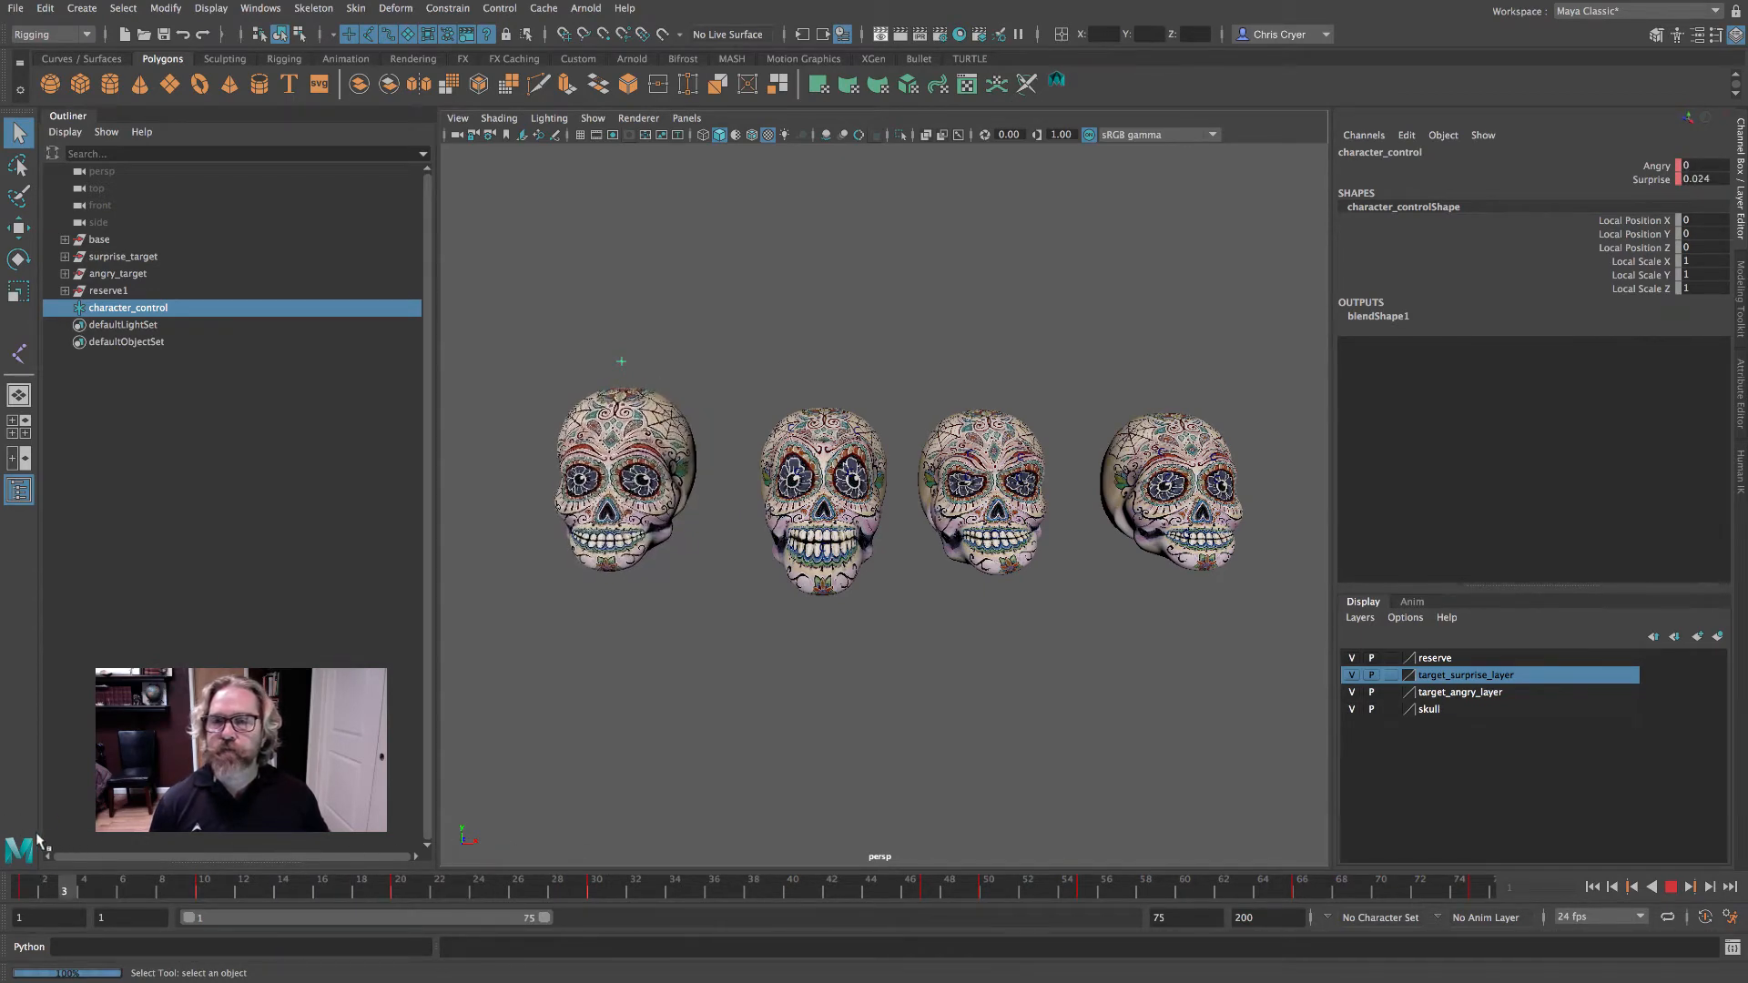
pyautogui.hotkey('alt', 'v')
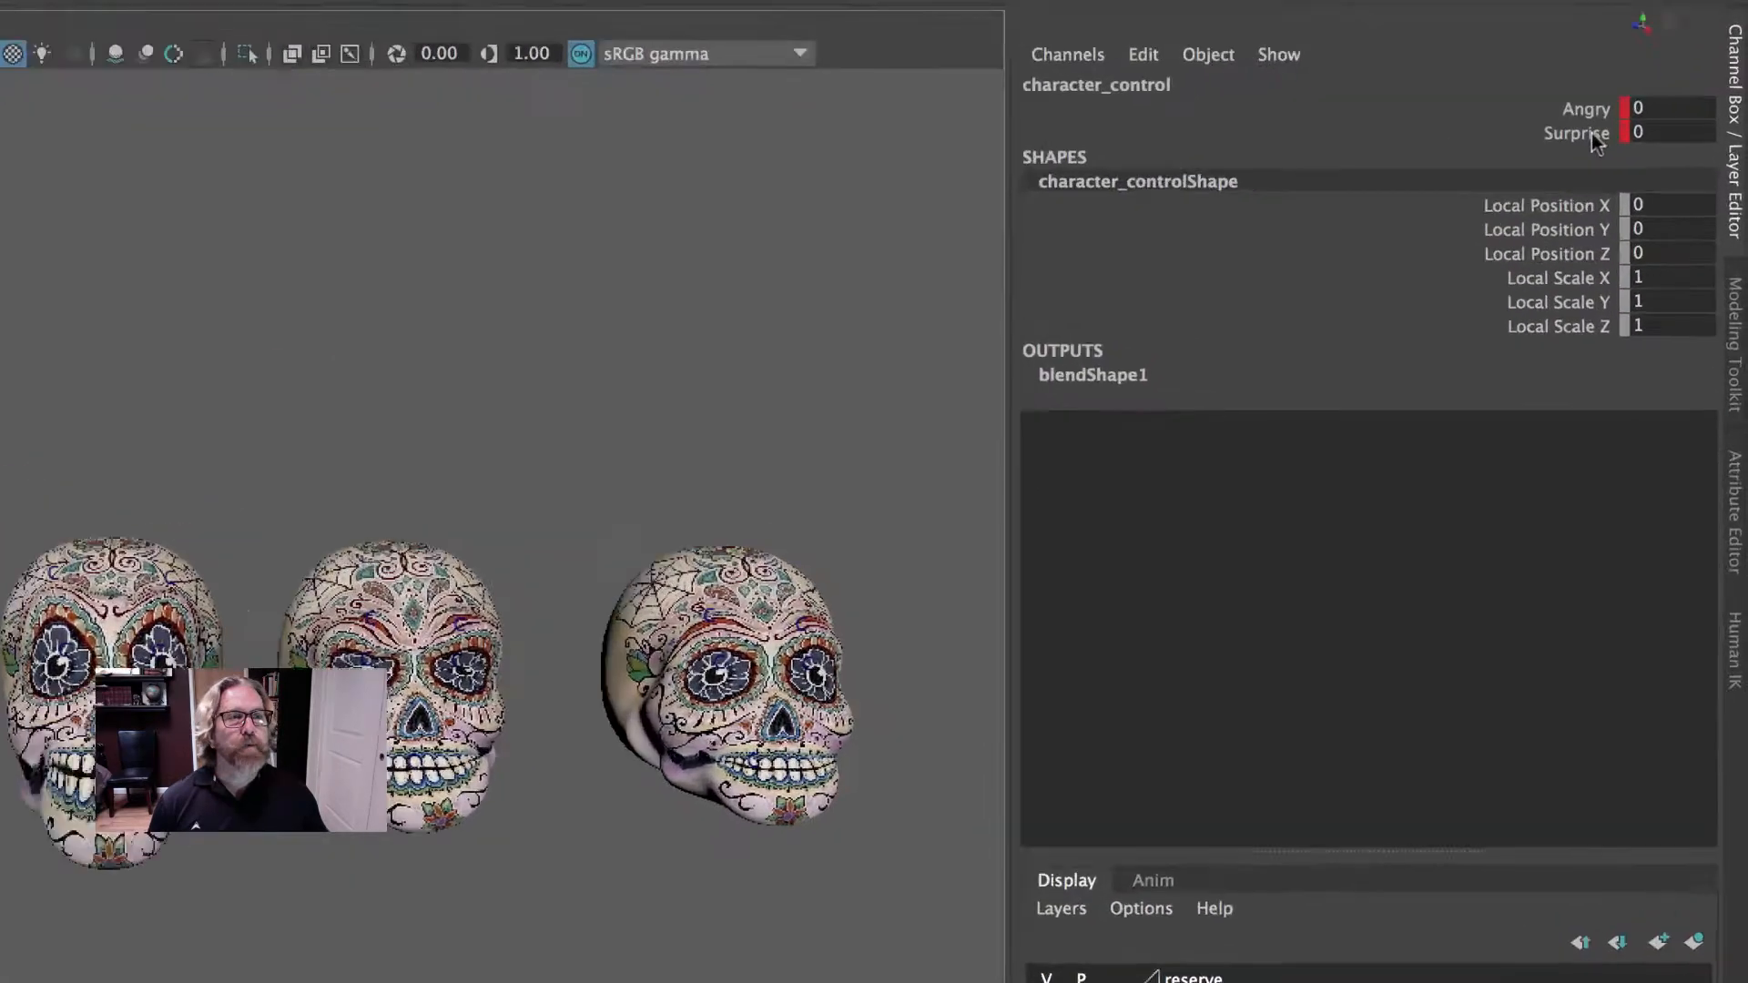
# - Break the connections on character_control's Angry and Surprise channels to remove their keyframes
pyautogui.moveTo(1663, 179); pyautogui.dragTo(1657, 168)
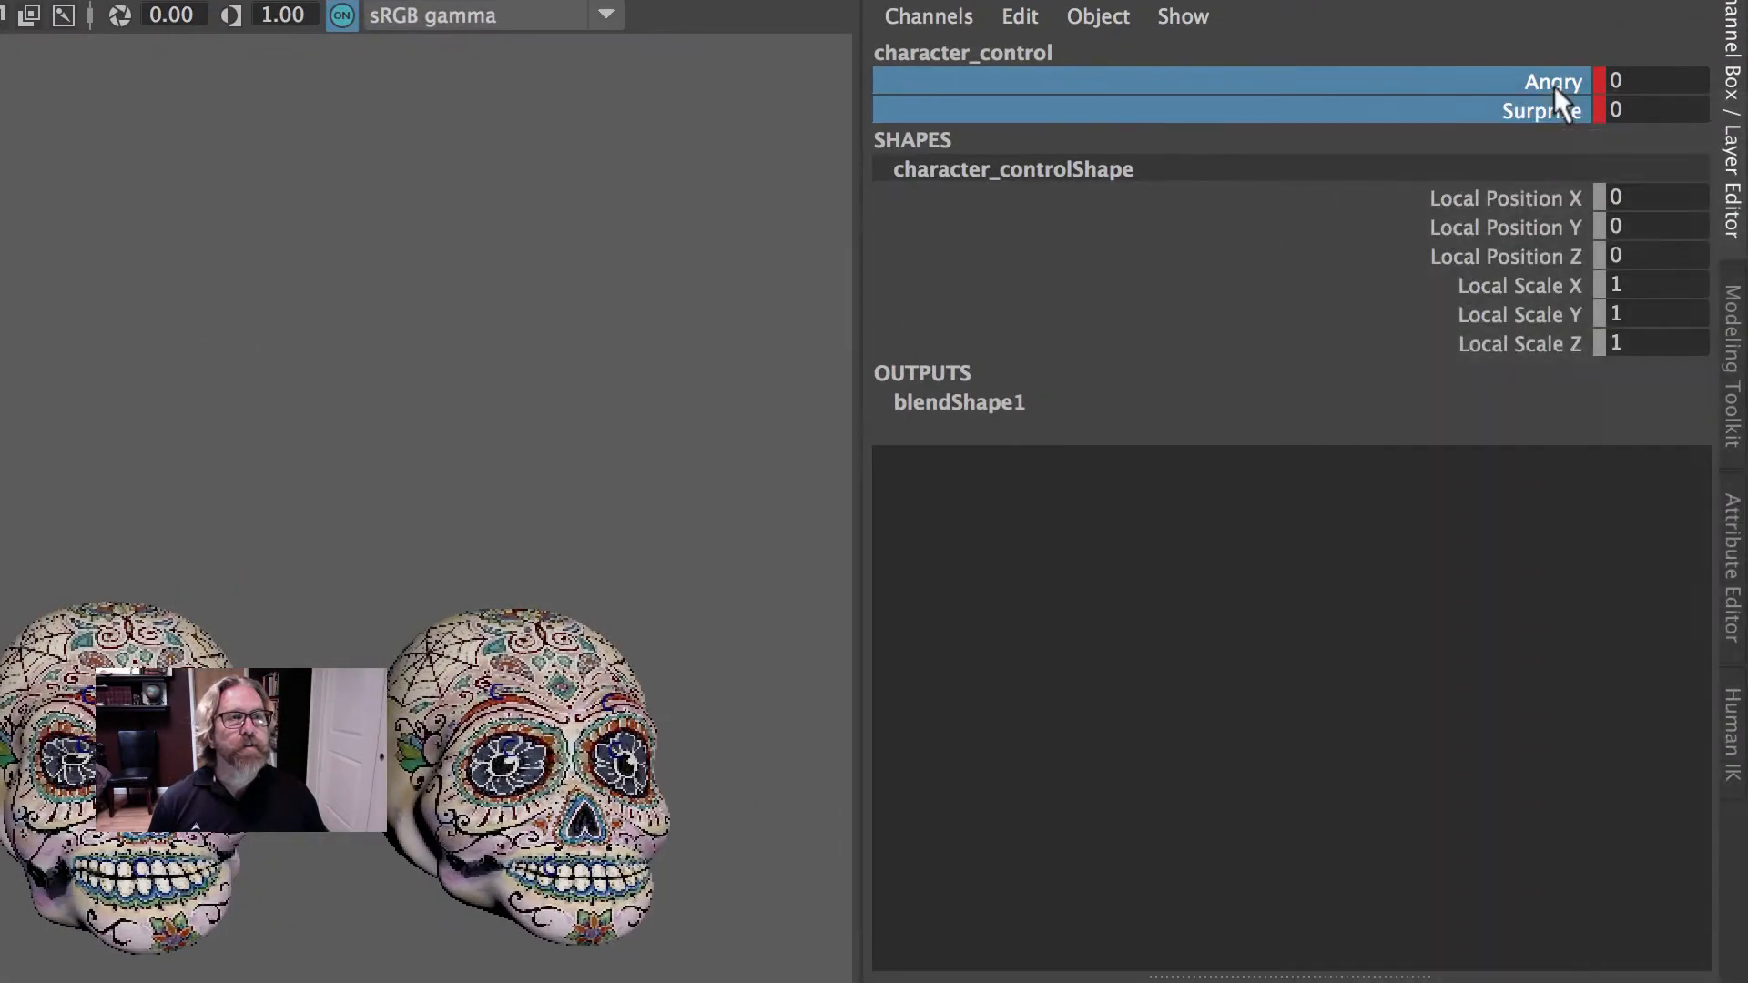
pyautogui.rightClick(1559, 80)
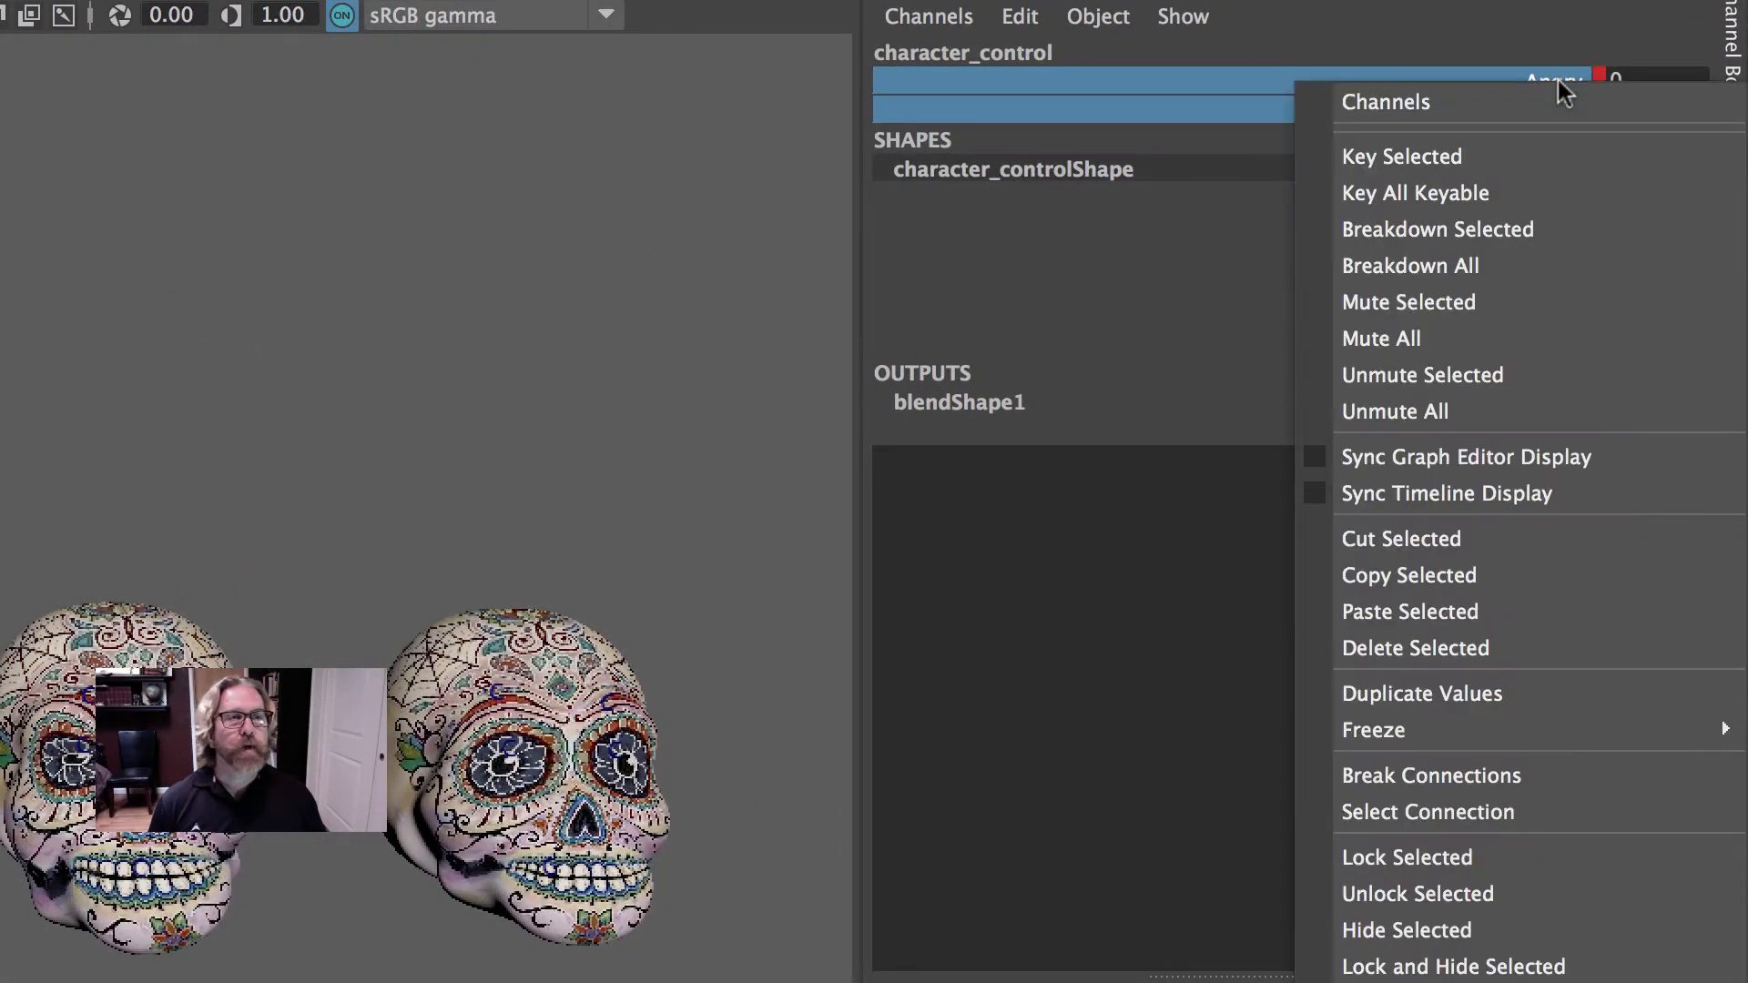
pyautogui.click(1581, 778)
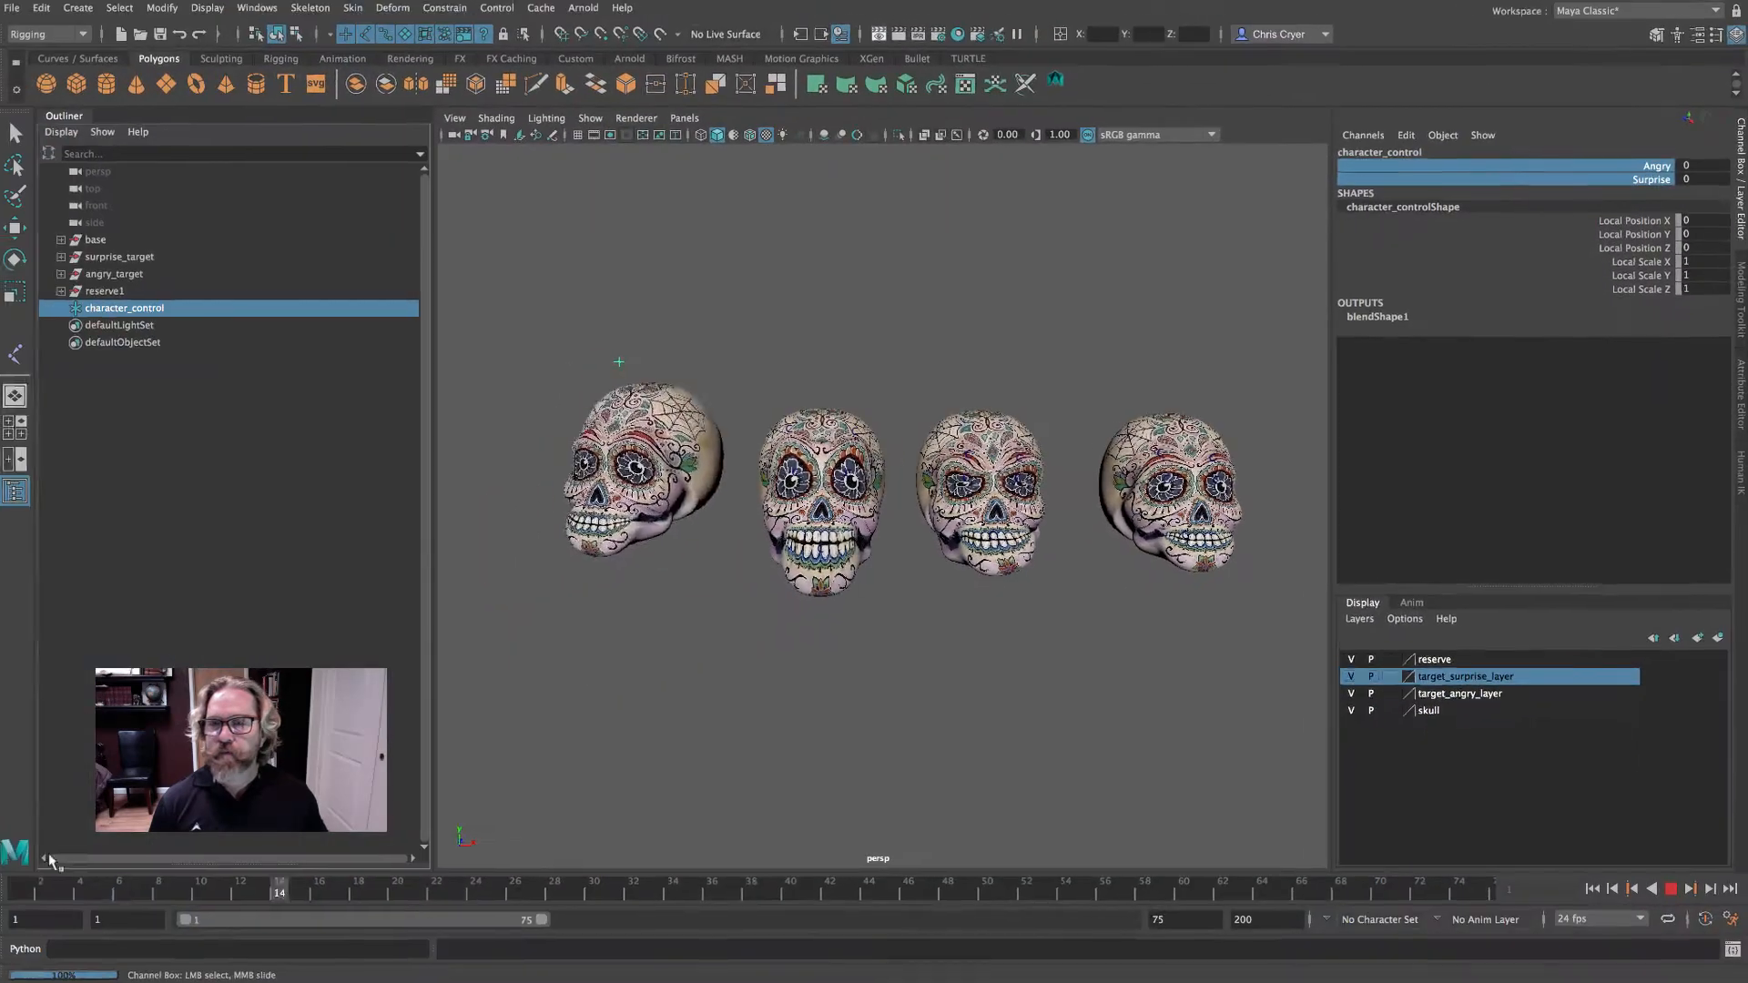
# - Break the connections on all the base skull's channels from Translate X to Visibility, and check the timeline from frame 1
pyautogui.press('q')
pyautogui.click(642, 414)
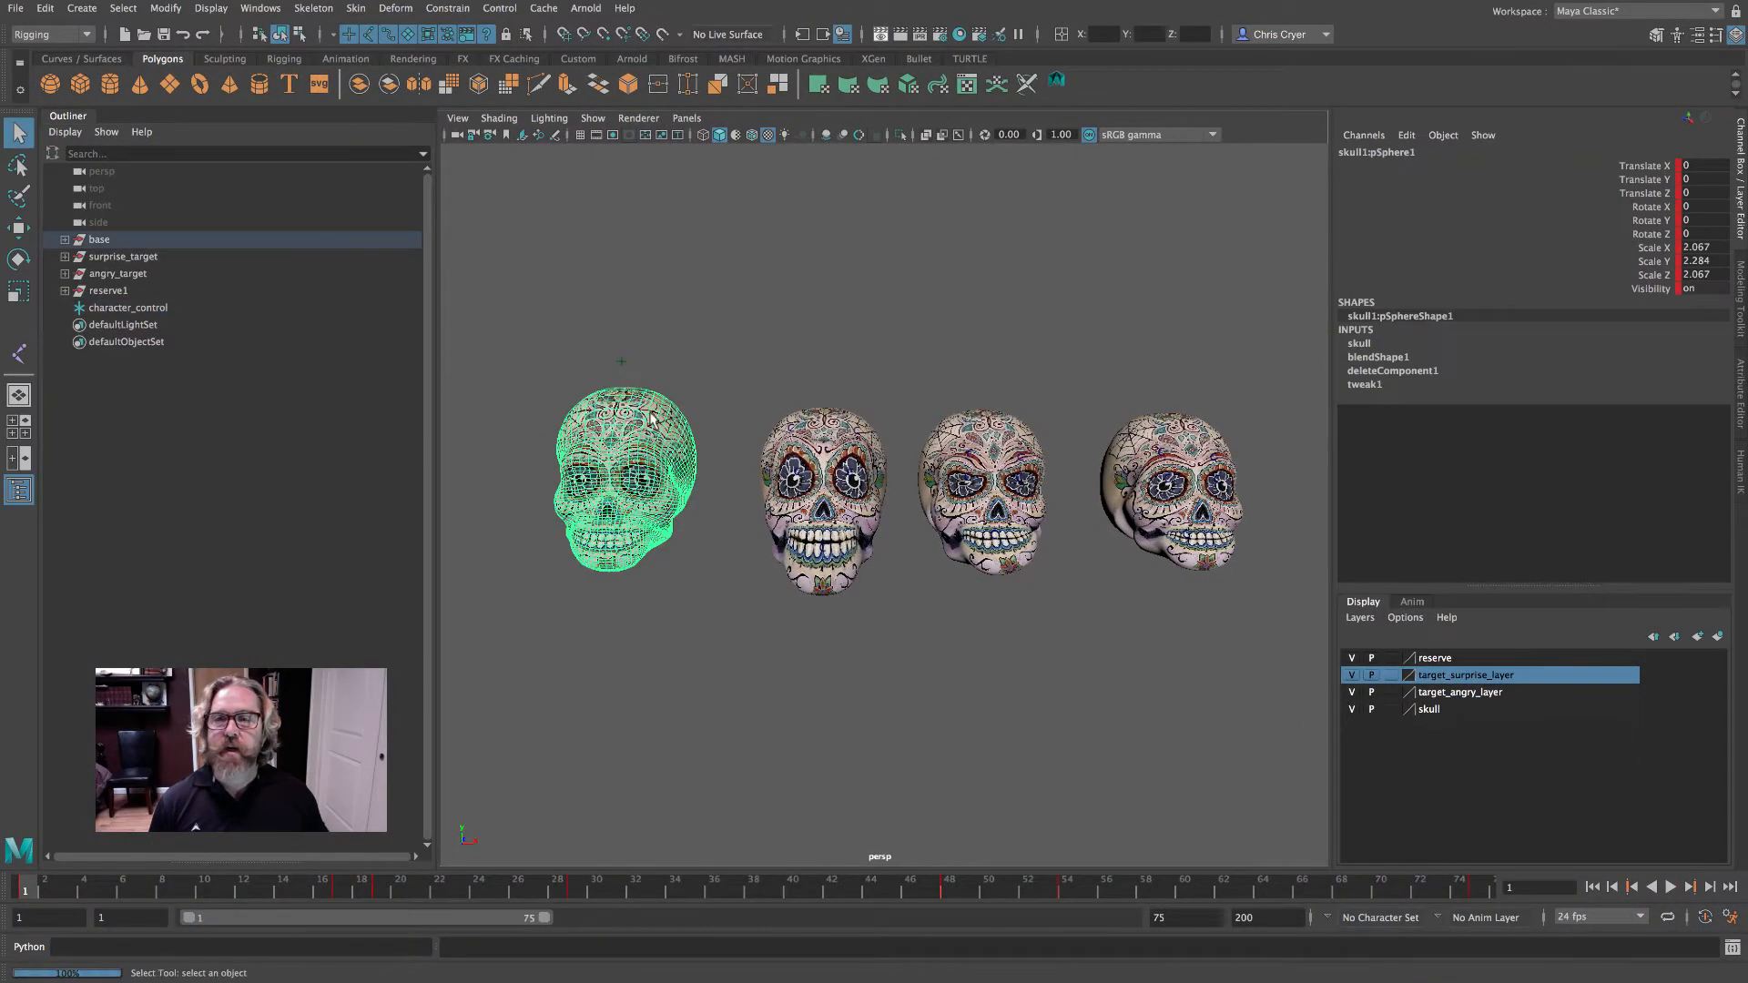
pyautogui.moveTo(1653, 166); pyautogui.dragTo(1657, 289)
pyautogui.rightClick(1651, 168)
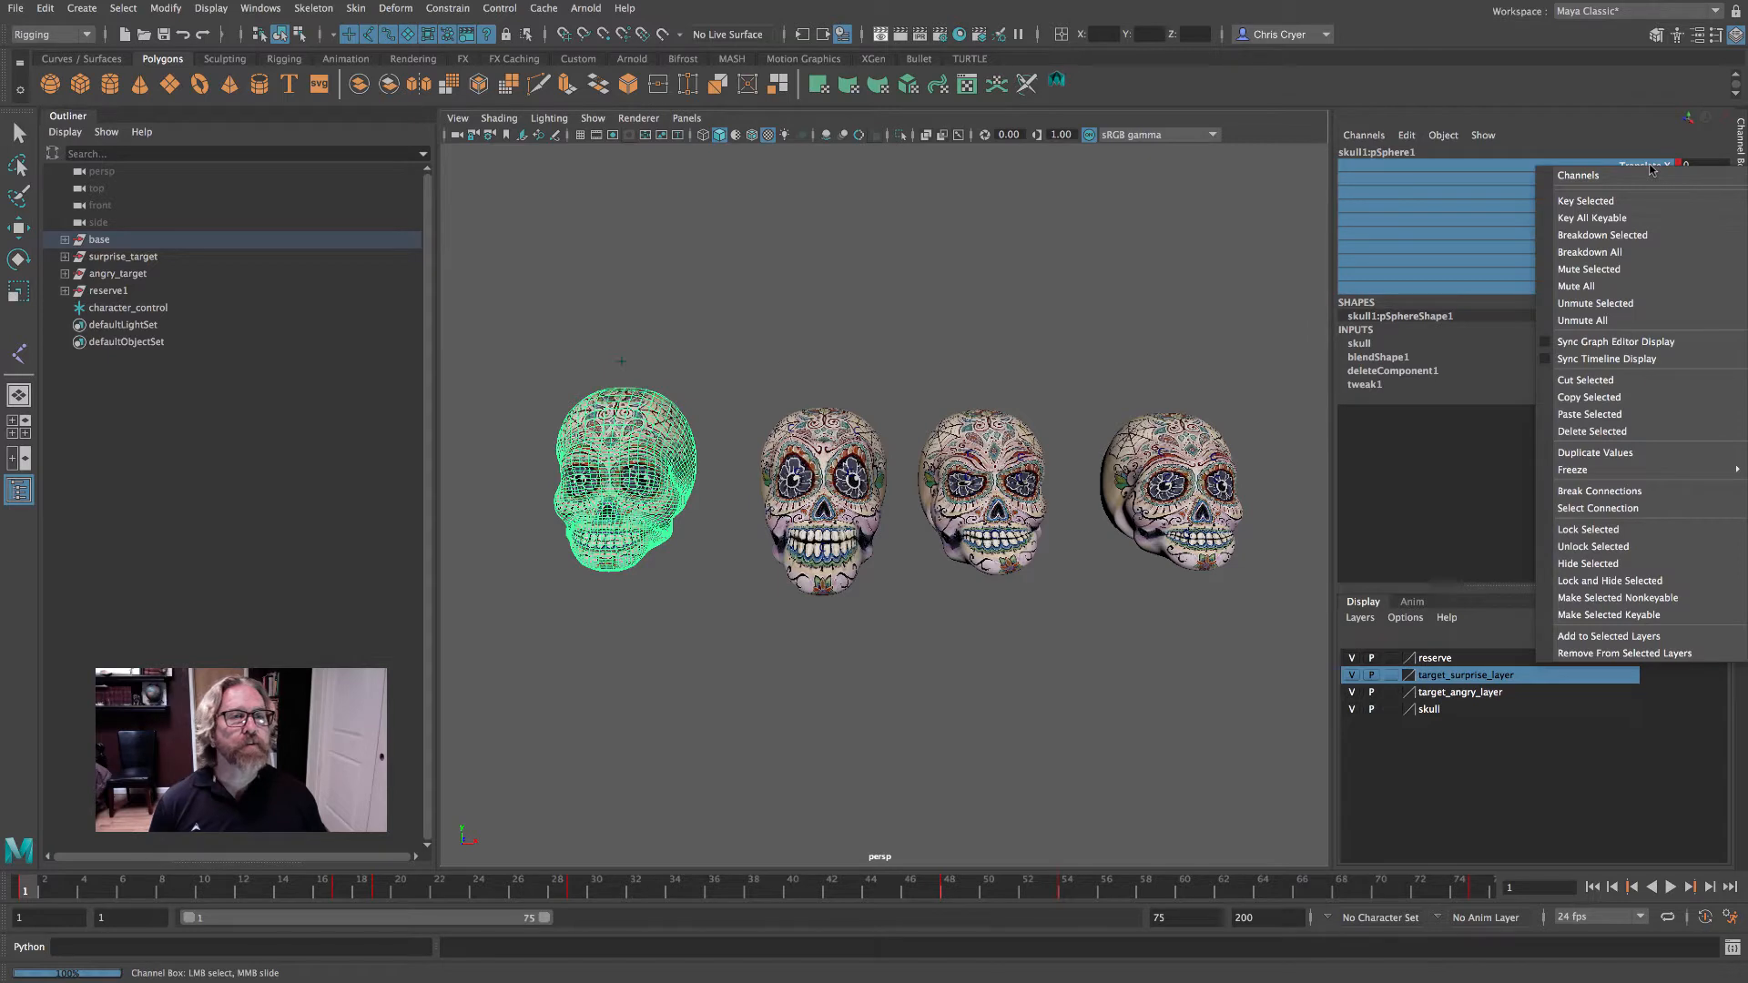
pyautogui.click(1639, 495)
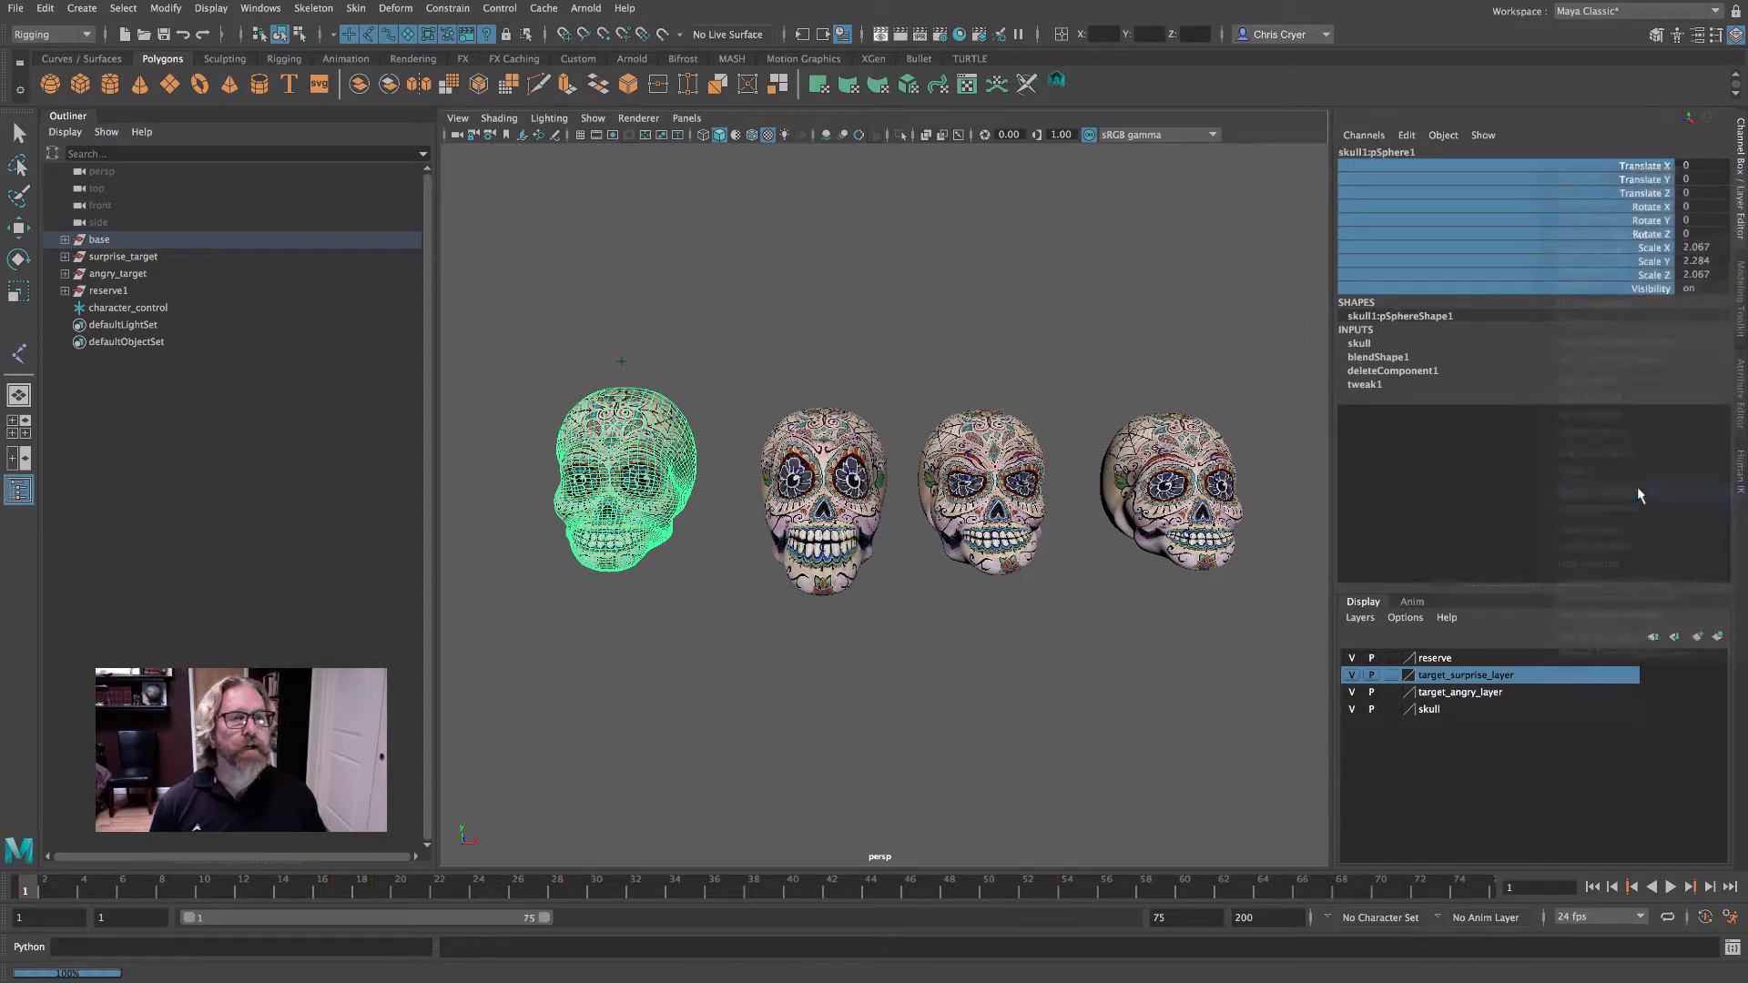
pyautogui.hotkey('alt', 'v')
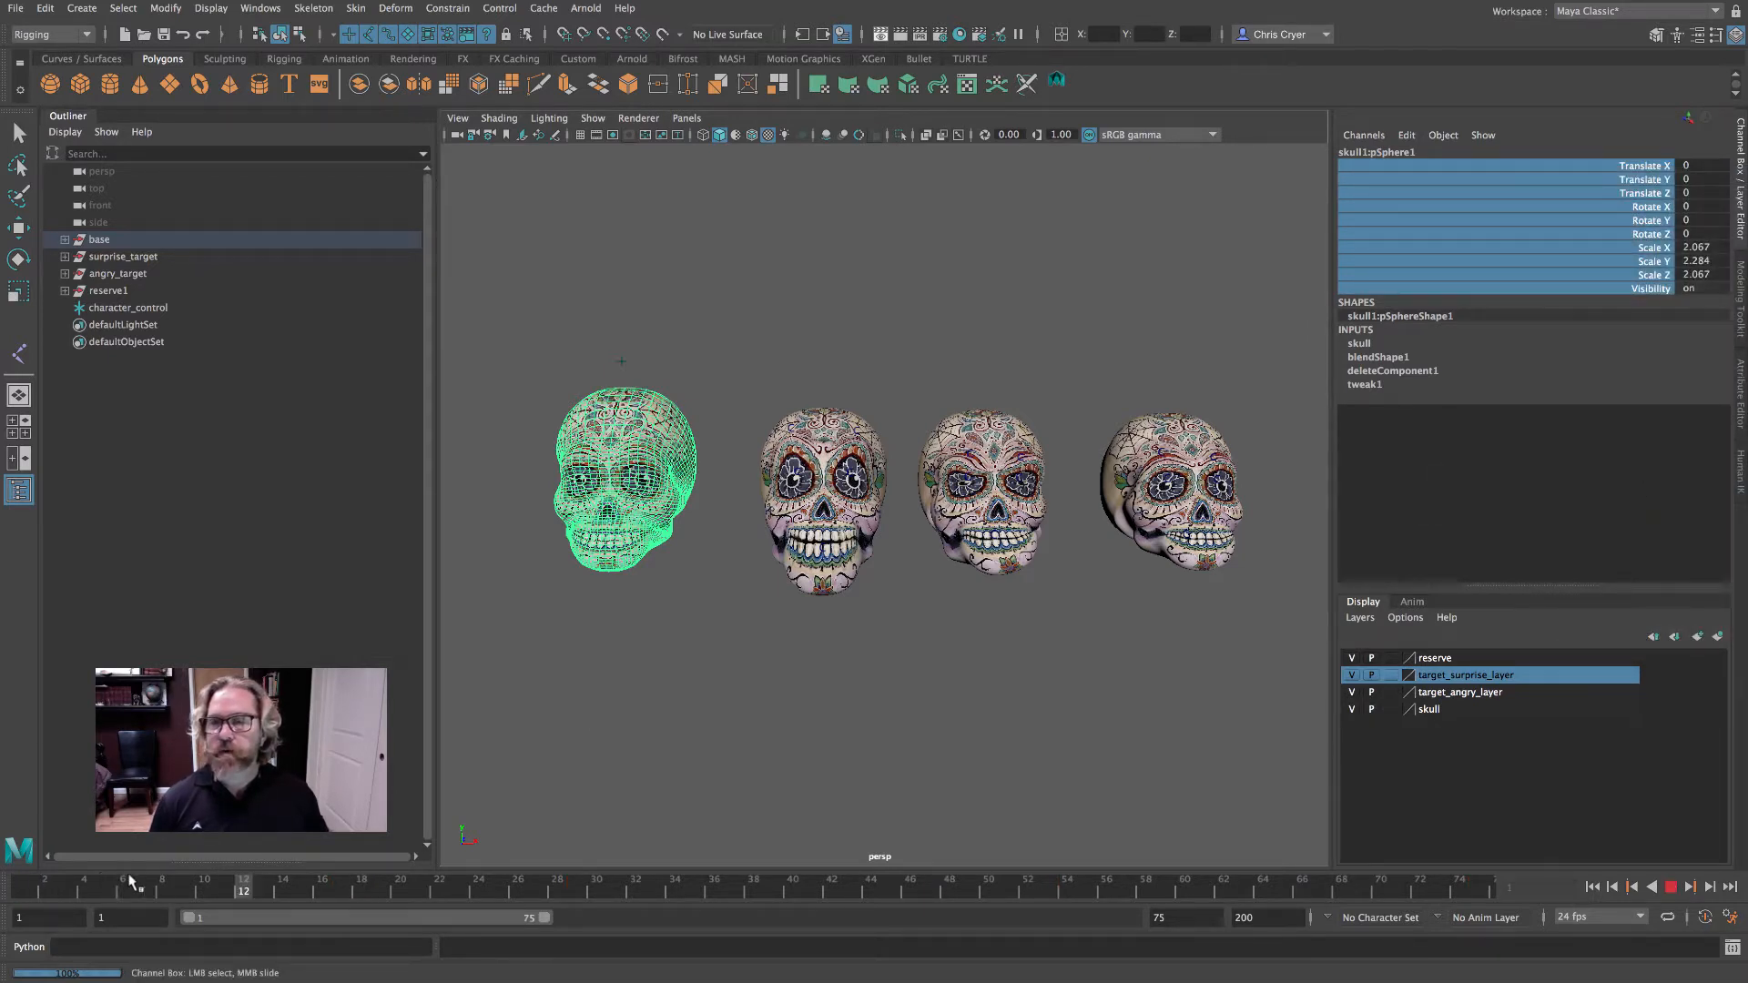
pyautogui.moveTo(129, 882); pyautogui.dragTo(11, 880)
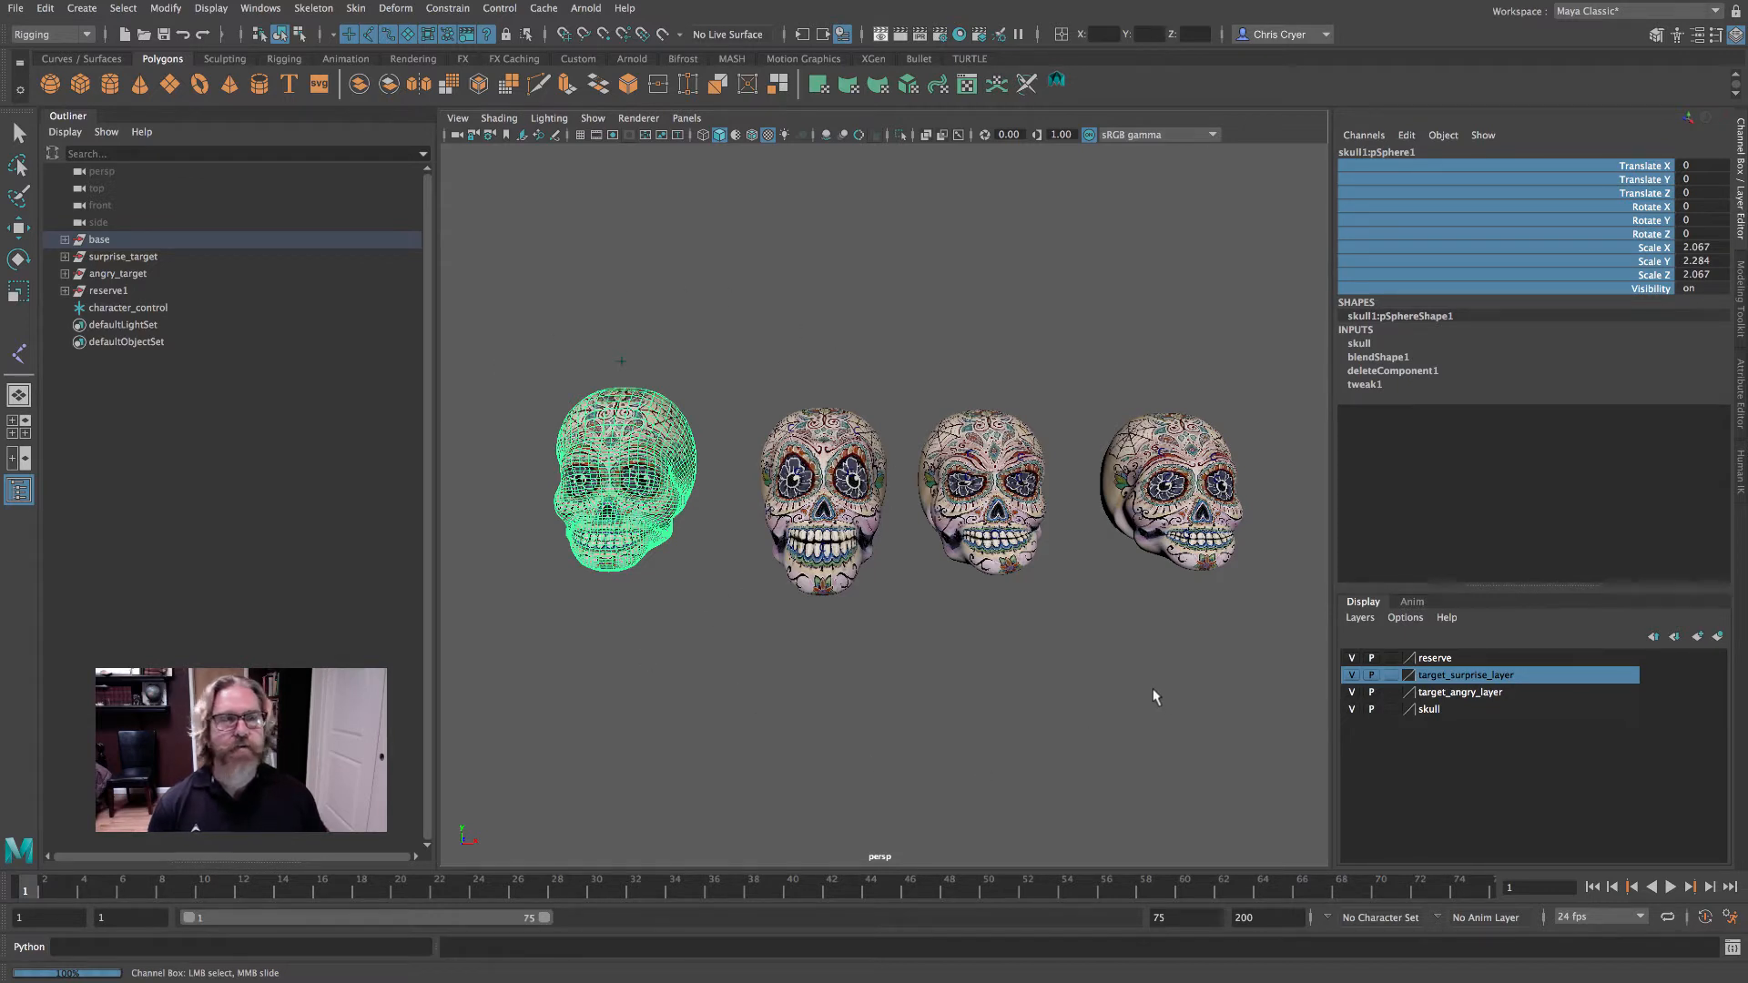
# - Review the channels and channel commands of character_control and the base skull without applying any command
pyautogui.moveTo(606, 350); pyautogui.dragTo(650, 386)
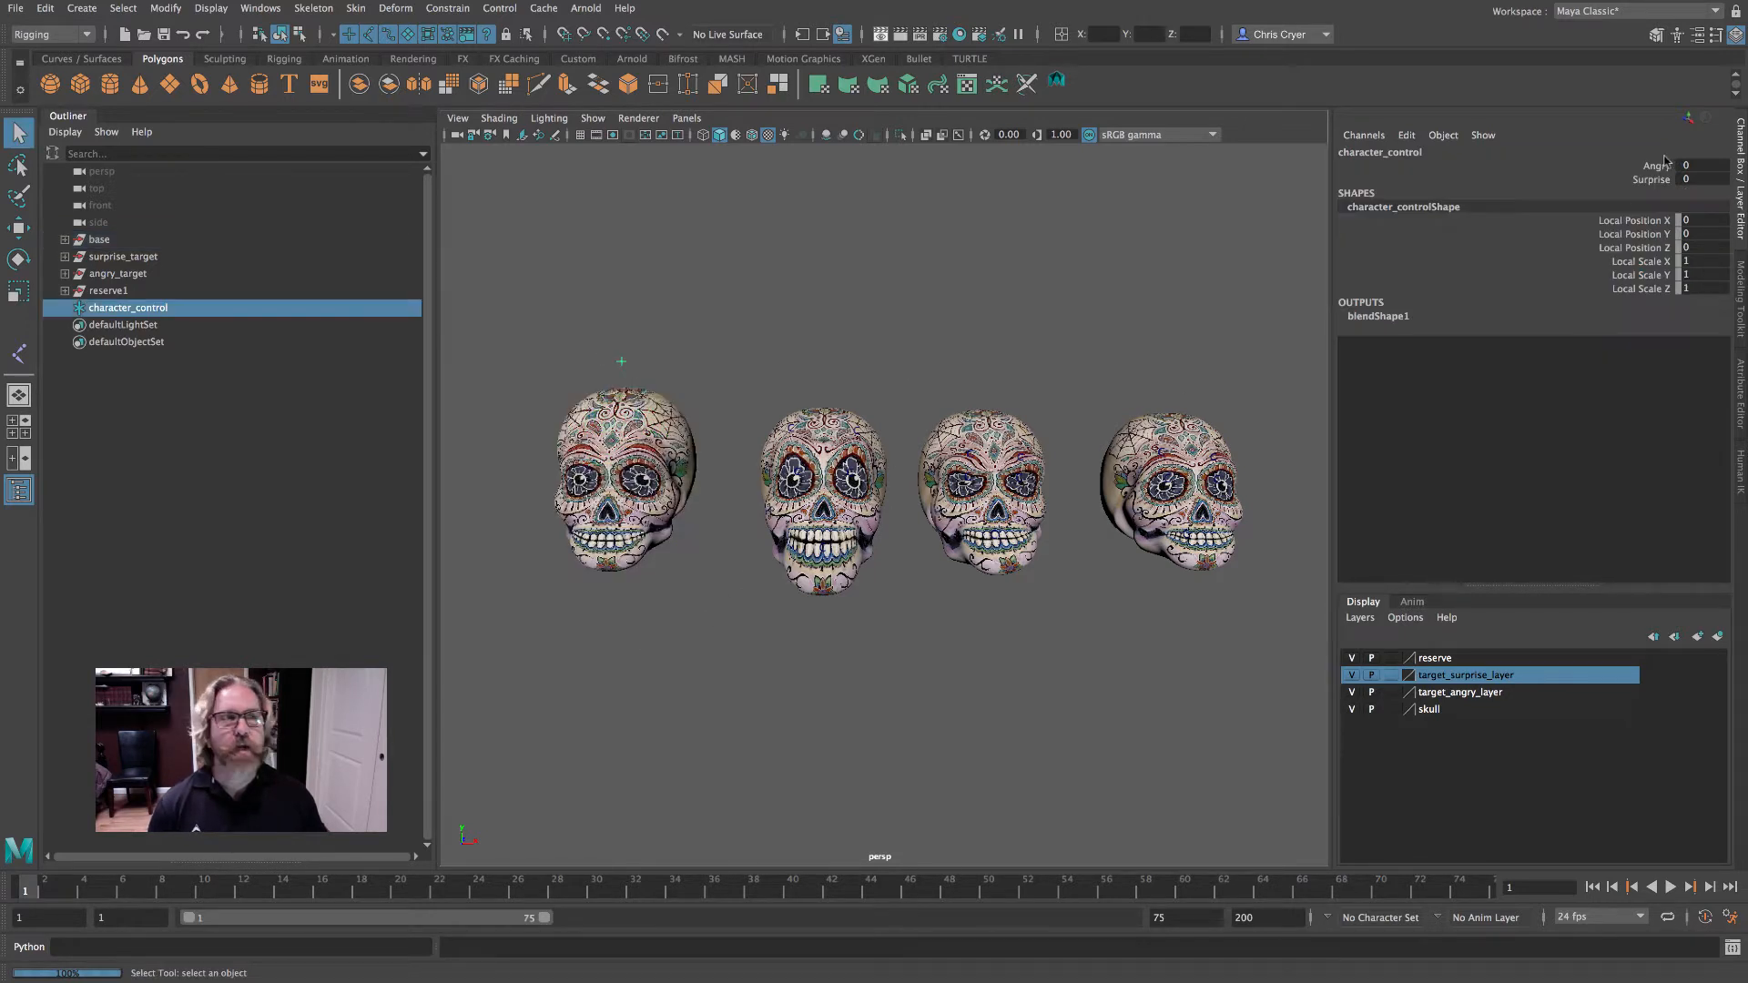
pyautogui.moveTo(1662, 170); pyautogui.dragTo(1654, 180)
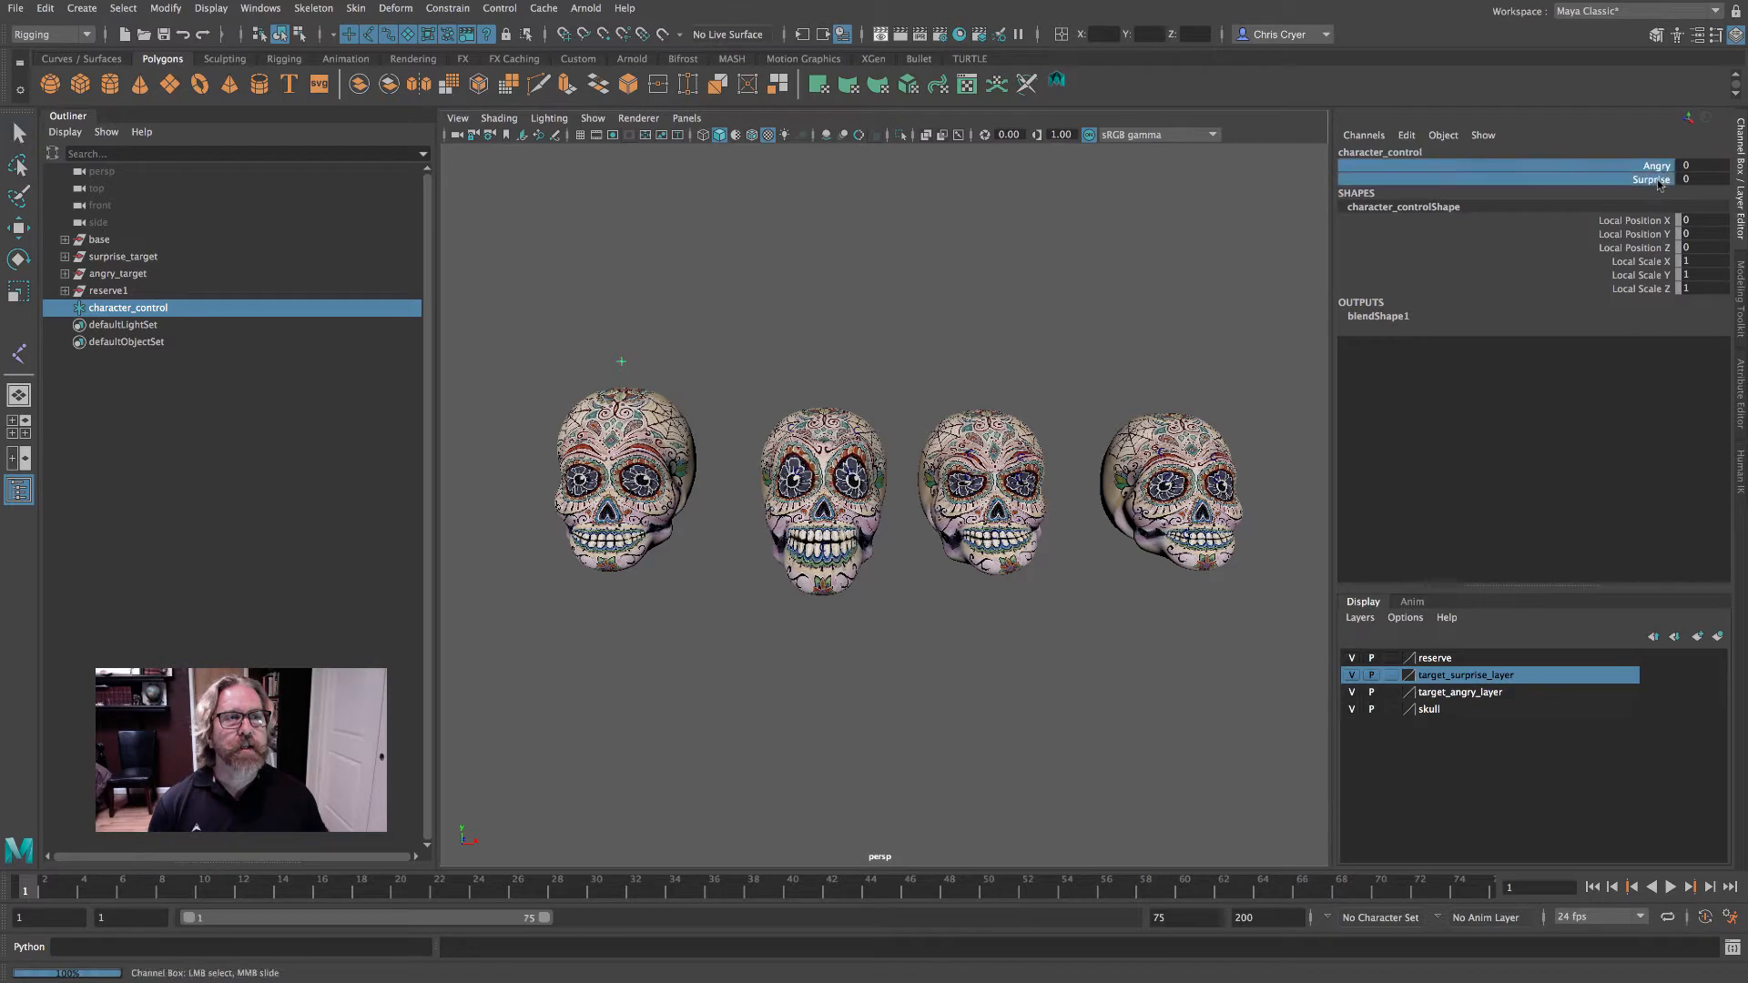
pyautogui.rightClick(1654, 180)
pyautogui.click(1288, 116)
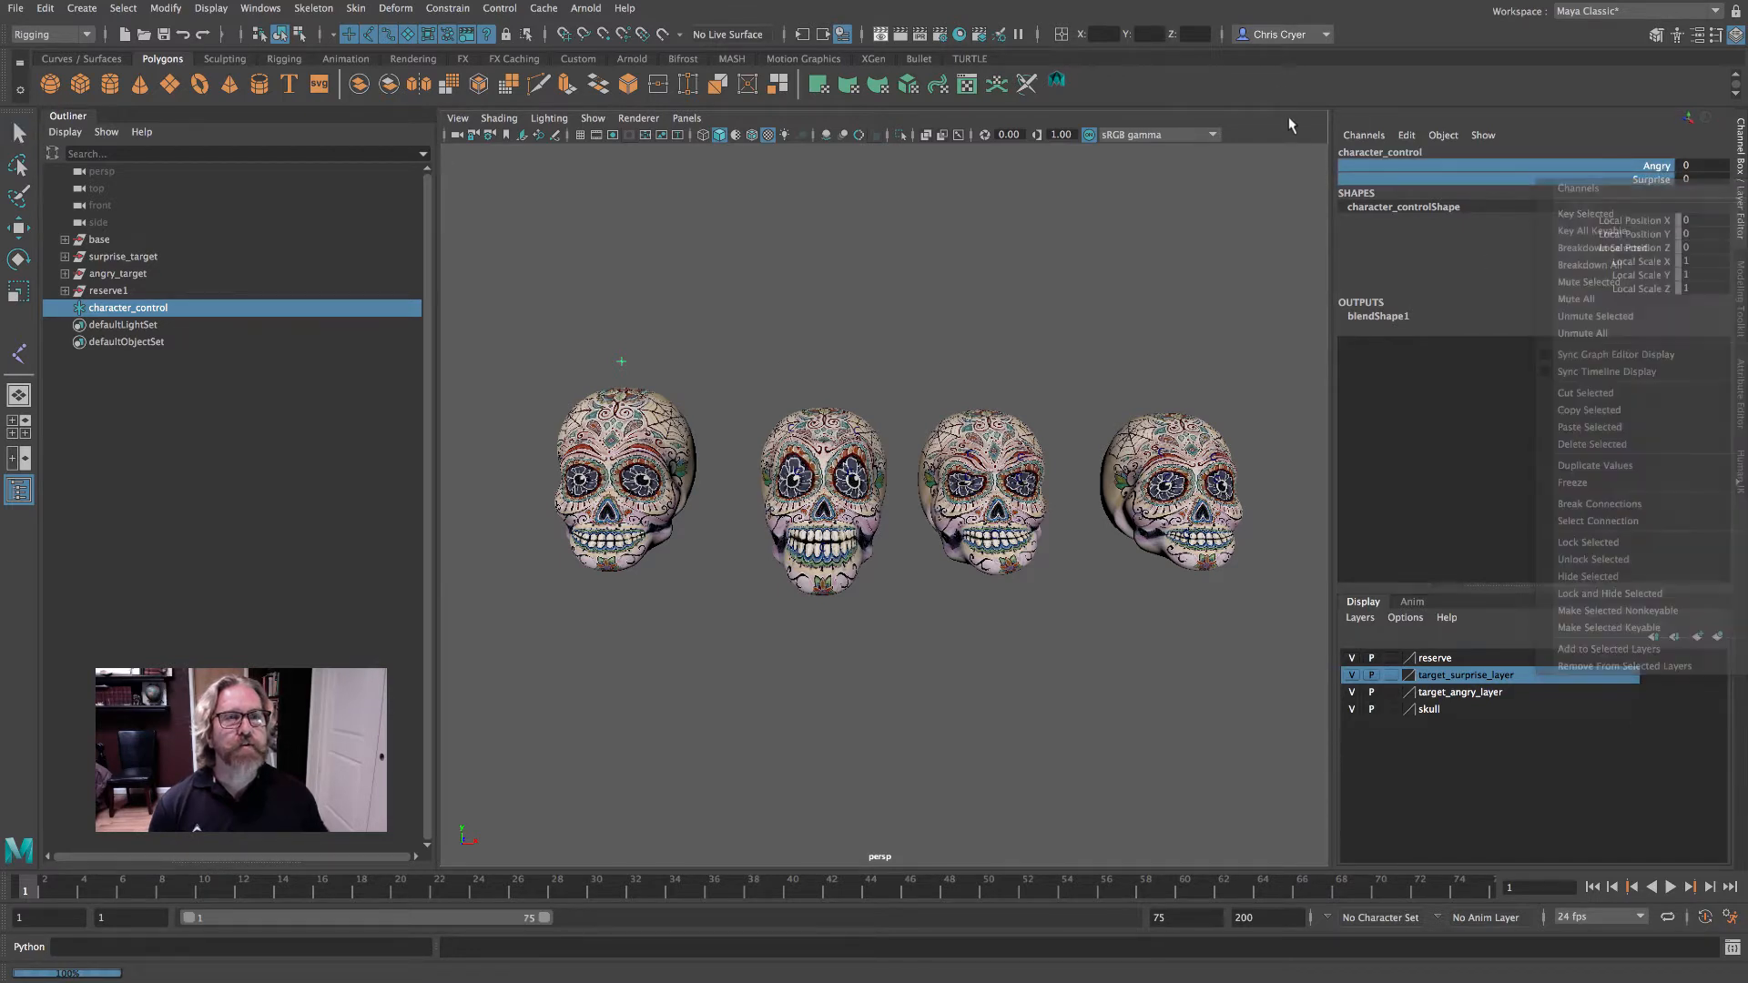
pyautogui.click(619, 441)
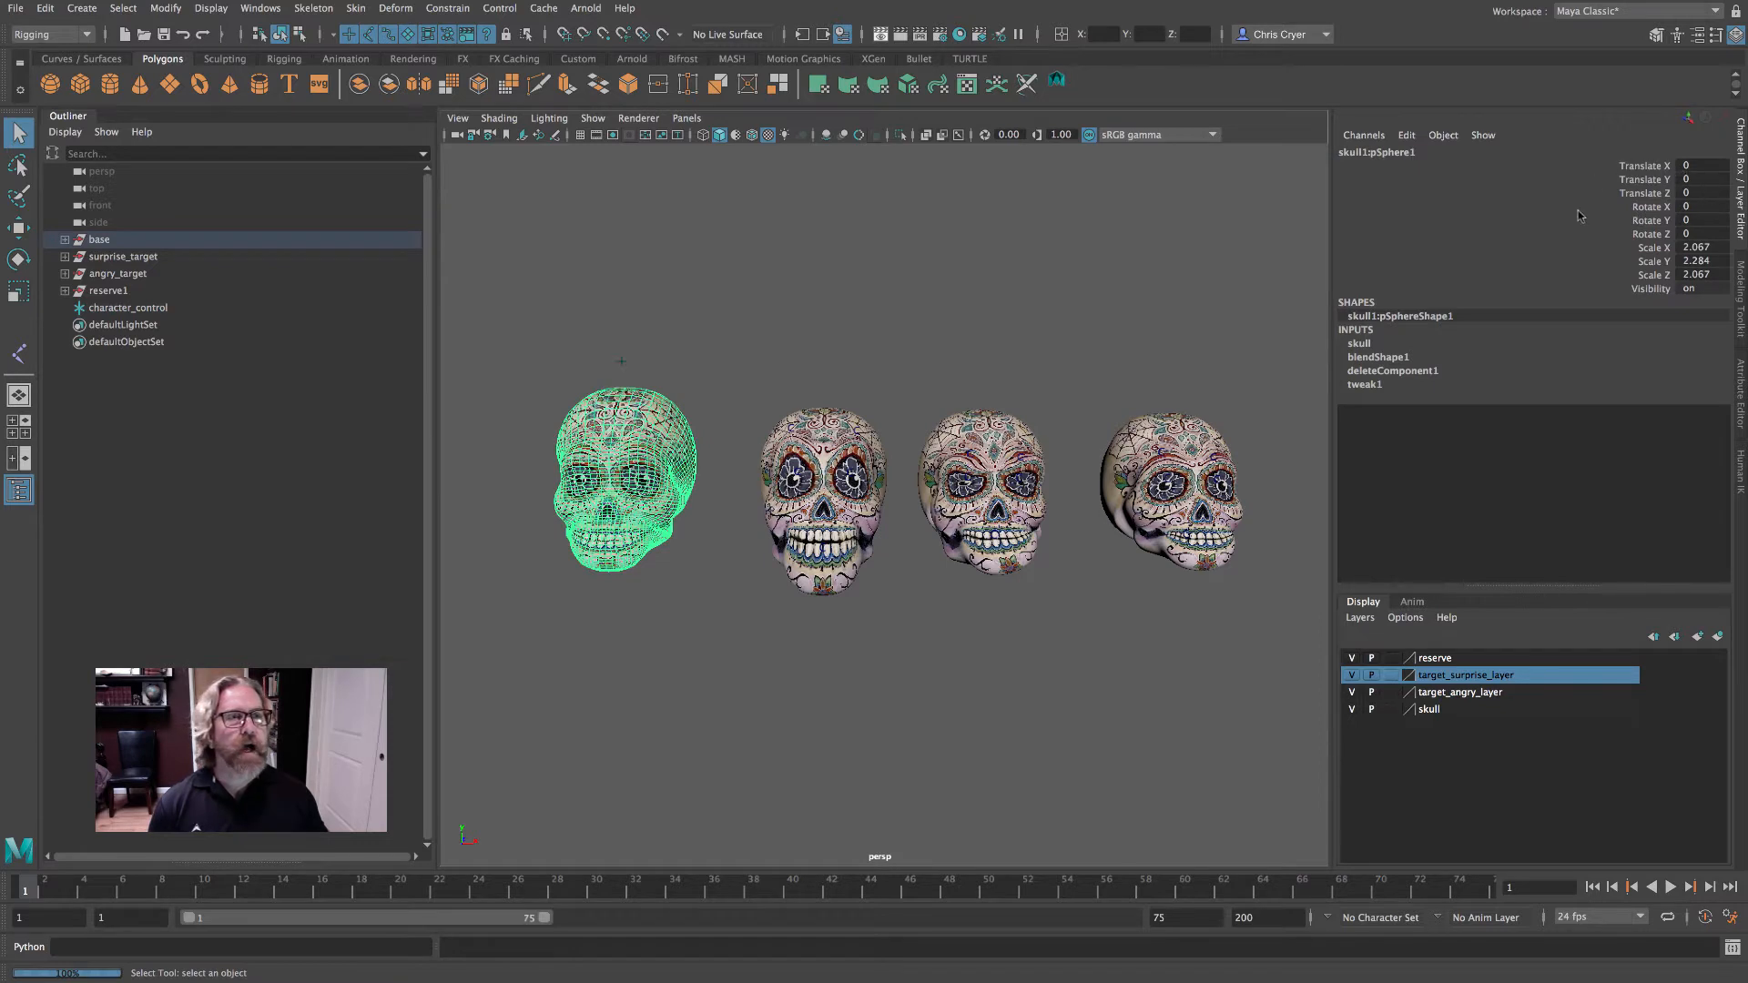
pyautogui.moveTo(1647, 171); pyautogui.dragTo(1586, 294)
pyautogui.rightClick(1650, 168)
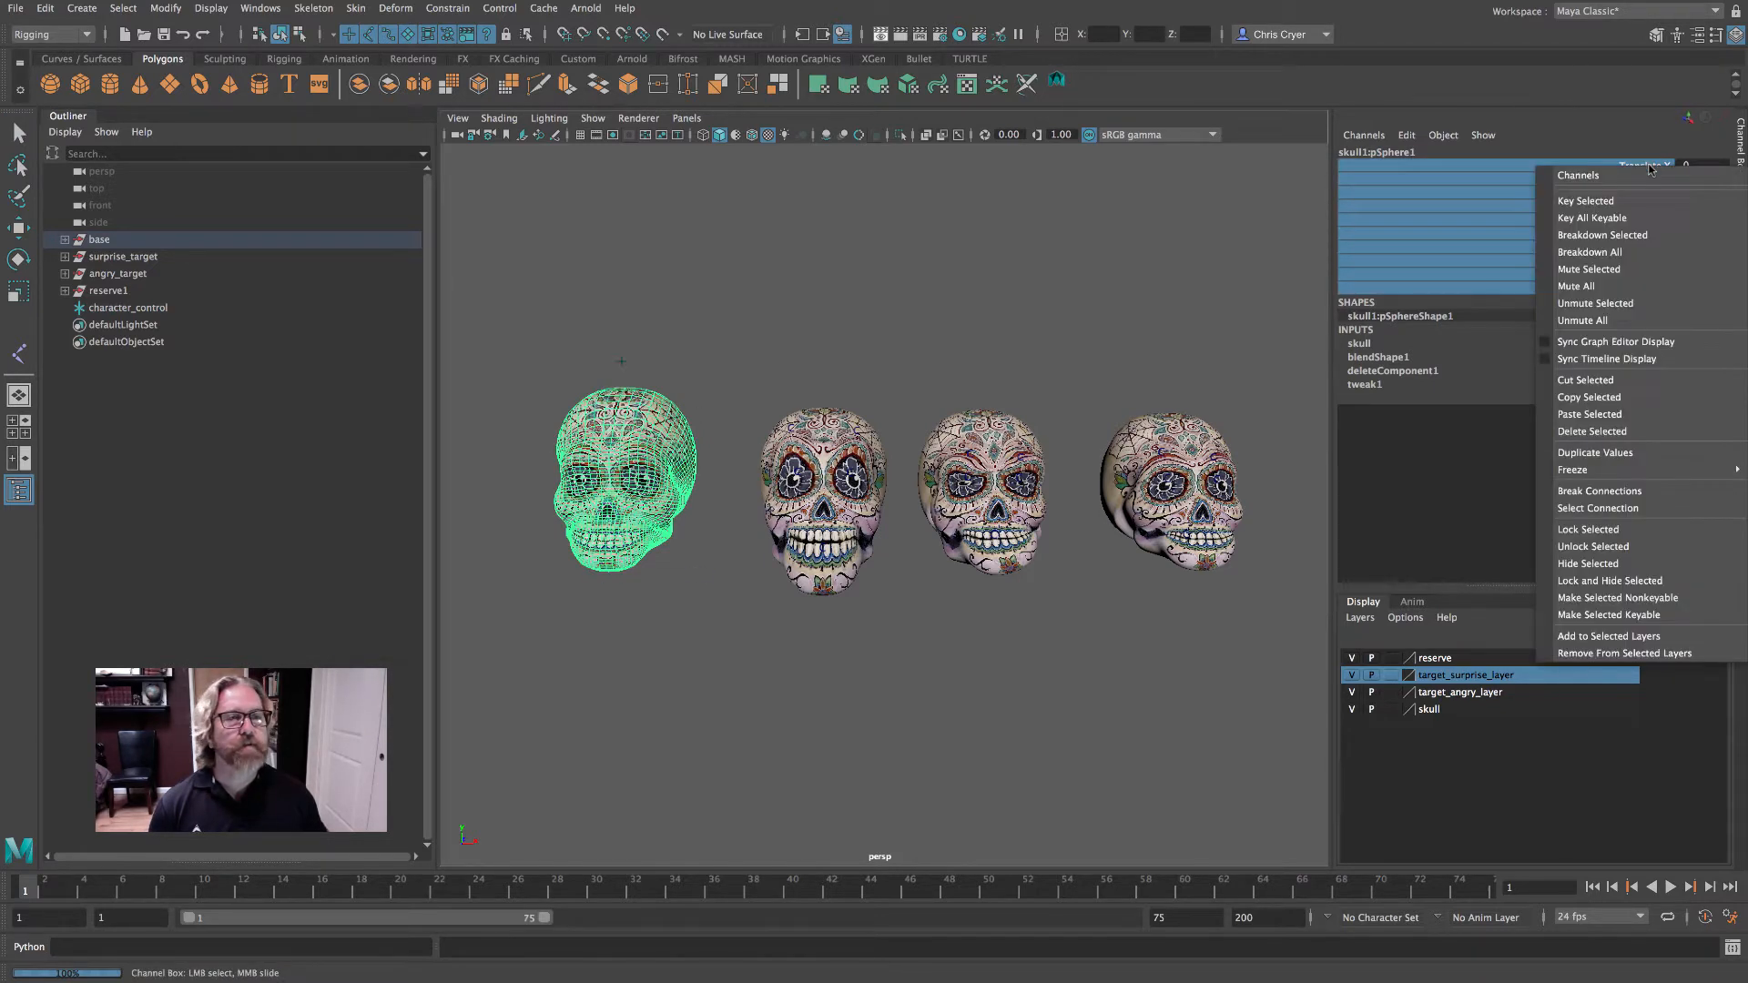
pyautogui.click(974, 306)
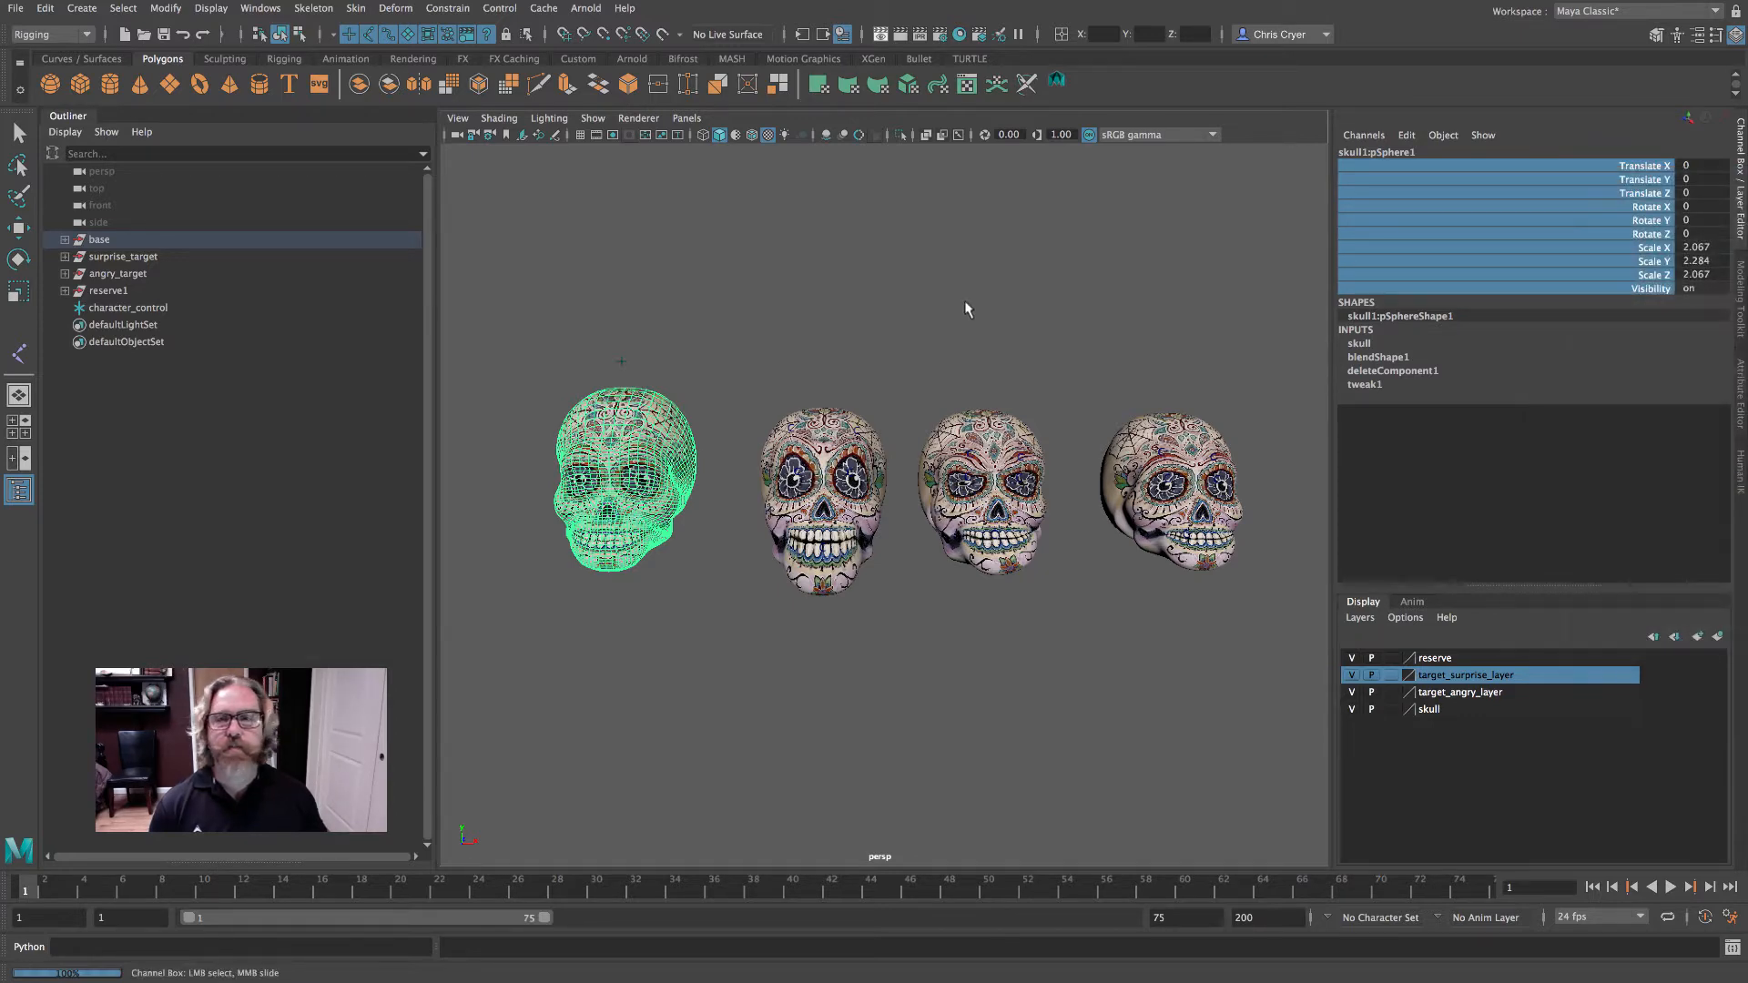
# - Deselect the skull and save the cleaned rig scene as a new incremented version
pyautogui.click(967, 307)
pyautogui.click(17, 11)
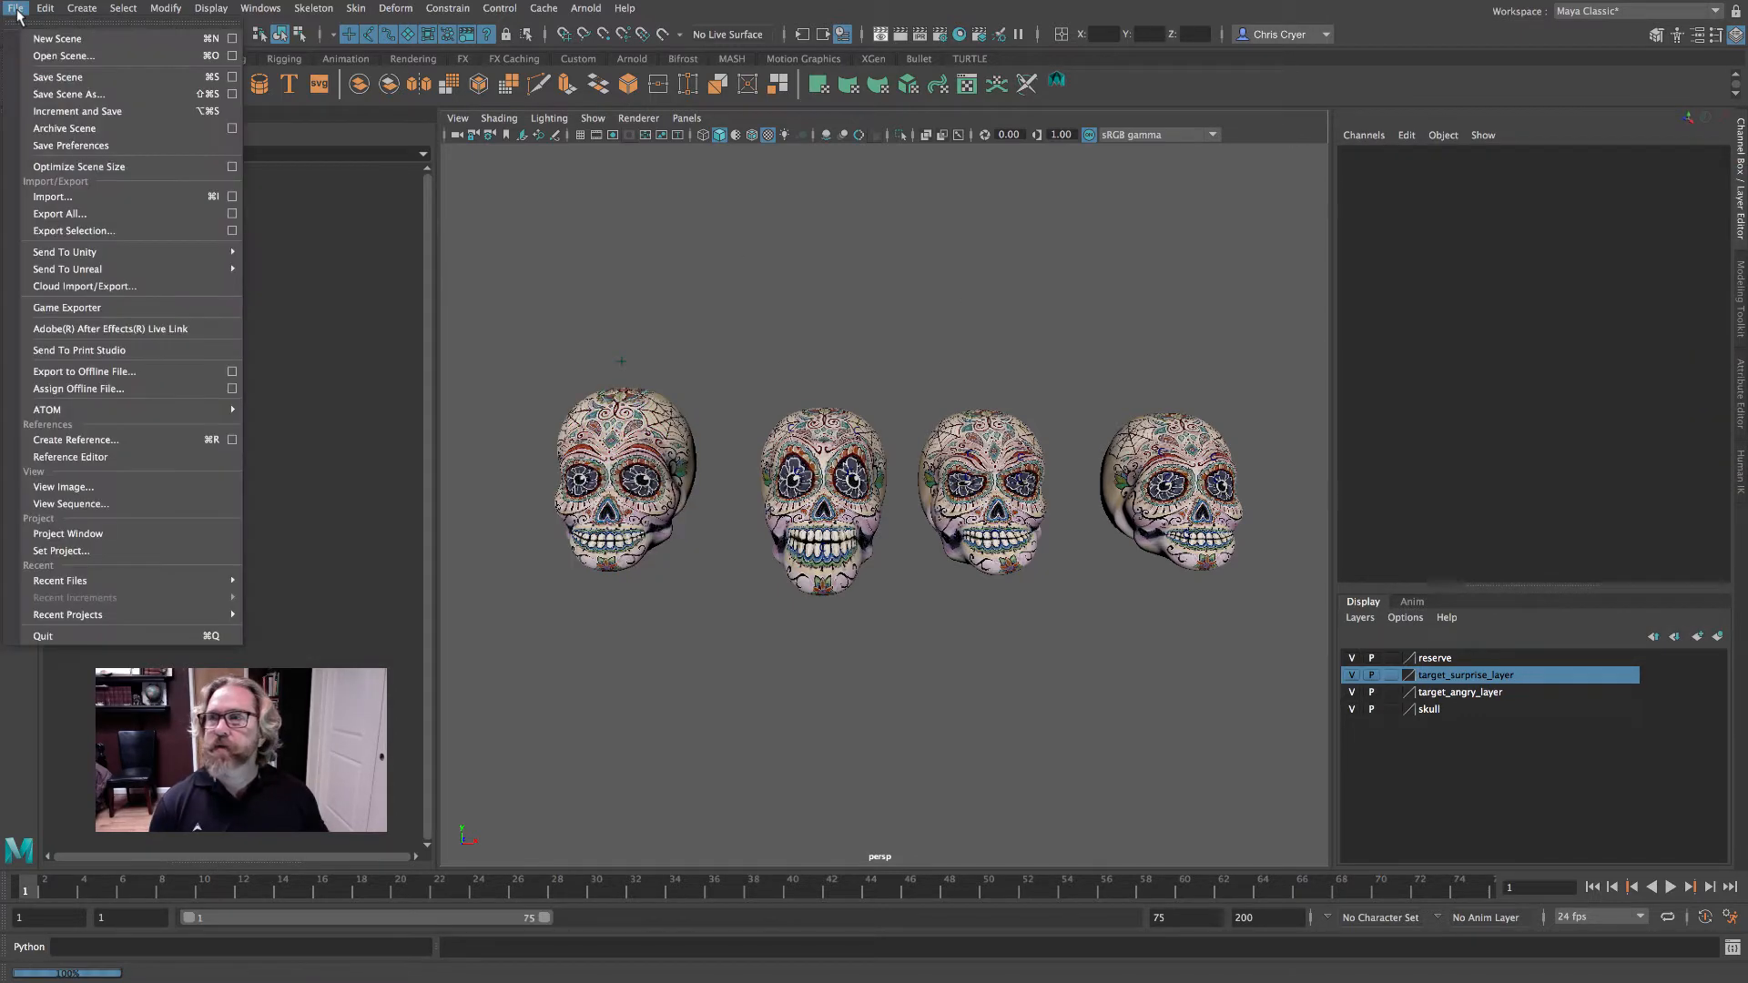
pyautogui.click(87, 110)
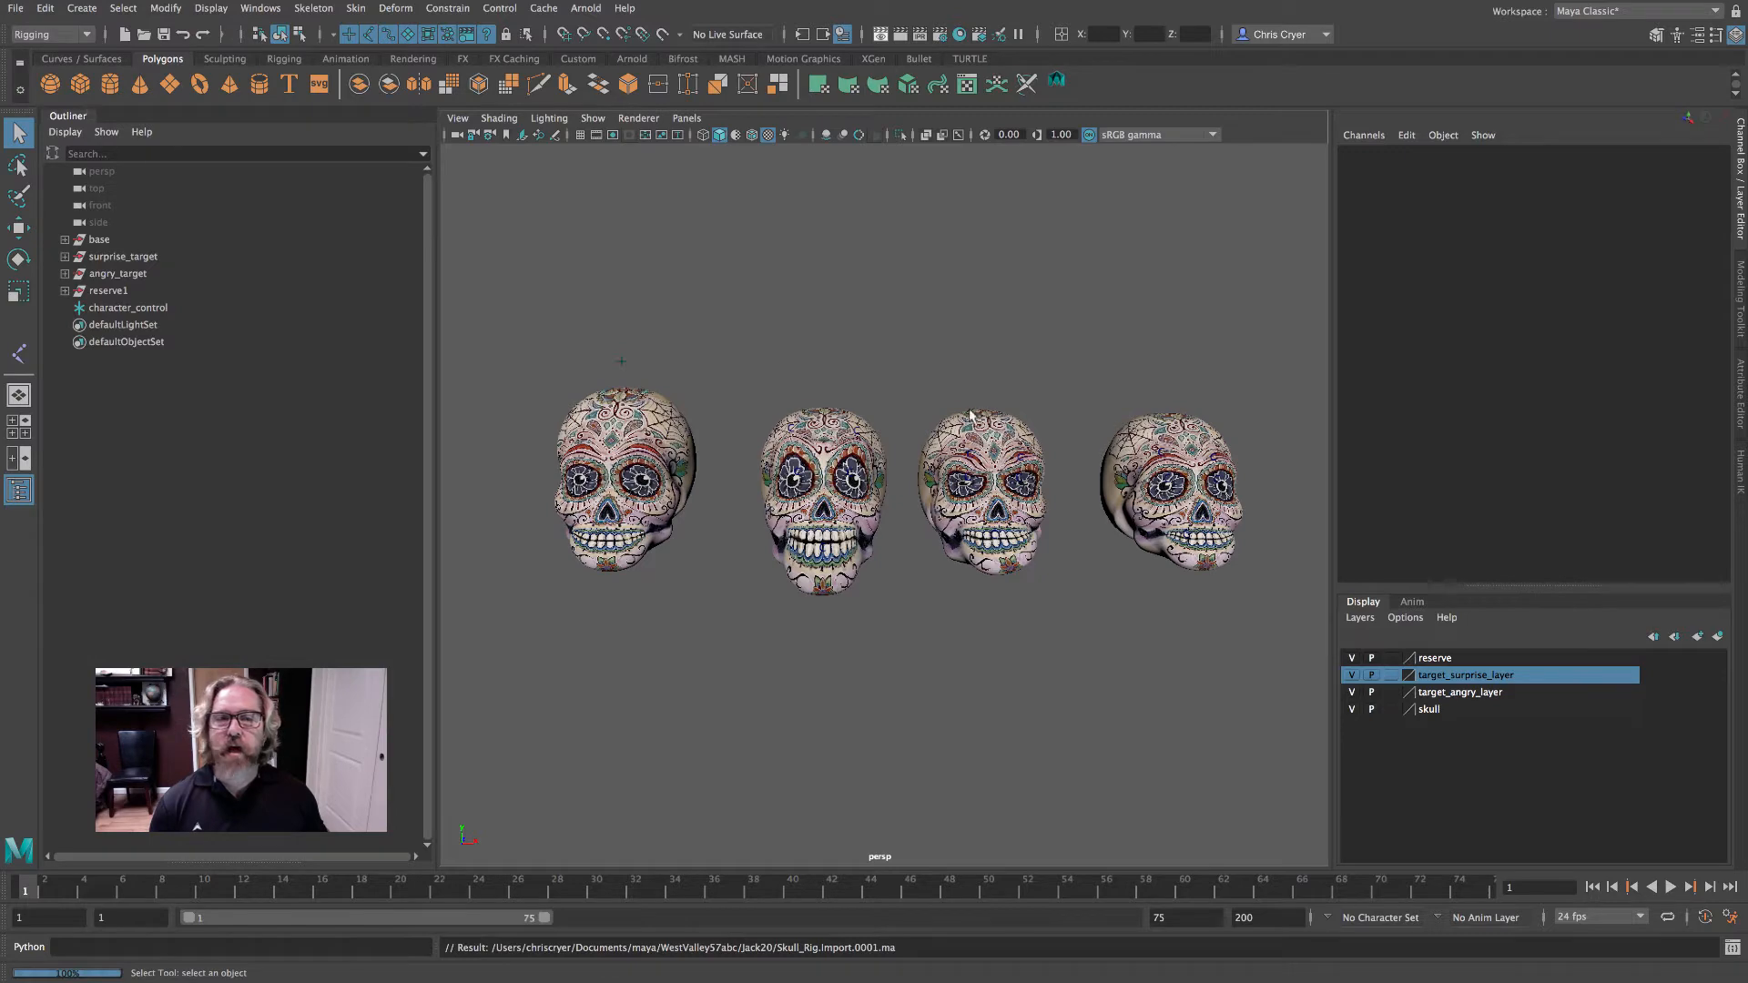
# - Open the scene Box.0017.ma from the Jack20 folder
pyautogui.click(17, 8)
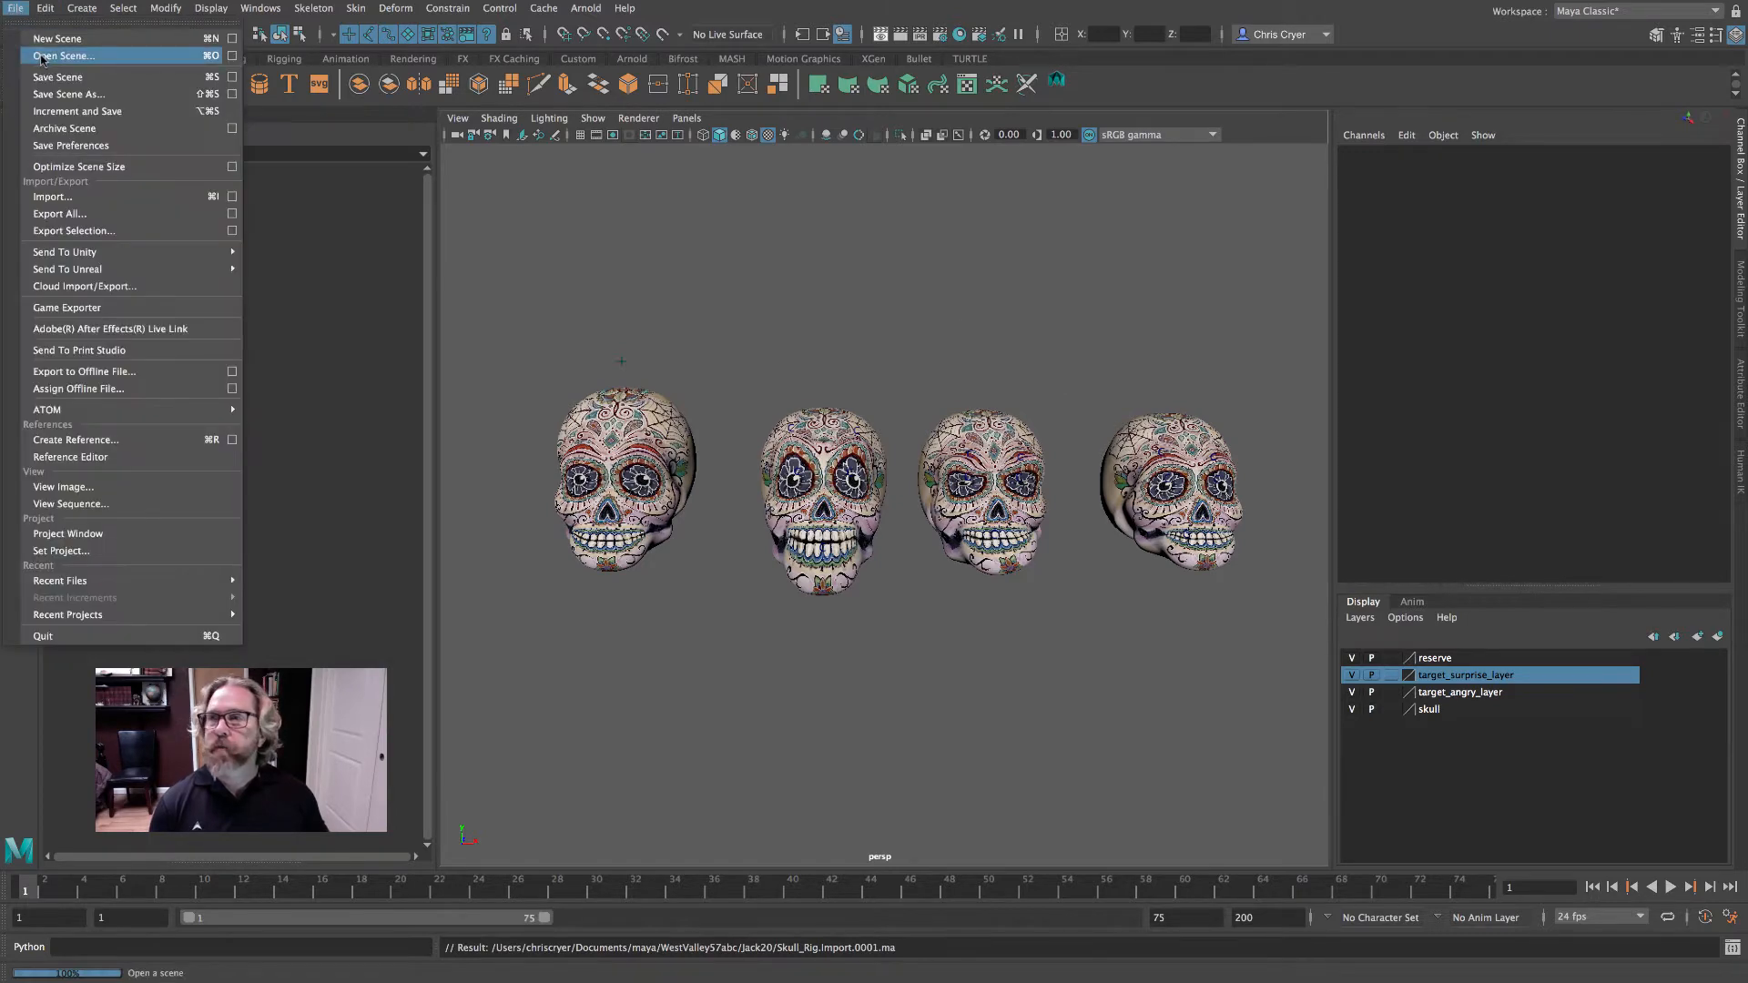
pyautogui.click(45, 54)
pyautogui.click(308, 198)
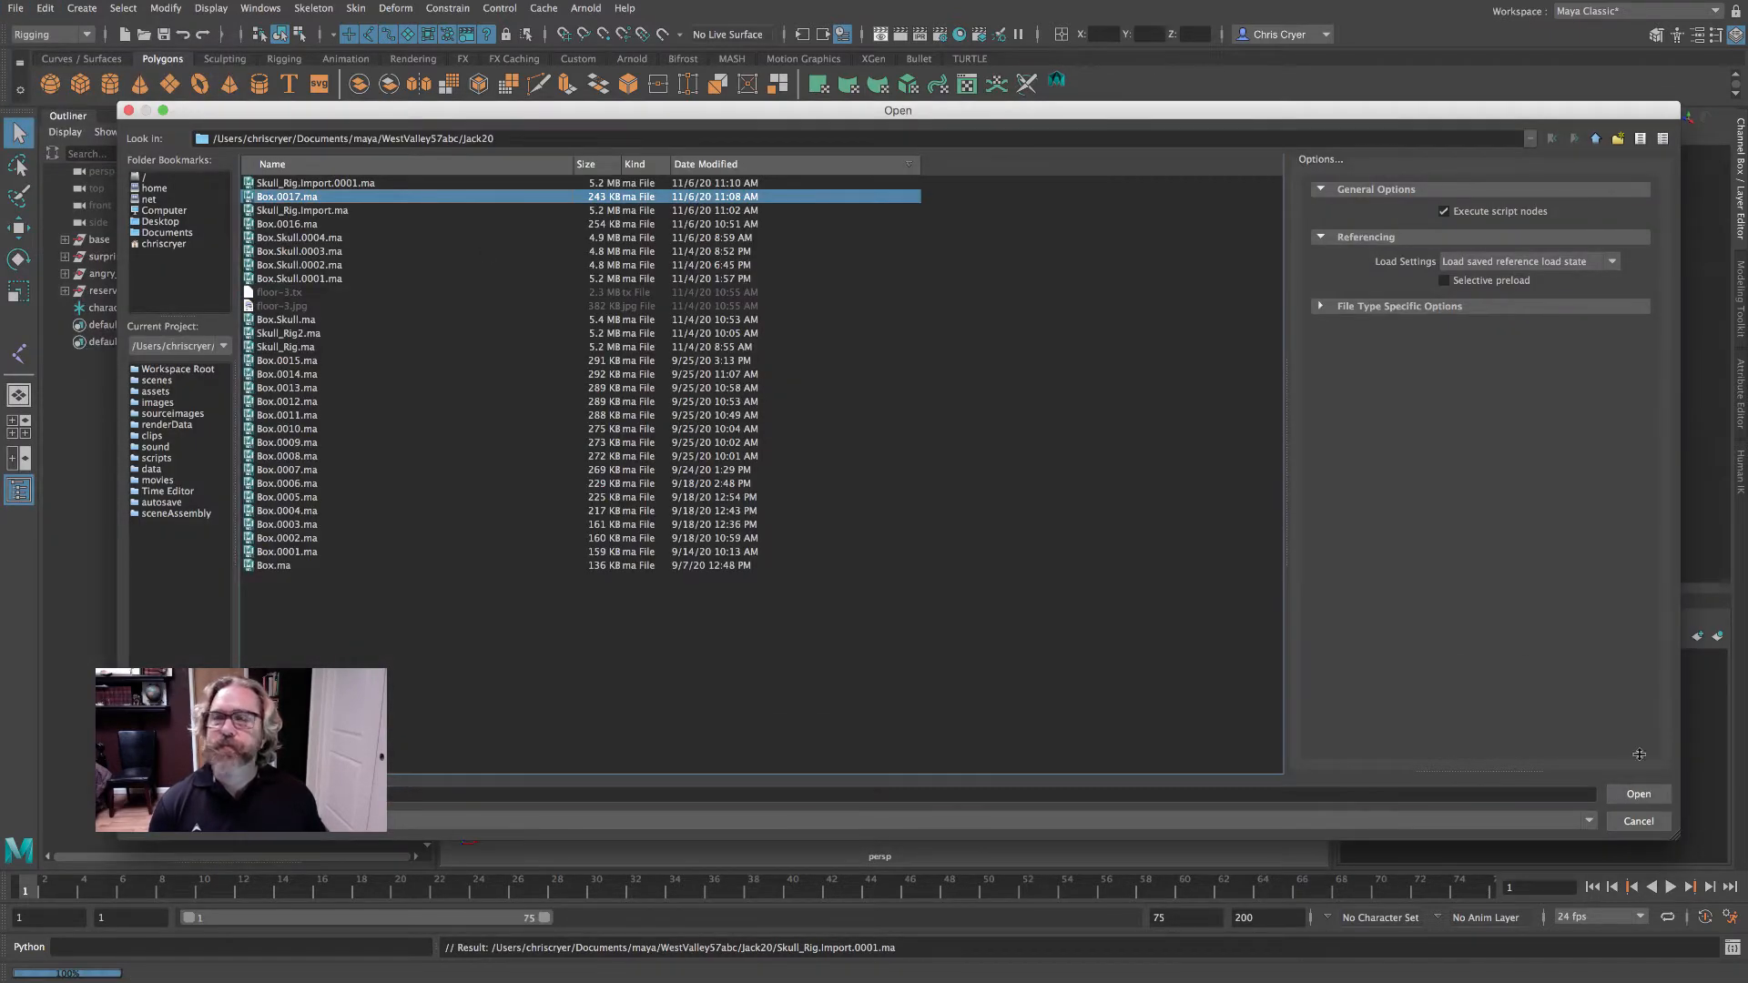
pyautogui.click(1639, 794)
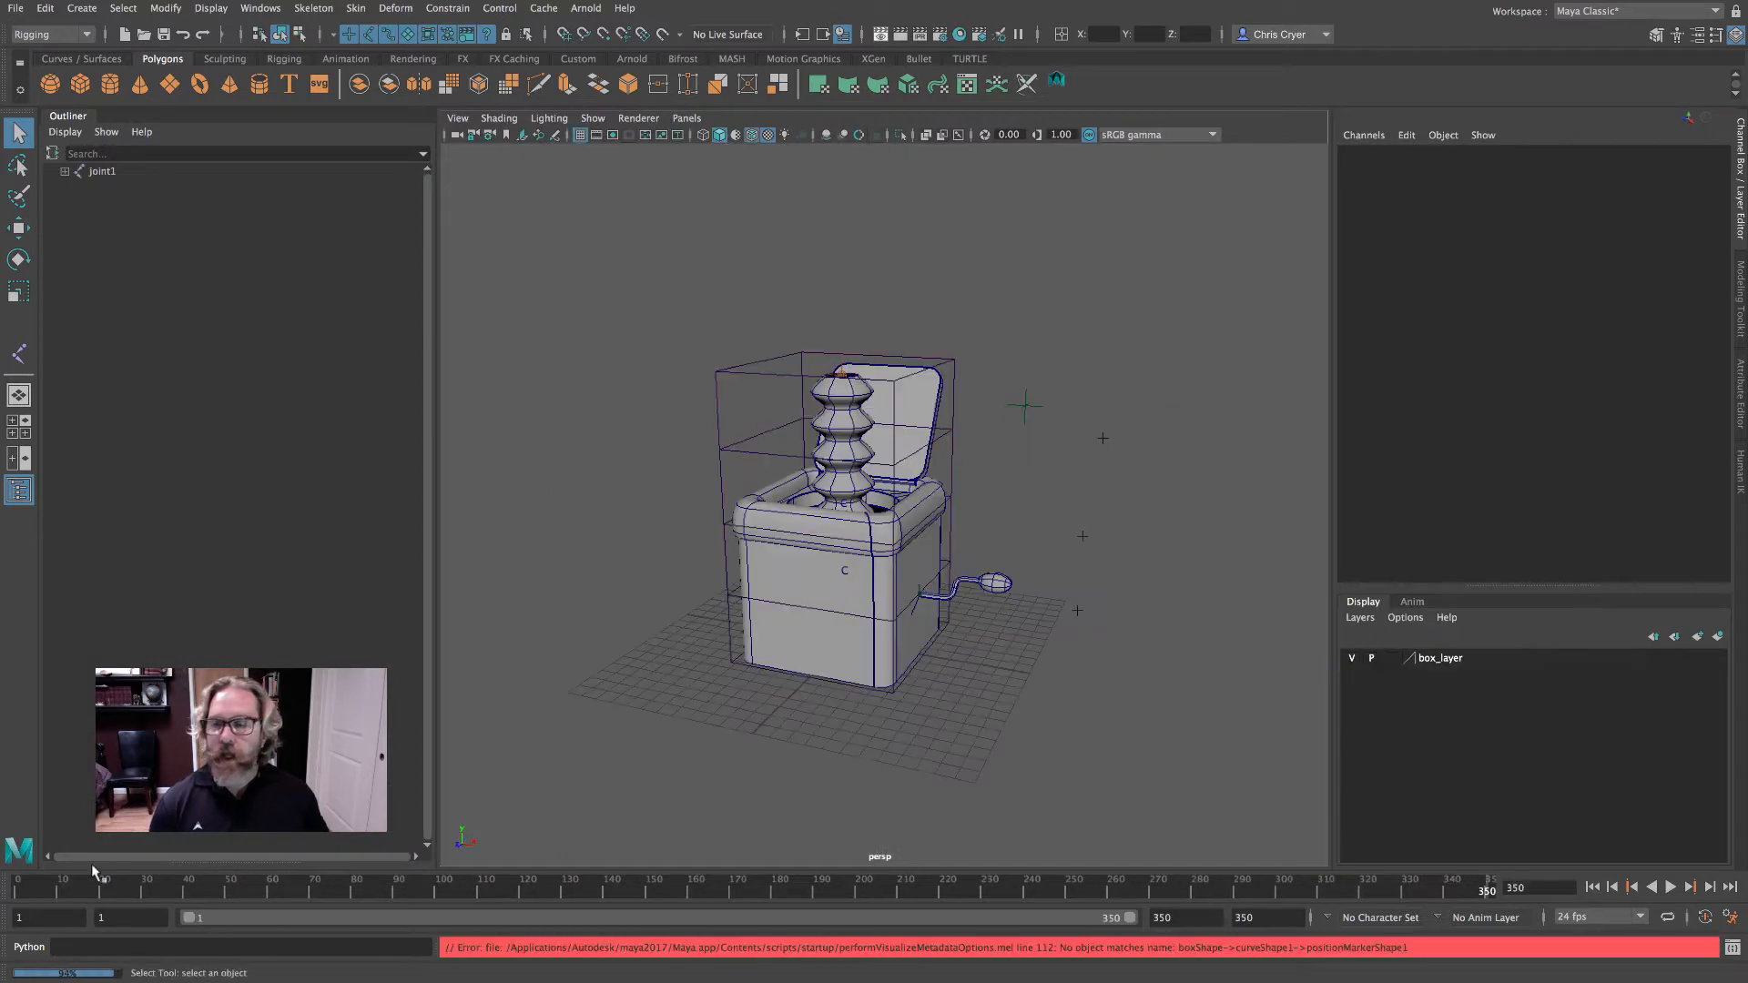
# - Play and scrub the jack-in-the-box animation to frame 350, and inspect the open box and its spring
pyautogui.hotkey('alt', 'v')
pyautogui.moveTo(681, 888); pyautogui.dragTo(1538, 898)
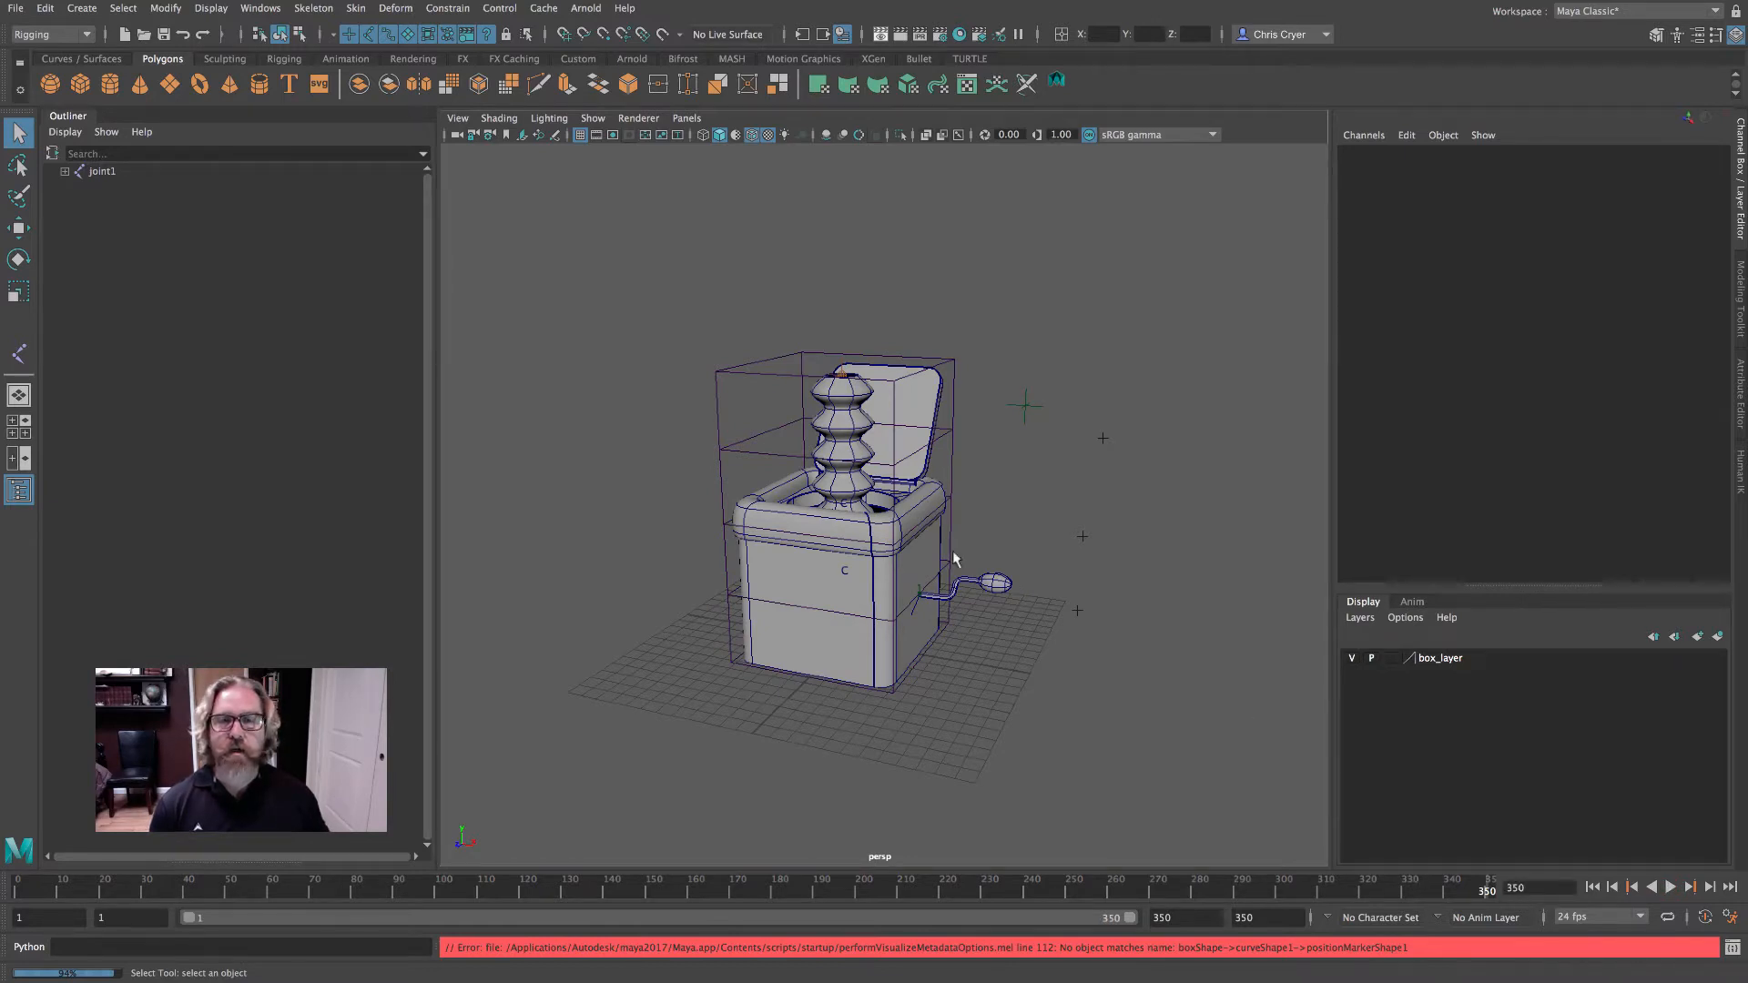
pyautogui.keyDown('alt'); pyautogui.moveTo(971, 536); pyautogui.dragTo(842, 533); pyautogui.keyUp('alt')
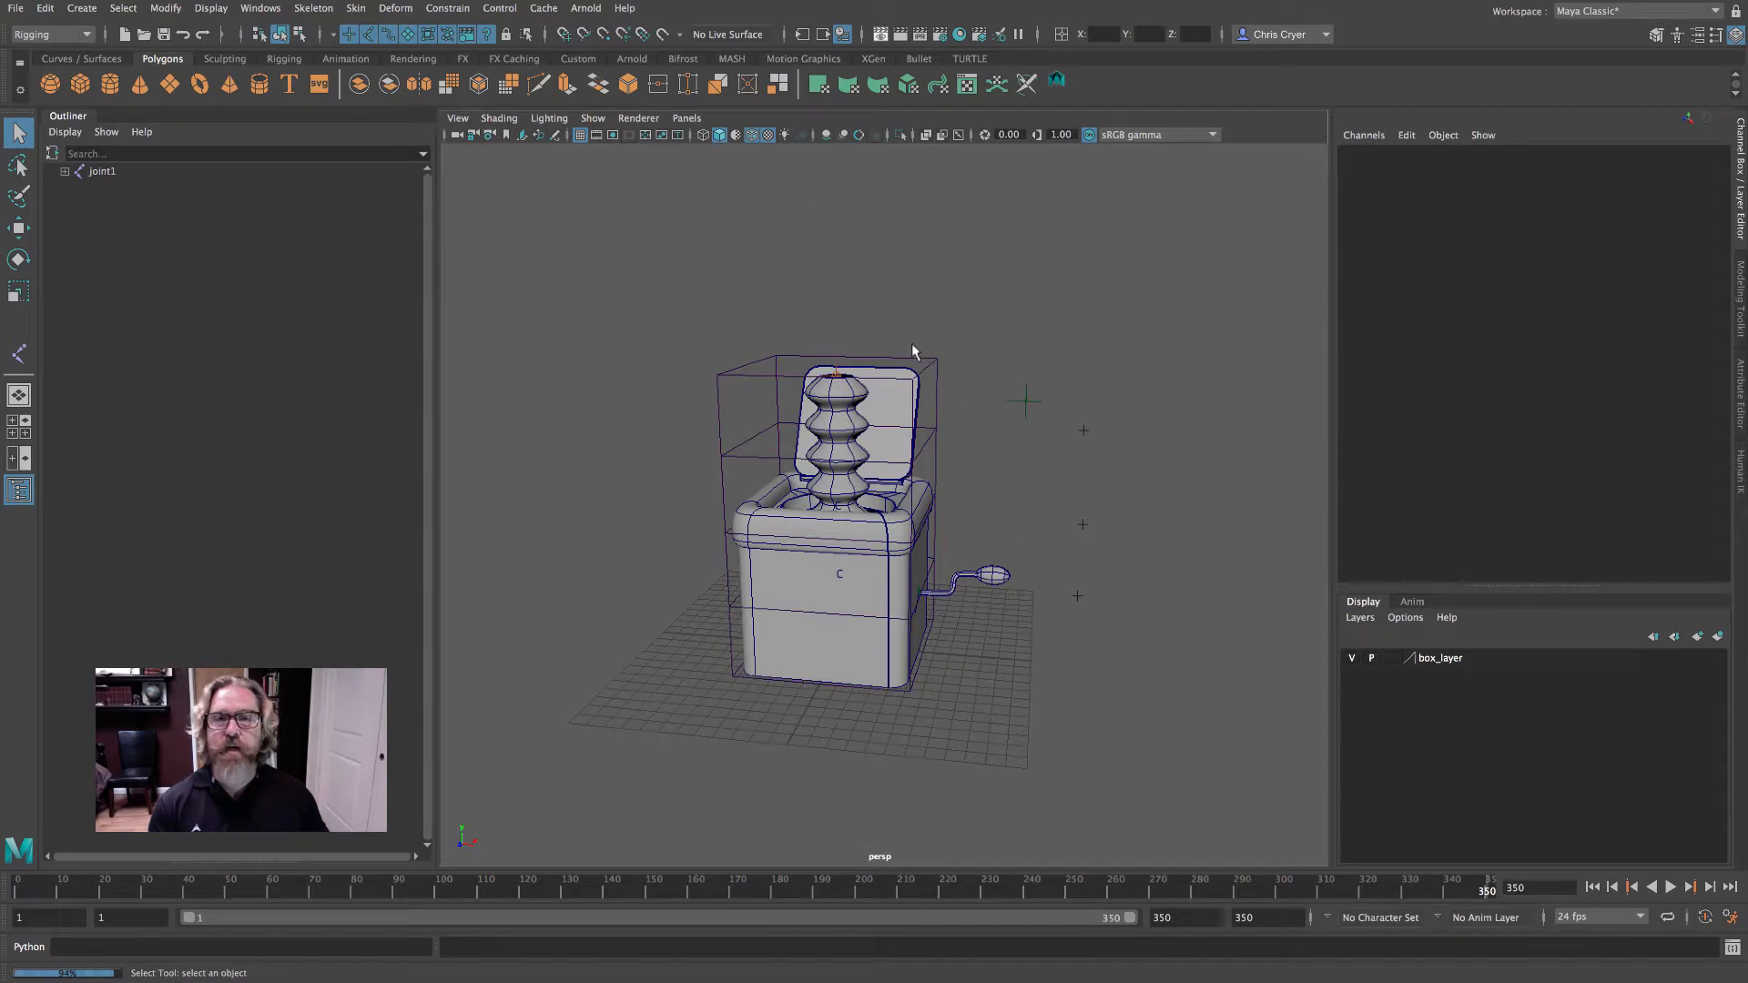
pyautogui.keyDown('alt'); pyautogui.moveTo(961, 406); pyautogui.dragTo(931, 406, button='right'); pyautogui.keyUp('alt')
pyautogui.keyDown('alt'); pyautogui.moveTo(1051, 444); pyautogui.dragTo(984, 435, button='middle'); pyautogui.keyUp('alt')
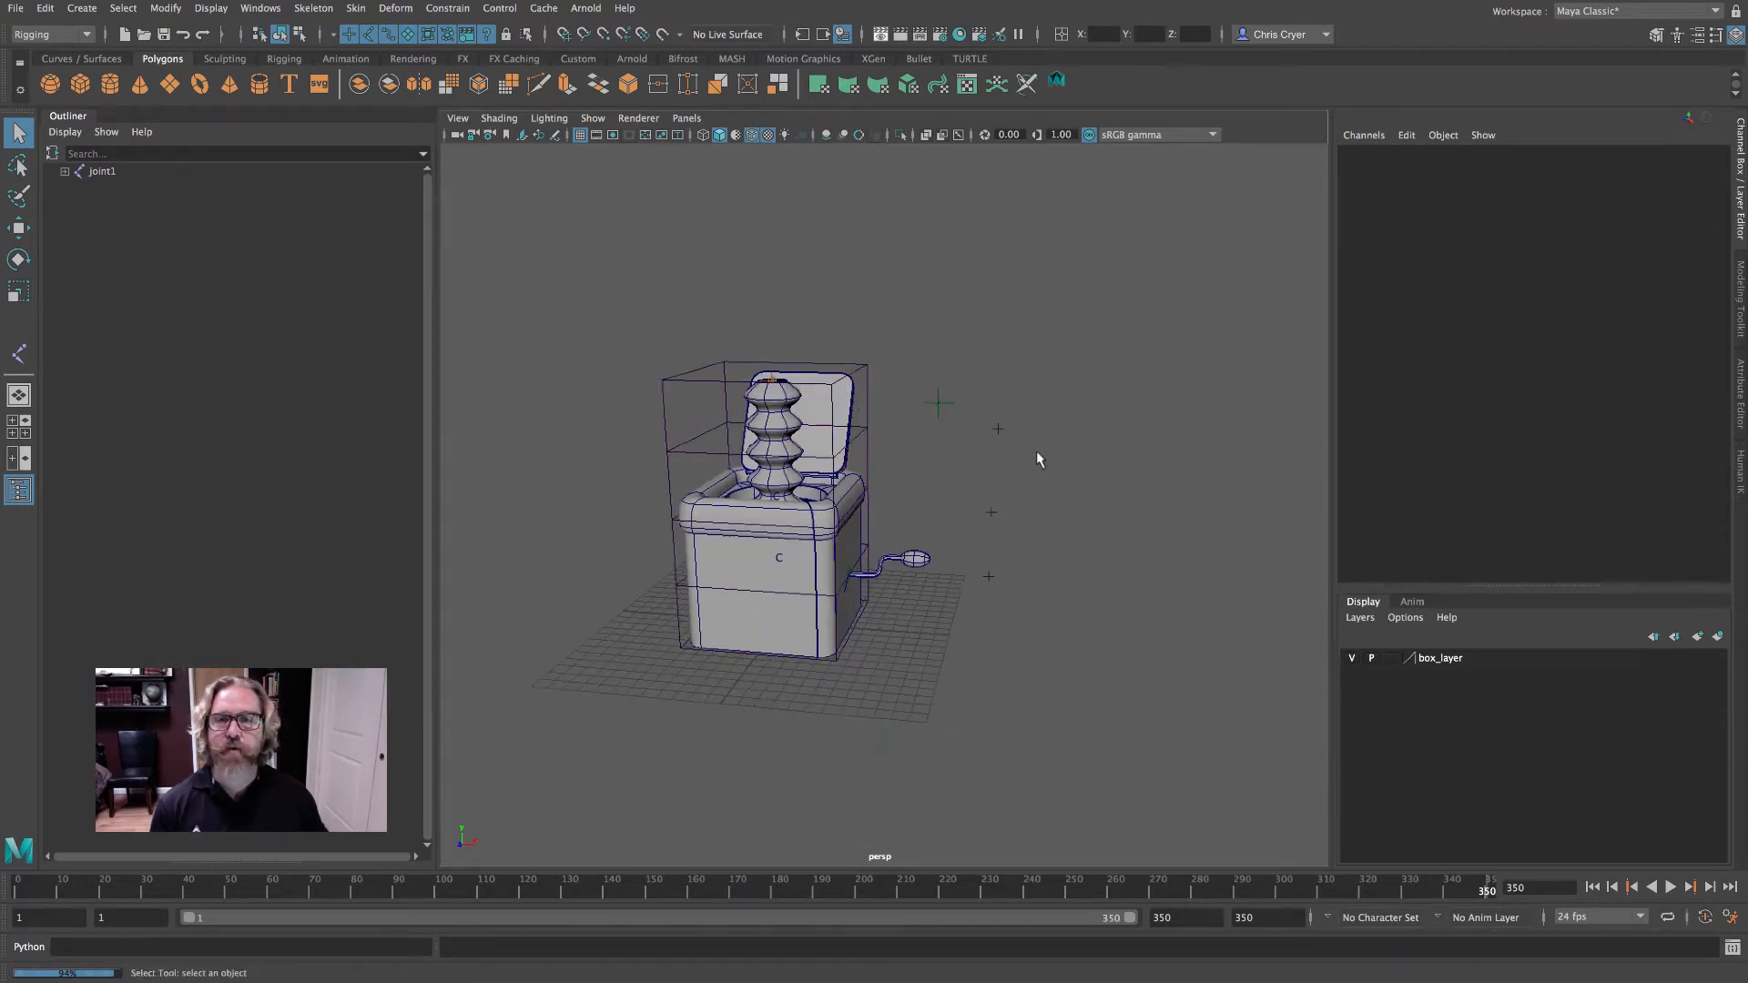
# - Import Skull_Rig.Import.0001.ma into the box scene
pyautogui.click(17, 9)
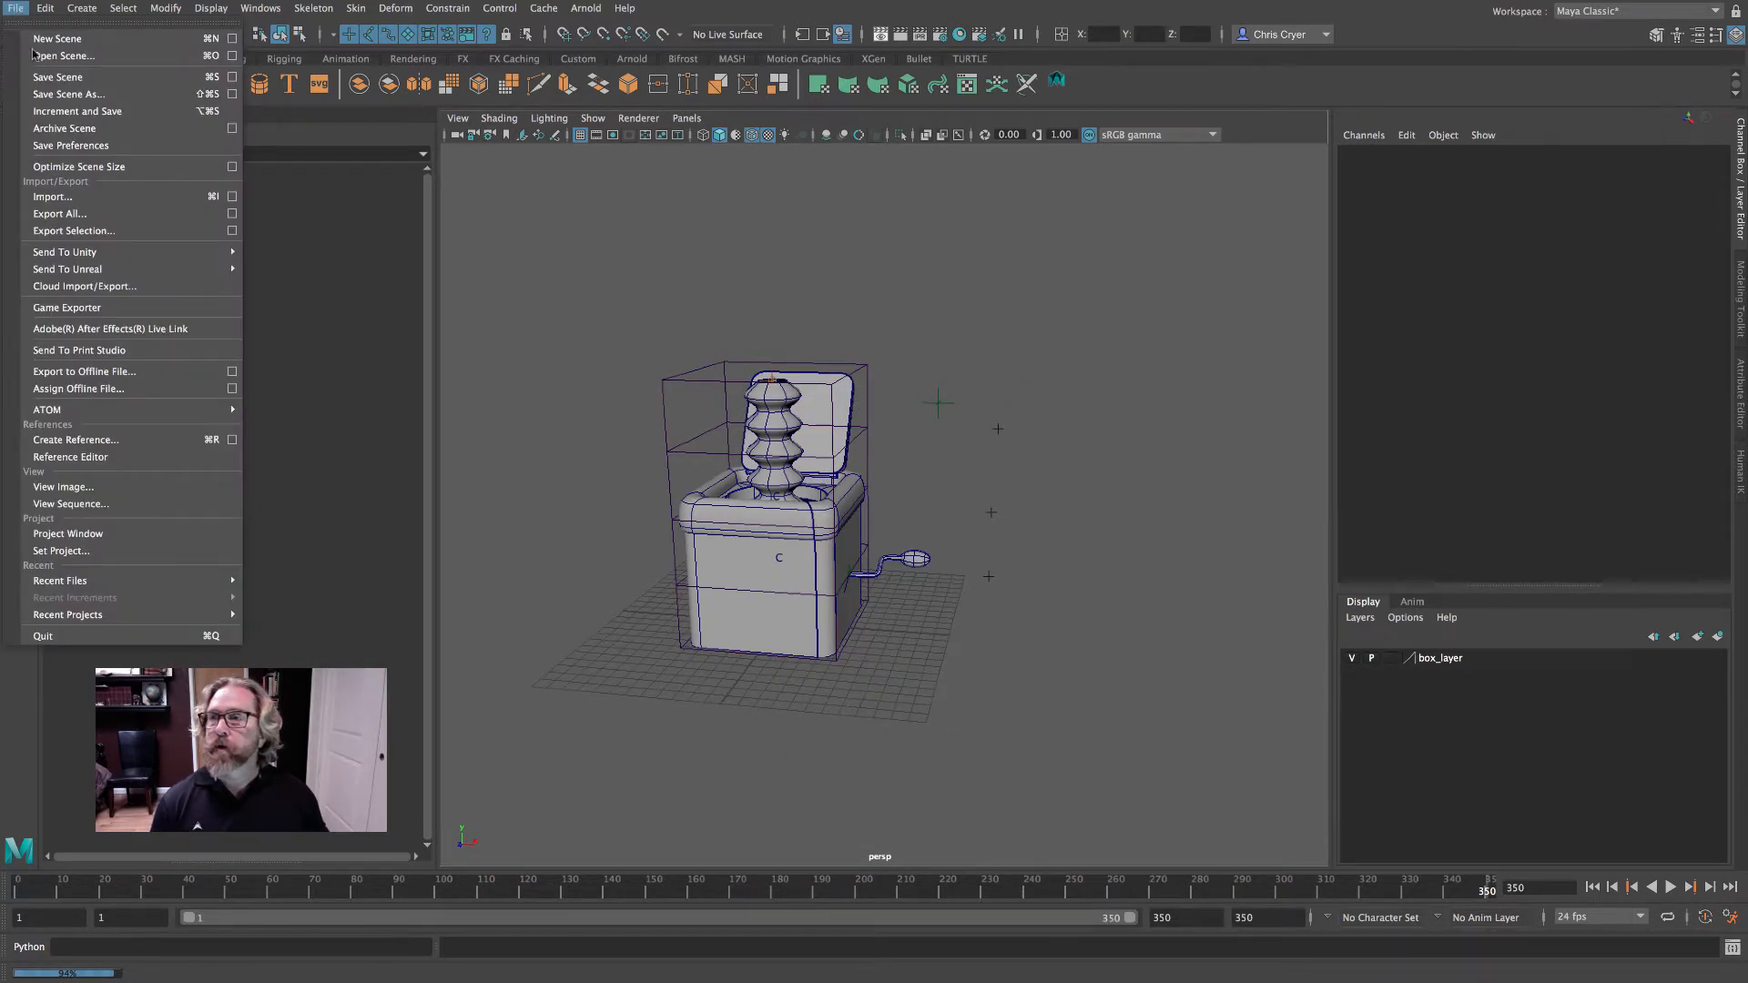
pyautogui.click(93, 197)
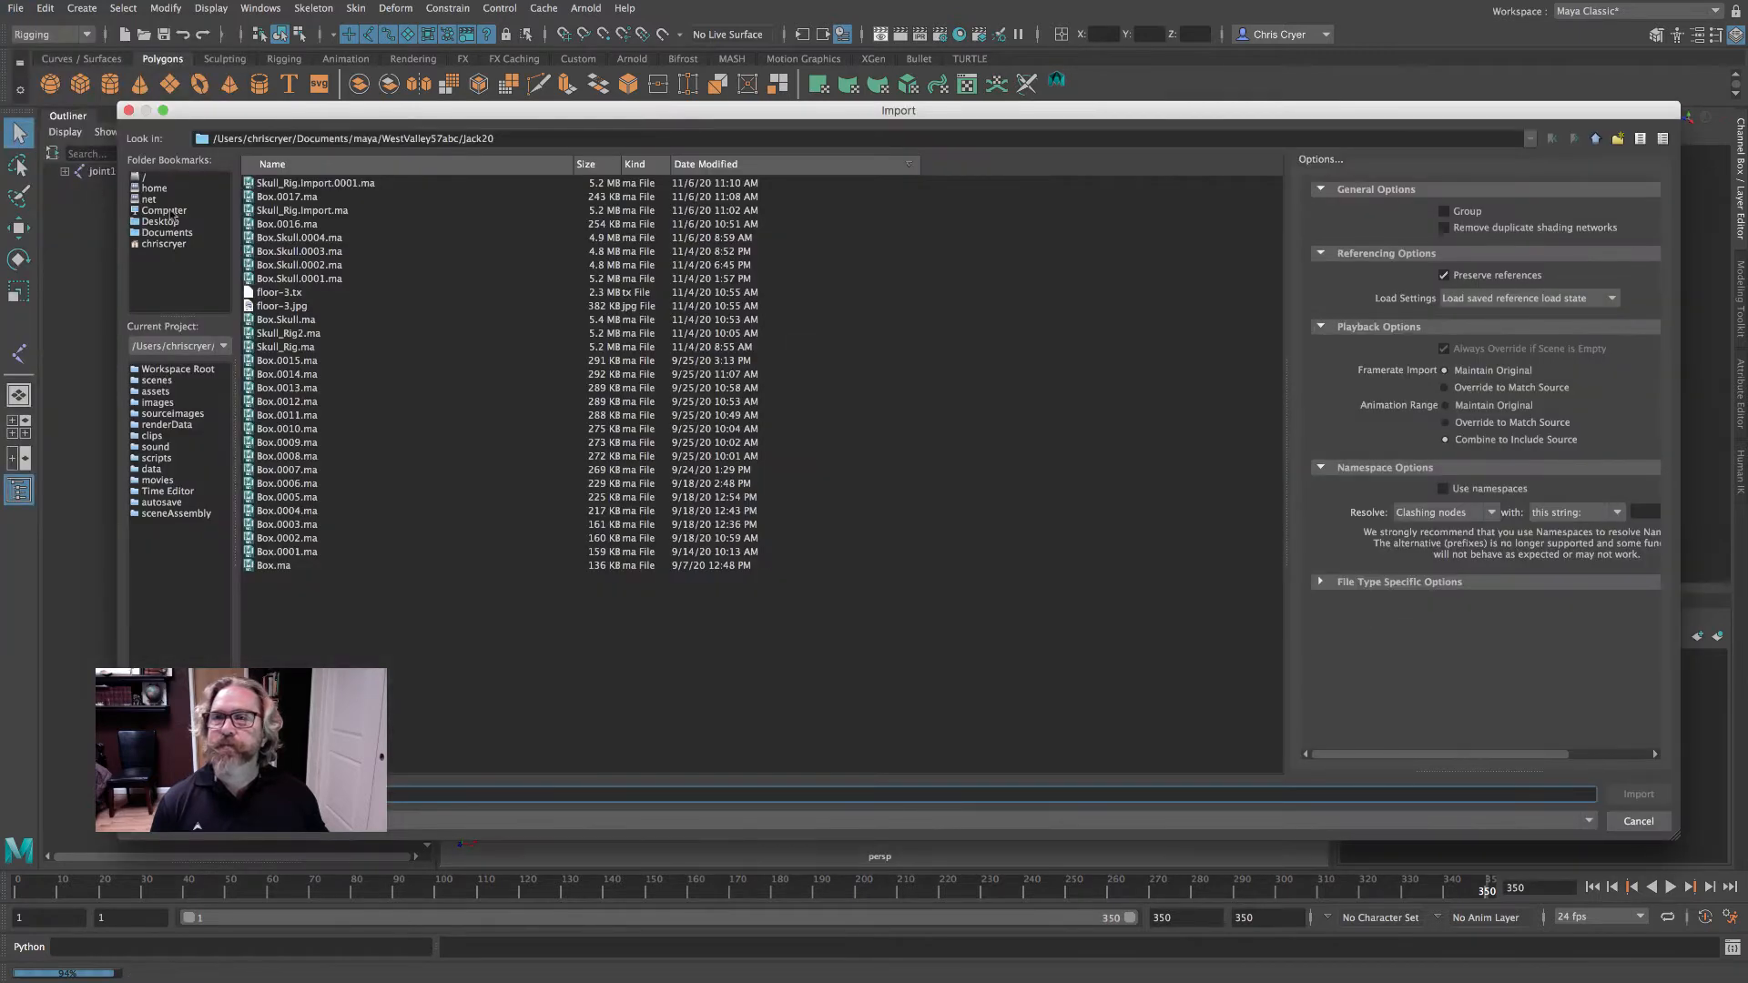
pyautogui.click(341, 186)
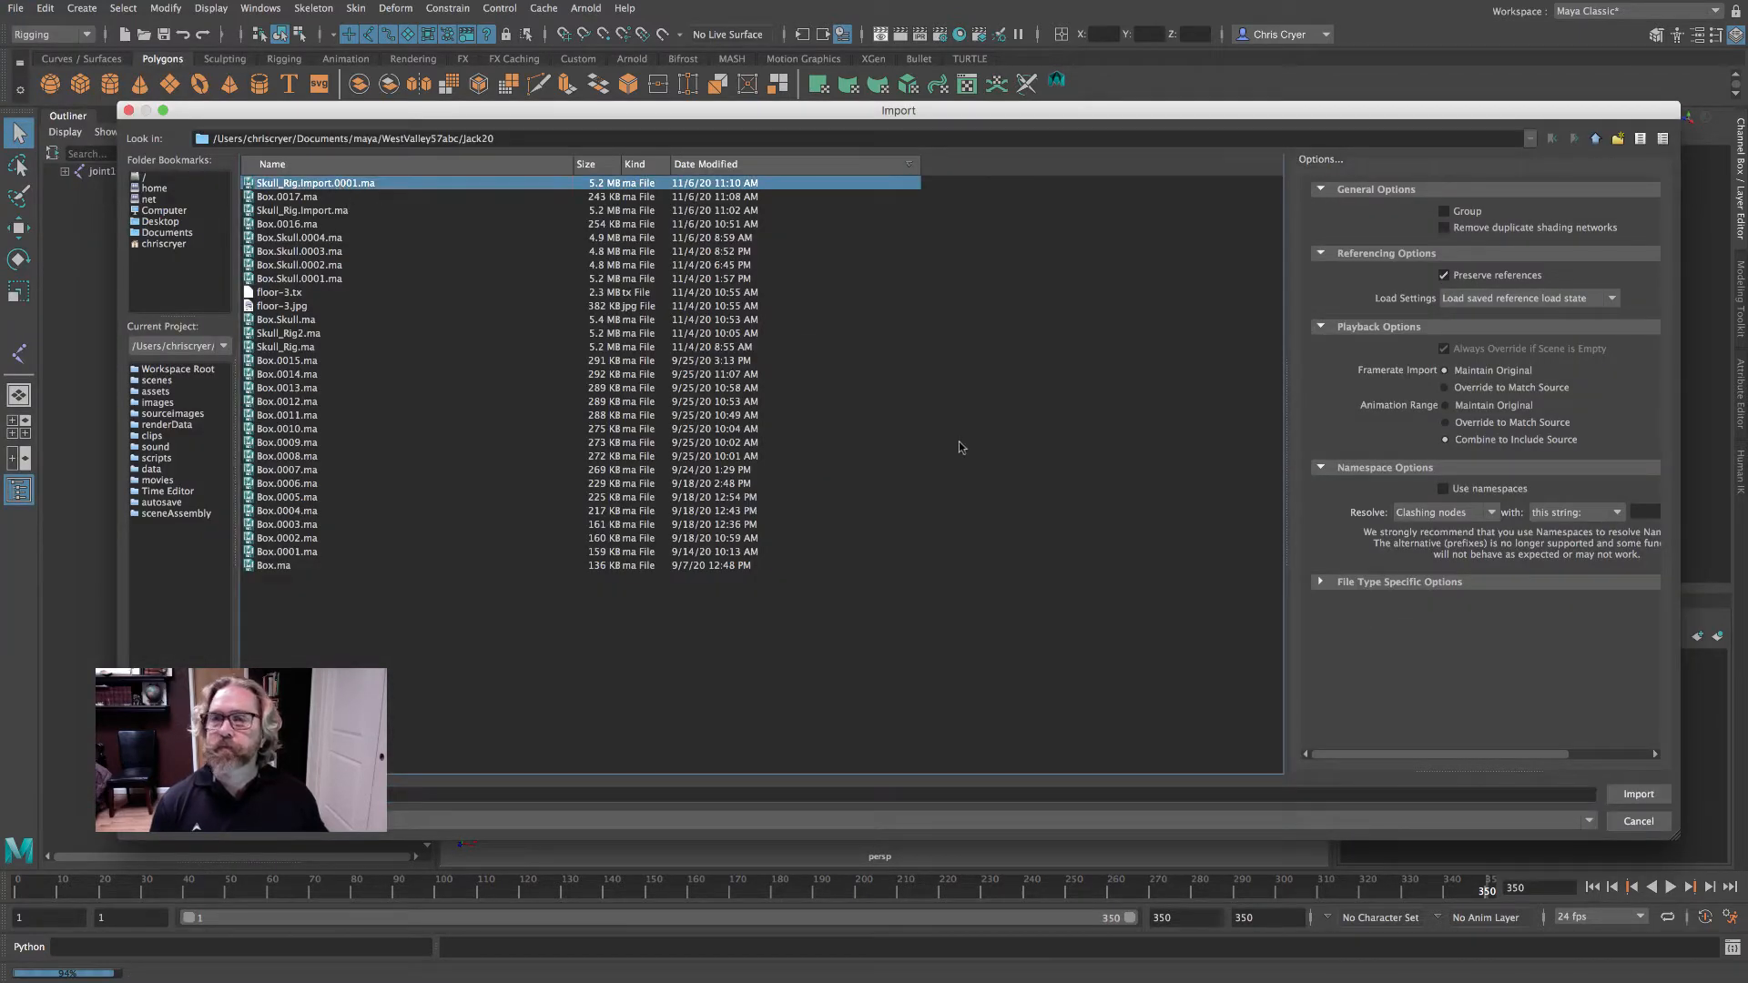
pyautogui.click(1641, 795)
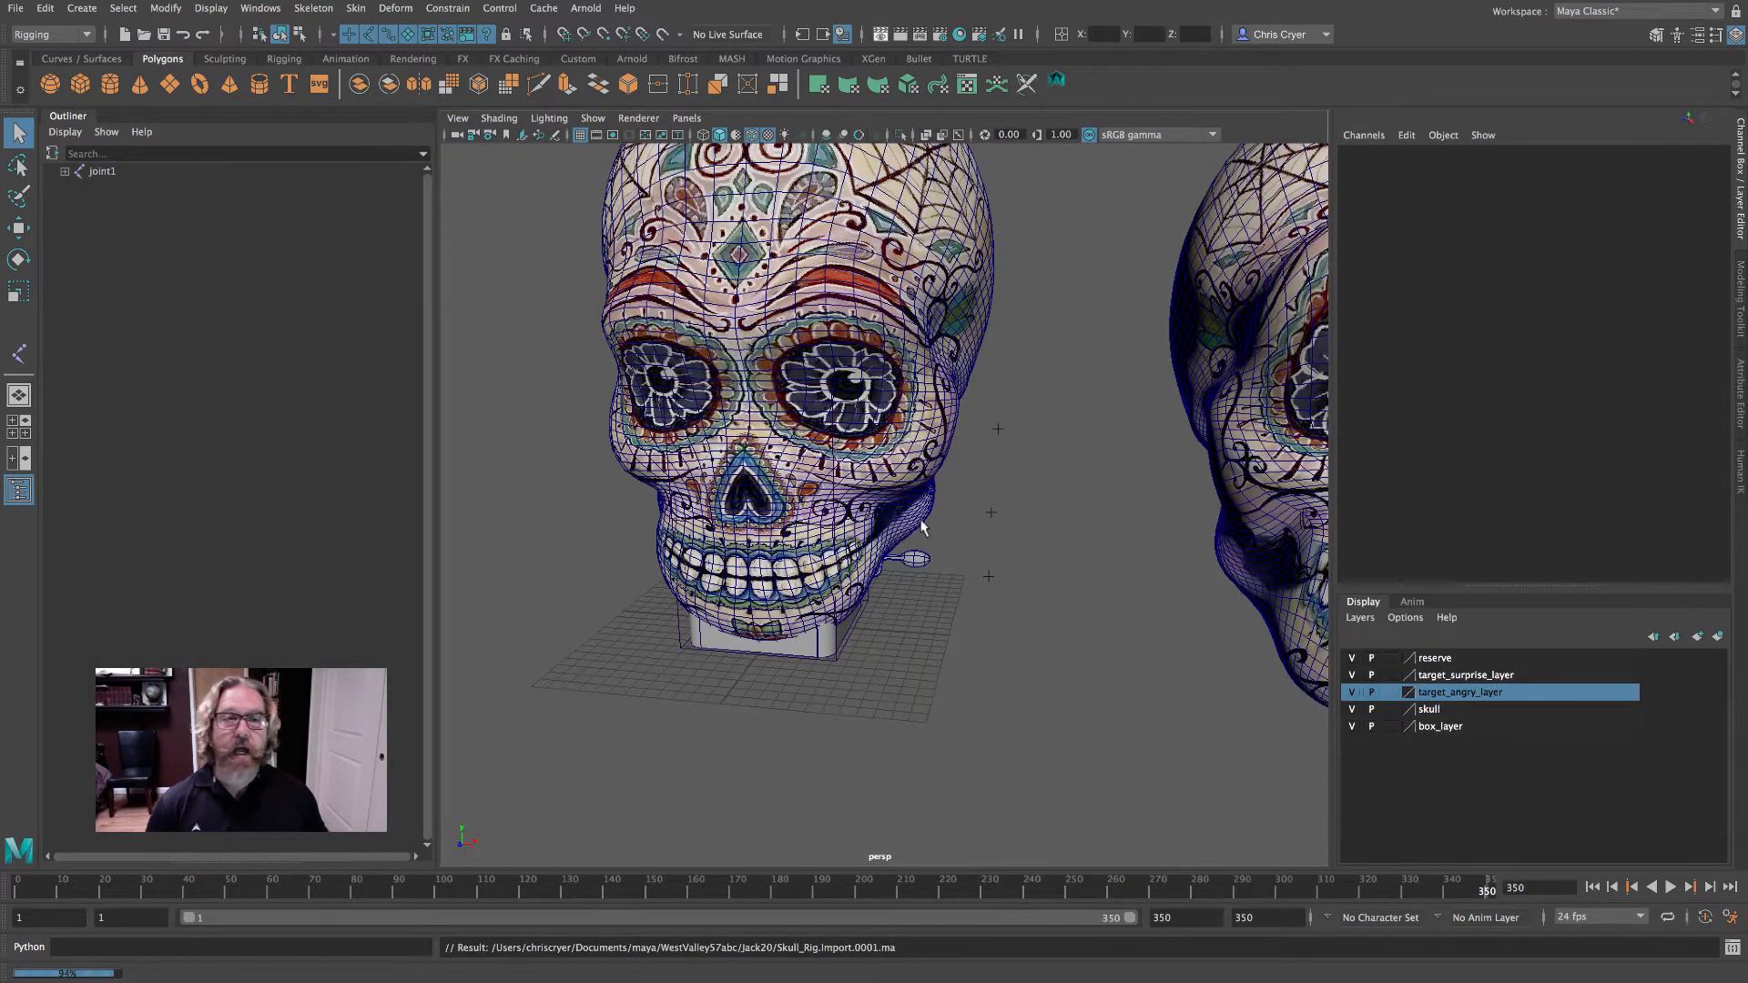
# - Turn off the wireframe overlay on the shaded models and examine the row of imported skulls
pyautogui.click(752, 135)
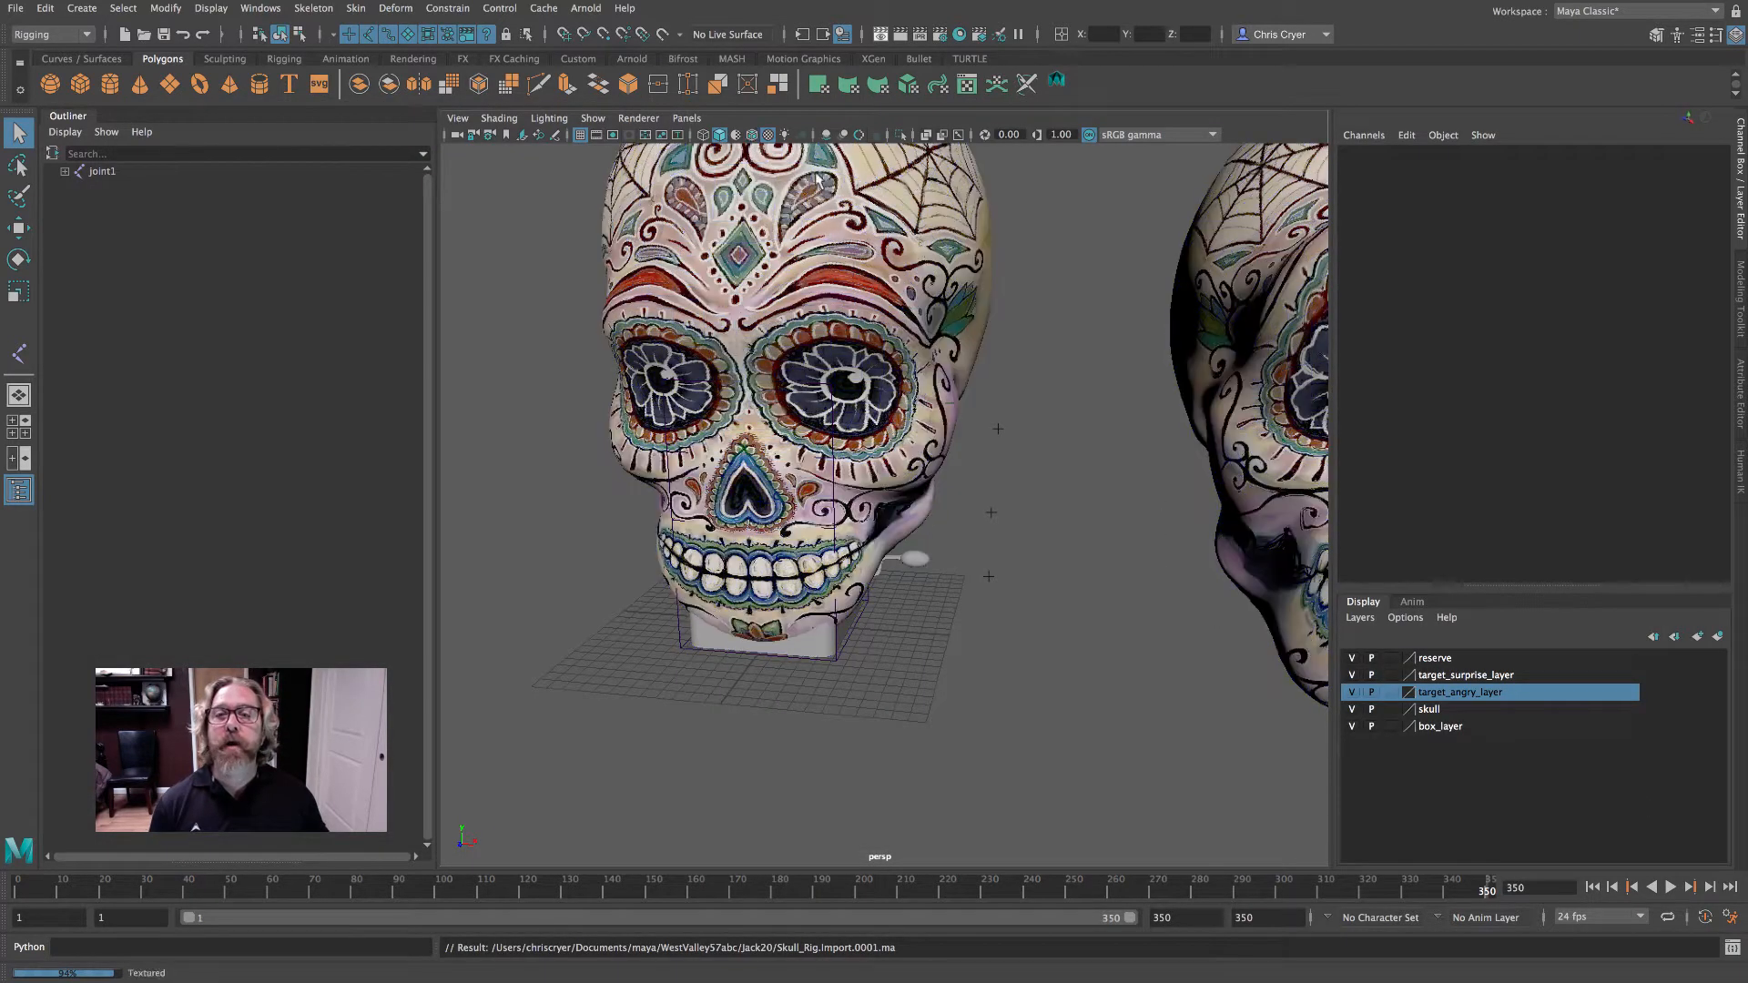
pyautogui.keyDown('alt'); pyautogui.moveTo(1112, 441); pyautogui.dragTo(767, 406, button='right'); pyautogui.keyUp('alt')
pyautogui.moveTo(903, 394)
pyautogui.keyDown('alt'); pyautogui.mouseDown()
pyautogui.moveTo(944, 407)
pyautogui.moveTo(932, 394)
pyautogui.mouseUp(); pyautogui.keyUp('alt')
pyautogui.keyDown('alt'); pyautogui.moveTo(933, 394); pyautogui.dragTo(816, 391, button='middle'); pyautogui.keyUp('alt')
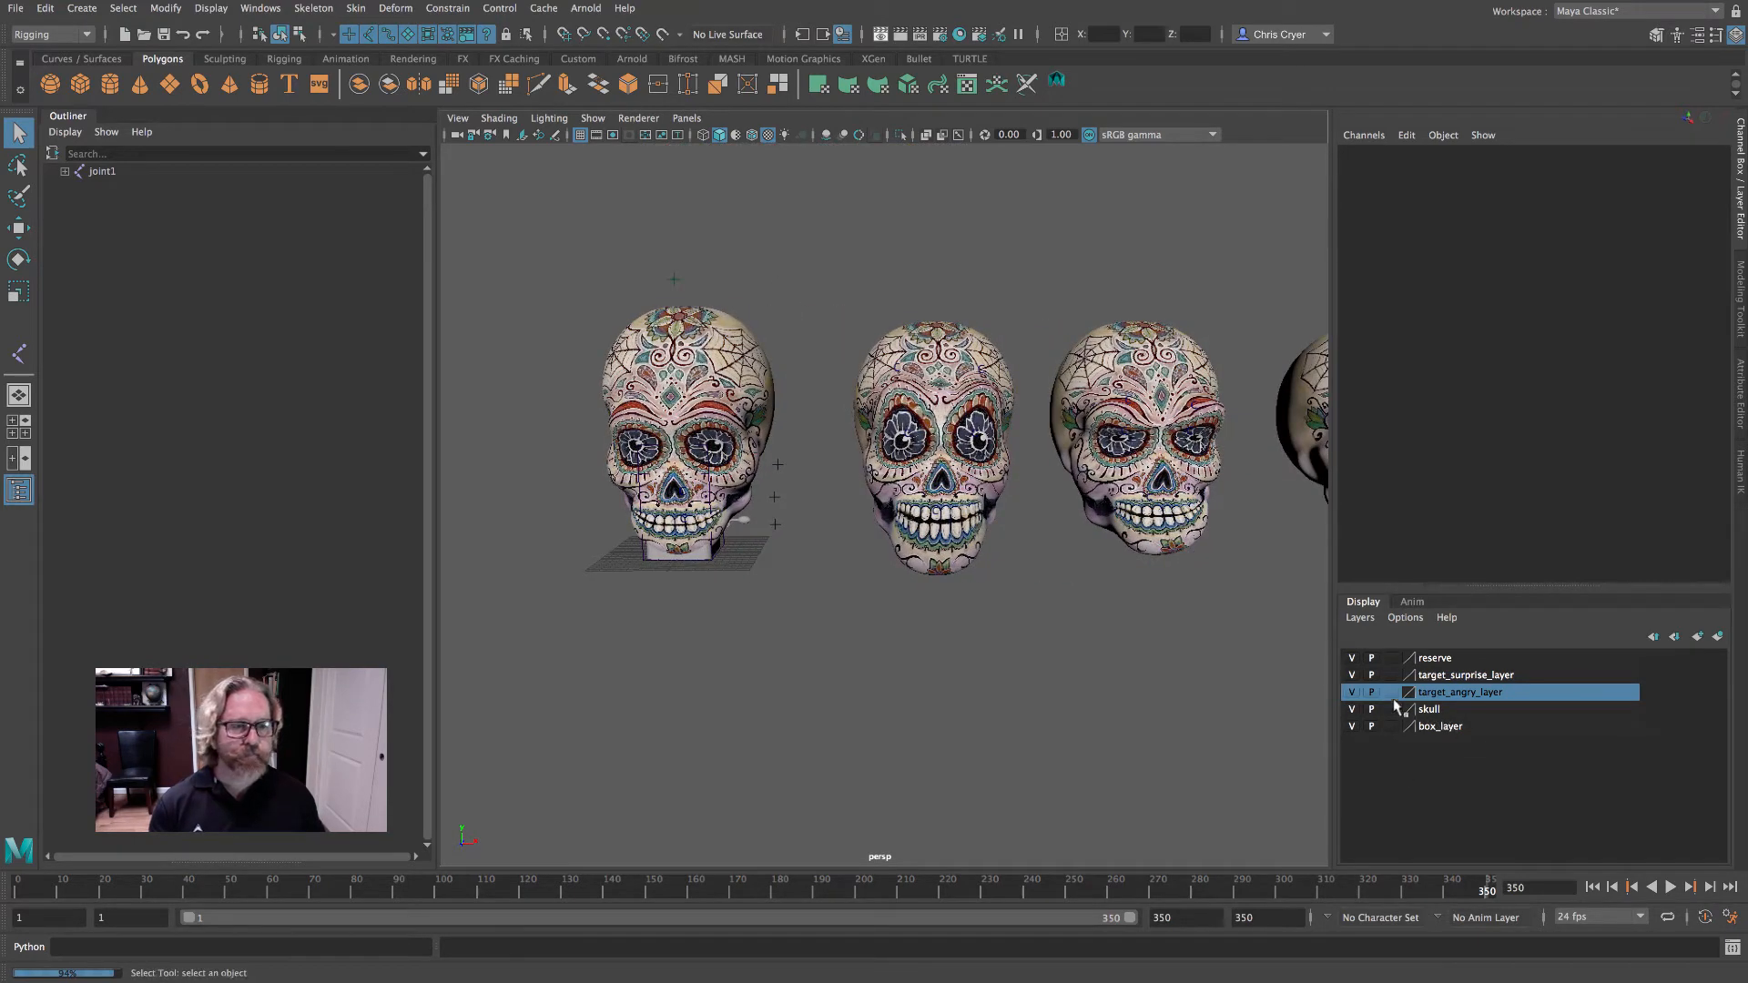
# - Hide the target_angry_layer, target_surprise_layer and reserve display layers
pyautogui.click(1352, 692)
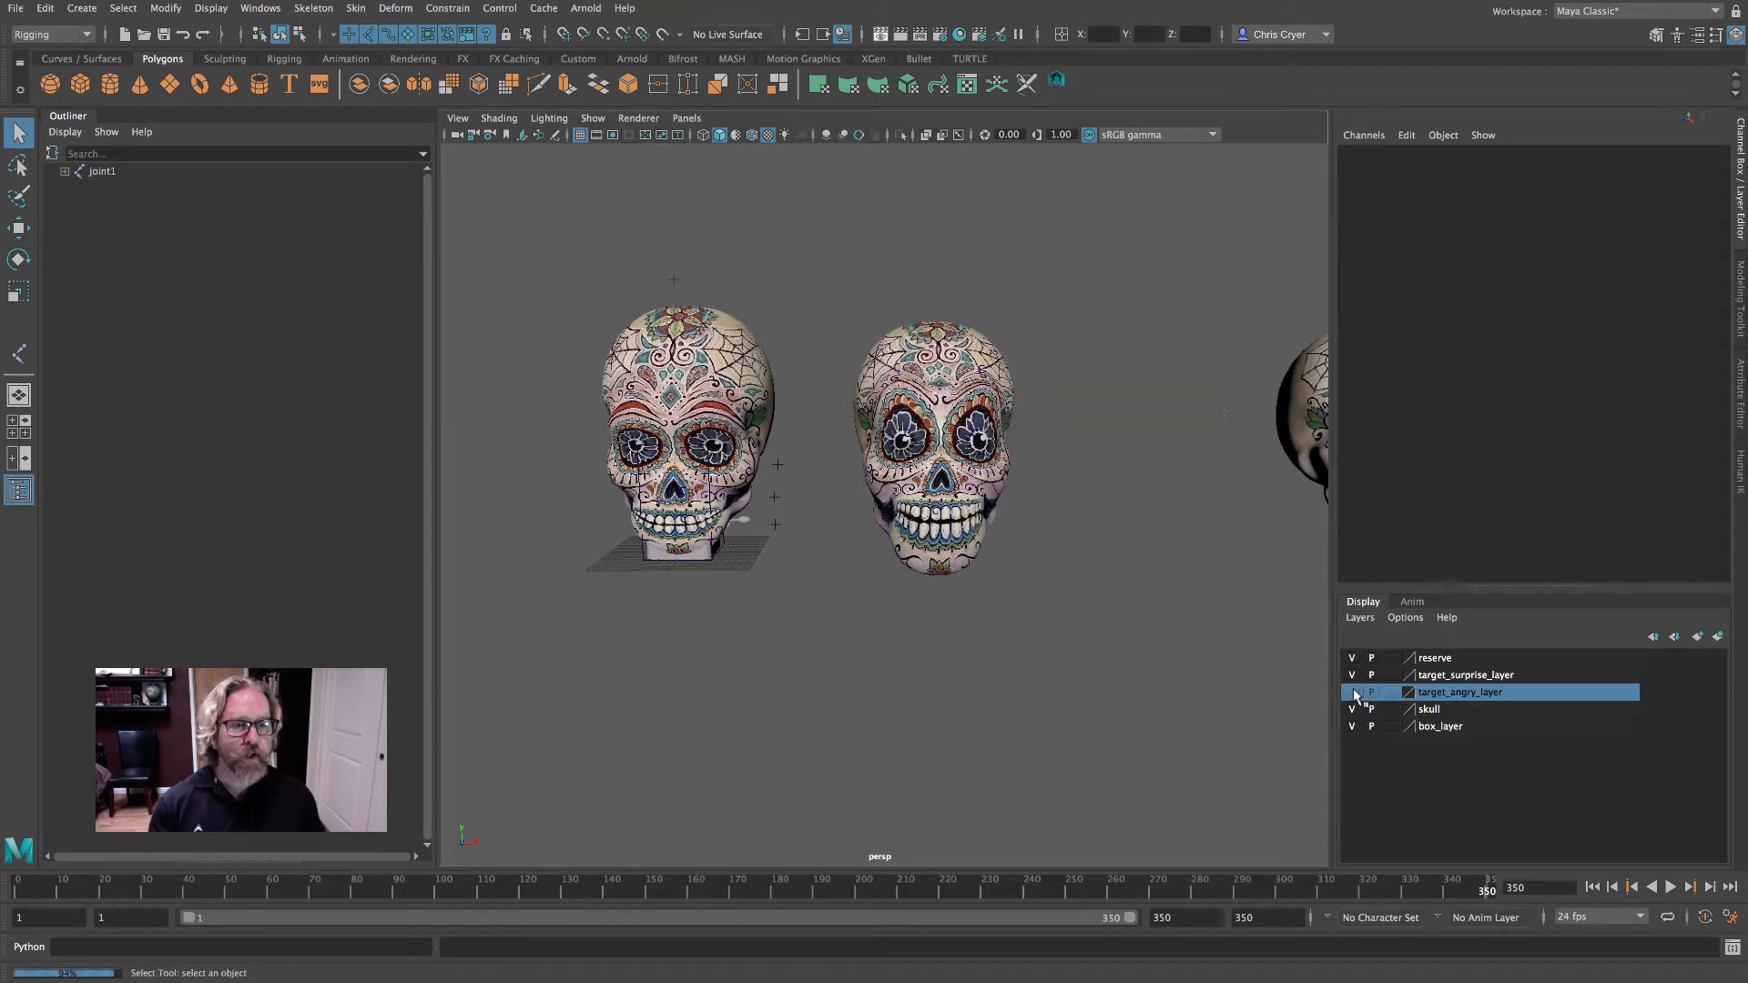
pyautogui.click(1352, 675)
pyautogui.click(1352, 657)
pyautogui.keyDown('alt'); pyautogui.moveTo(1045, 562); pyautogui.dragTo(1129, 583); pyautogui.keyUp('alt')
# - Select the base skull and clear the Outliner's object filters to list every object type in the scene
pyautogui.click(764, 375)
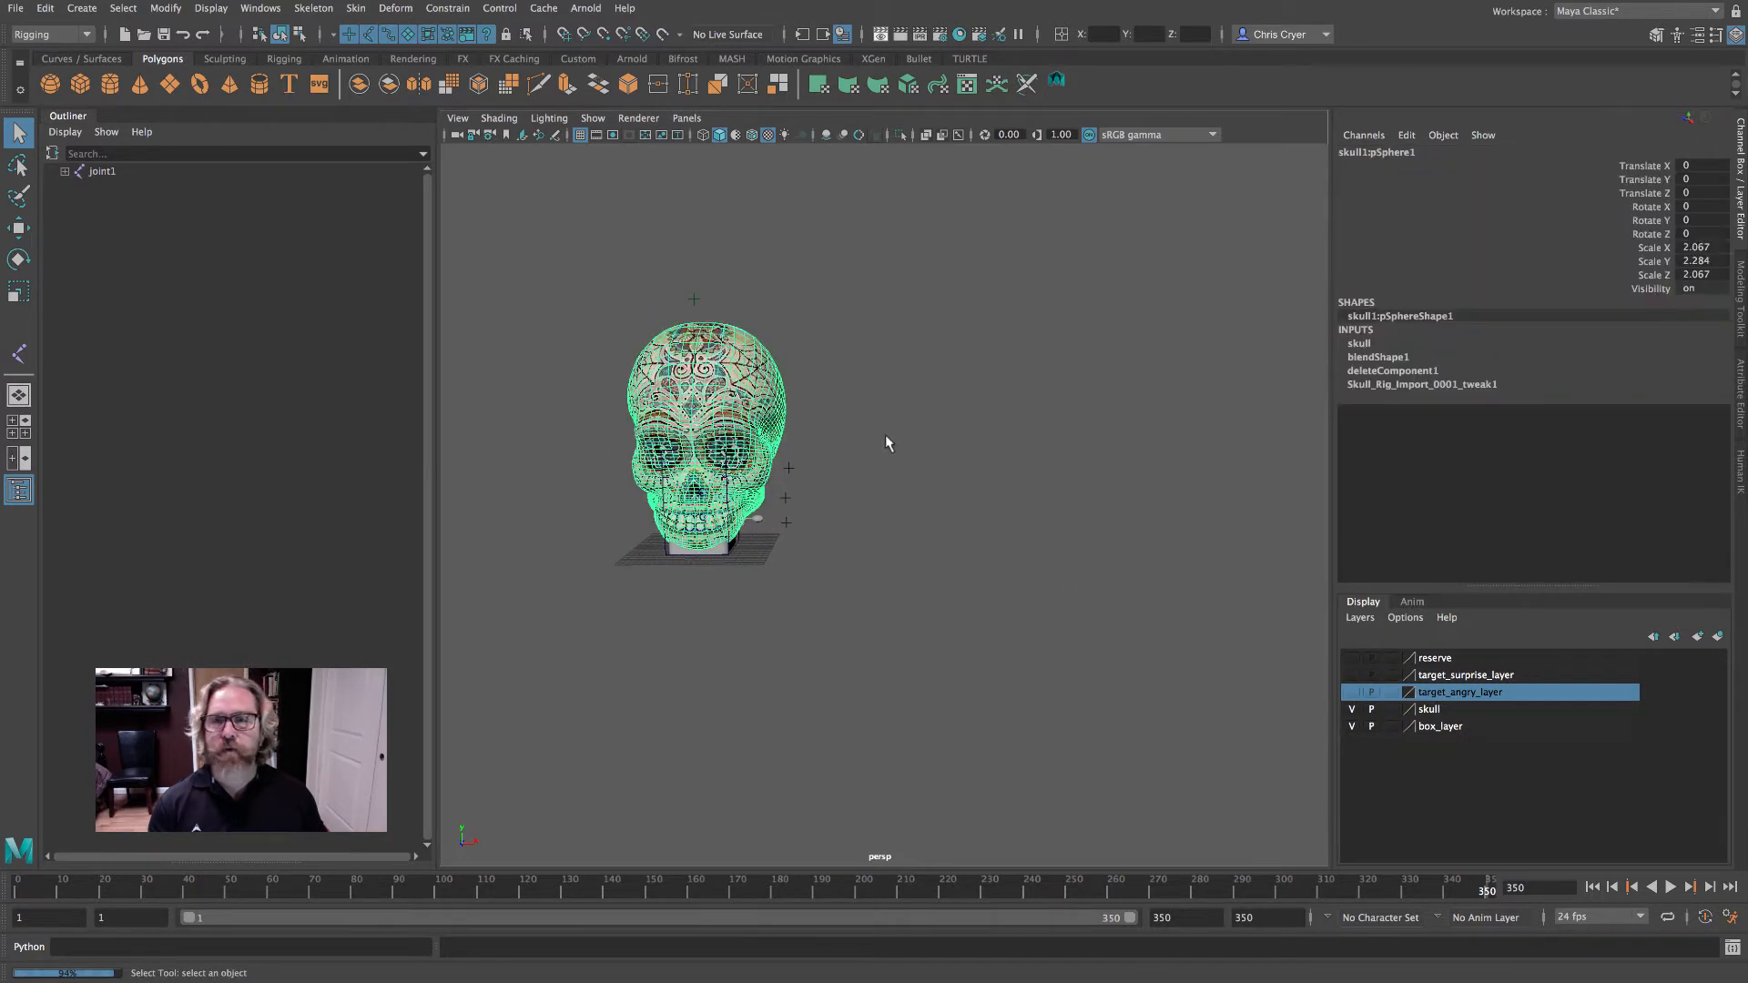
pyautogui.keyDown('alt'); pyautogui.moveTo(885, 434); pyautogui.dragTo(977, 455, button='middle'); pyautogui.keyUp('alt')
pyautogui.click(96, 133)
pyautogui.moveTo(114, 167)
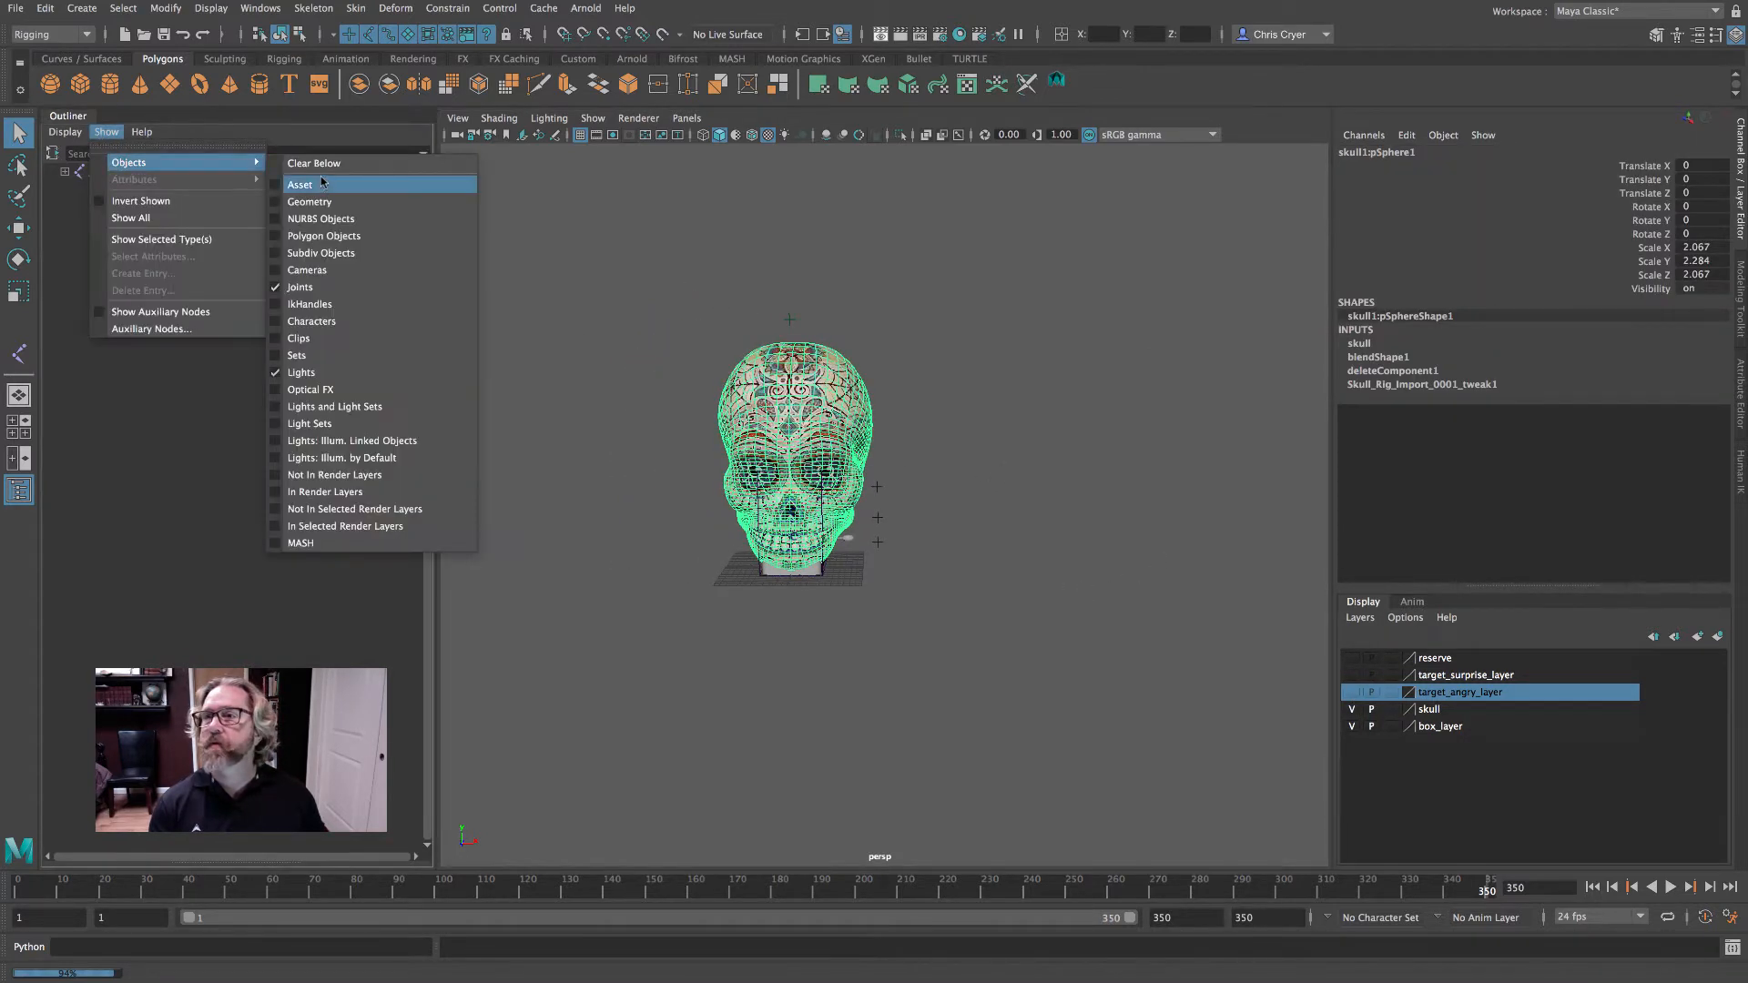
pyautogui.click(320, 168)
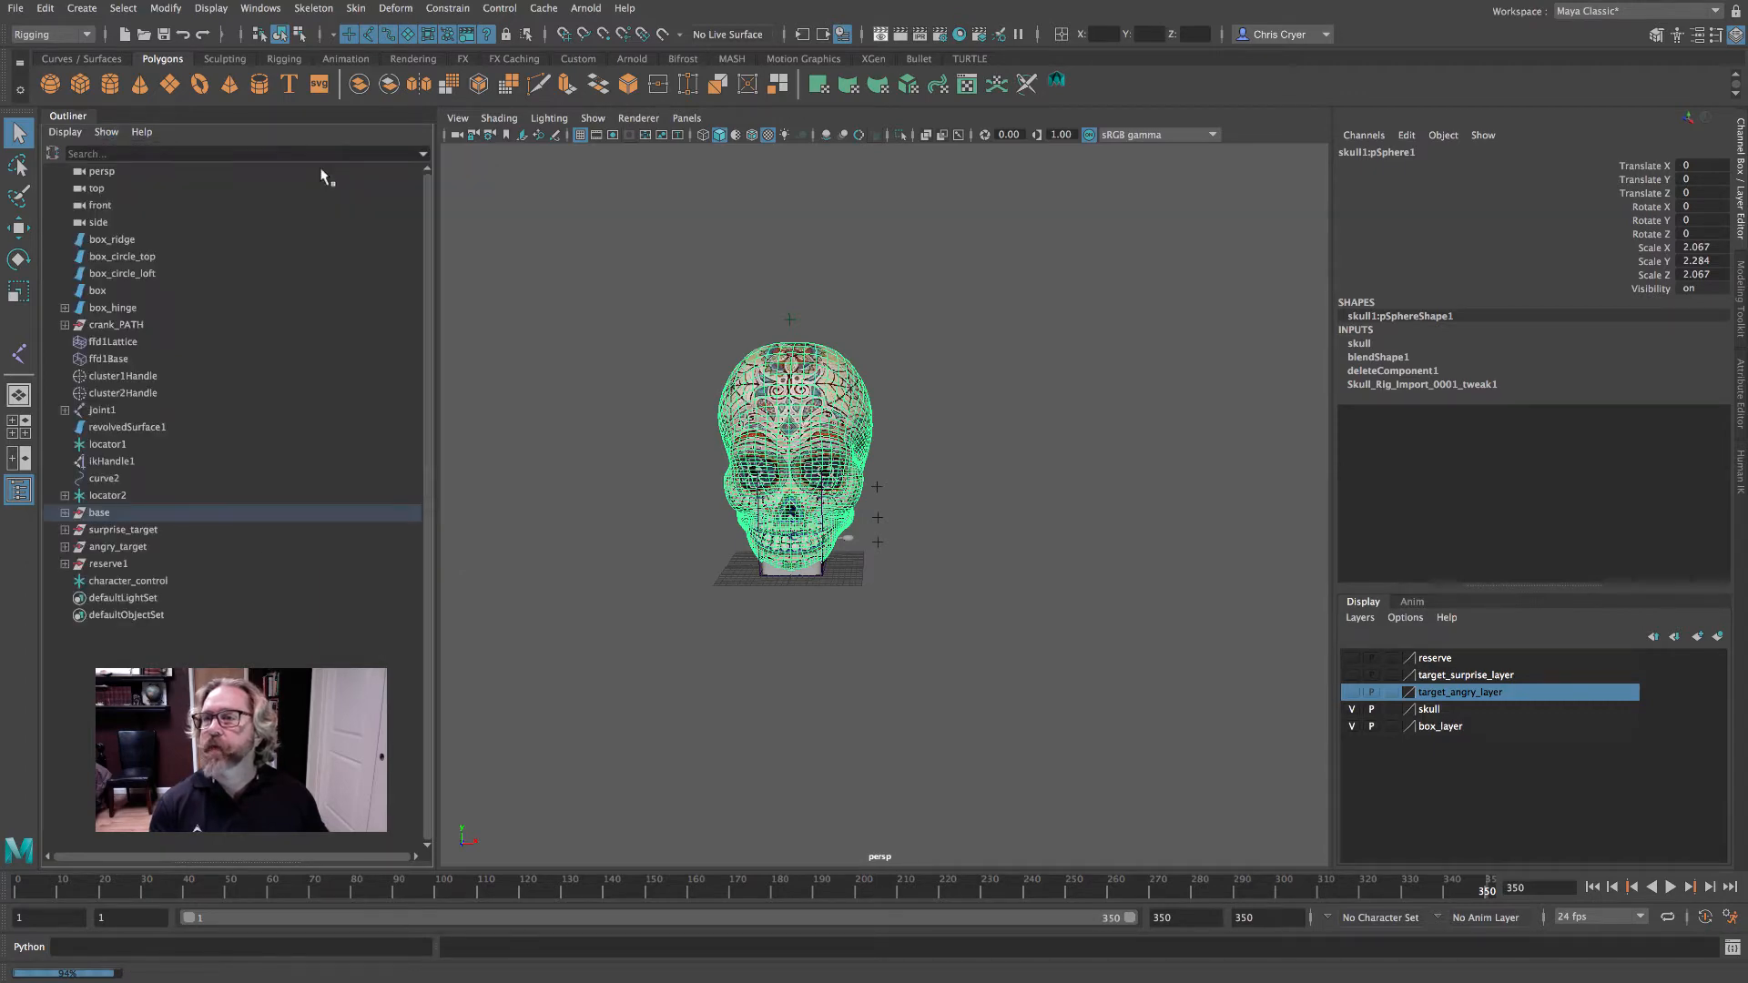
# - Ungroup the base group so that skull1:pSphere1 sits at the top level of the scene hierarchy
pyautogui.click(64, 514)
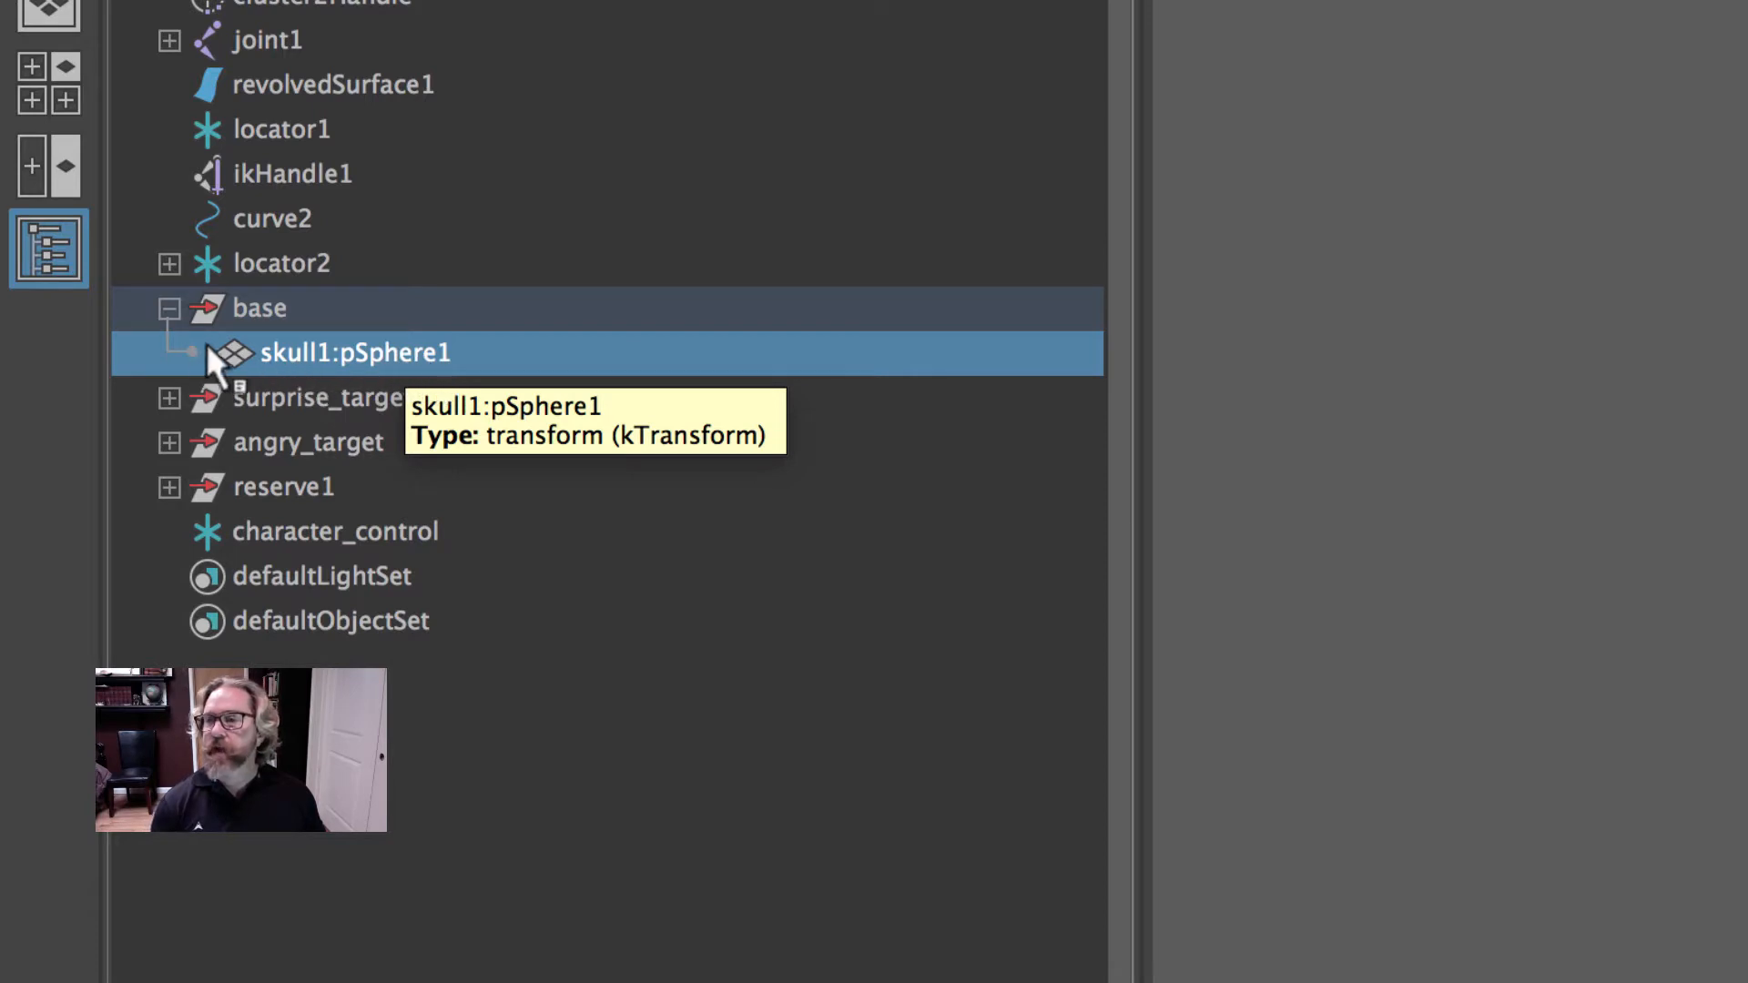
pyautogui.click(273, 310)
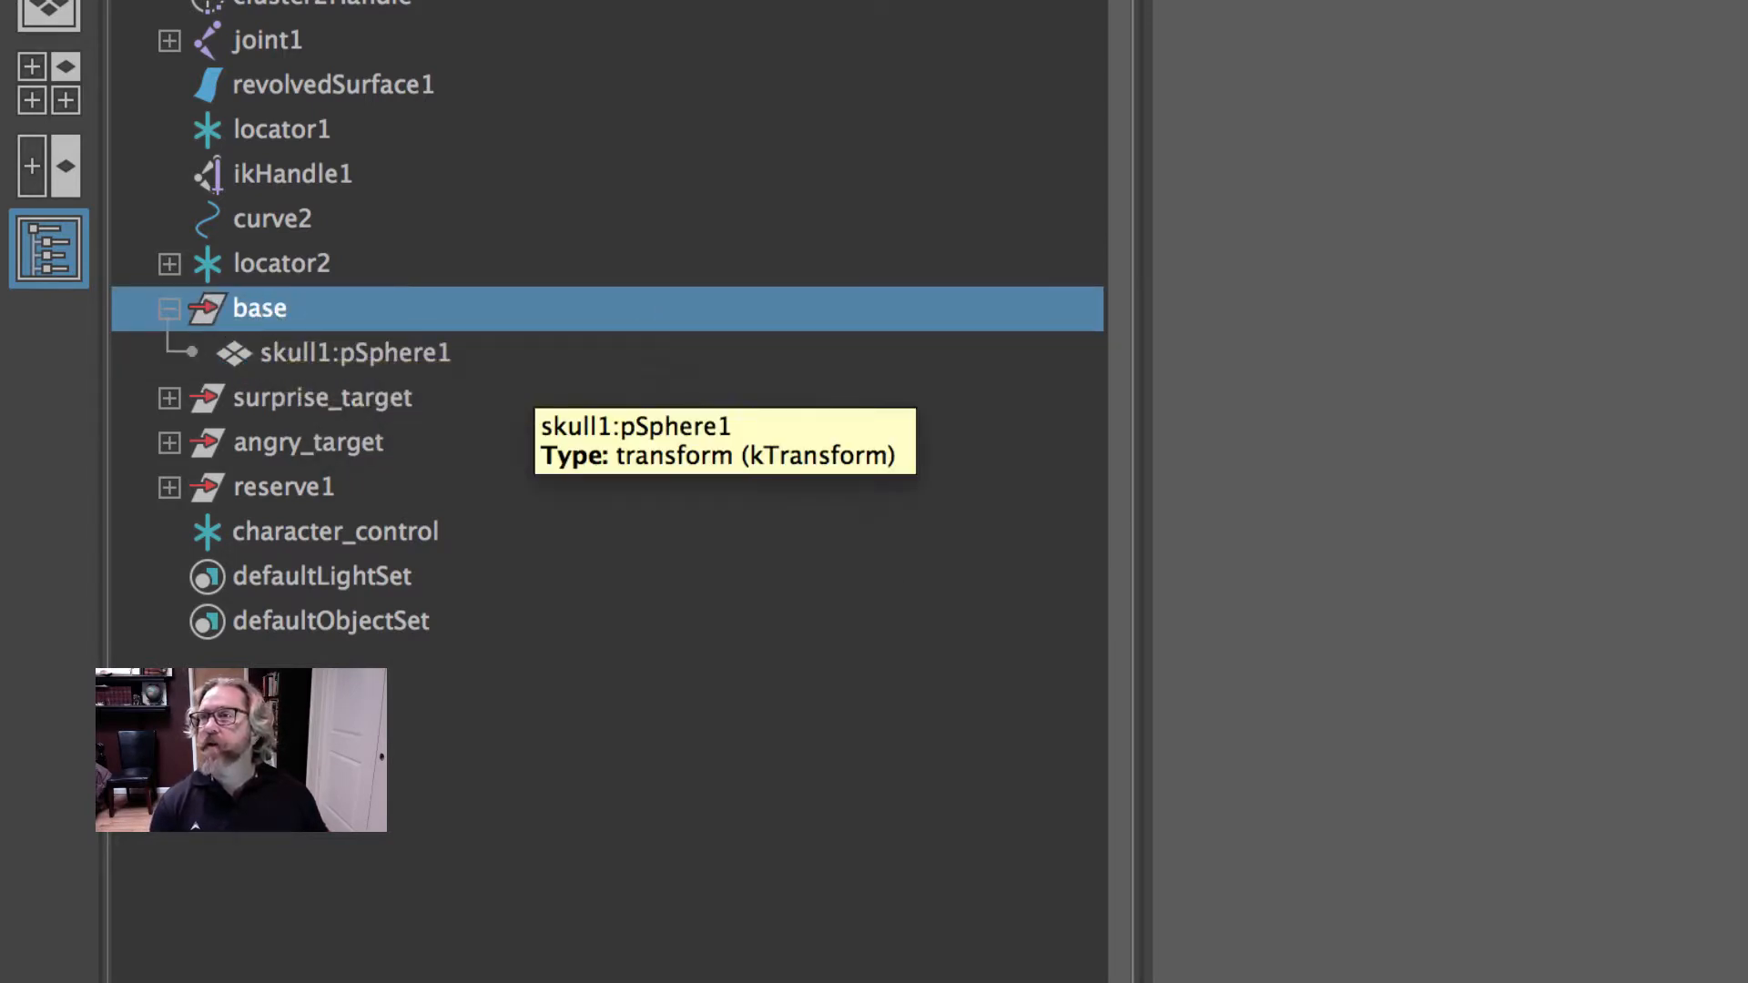
pyautogui.click(118, 0)
pyautogui.click(182, 0)
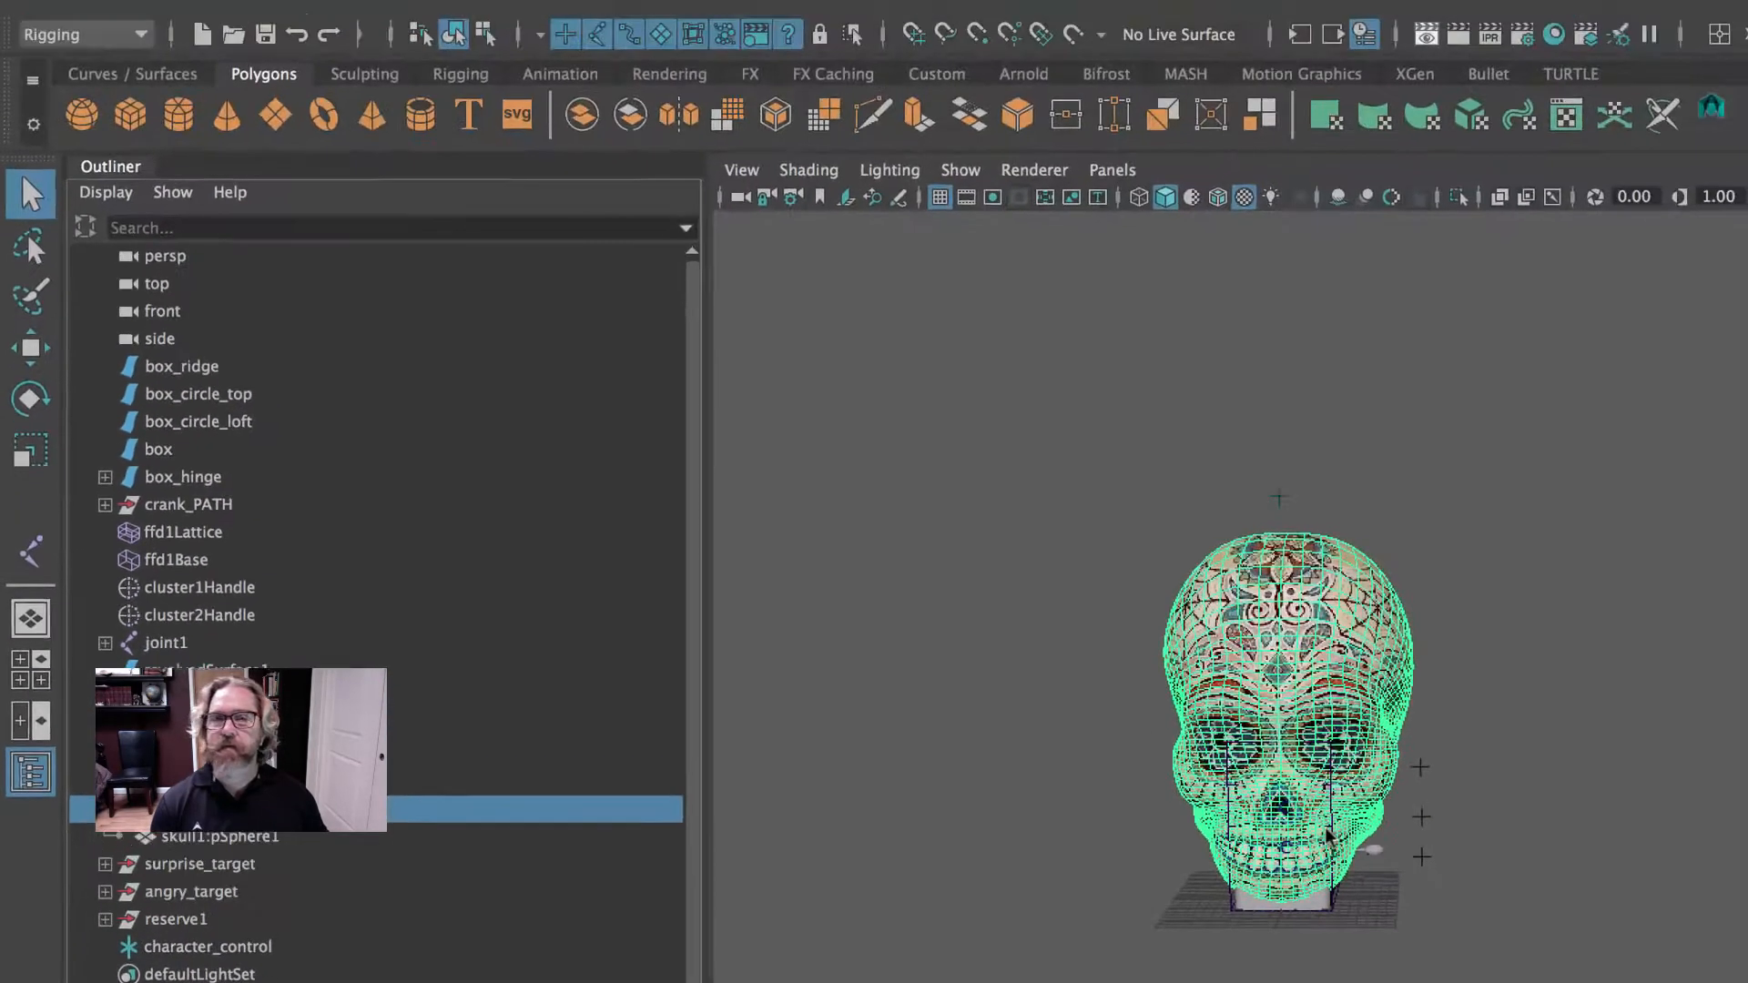
pyautogui.click(71, 13)
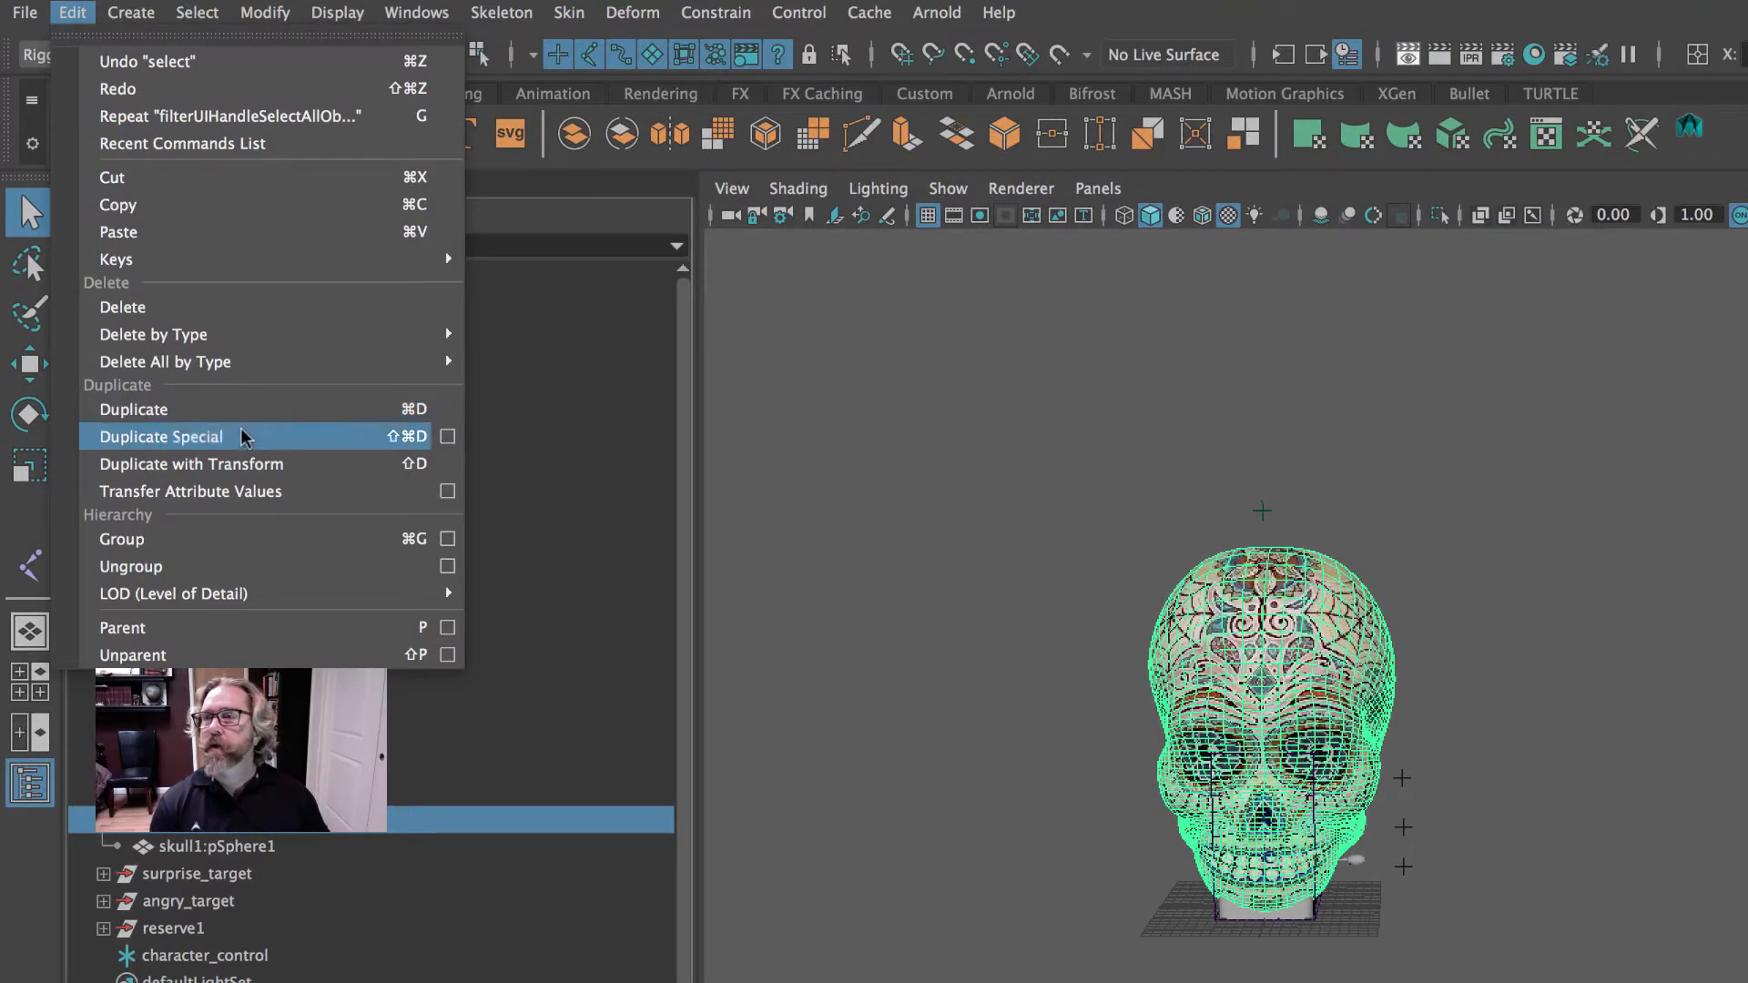
pyautogui.click(253, 576)
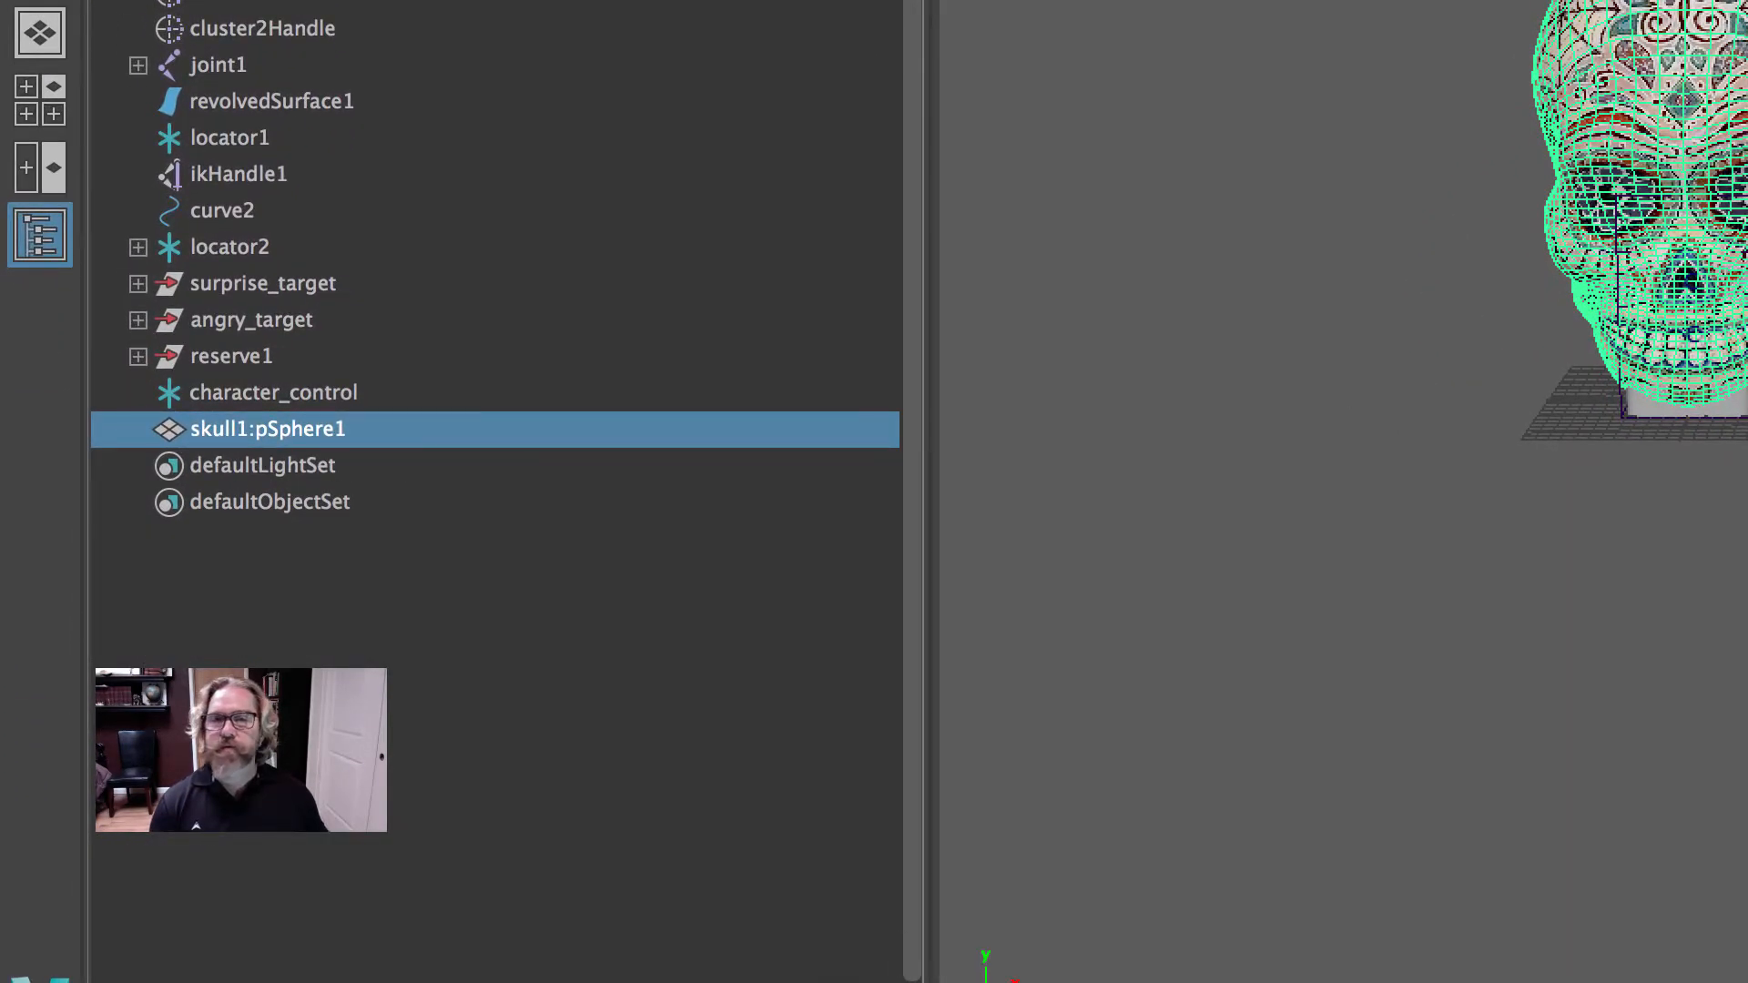
pyautogui.click(1739, 492)
pyautogui.click(1693, 201)
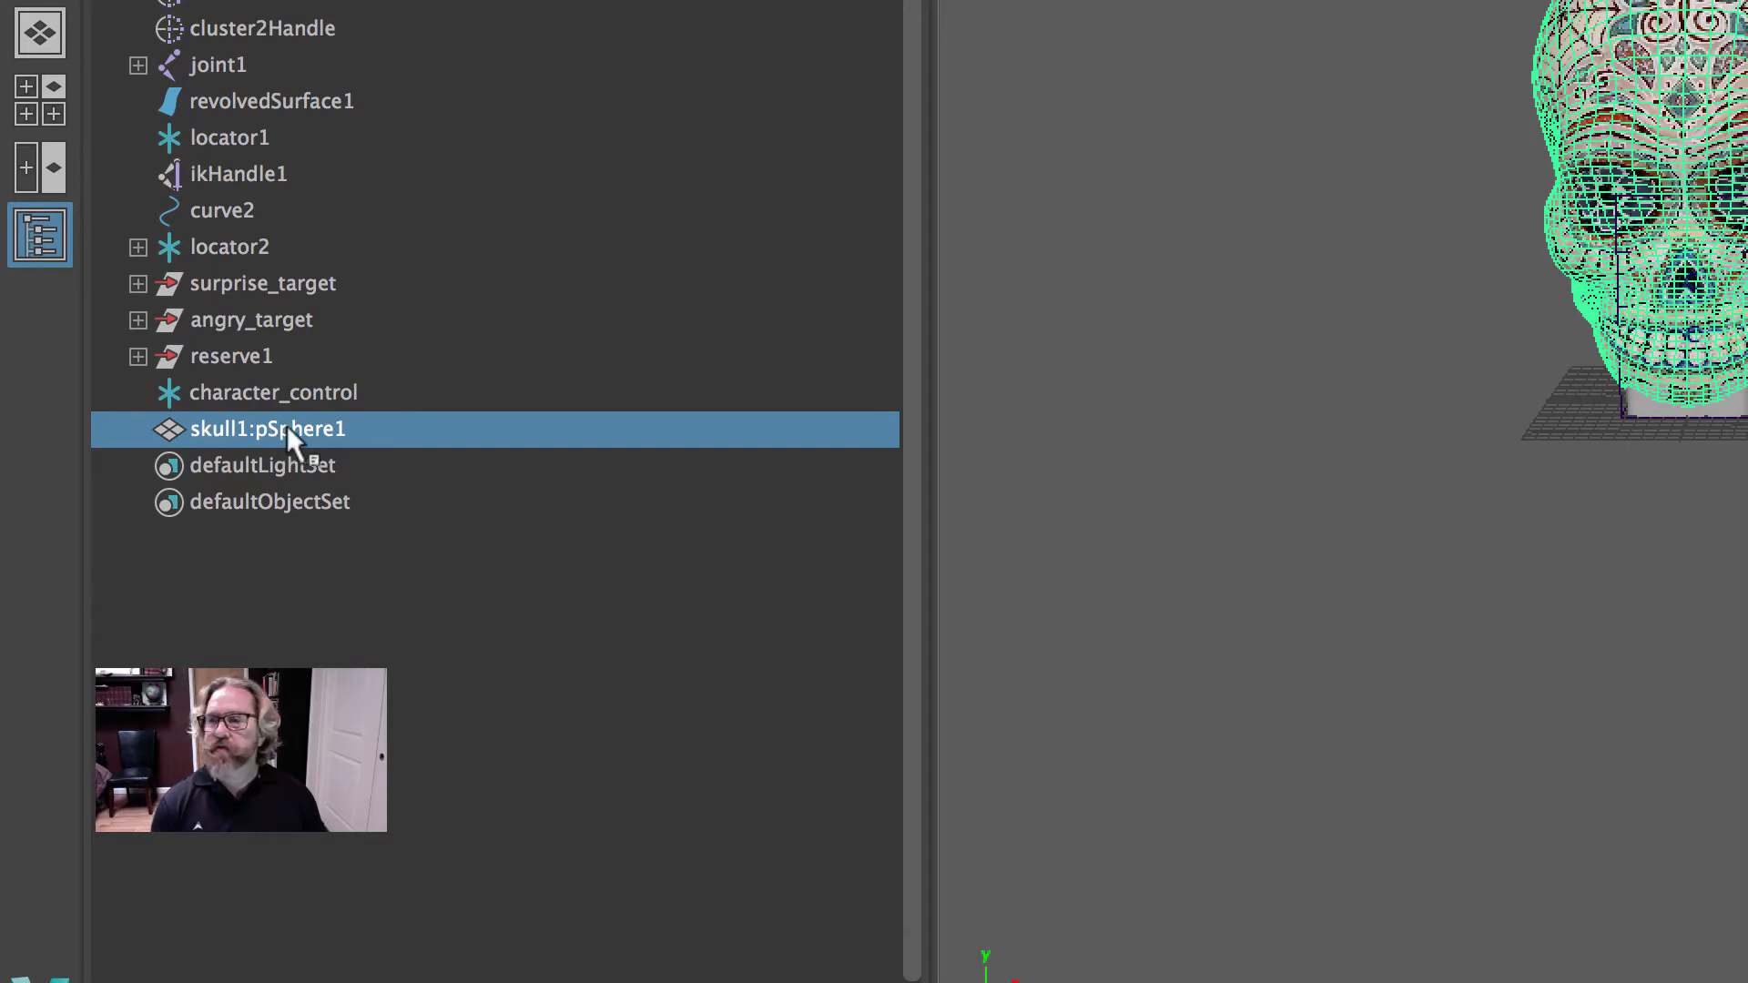
# - Test the character_control locator's Angry attribute at 1 and undo the change
pyautogui.click(273, 392)
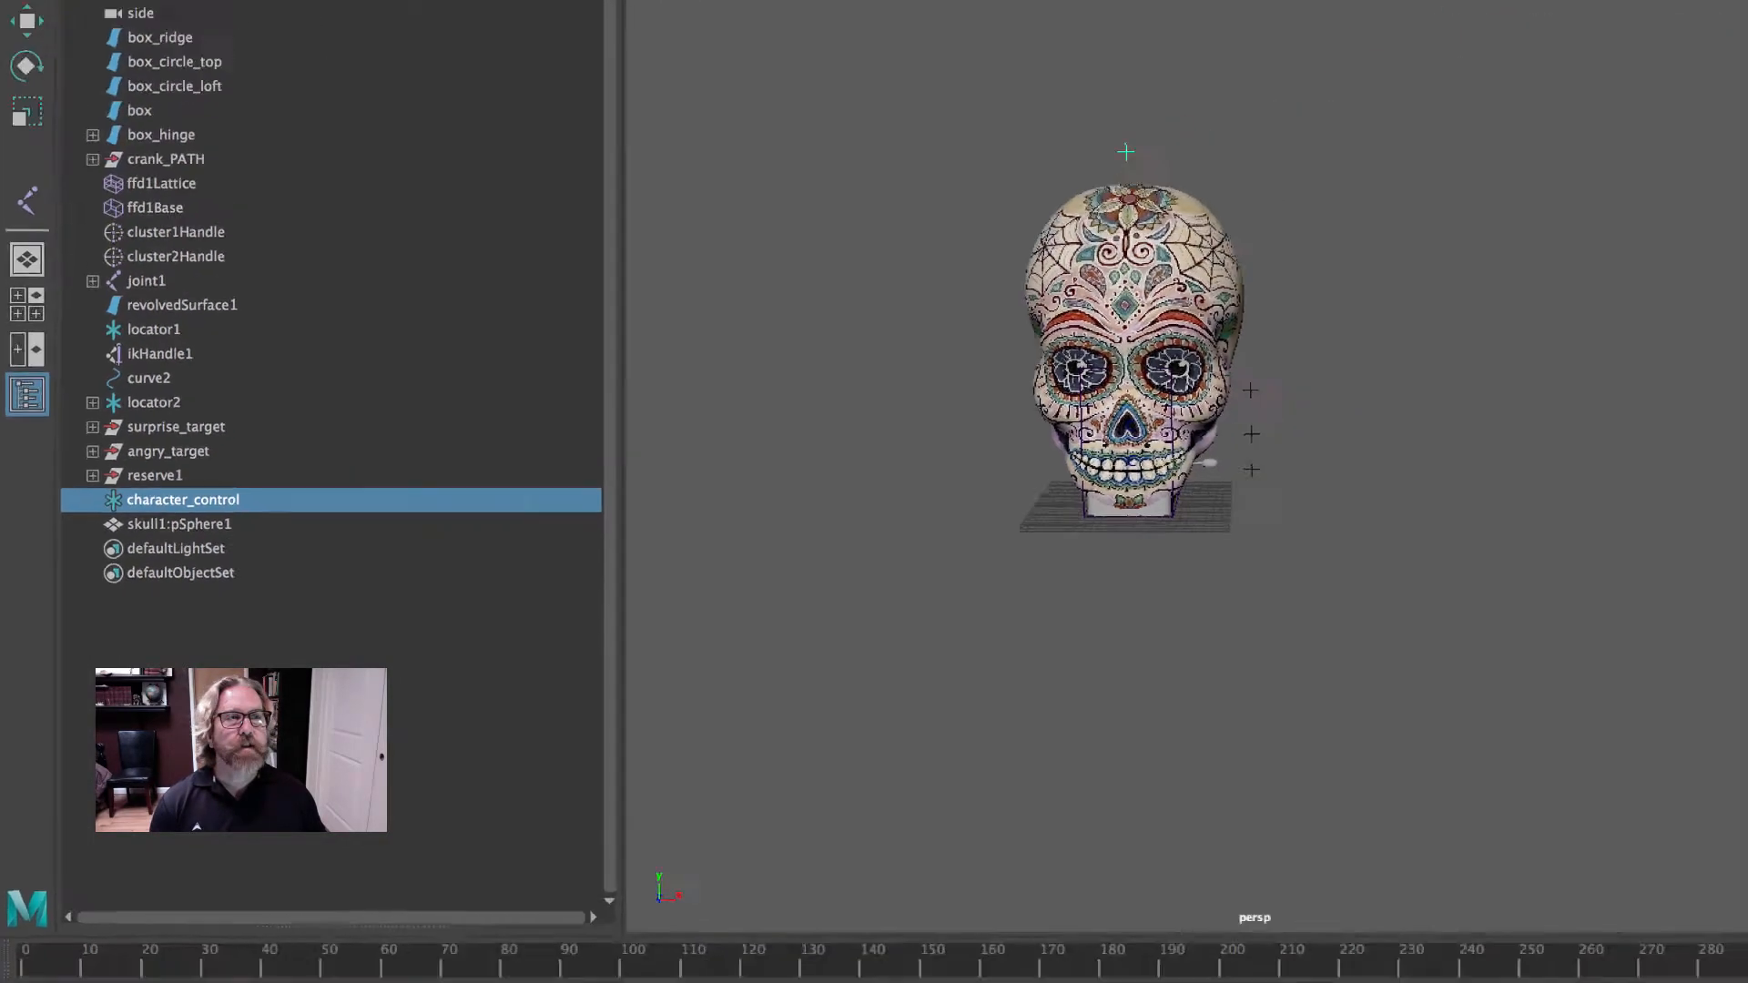
pyautogui.click(1705, 164)
pyautogui.write('1')
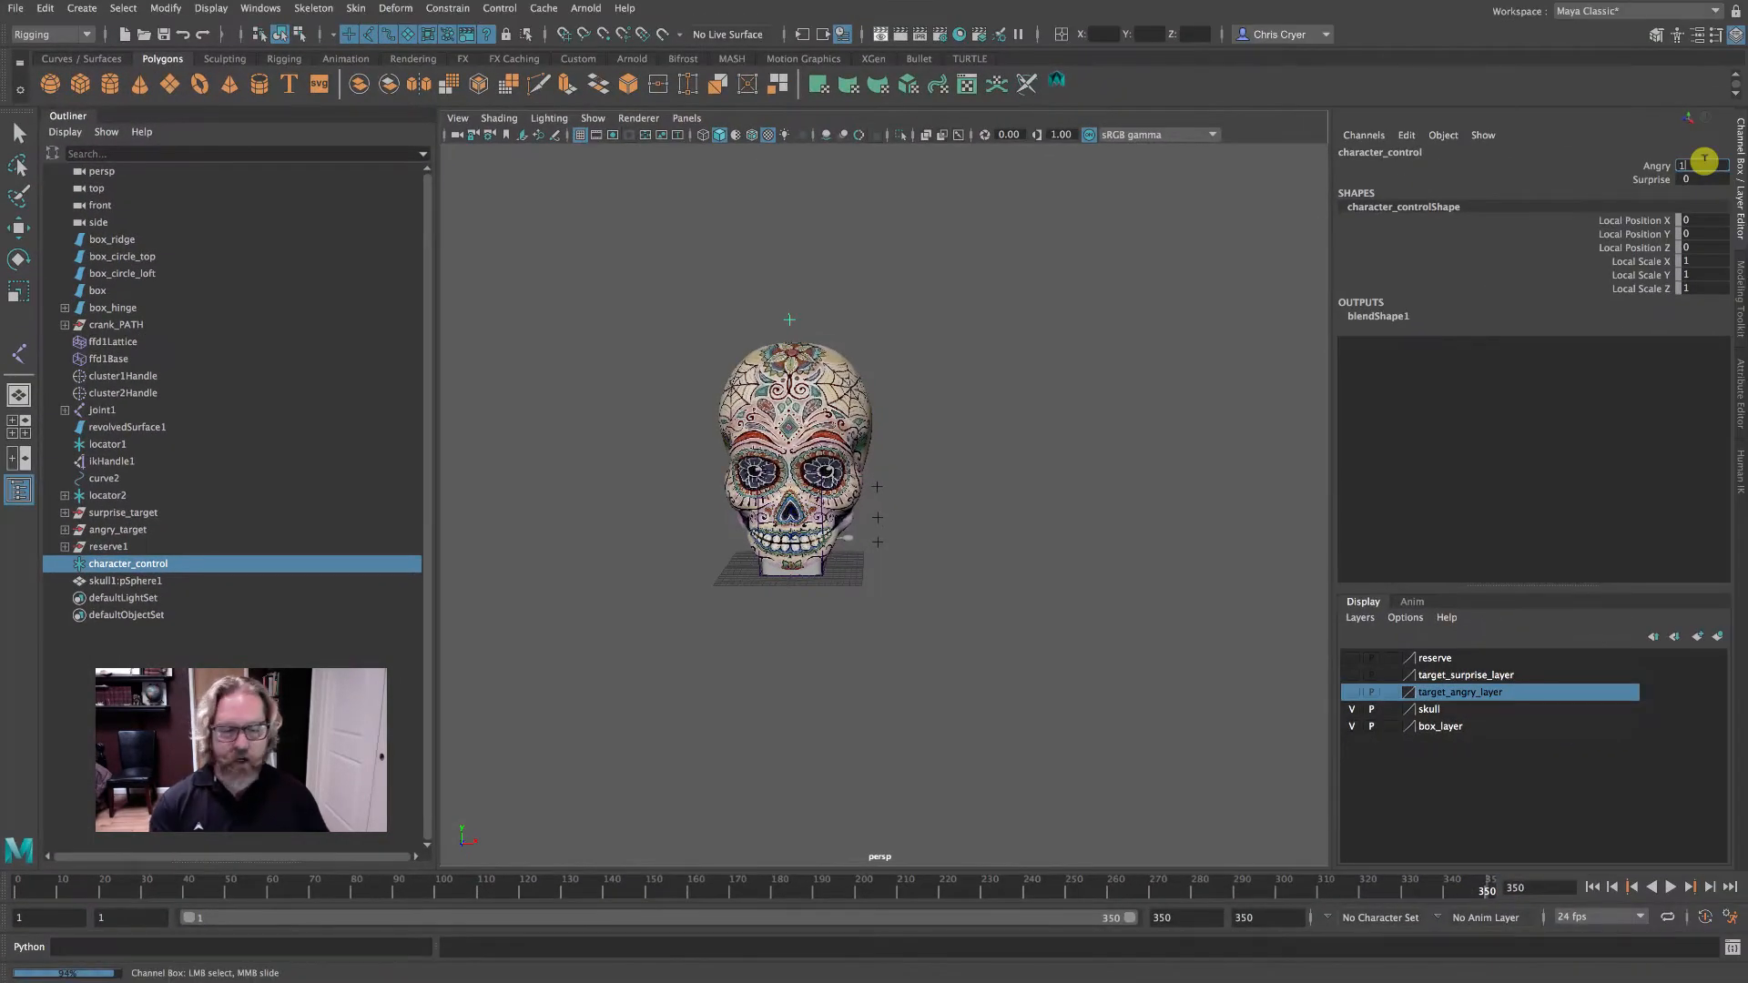
pyautogui.press('Return')
pyautogui.hotkey('ctrl', 'z')
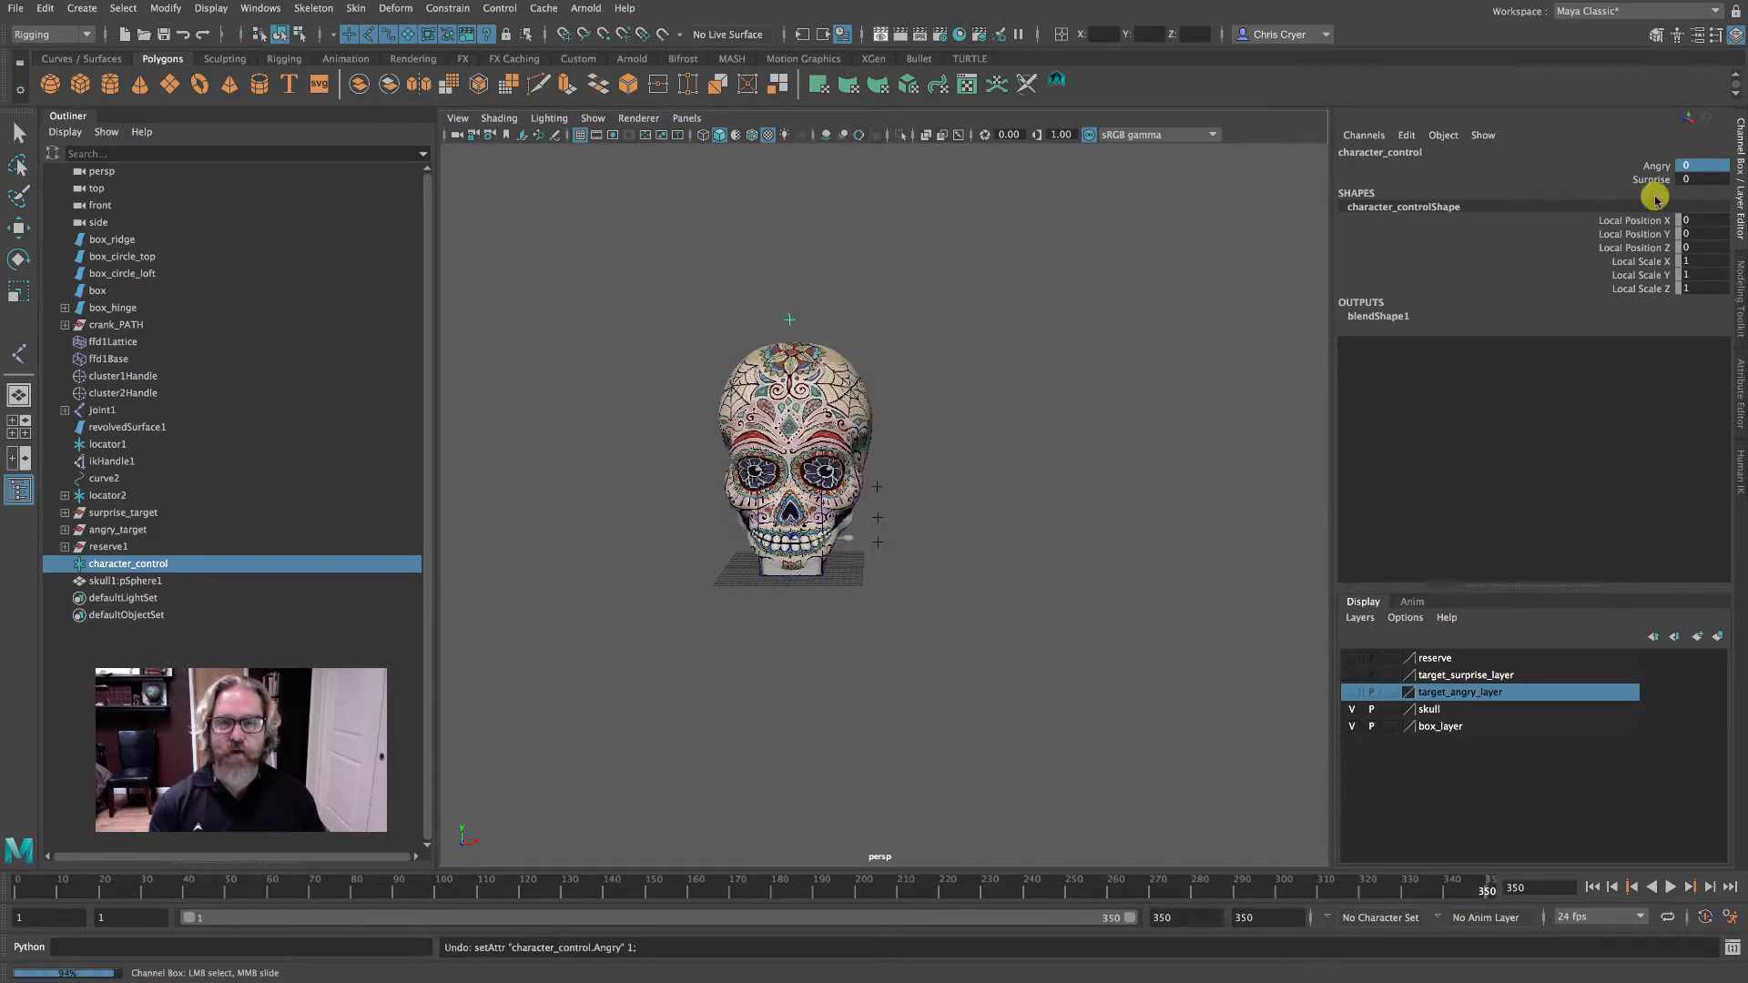
# - Test the character_control locator's Surprise attribute at 1 and undo the change
pyautogui.click(1704, 181)
pyautogui.write('1')
pyautogui.press('Return')
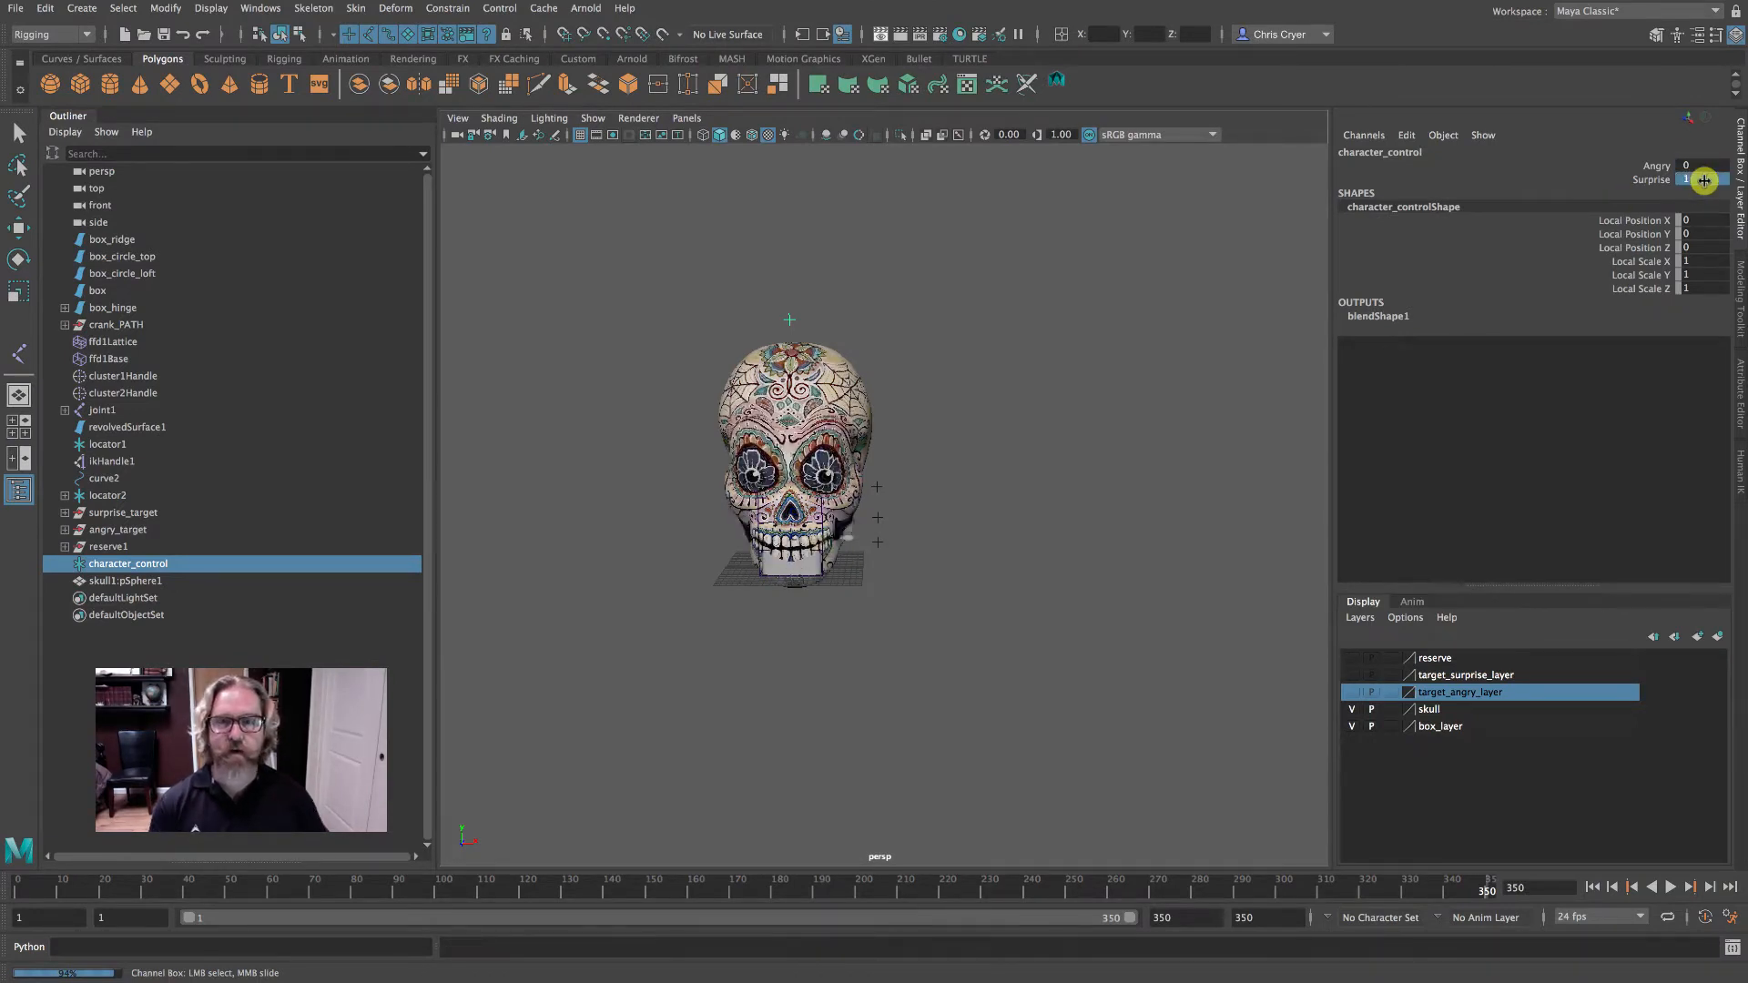
pyautogui.hotkey('ctrl', 'z')
# - Reselect the character_control locator above the skull and examine it with the Move tool
pyautogui.click(769, 301)
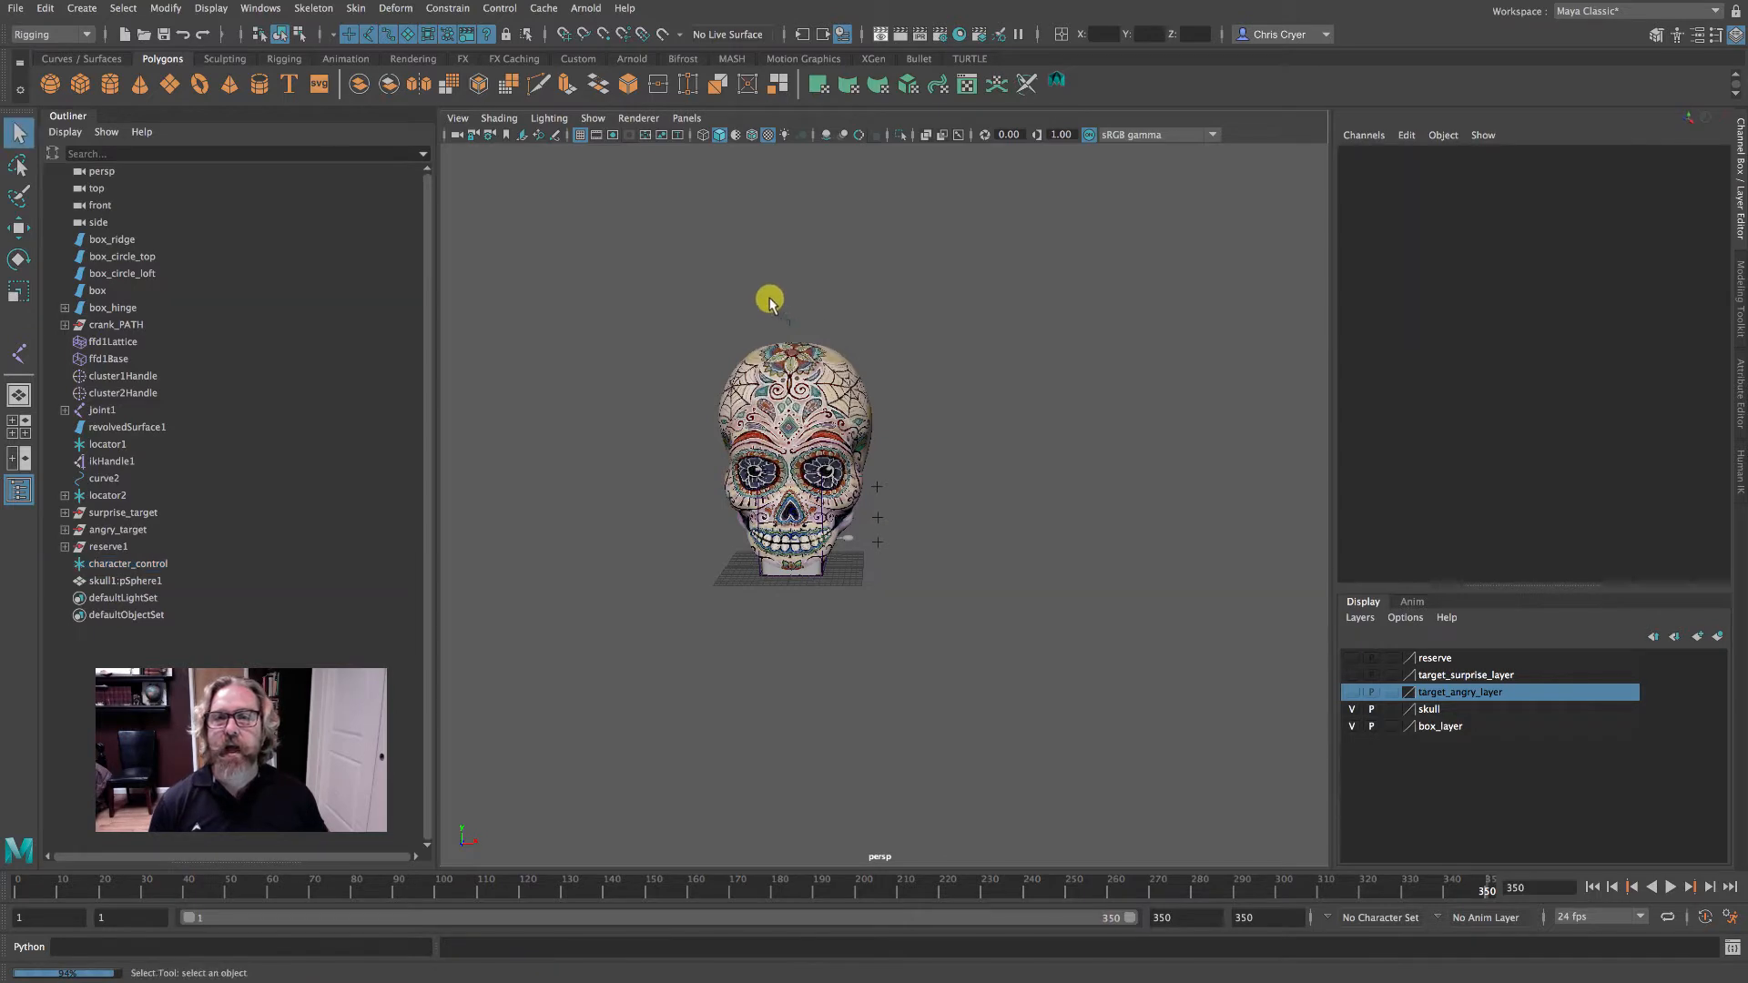
pyautogui.moveTo(802, 332); pyautogui.dragTo(819, 335)
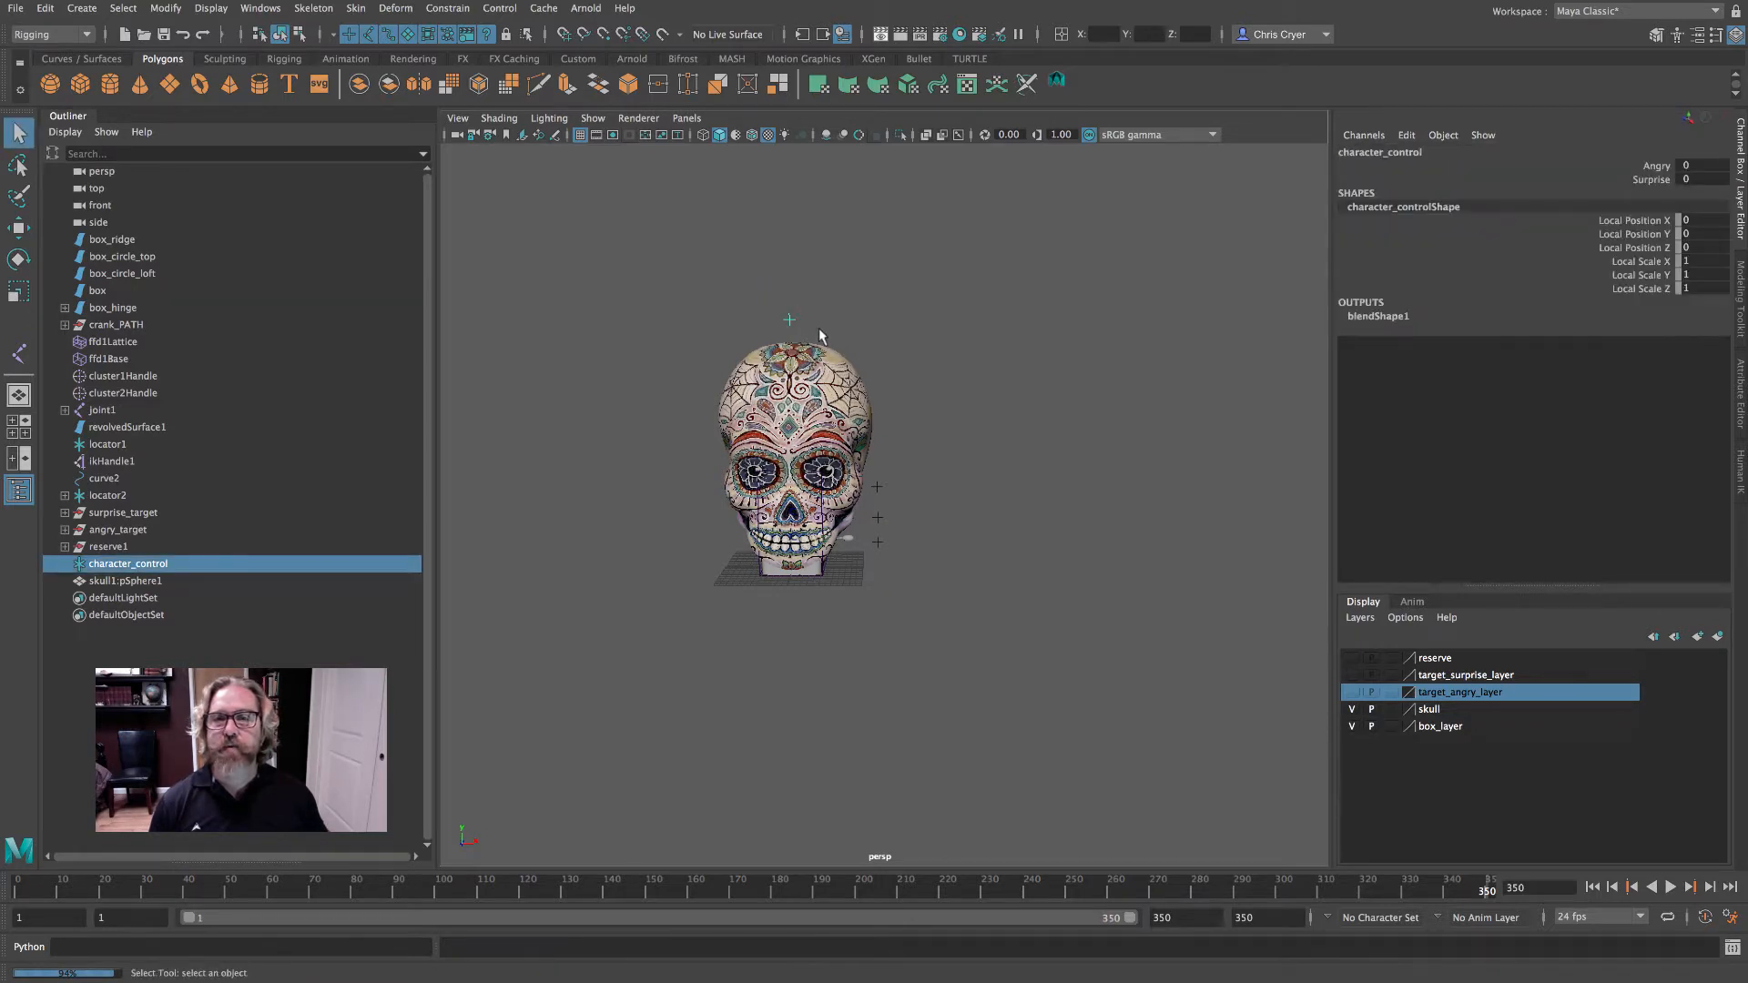
pyautogui.click(18, 228)
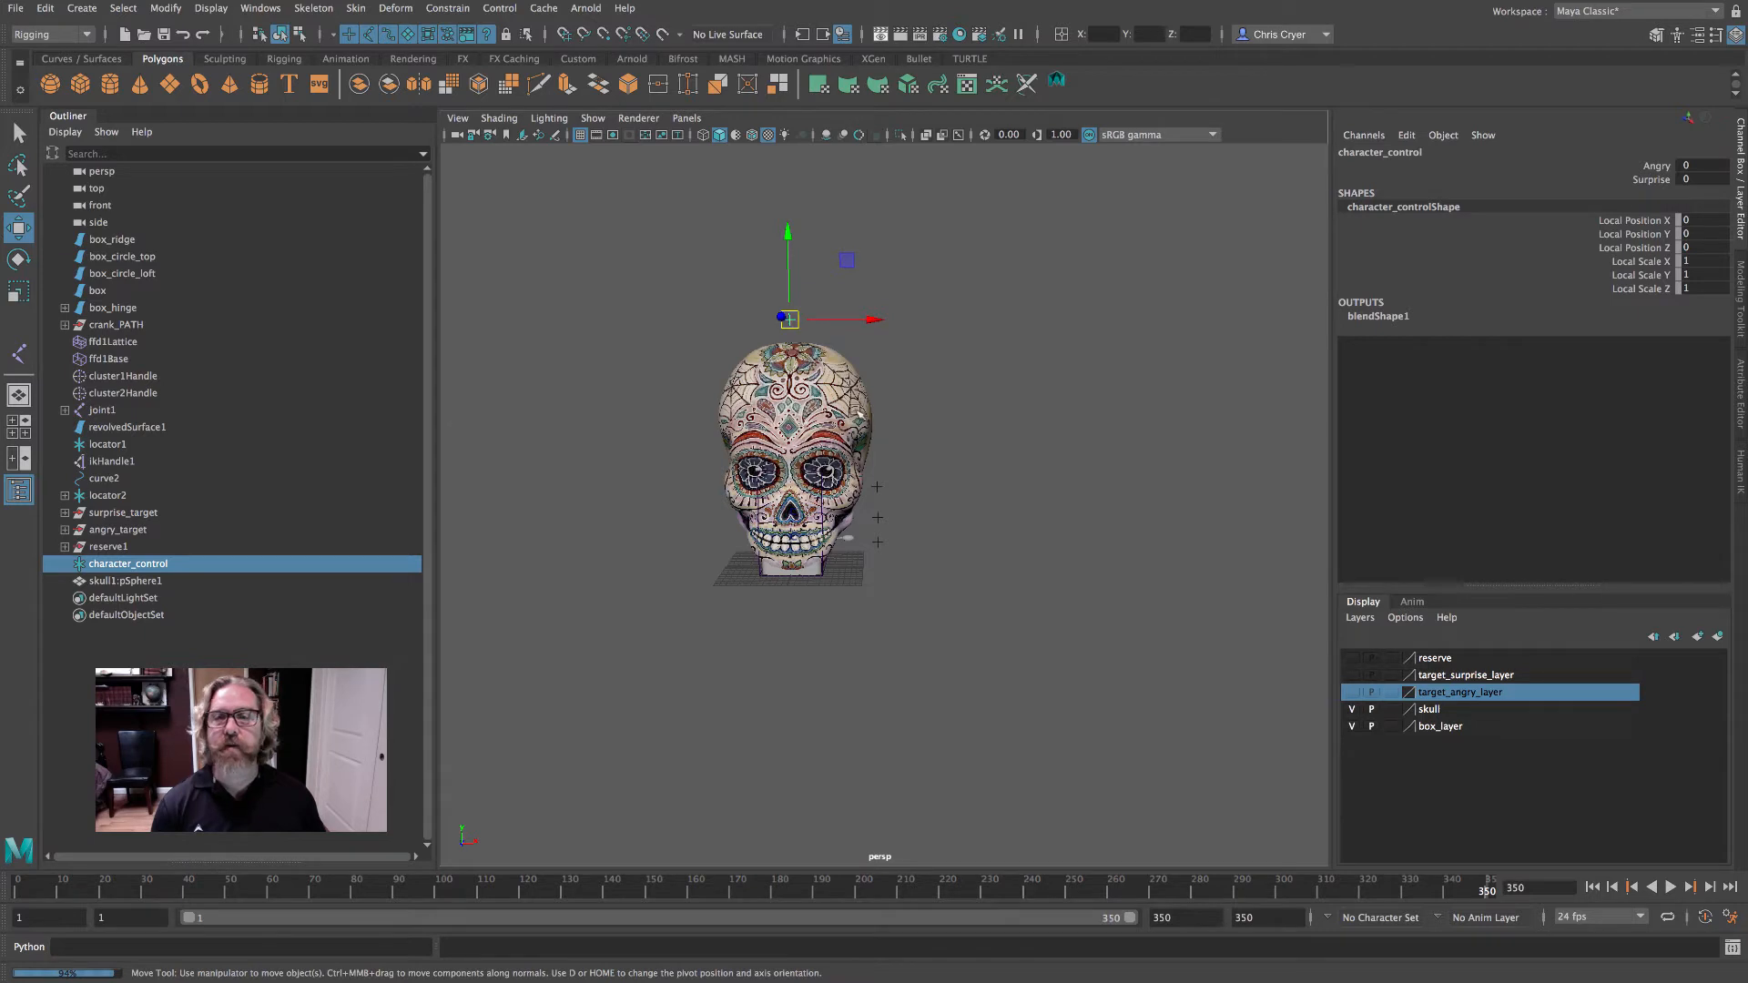
# - Scale the skull down to about 0.69, 0.762, 0.69 and raise it above the box to about 15.35 in Y
pyautogui.click(833, 401)
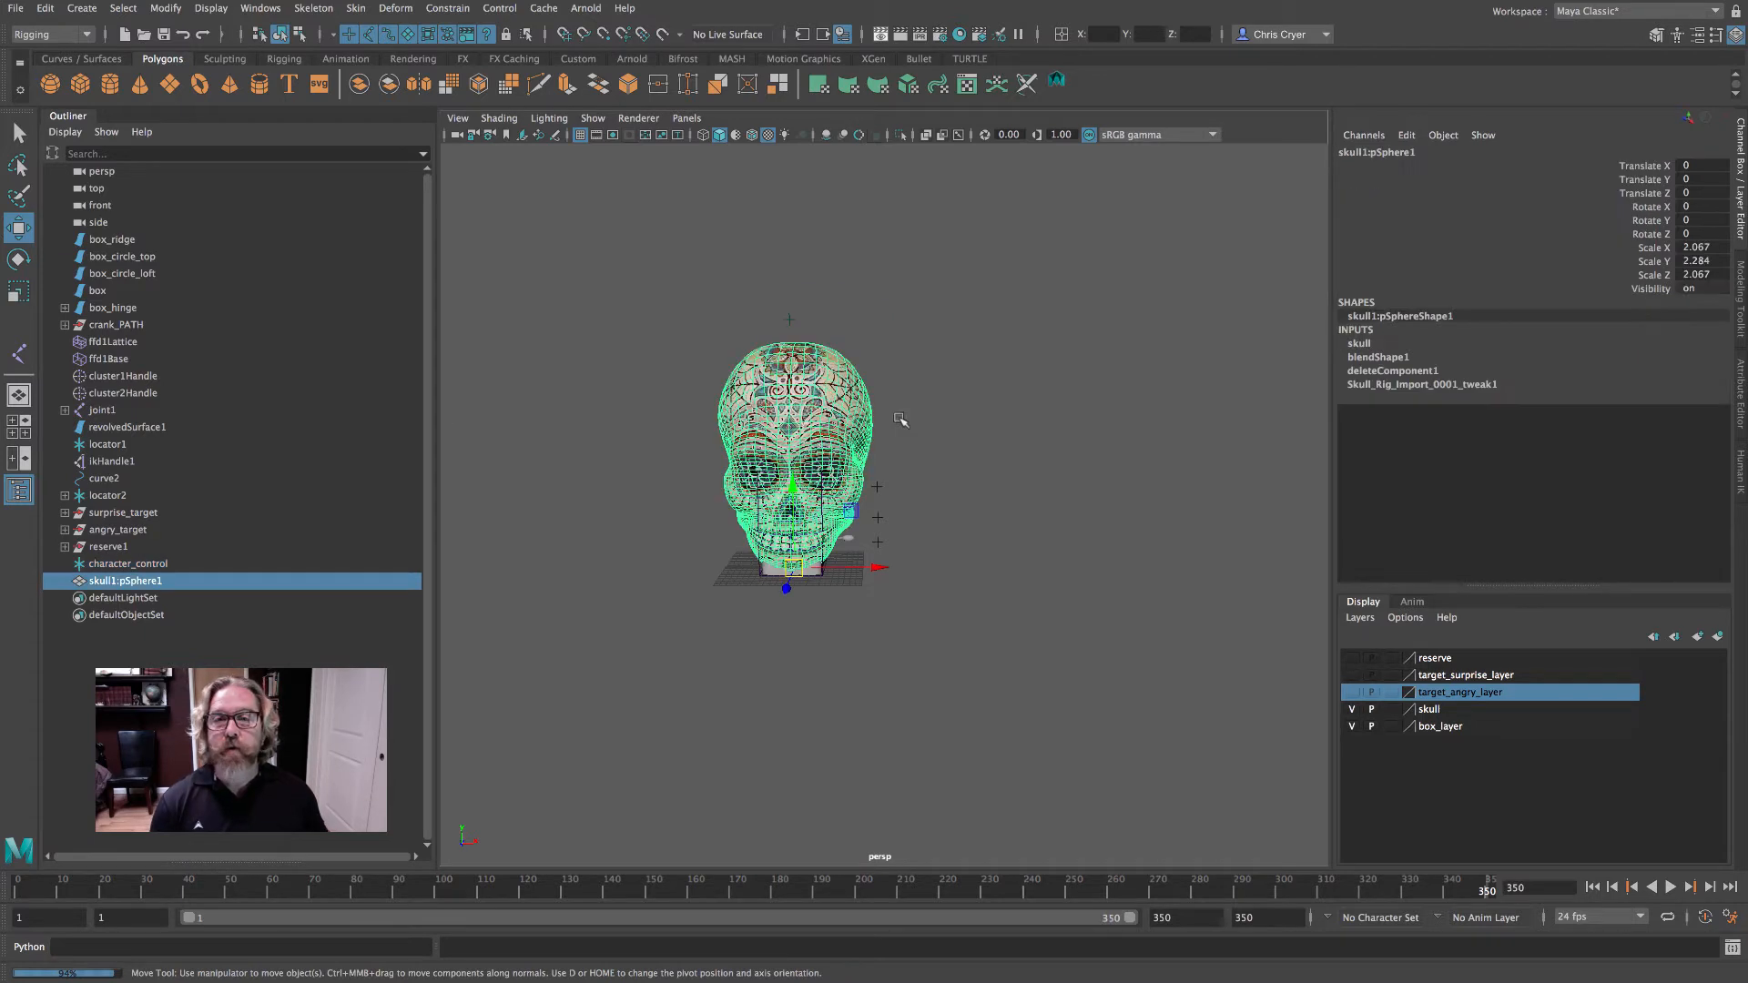
pyautogui.click(18, 293)
pyautogui.moveTo(795, 567)
pyautogui.mouseDown()
pyautogui.moveTo(687, 556)
pyautogui.moveTo(764, 546)
pyautogui.moveTo(790, 569)
pyautogui.moveTo(775, 570)
pyautogui.mouseUp()
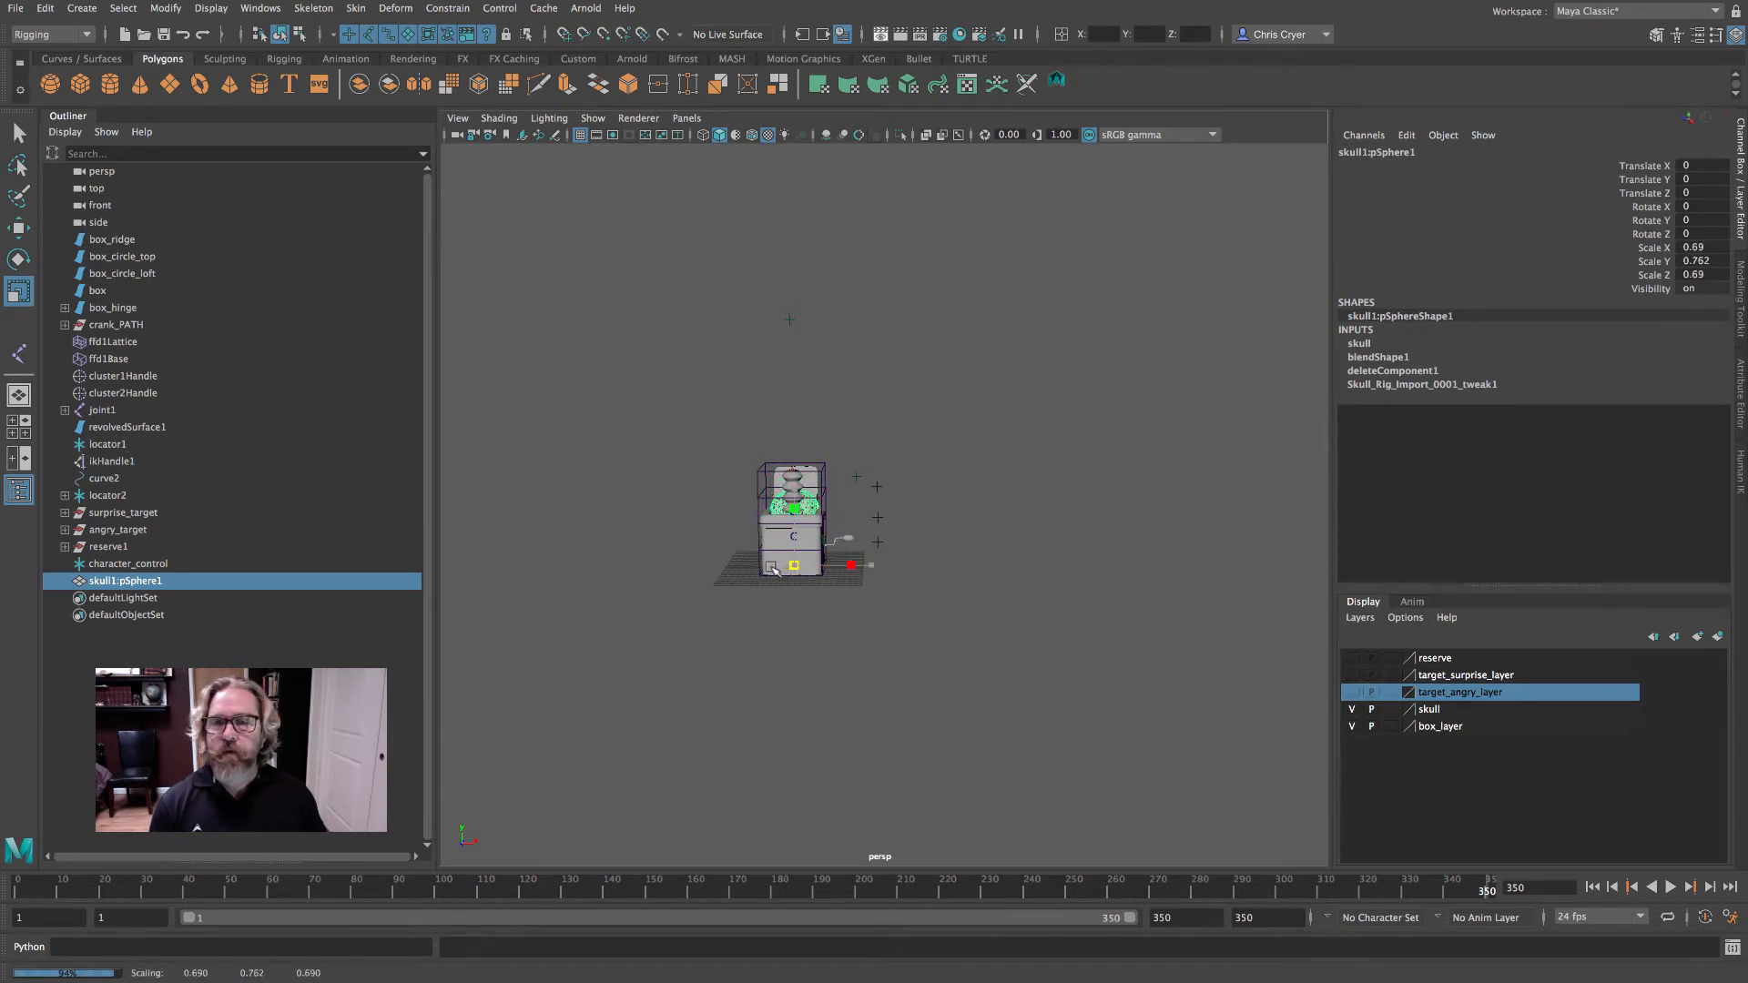
pyautogui.click(18, 227)
pyautogui.moveTo(798, 469); pyautogui.dragTo(799, 396)
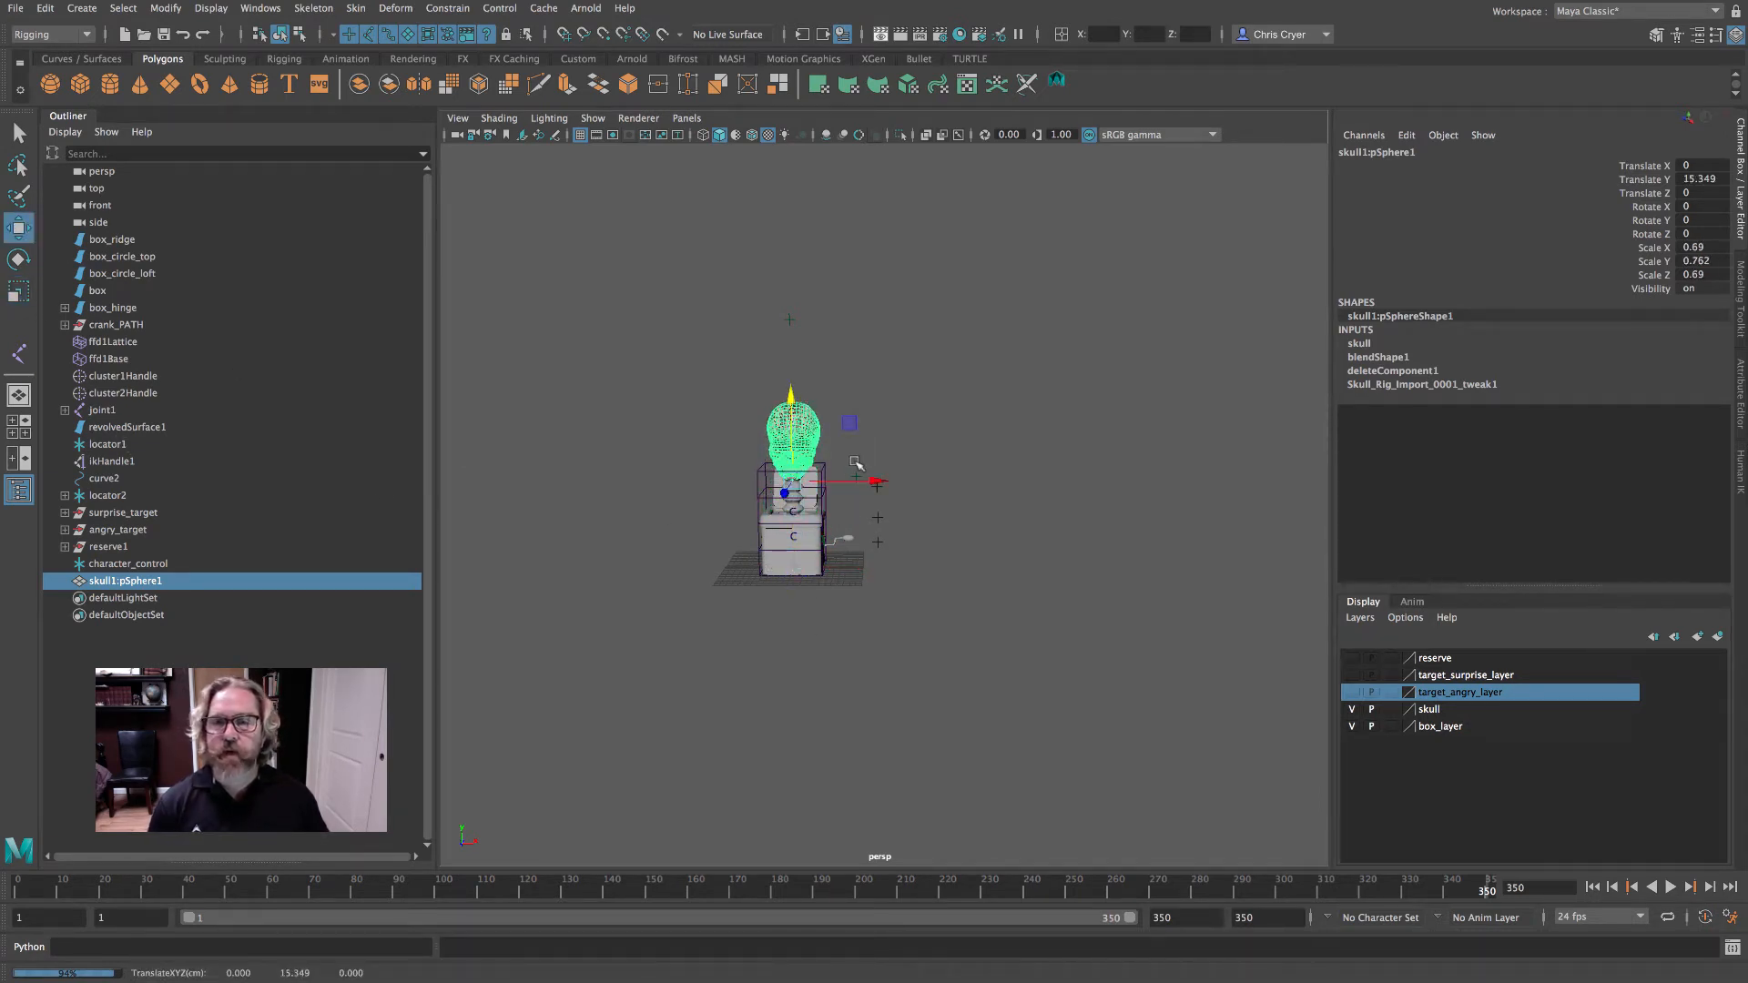
# - Move the skull forward to about 2.12 in Z and lower it to about 14.13 in Y over the neck
pyautogui.press('f')
pyautogui.keyDown('alt'); pyautogui.moveTo(992, 626); pyautogui.dragTo(879, 658); pyautogui.keyUp('alt')
pyautogui.keyDown('alt'); pyautogui.moveTo(979, 657); pyautogui.dragTo(924, 663, button='right'); pyautogui.keyUp('alt')
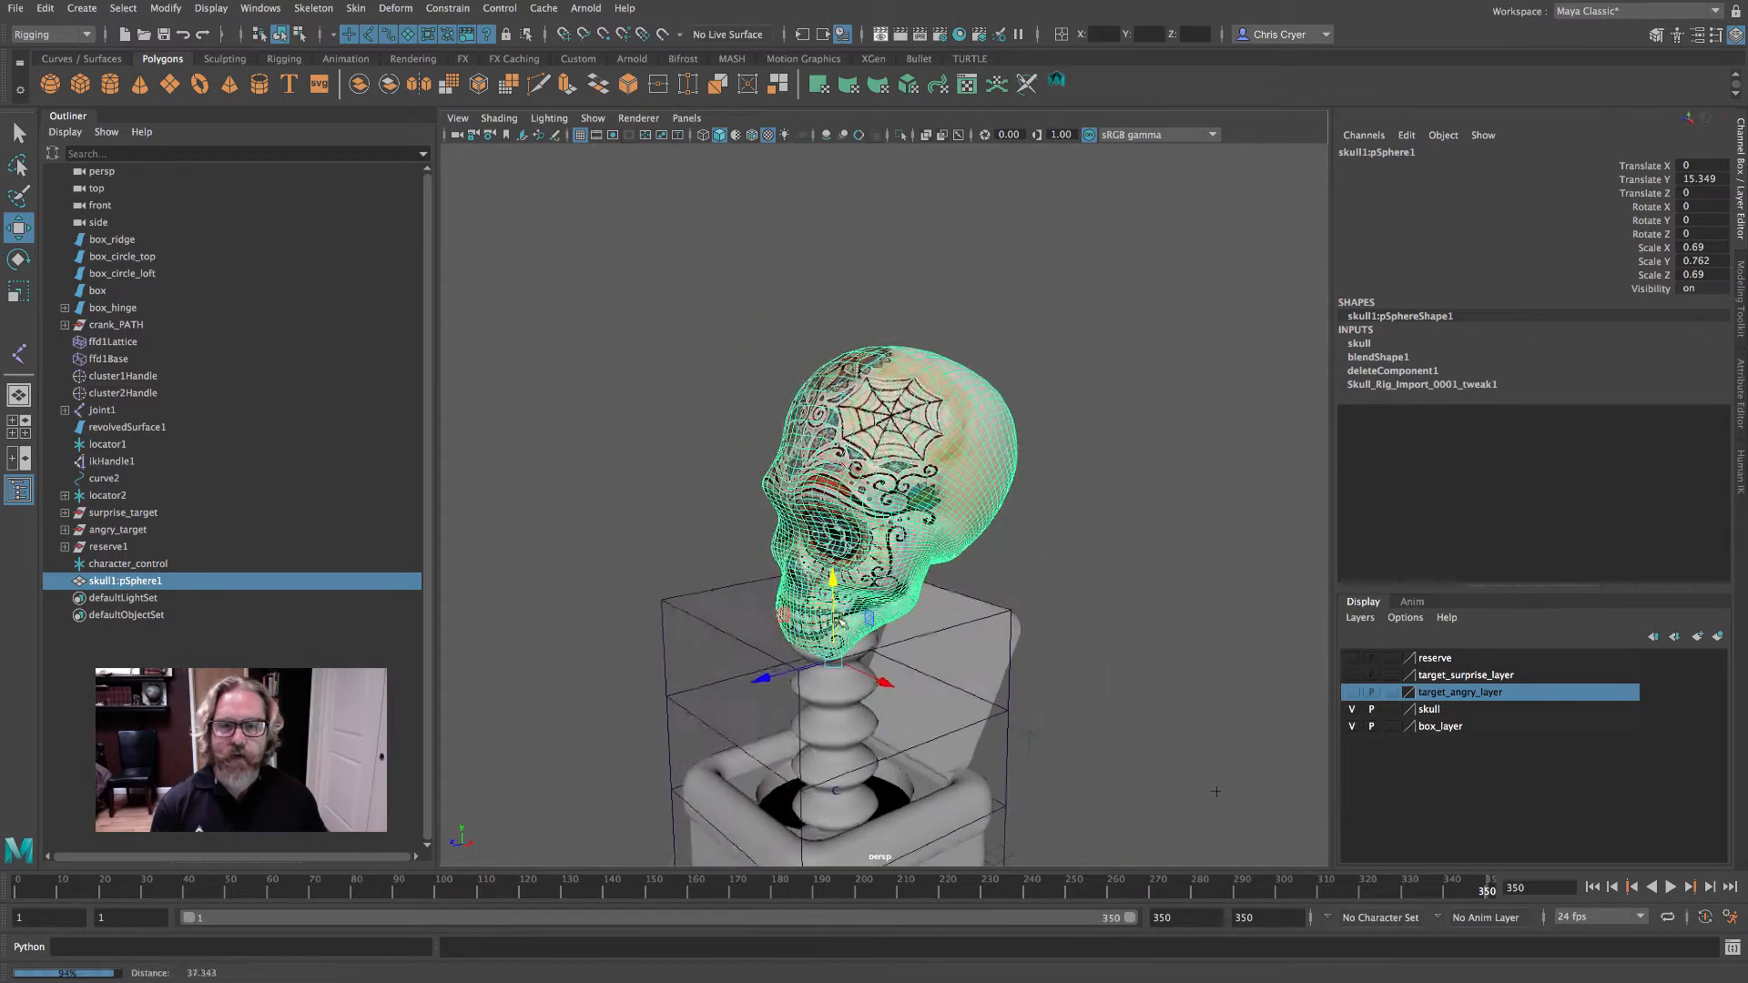
pyautogui.keyDown('alt'); pyautogui.moveTo(924, 663); pyautogui.dragTo(981, 457, button='middle'); pyautogui.keyUp('alt')
pyautogui.keyDown('alt'); pyautogui.moveTo(980, 457); pyautogui.dragTo(778, 484); pyautogui.keyUp('alt')
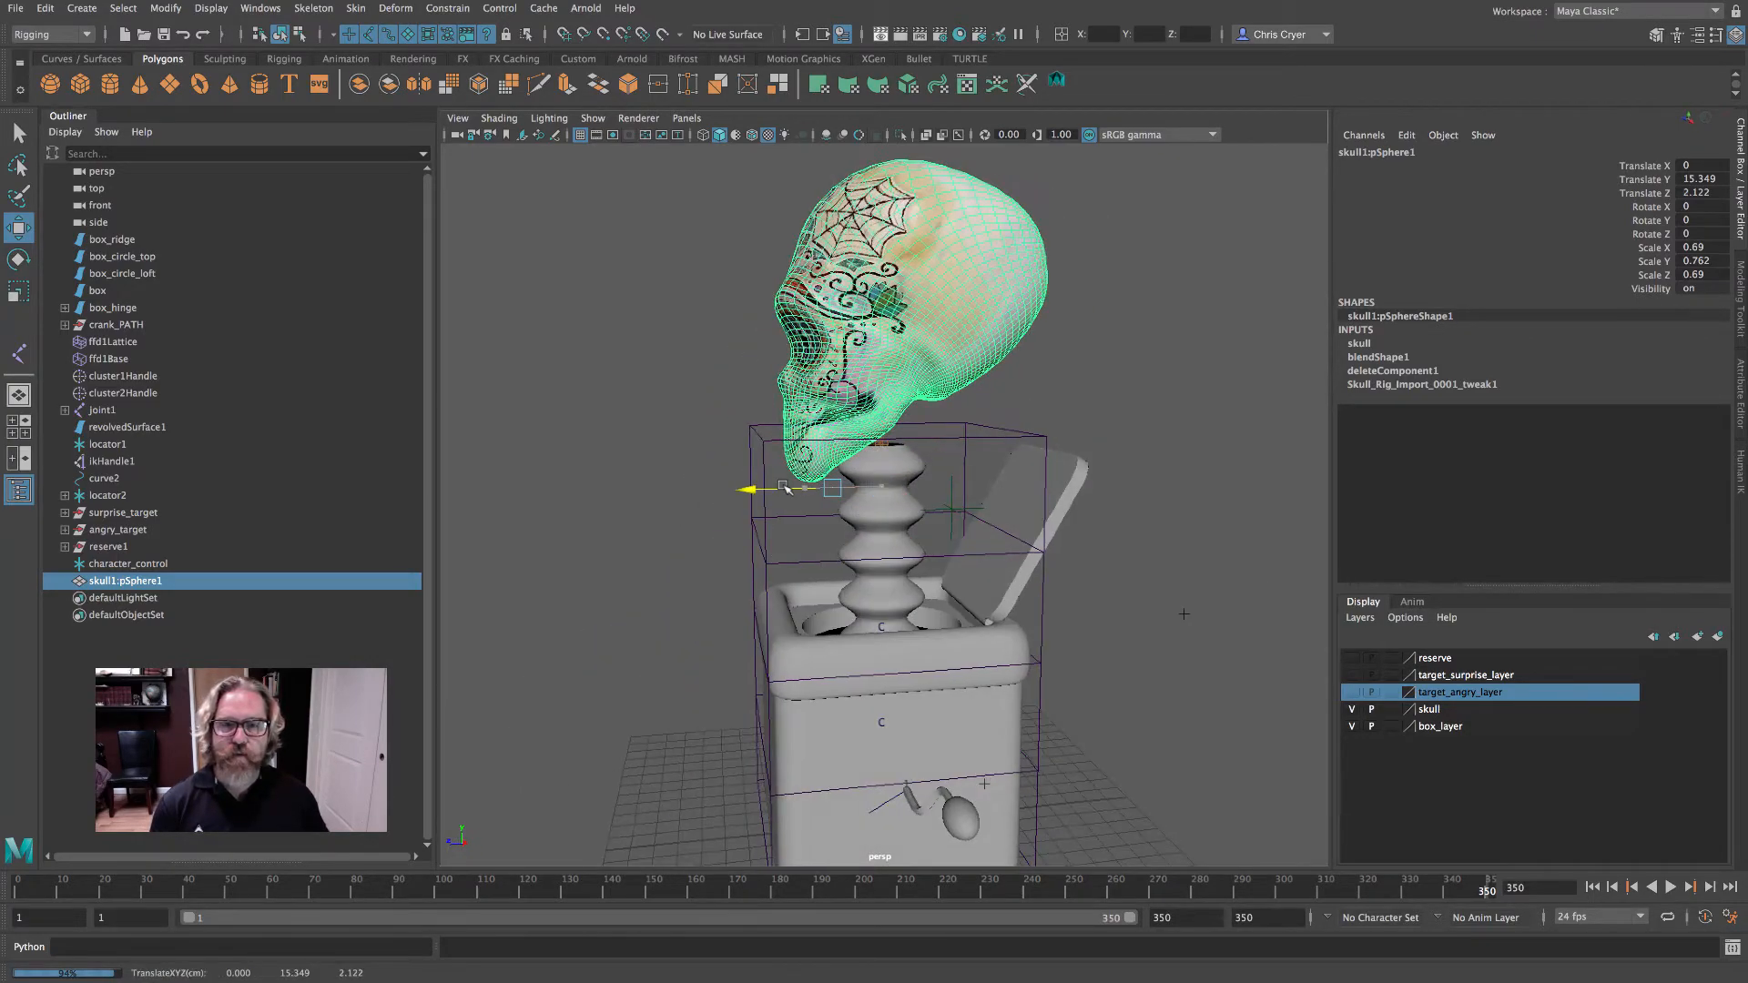
pyautogui.moveTo(831, 433); pyautogui.dragTo(824, 524)
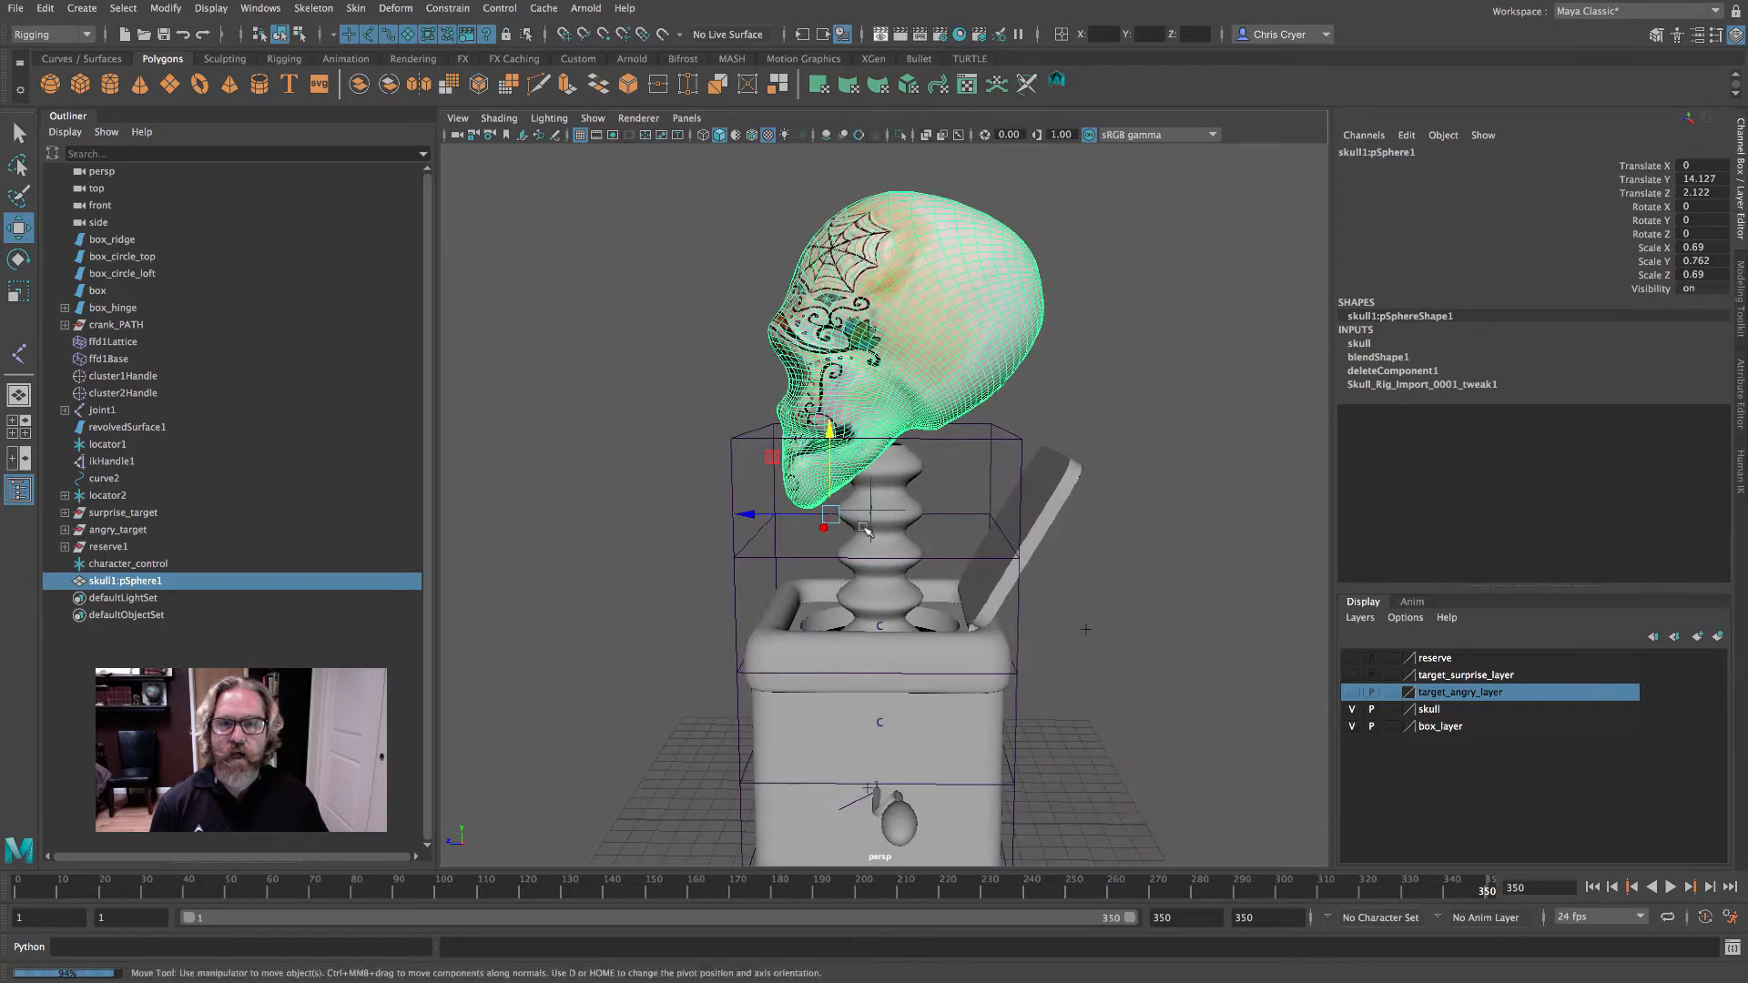
# - Adjust the skull's depth over the neck to about 2.61 in Z
pyautogui.keyDown('alt'); pyautogui.moveTo(824, 523); pyautogui.dragTo(883, 546, button='right'); pyautogui.keyUp('alt')
pyautogui.keyDown('alt'); pyautogui.moveTo(883, 546); pyautogui.dragTo(1003, 554); pyautogui.keyUp('alt')
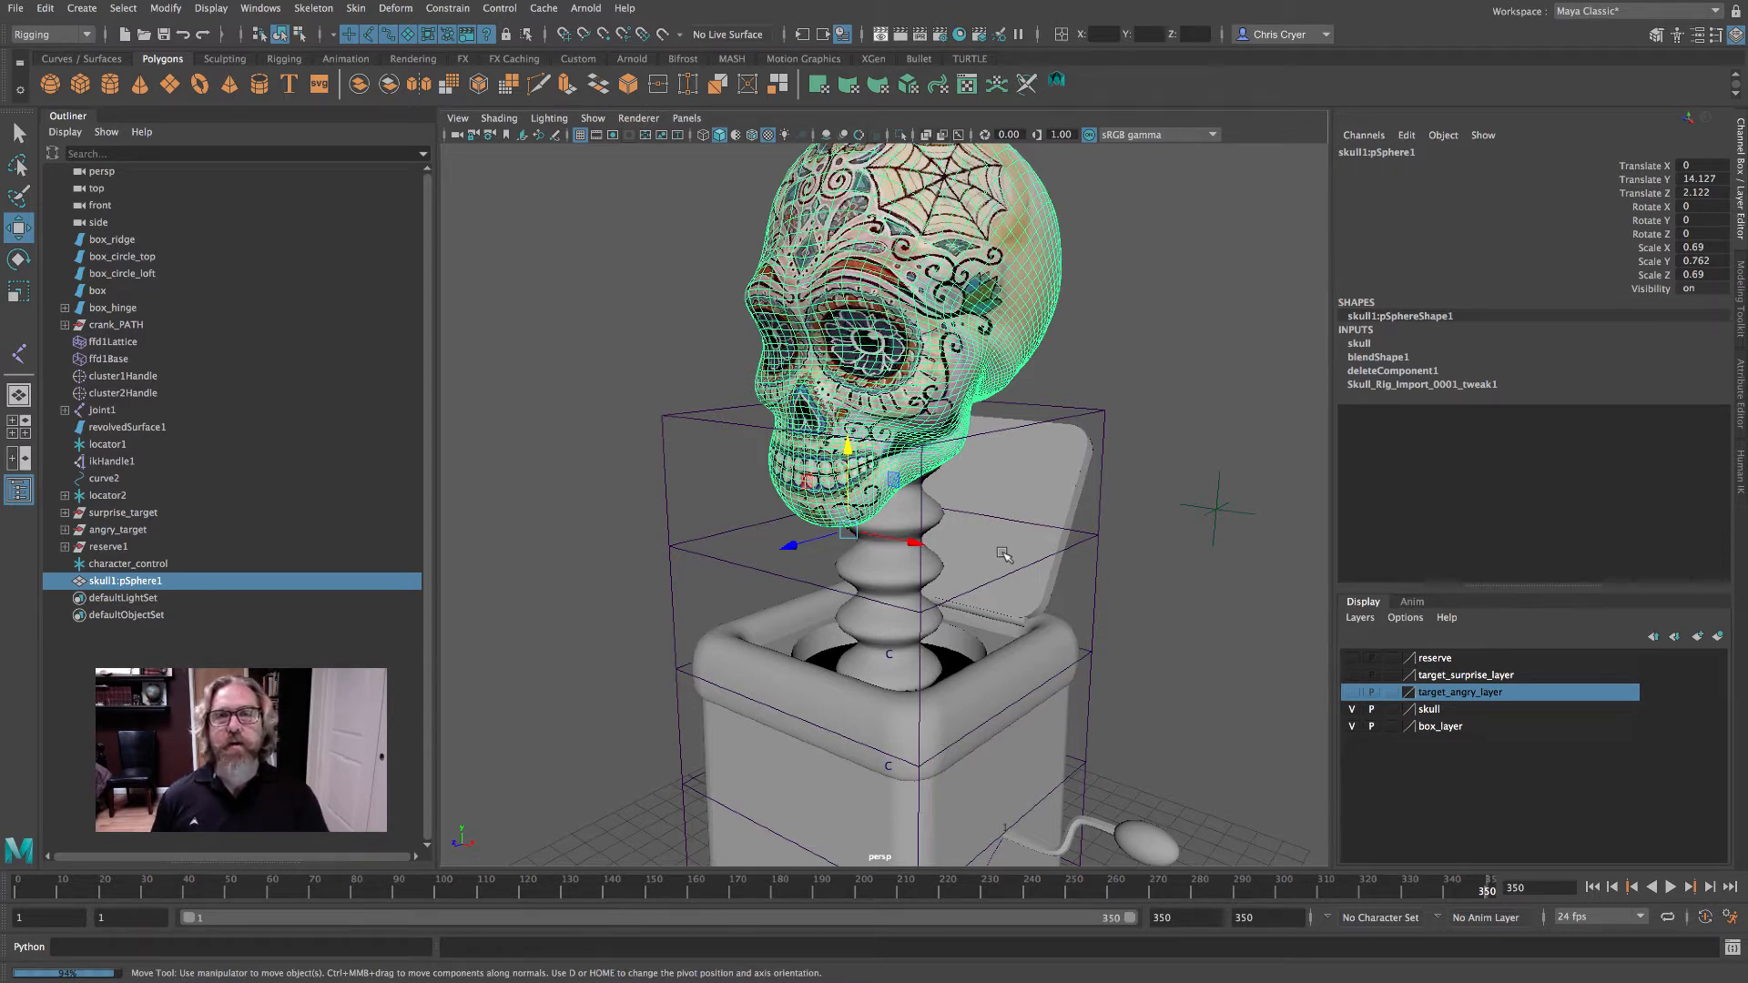
pyautogui.keyDown('alt'); pyautogui.moveTo(1004, 554); pyautogui.dragTo(916, 516); pyautogui.keyUp('alt')
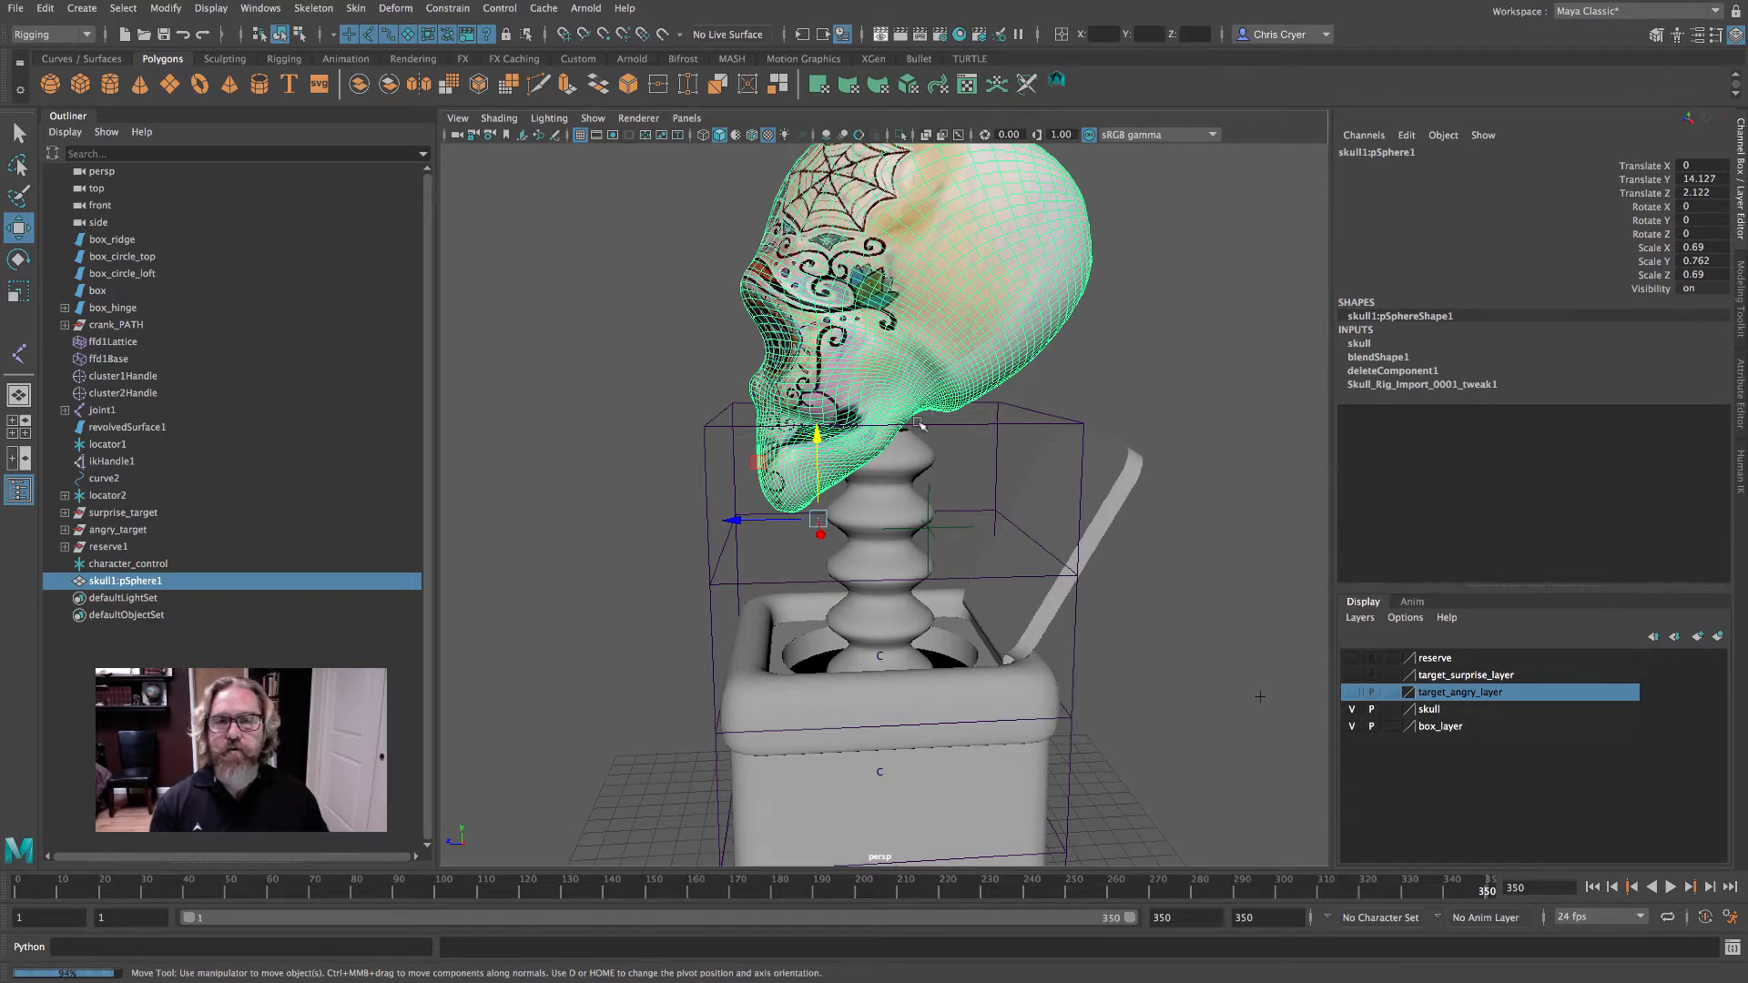
pyautogui.moveTo(785, 519); pyautogui.dragTo(956, 502)
pyautogui.keyDown('alt'); pyautogui.moveTo(965, 503); pyautogui.dragTo(1086, 501, button='right'); pyautogui.keyUp('alt')
pyautogui.keyDown('alt'); pyautogui.moveTo(1087, 501); pyautogui.dragTo(976, 421); pyautogui.keyUp('alt')
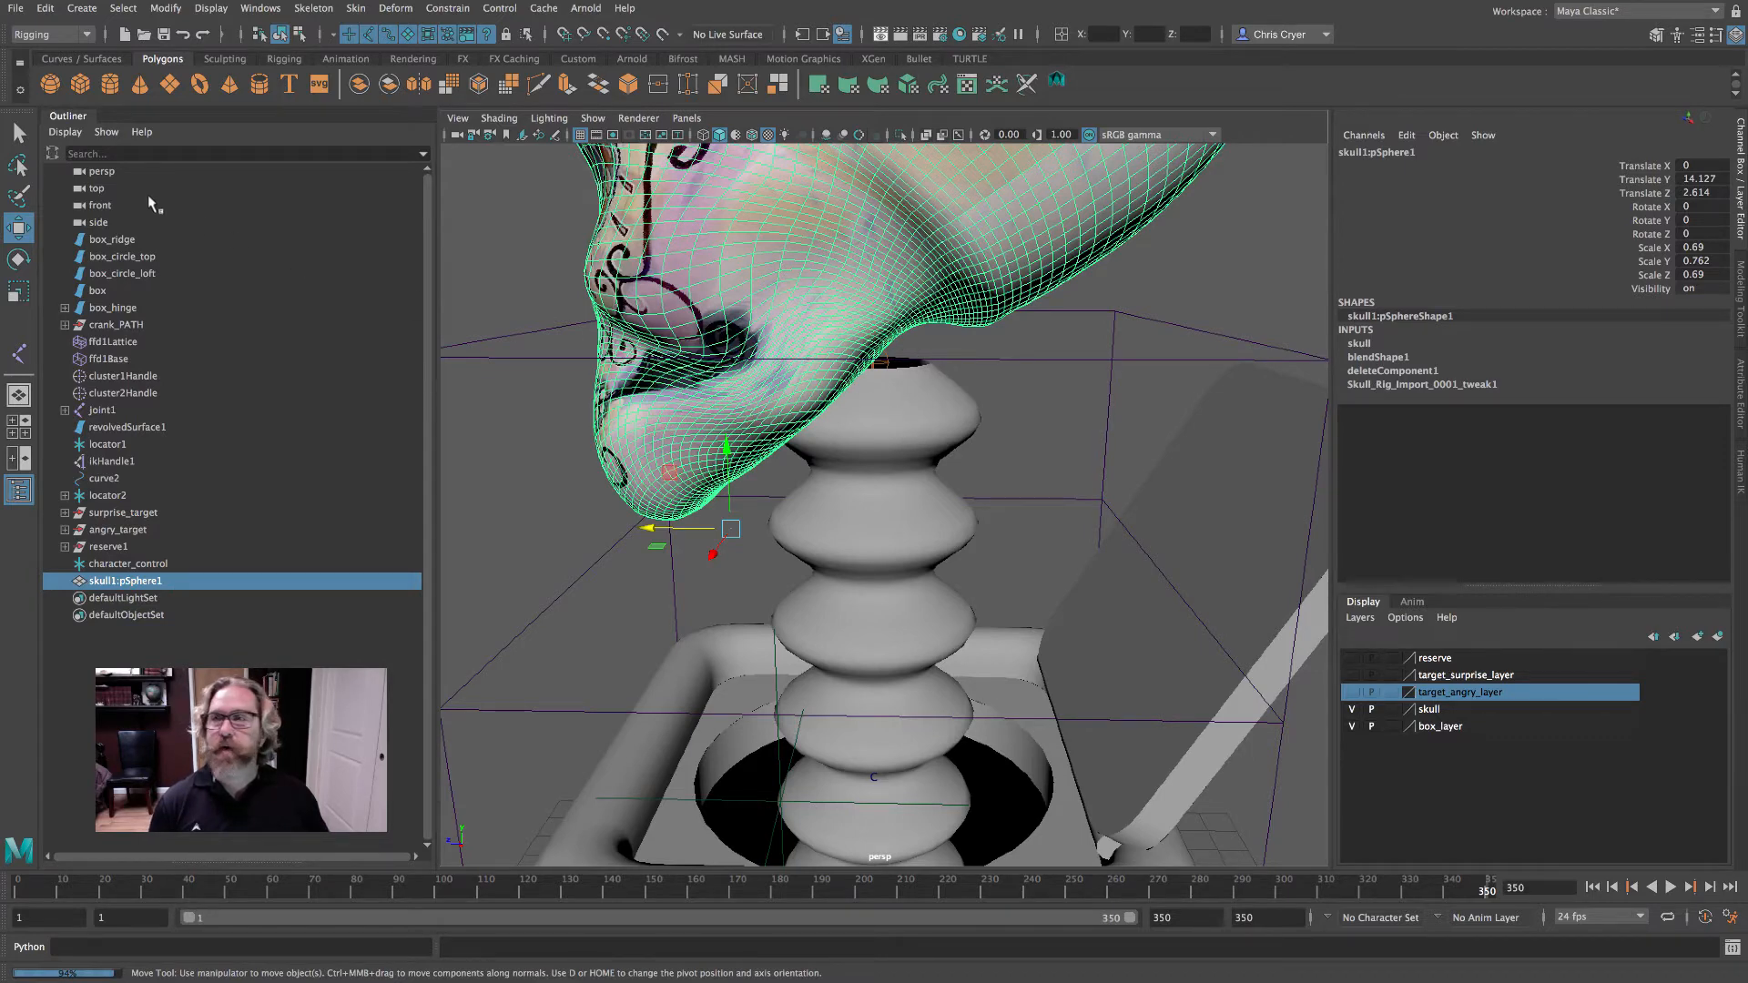
# - Add the neck's top joint to the skull selection, isolate both in the viewport, and clear the selection
pyautogui.press('q')
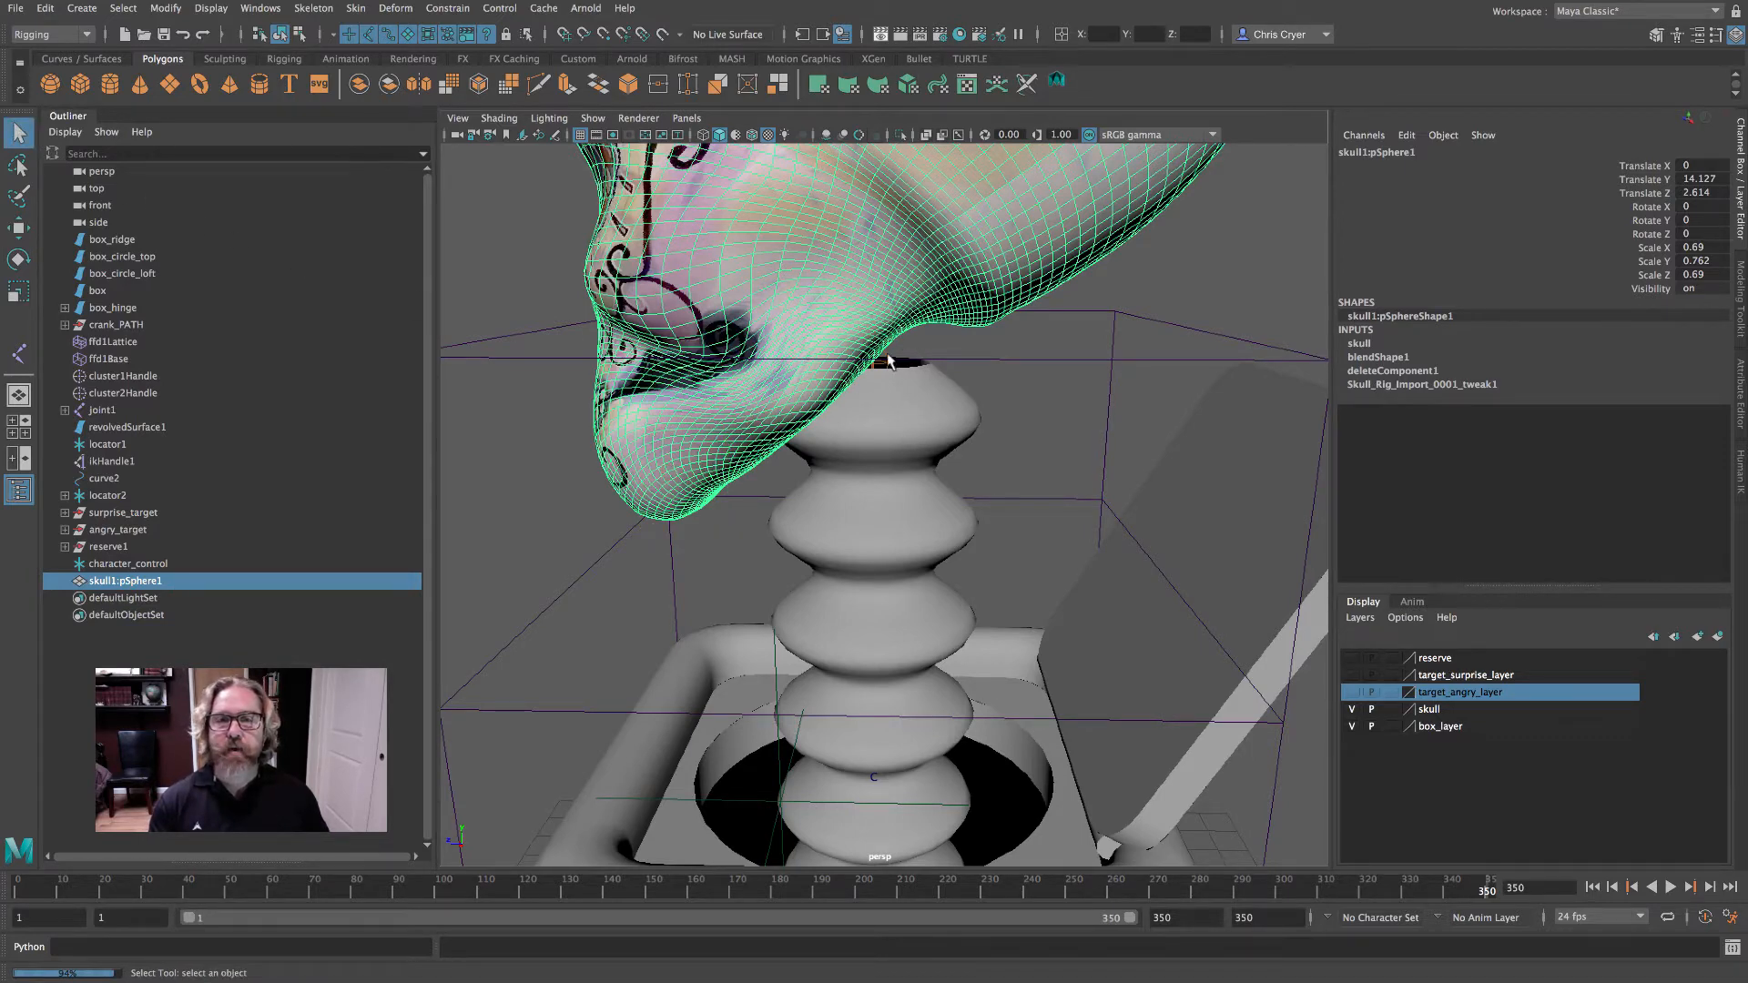
pyautogui.click(885, 363)
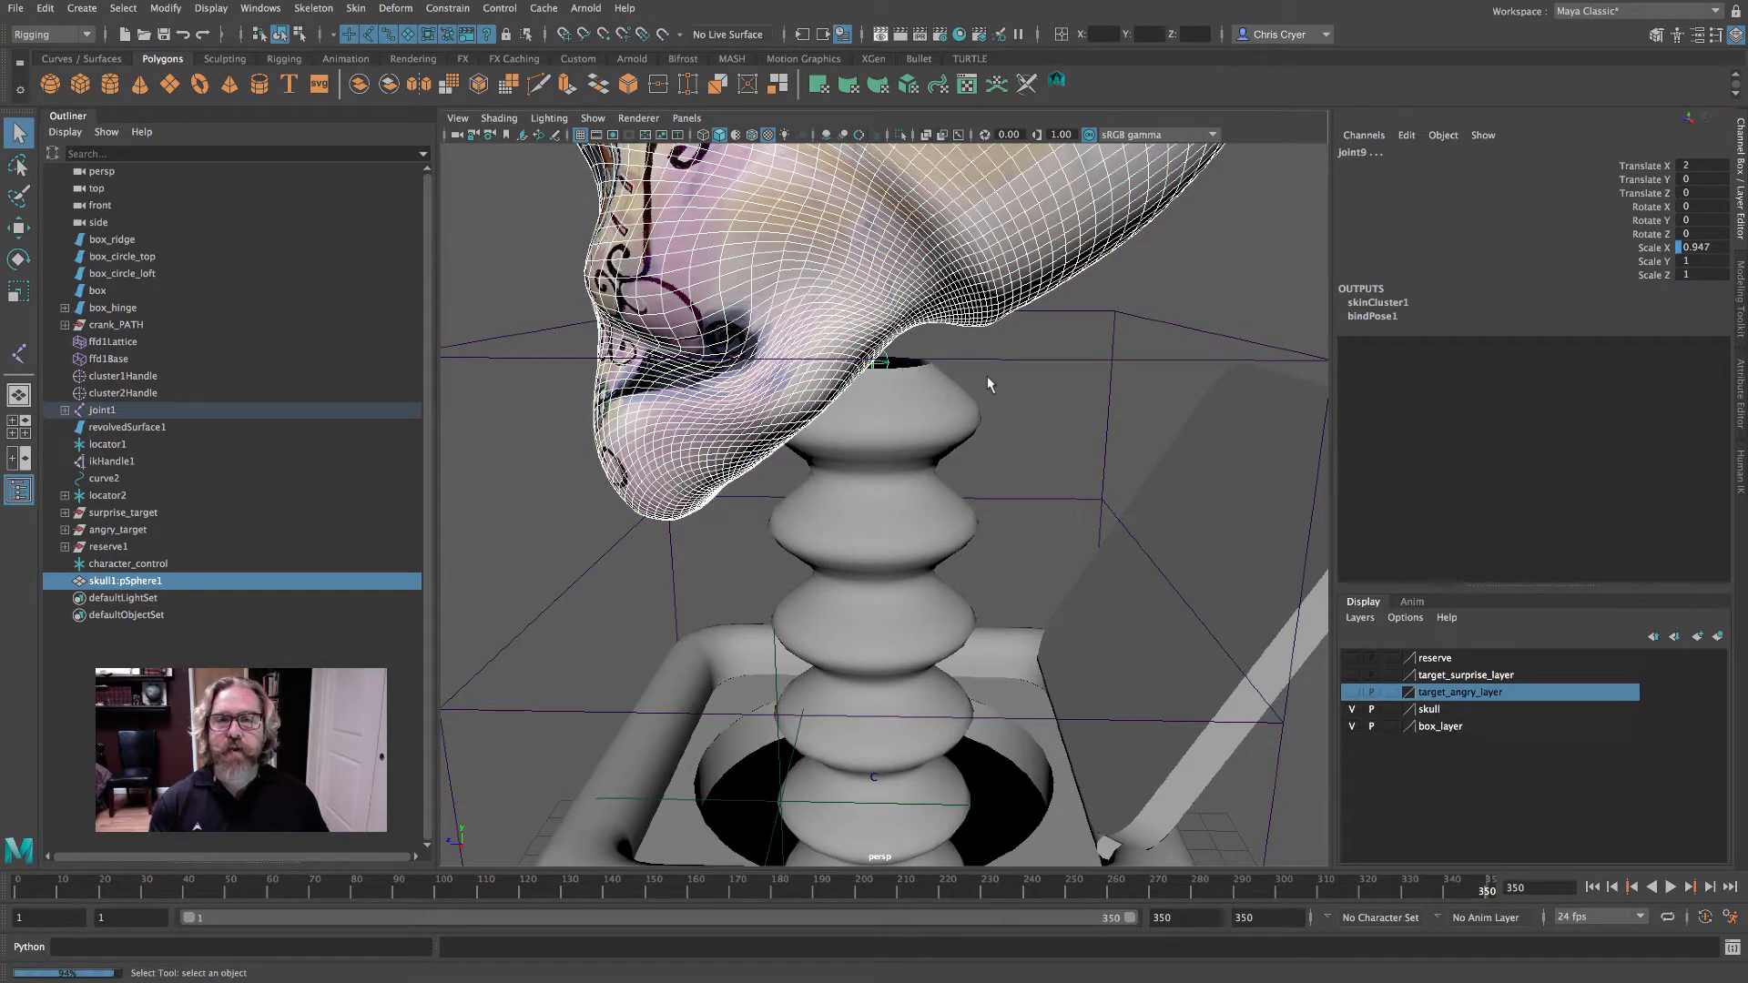
pyautogui.click(900, 135)
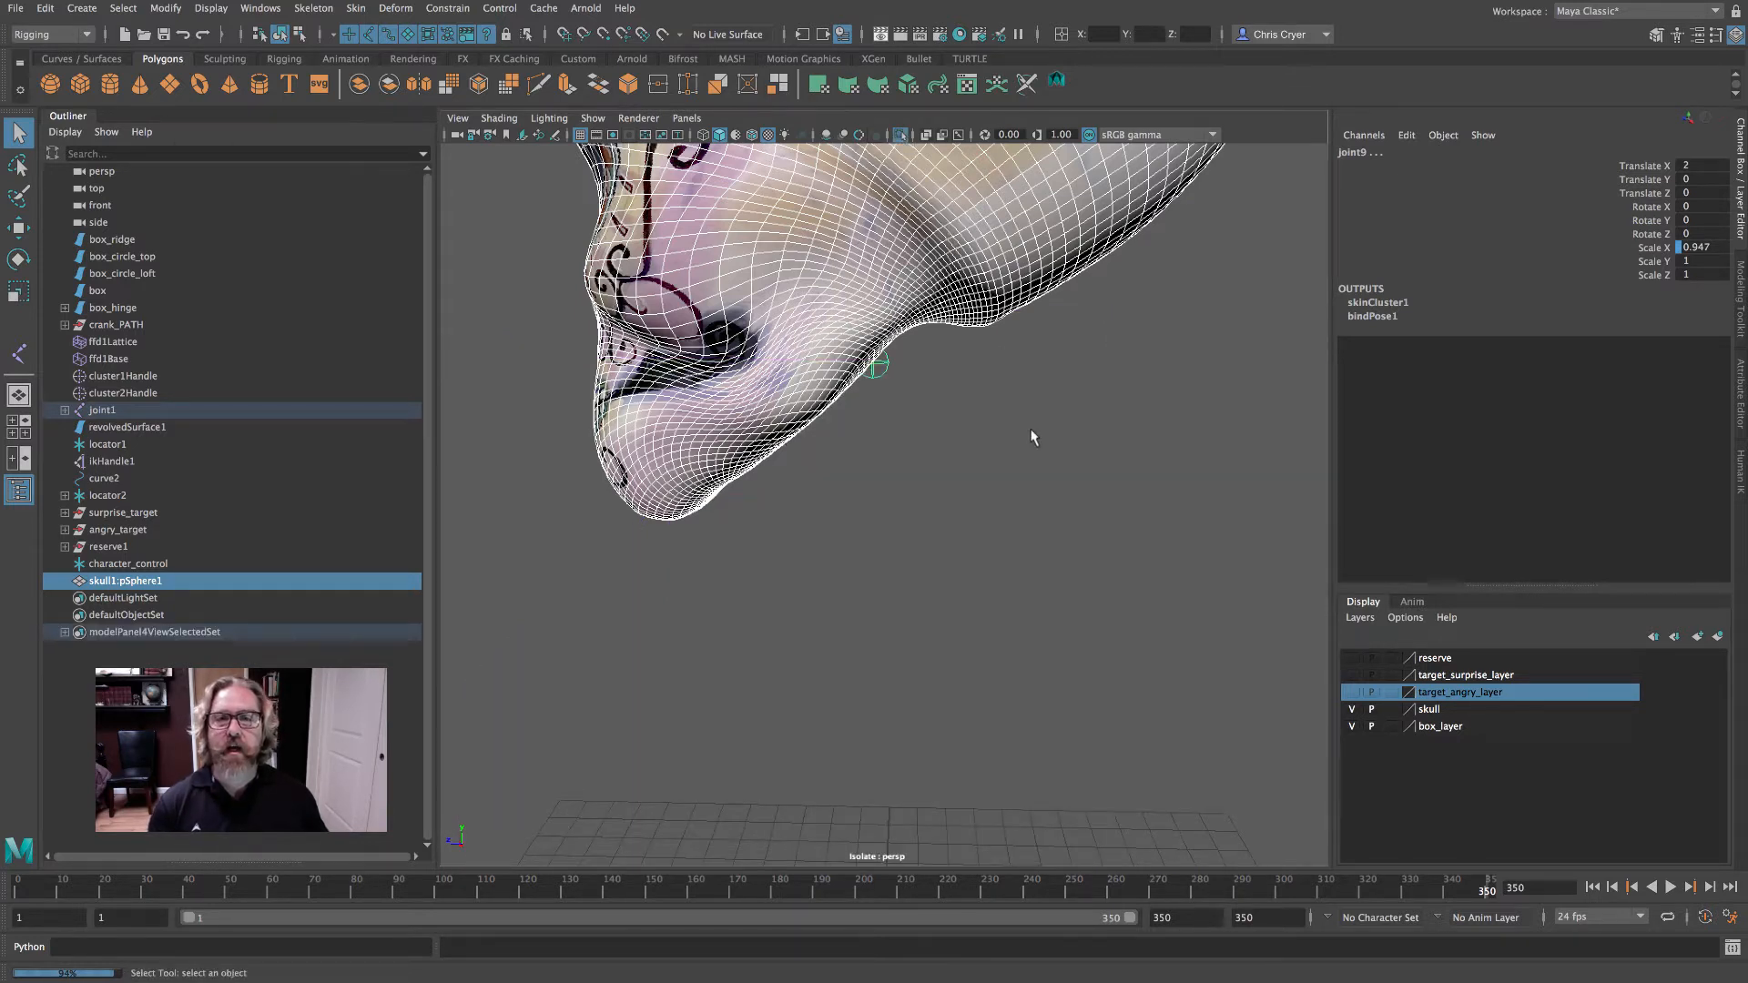
pyautogui.click(1034, 437)
pyautogui.moveTo(1034, 438)
pyautogui.keyDown('alt'); pyautogui.mouseDown()
pyautogui.moveTo(992, 444)
pyautogui.moveTo(1014, 425)
pyautogui.mouseUp(); pyautogui.keyUp('alt')
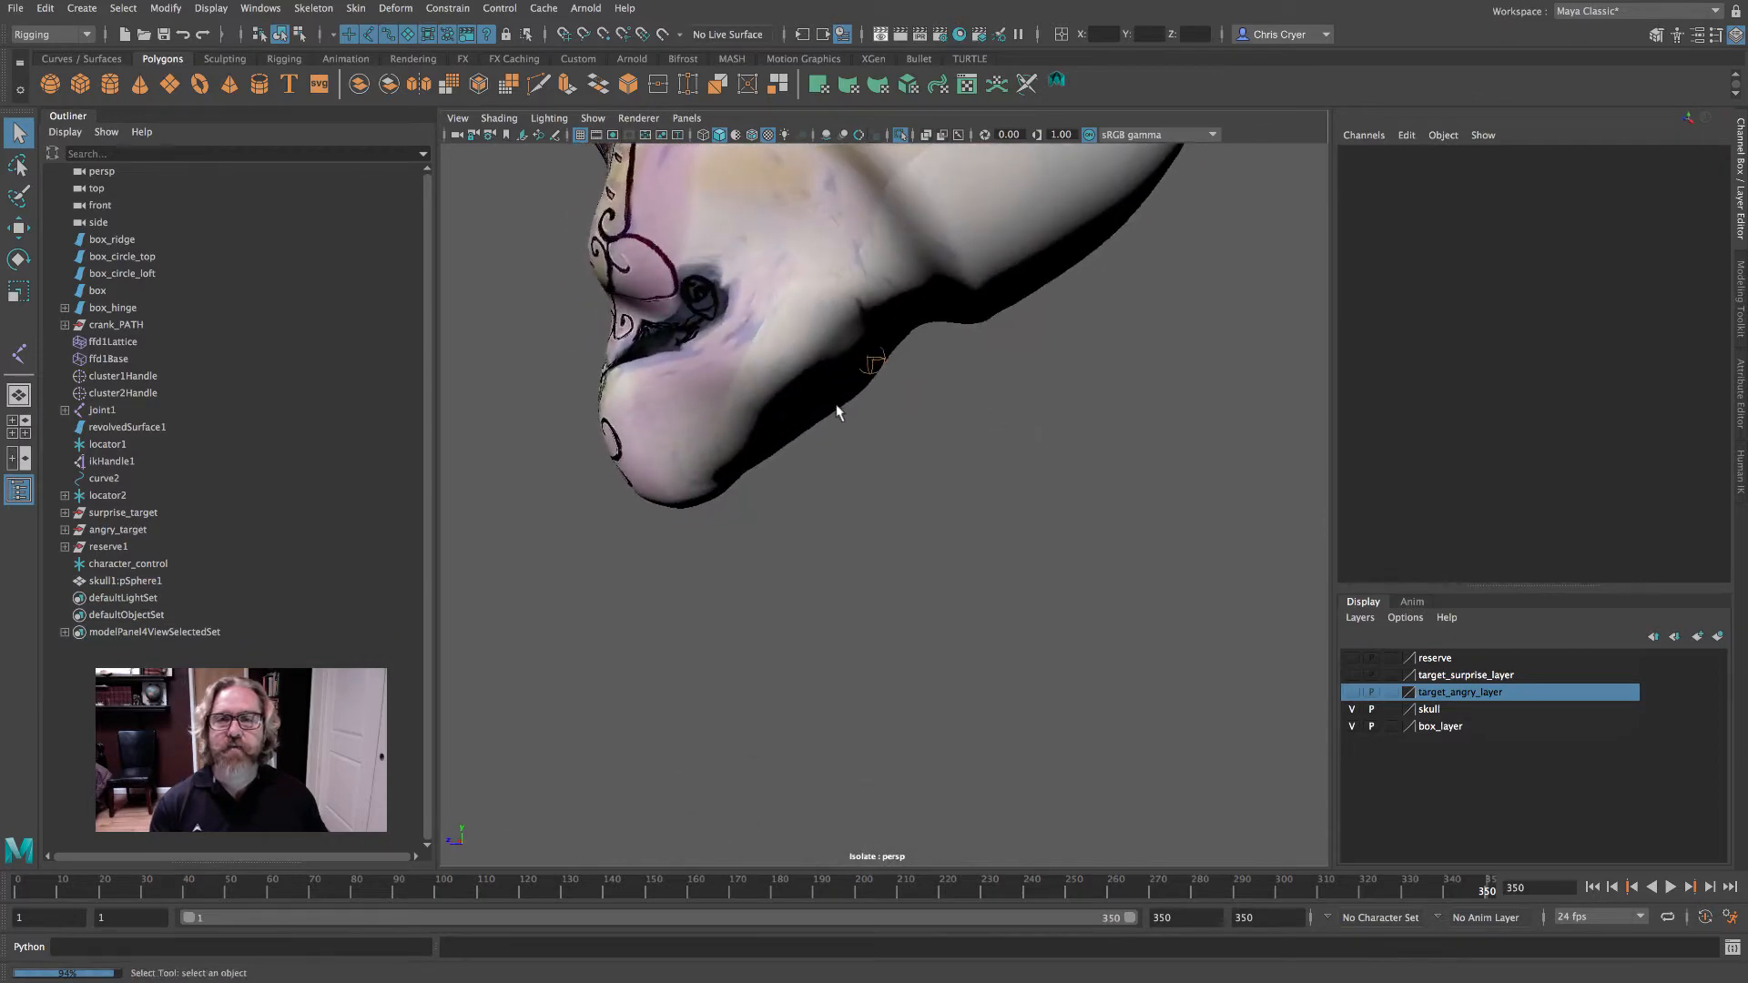
# - Select the isolated skull and enable pivot editing with the Move tool
pyautogui.click(837, 413)
pyautogui.press('w')
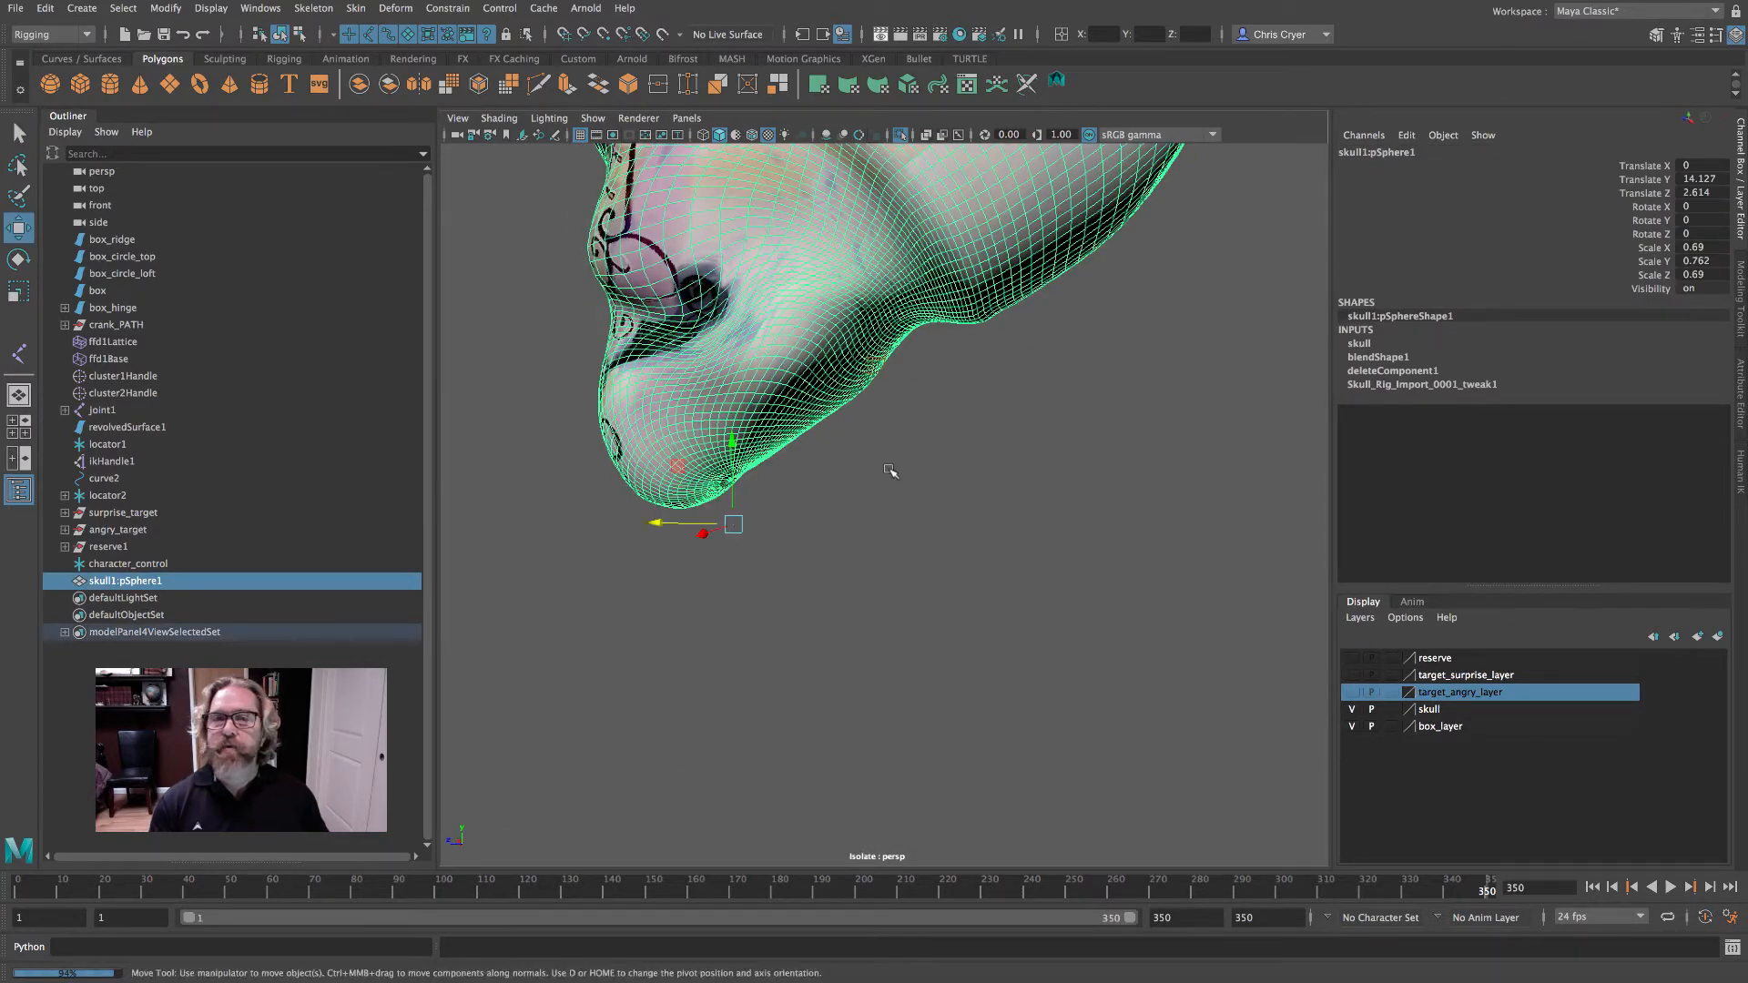
pyautogui.keyDown('alt'); pyautogui.moveTo(888, 469); pyautogui.dragTo(906, 472); pyautogui.keyUp('alt')
pyautogui.press('d')
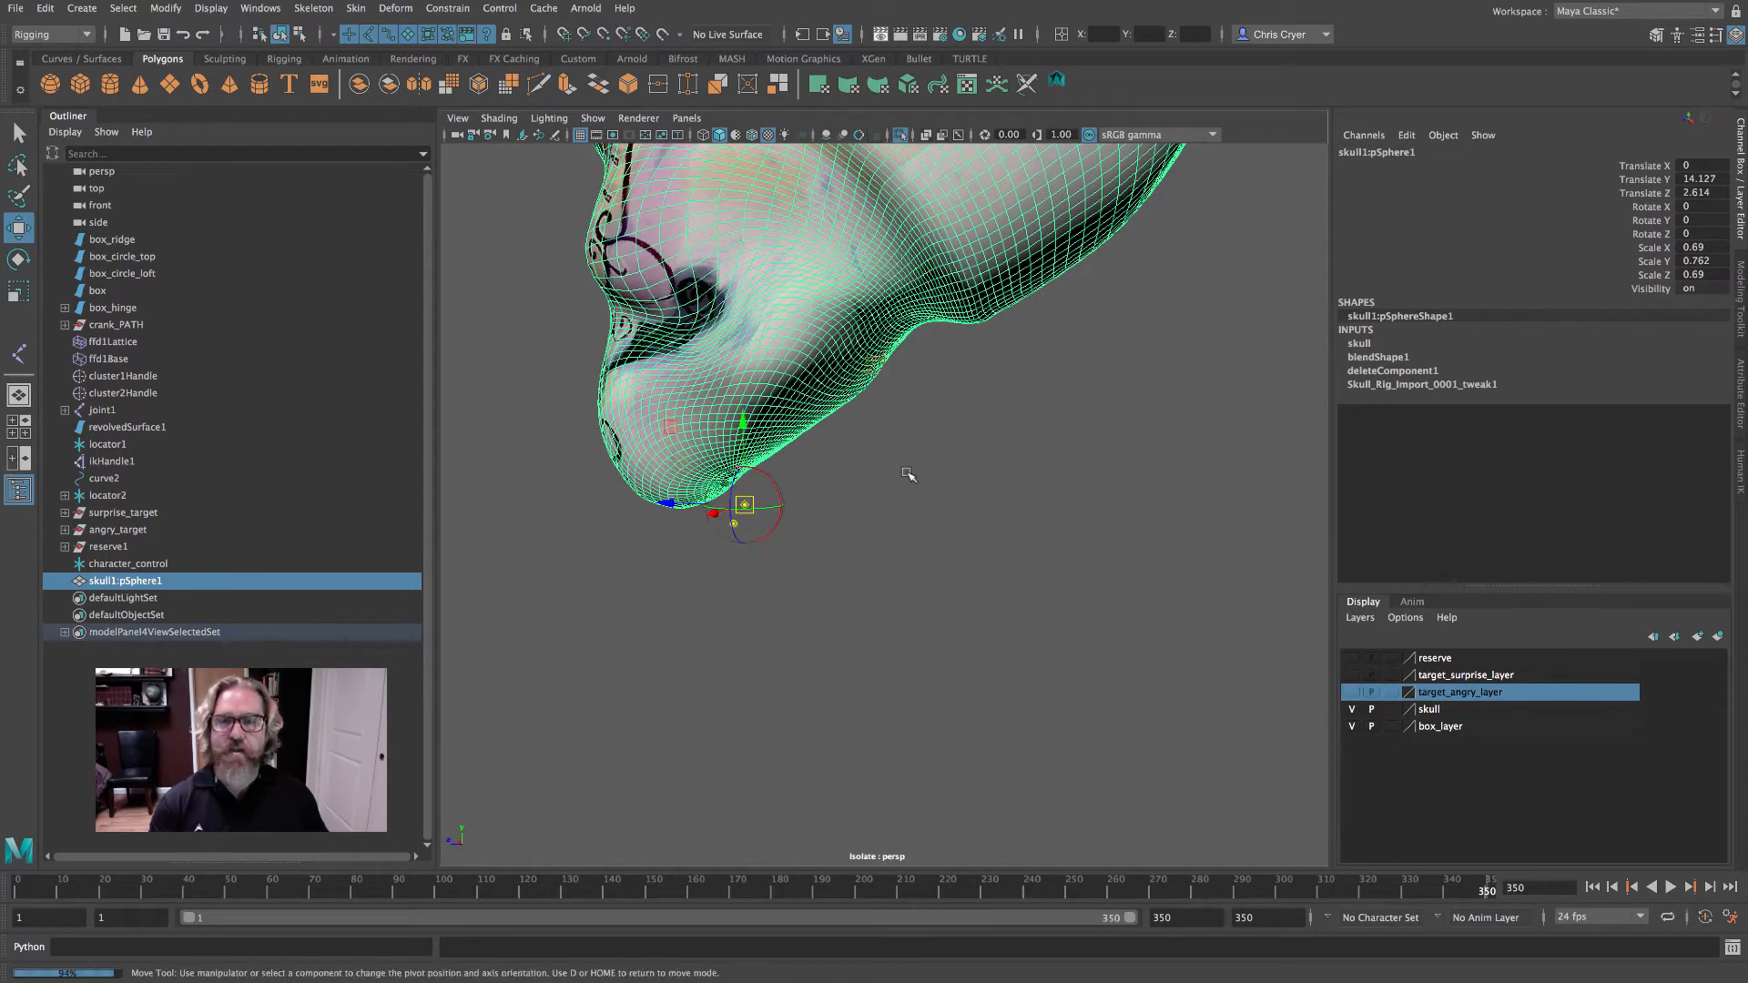
pyautogui.keyDown('alt'); pyautogui.moveTo(939, 467); pyautogui.dragTo(968, 447); pyautogui.keyUp('alt')
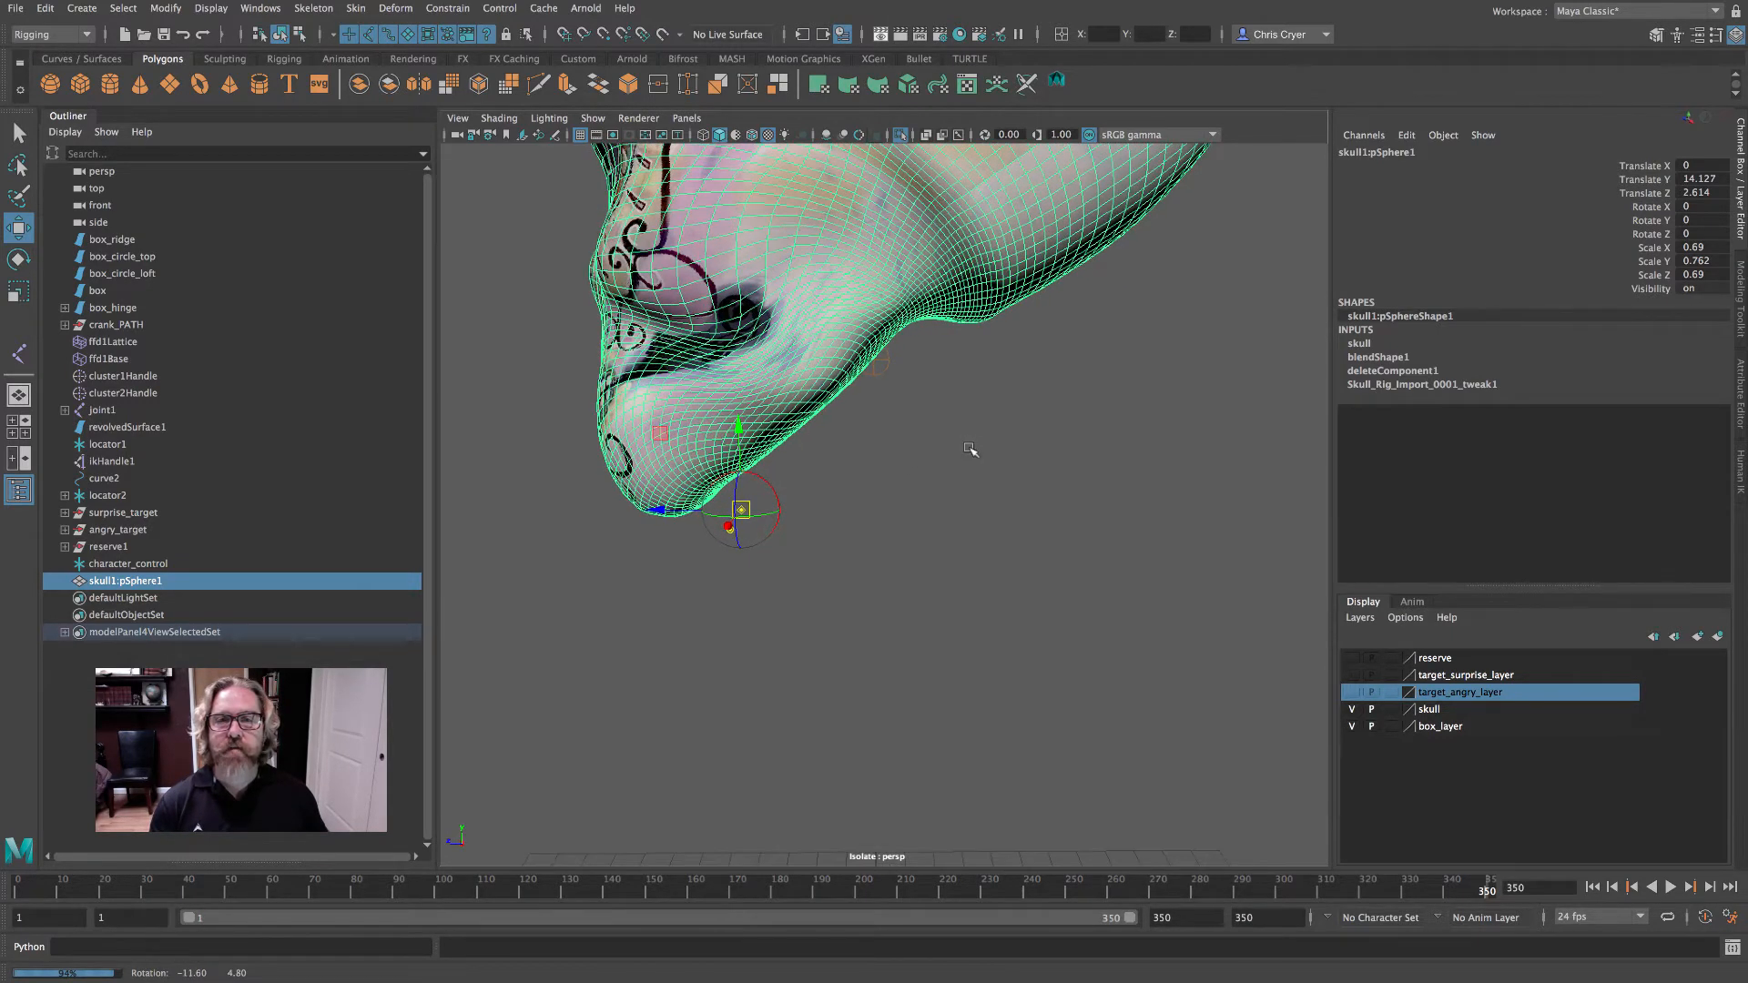
# - Try to point-snap the skull's pivot to the neck's top joint, and undo the pivot move
pyautogui.press('v')
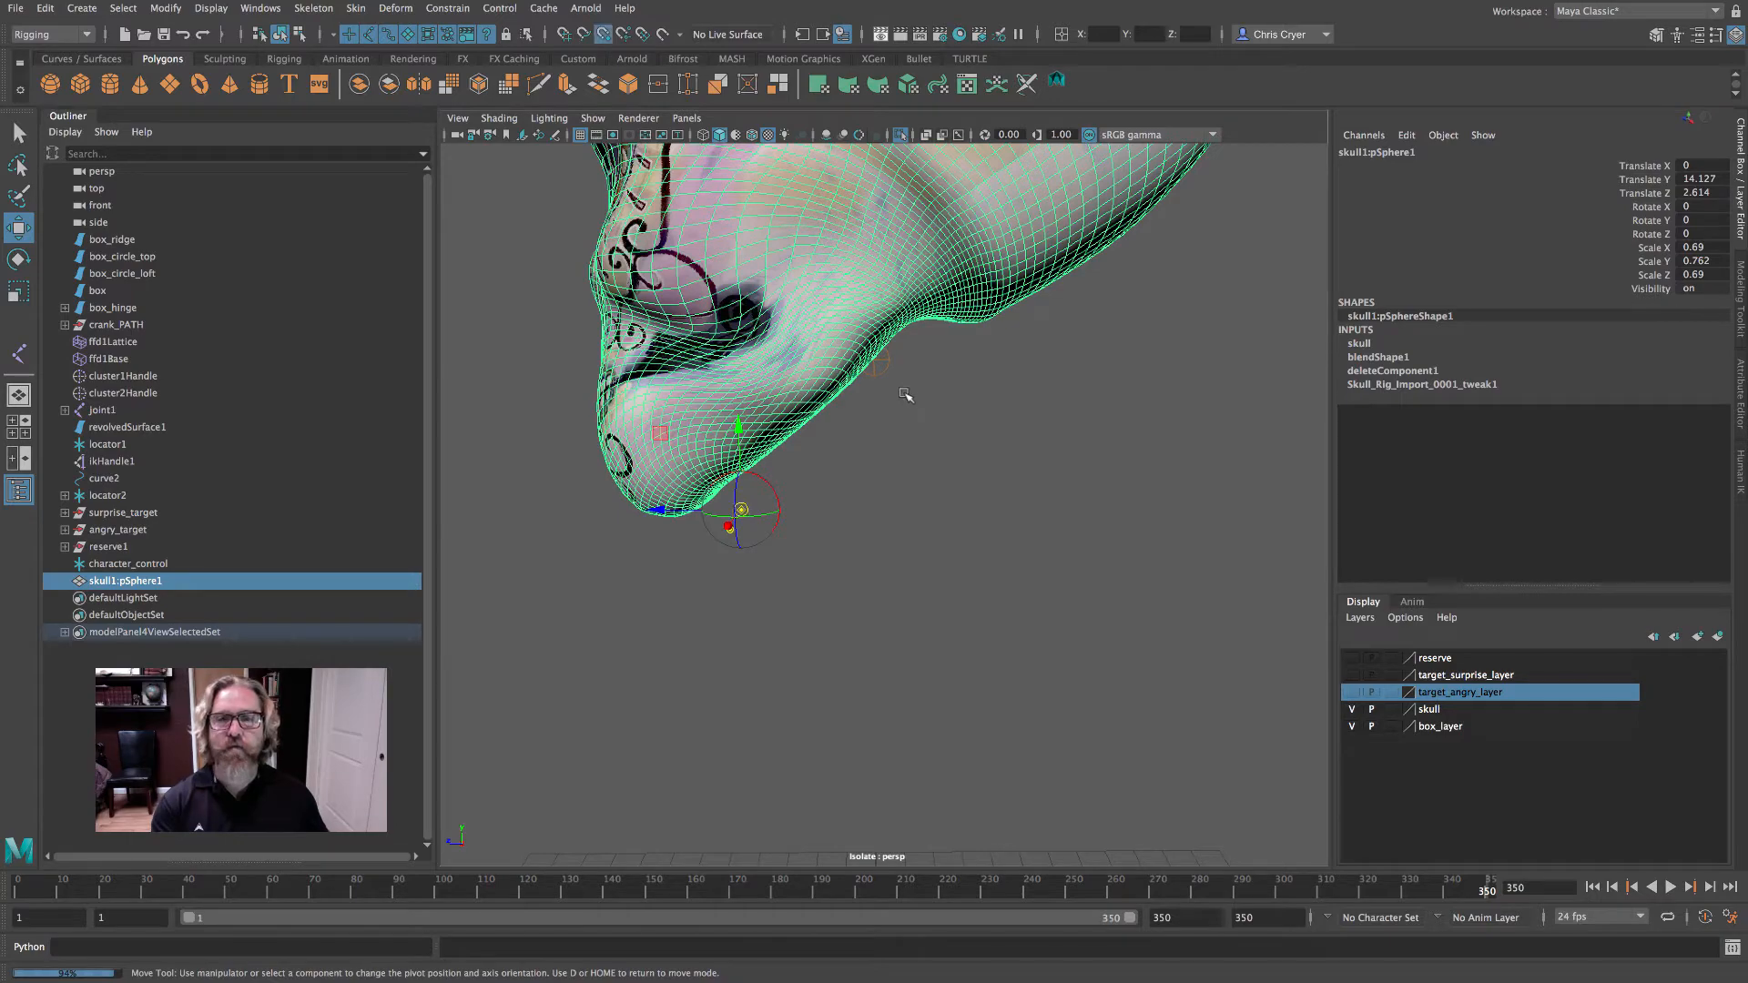
pyautogui.moveTo(907, 394); pyautogui.dragTo(890, 373, button='middle')
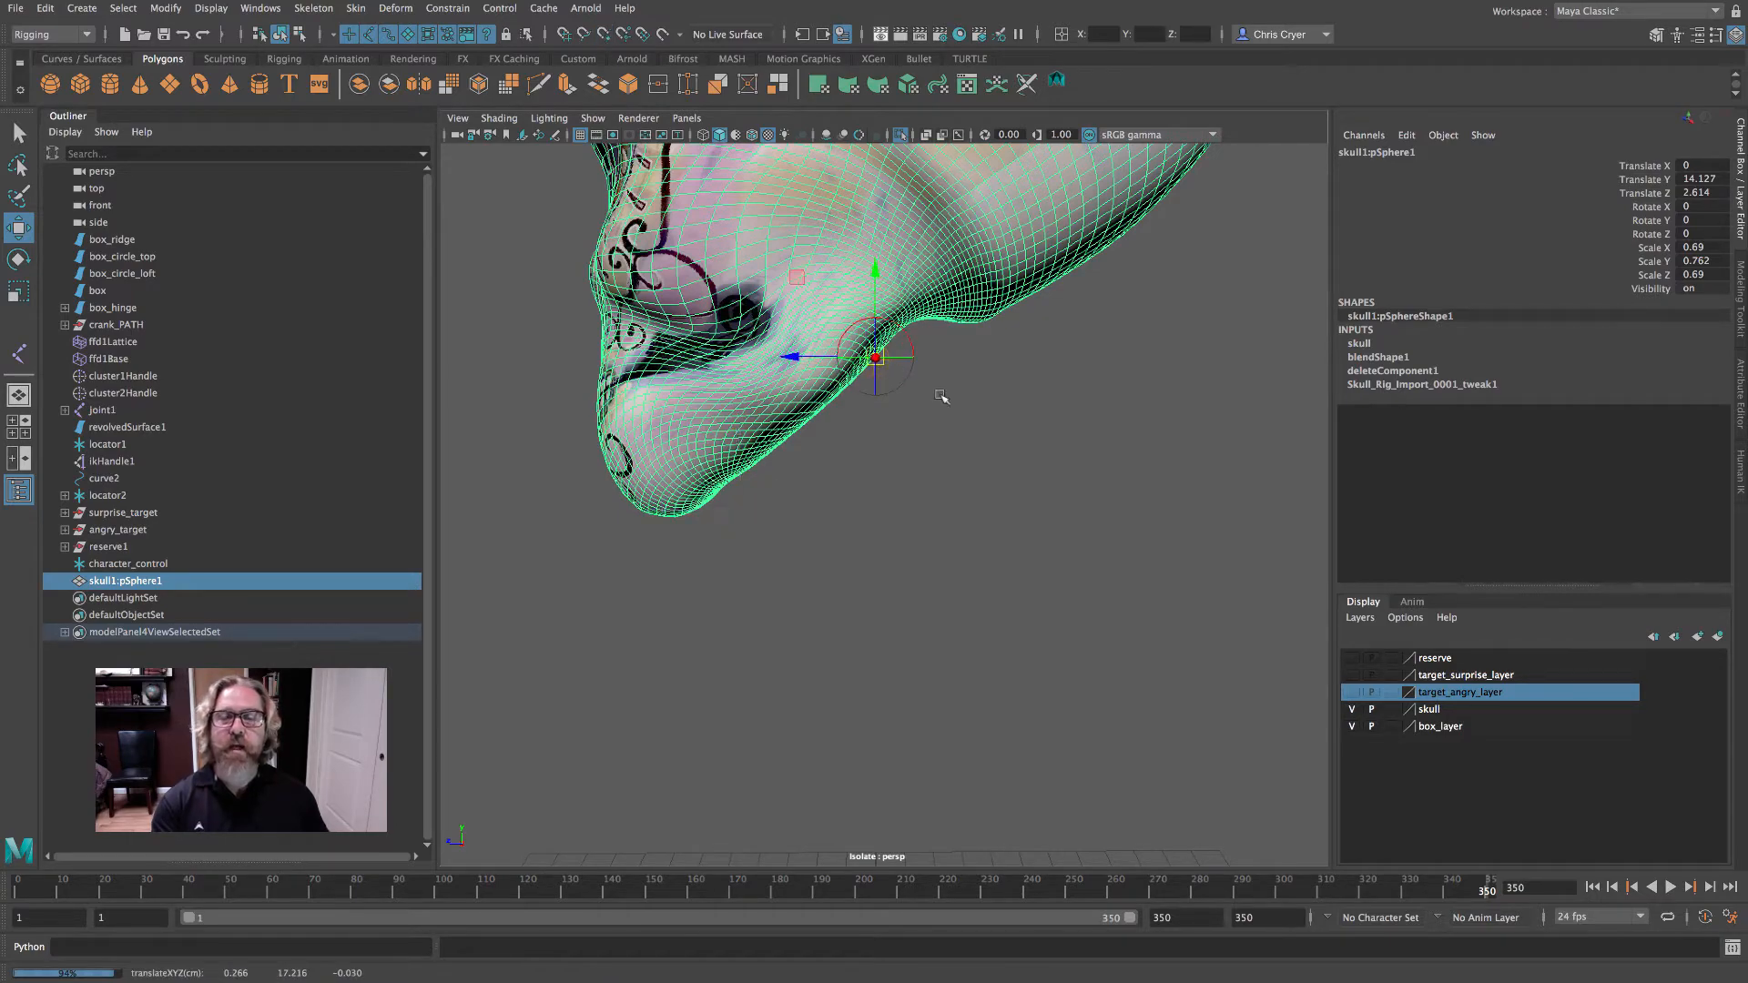
pyautogui.moveTo(942, 396)
pyautogui.keyDown('alt'); pyautogui.mouseDown()
pyautogui.moveTo(926, 419)
pyautogui.moveTo(956, 417)
pyautogui.mouseUp(); pyautogui.keyUp('alt')
pyautogui.hotkey('ctrl', 'z')
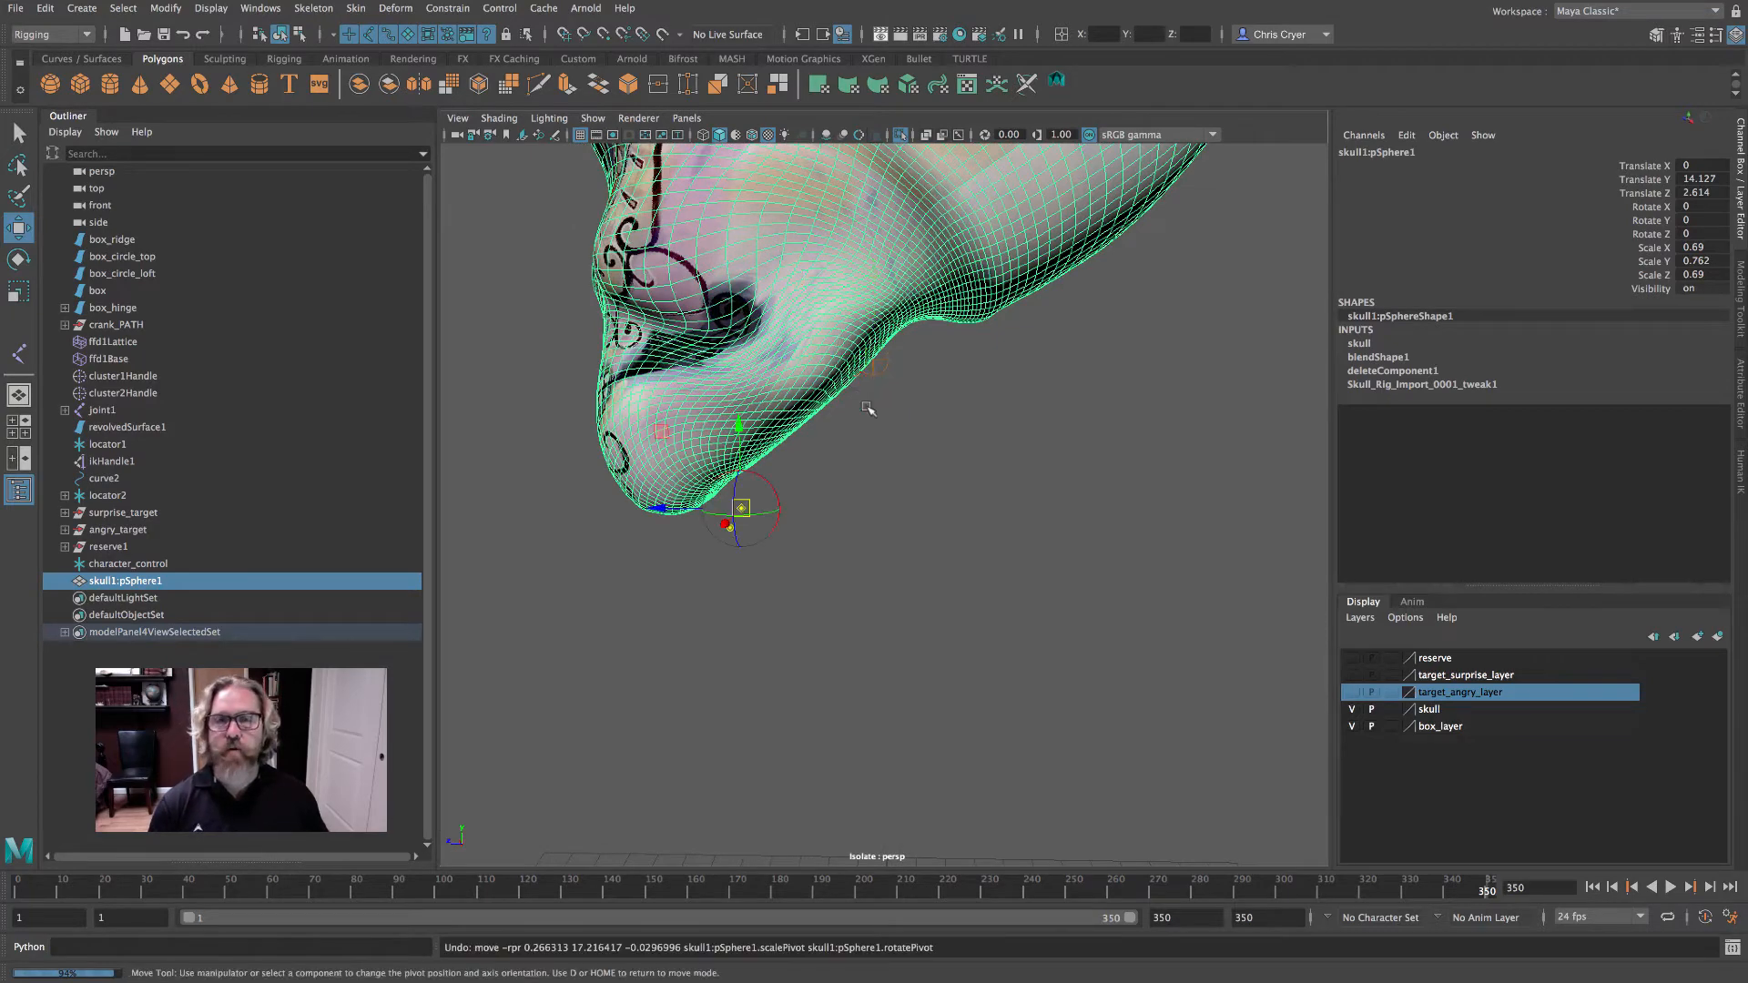
# - Hide polygons in the isolated viewport to leave only the joint and the skull's pivot manipulator
pyautogui.click(593, 119)
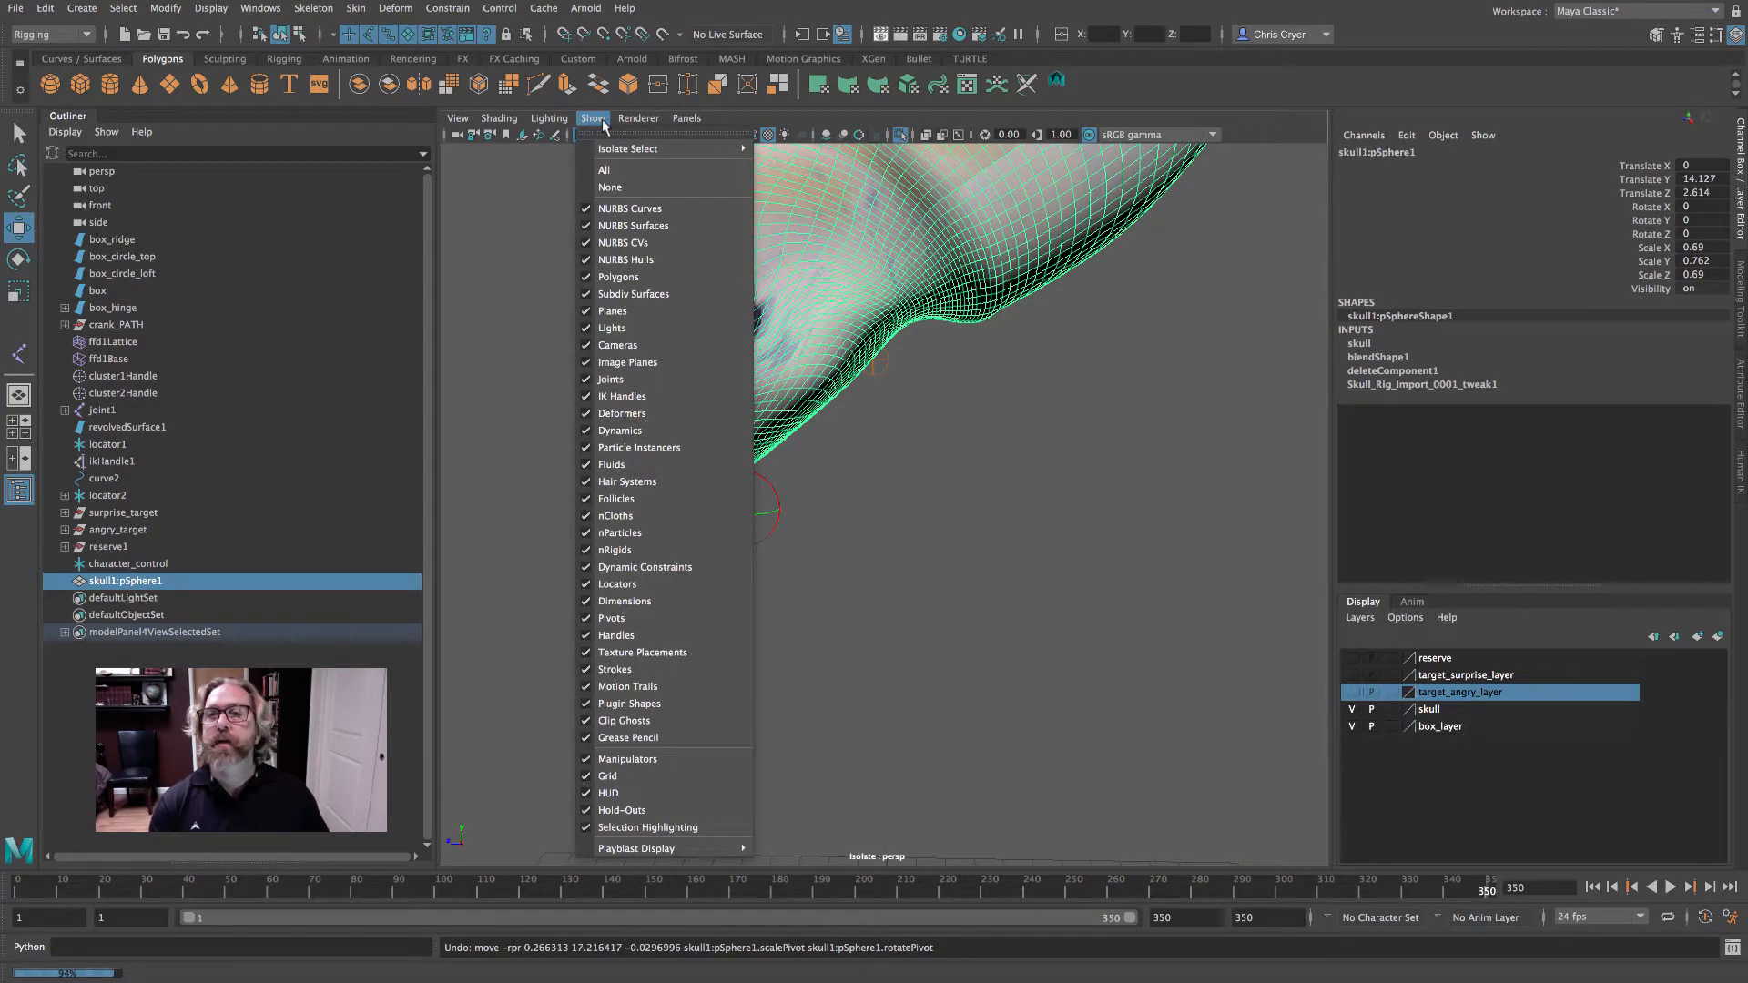
pyautogui.click(618, 277)
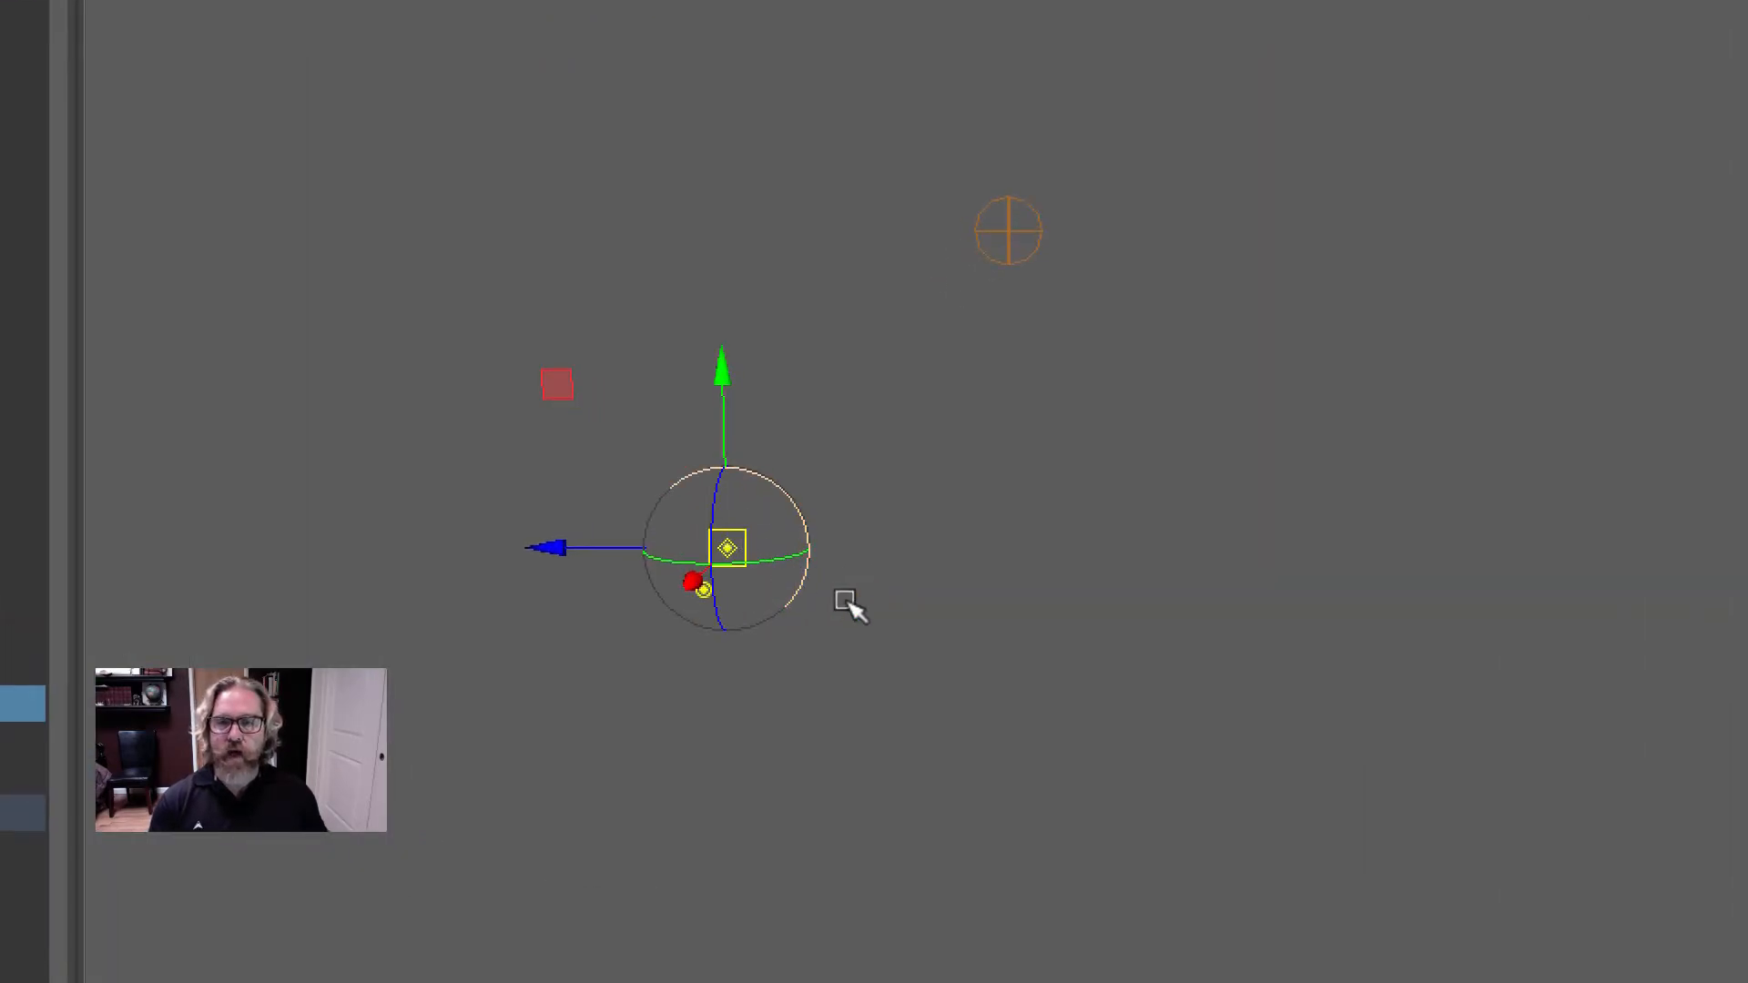
pyautogui.moveTo(1091, 559)
pyautogui.keyDown('alt'); pyautogui.mouseDown()
pyautogui.moveTo(926, 579)
pyautogui.moveTo(1074, 548)
pyautogui.mouseUp(); pyautogui.keyUp('alt')
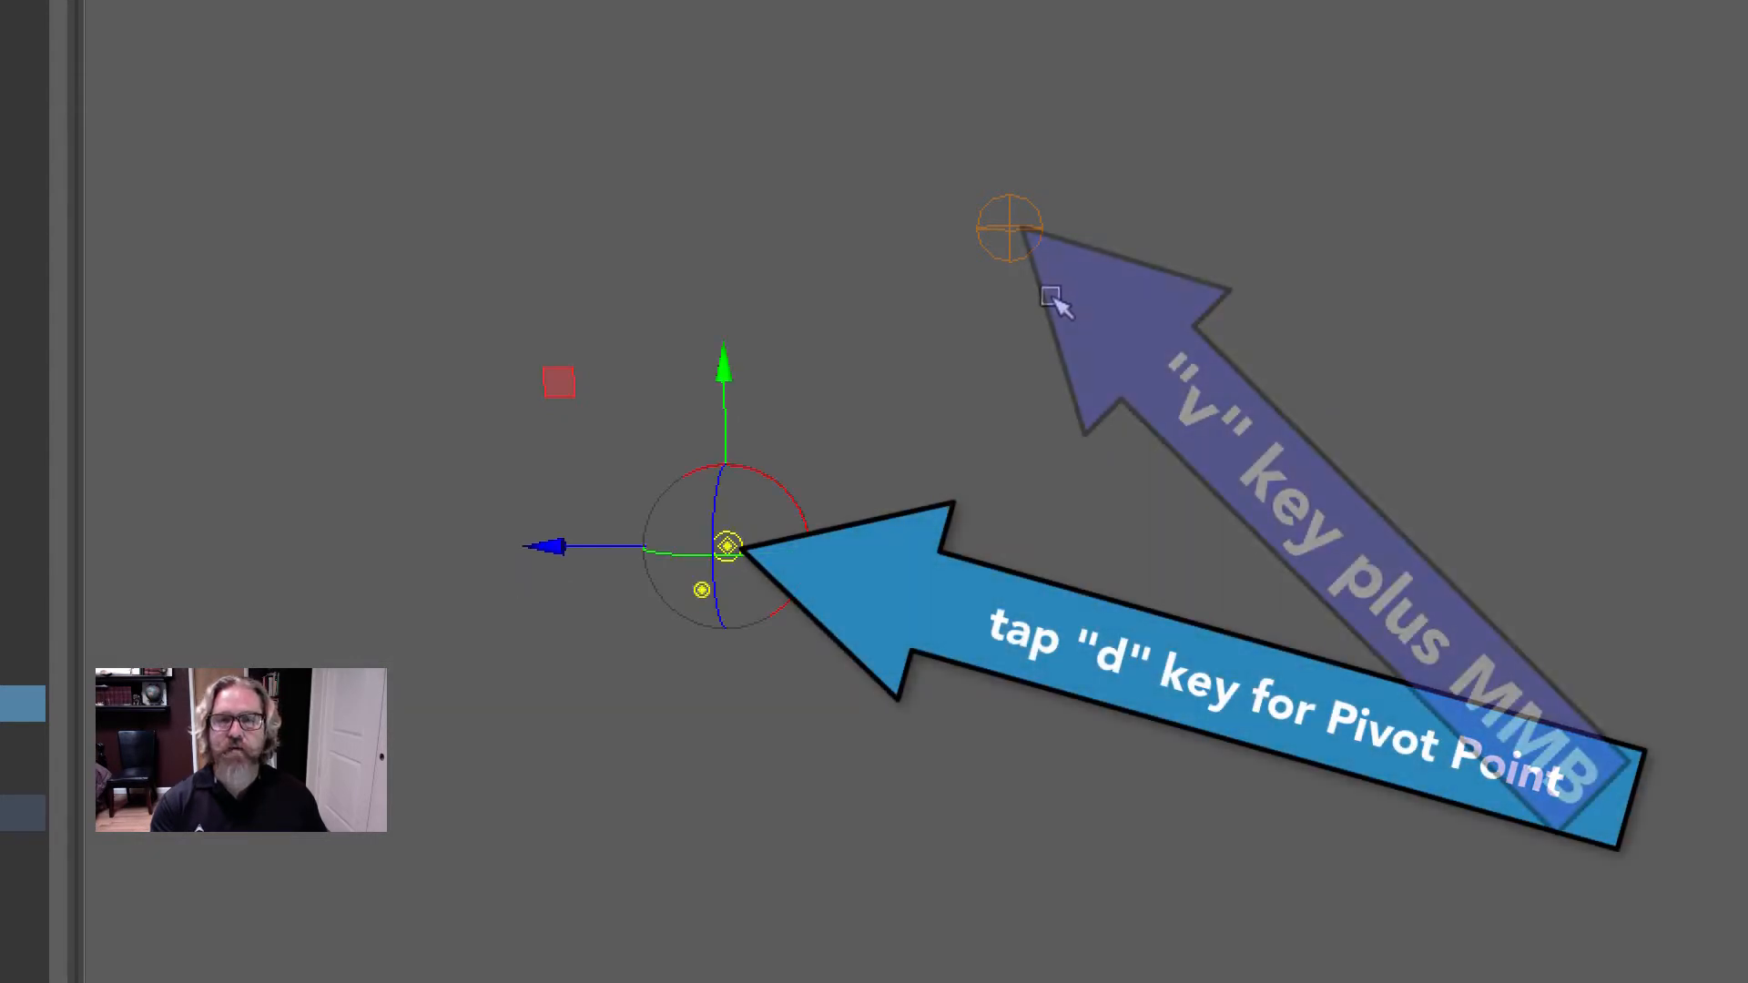
# - Point-snap the skull's pivot onto the neck's top joint, leave pivot editing, and show polygons in the viewport again
pyautogui.press('v')
pyautogui.middleClick(1013, 231)
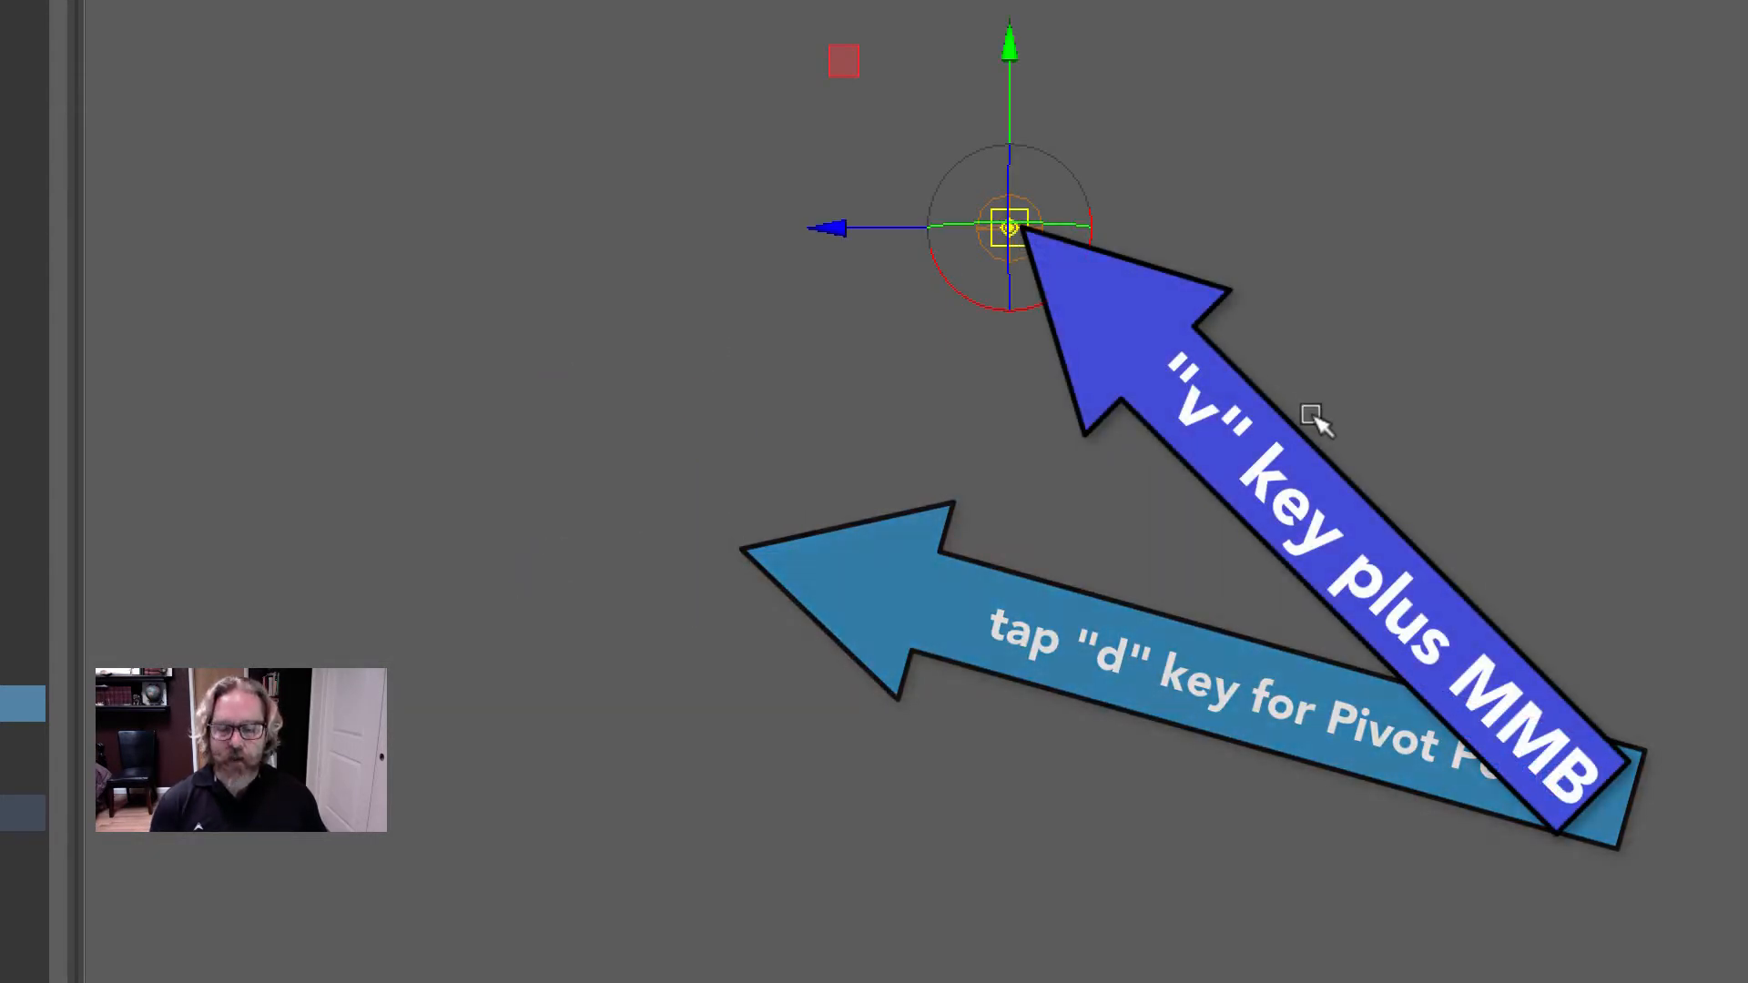
pyautogui.press('d')
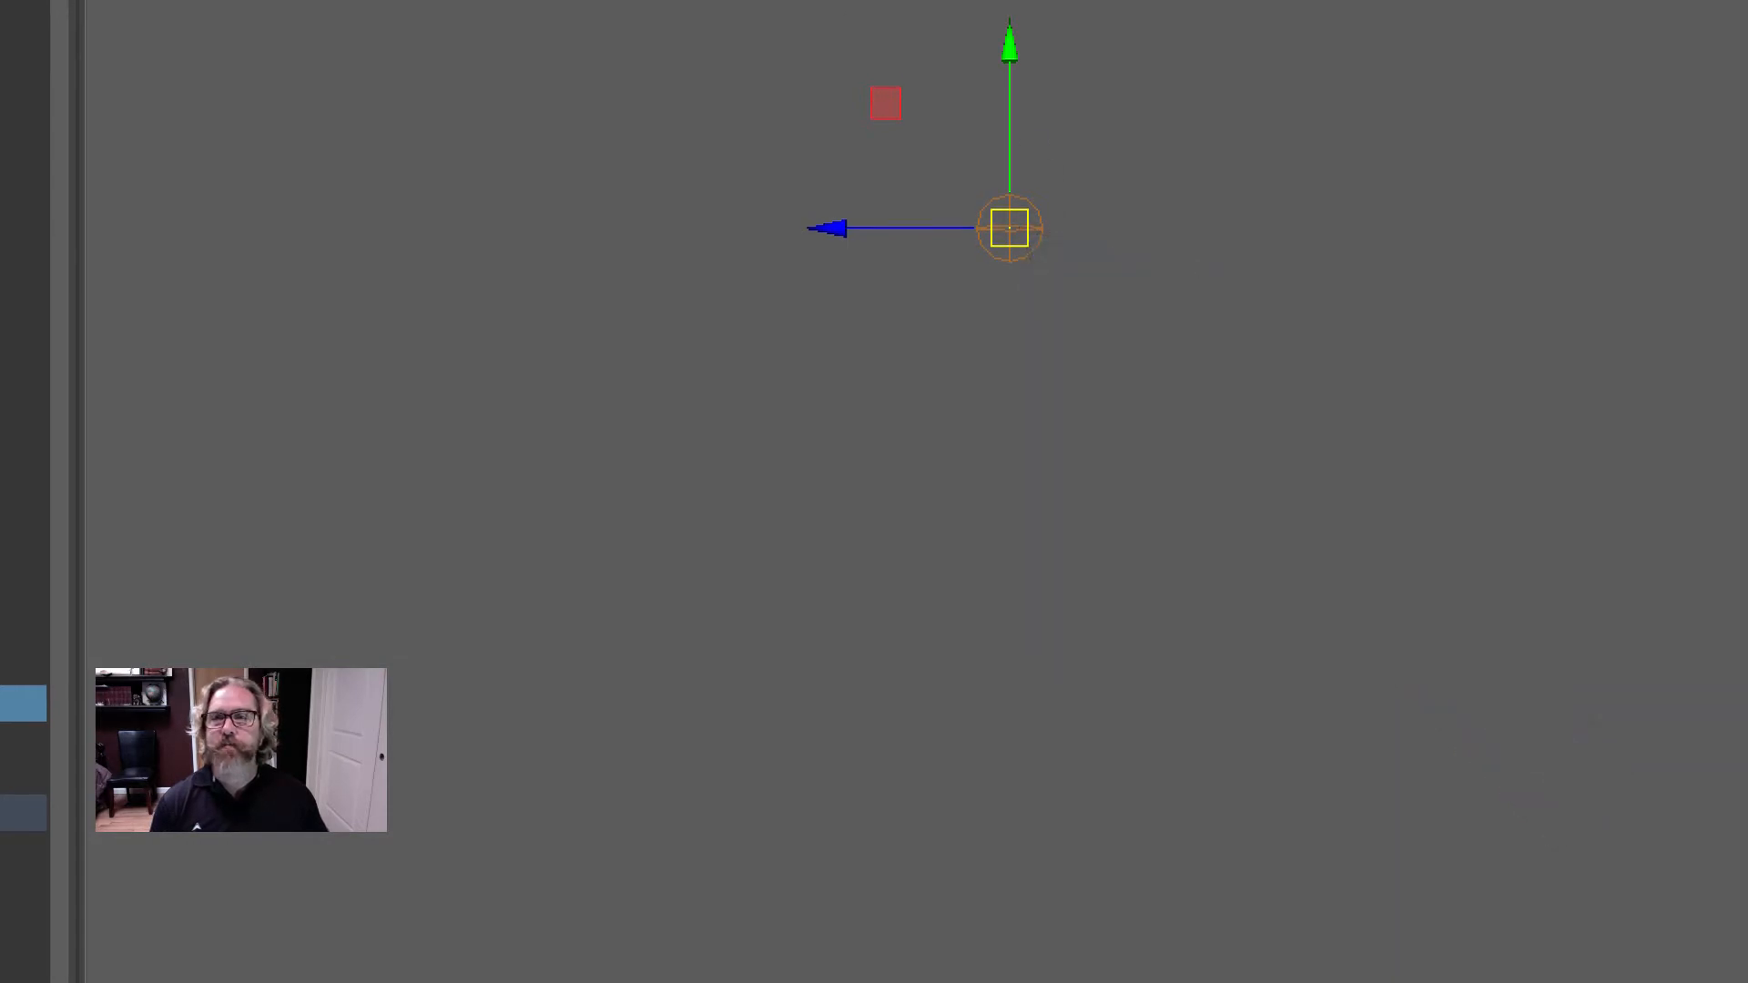
pyautogui.click(592, 119)
pyautogui.click(613, 277)
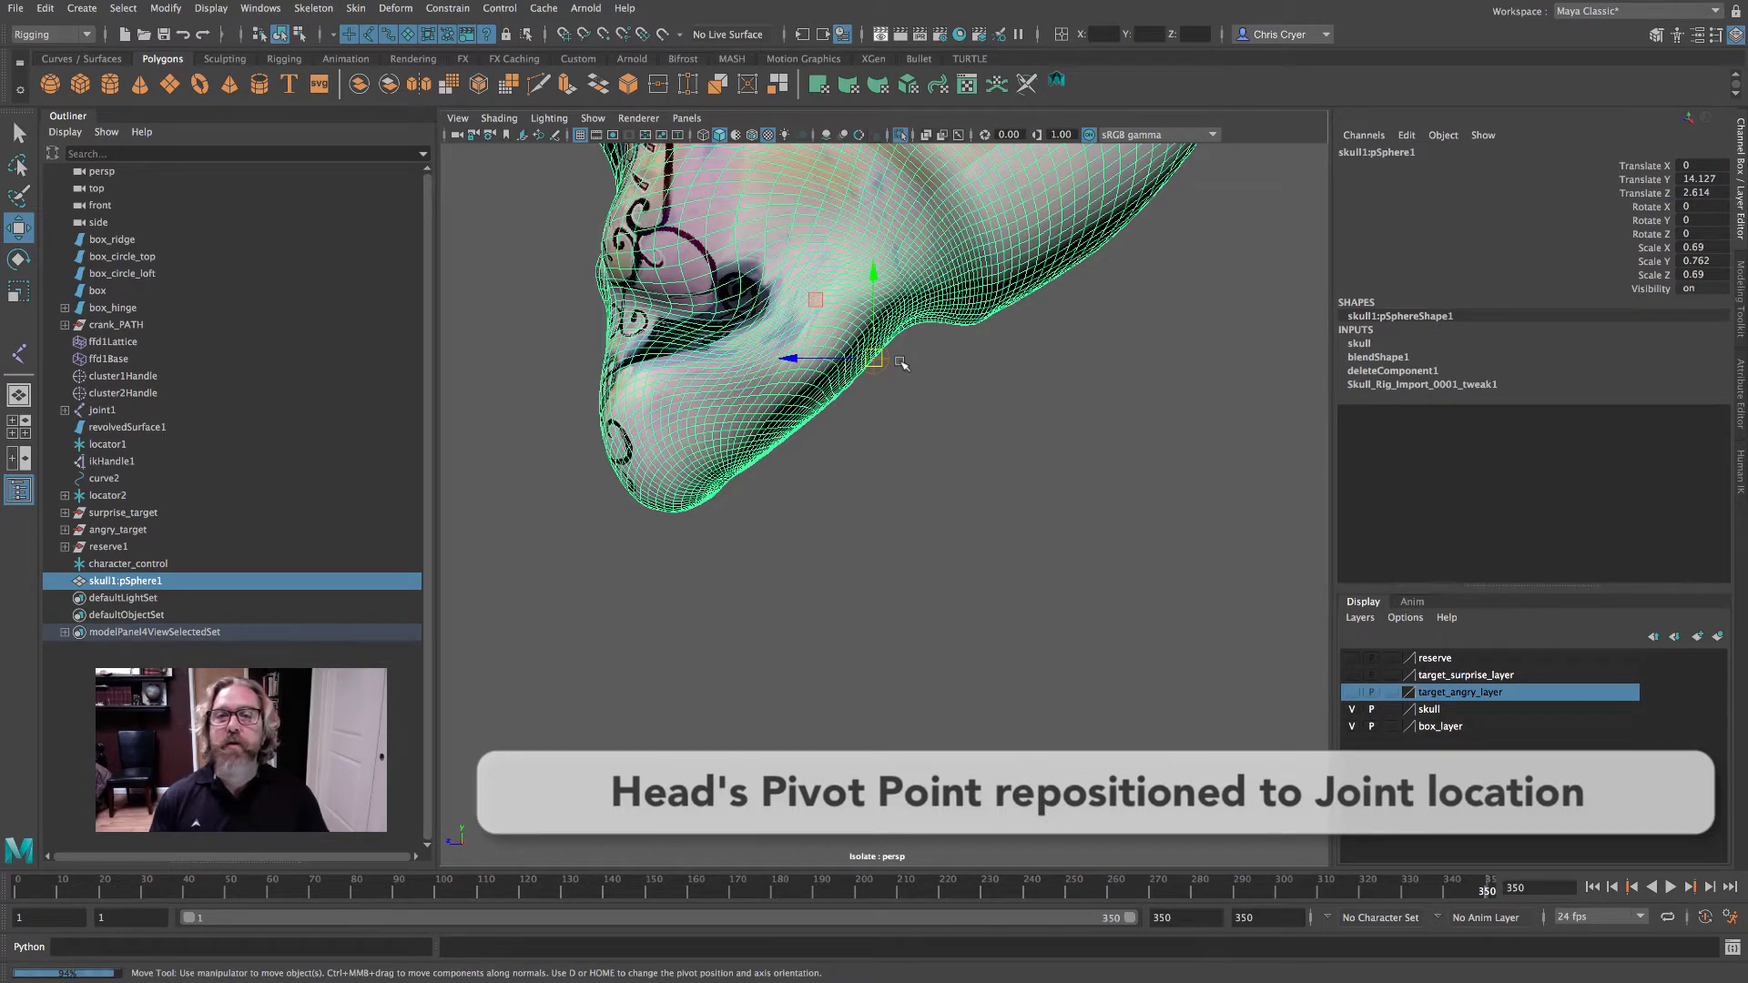
# - Turn off the viewport isolation to bring back the box and neck around the skull
pyautogui.keyDown('alt'); pyautogui.moveTo(936, 344); pyautogui.dragTo(942, 394); pyautogui.keyUp('alt')
pyautogui.scroll(3, 941, 395)
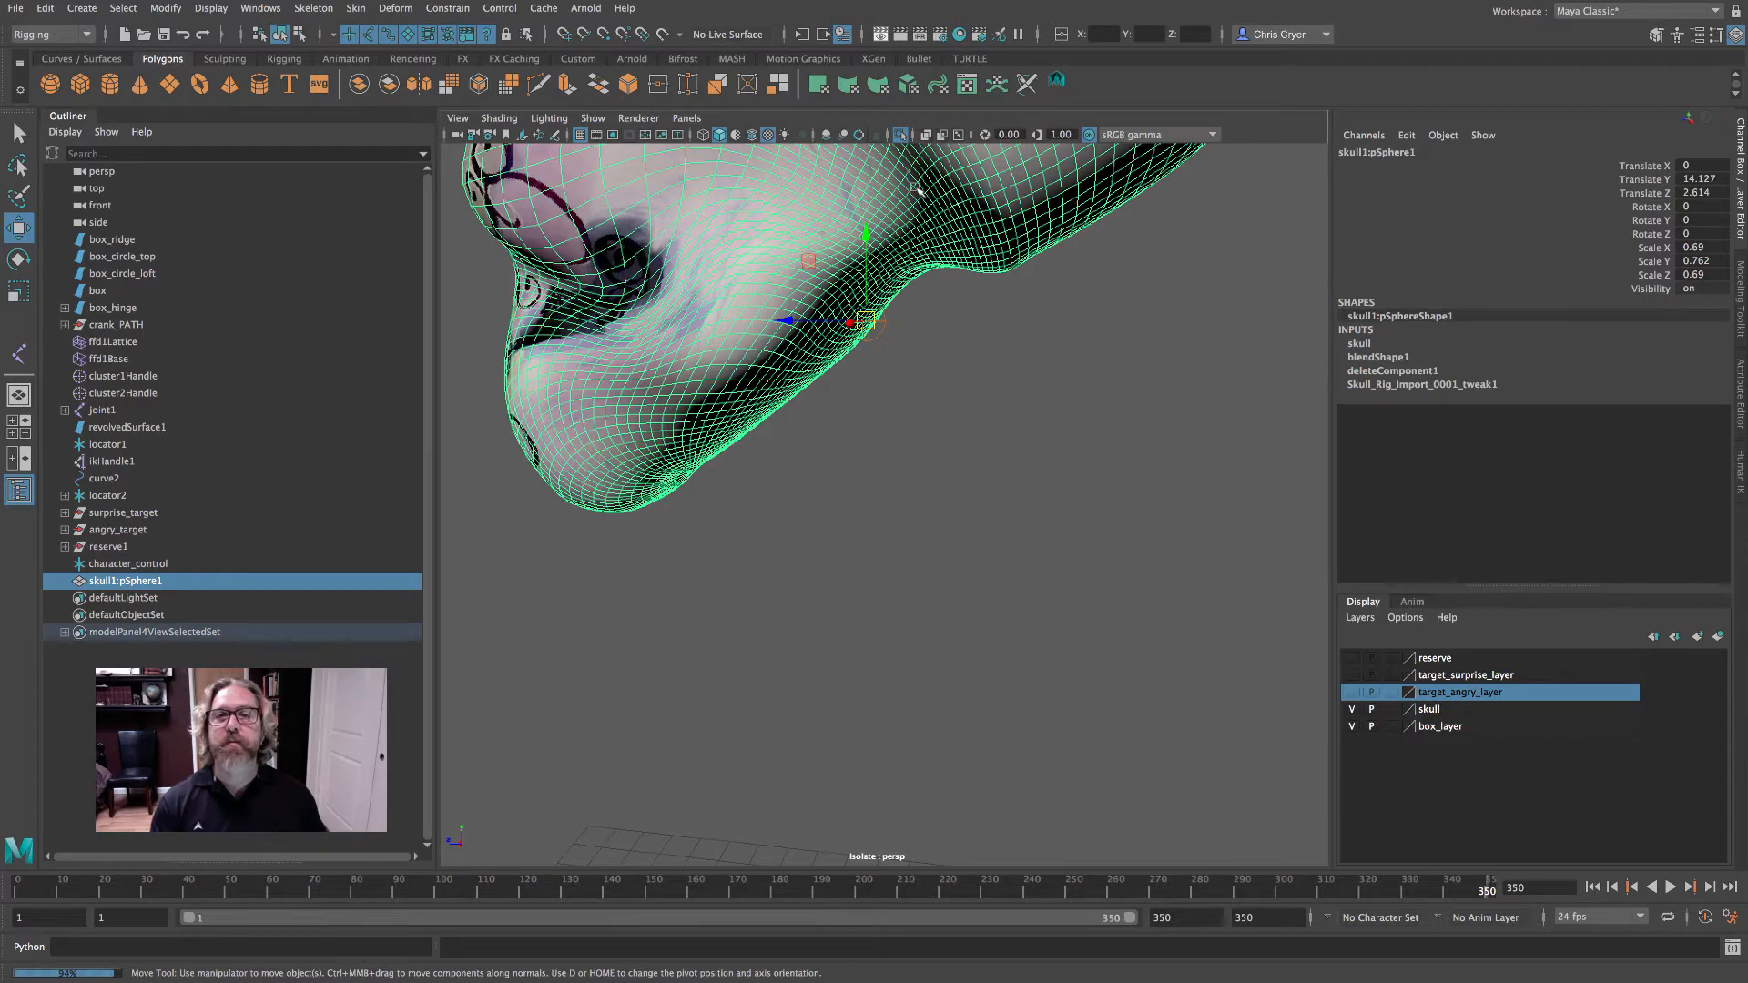
pyautogui.click(902, 139)
pyautogui.scroll(2, 884, 343)
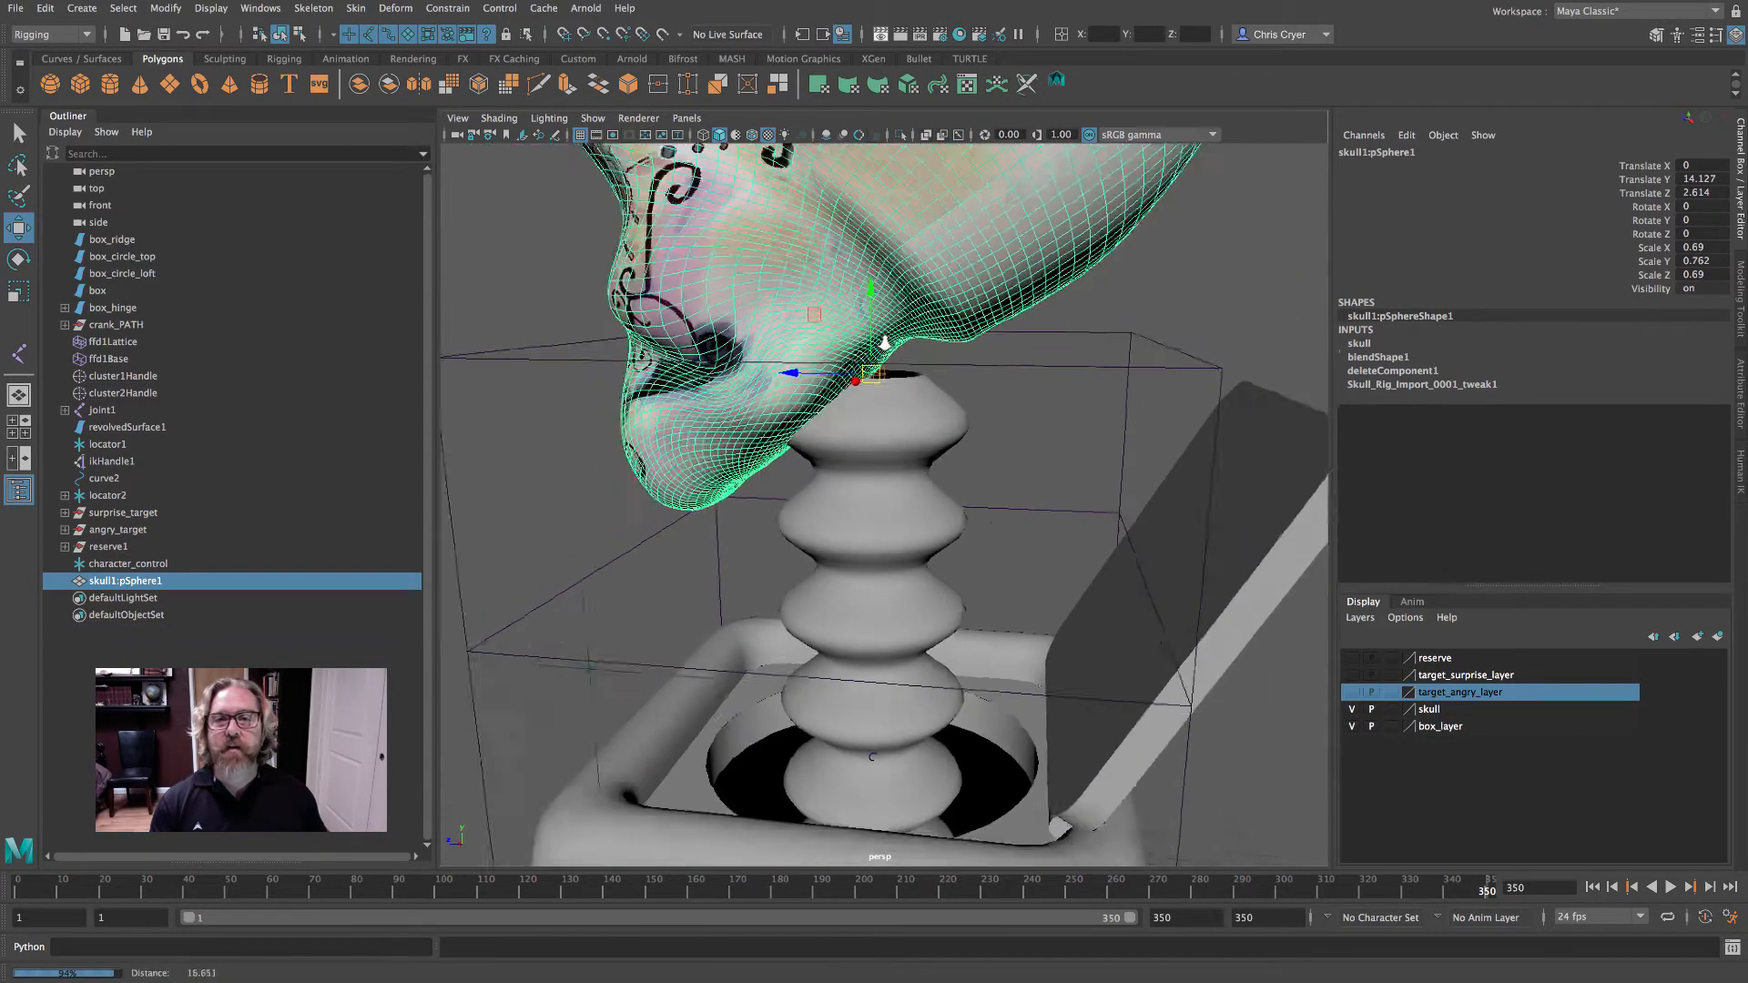
pyautogui.keyDown('alt'); pyautogui.moveTo(884, 343); pyautogui.dragTo(967, 353); pyautogui.keyUp('alt')
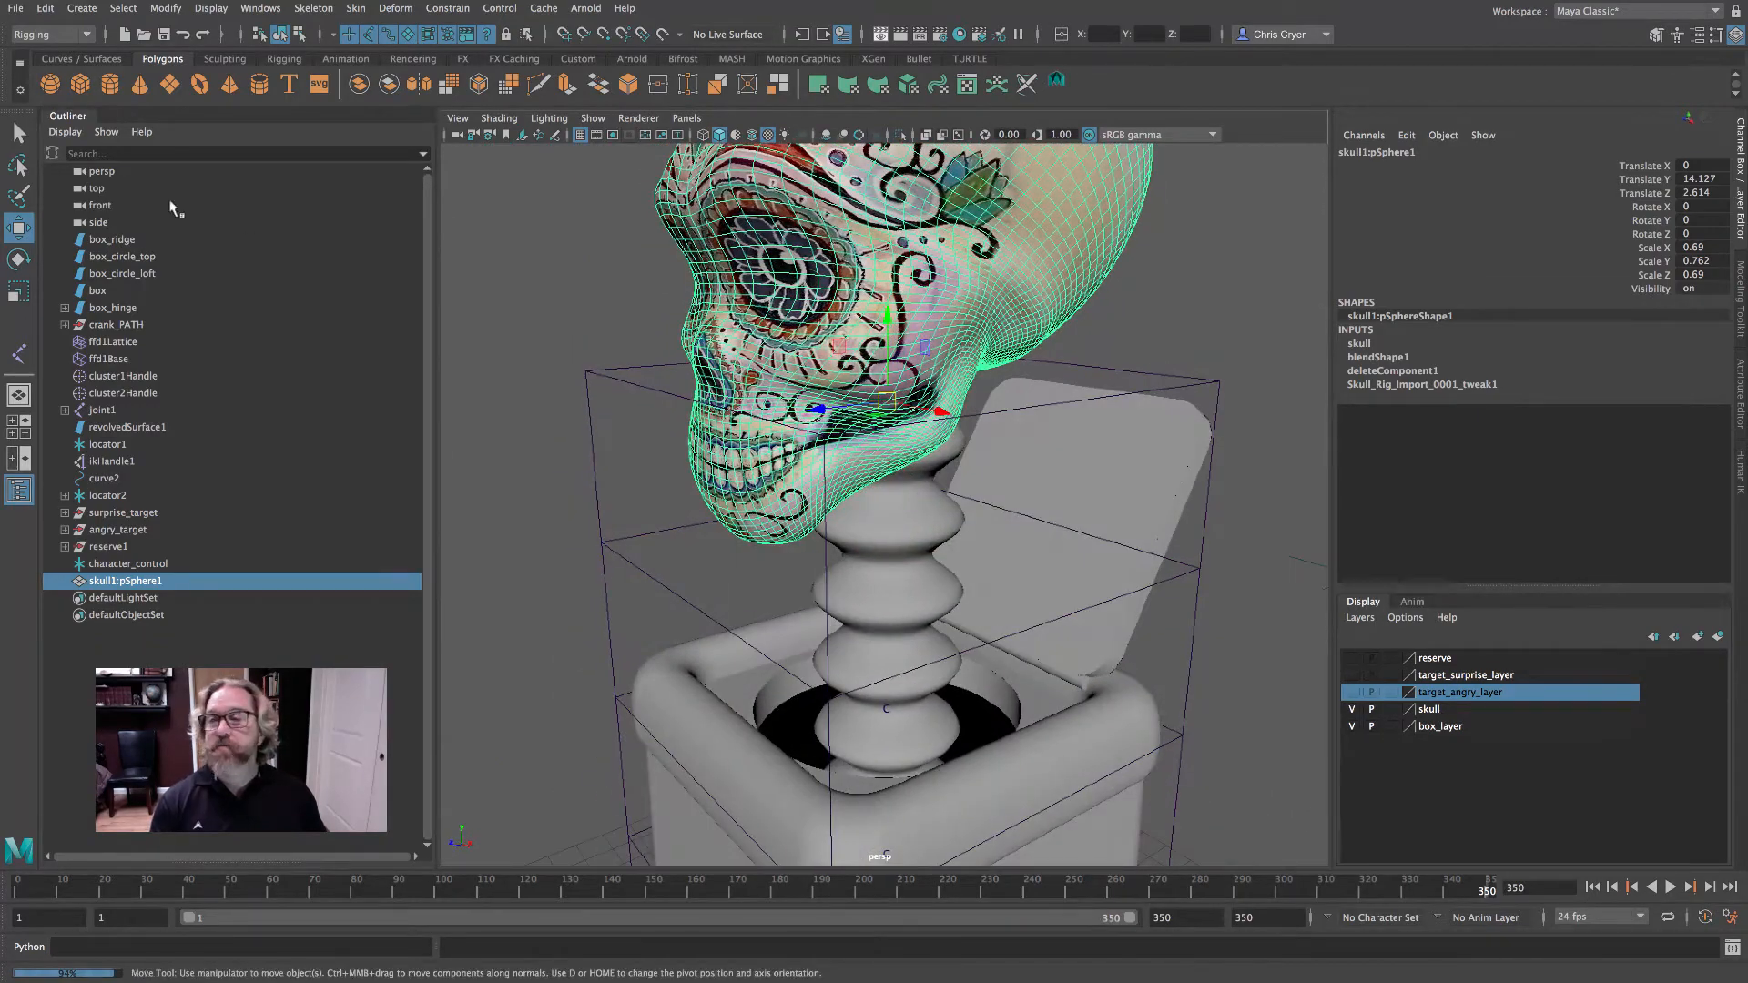
# - Turn on X-ray display of joints in the viewport and select the neck's top joint, joint9, with the Select tool
pyautogui.click(18, 133)
pyautogui.keyDown('alt'); pyautogui.moveTo(967, 405); pyautogui.dragTo(1138, 425, button='right'); pyautogui.keyUp('alt')
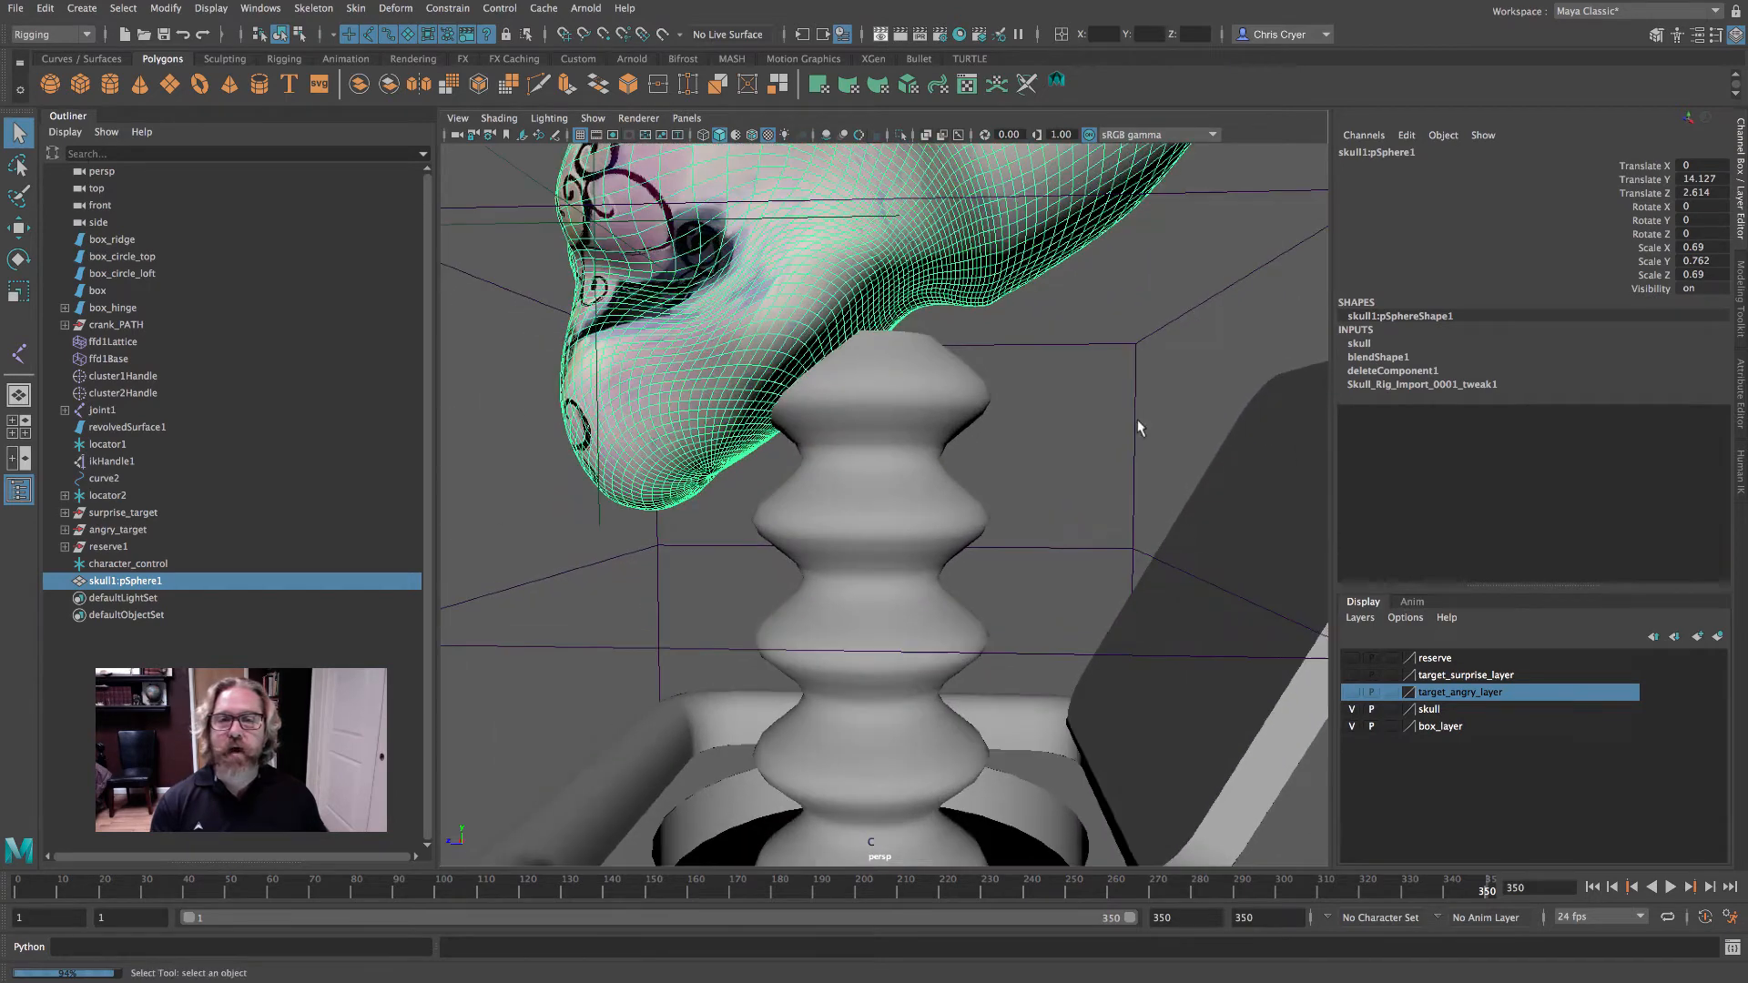
pyautogui.keyDown('alt'); pyautogui.moveTo(979, 399); pyautogui.dragTo(1064, 434); pyautogui.keyUp('alt')
pyautogui.click(594, 120)
pyautogui.click(604, 119)
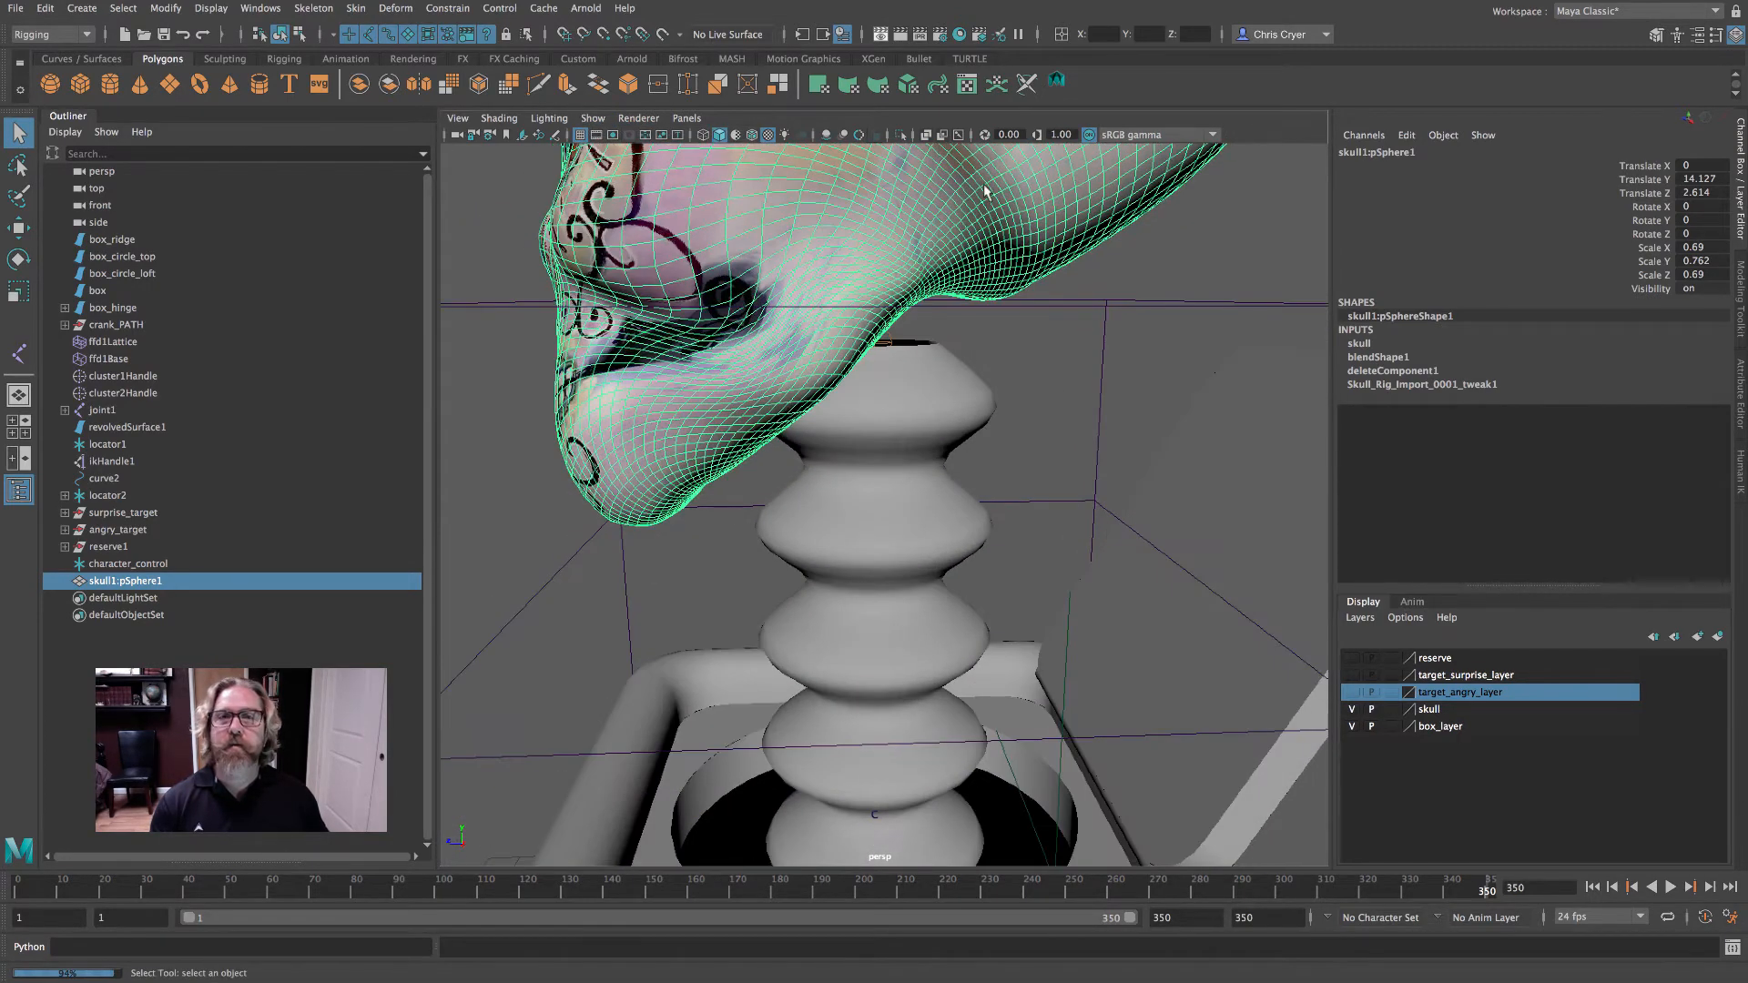
pyautogui.click(958, 134)
pyautogui.click(889, 342)
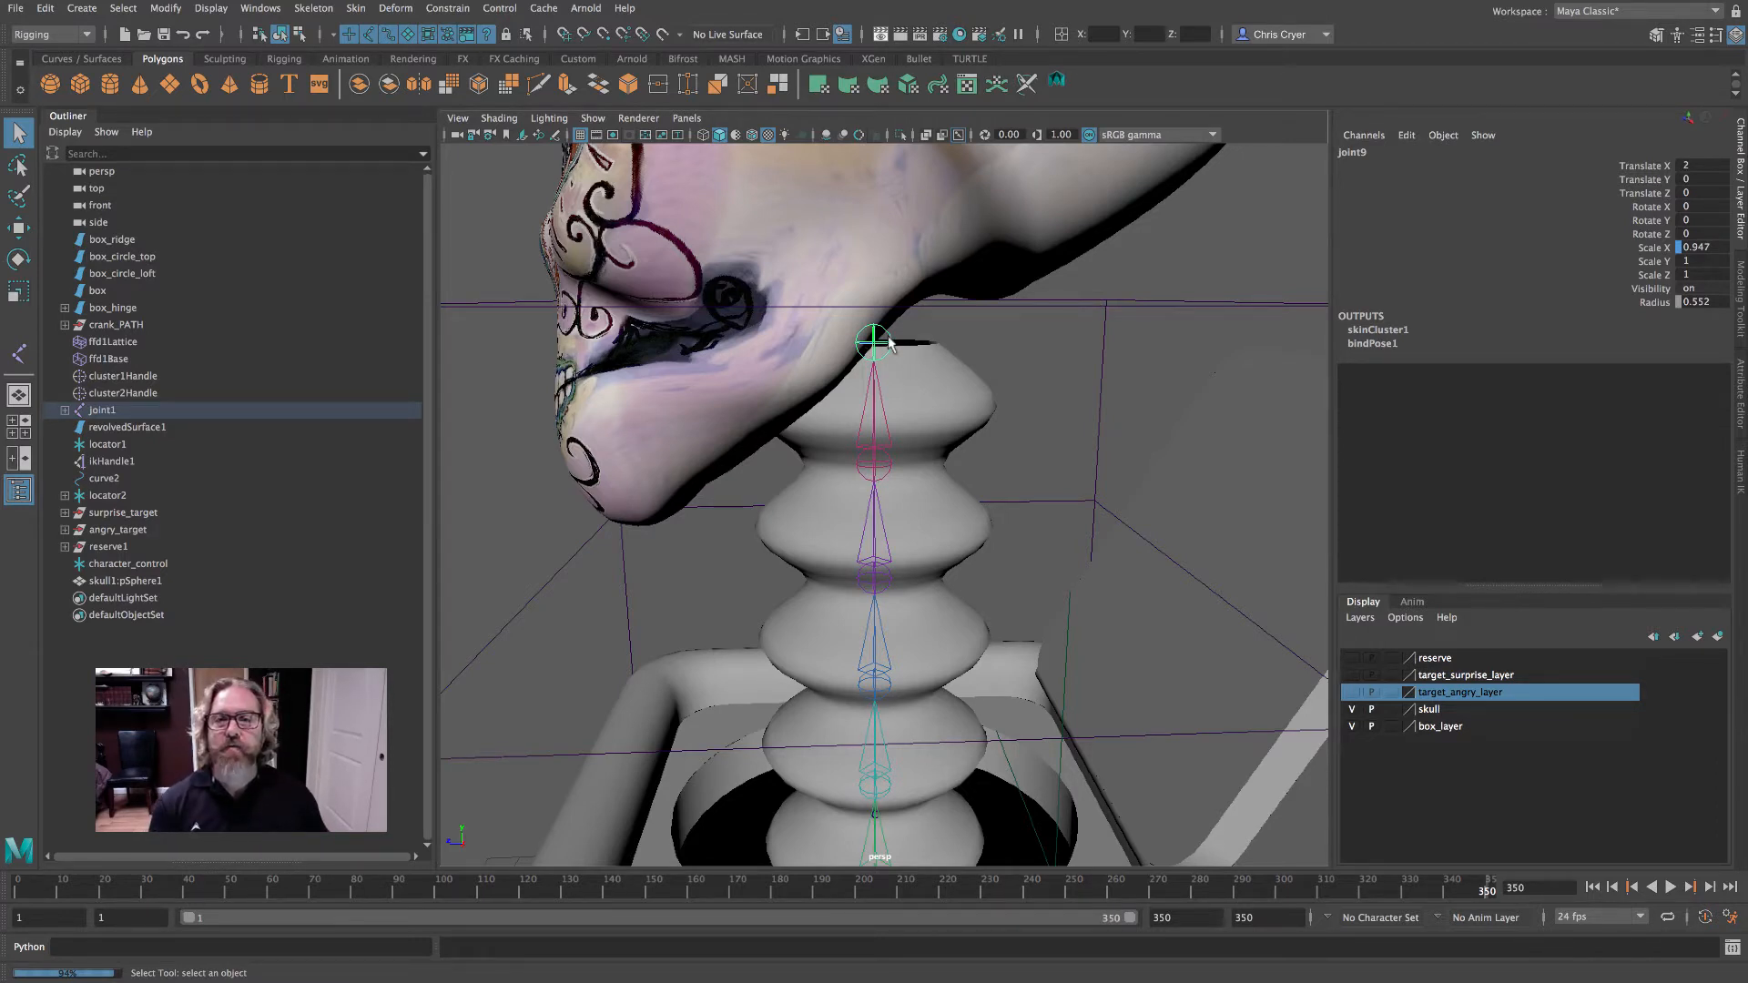
# - Add the skull to the joint9 selection and apply a point constraint so the joint drives the skull's position
pyautogui.keyDown('alt'); pyautogui.moveTo(912, 315); pyautogui.dragTo(988, 361); pyautogui.keyUp('alt')
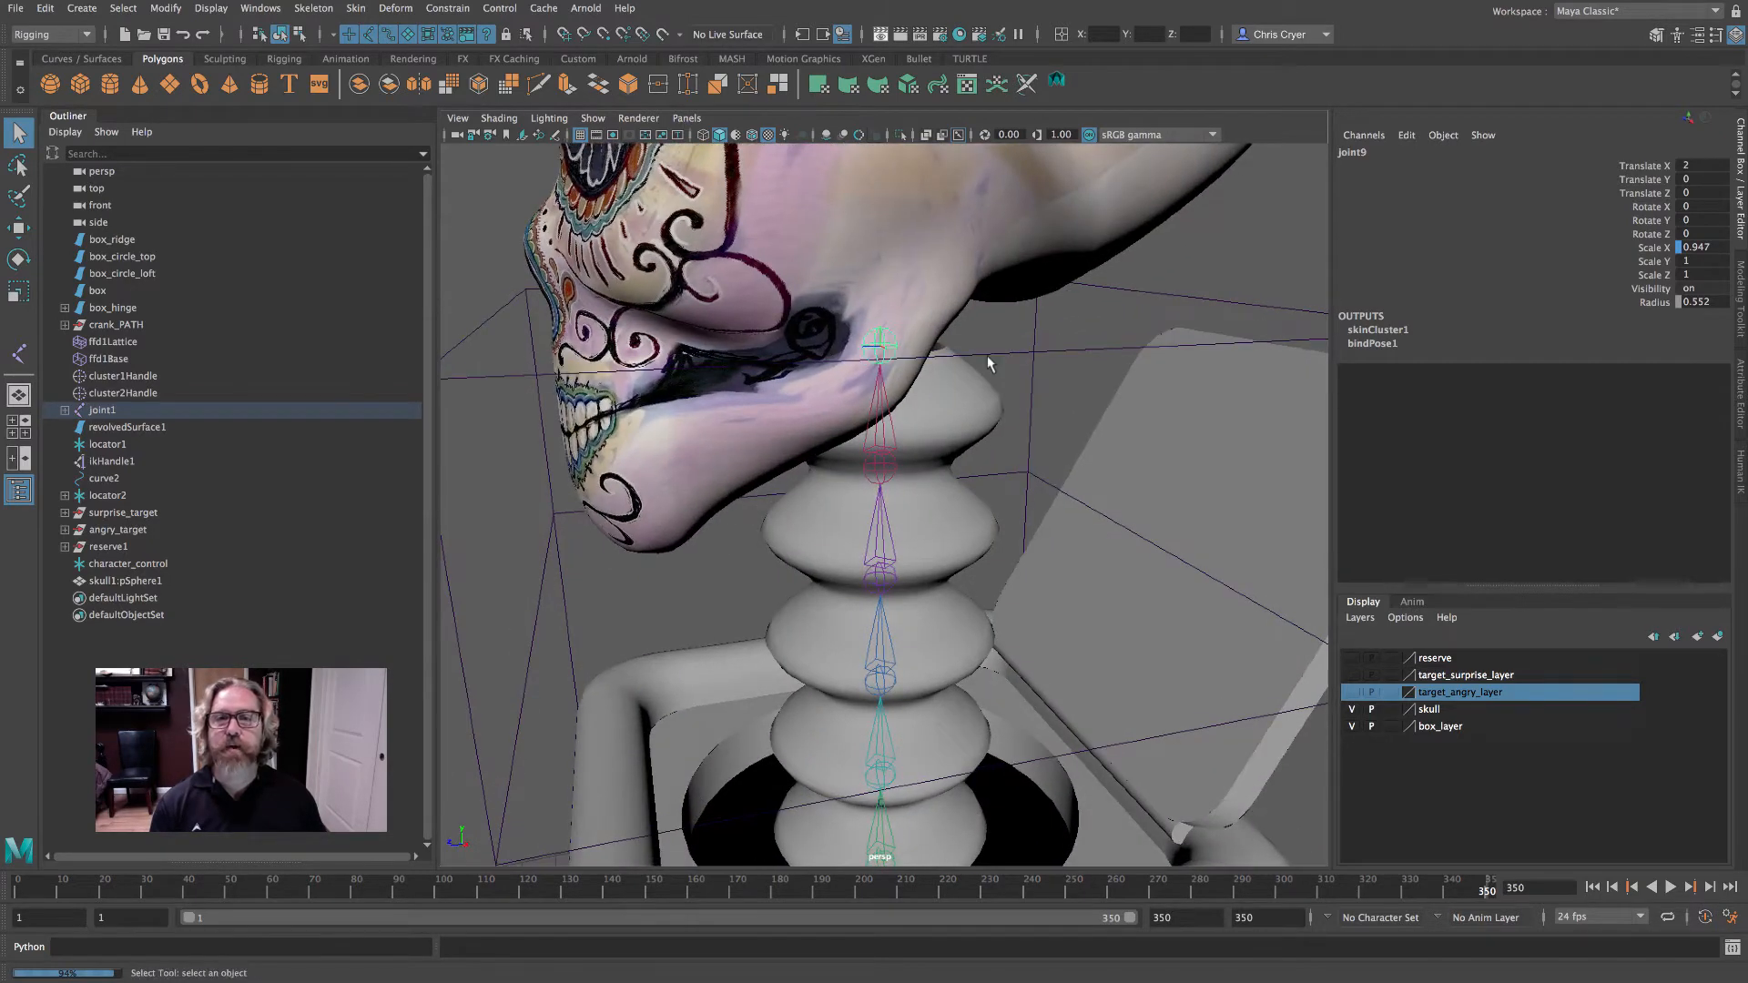
pyautogui.click(979, 248)
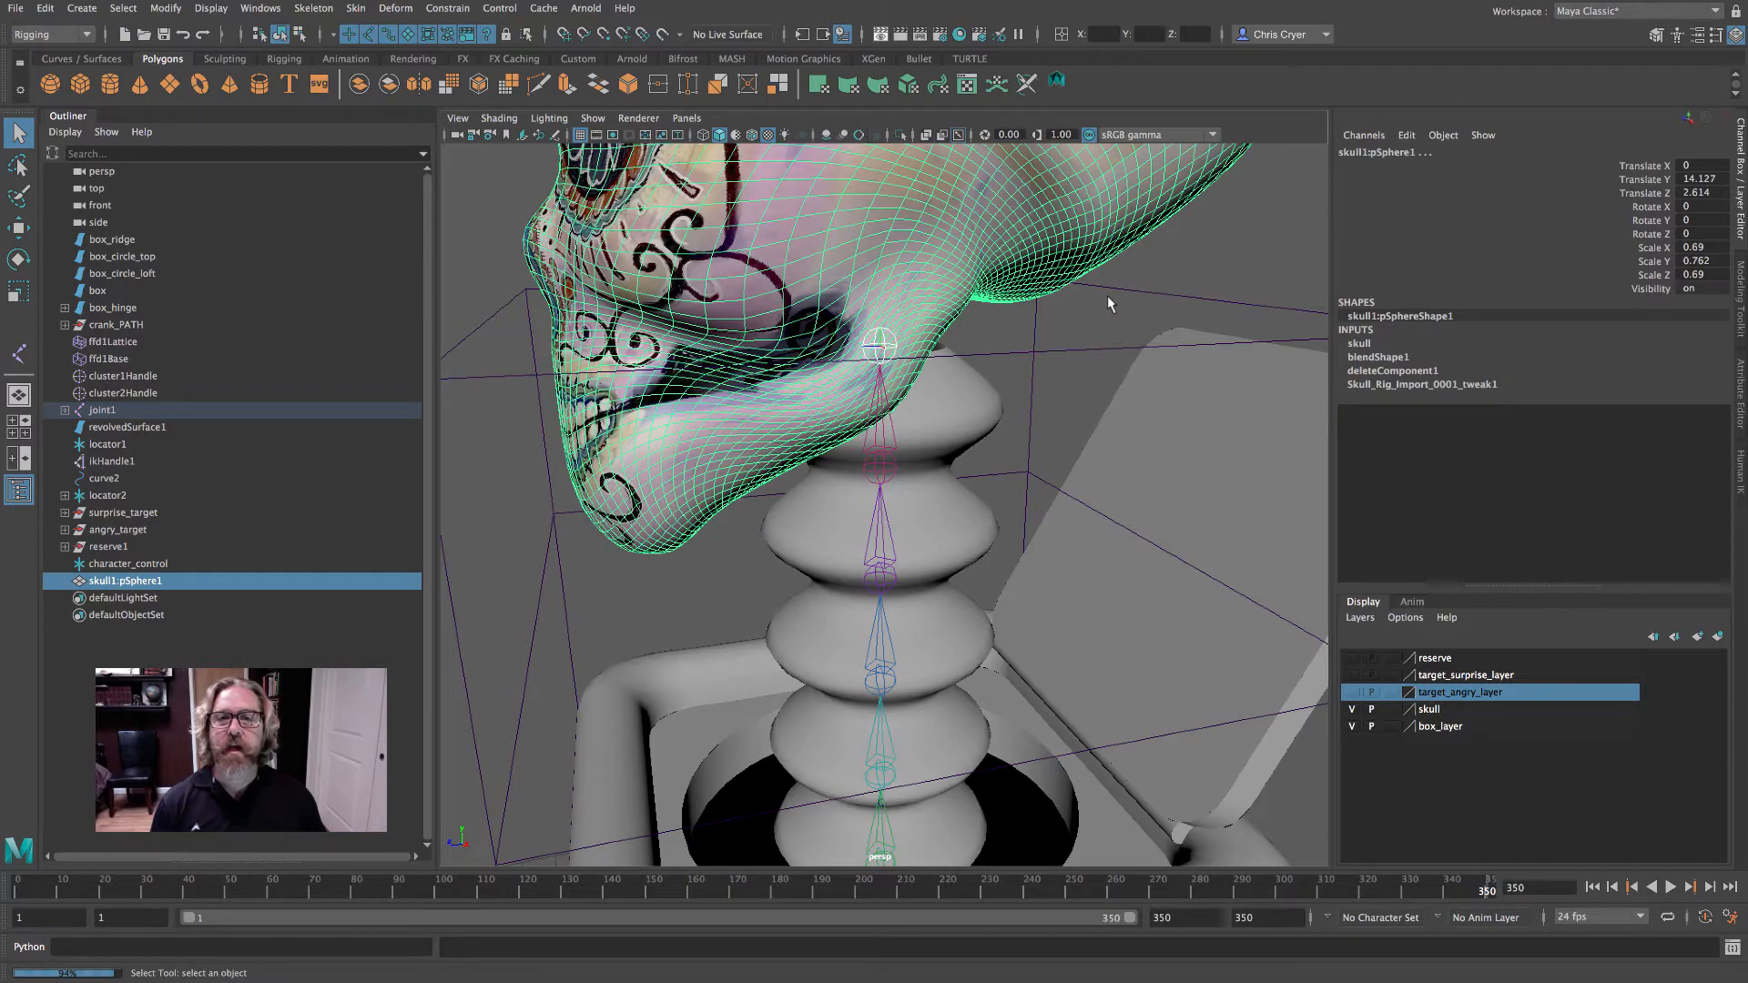
pyautogui.keyDown('shift'); pyautogui.click(65, 410); pyautogui.keyUp('shift')
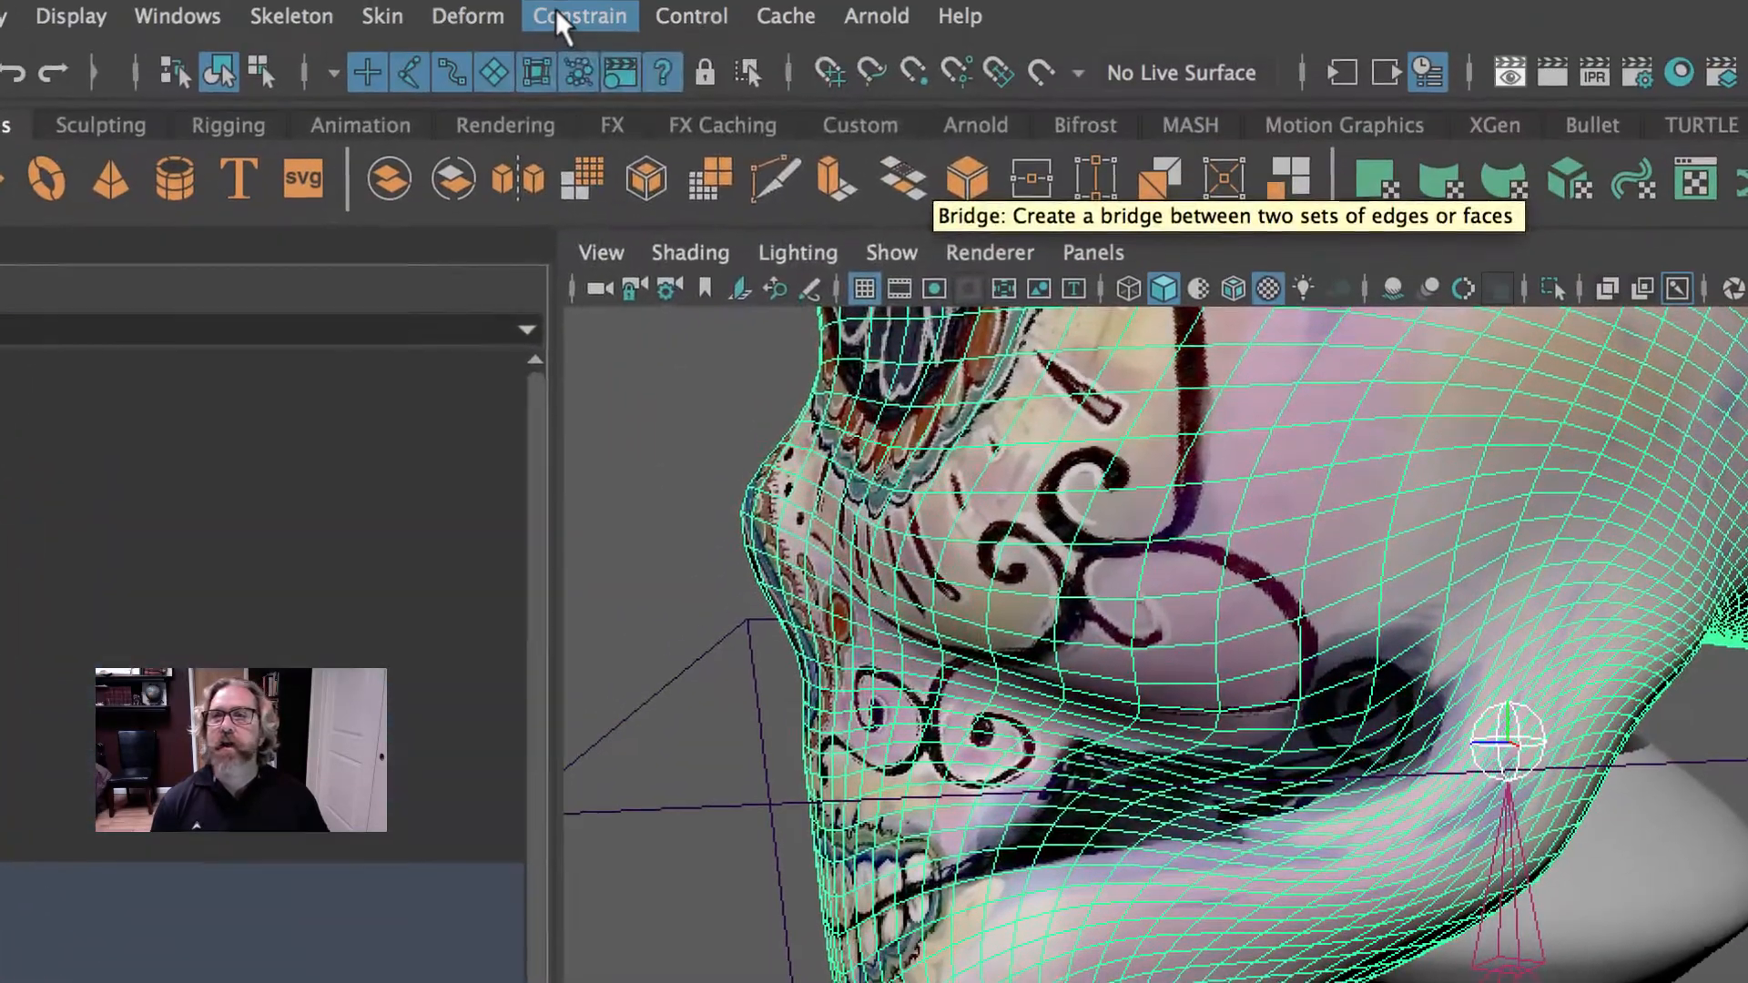
pyautogui.click(555, 9)
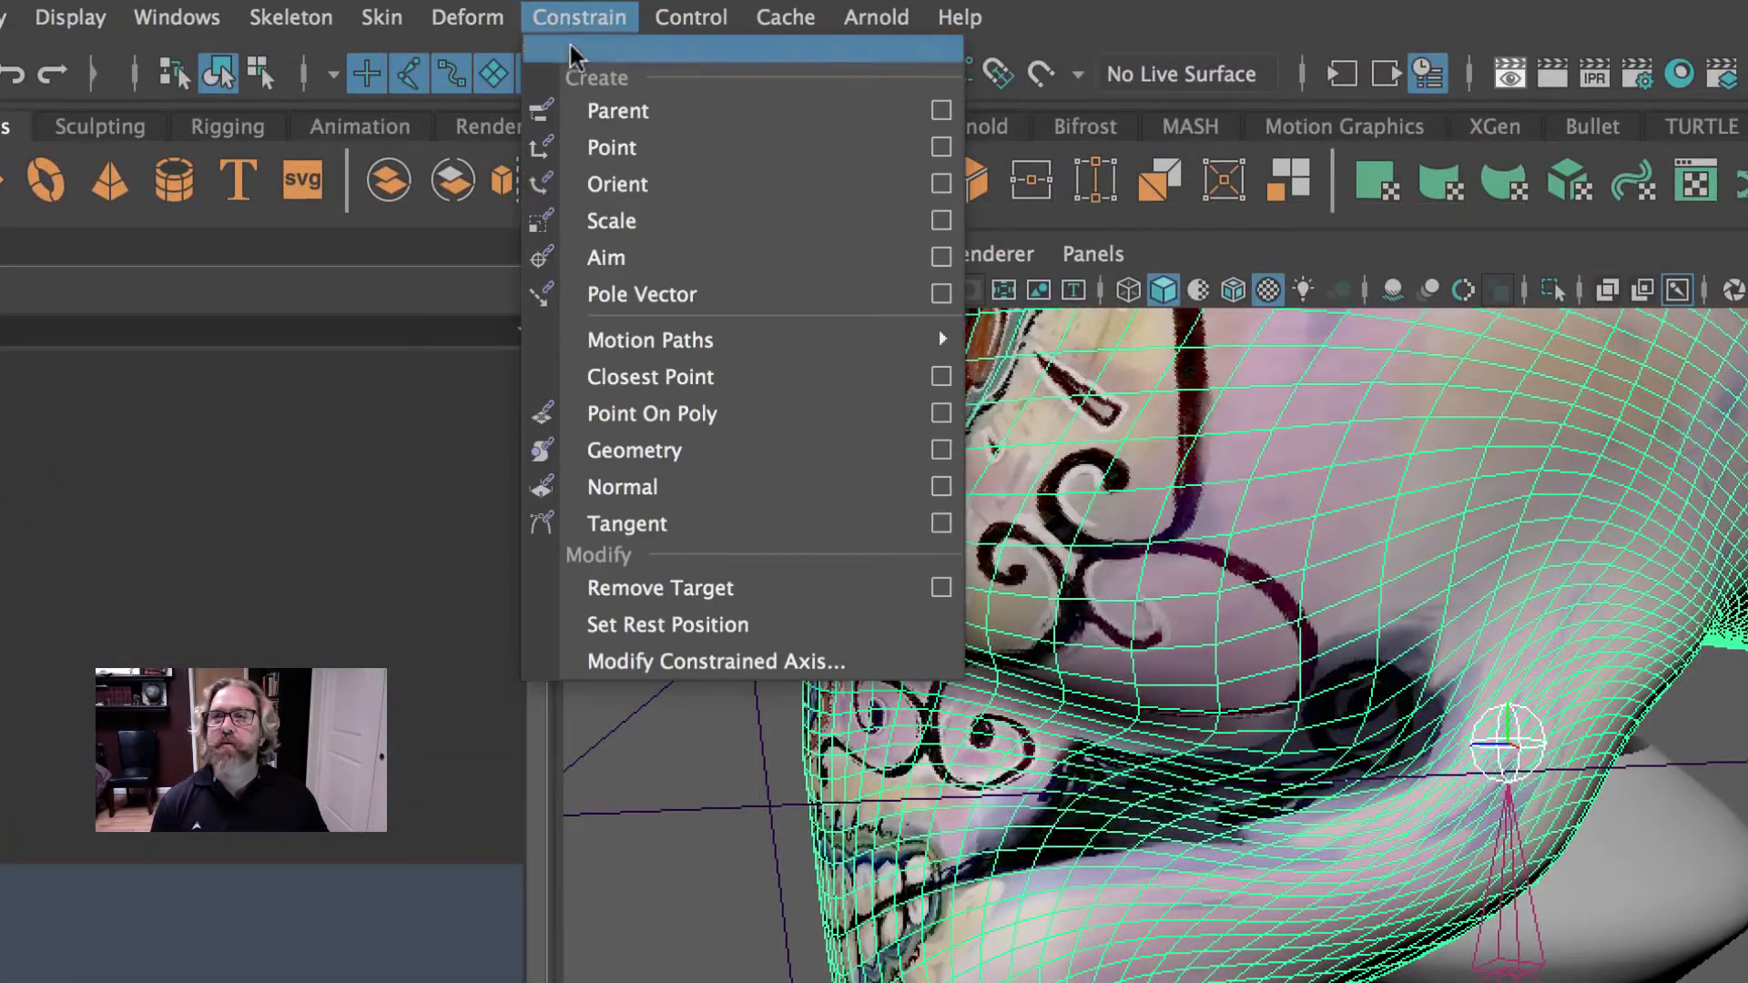
pyautogui.click(618, 147)
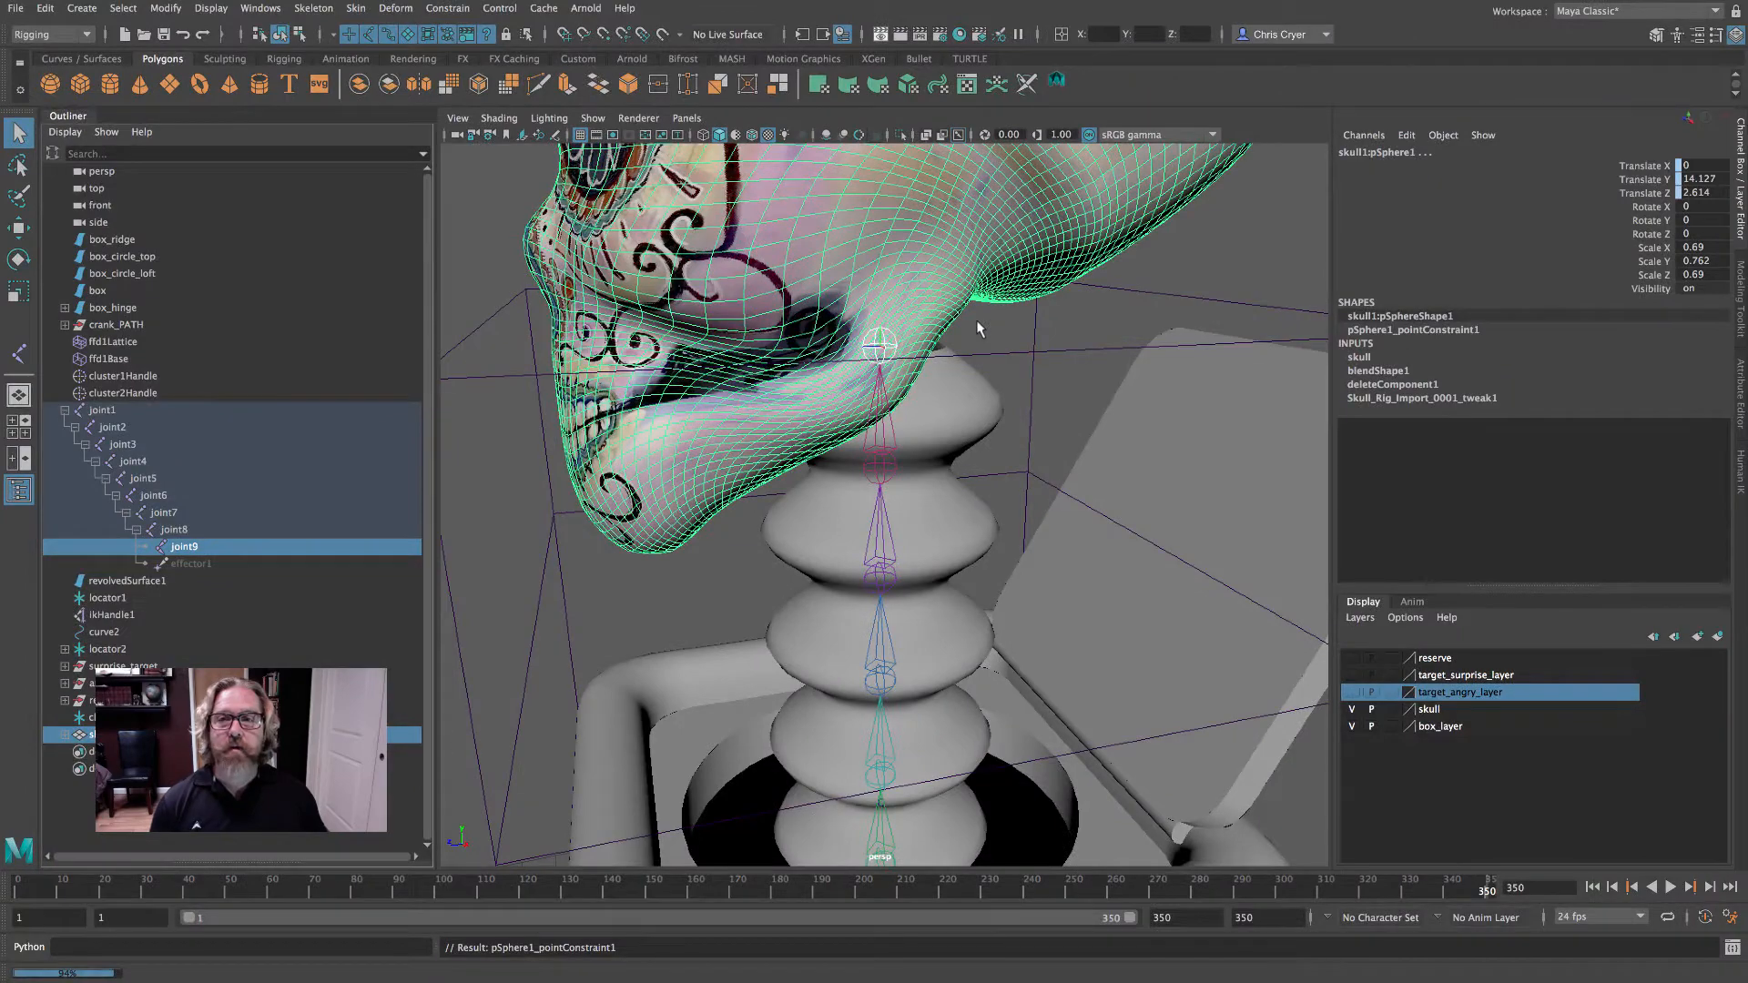
# - Frame the whole scene and scrub the timeline to check how the skull follows the neck's top joint
pyautogui.press('a')
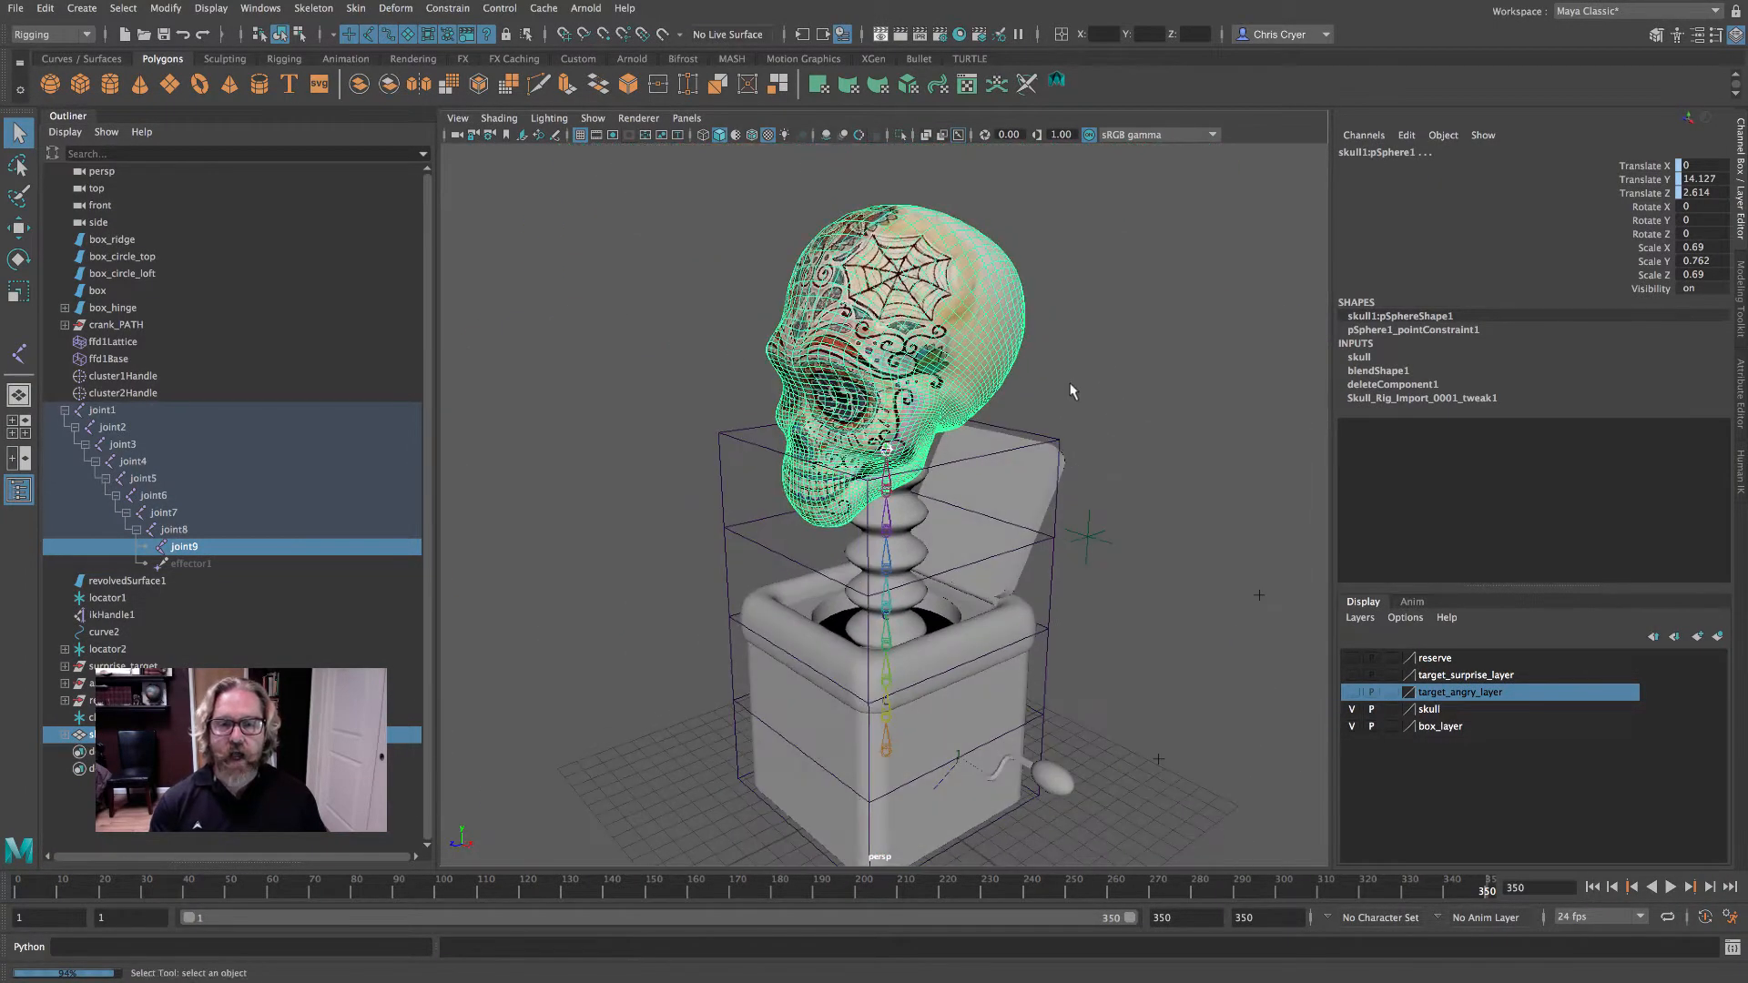
pyautogui.moveTo(768, 889); pyautogui.dragTo(1502, 891)
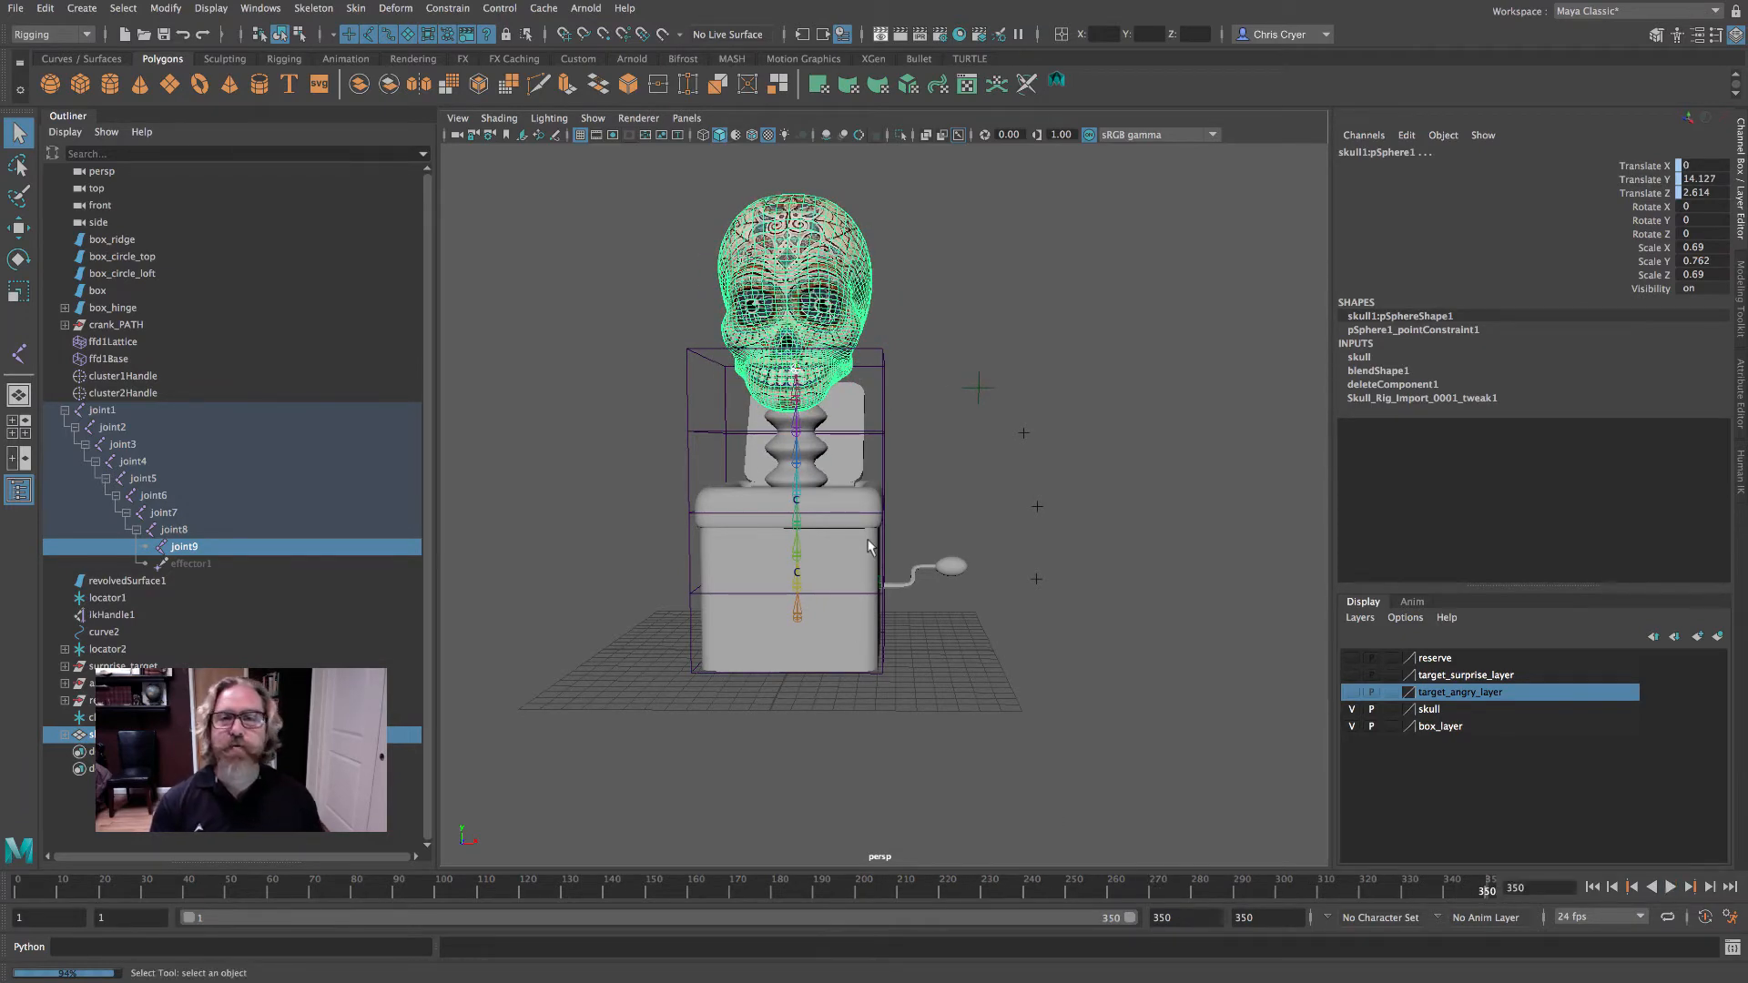
pyautogui.keyDown('alt'); pyautogui.moveTo(866, 543); pyautogui.dragTo(730, 574); pyautogui.keyUp('alt')
pyautogui.keyDown('alt'); pyautogui.moveTo(729, 574); pyautogui.dragTo(1016, 560, button='right'); pyautogui.keyUp('alt')
pyautogui.keyDown('alt'); pyautogui.moveTo(842, 536); pyautogui.dragTo(1047, 798, button='middle'); pyautogui.keyUp('alt')
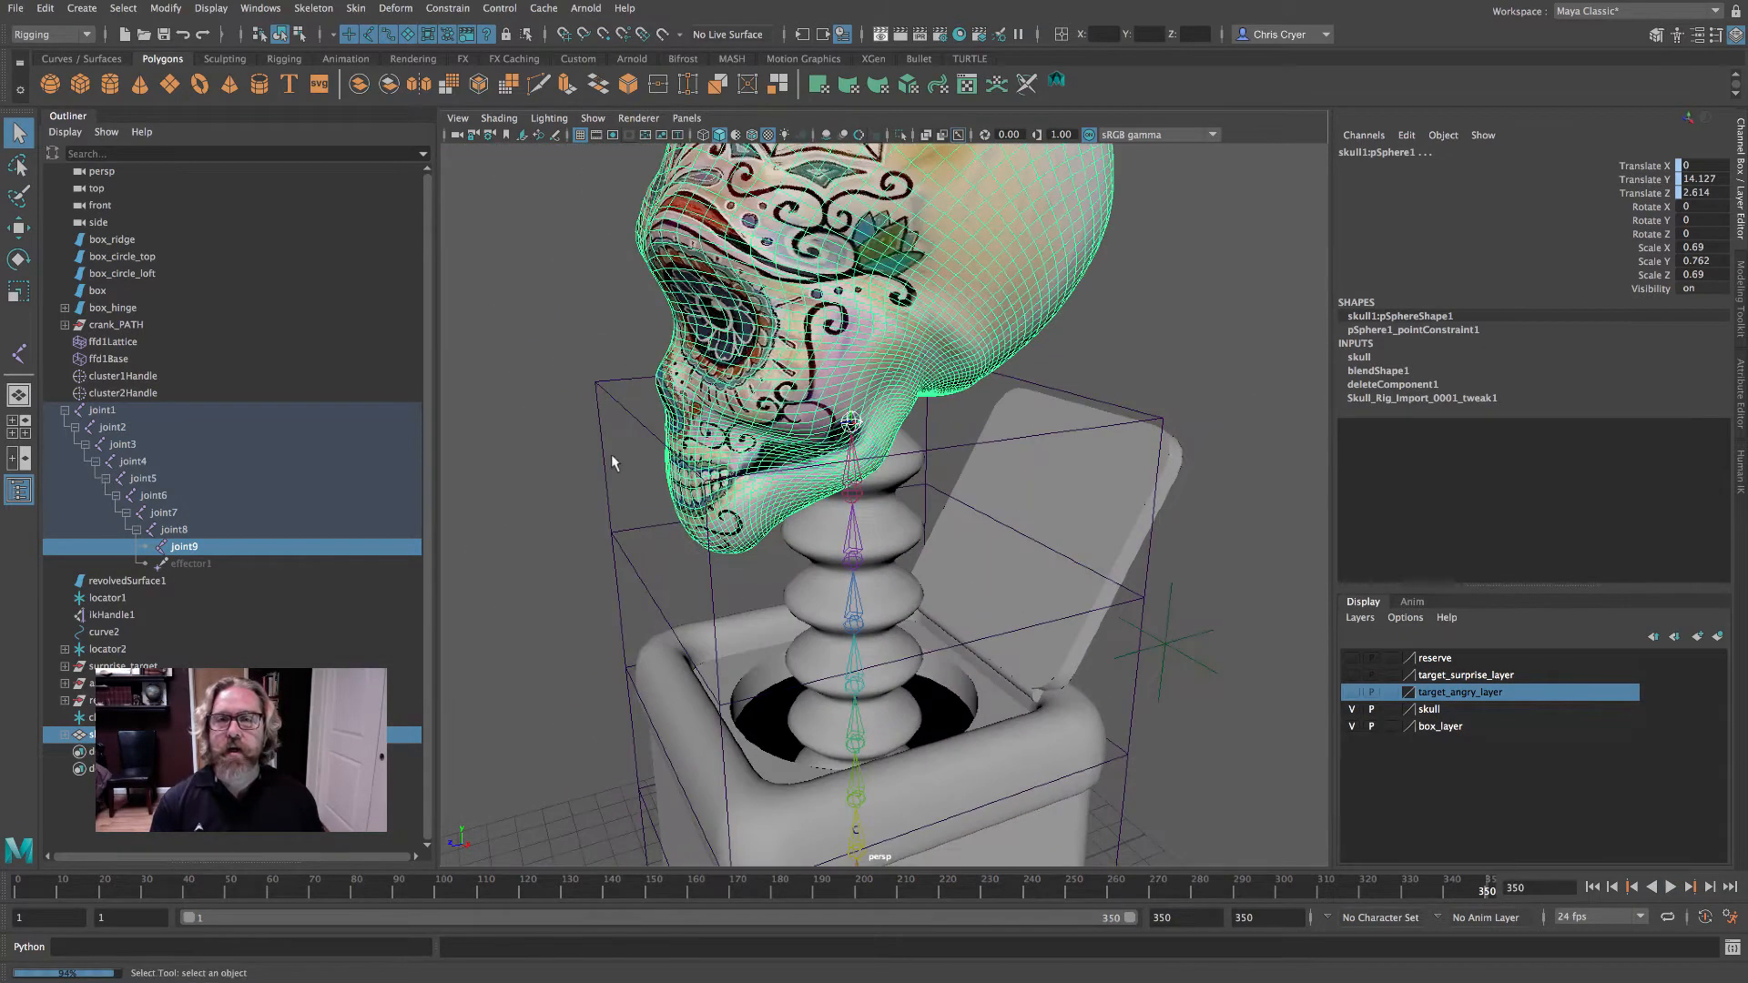
# - Try selecting joint9 together with the skull in the Outliner, first individually and again as a continuous range
pyautogui.click(581, 341)
pyautogui.keyDown('alt'); pyautogui.moveTo(684, 401); pyautogui.dragTo(858, 431); pyautogui.keyUp('alt')
pyautogui.click(857, 428)
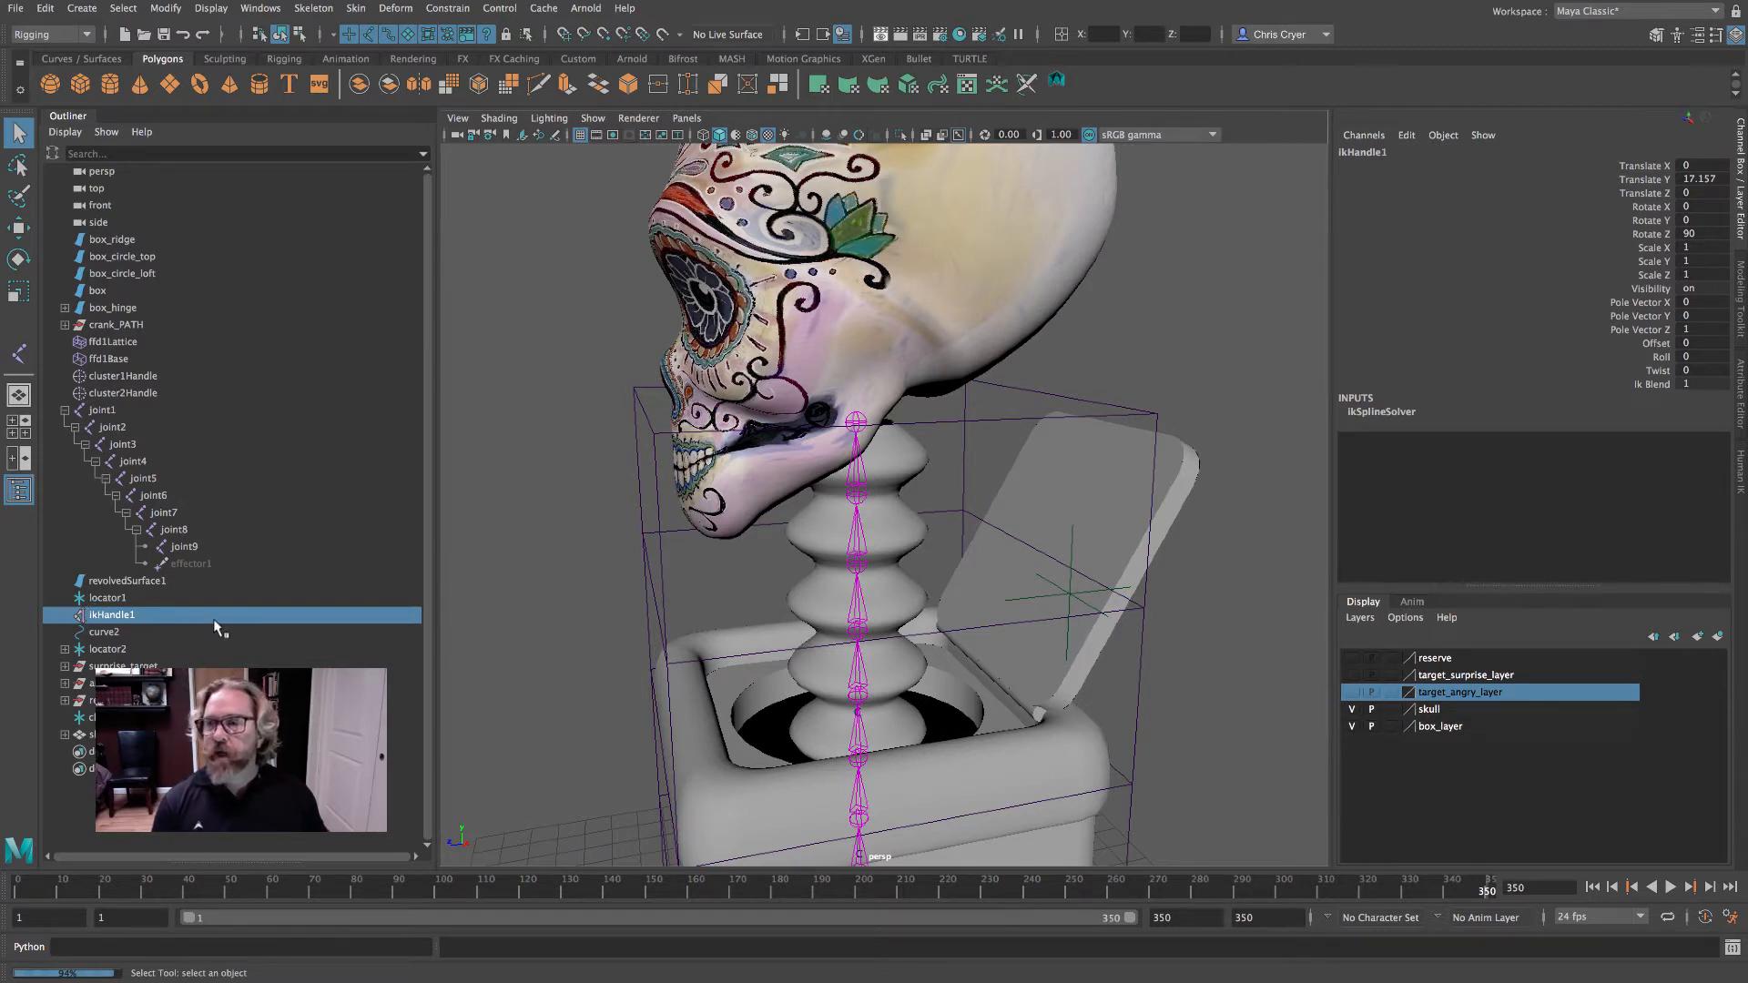
pyautogui.click(860, 421)
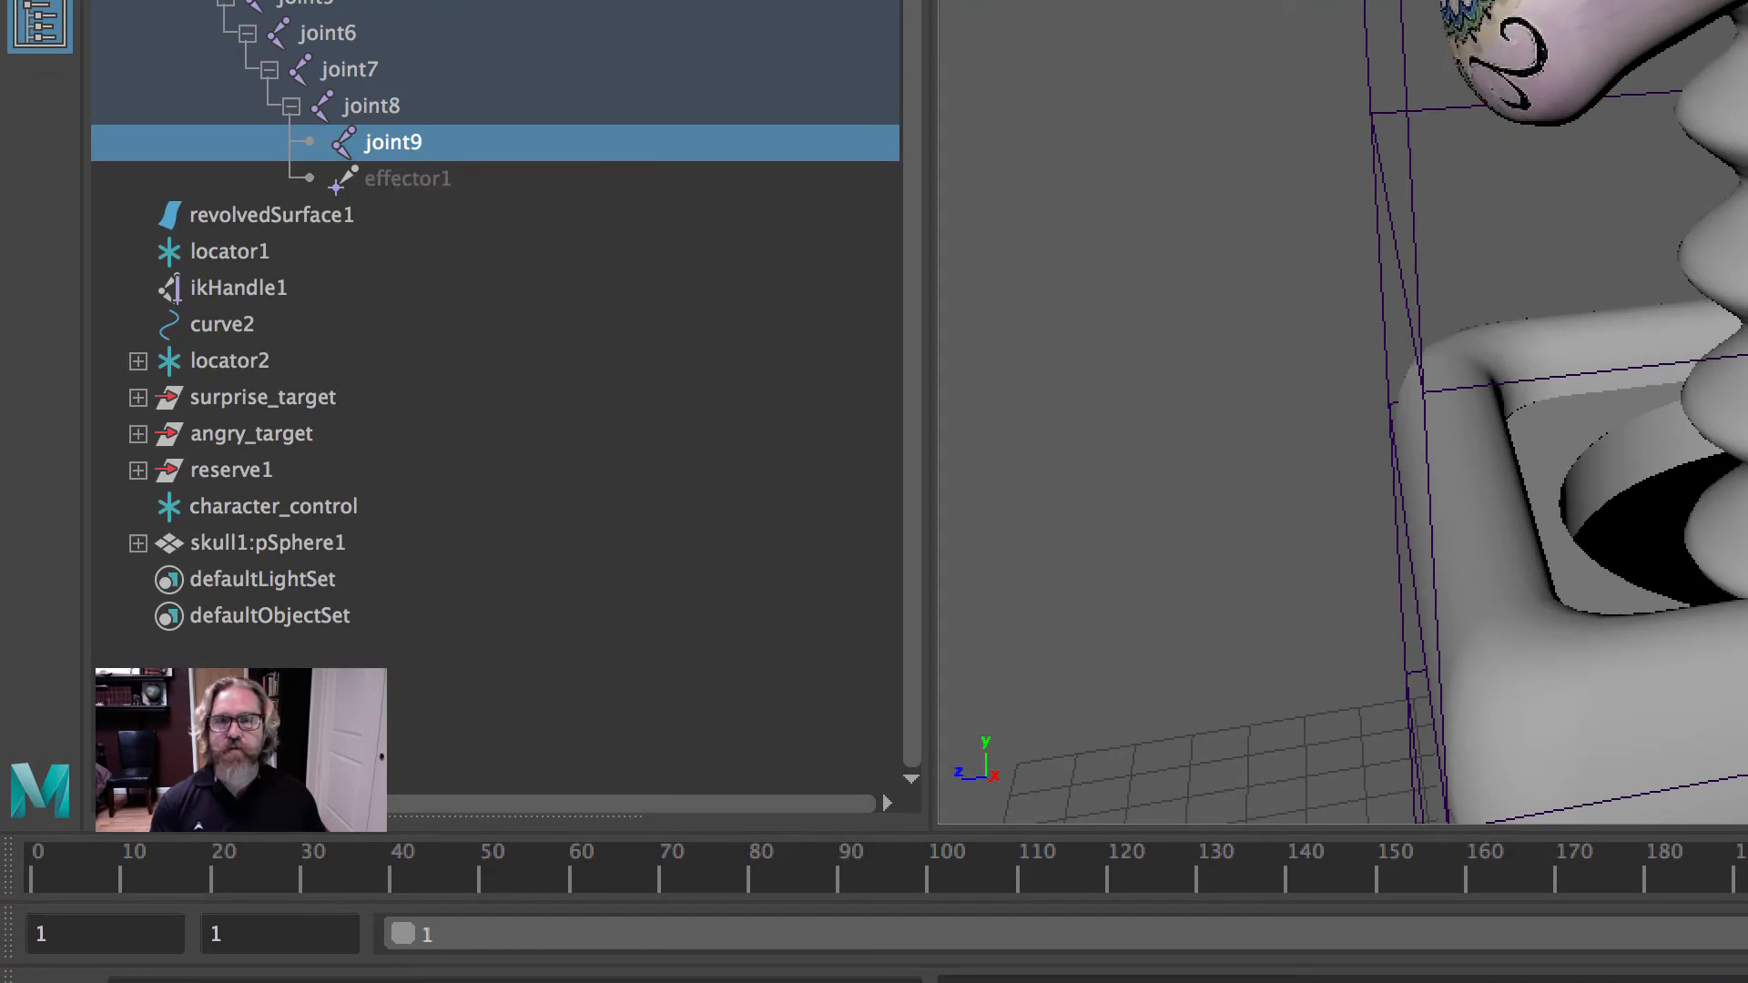
pyautogui.keyDown('ctrl'); pyautogui.click(267, 543); pyautogui.keyUp('ctrl')
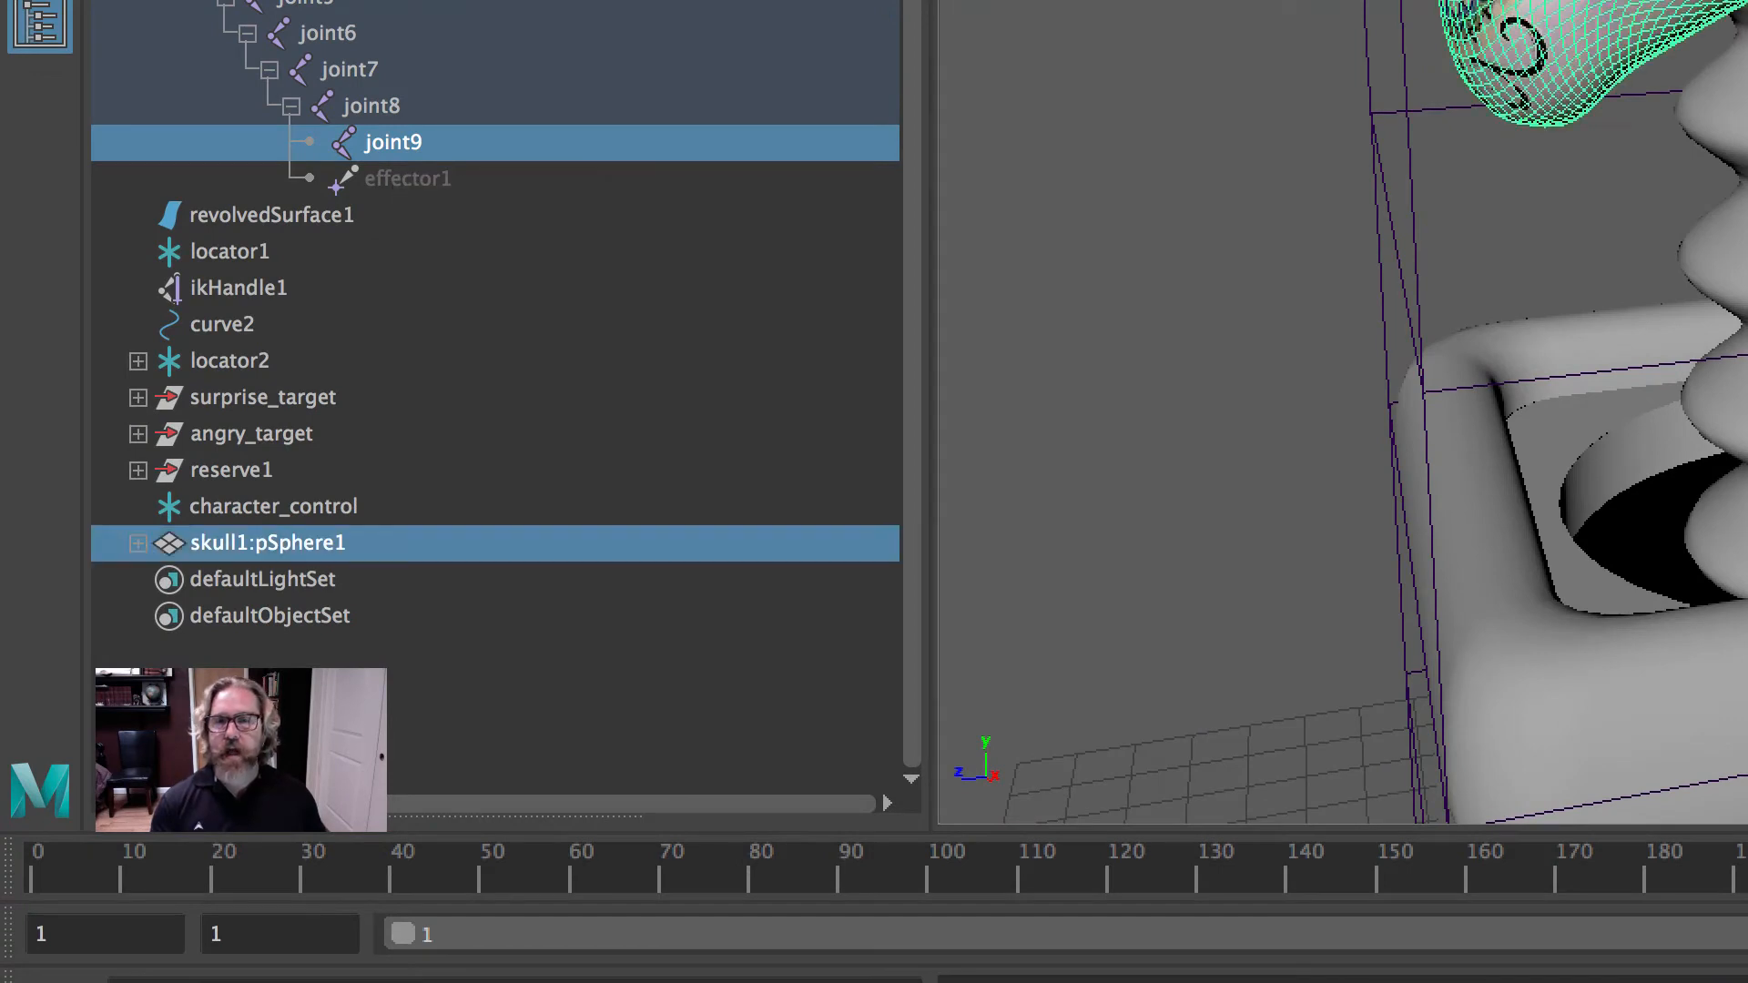
pyautogui.keyDown('shift'); pyautogui.click(280, 541); pyautogui.keyUp('shift')
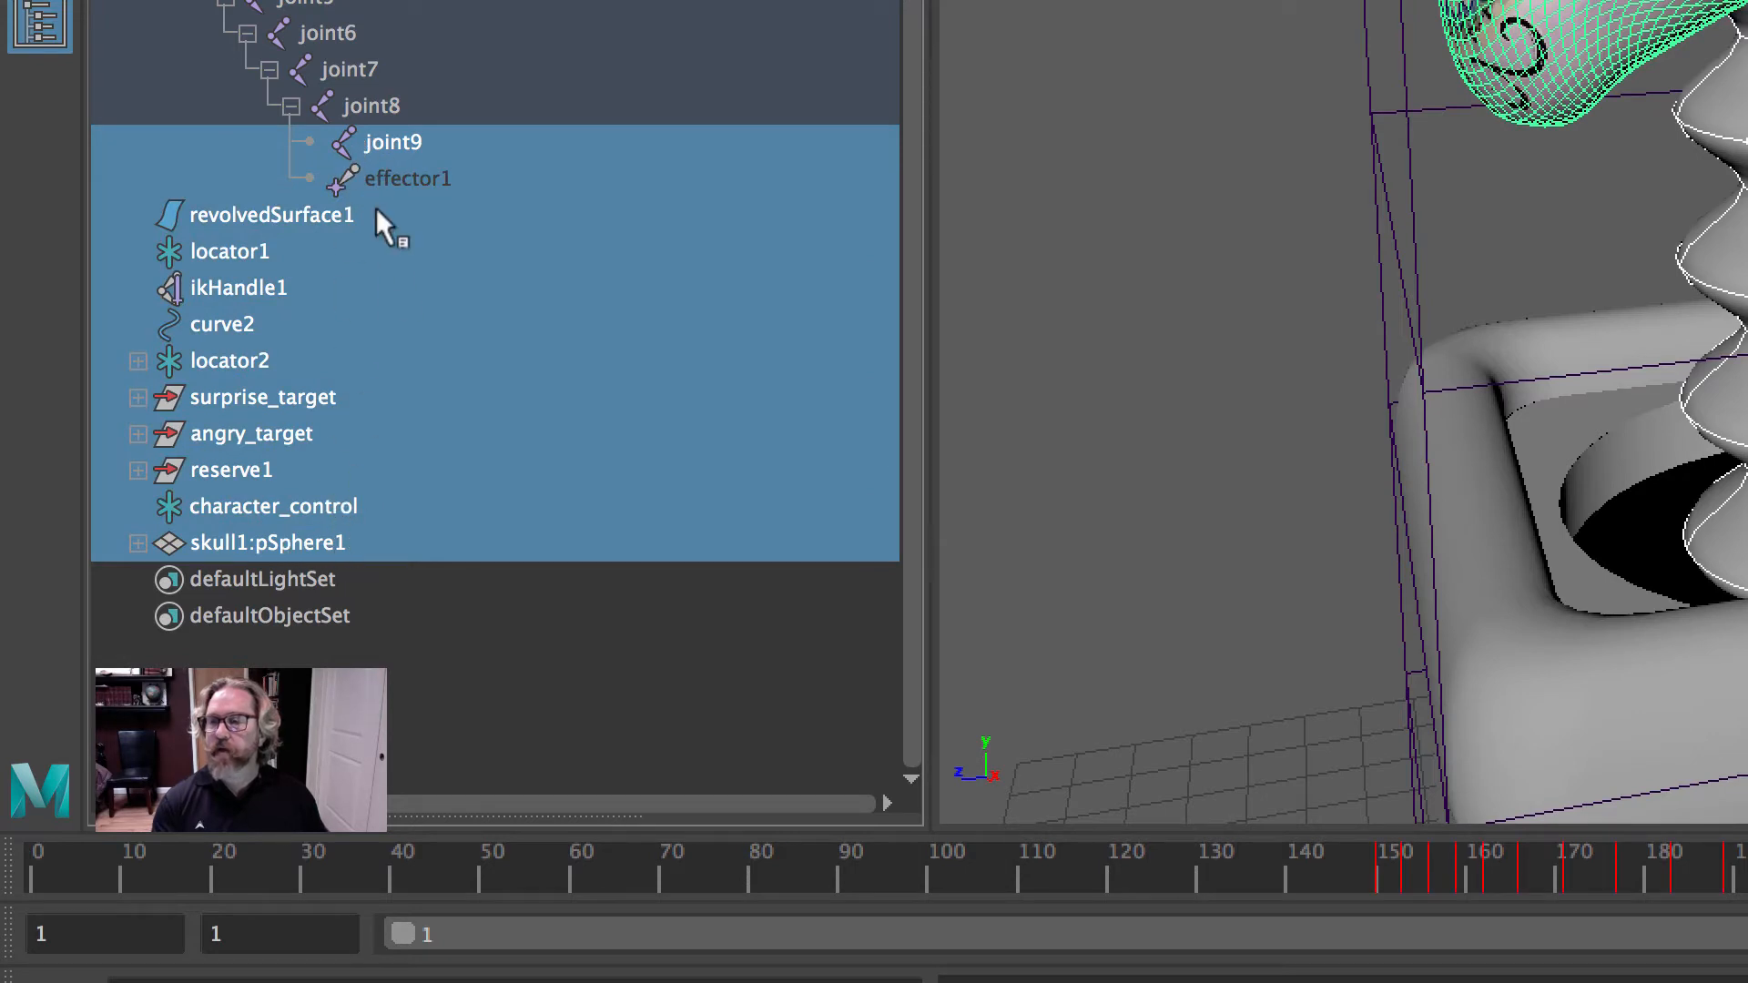
# - Select only joint9 followed by skull1:pSphere1 in the Outliner and apply an orient constraint
pyautogui.click(383, 143)
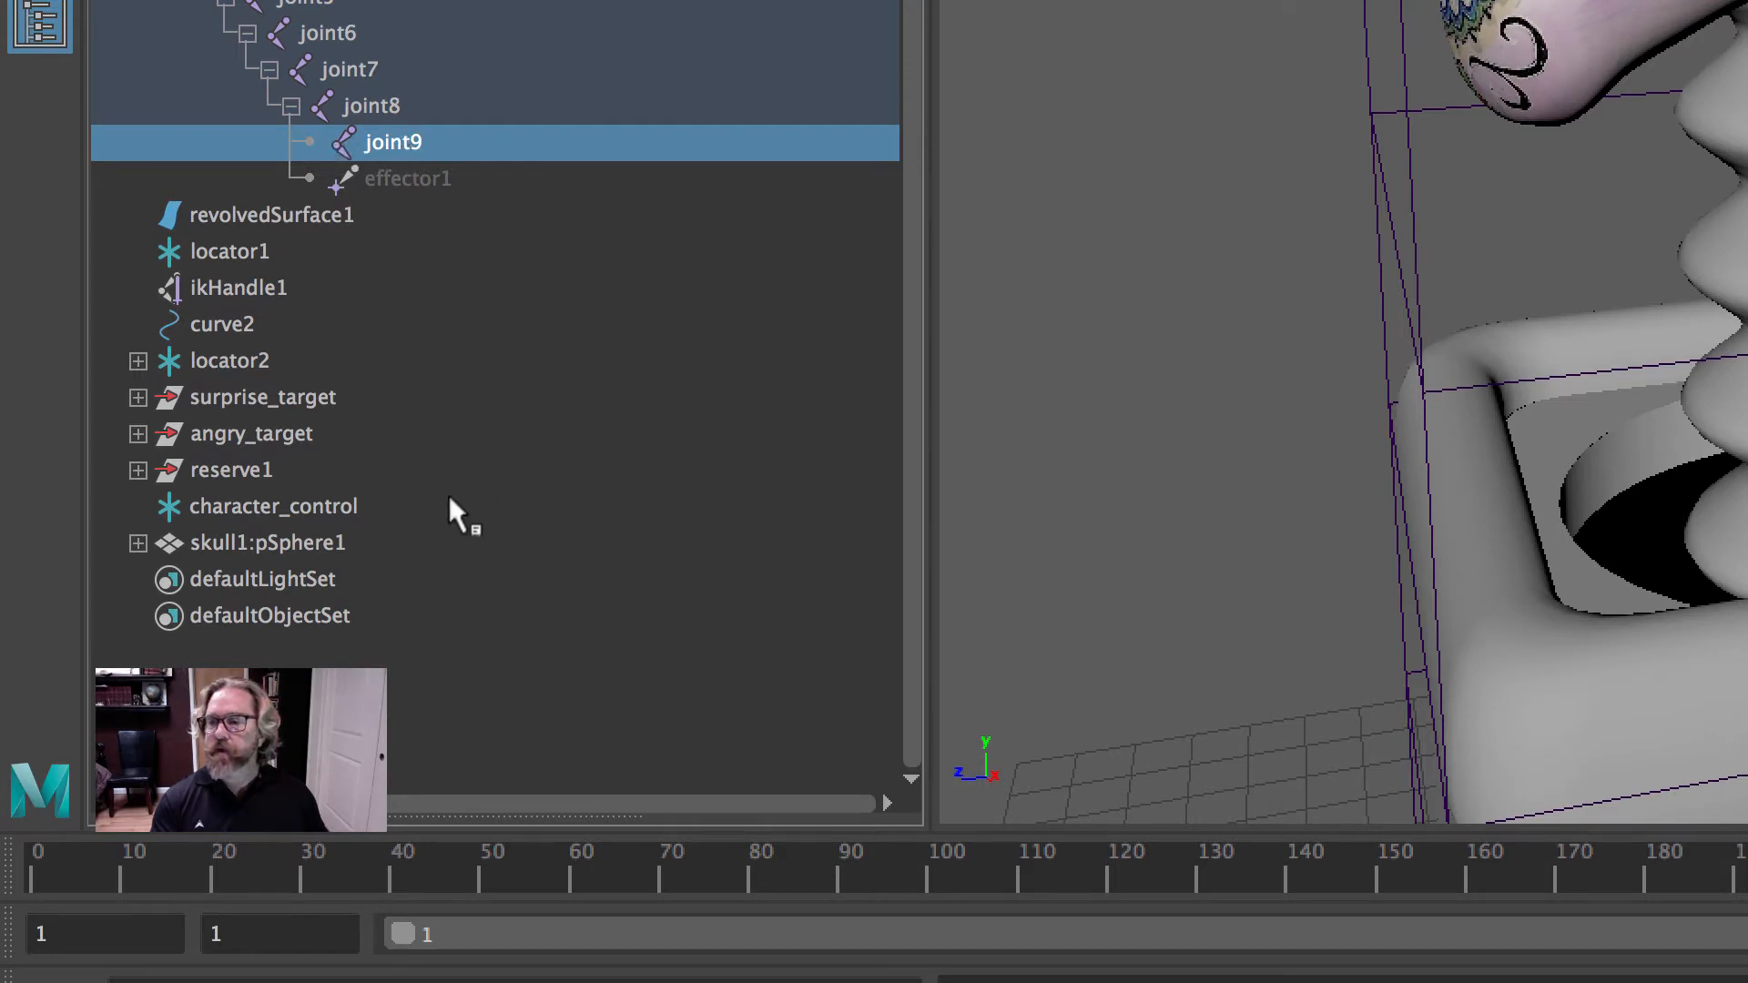
pyautogui.keyDown('ctrl'); pyautogui.click(261, 543); pyautogui.keyUp('ctrl')
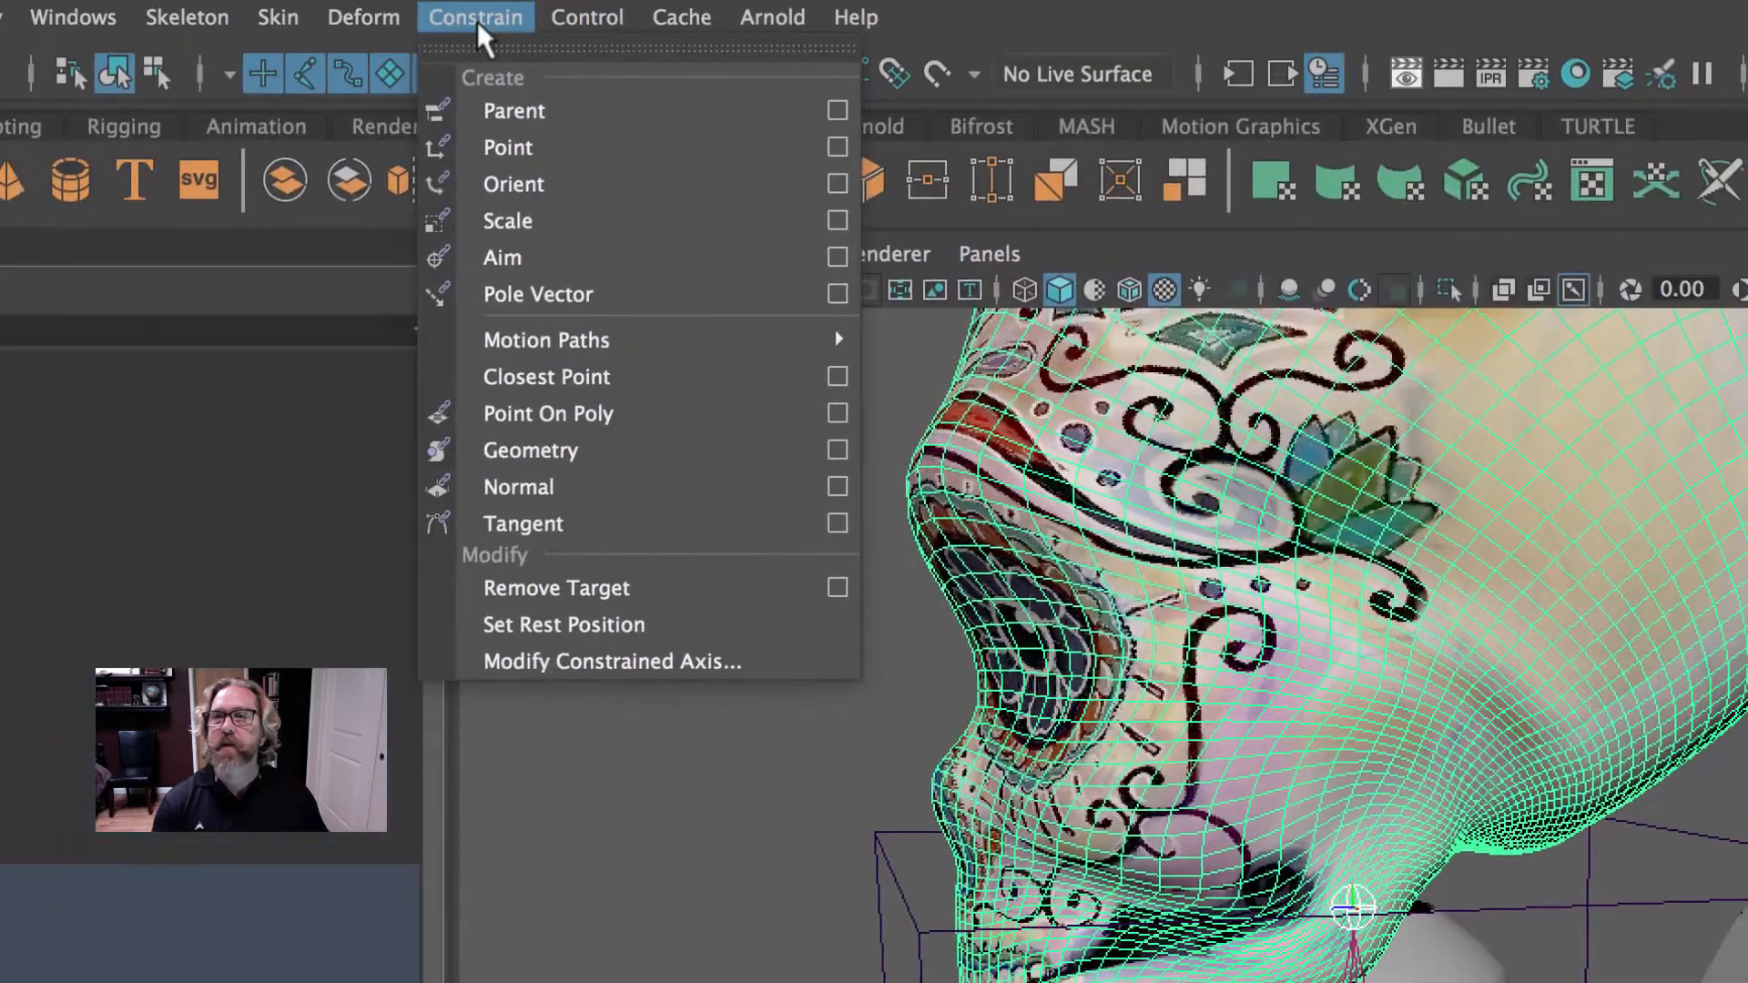
pyautogui.click(588, 73)
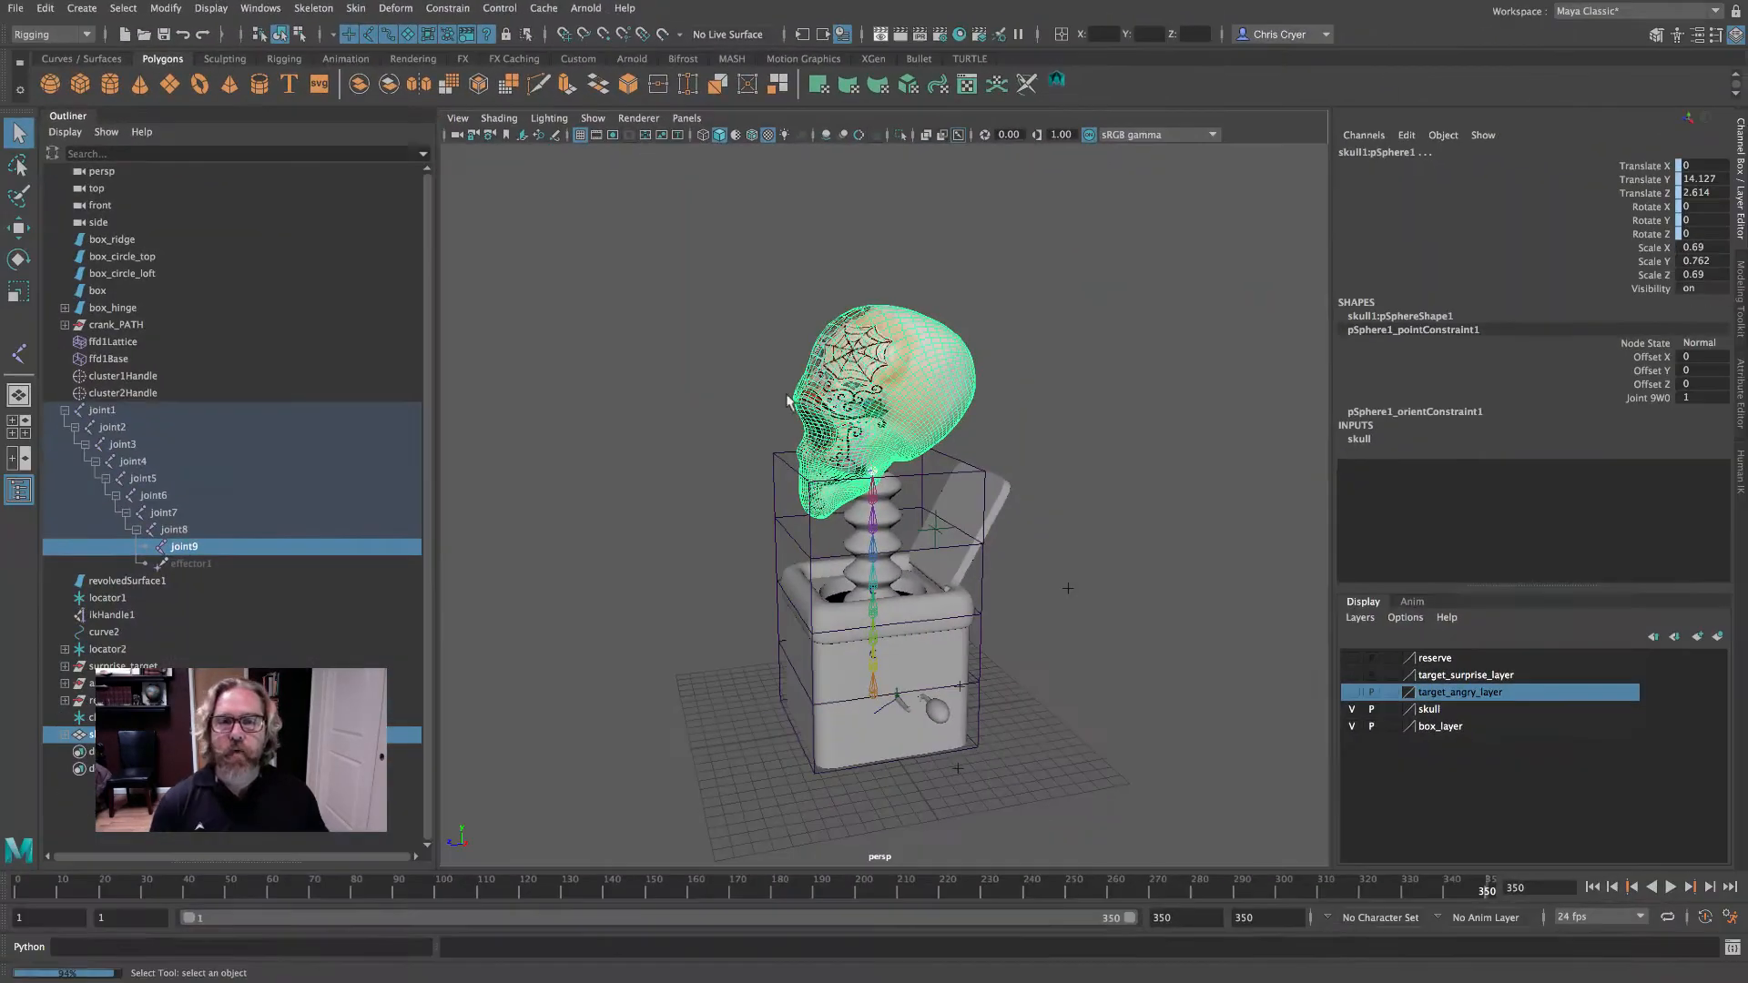
# - Clear the selection, then scrub and play the animation to check that the skull tilts with the neck
pyautogui.click(1046, 588)
pyautogui.keyDown('alt'); pyautogui.moveTo(1046, 589); pyautogui.dragTo(1199, 591); pyautogui.keyUp('alt')
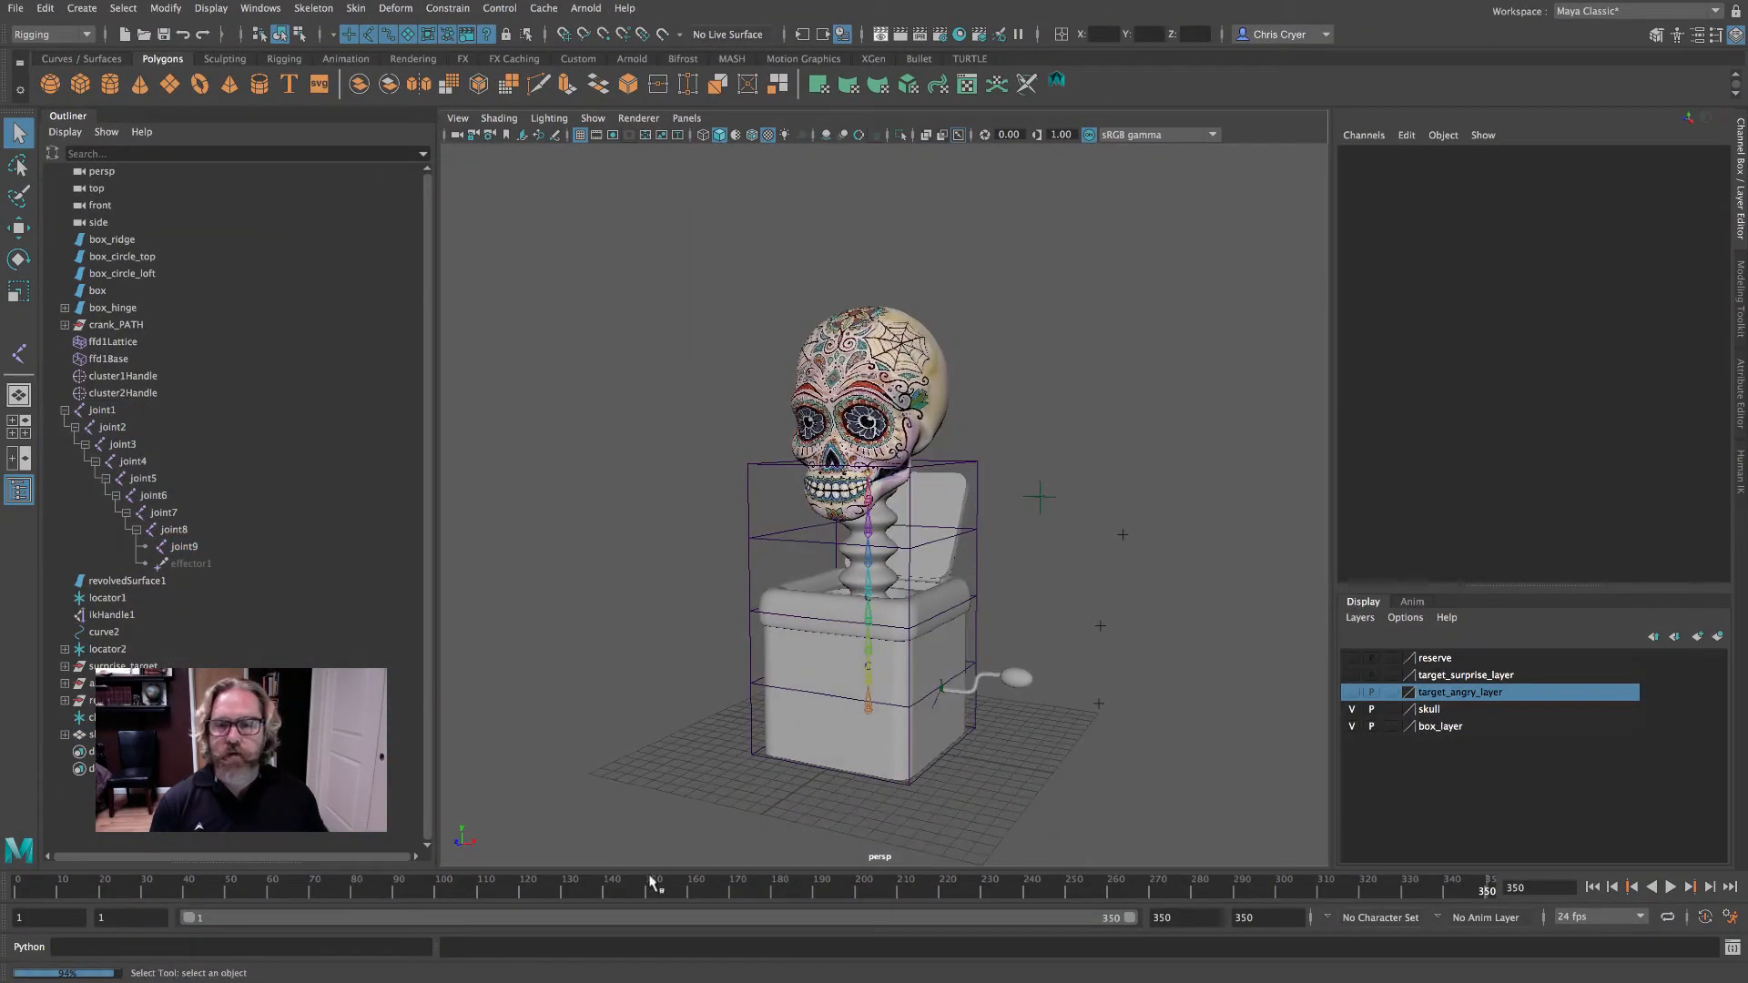
pyautogui.moveTo(652, 886); pyautogui.dragTo(809, 890)
pyautogui.hotkey('alt', 'v')
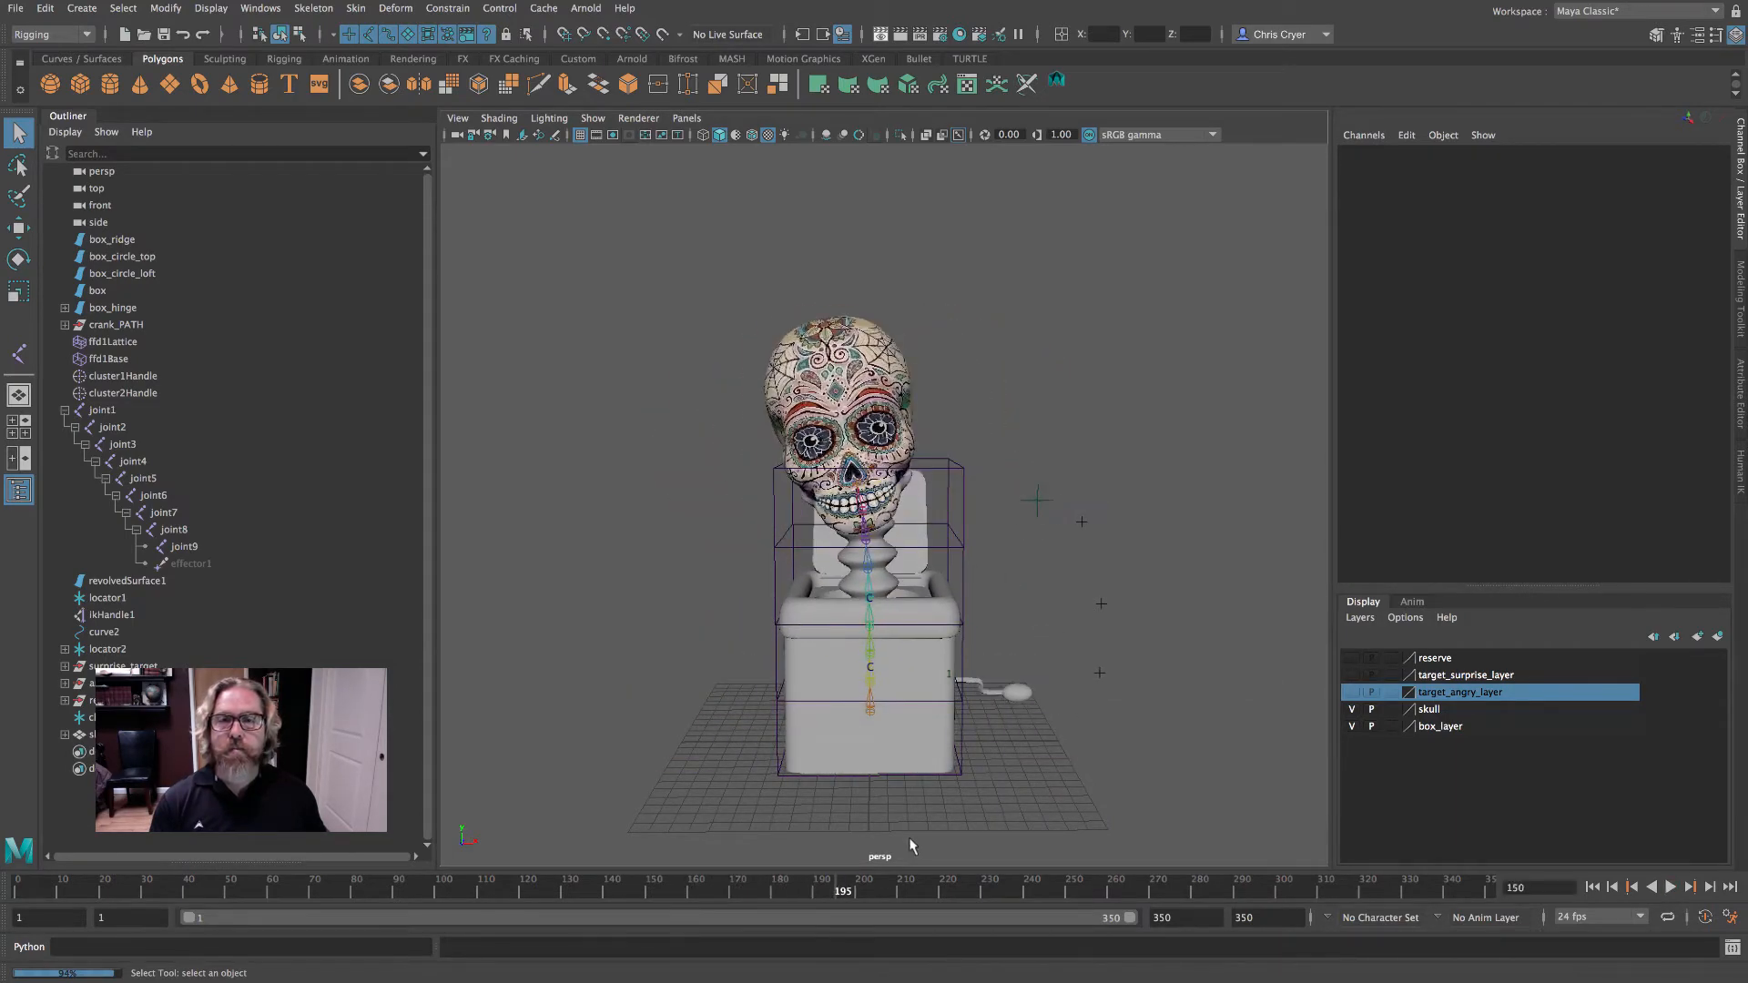
pyautogui.keyDown('alt'); pyautogui.moveTo(909, 763); pyautogui.dragTo(866, 675); pyautogui.keyUp('alt')
pyautogui.keyDown('alt'); pyautogui.moveTo(854, 671); pyautogui.dragTo(832, 572, button='middle'); pyautogui.keyUp('alt')
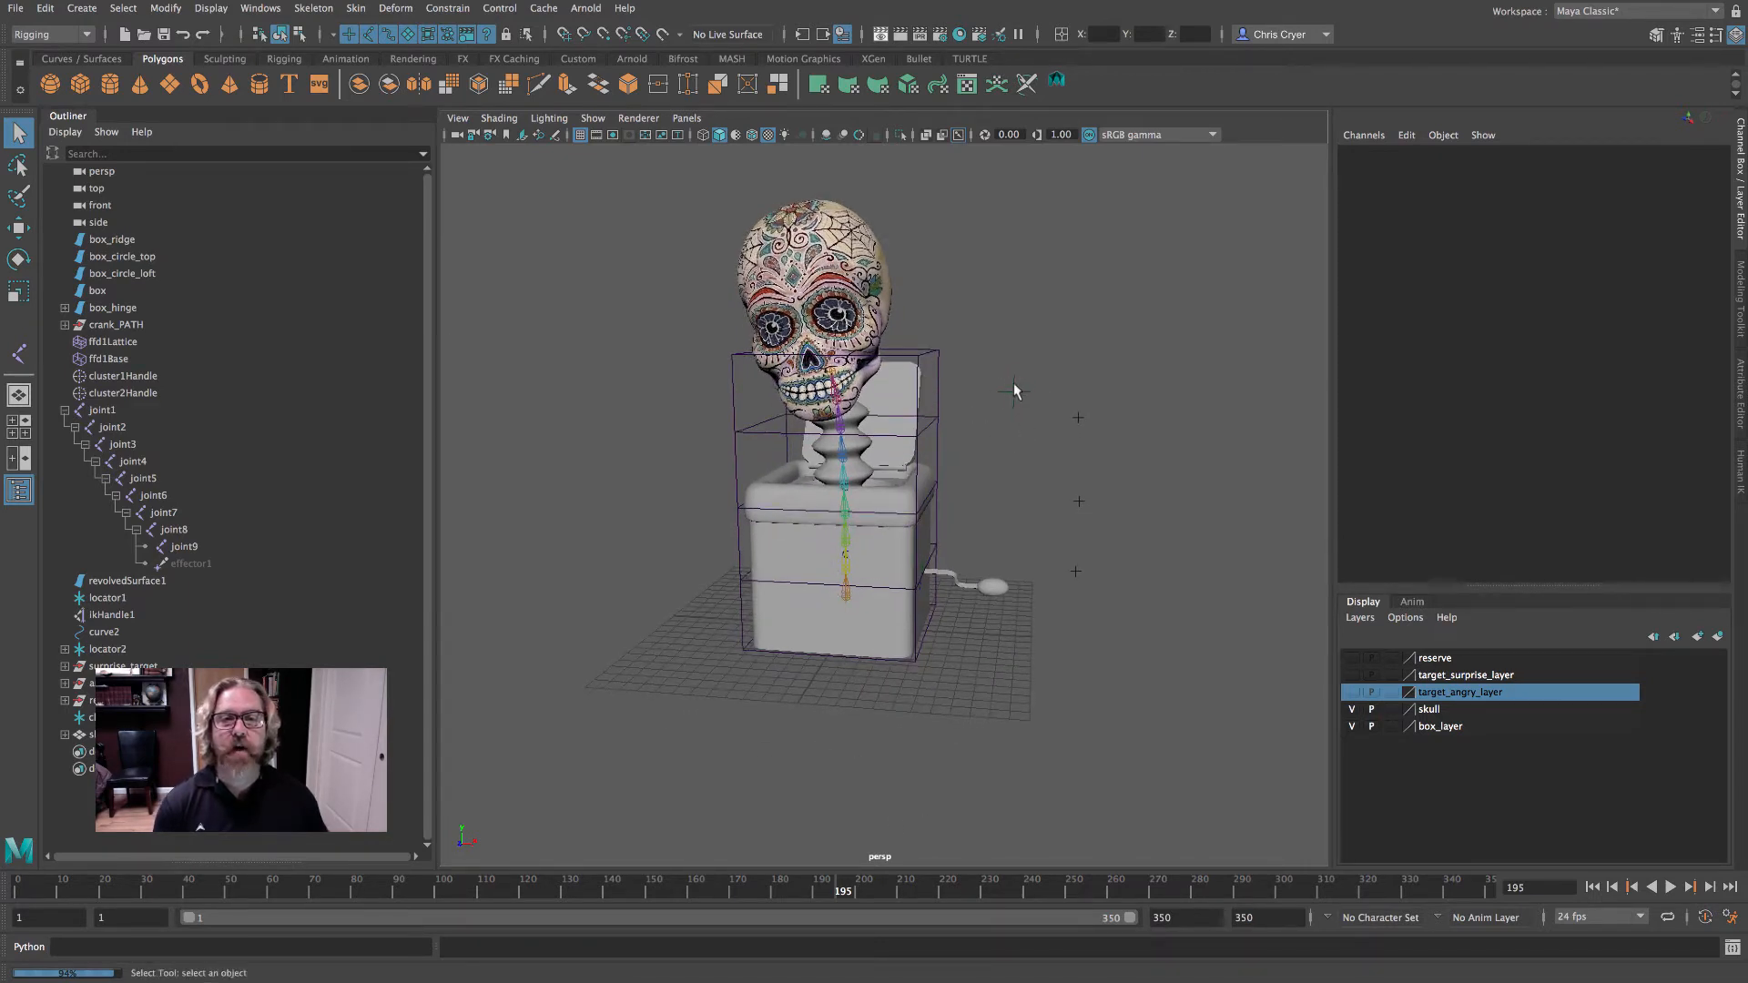
pyautogui.hotkey('alt', 'v')
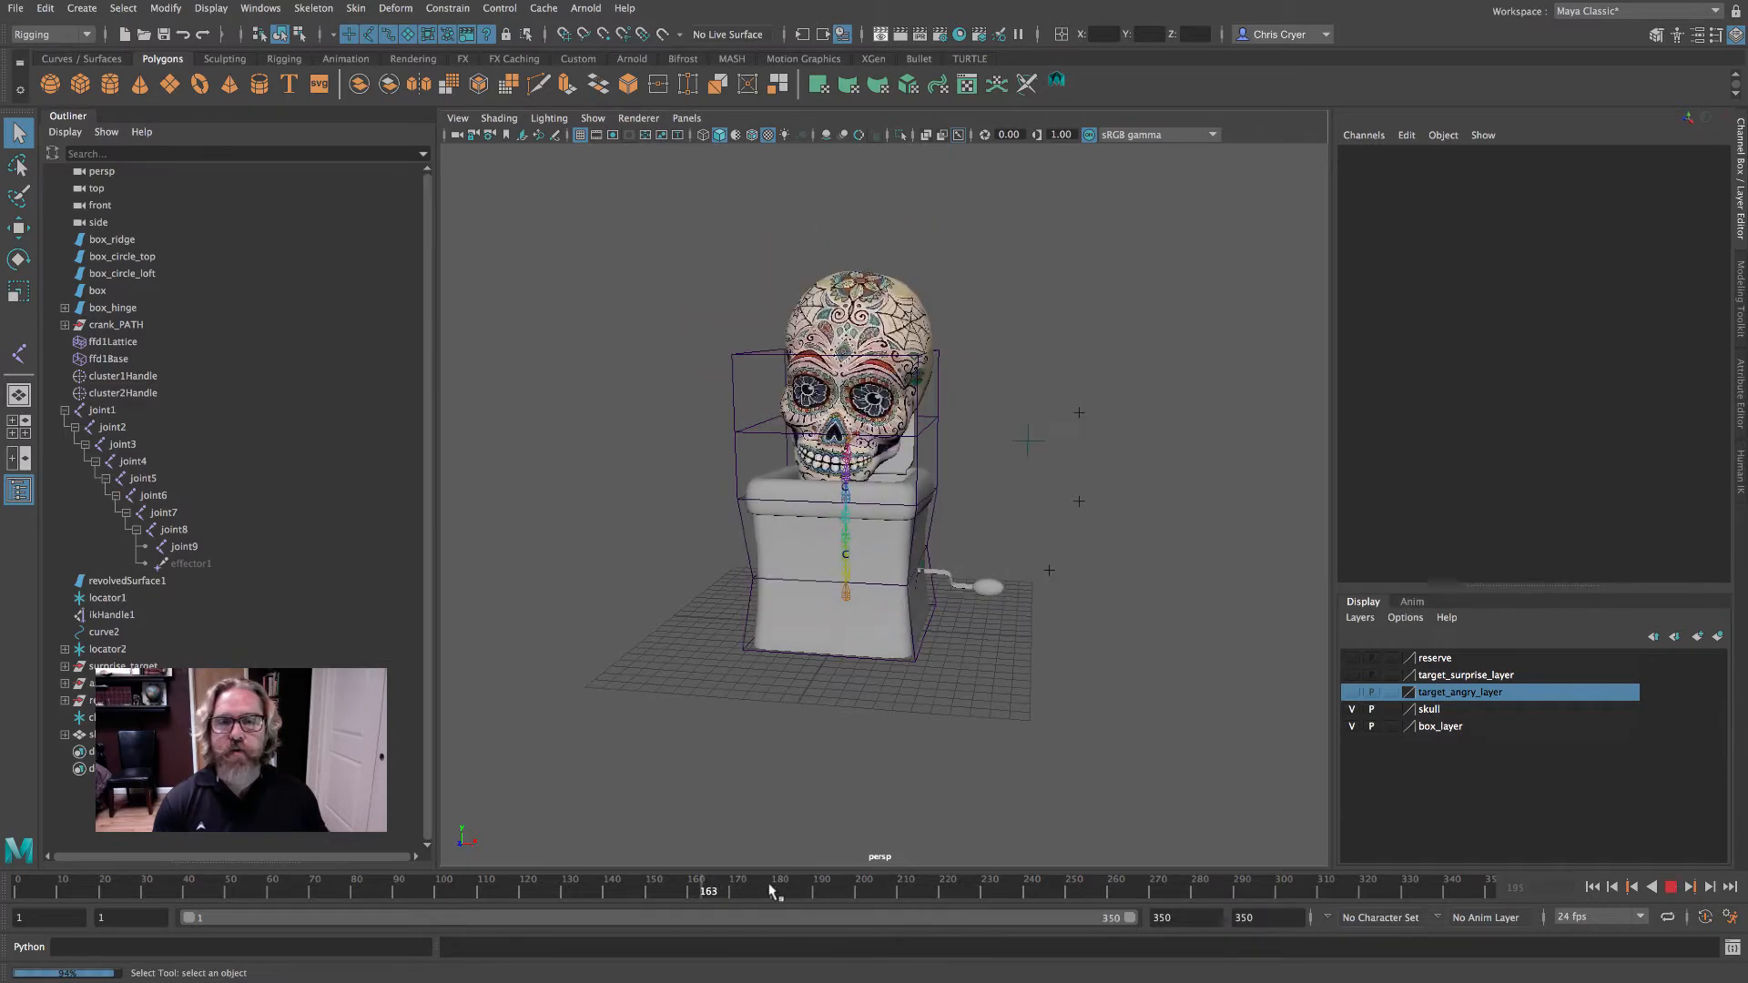
# - Scrub the timeline to frame 350 and examine the constrained skull from several angles
pyautogui.moveTo(969, 890); pyautogui.dragTo(1543, 895)
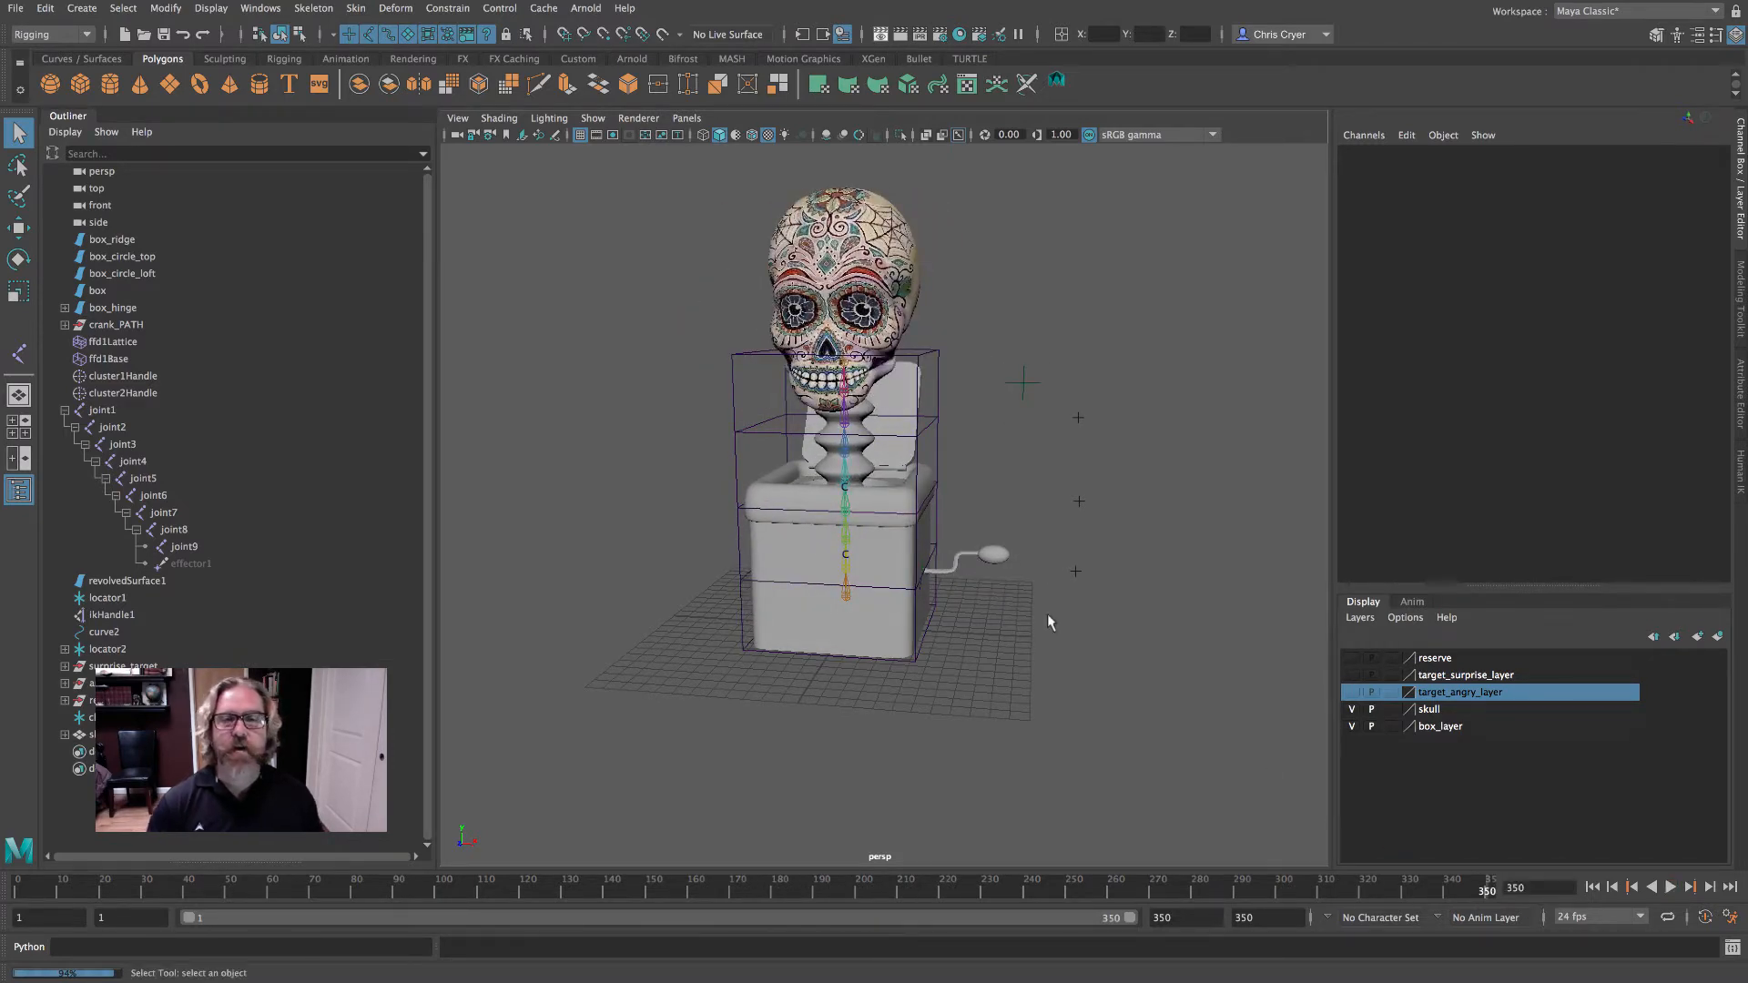
pyautogui.keyDown('alt'); pyautogui.moveTo(1022, 493); pyautogui.dragTo(817, 858); pyautogui.keyUp('alt')
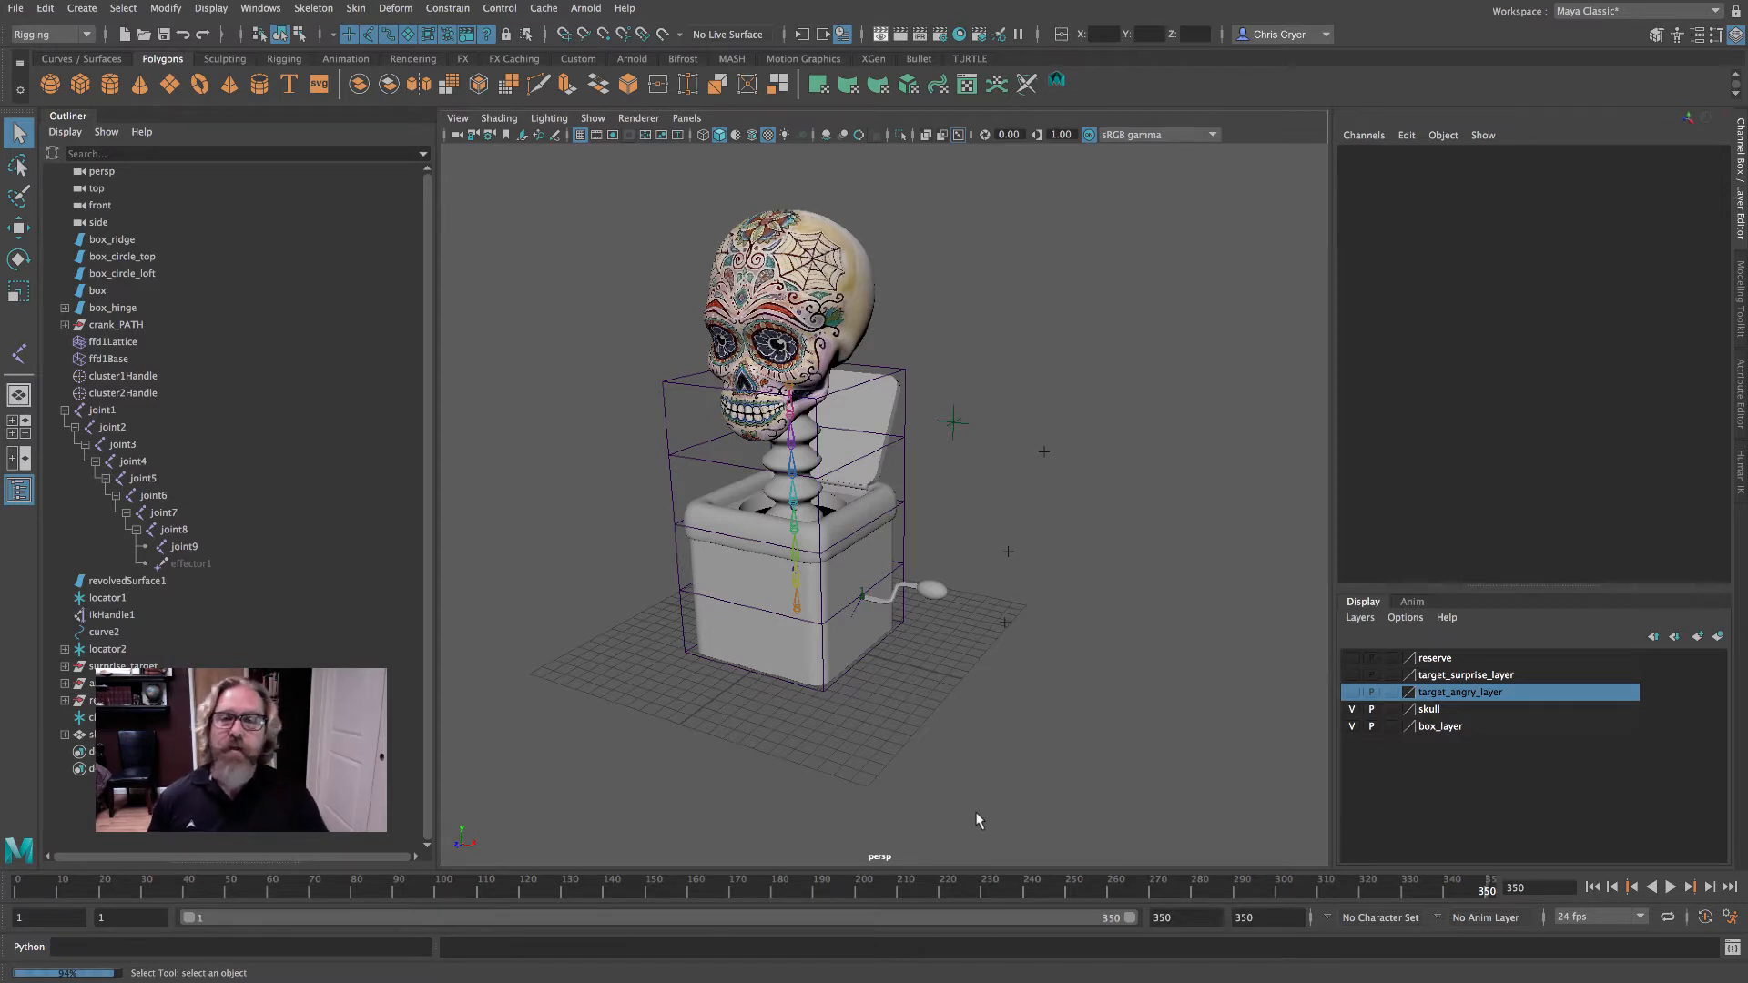
pyautogui.keyDown('alt'); pyautogui.moveTo(967, 638); pyautogui.dragTo(991, 630); pyautogui.keyUp('alt')
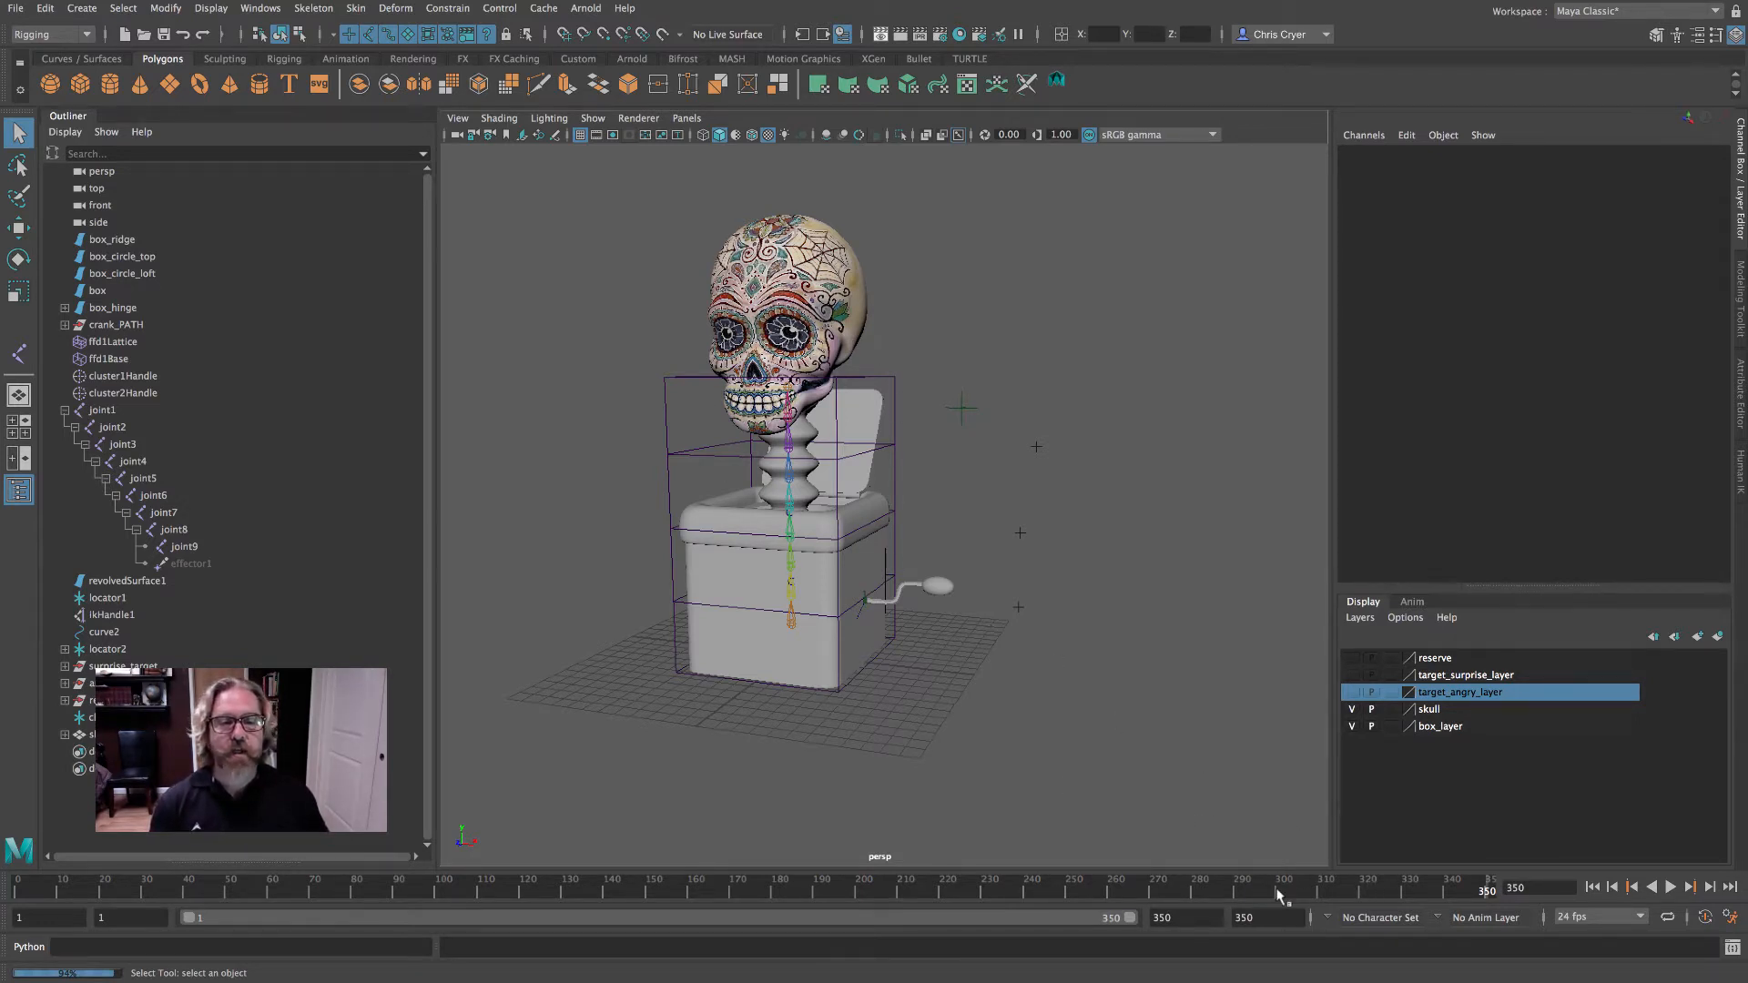
pyautogui.moveTo(1419, 894); pyautogui.dragTo(1531, 890)
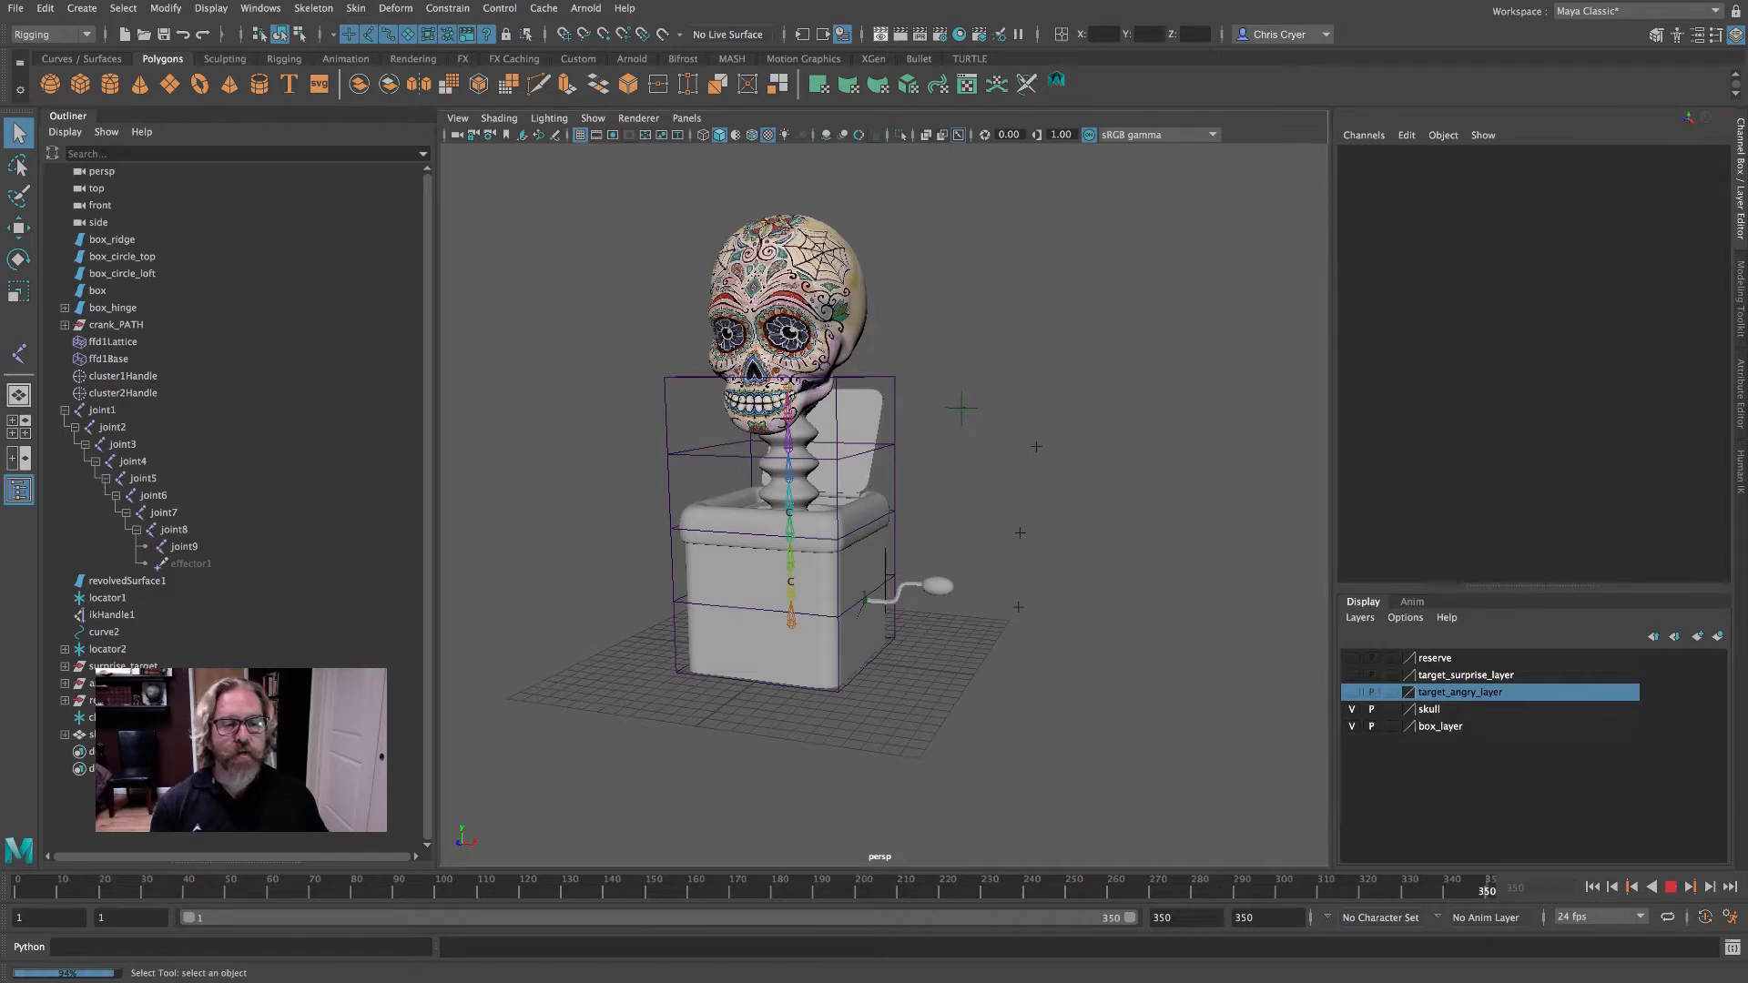
# - Select locator1, switch to the Animation menu set and open the Set Driven Key window with the locator loaded as driver
pyautogui.keyDown('alt'); pyautogui.moveTo(980, 576); pyautogui.dragTo(1063, 674); pyautogui.keyUp('alt')
pyautogui.keyDown('alt'); pyautogui.moveTo(1063, 674); pyautogui.dragTo(1071, 603, button='right'); pyautogui.keyUp('alt')
pyautogui.moveTo(1003, 430); pyautogui.dragTo(1058, 497)
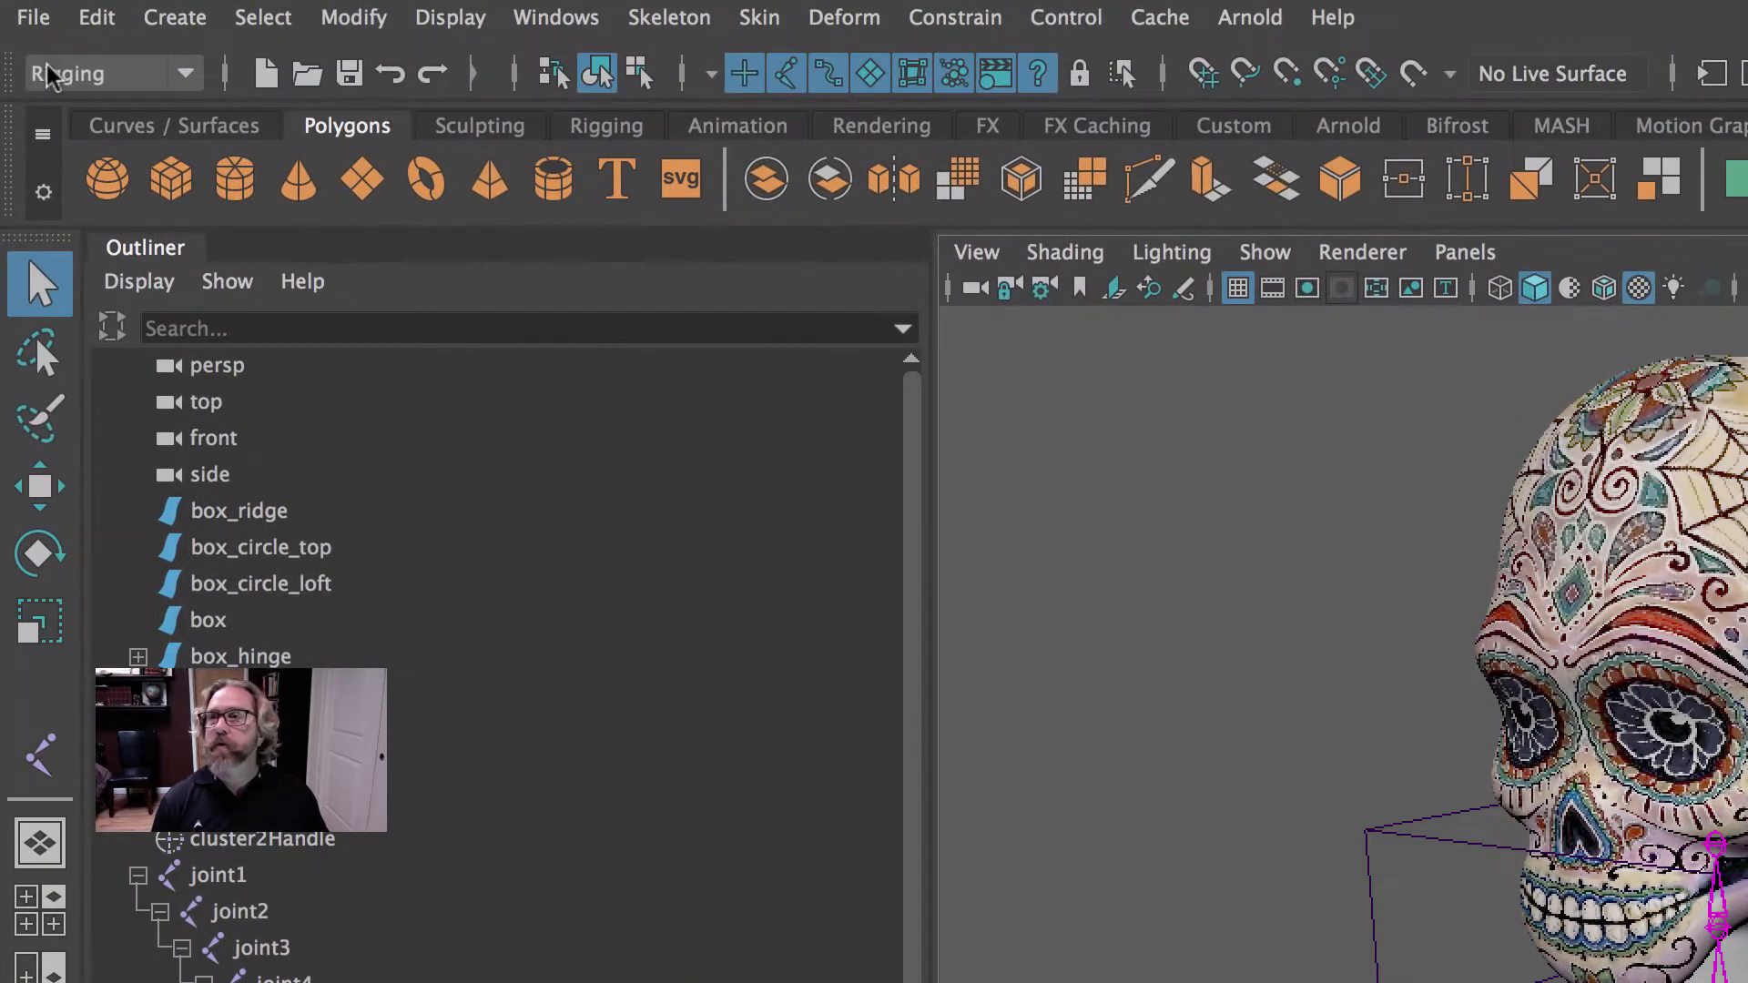
pyautogui.click(47, 75)
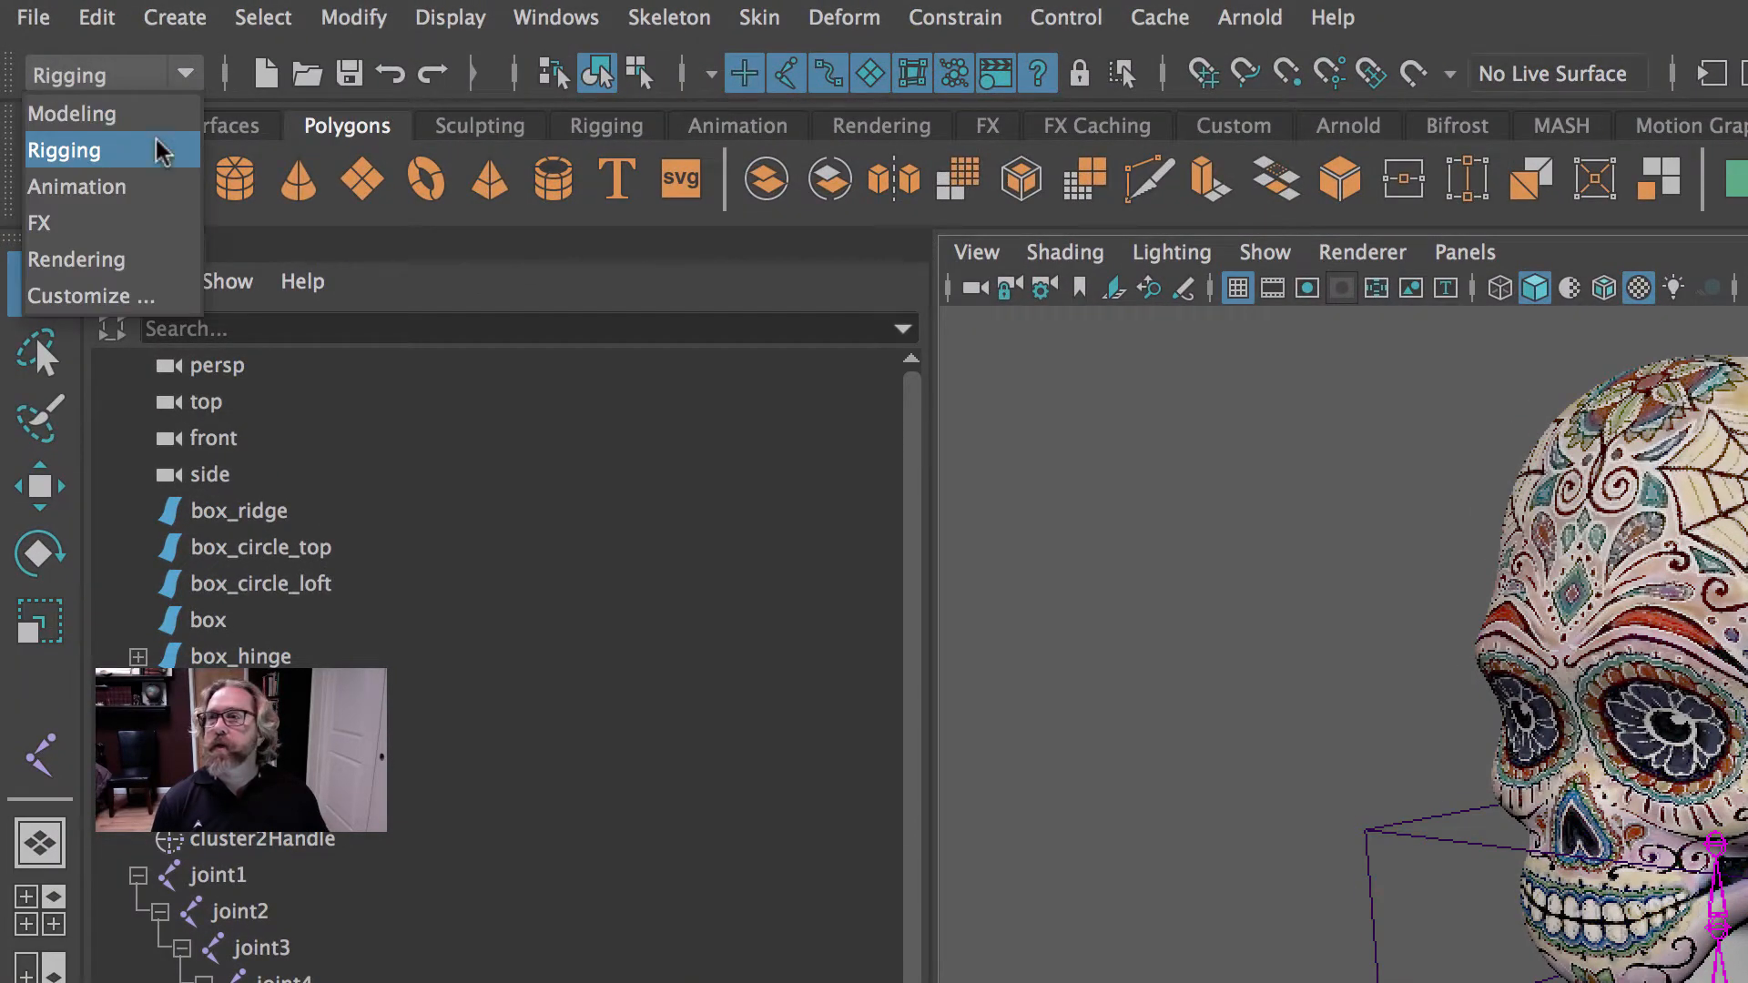
pyautogui.click(159, 183)
pyautogui.click(646, 18)
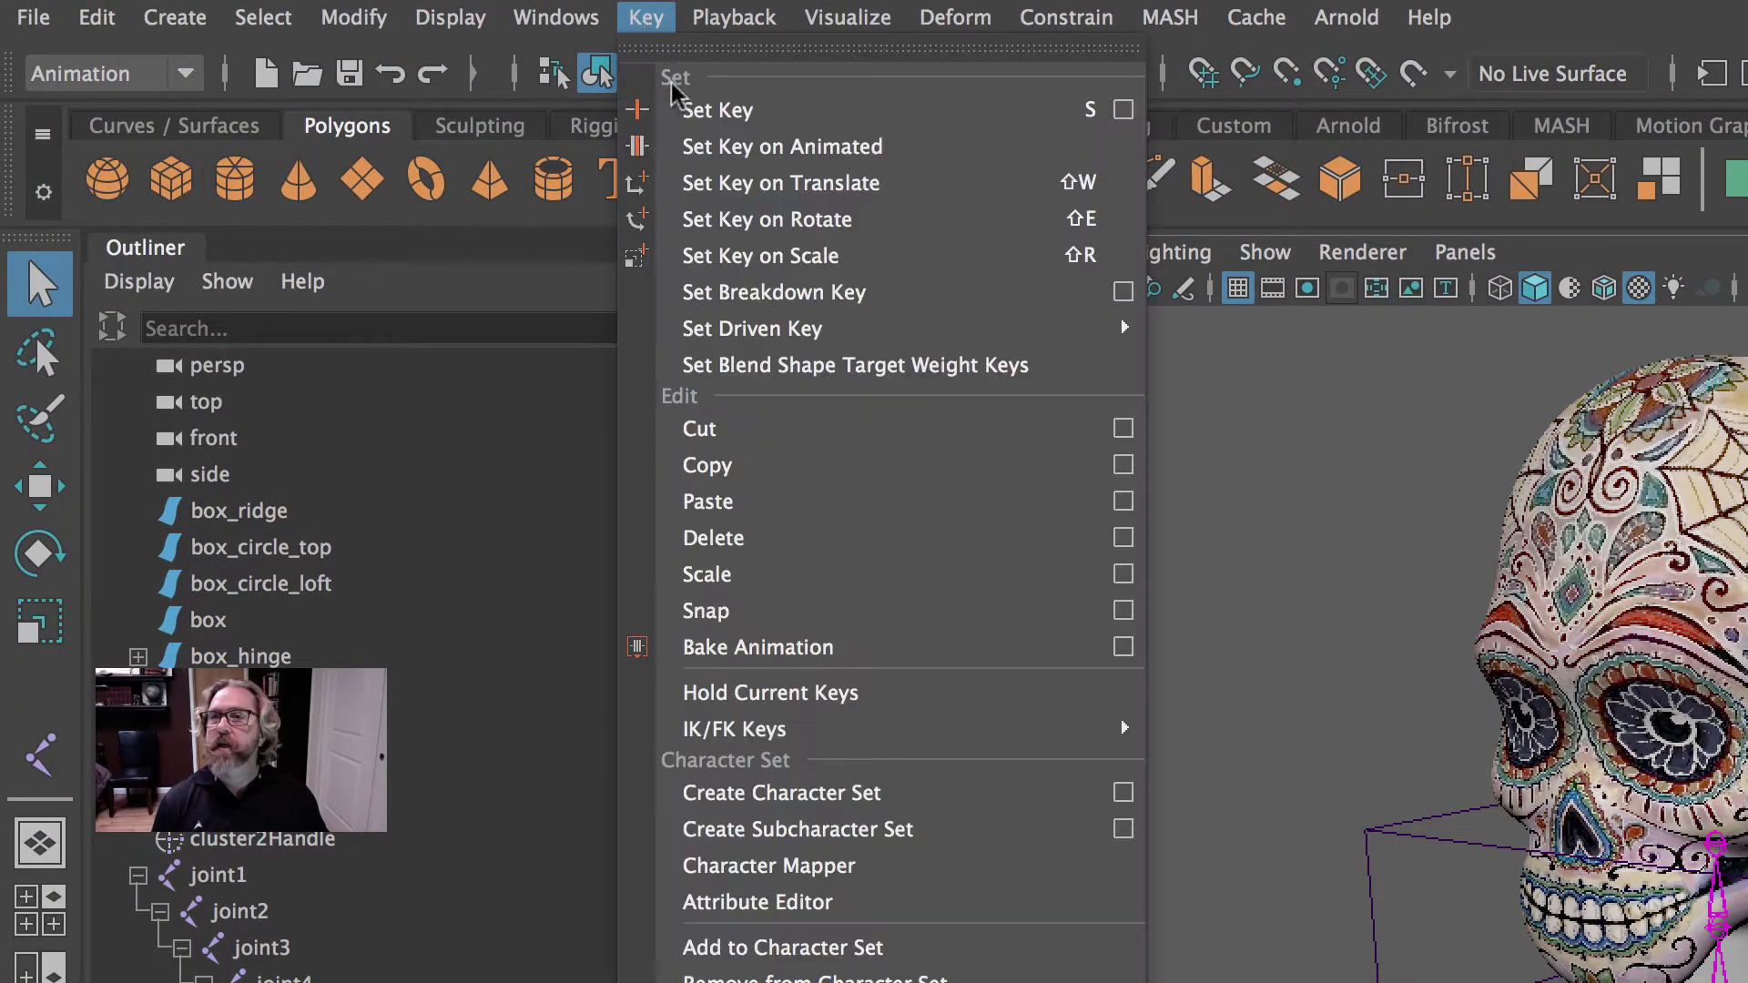
pyautogui.moveTo(783, 329)
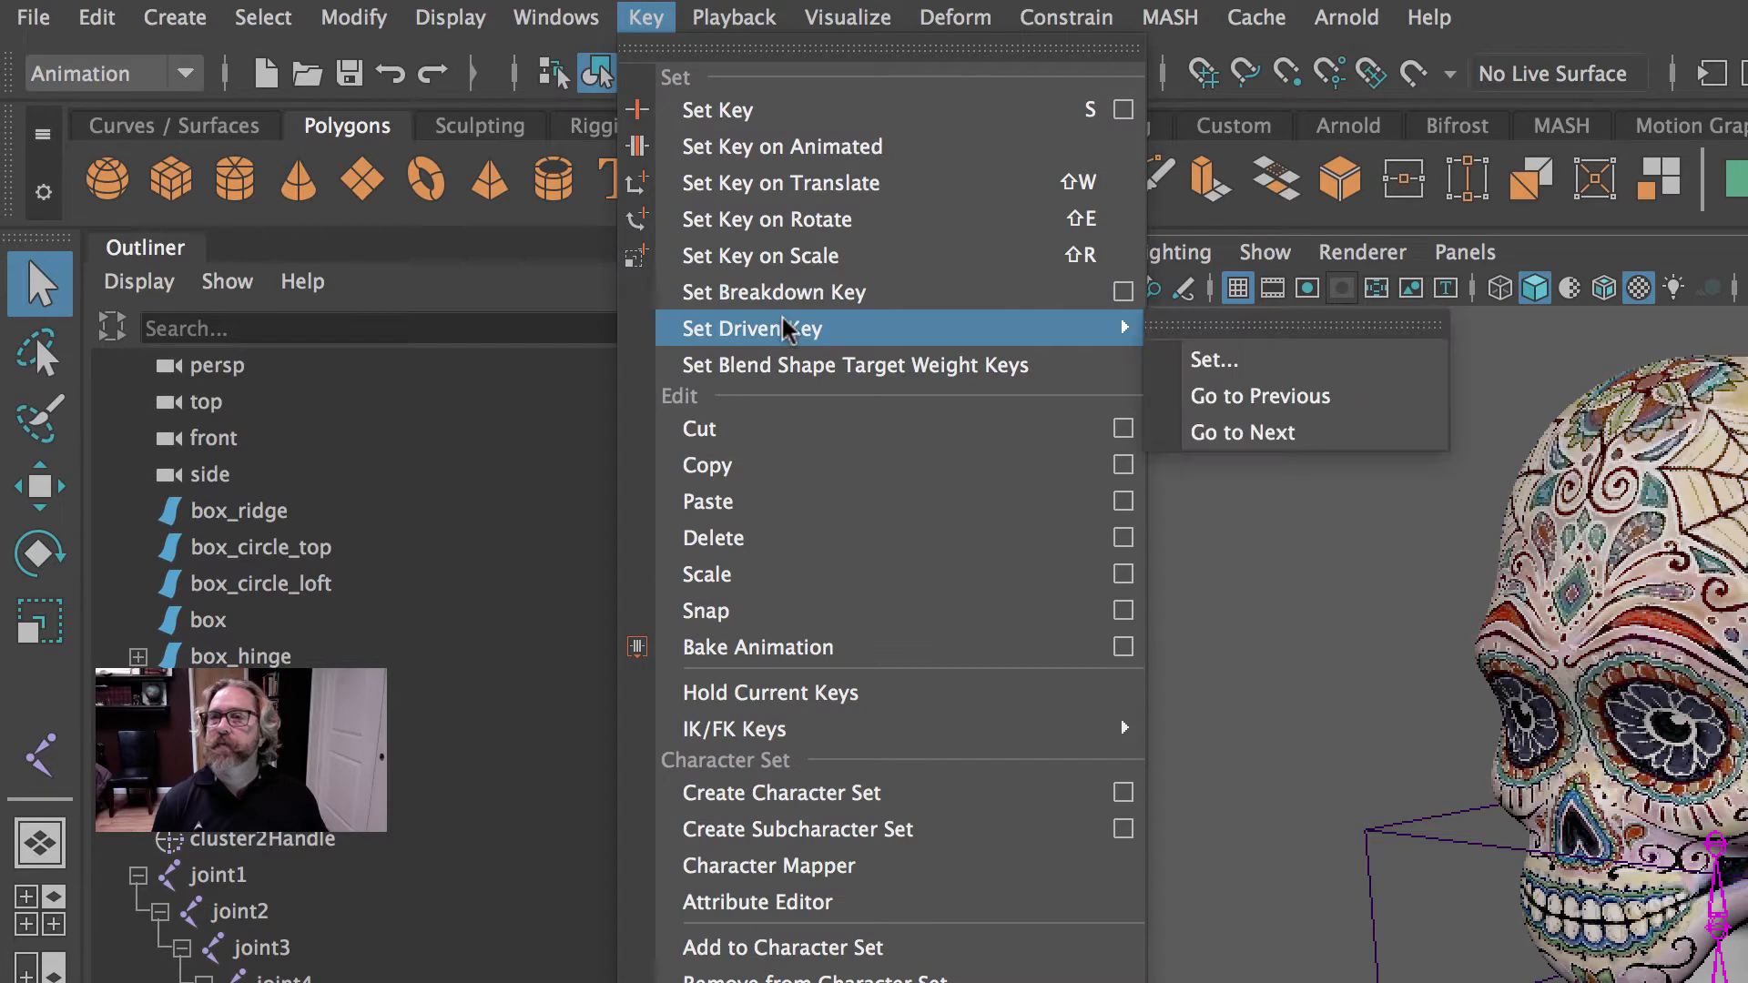
pyautogui.click(1207, 362)
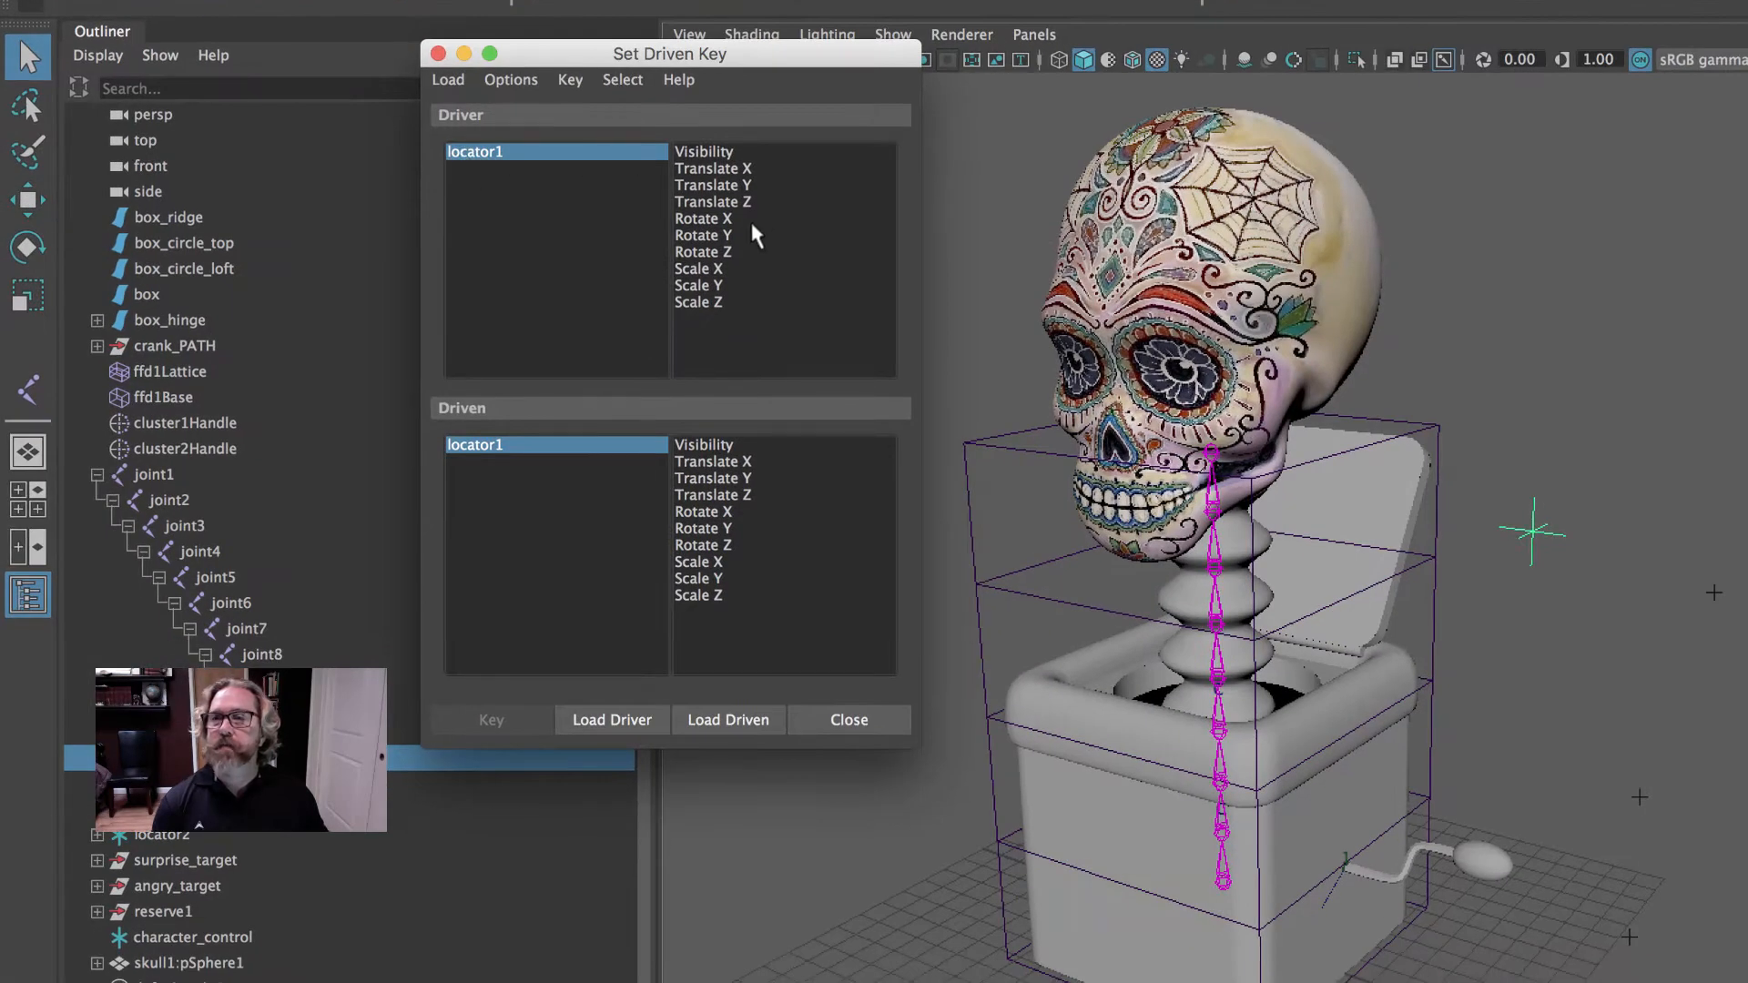
# - Choose locator1's Translate Y as driver attribute and load skull1:pSphere1 as driven with Scale X, Scale Y and Scale Z
pyautogui.click(713, 236)
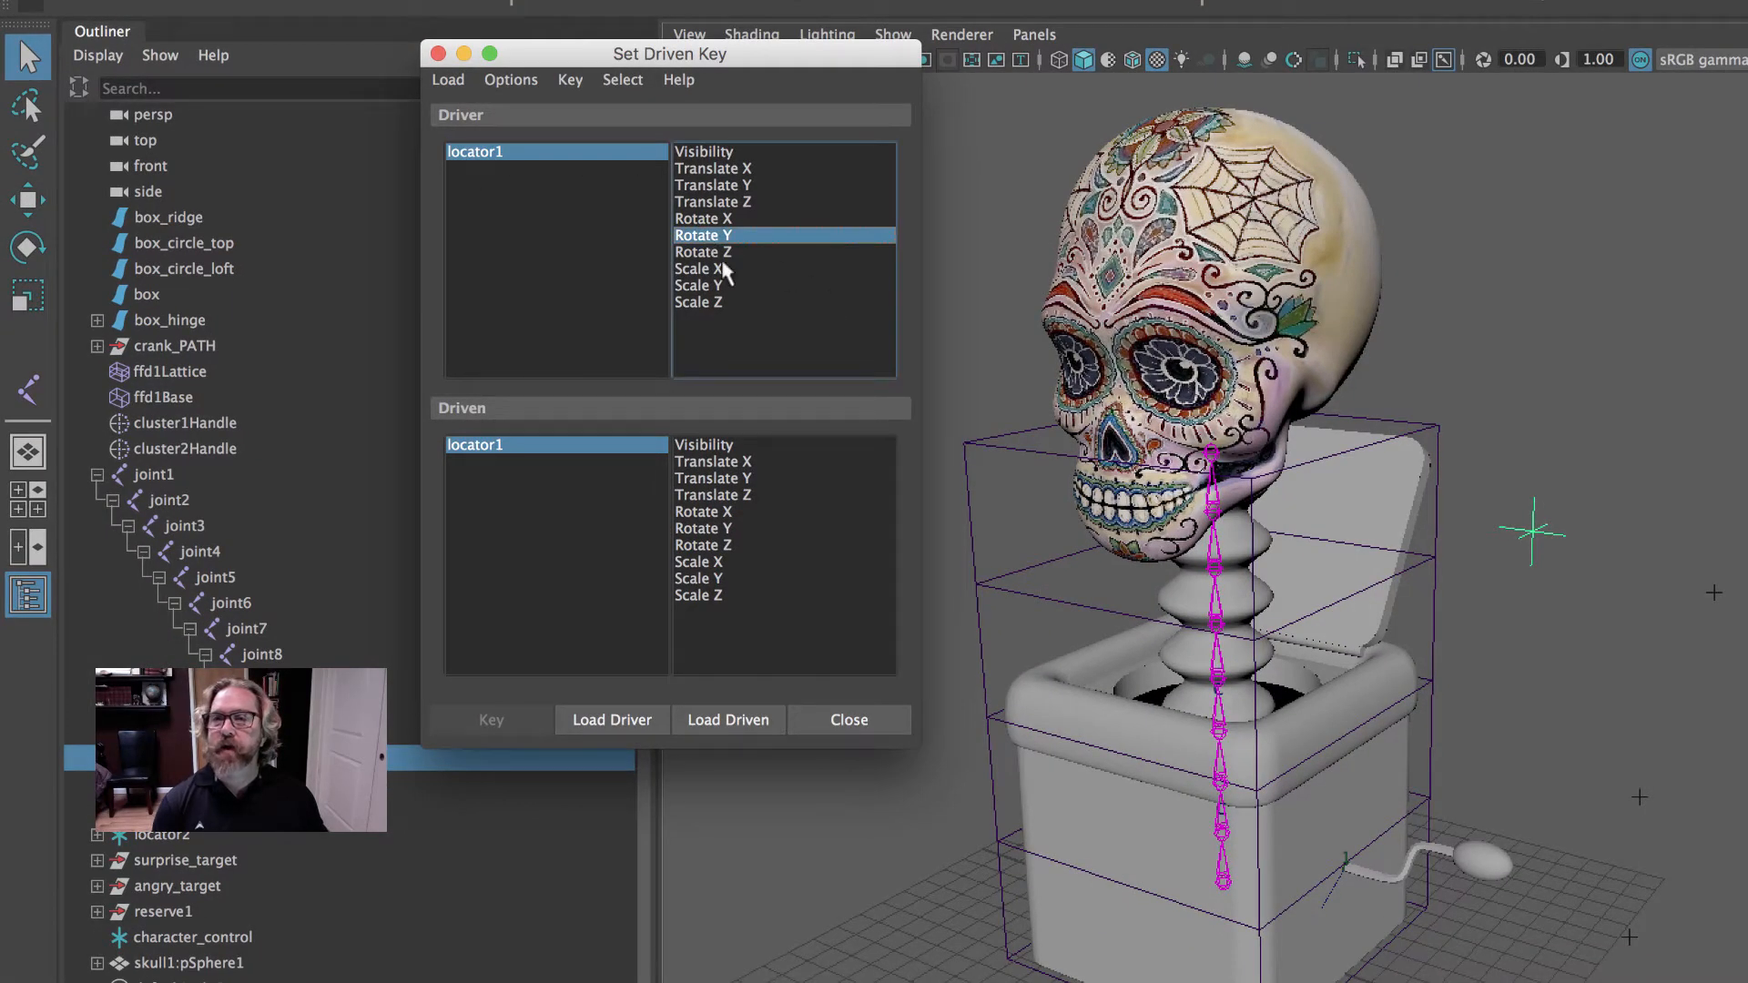
pyautogui.click(715, 185)
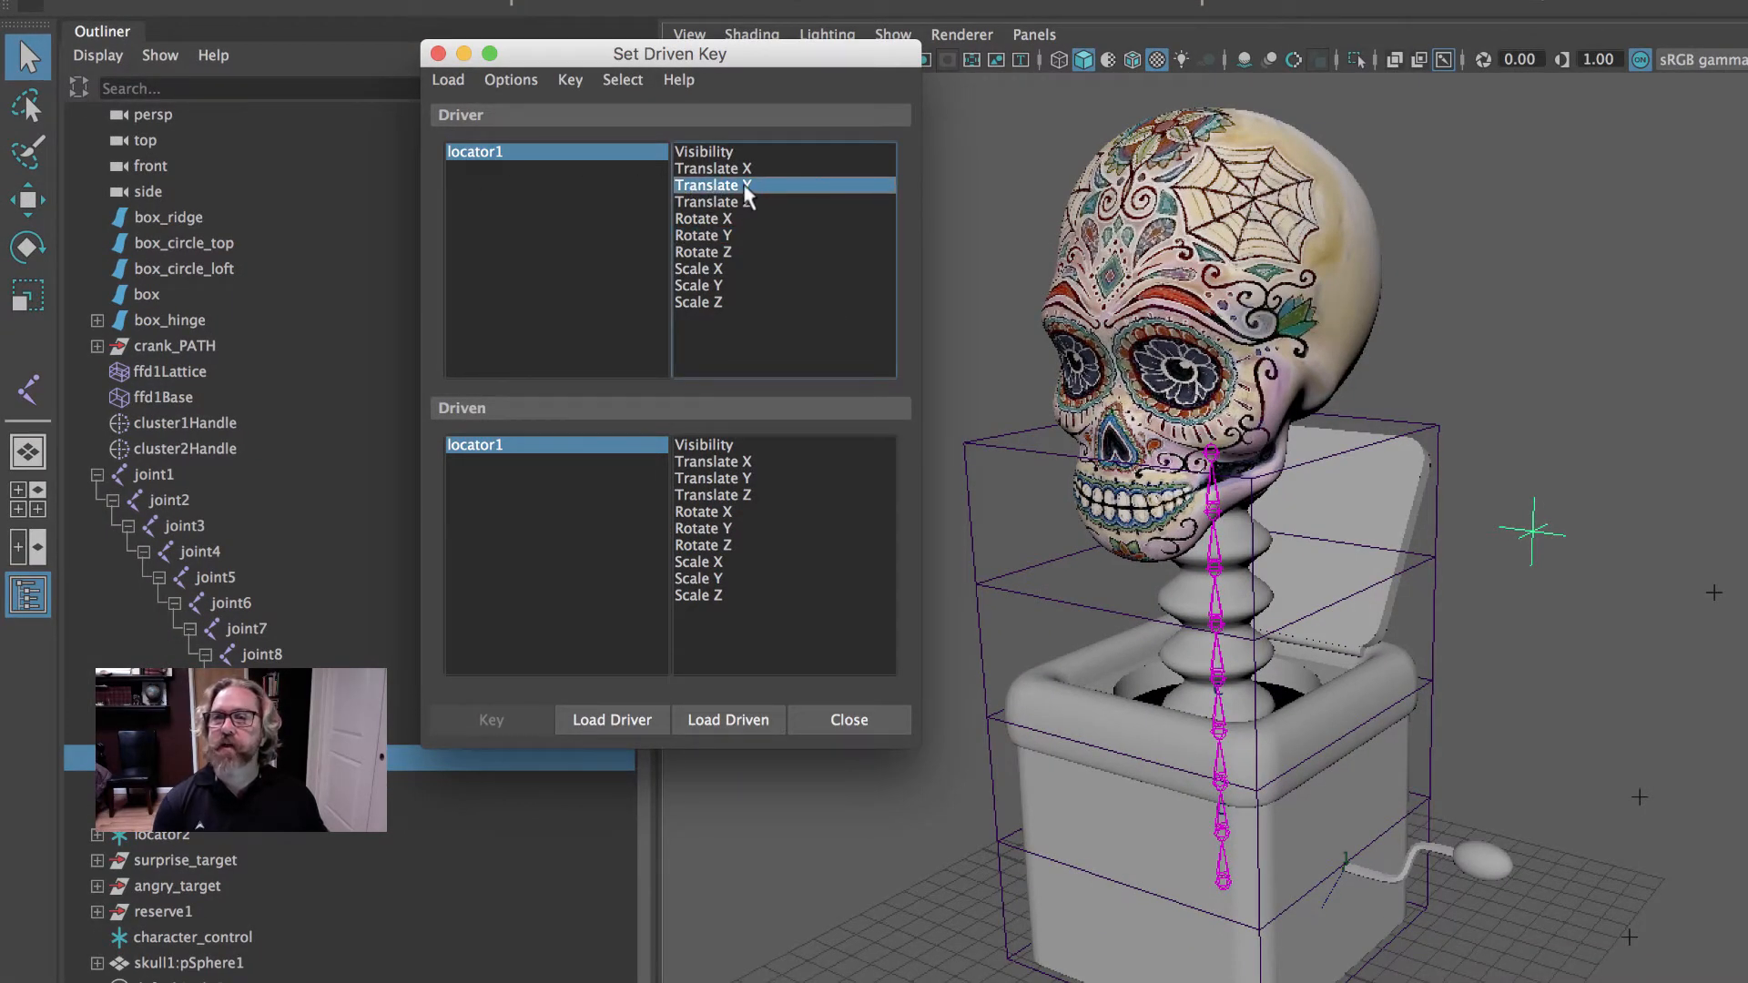
pyautogui.click(1264, 251)
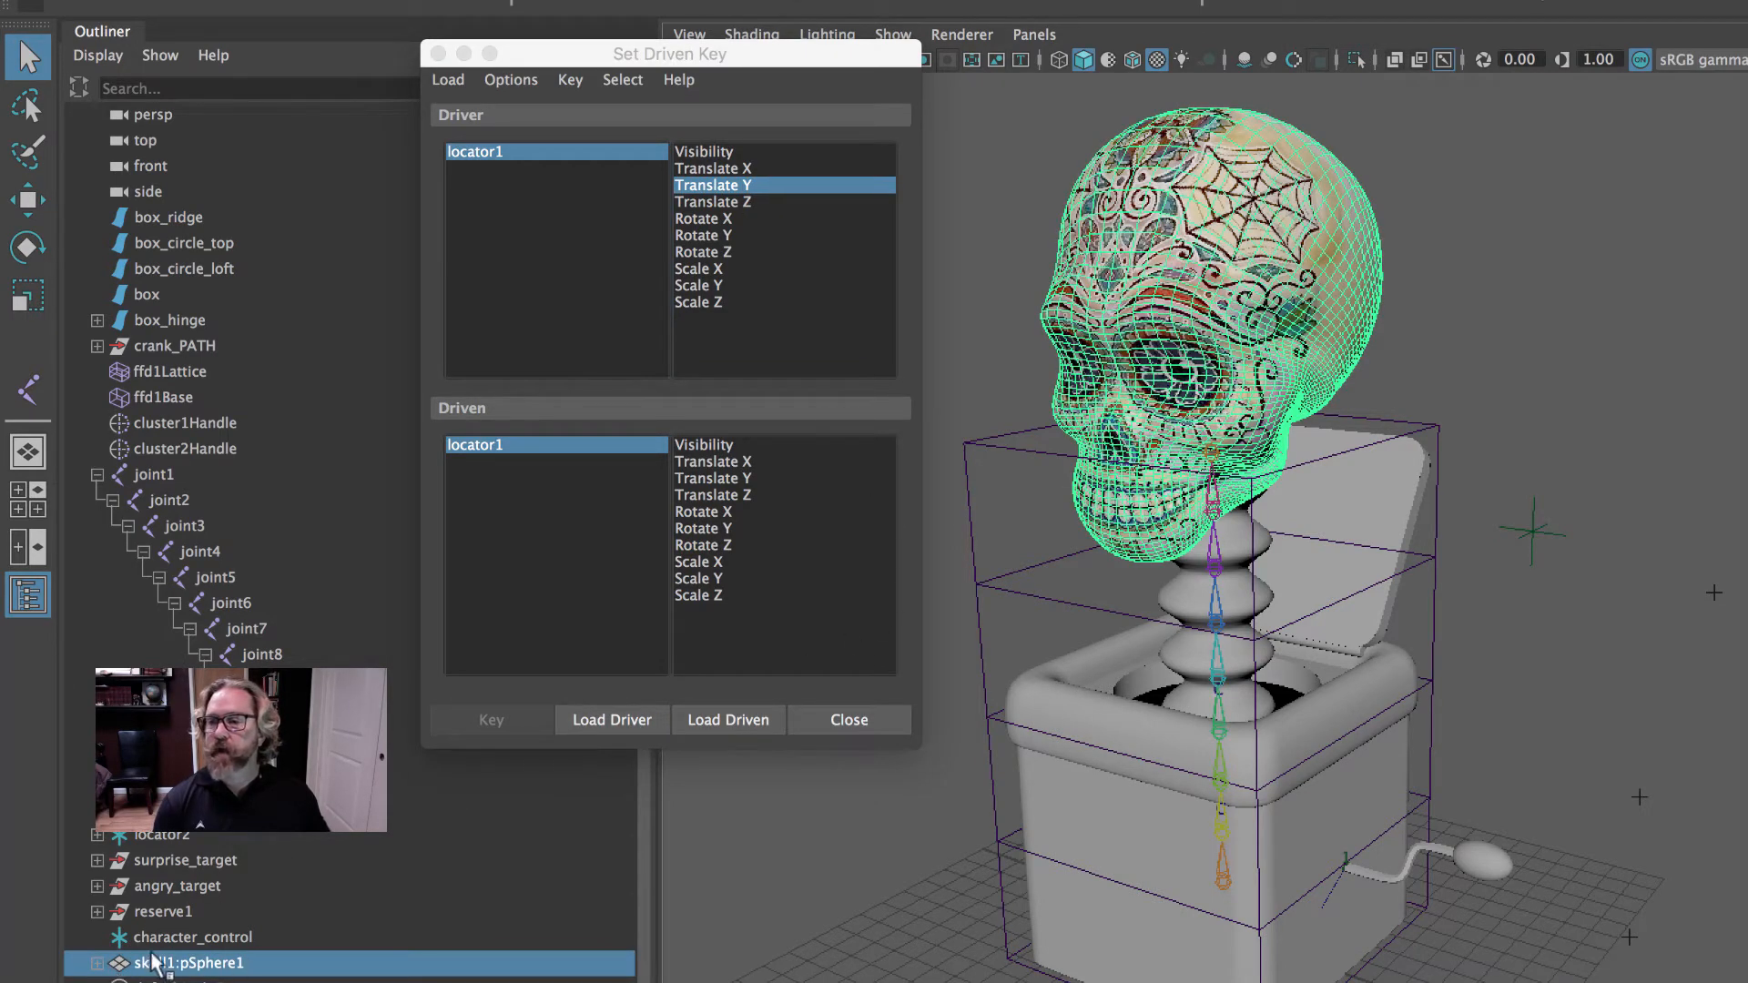
pyautogui.click(728, 714)
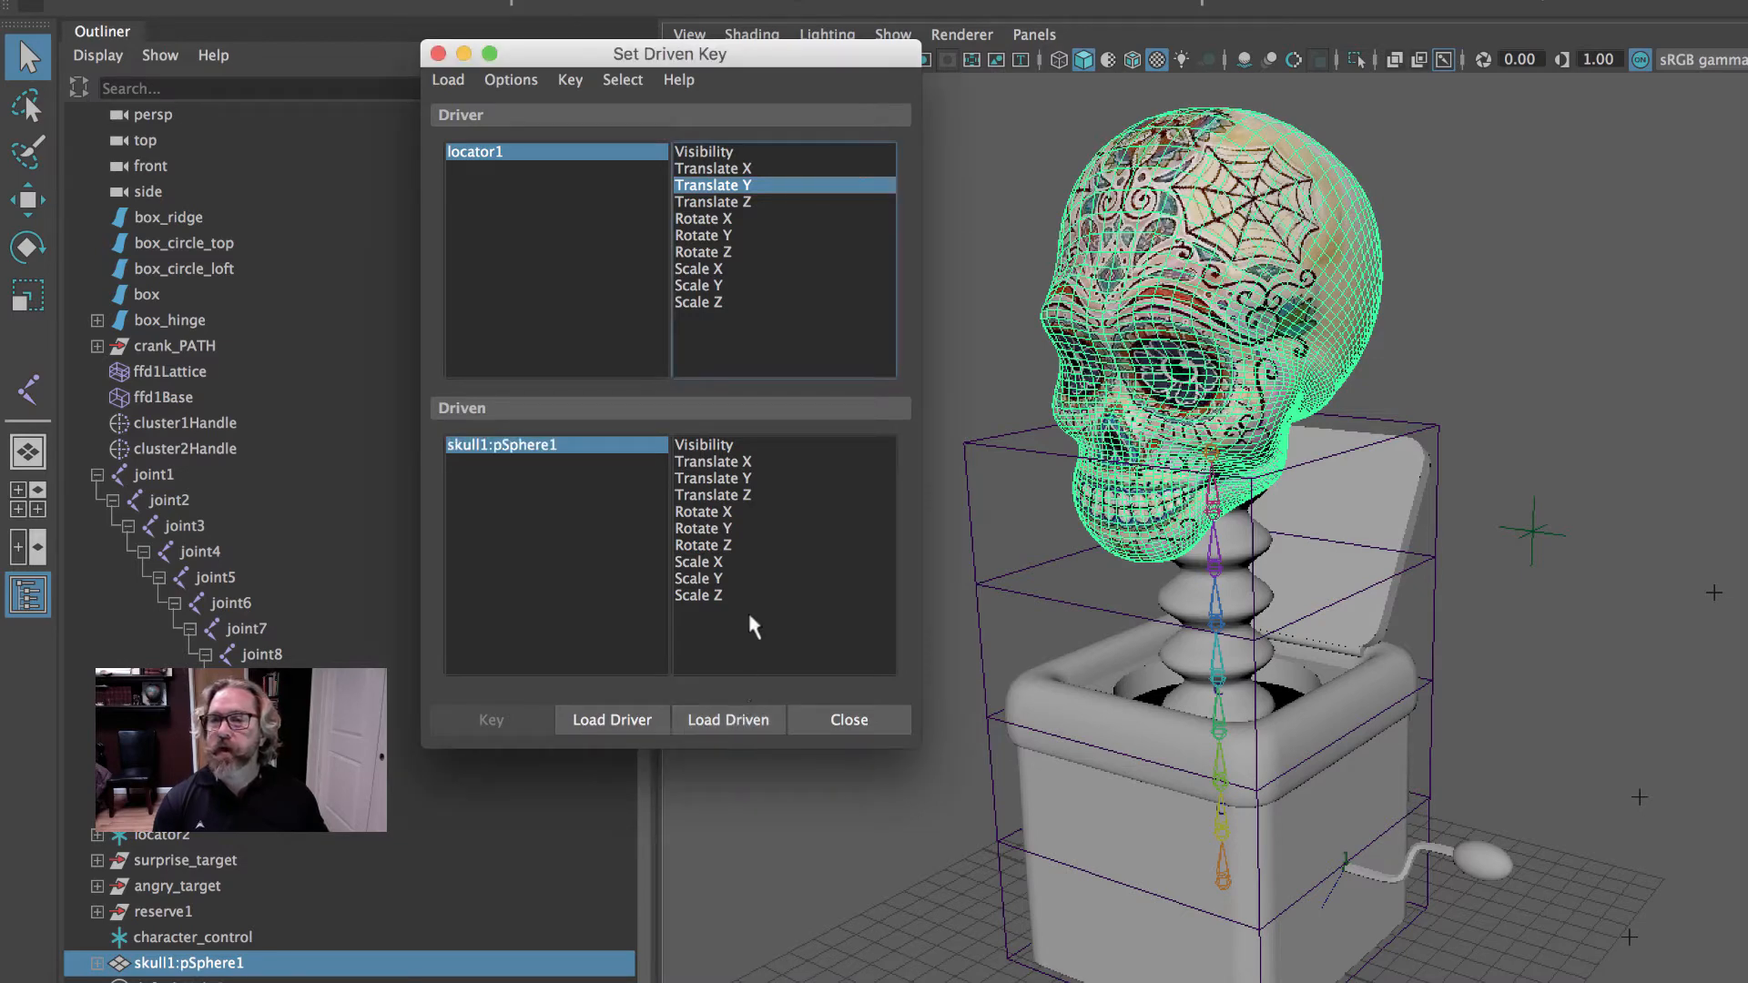
pyautogui.moveTo(708, 564); pyautogui.dragTo(720, 603)
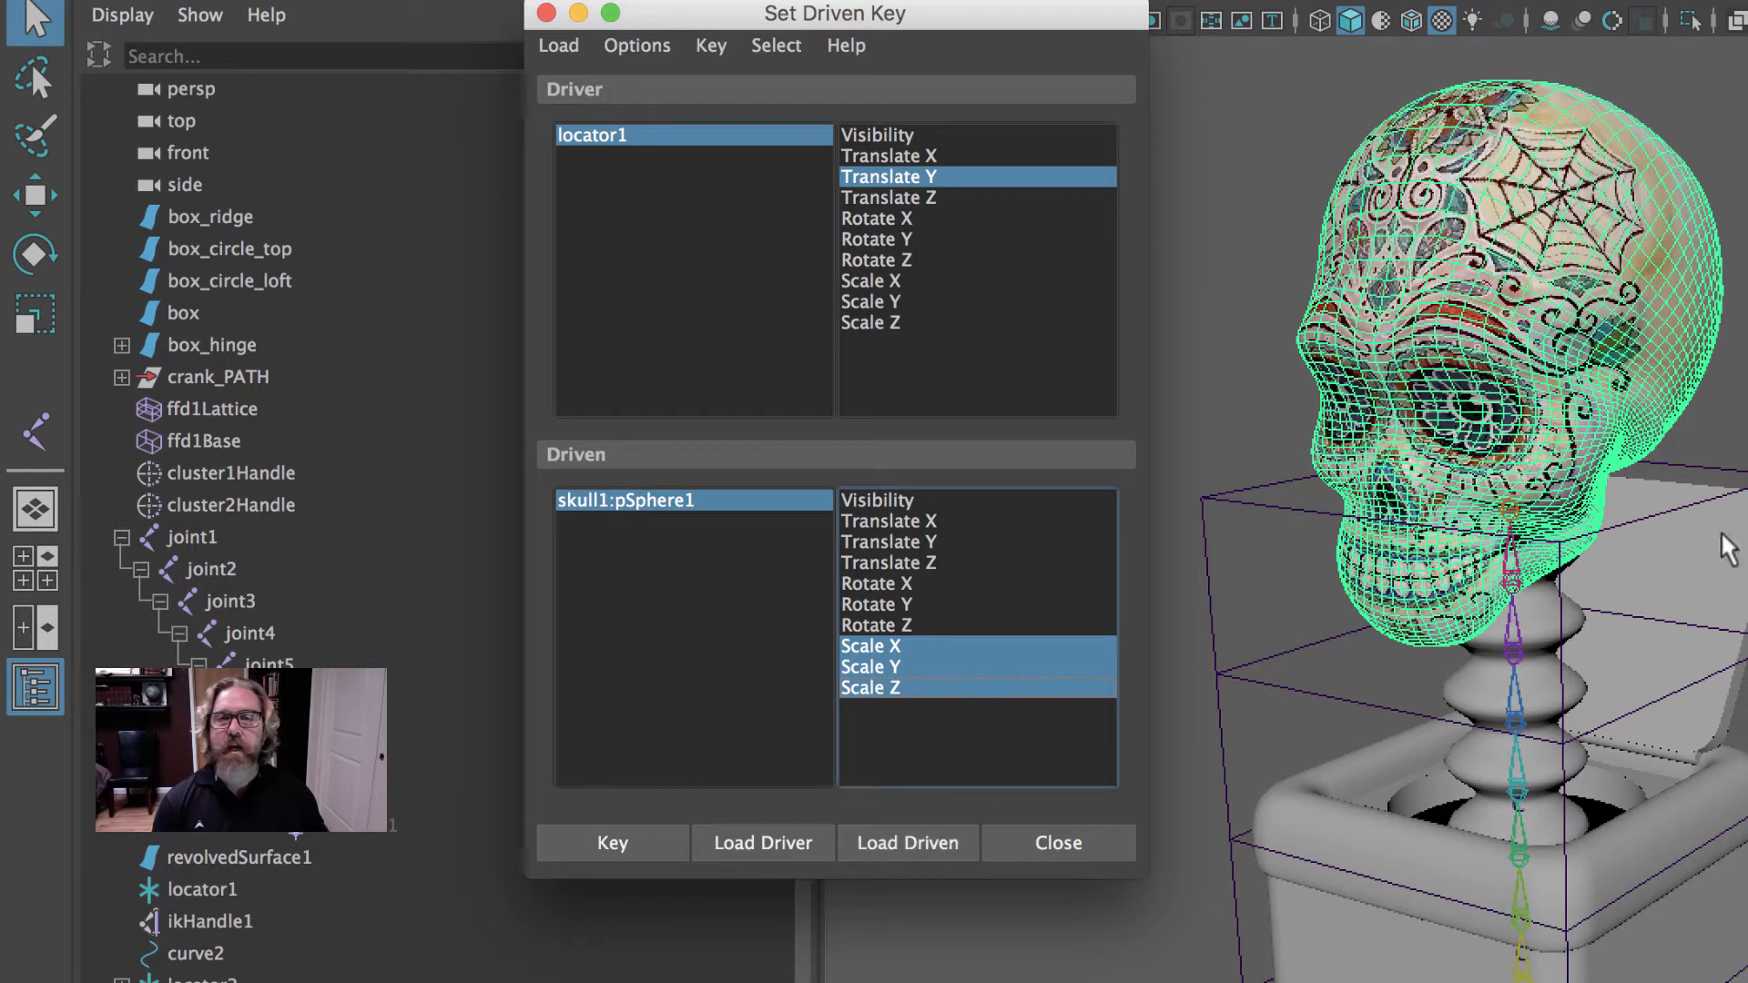
# - Key the skull's three scale attributes against locator1's Translate Y in the raised, full-size pose
pyautogui.click(600, 135)
pyautogui.click(906, 177)
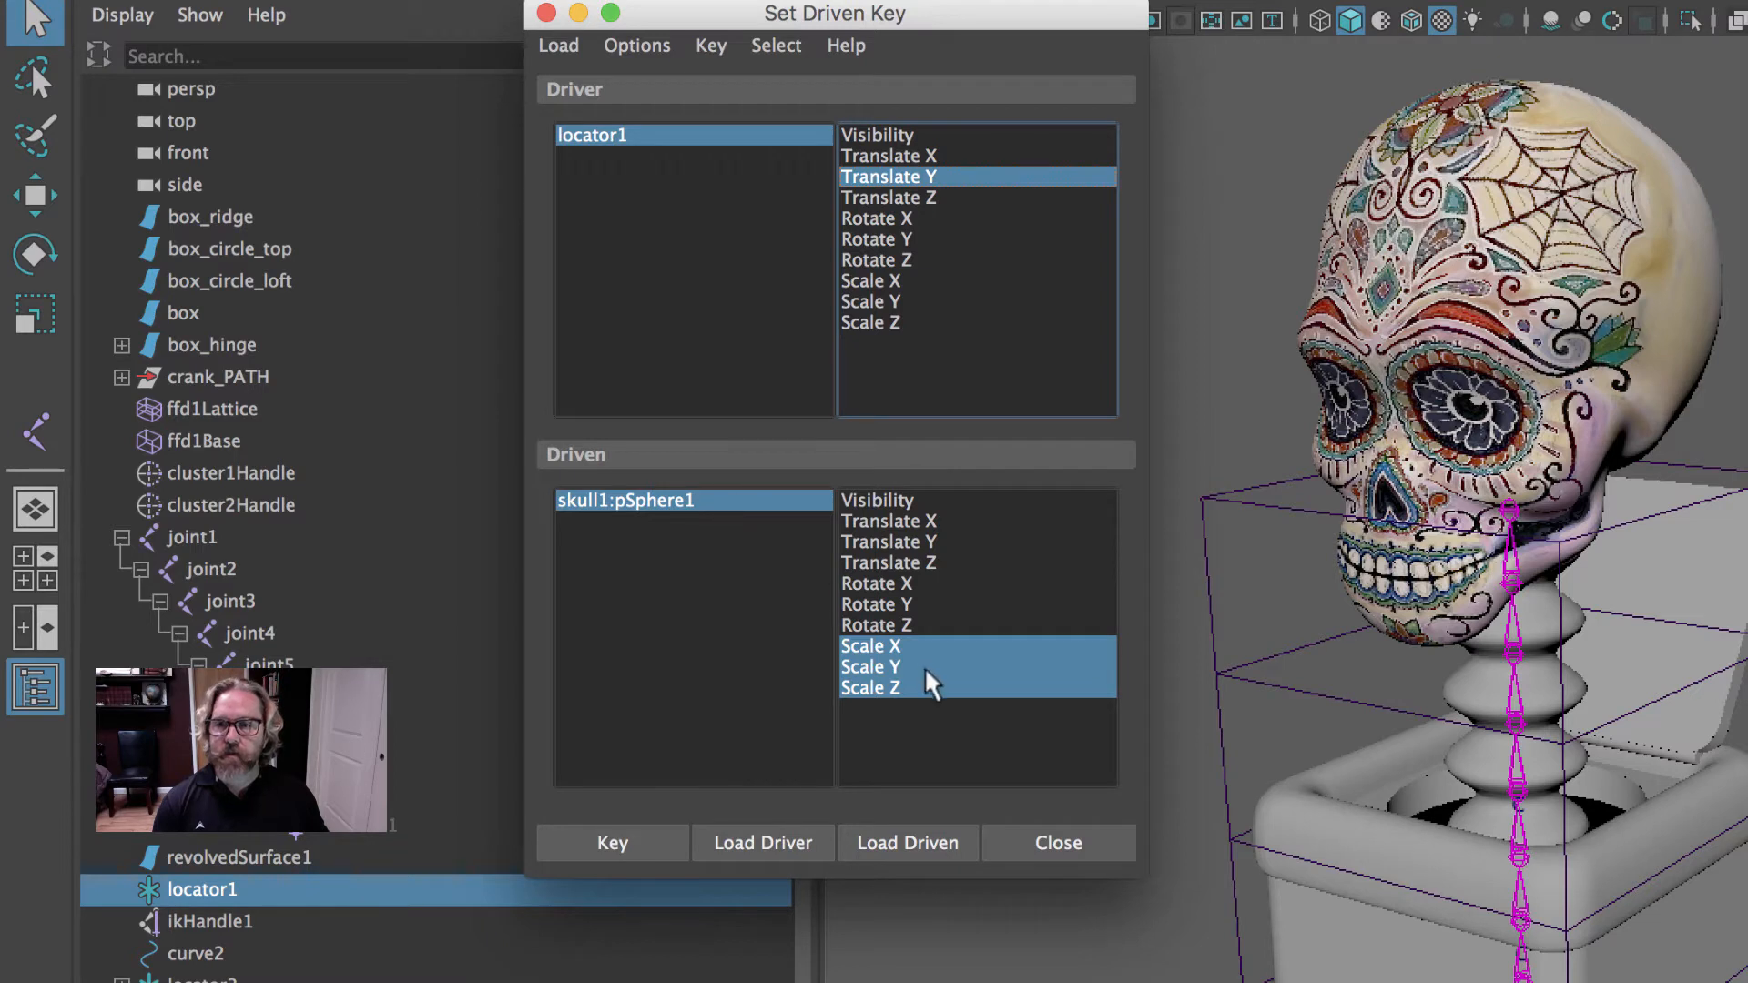
pyautogui.click(612, 846)
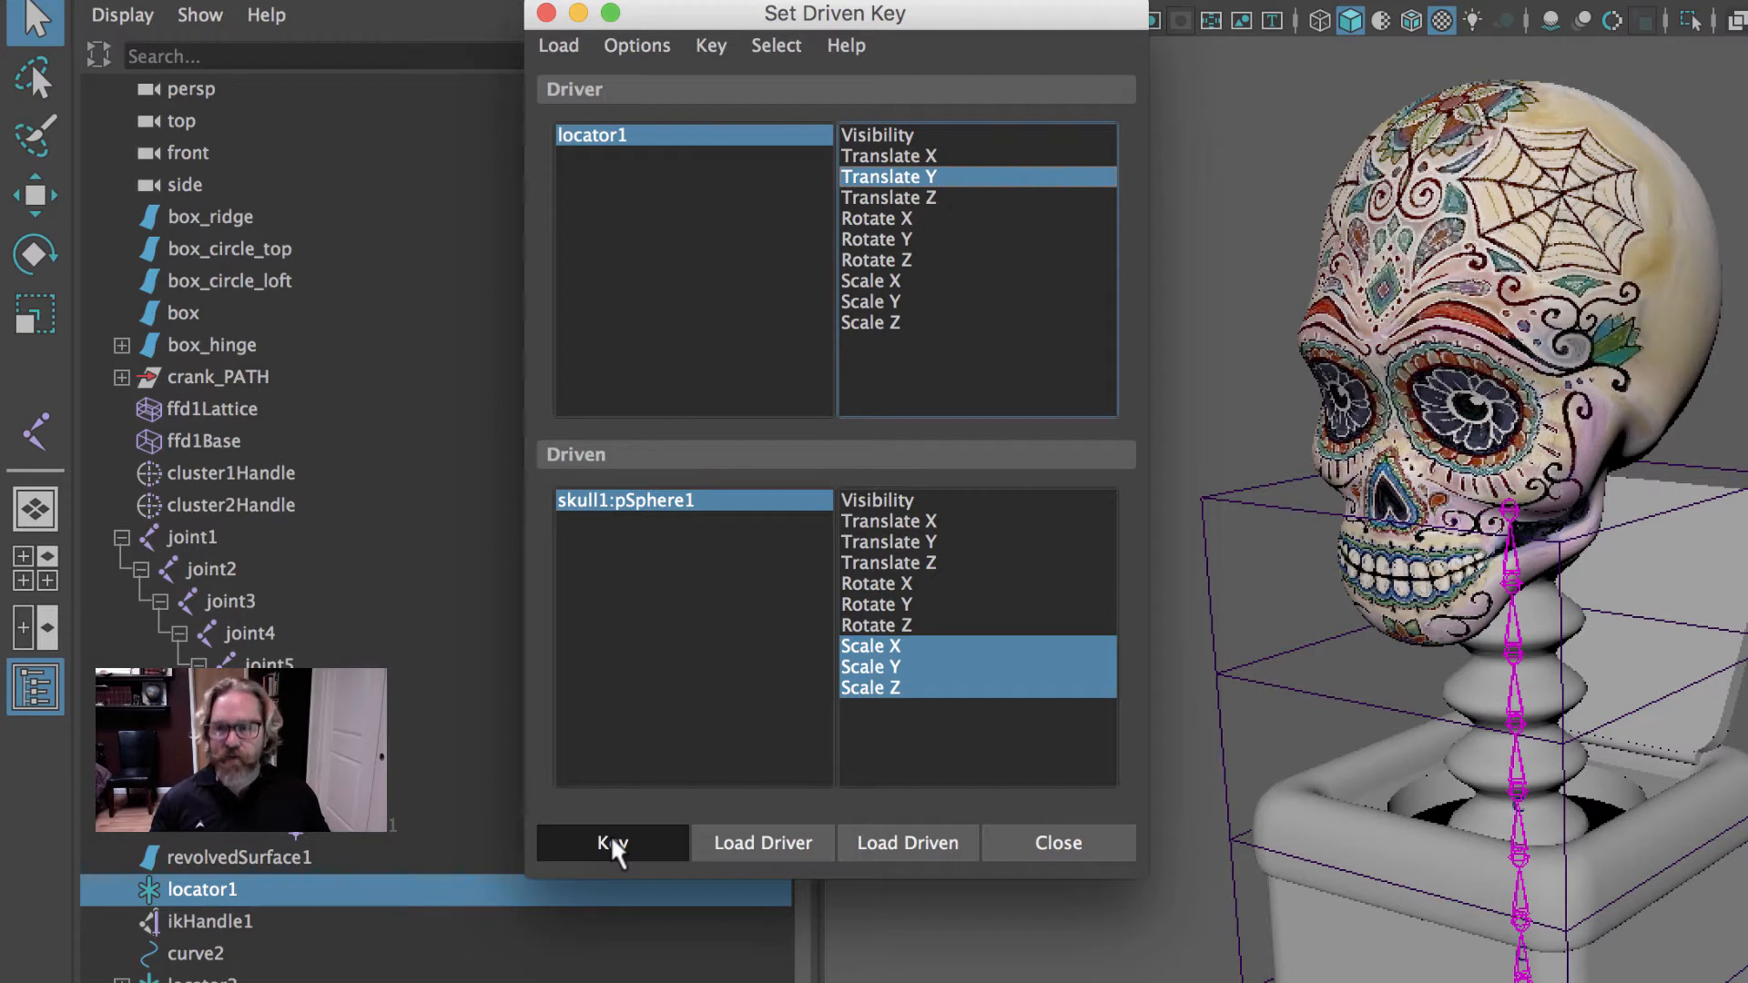
pyautogui.click(647, 840)
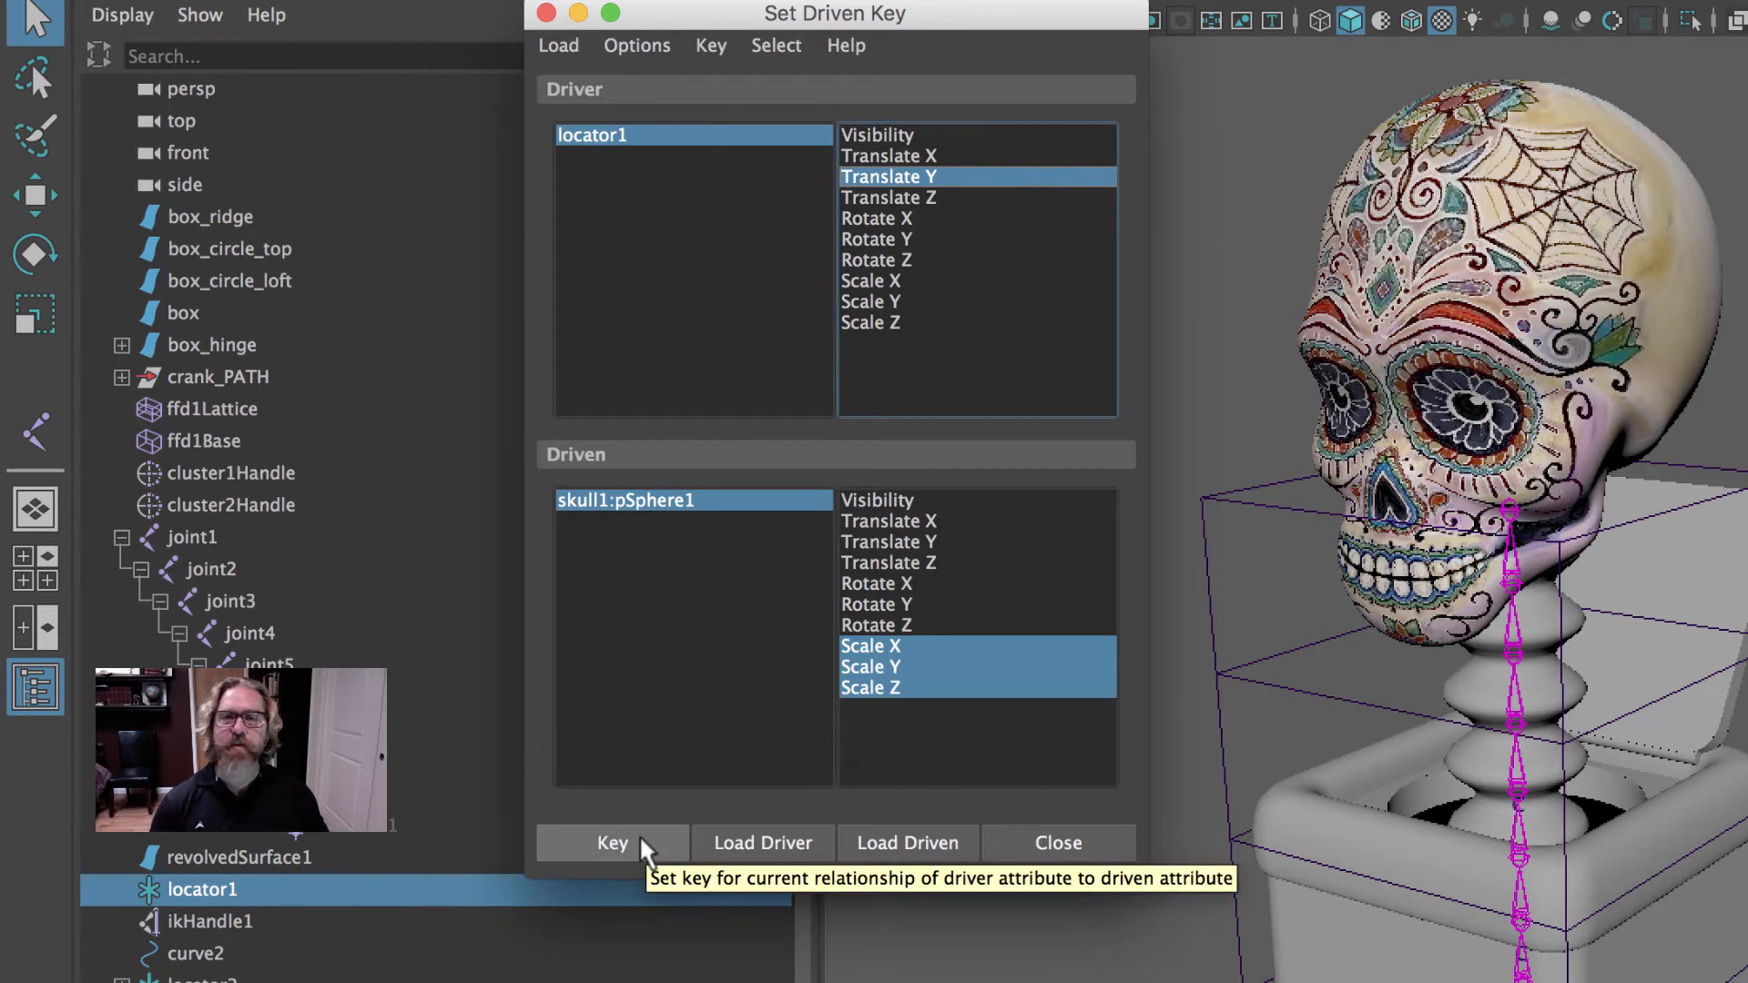
pyautogui.click(637, 845)
pyautogui.click(629, 842)
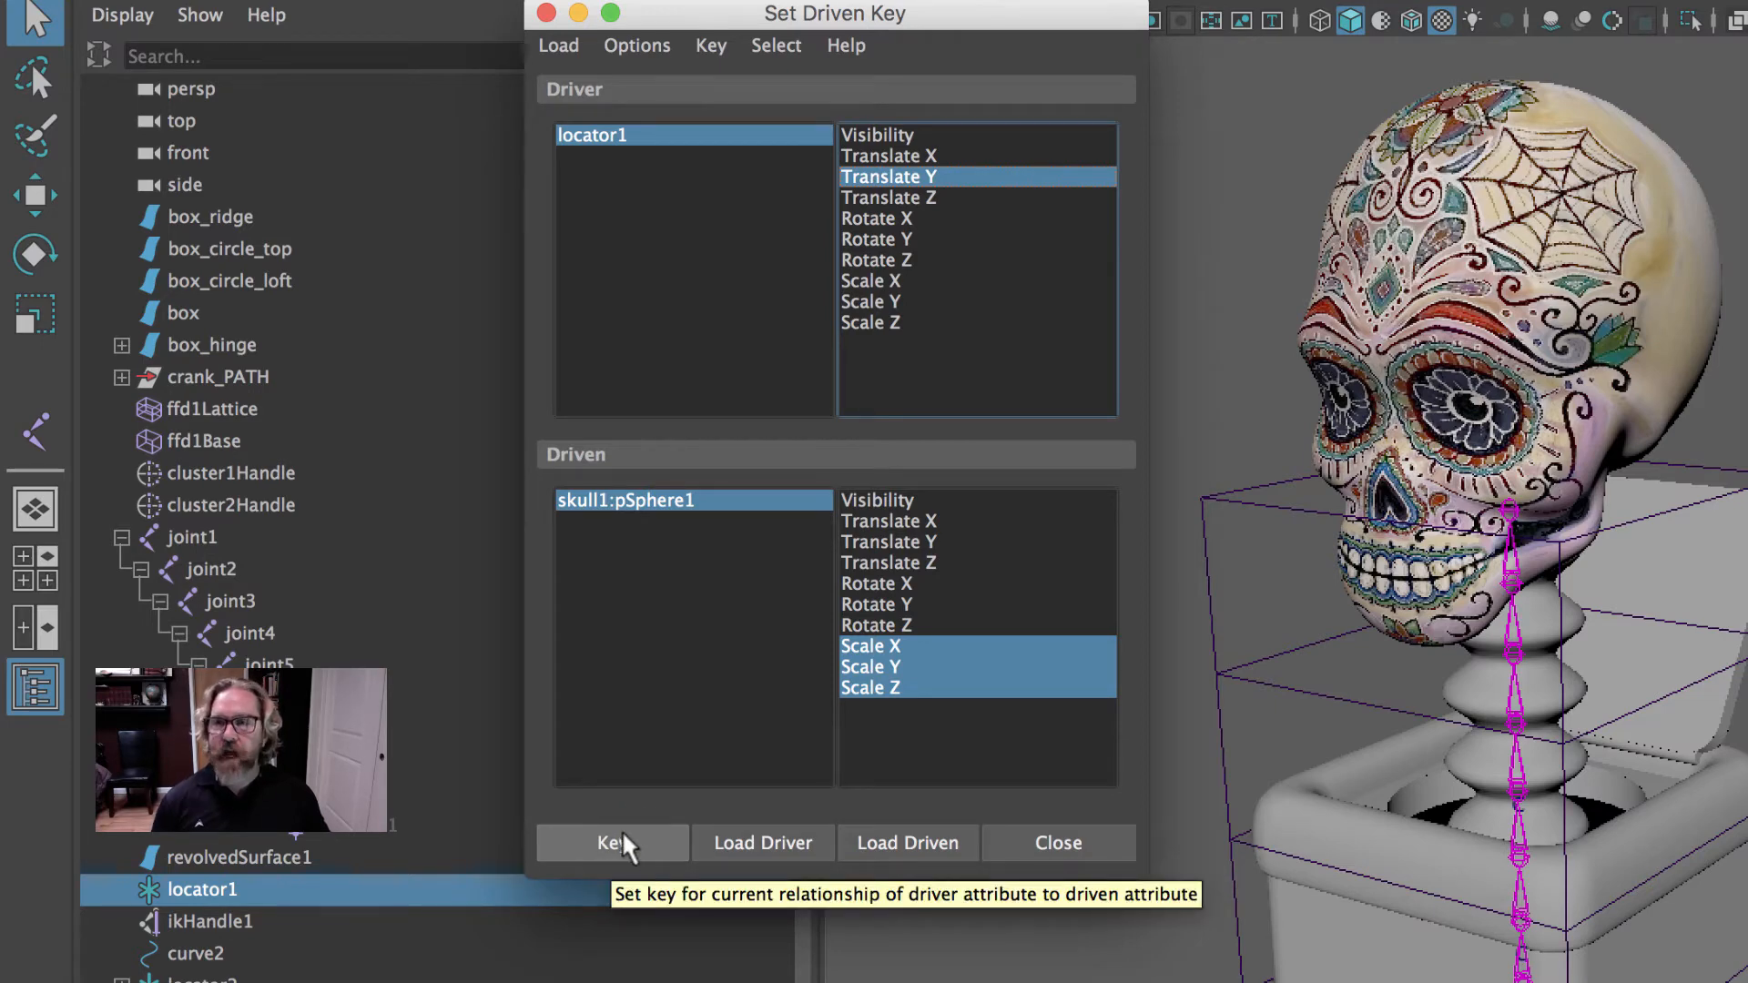
# - Move locator1 down along Y until the neck is compressed inside the box
pyautogui.click(1744, 182)
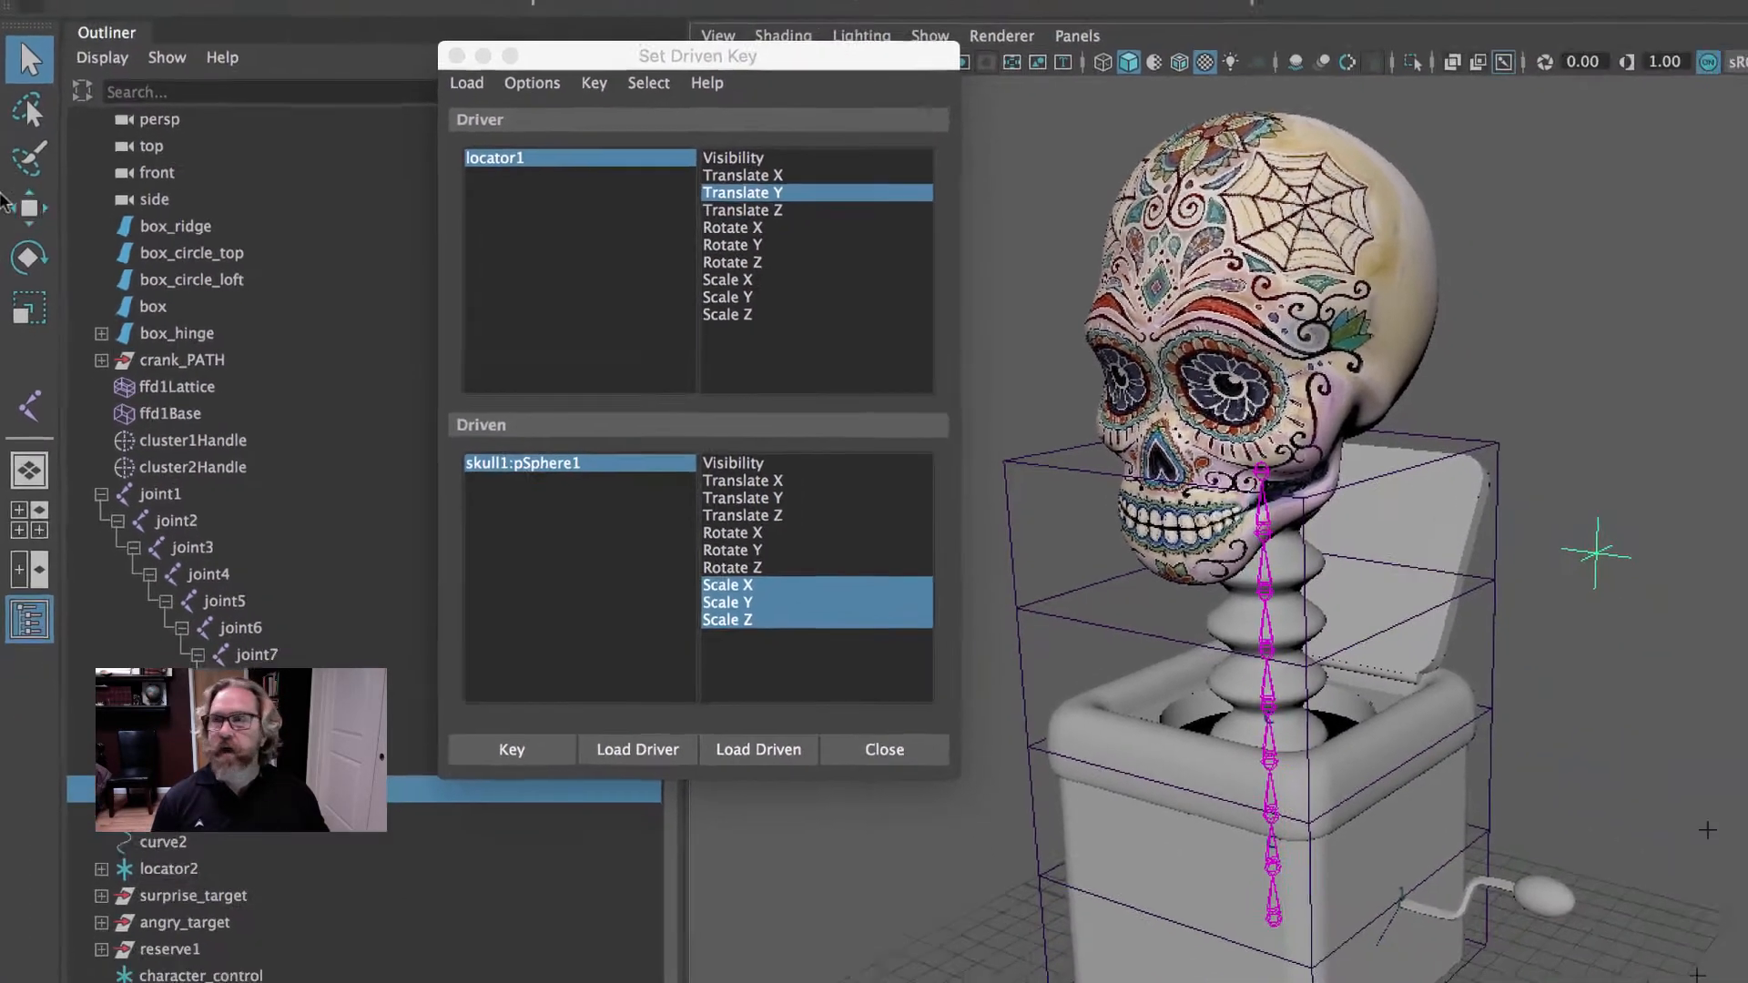
pyautogui.press('w')
pyautogui.click(575, 139)
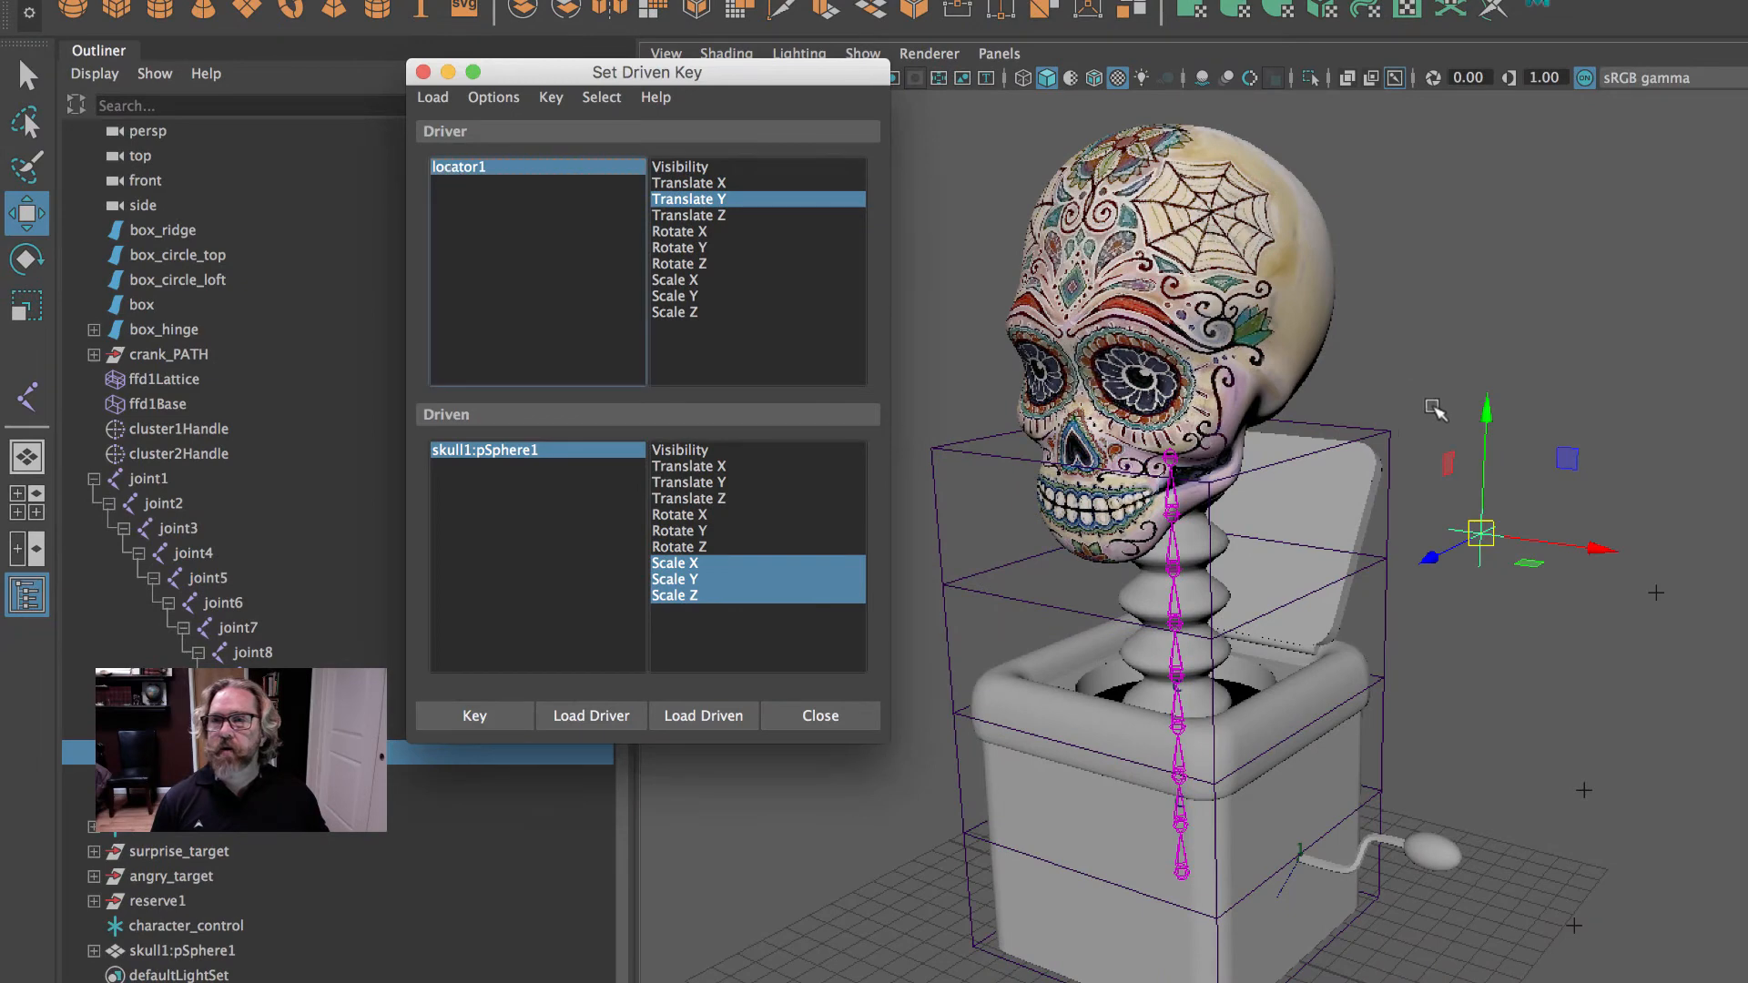
pyautogui.moveTo(1517, 439); pyautogui.dragTo(1495, 885)
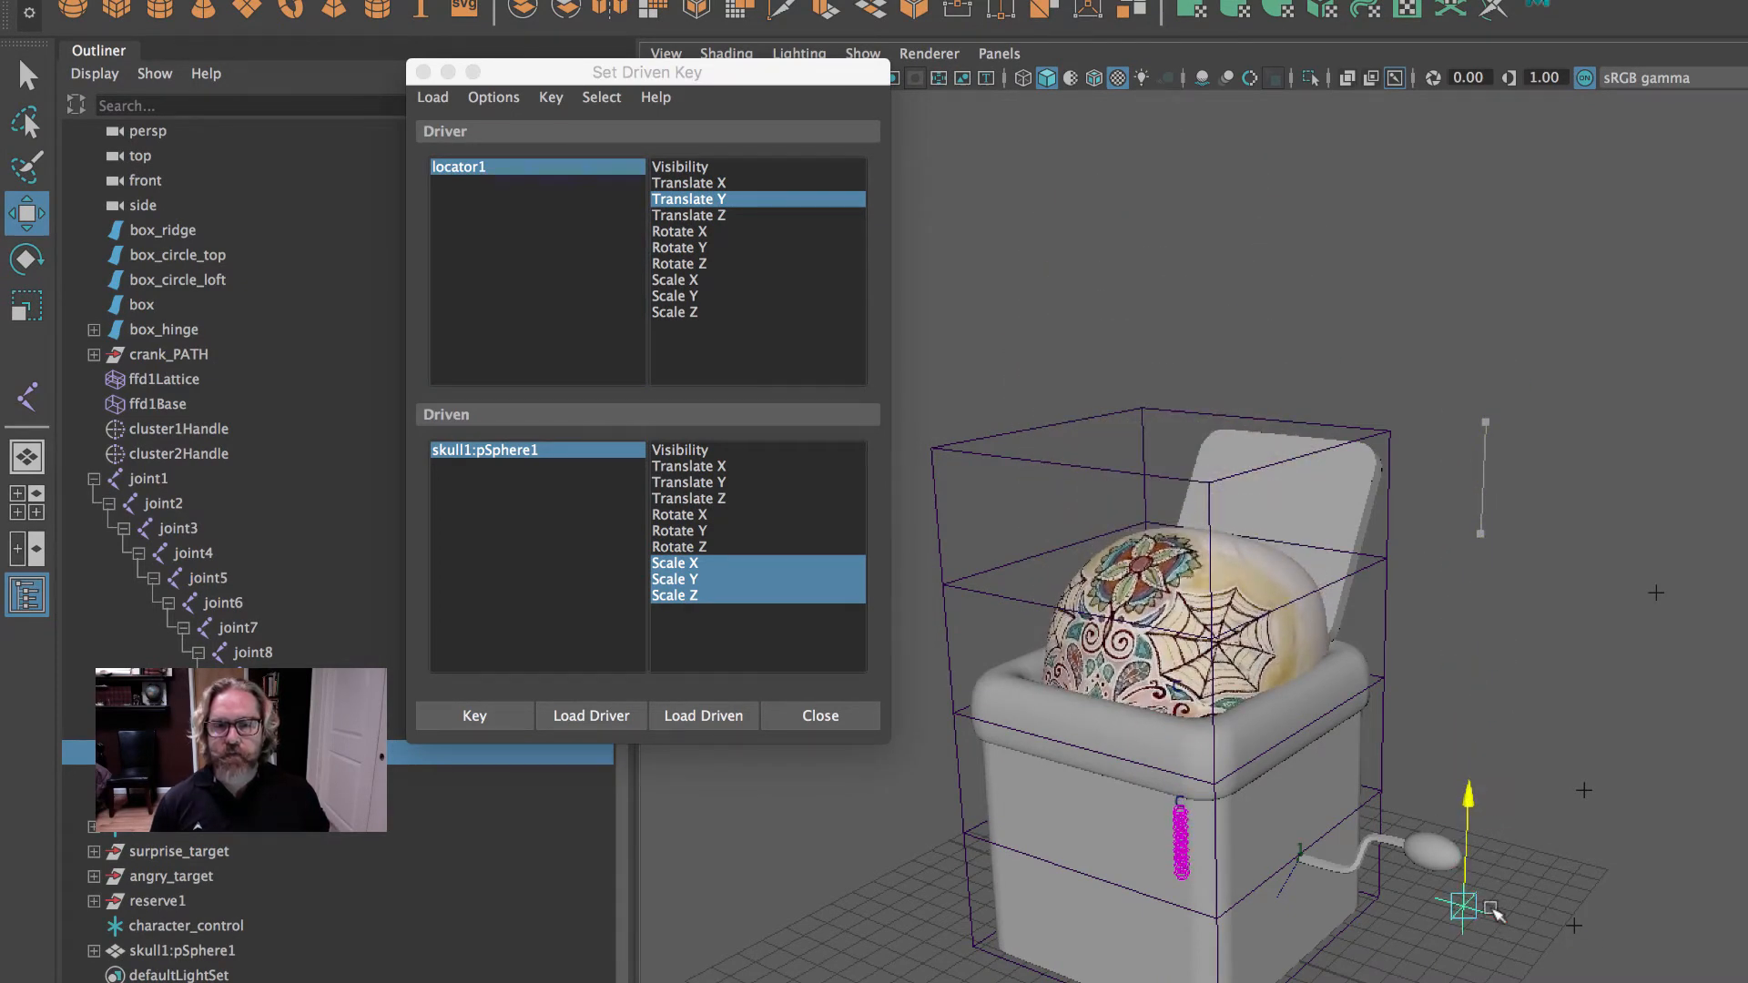
pyautogui.keyDown('alt'); pyautogui.moveTo(1539, 583); pyautogui.dragTo(1539, 314); pyautogui.keyUp('alt')
# - Scale the skull down uniformly until it fits inside the box, and set a driven key for this lowered pose
pyautogui.click(460, 451)
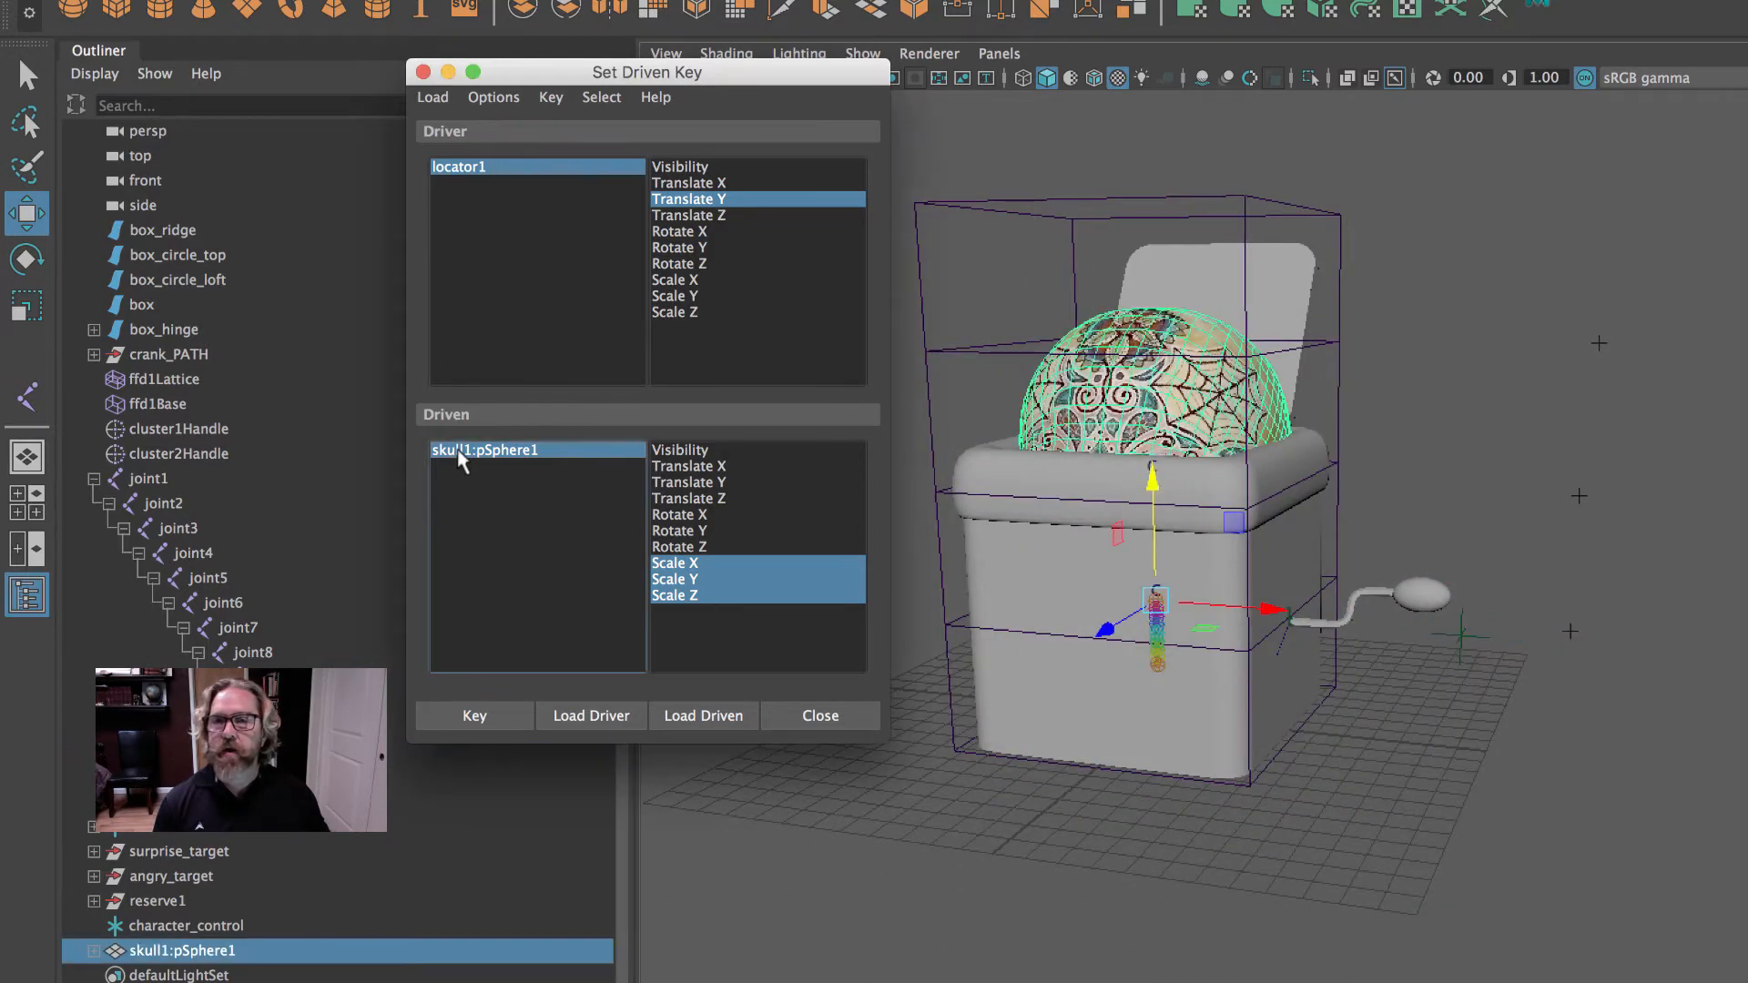
pyautogui.click(26, 305)
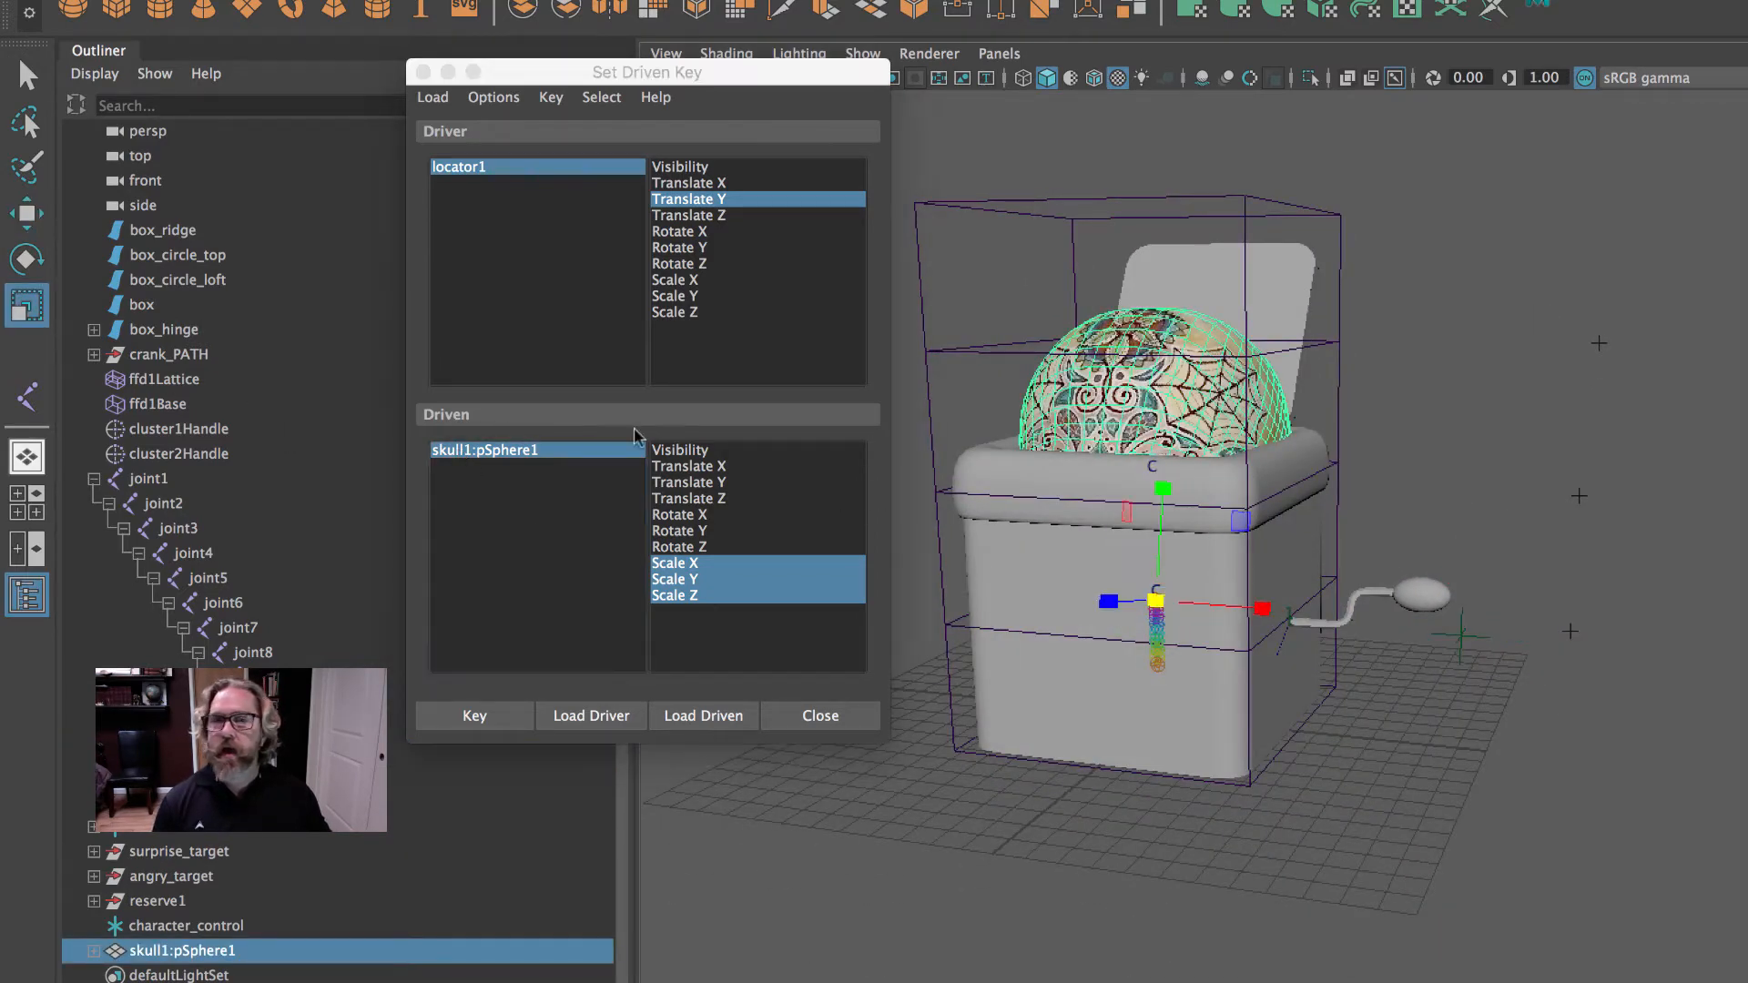
pyautogui.moveTo(1165, 609); pyautogui.dragTo(978, 604)
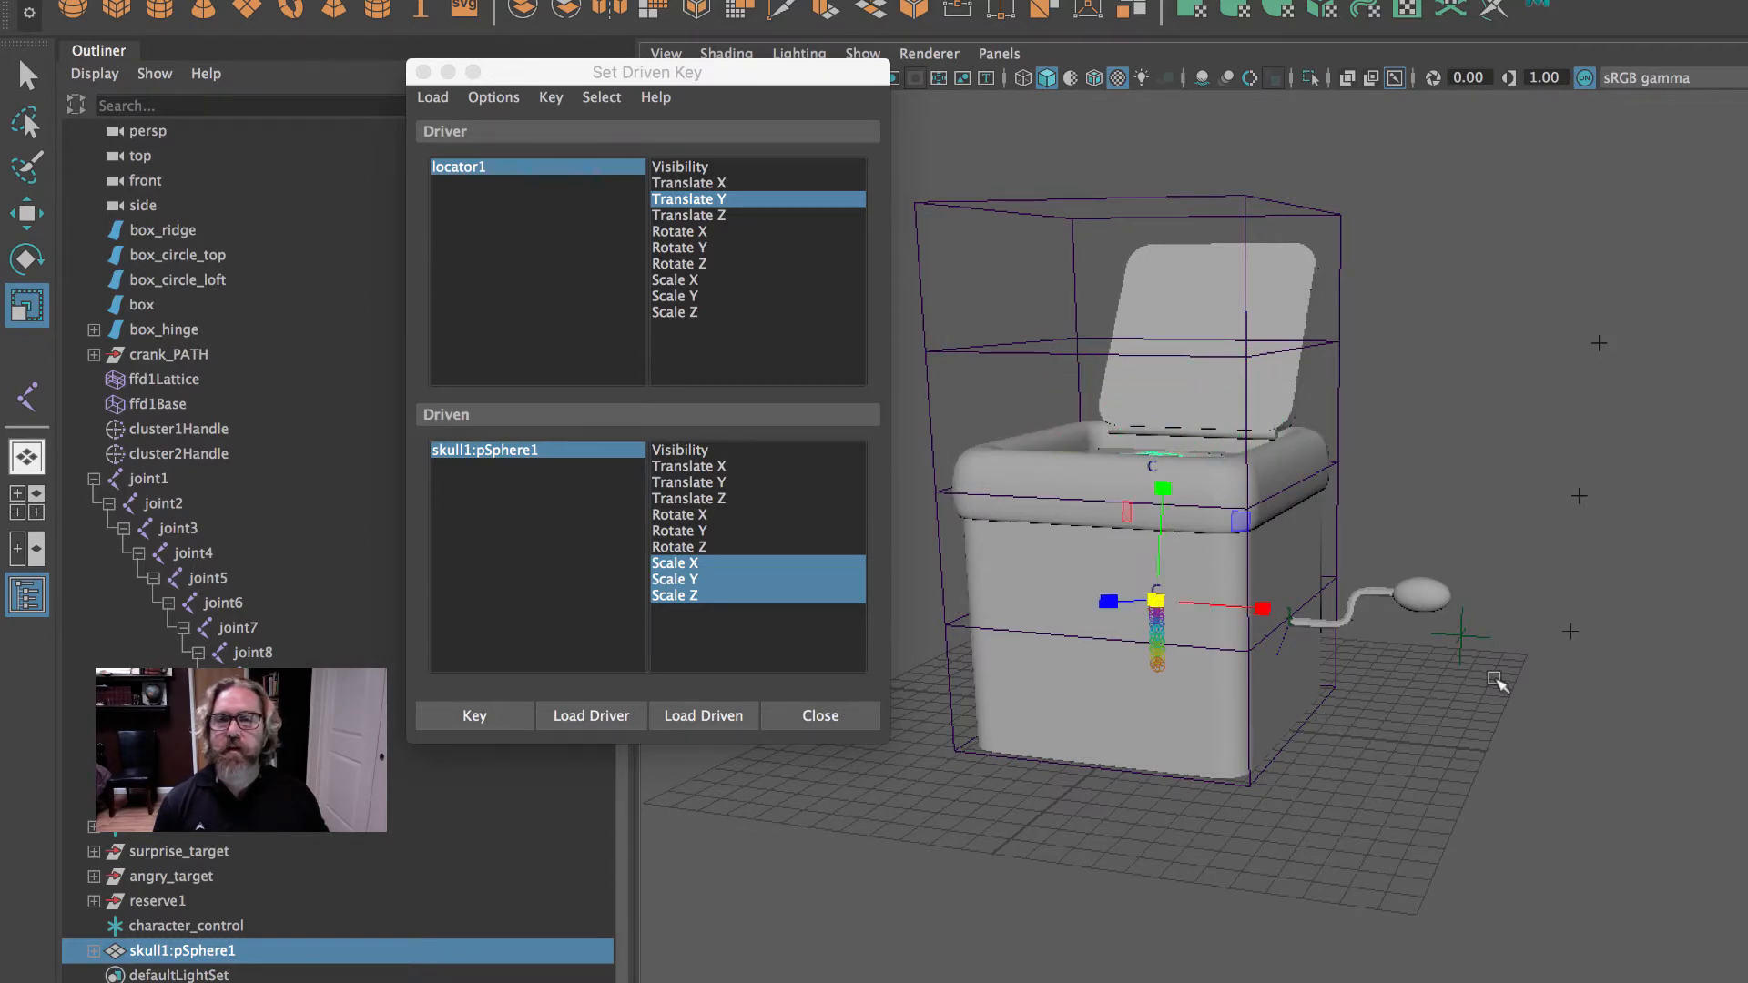
pyautogui.click(471, 720)
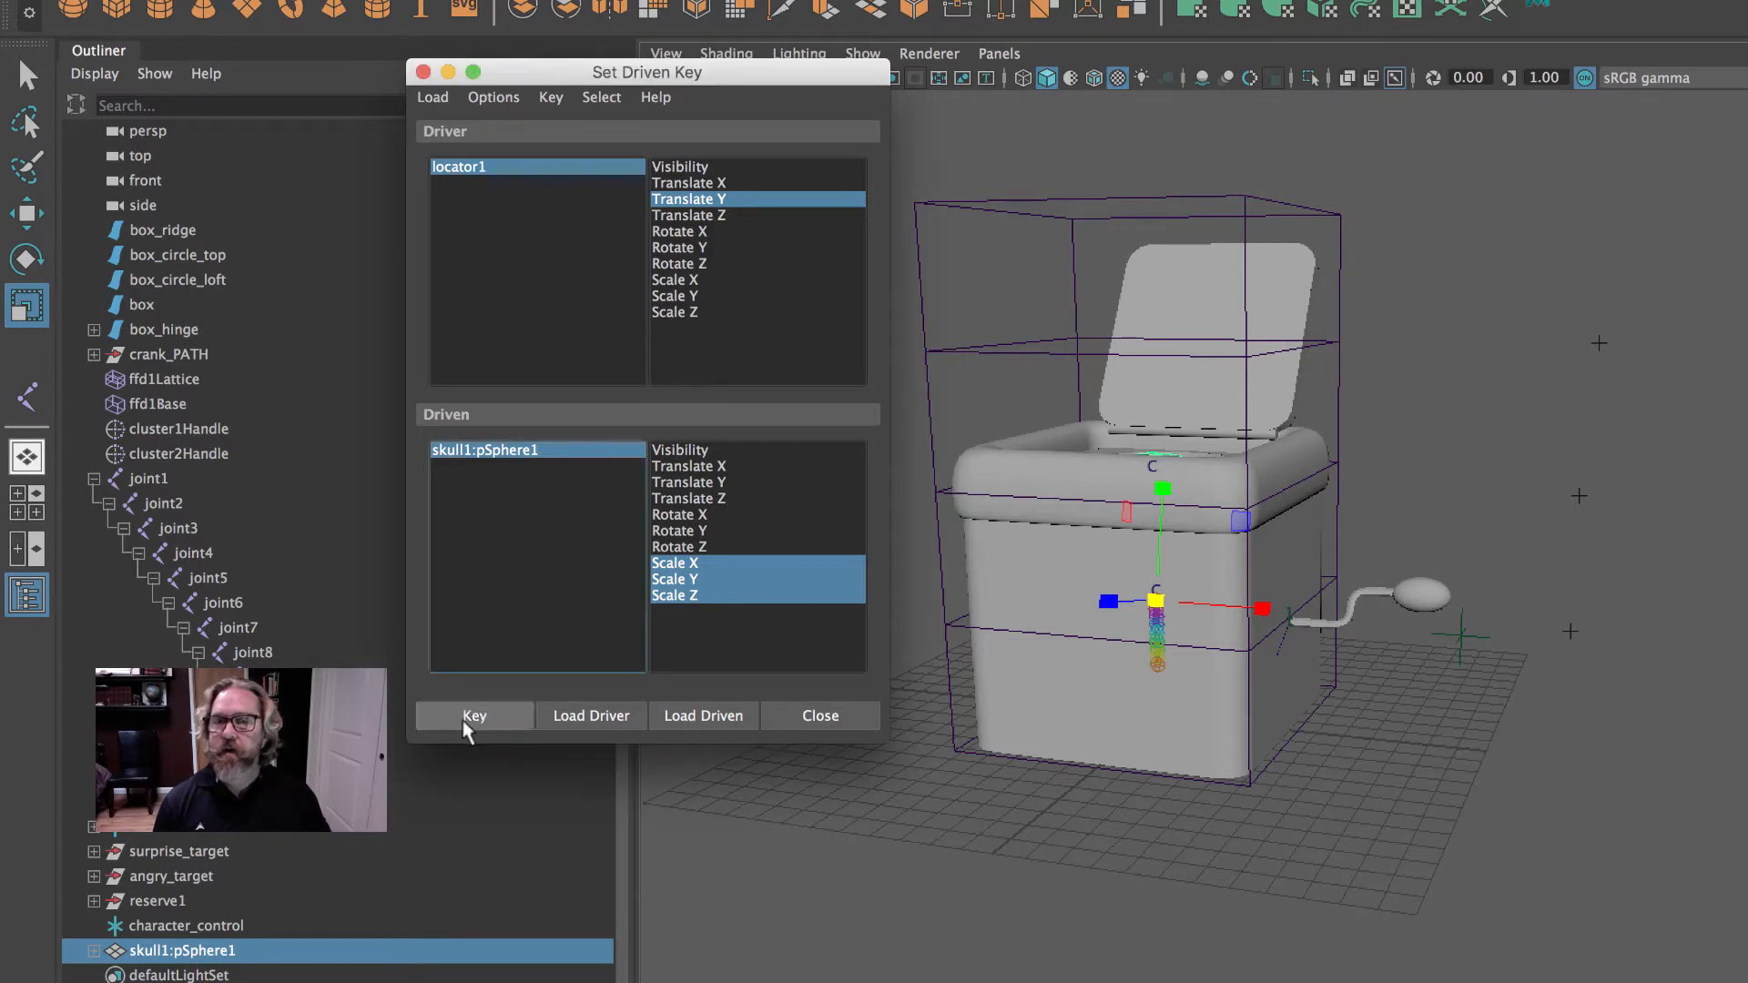
# - Raise and lower locator1 along Y to check from different angles how the skull scales with the neck
pyautogui.click(1459, 640)
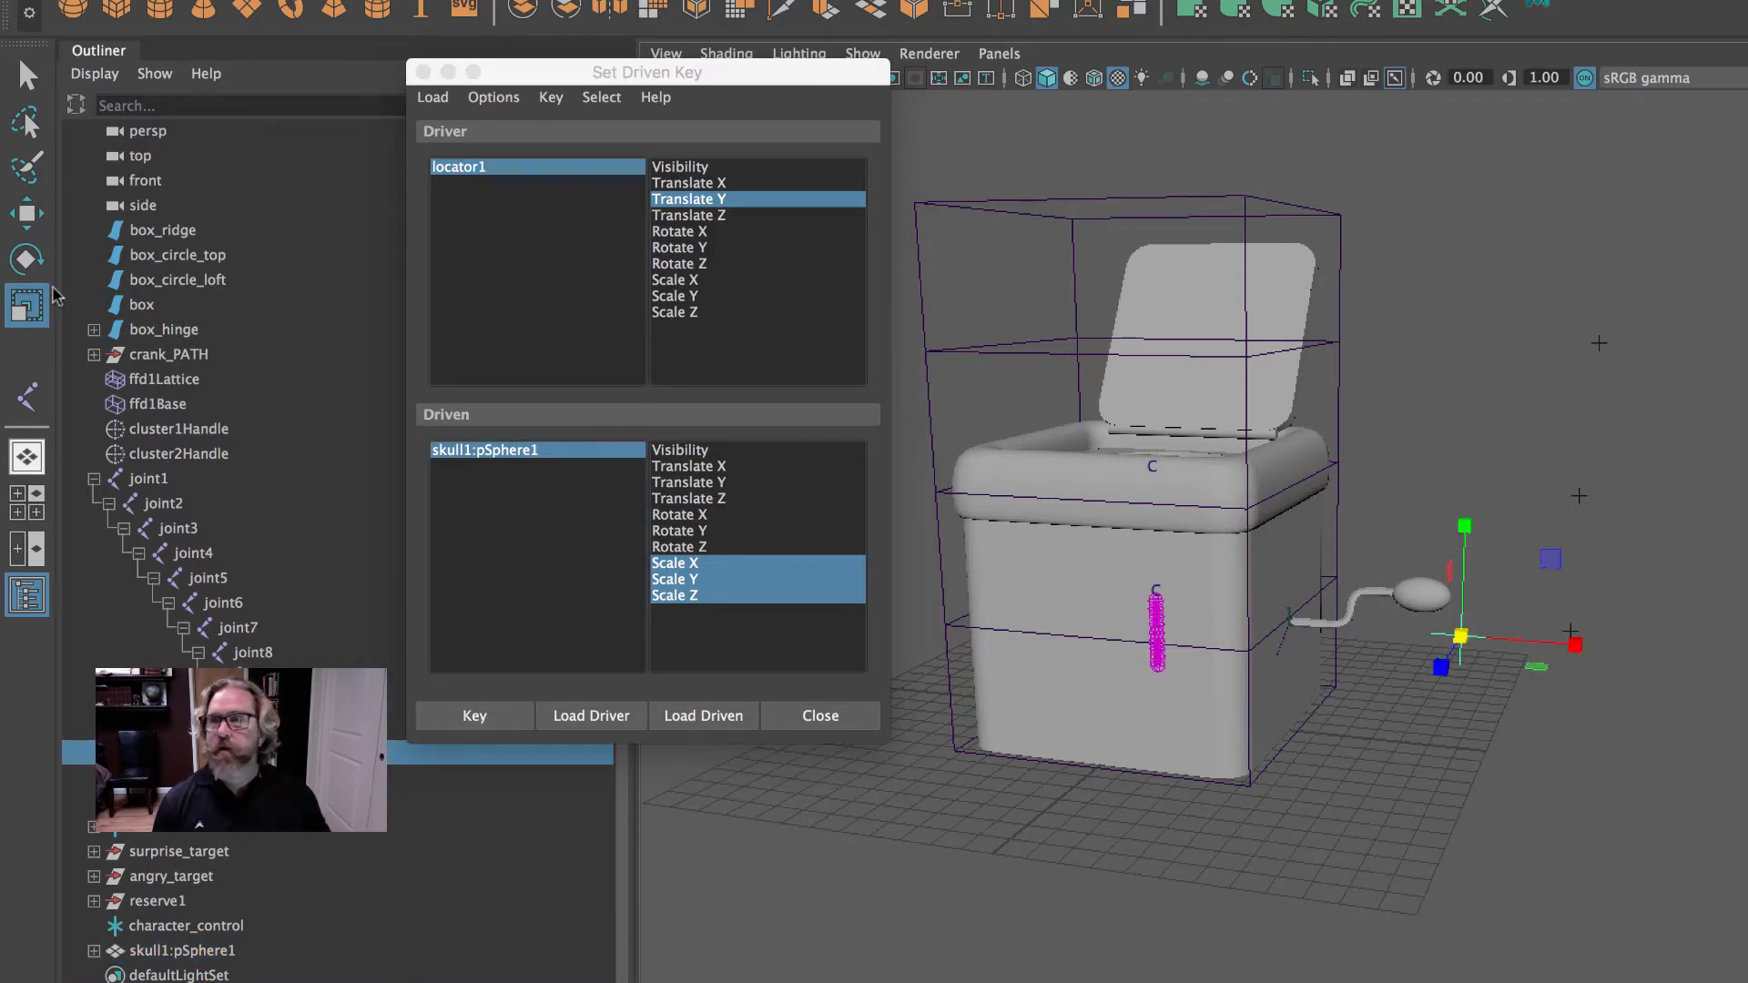
pyautogui.press('w')
pyautogui.moveTo(1466, 526); pyautogui.dragTo(1504, 372)
pyautogui.keyDown('alt'); pyautogui.moveTo(1302, 364); pyautogui.dragTo(1279, 542); pyautogui.keyUp('alt')
pyautogui.moveTo(1488, 566); pyautogui.dragTo(1147, 519)
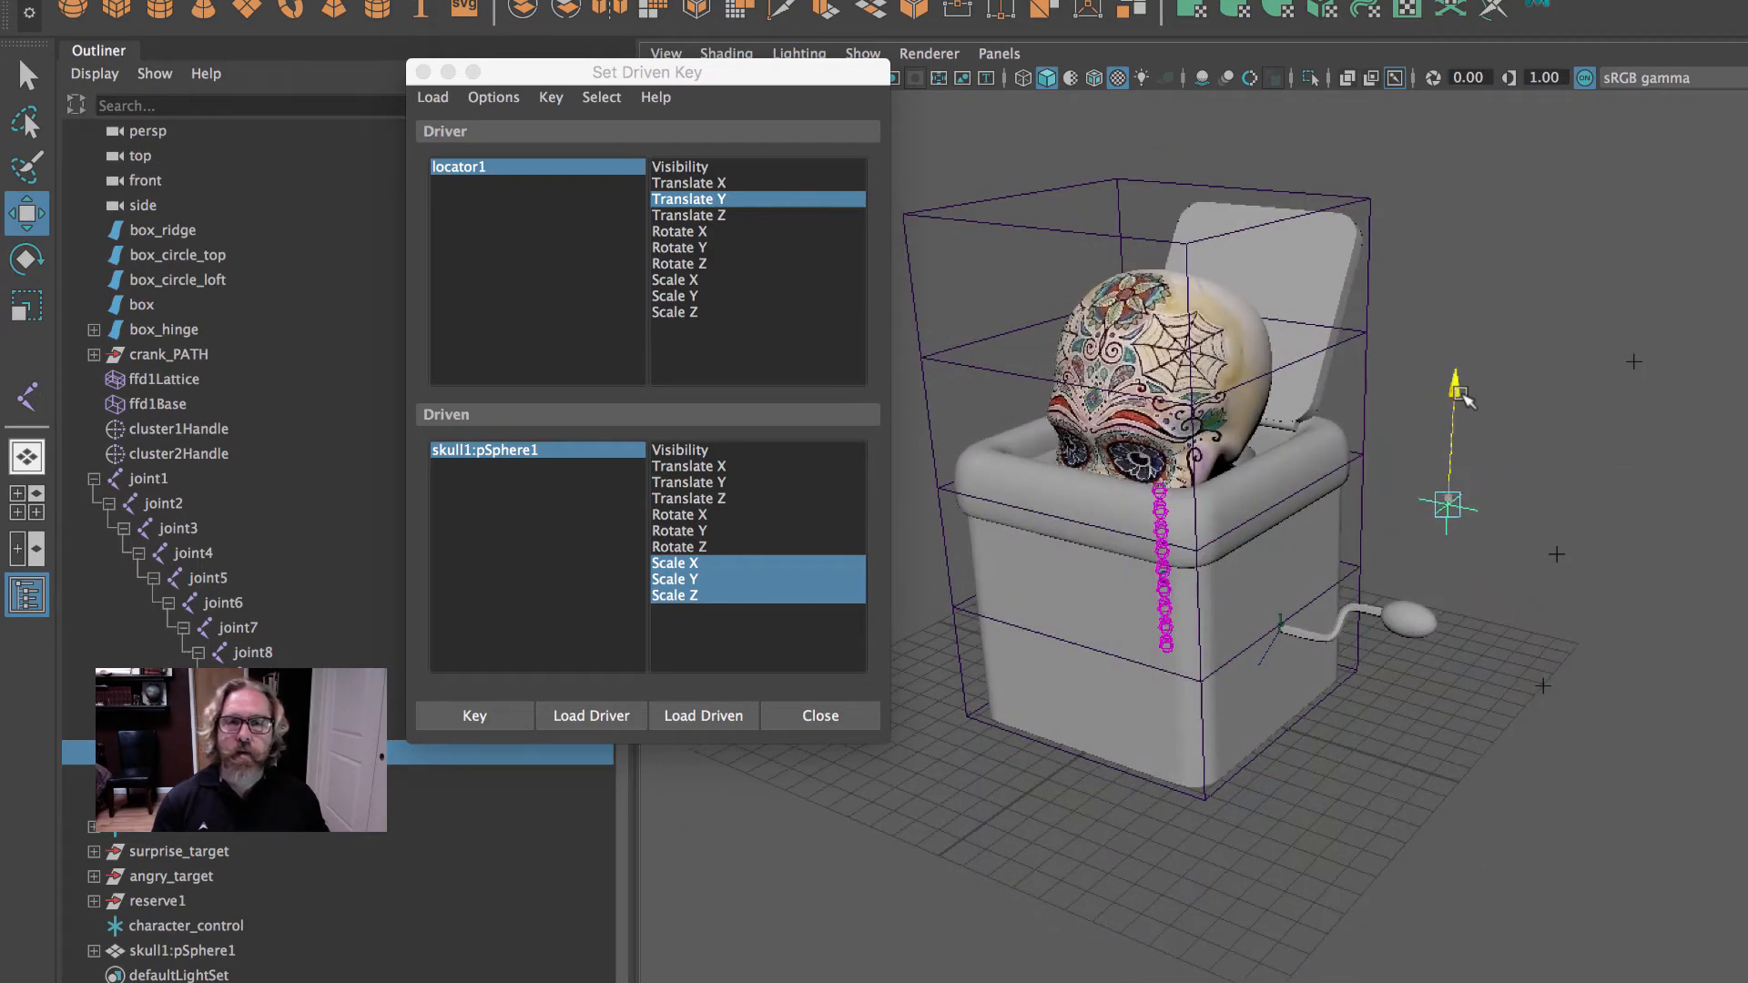
pyautogui.moveTo(1455, 389); pyautogui.dragTo(1461, 560)
pyautogui.keyDown('alt'); pyautogui.moveTo(1462, 560); pyautogui.dragTo(1536, 491); pyautogui.keyUp('alt')
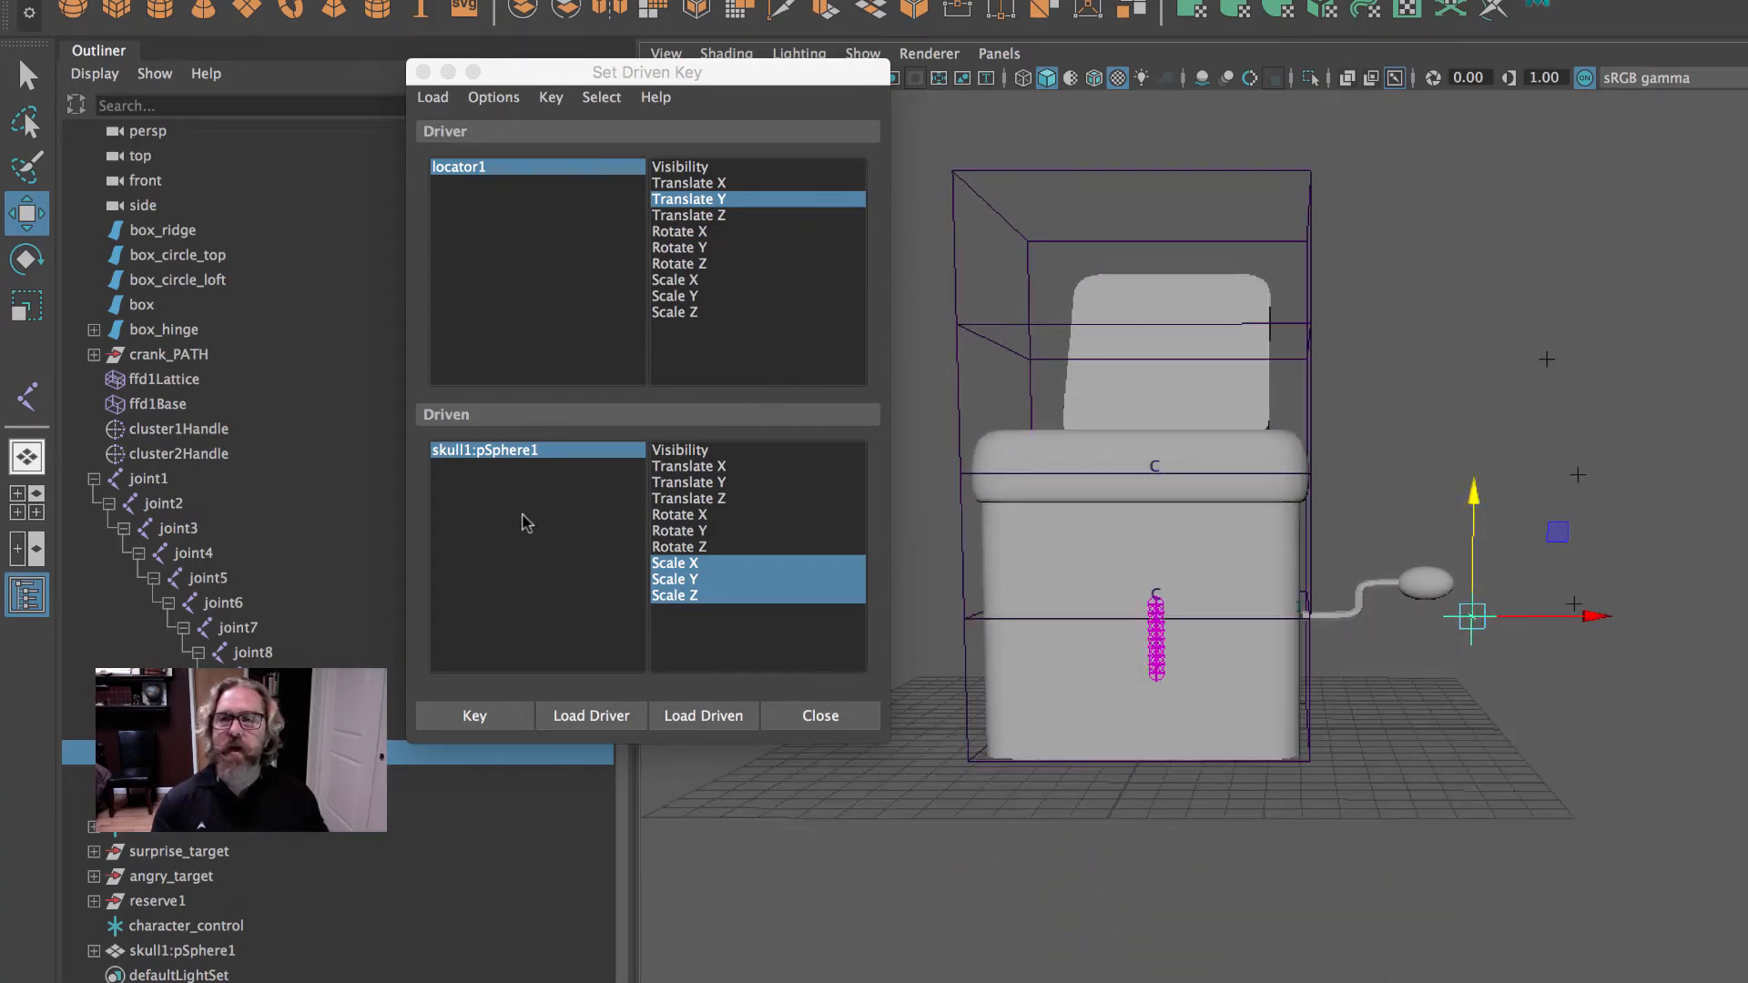
# - Raise locator1 along Y until the neck and skull are fully extended above the box, and close the Set Driven Key window
pyautogui.keyDown('alt'); pyautogui.moveTo(1456, 612); pyautogui.dragTo(1421, 628); pyautogui.keyUp('alt')
pyautogui.keyDown('alt'); pyautogui.moveTo(1446, 620); pyautogui.dragTo(1505, 551, button='middle'); pyautogui.keyUp('alt')
pyautogui.keyDown('alt'); pyautogui.moveTo(1635, 592); pyautogui.dragTo(1410, 610, button='right'); pyautogui.keyUp('alt')
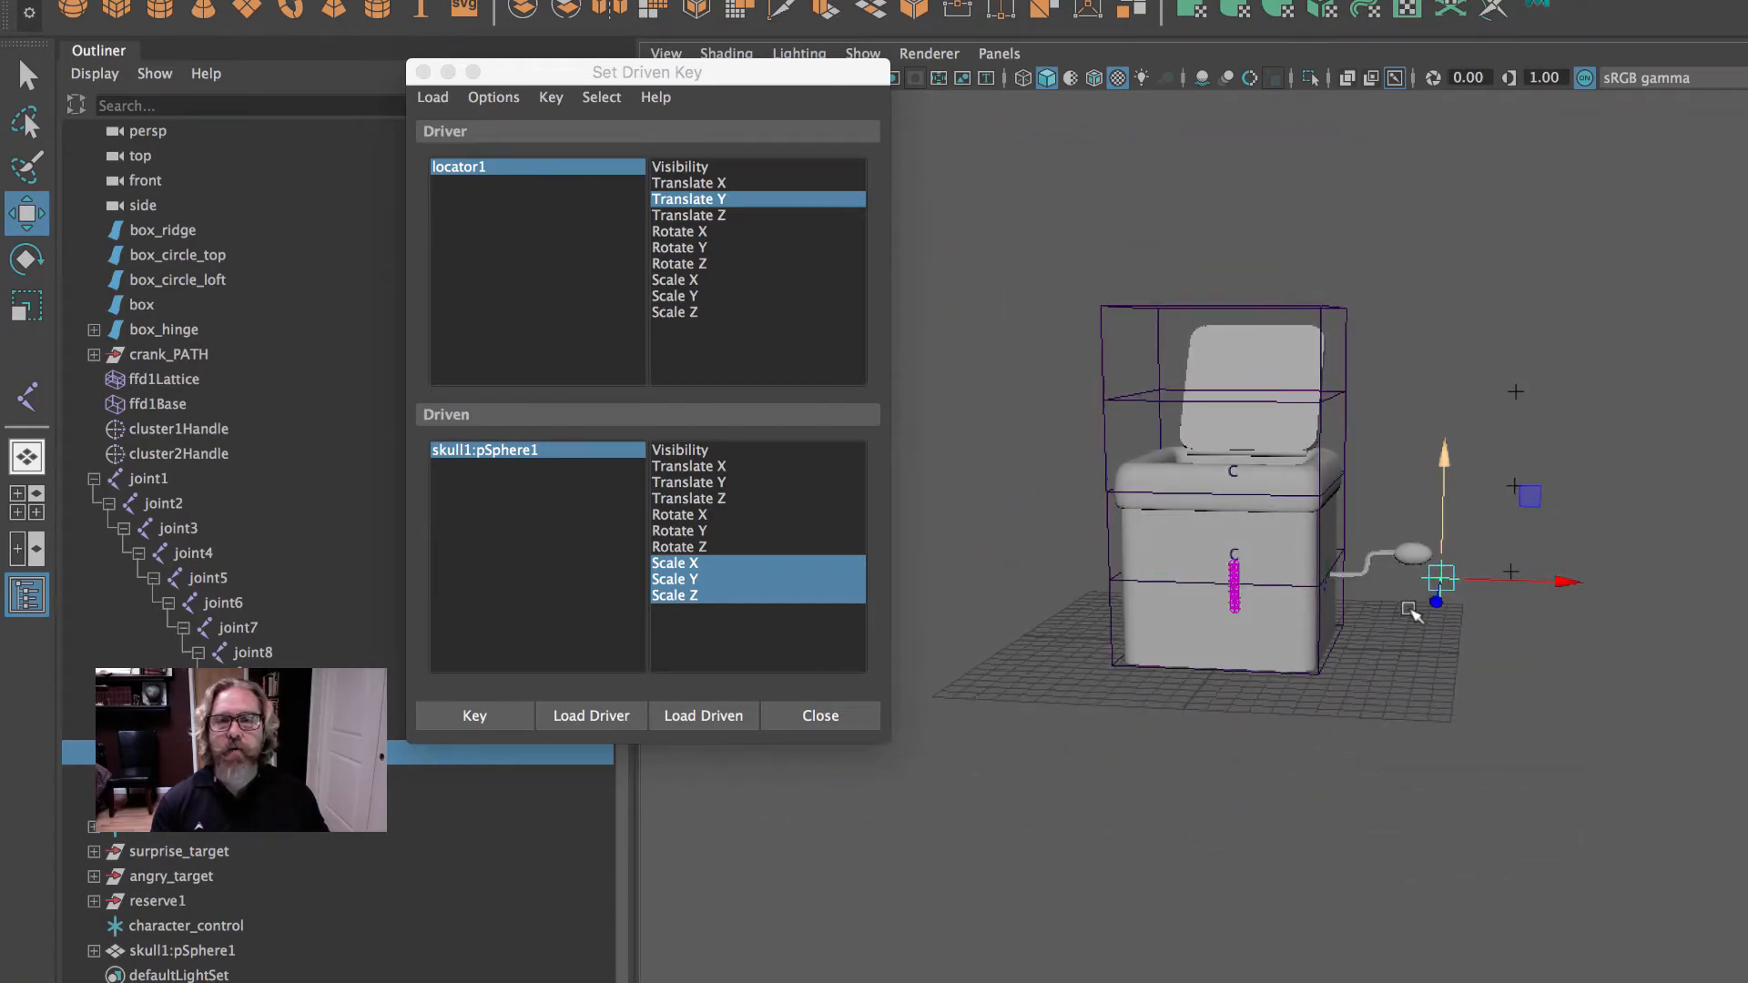
pyautogui.moveTo(1444, 492); pyautogui.dragTo(1448, 343)
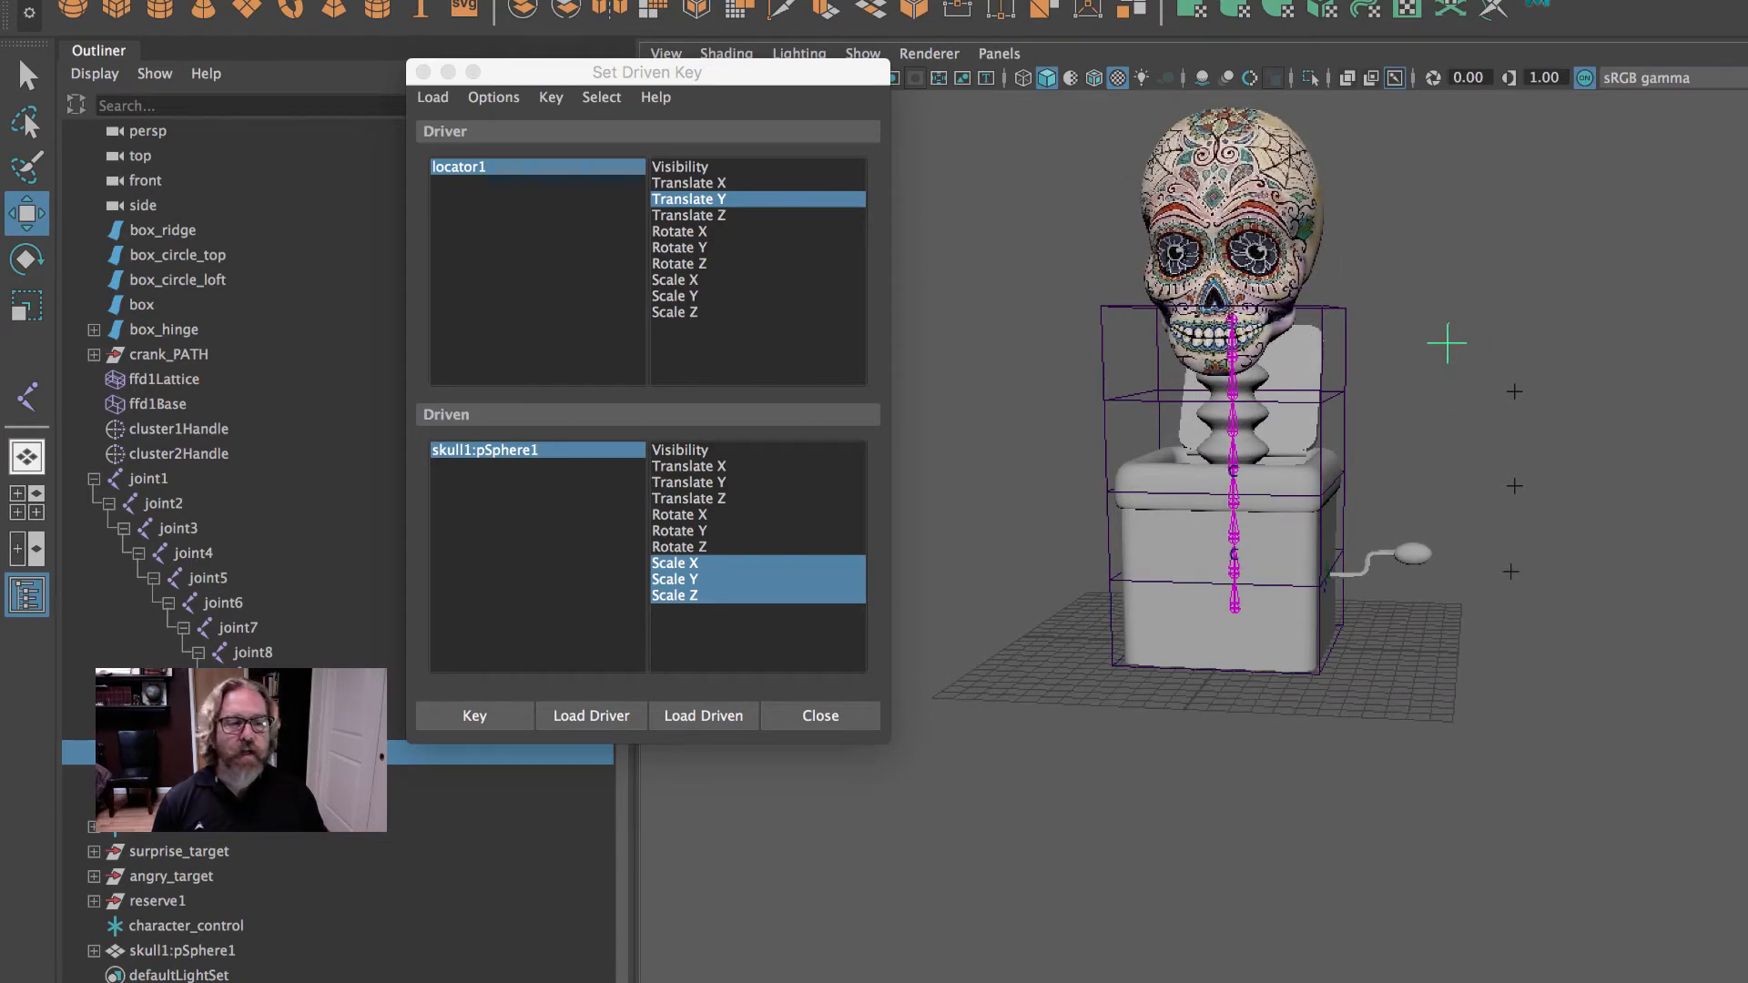
pyautogui.press('Escape')
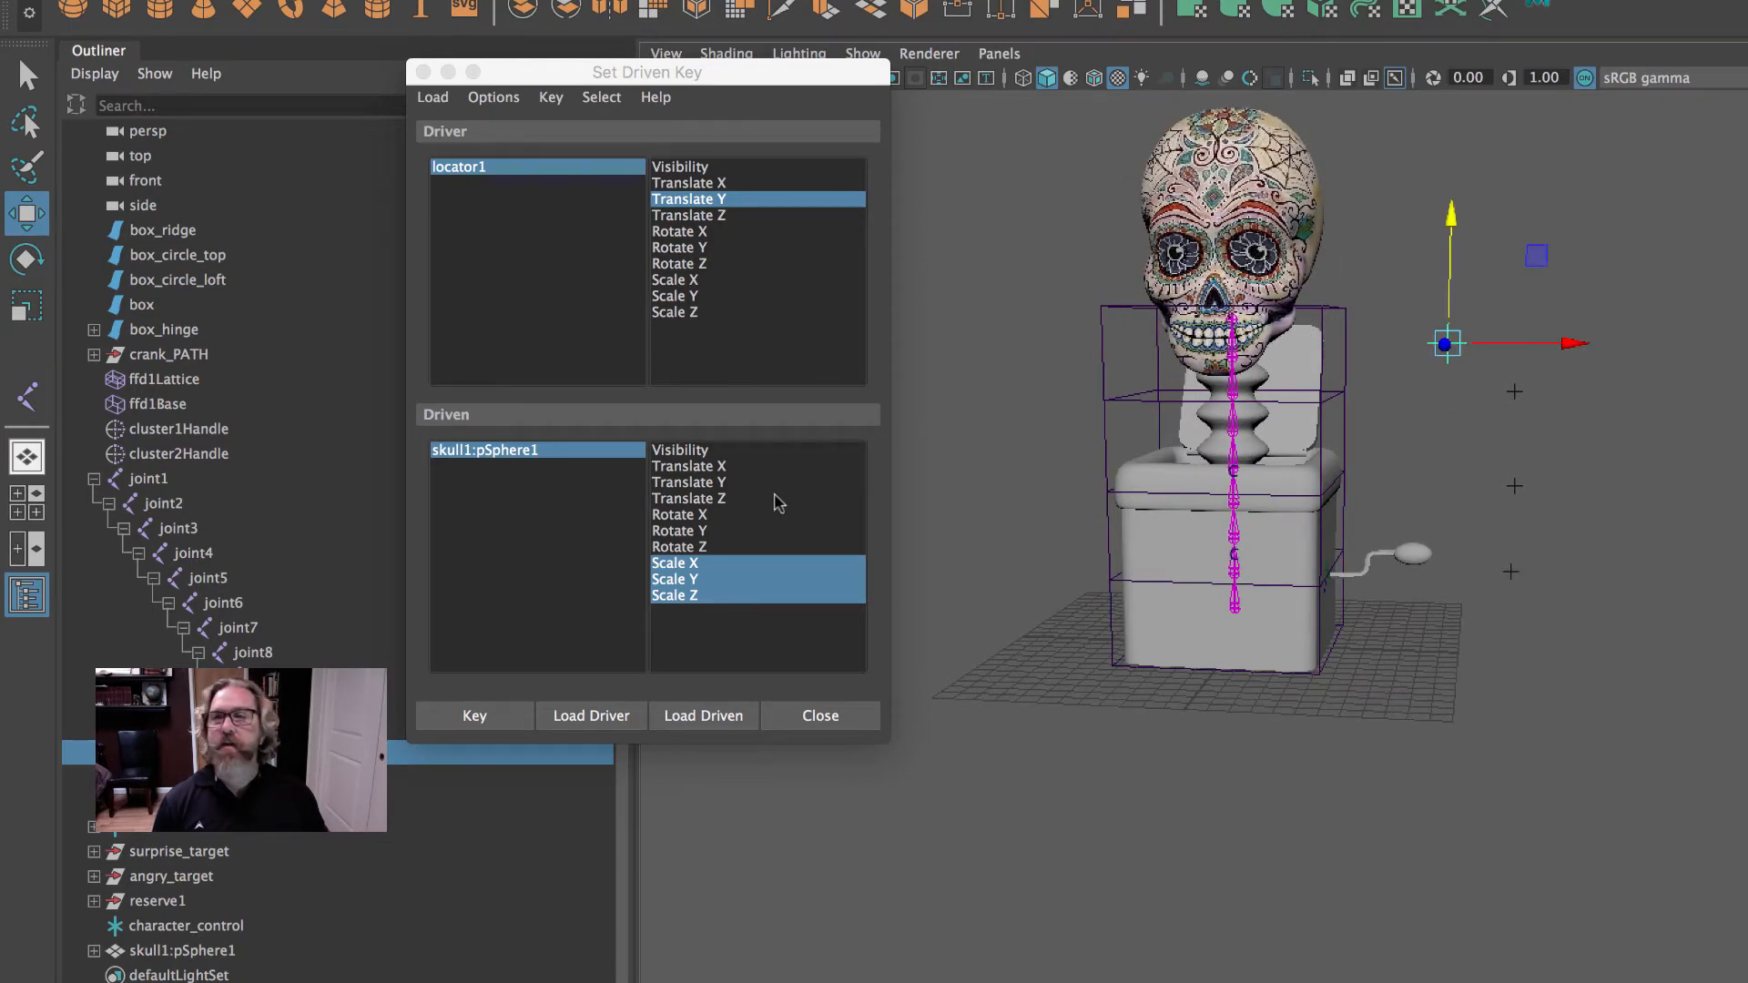
pyautogui.click(423, 72)
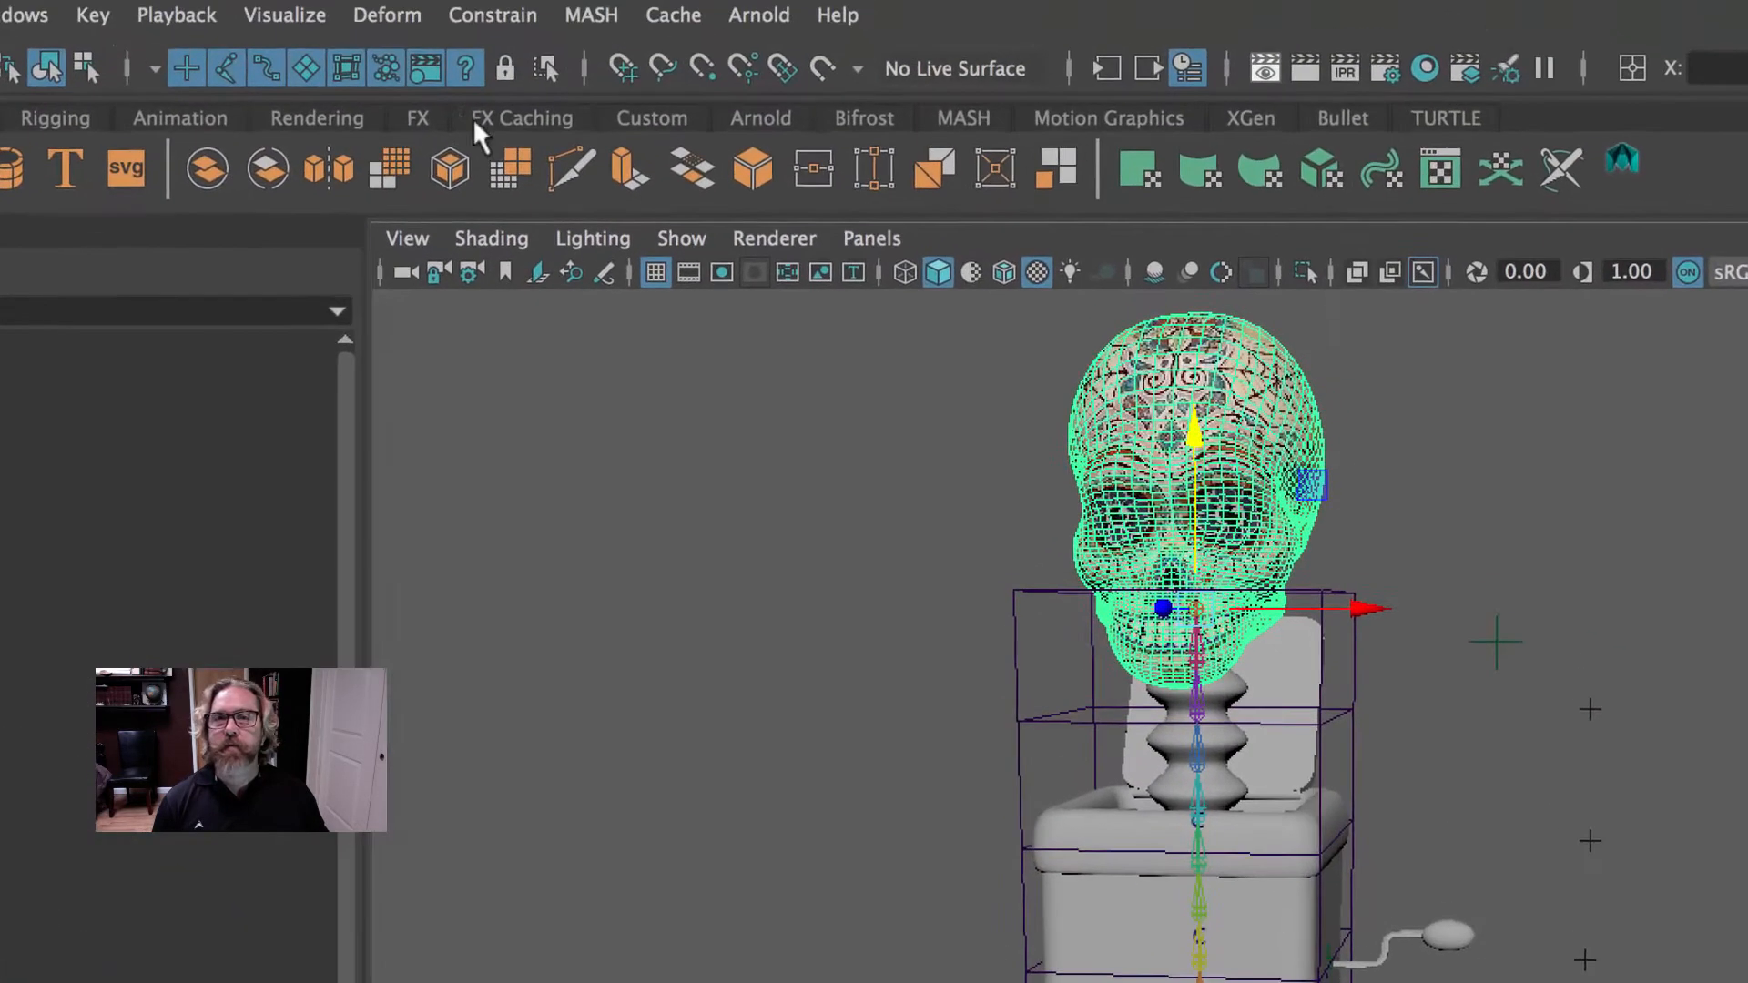
# - Add a nonlinear Squash deformer to the skull
pyautogui.click(387, 15)
pyautogui.moveTo(671, 496)
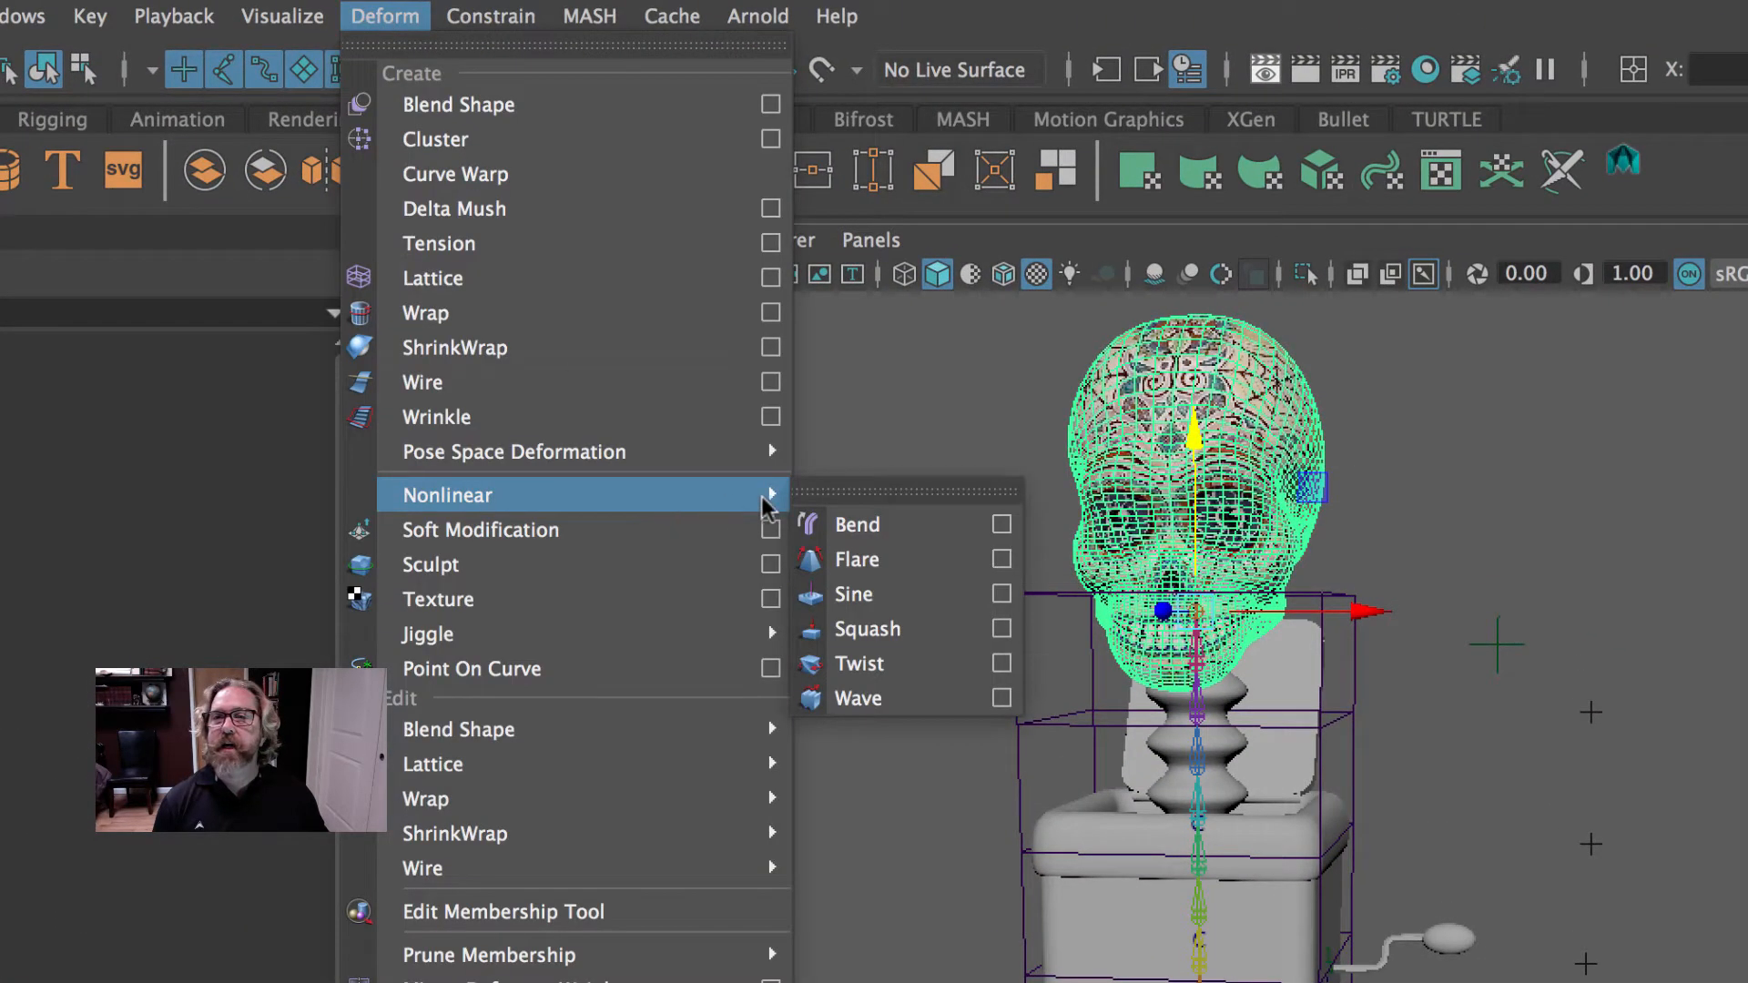
pyautogui.click(866, 628)
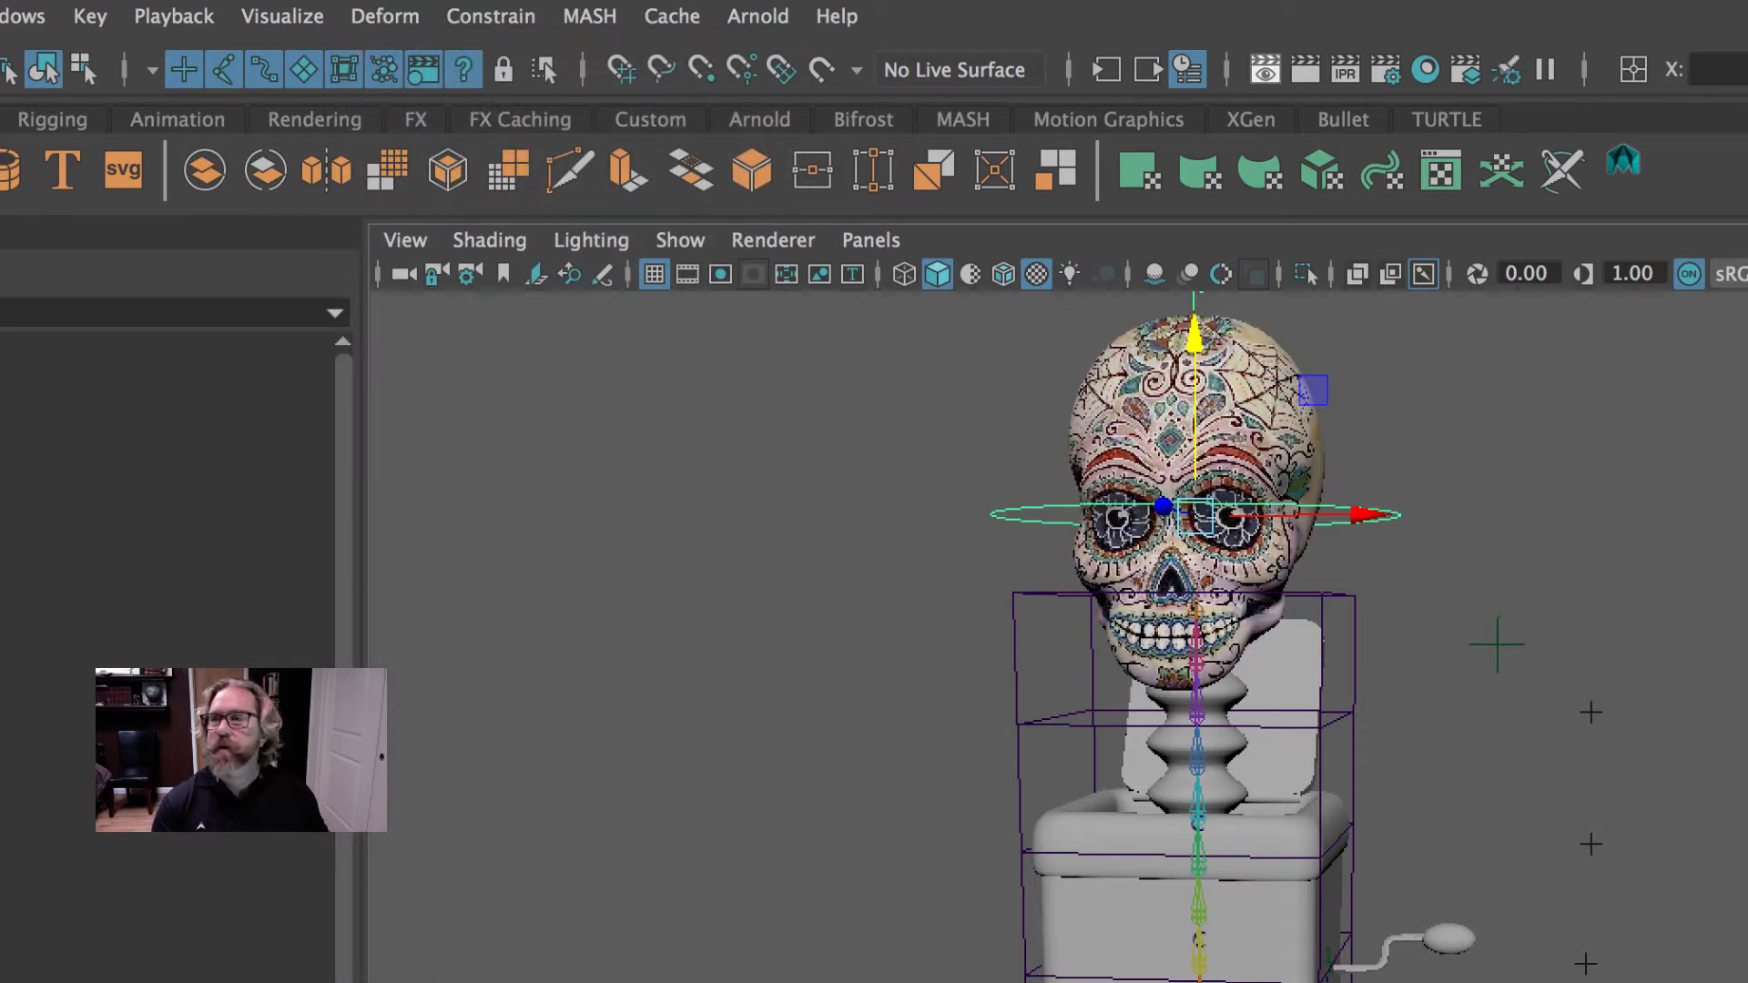
# - Select joint9 and the skull along with squash1Handle, and isolate the selection in the viewport
pyautogui.keyDown('alt'); pyautogui.moveTo(1306, 427); pyautogui.dragTo(1171, 487); pyautogui.keyUp('alt')
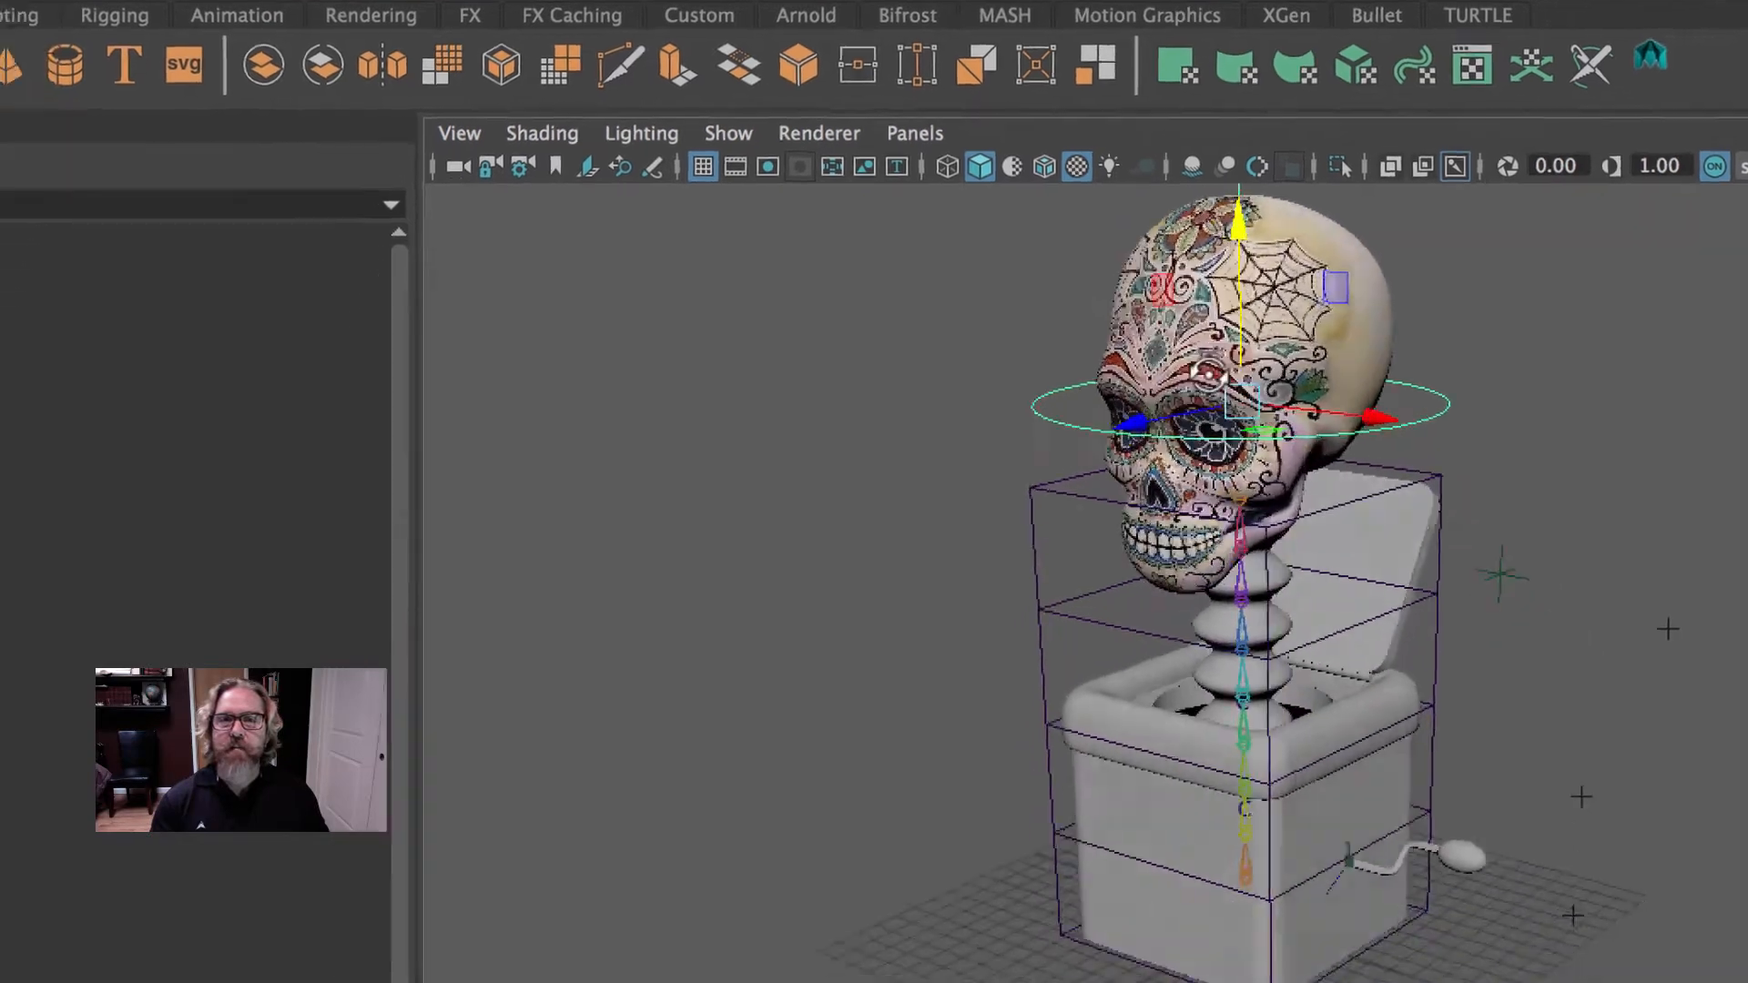
pyautogui.keyDown('alt'); pyautogui.moveTo(1208, 374); pyautogui.dragTo(1083, 446); pyautogui.keyUp('alt')
pyautogui.keyDown('alt'); pyautogui.moveTo(1275, 492); pyautogui.dragTo(1457, 509, button='right'); pyautogui.keyUp('alt')
pyautogui.keyDown('alt'); pyautogui.moveTo(1466, 510); pyautogui.dragTo(1512, 974, button='middle'); pyautogui.keyUp('alt')
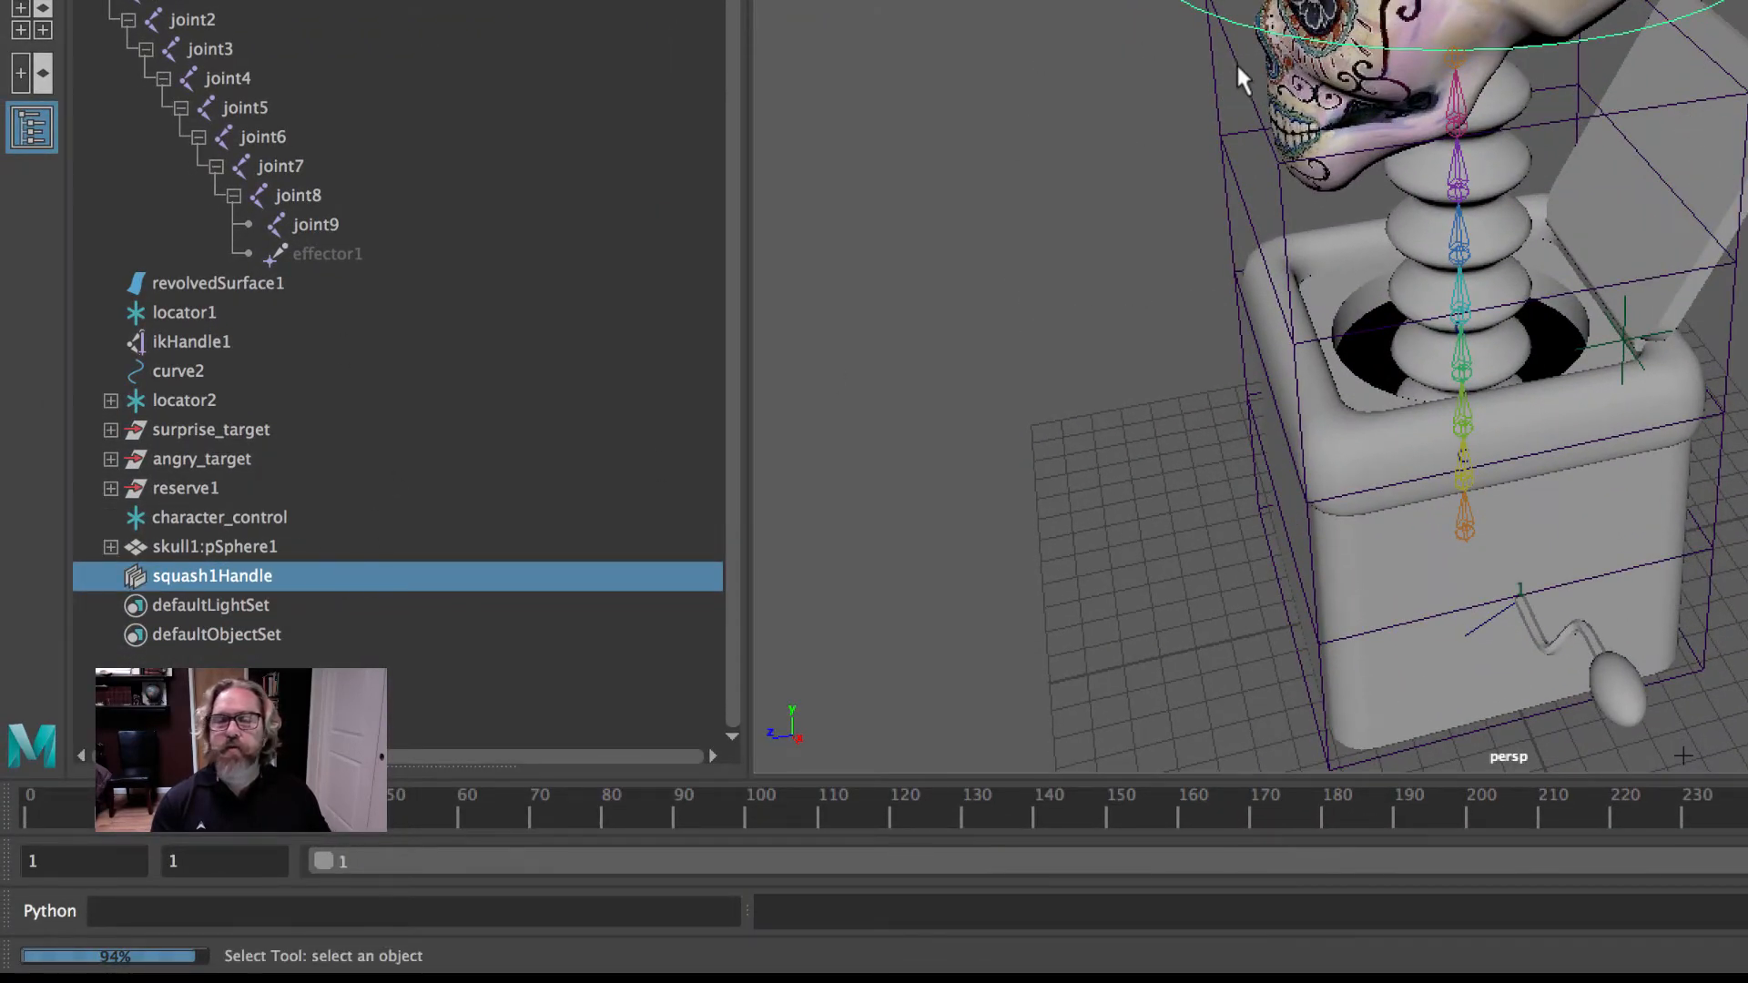
pyautogui.keyDown('alt'); pyautogui.moveTo(1240, 71); pyautogui.dragTo(1286, 19); pyautogui.keyUp('alt')
pyautogui.keyDown('alt'); pyautogui.moveTo(1489, 16); pyautogui.dragTo(1684, 20, button='right'); pyautogui.keyUp('alt')
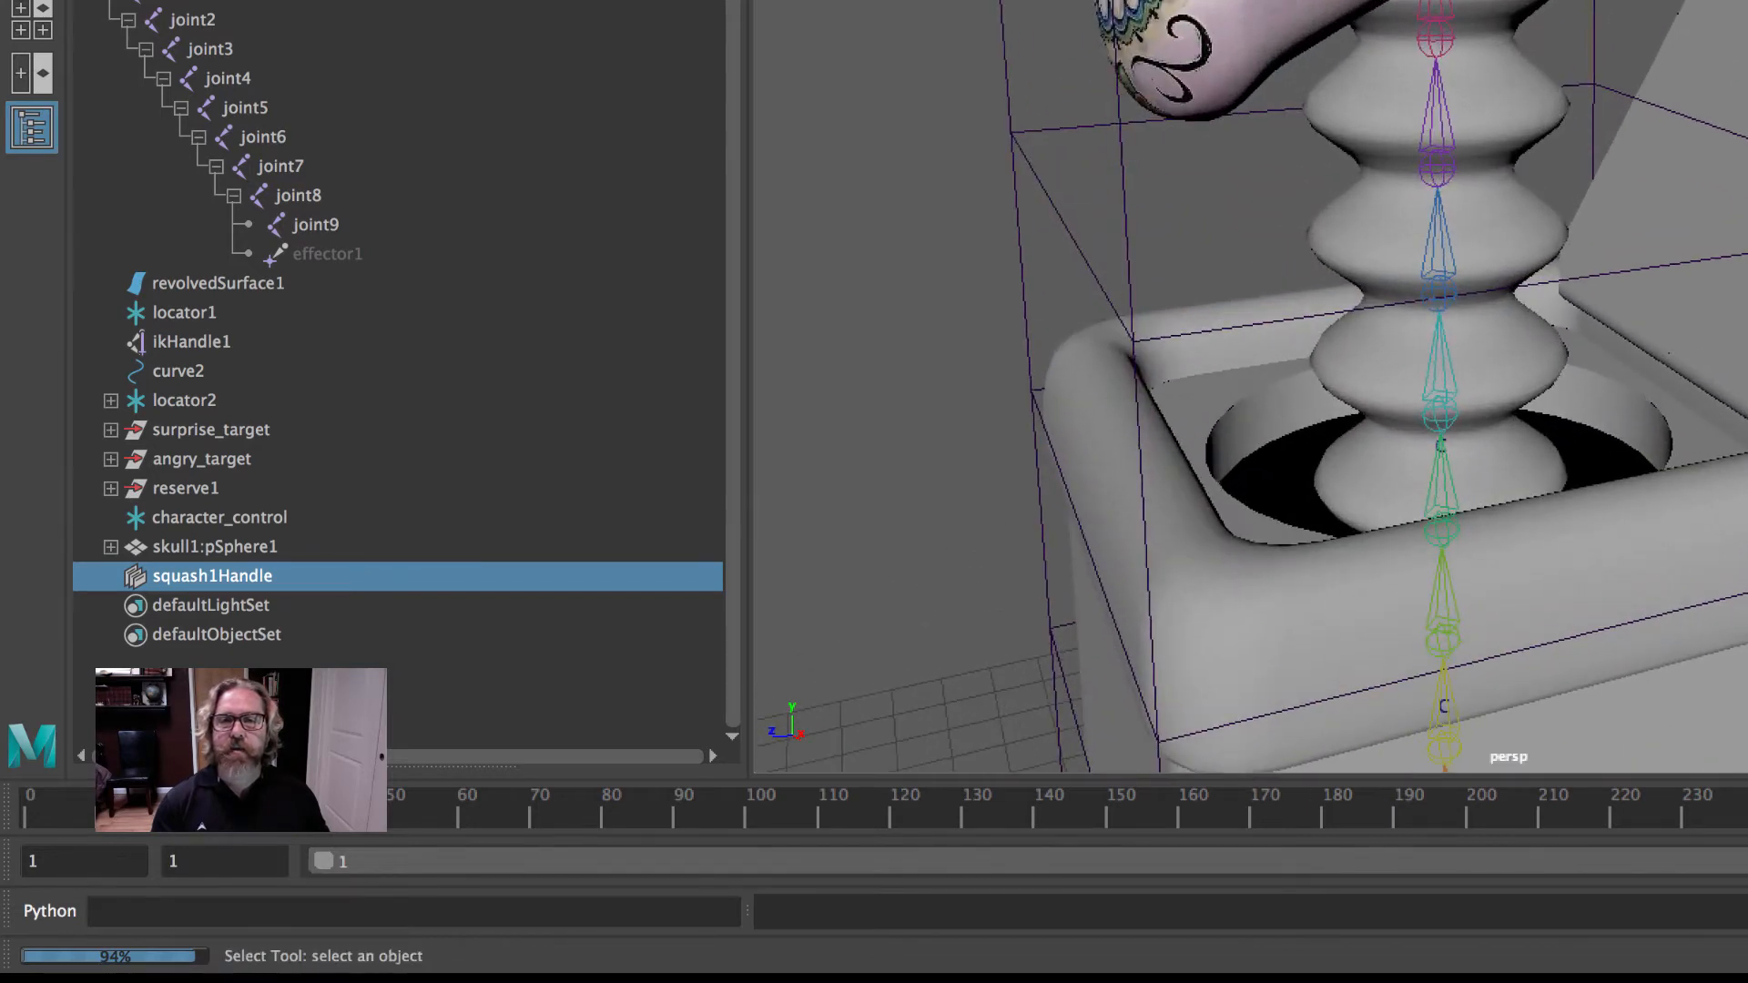
pyautogui.keyDown('ctrl'); pyautogui.click(315, 224); pyautogui.keyUp('ctrl')
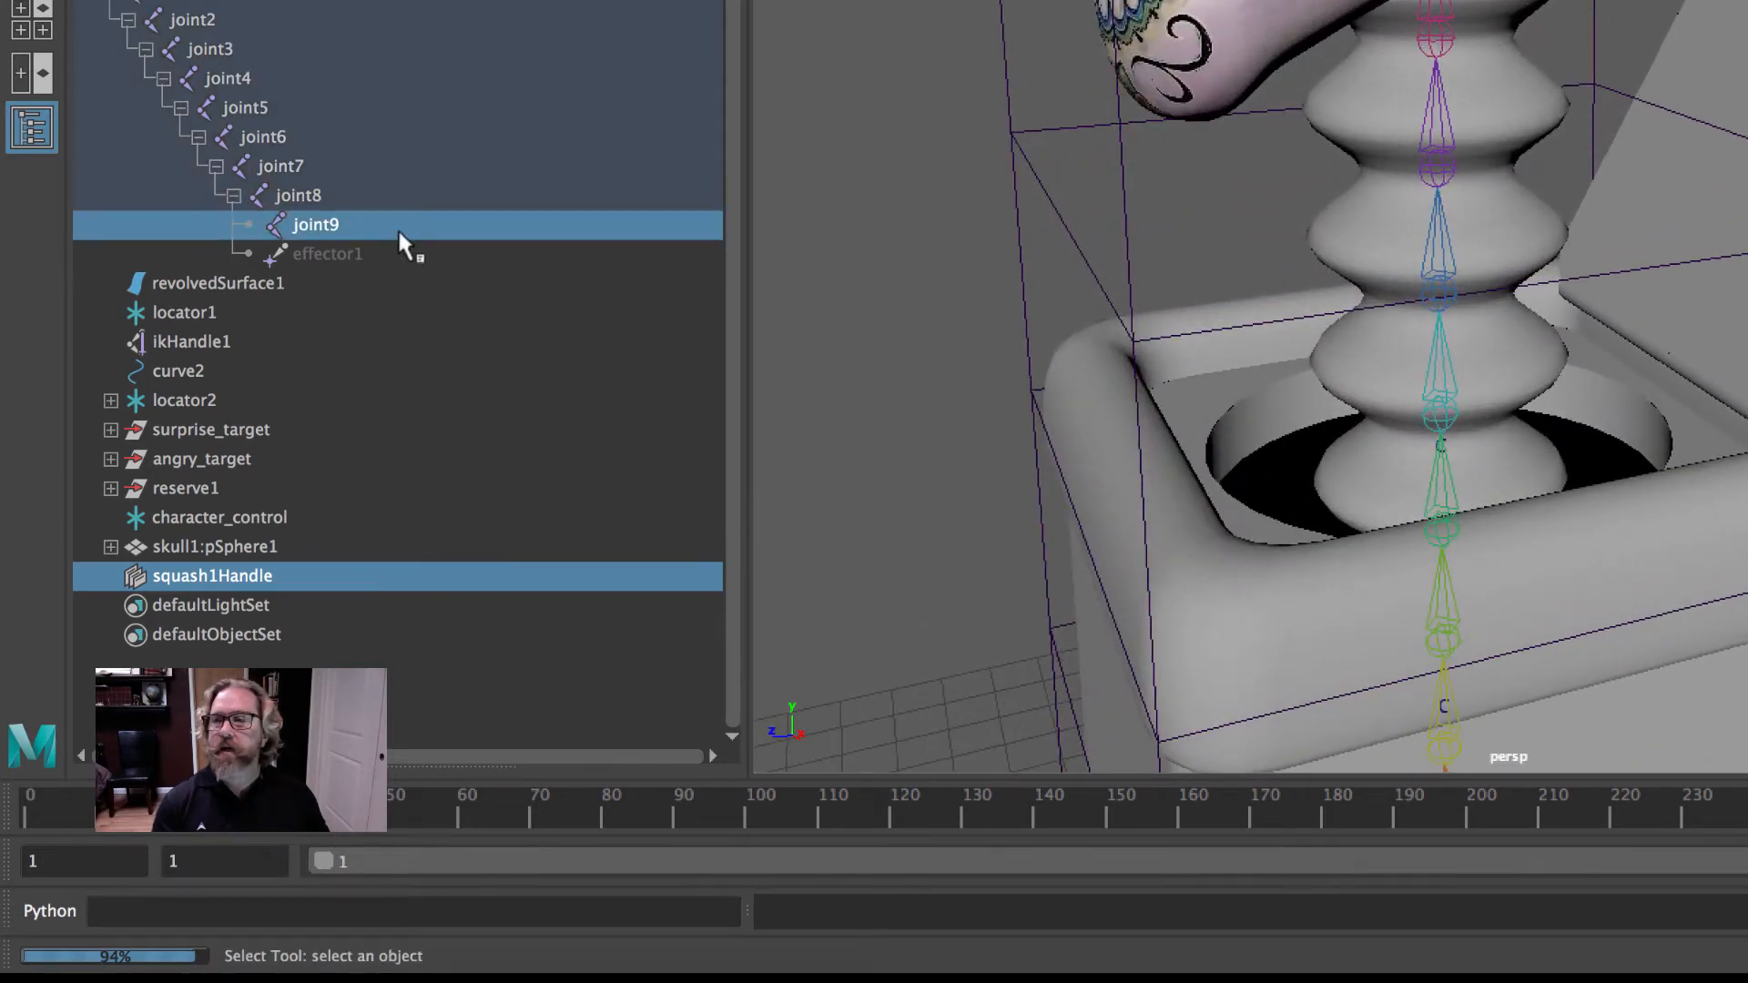
pyautogui.keyDown('shift'); pyautogui.click(1261, 18); pyautogui.keyUp('shift')
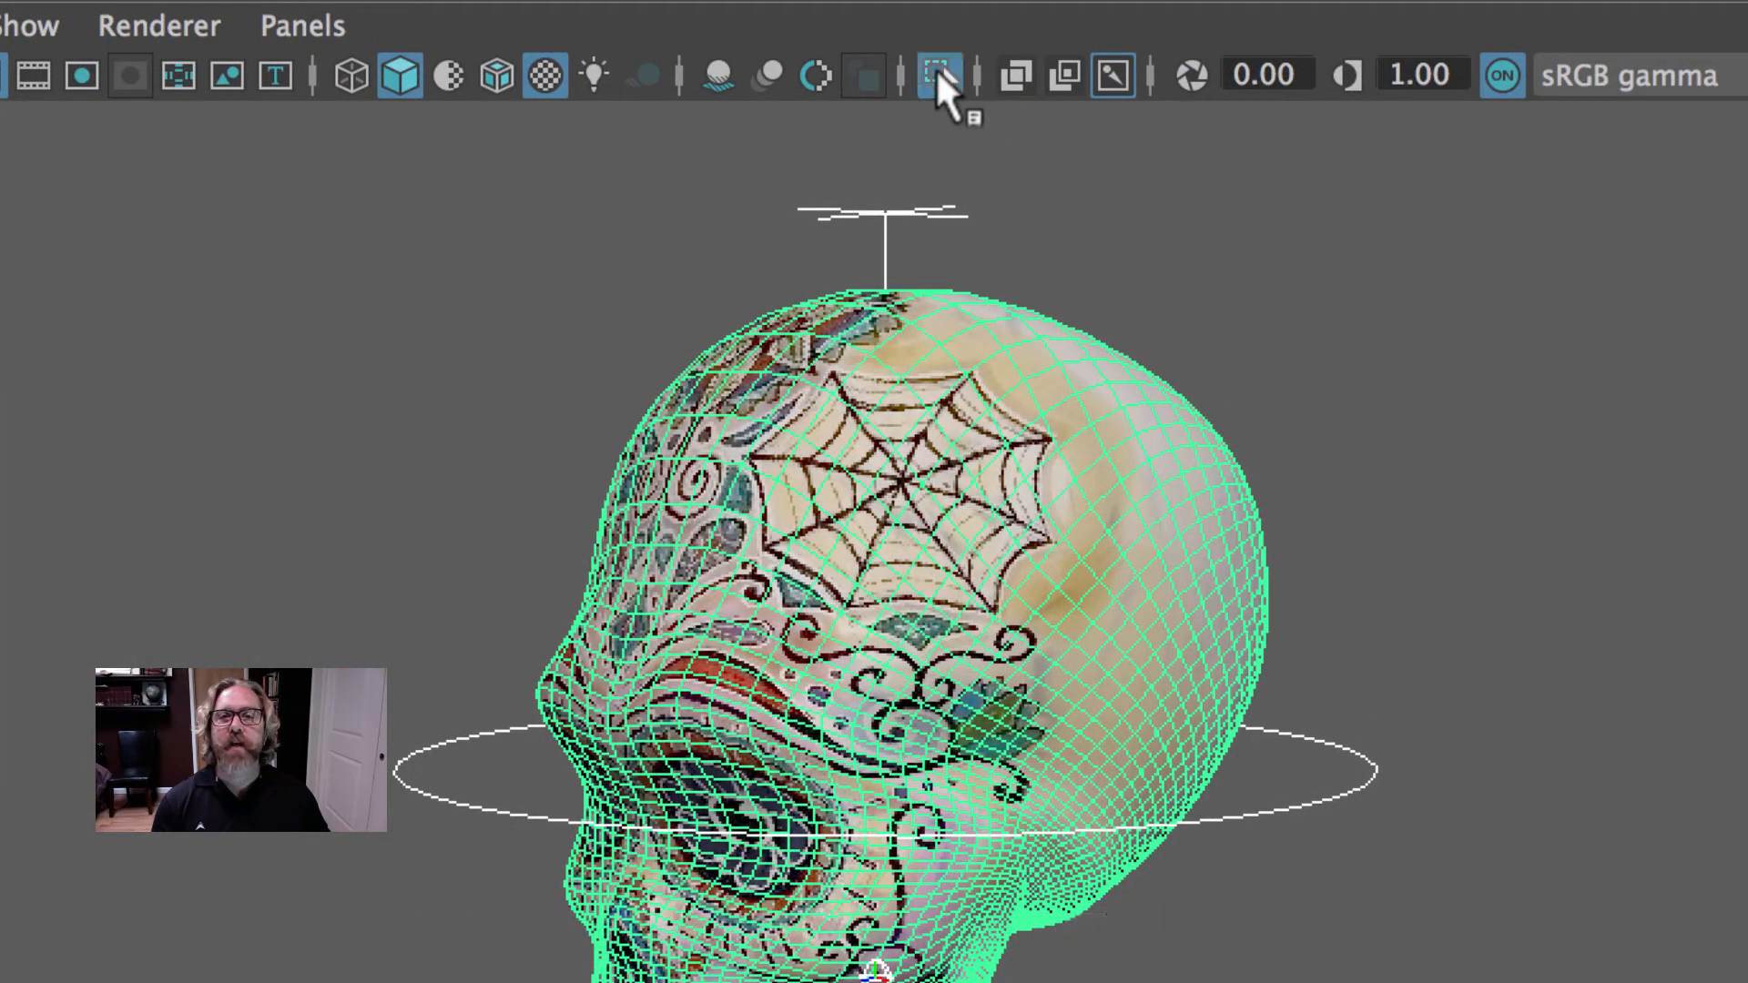
# - Lower squash1Handle along Y to about 14.56 so its center sits level with the skull's chin
pyautogui.keyDown('alt'); pyautogui.moveTo(1184, 974); pyautogui.dragTo(1011, 785); pyautogui.keyUp('alt')
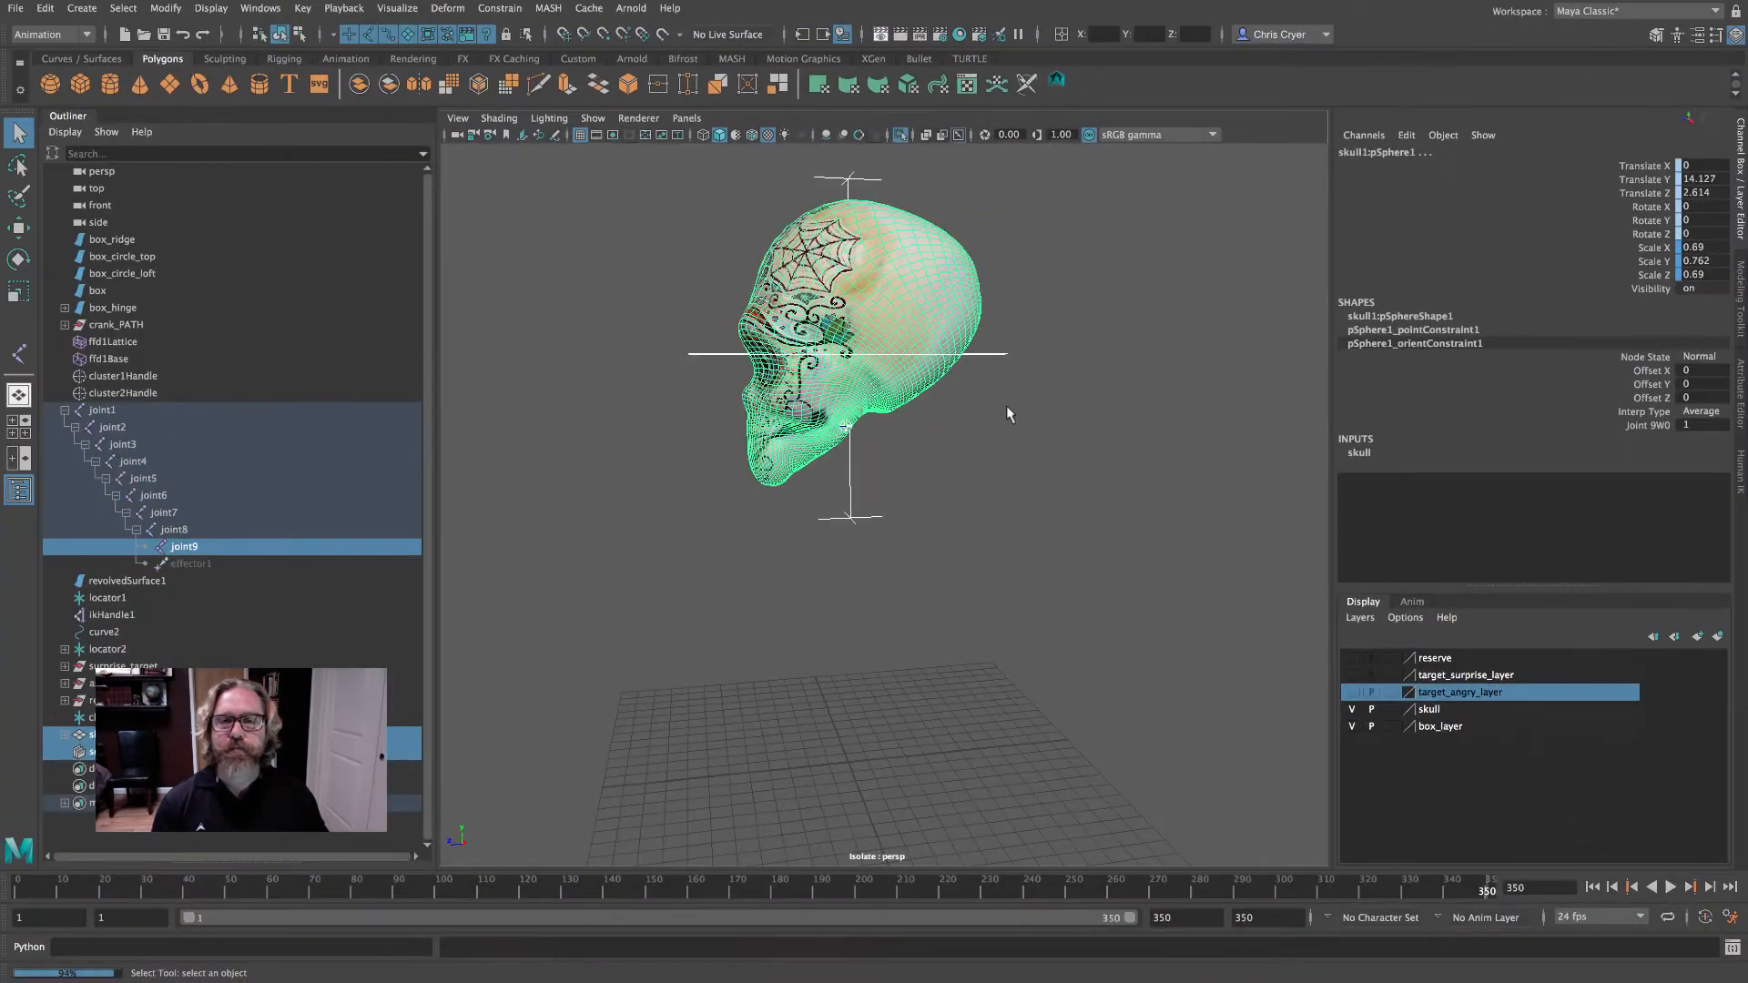
pyautogui.moveTo(991, 336); pyautogui.dragTo(1015, 378)
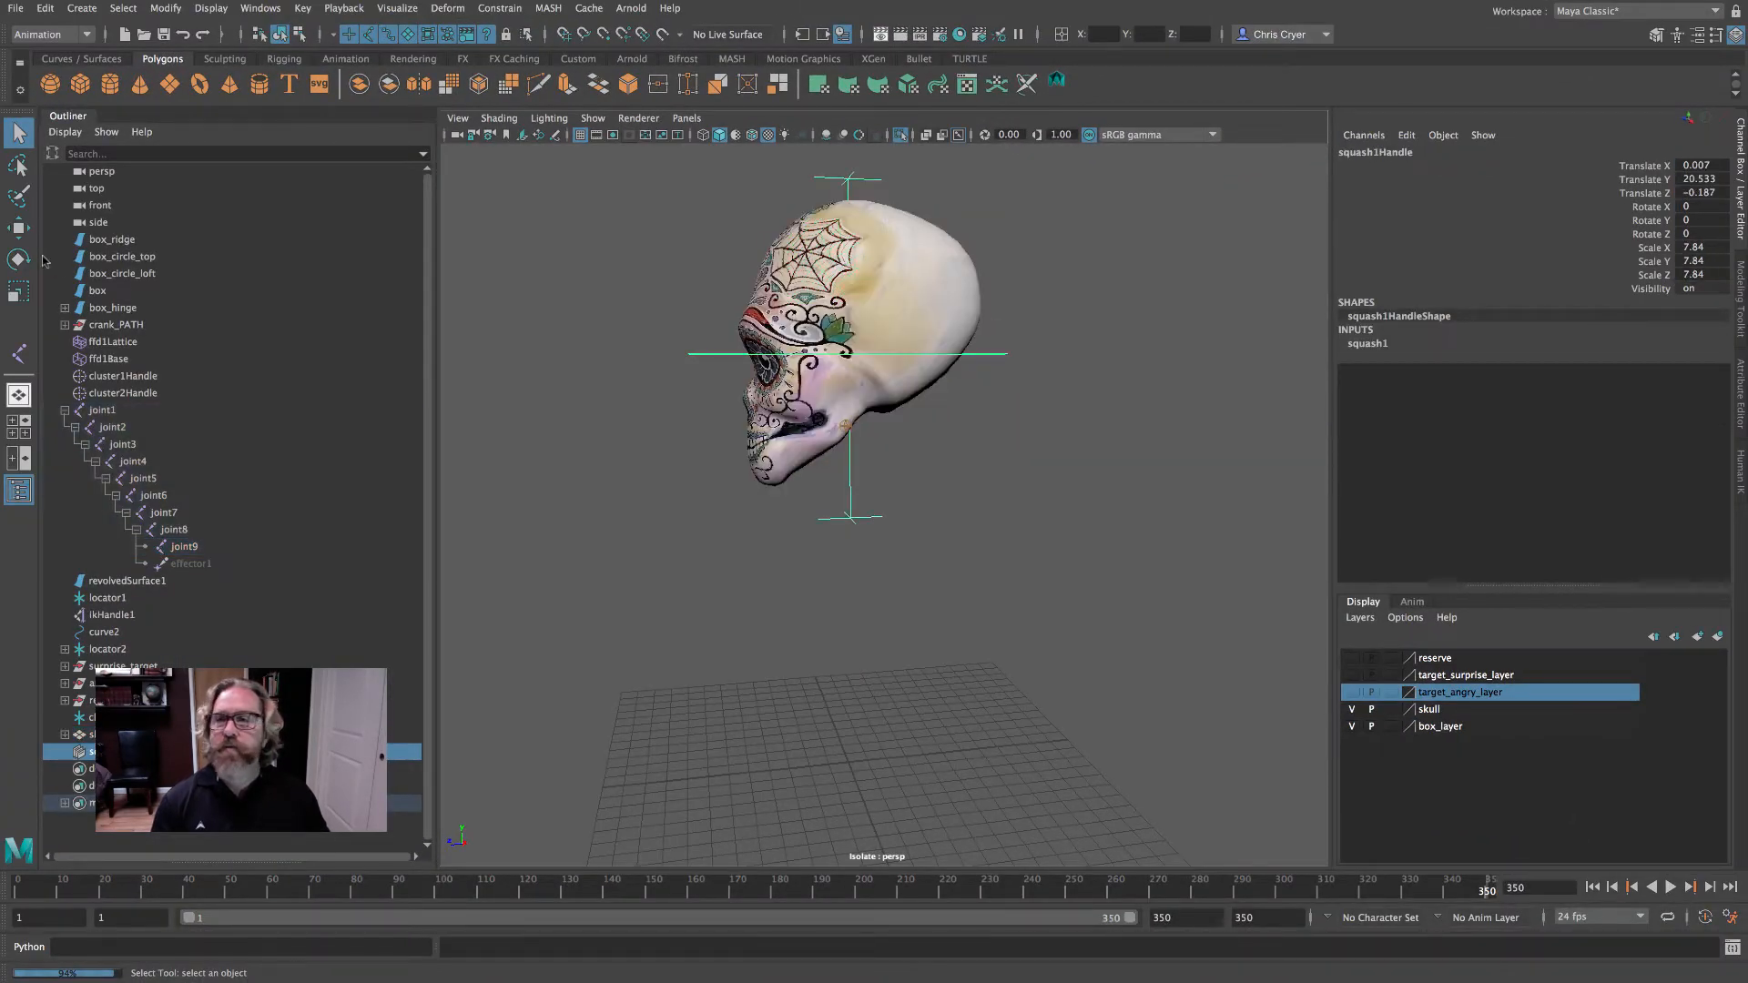
pyautogui.click(19, 229)
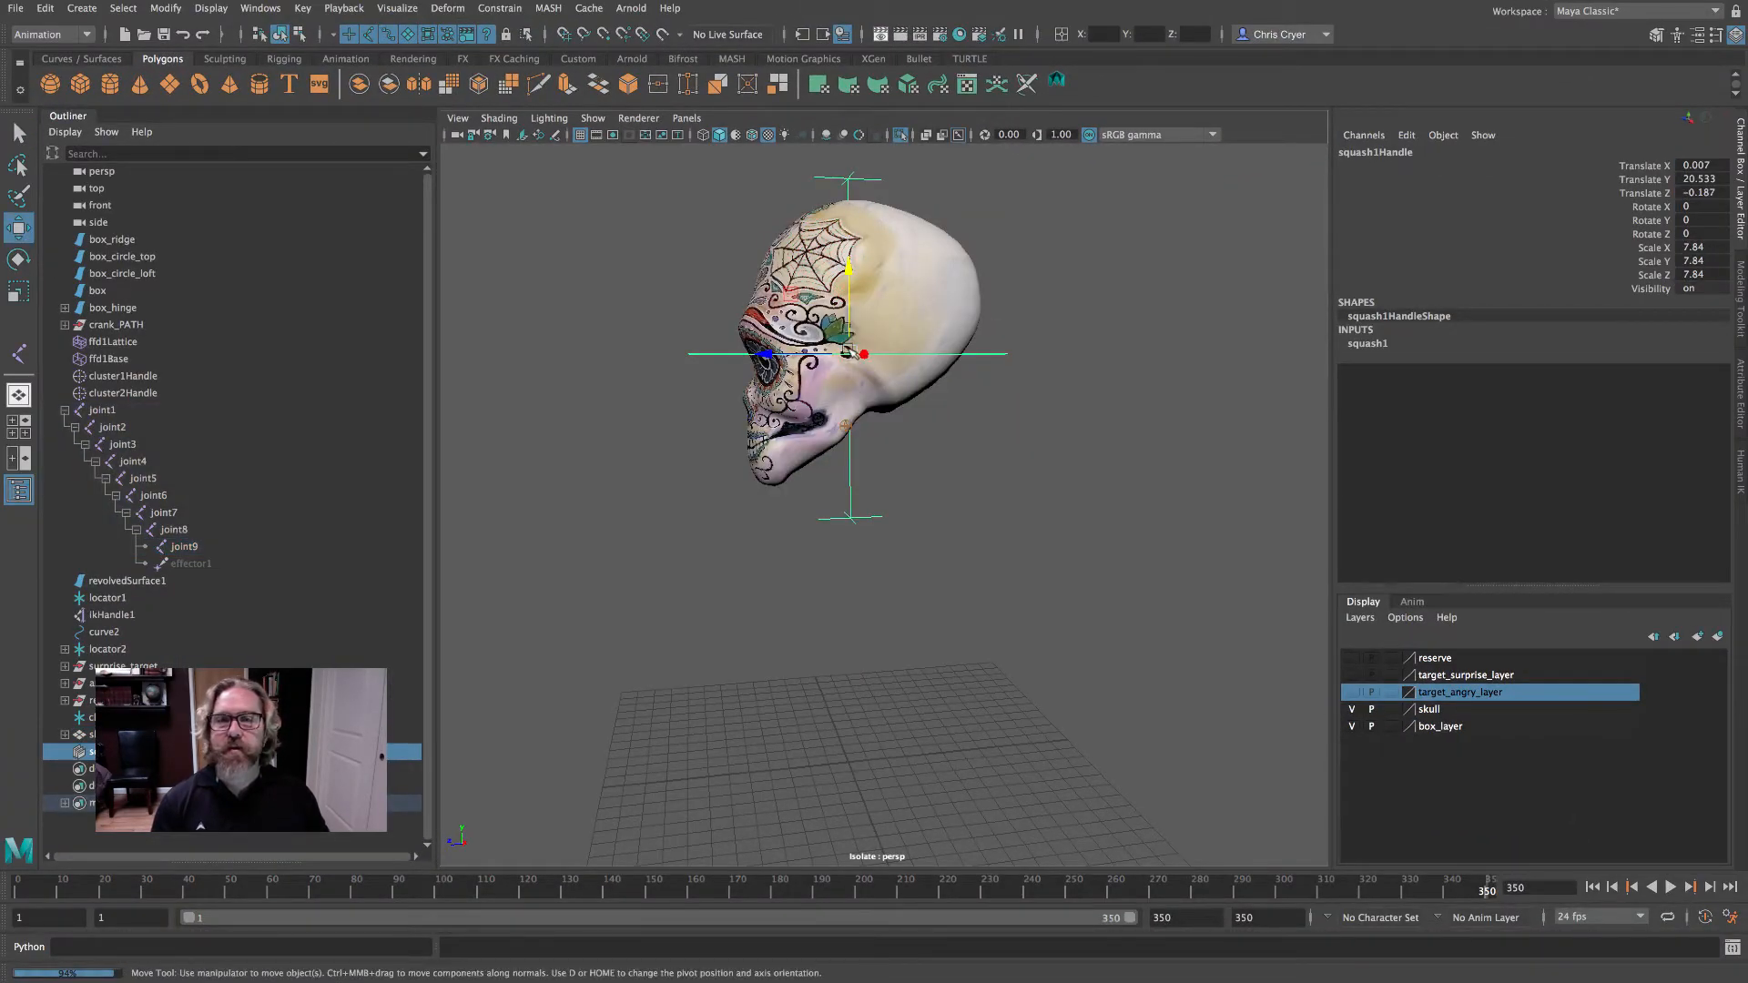
pyautogui.moveTo(849, 268); pyautogui.dragTo(856, 359)
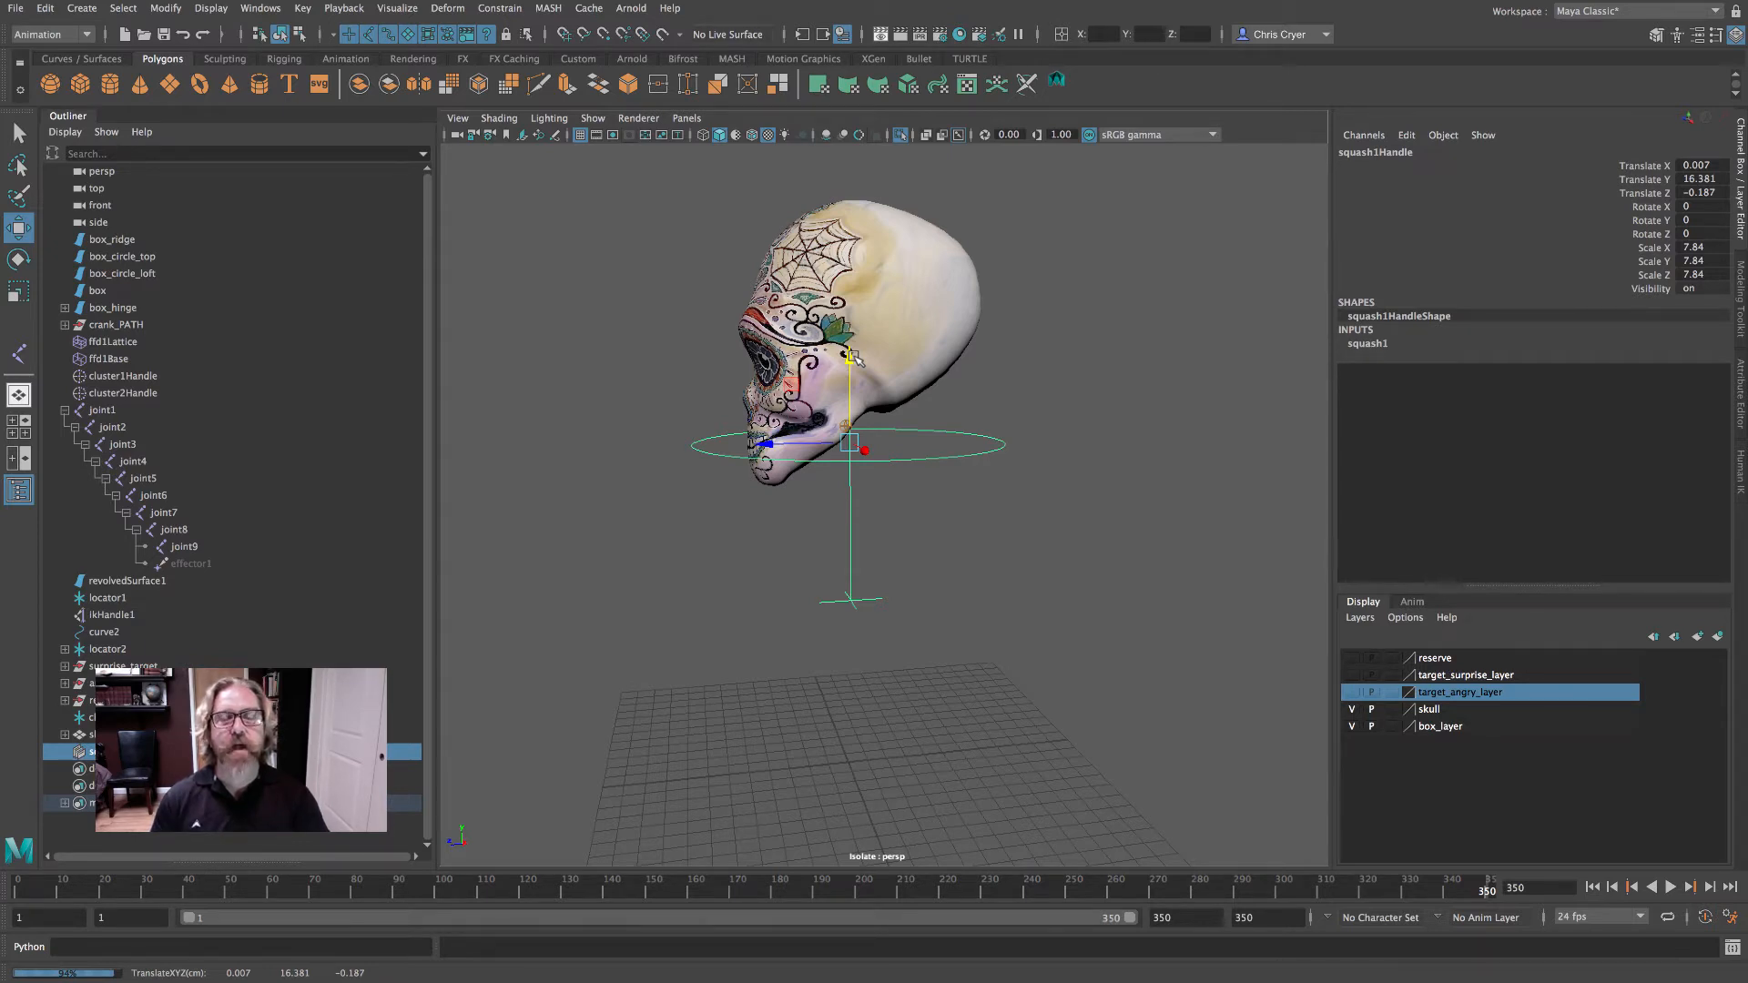
pyautogui.keyDown('alt'); pyautogui.moveTo(947, 366); pyautogui.dragTo(981, 421, button='right'); pyautogui.keyUp('alt')
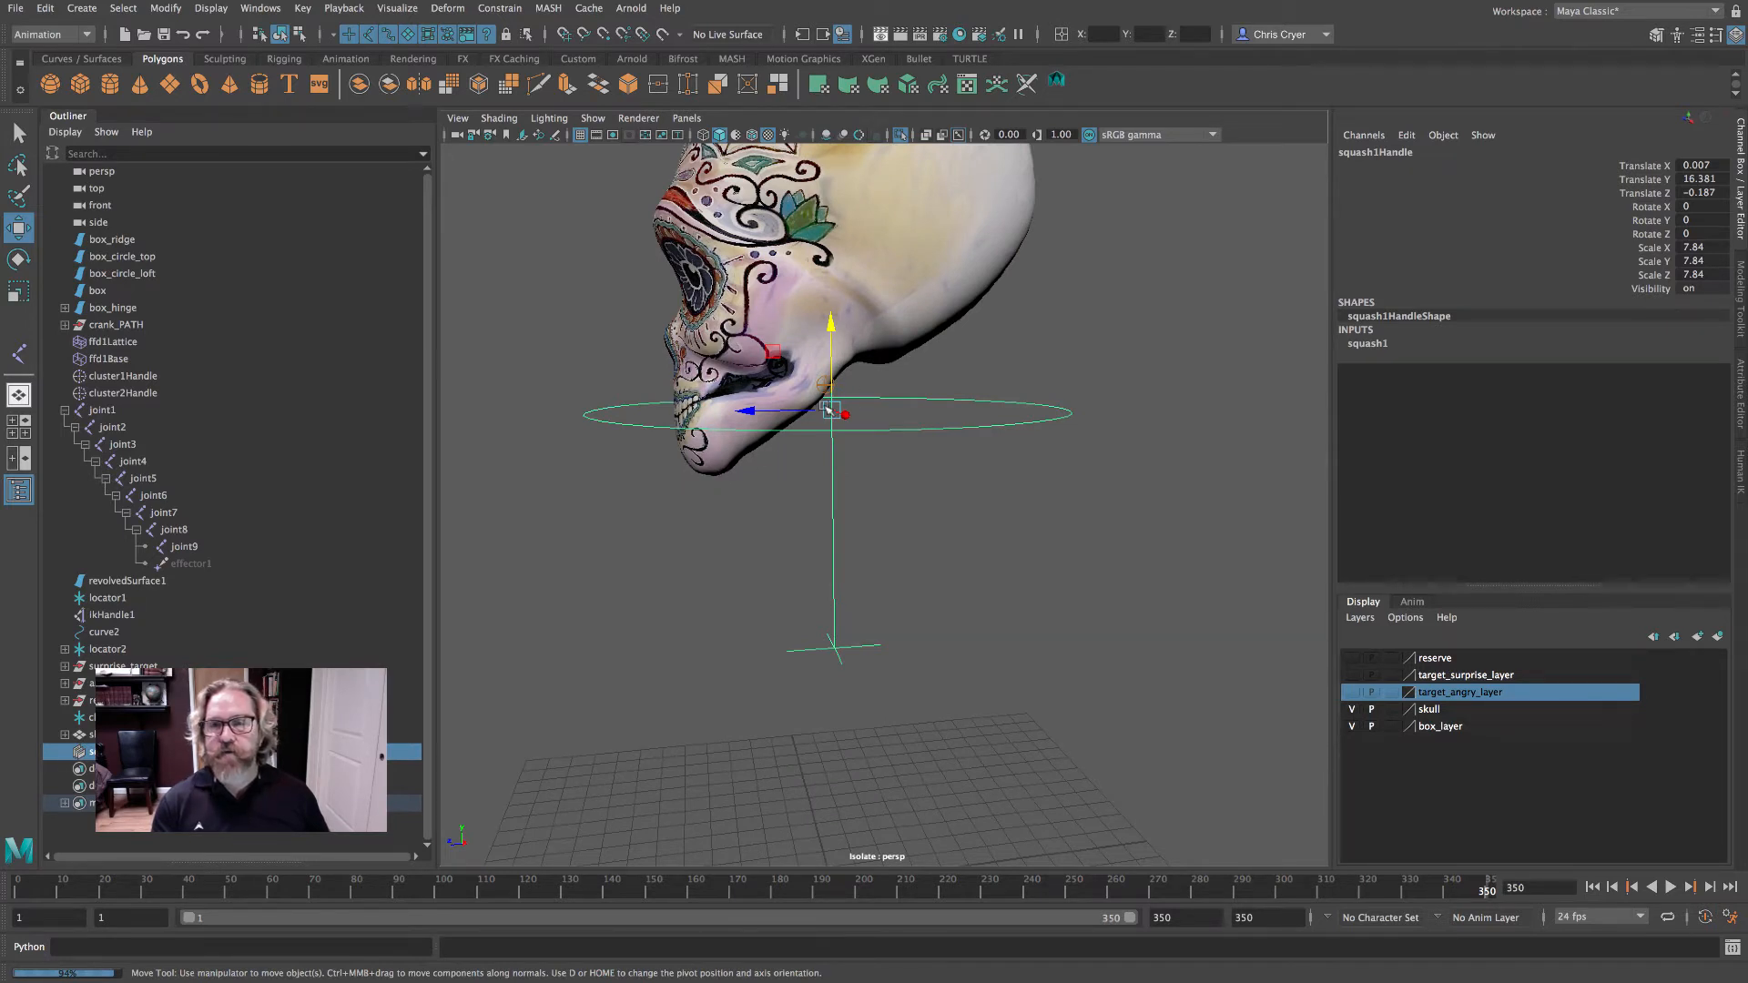
pyautogui.moveTo(833, 333); pyautogui.dragTo(836, 378)
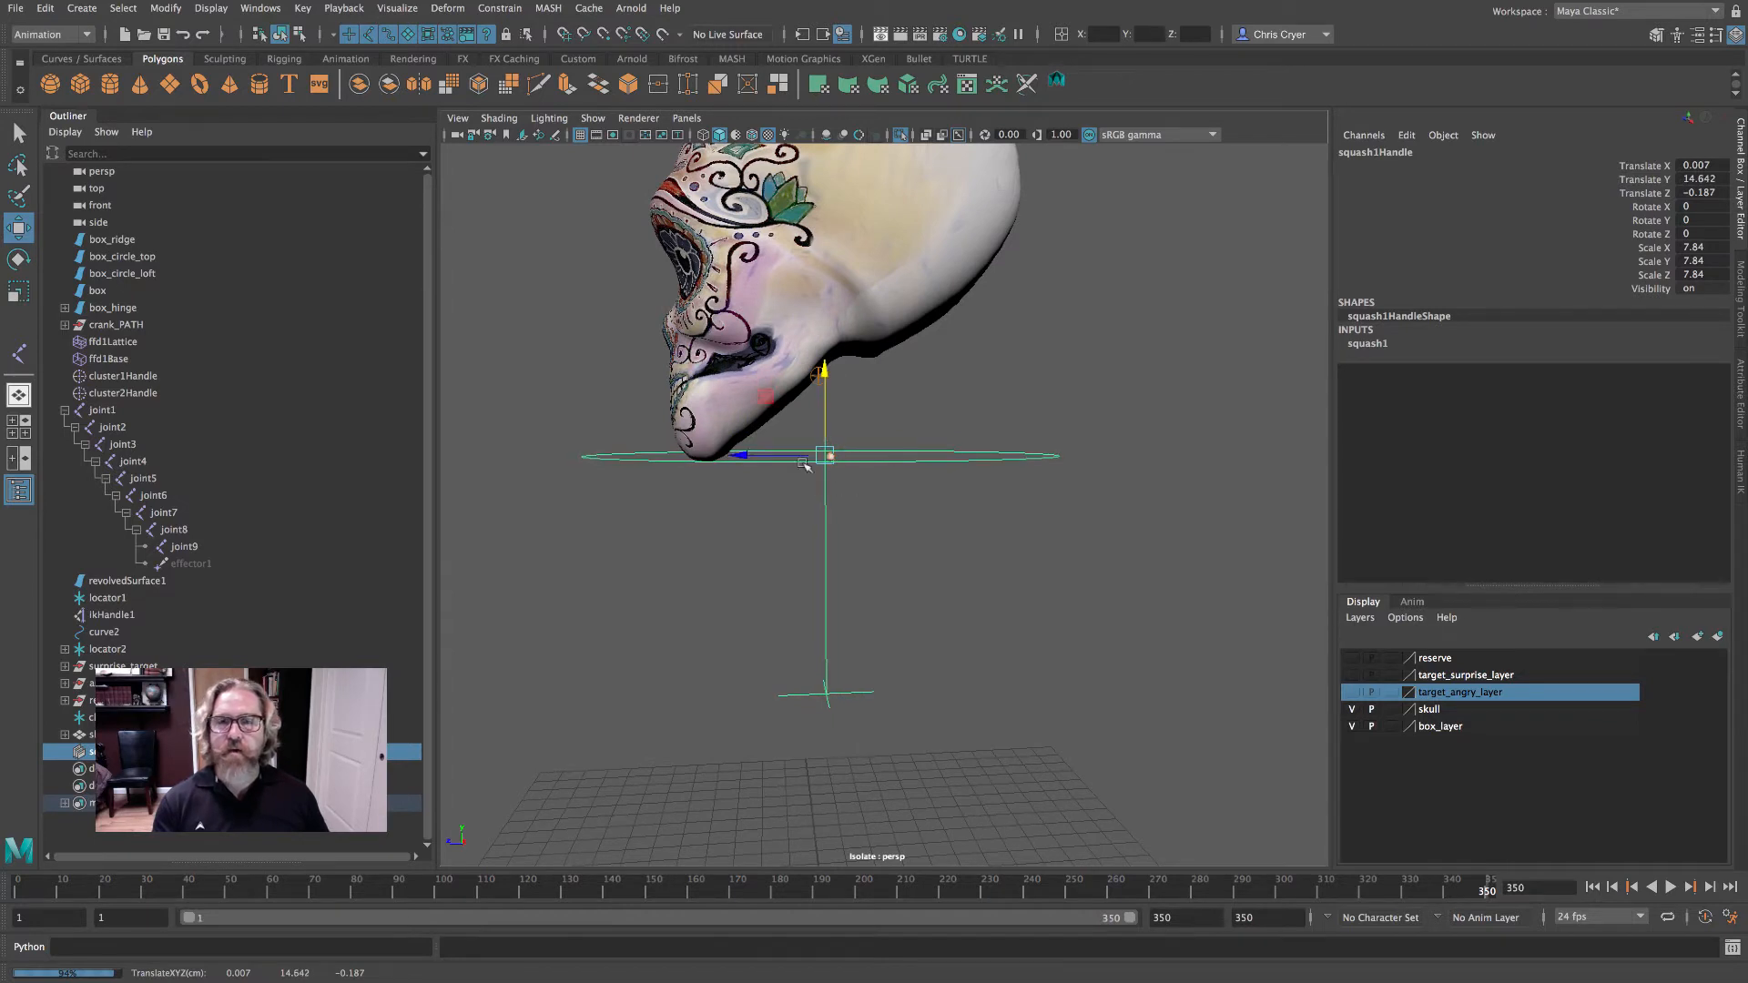
pyautogui.moveTo(831, 394); pyautogui.dragTo(834, 400)
pyautogui.keyDown('alt'); pyautogui.moveTo(1013, 414); pyautogui.dragTo(1036, 464); pyautogui.keyUp('alt')
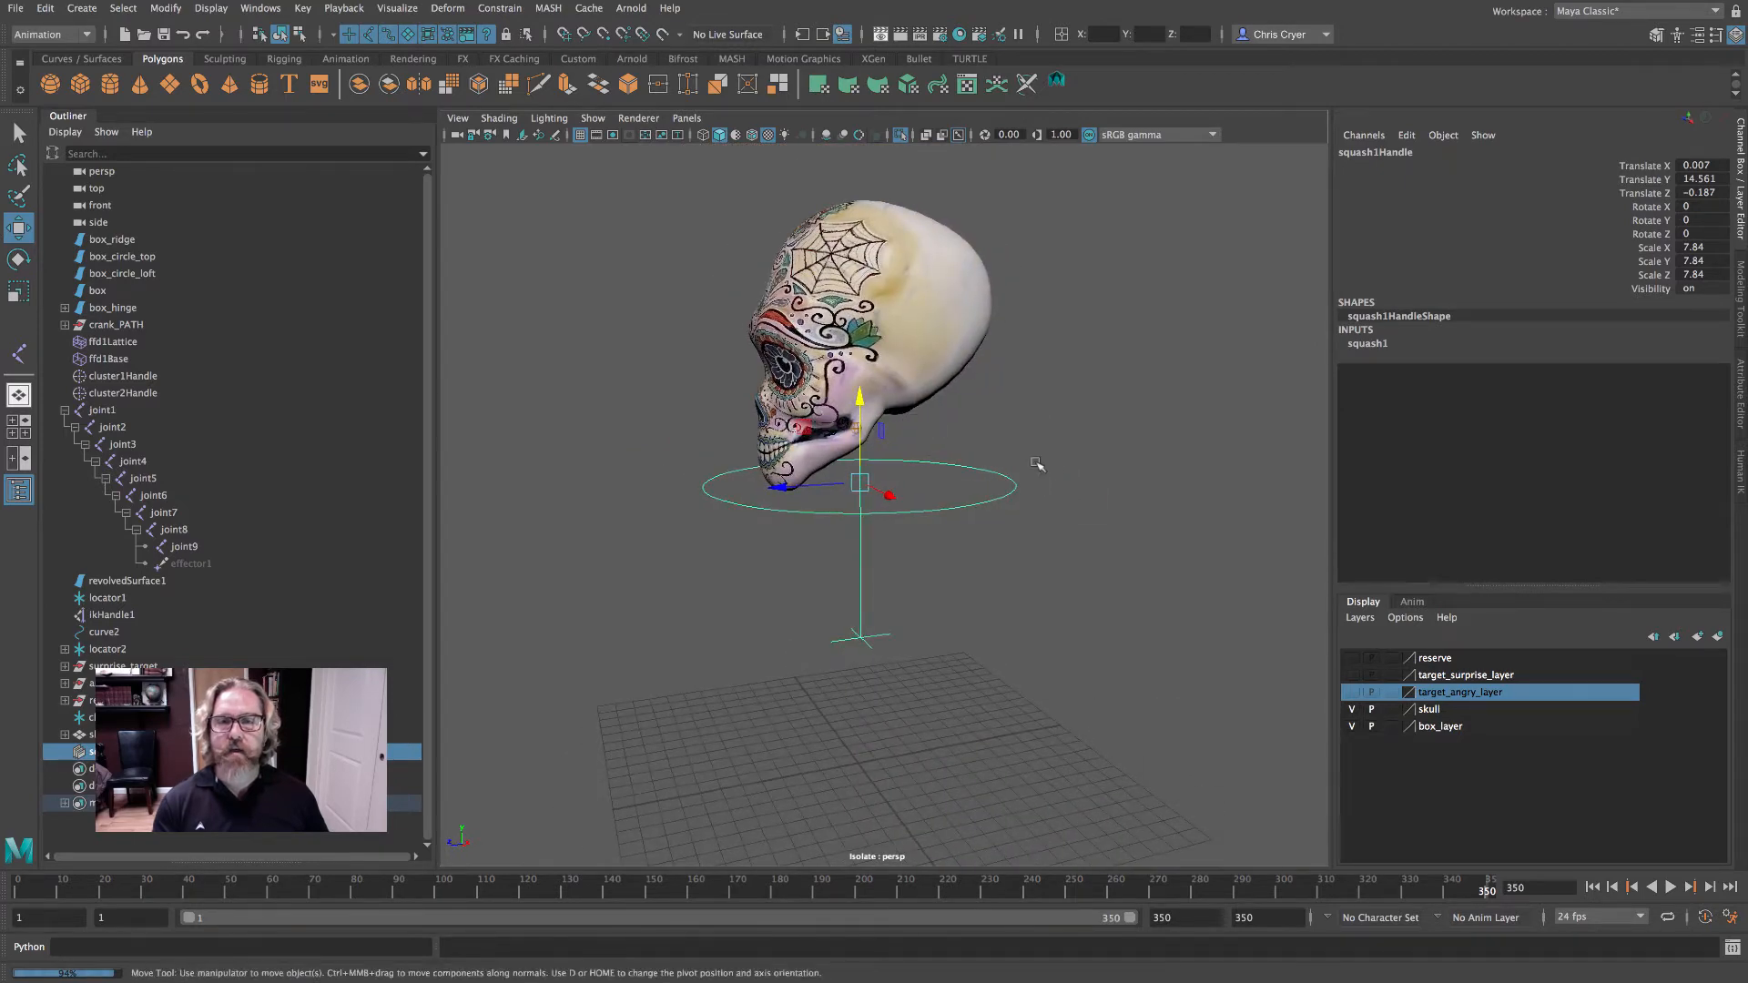
# - Set the squash1 deformer's Low Bound to -0.1
pyautogui.click(1367, 346)
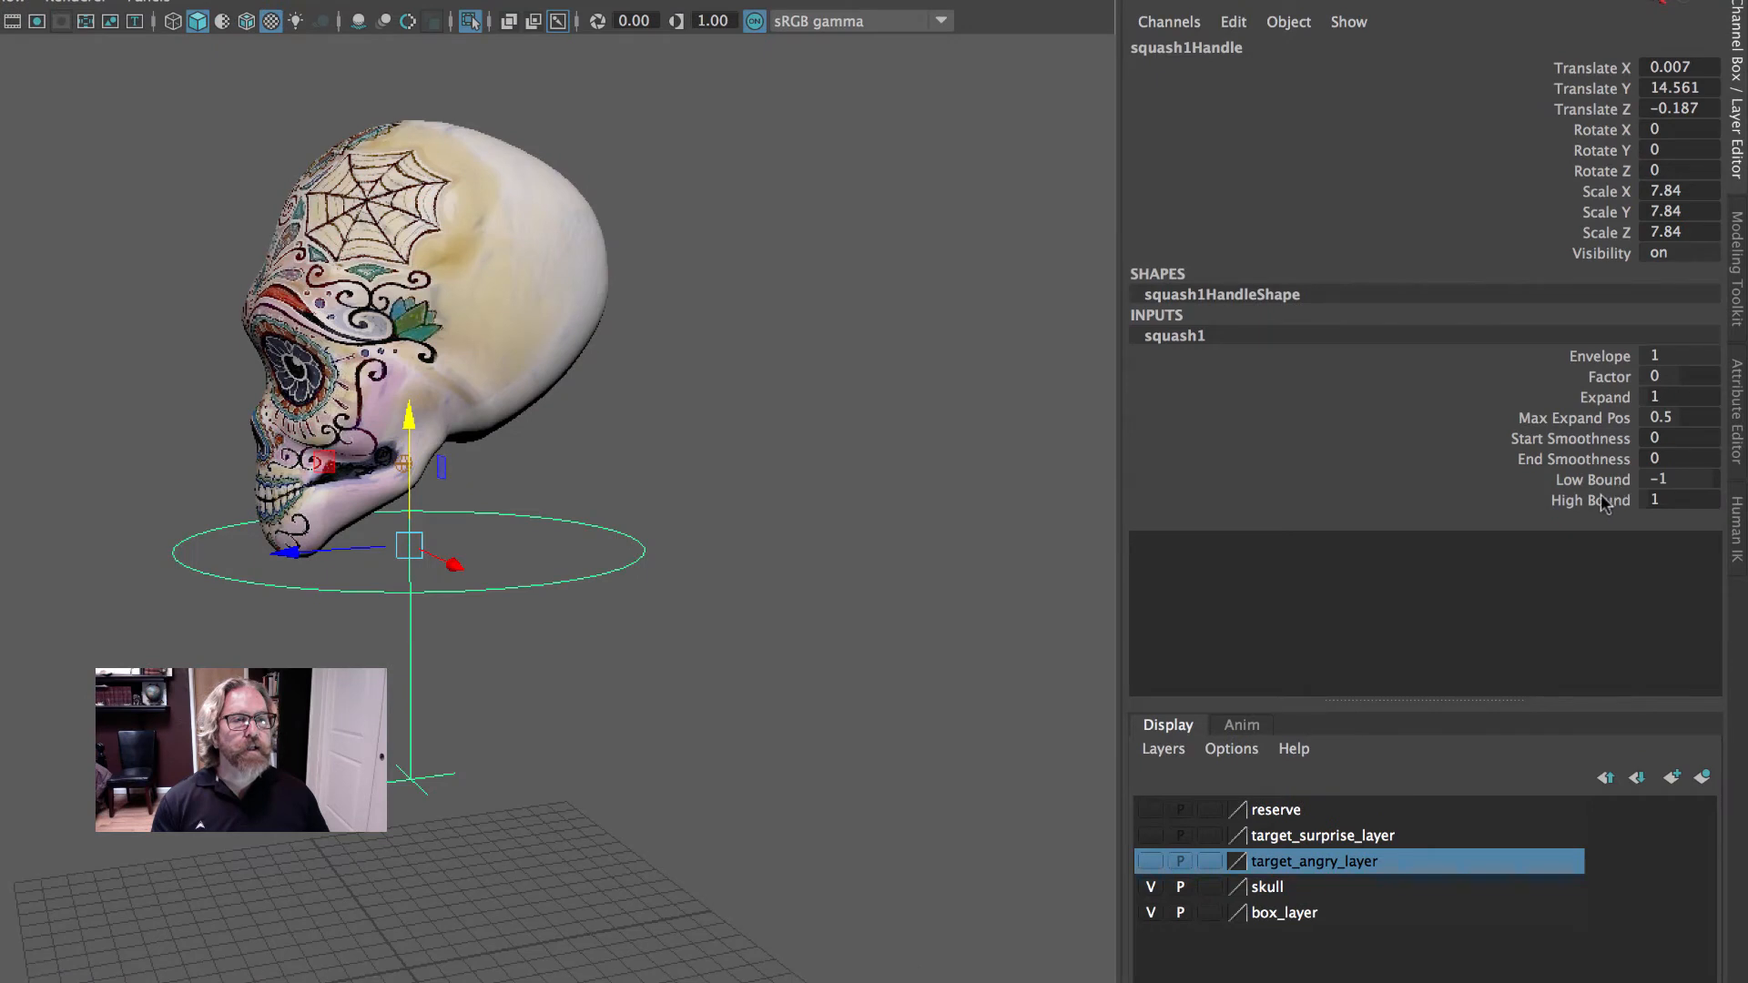
pyautogui.click(1596, 480)
pyautogui.doubleClick(1682, 479)
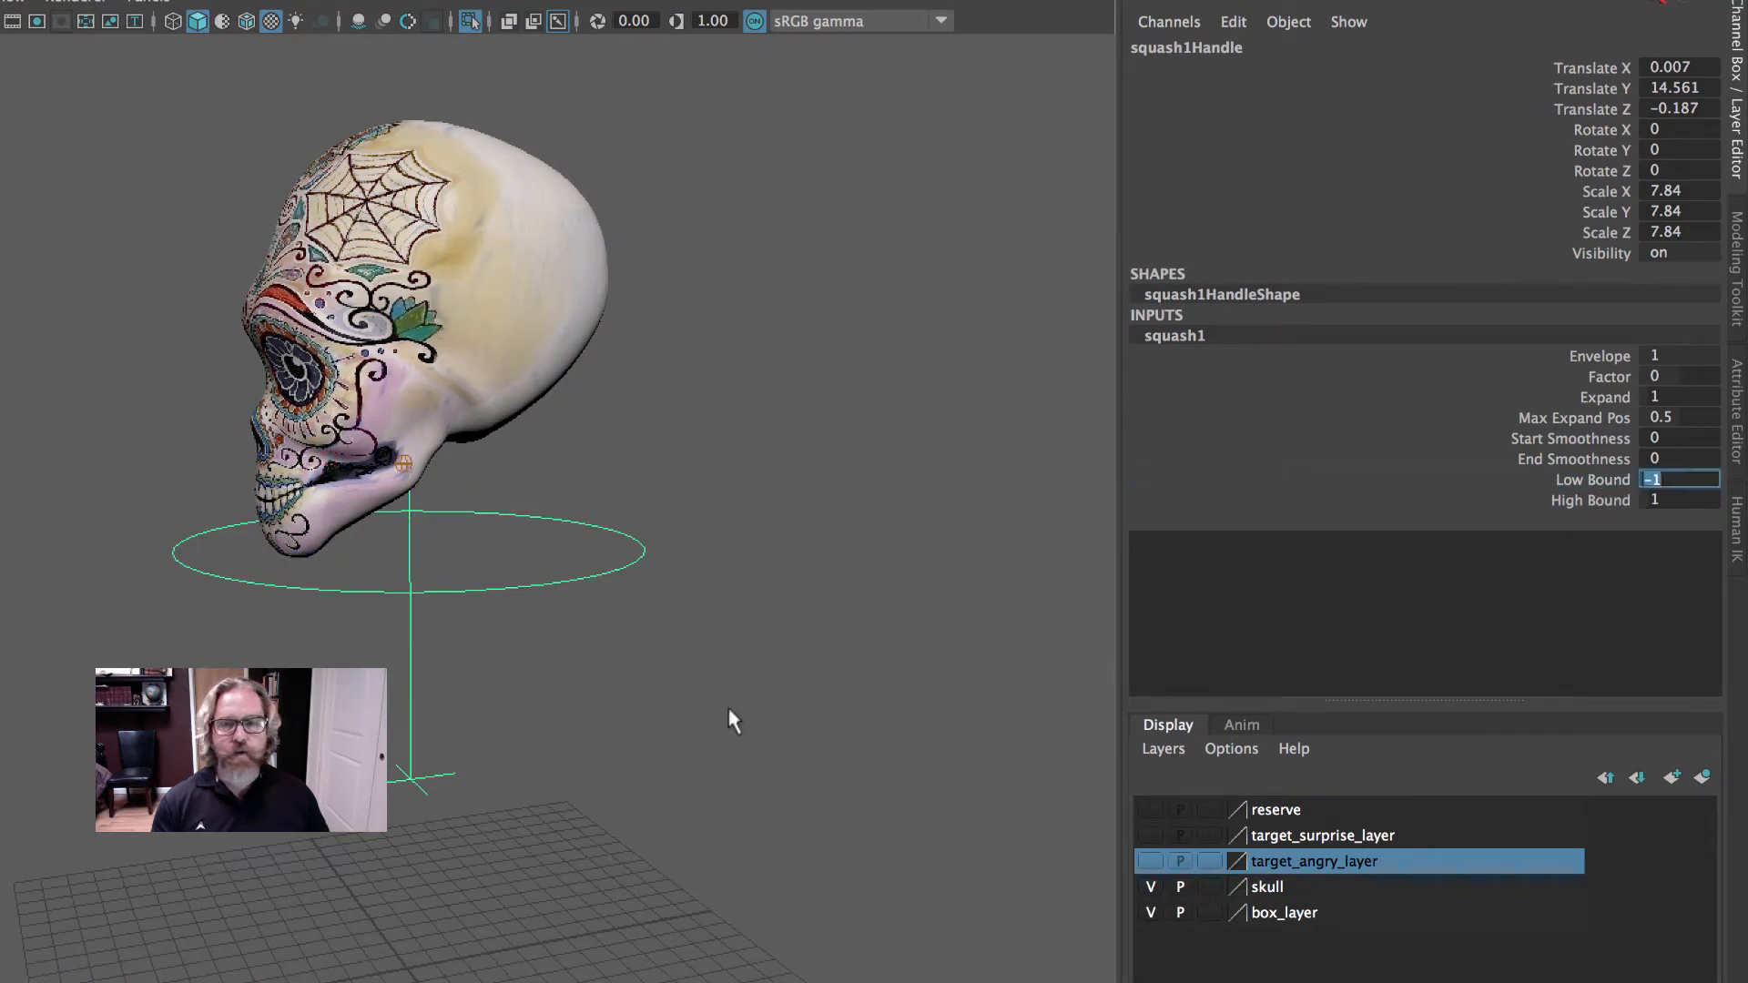
pyautogui.click(1584, 480)
pyautogui.moveTo(801, 585); pyautogui.dragTo(857, 565, button='middle')
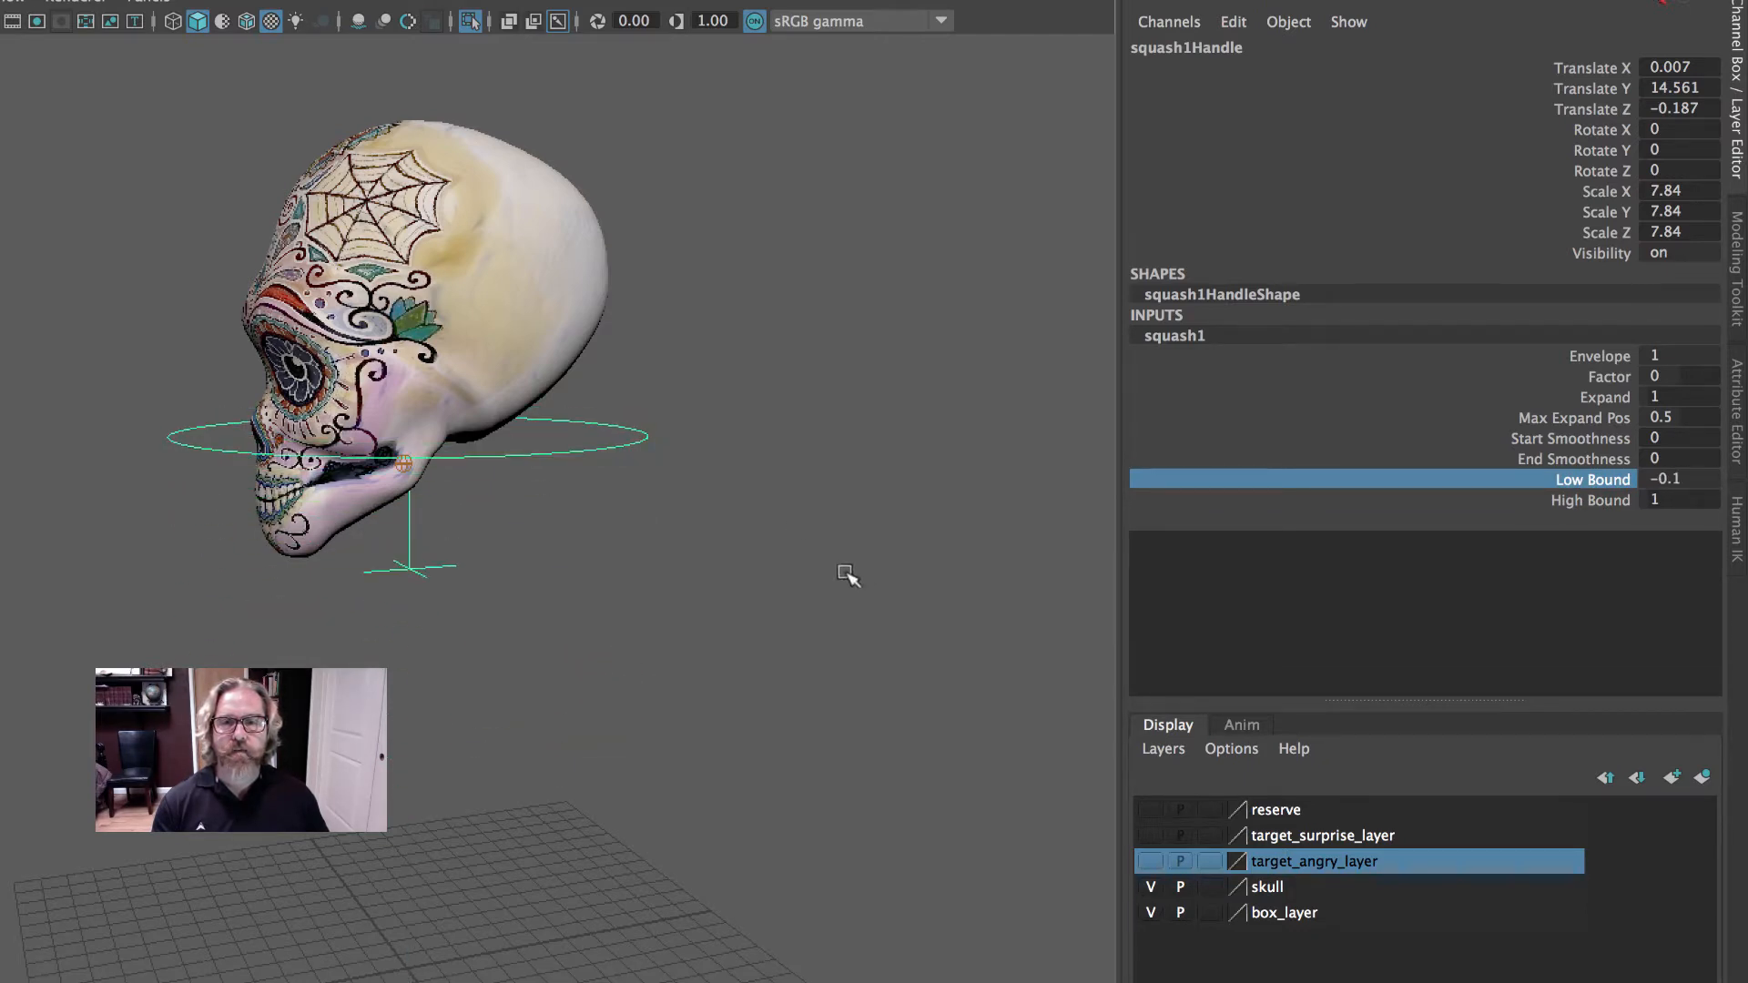
# - Set squash1's High Bound to 1.7 so the deformer reaches just above the top of the skull
pyautogui.click(1590, 501)
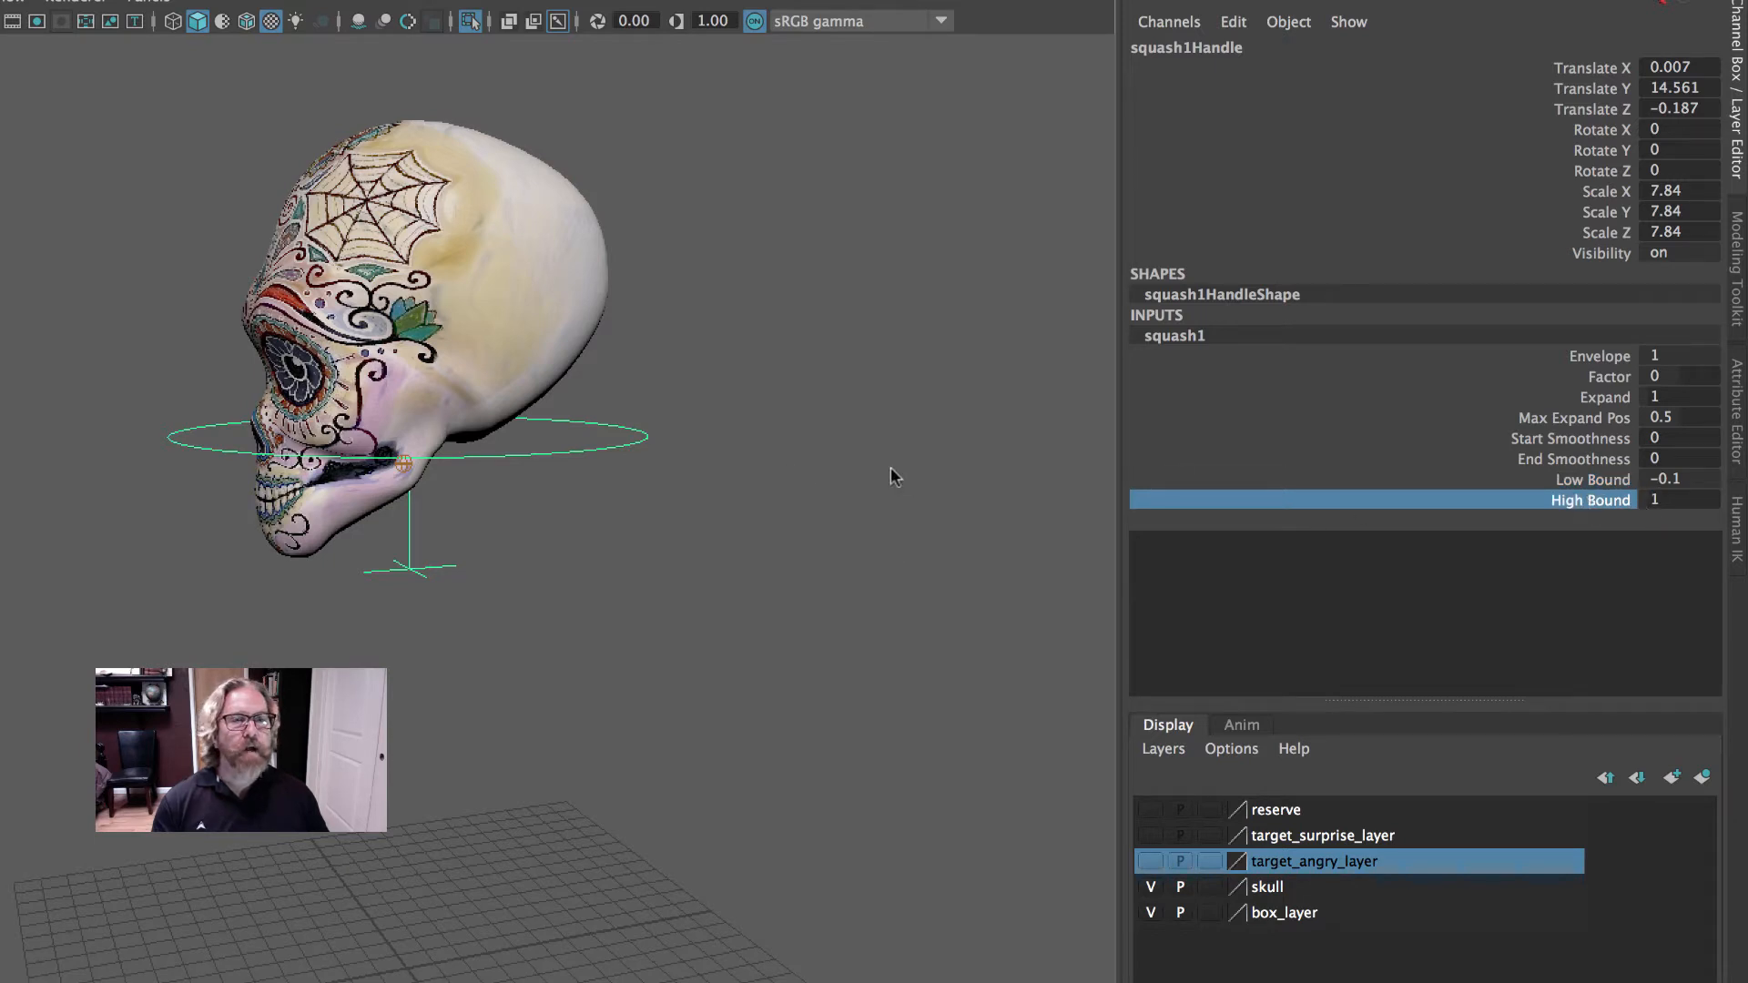
pyautogui.moveTo(794, 444); pyautogui.dragTo(873, 430, button='middle')
pyautogui.moveTo(862, 430); pyautogui.dragTo(855, 431, button='middle')
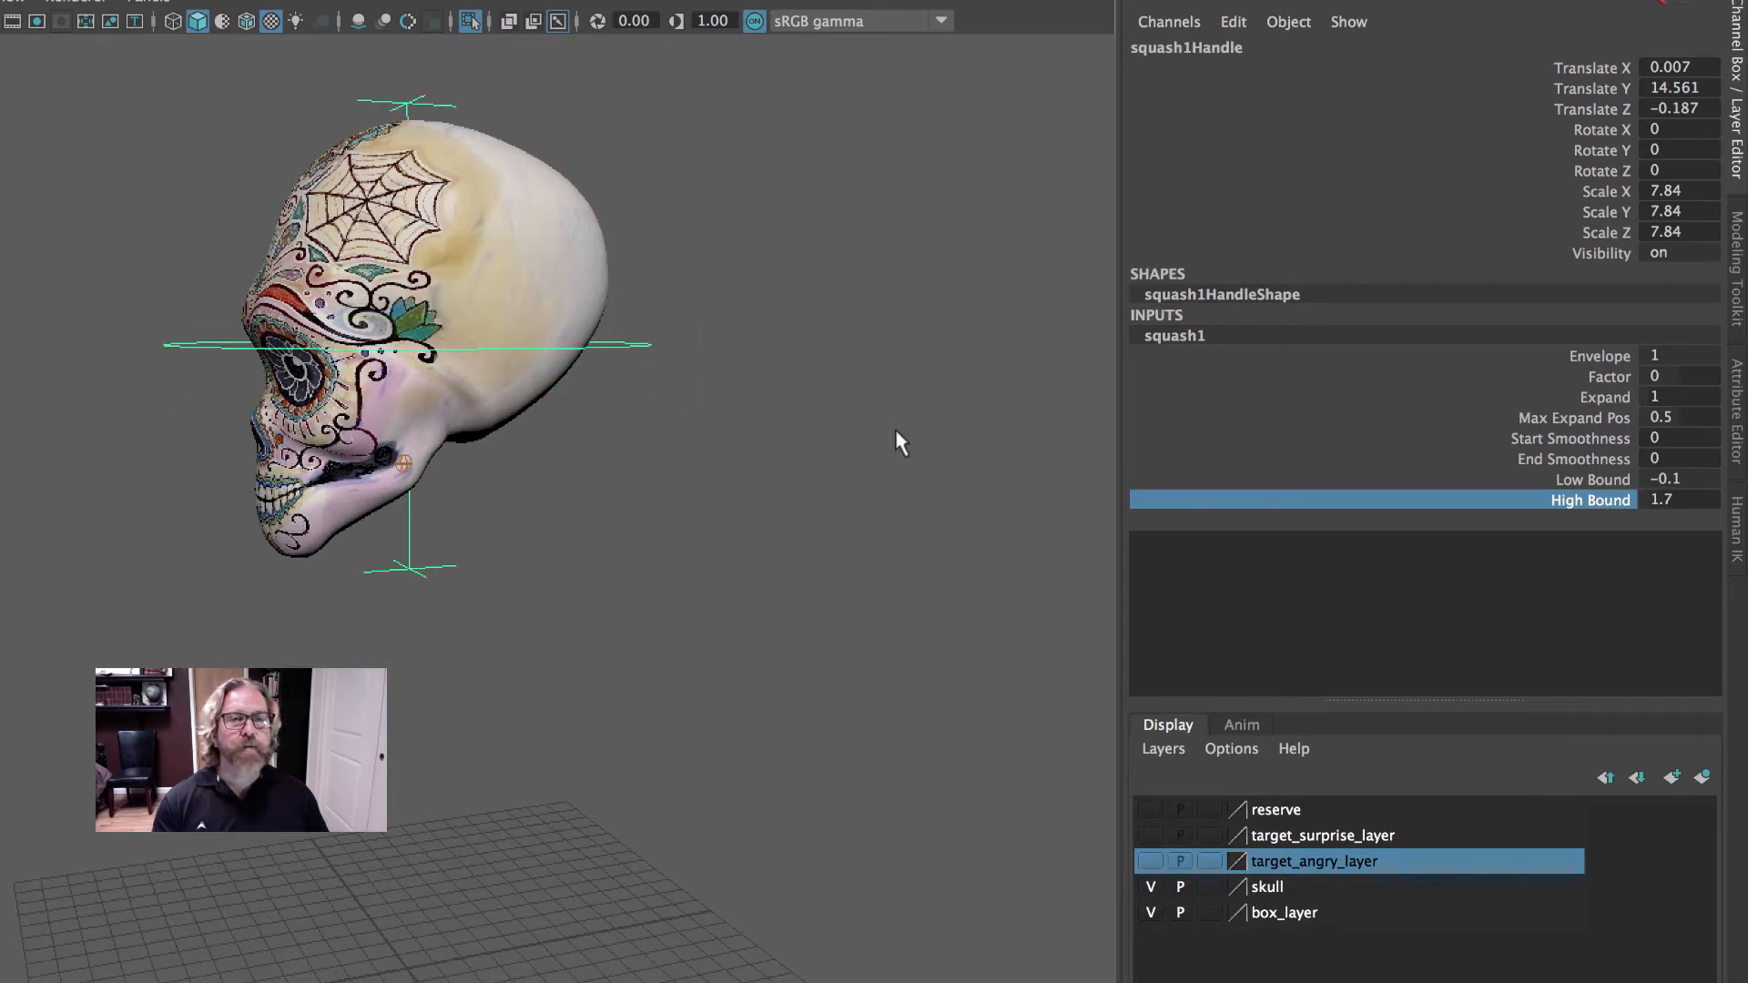
pyautogui.keyDown('alt'); pyautogui.moveTo(920, 448); pyautogui.dragTo(893, 449); pyautogui.keyUp('alt')
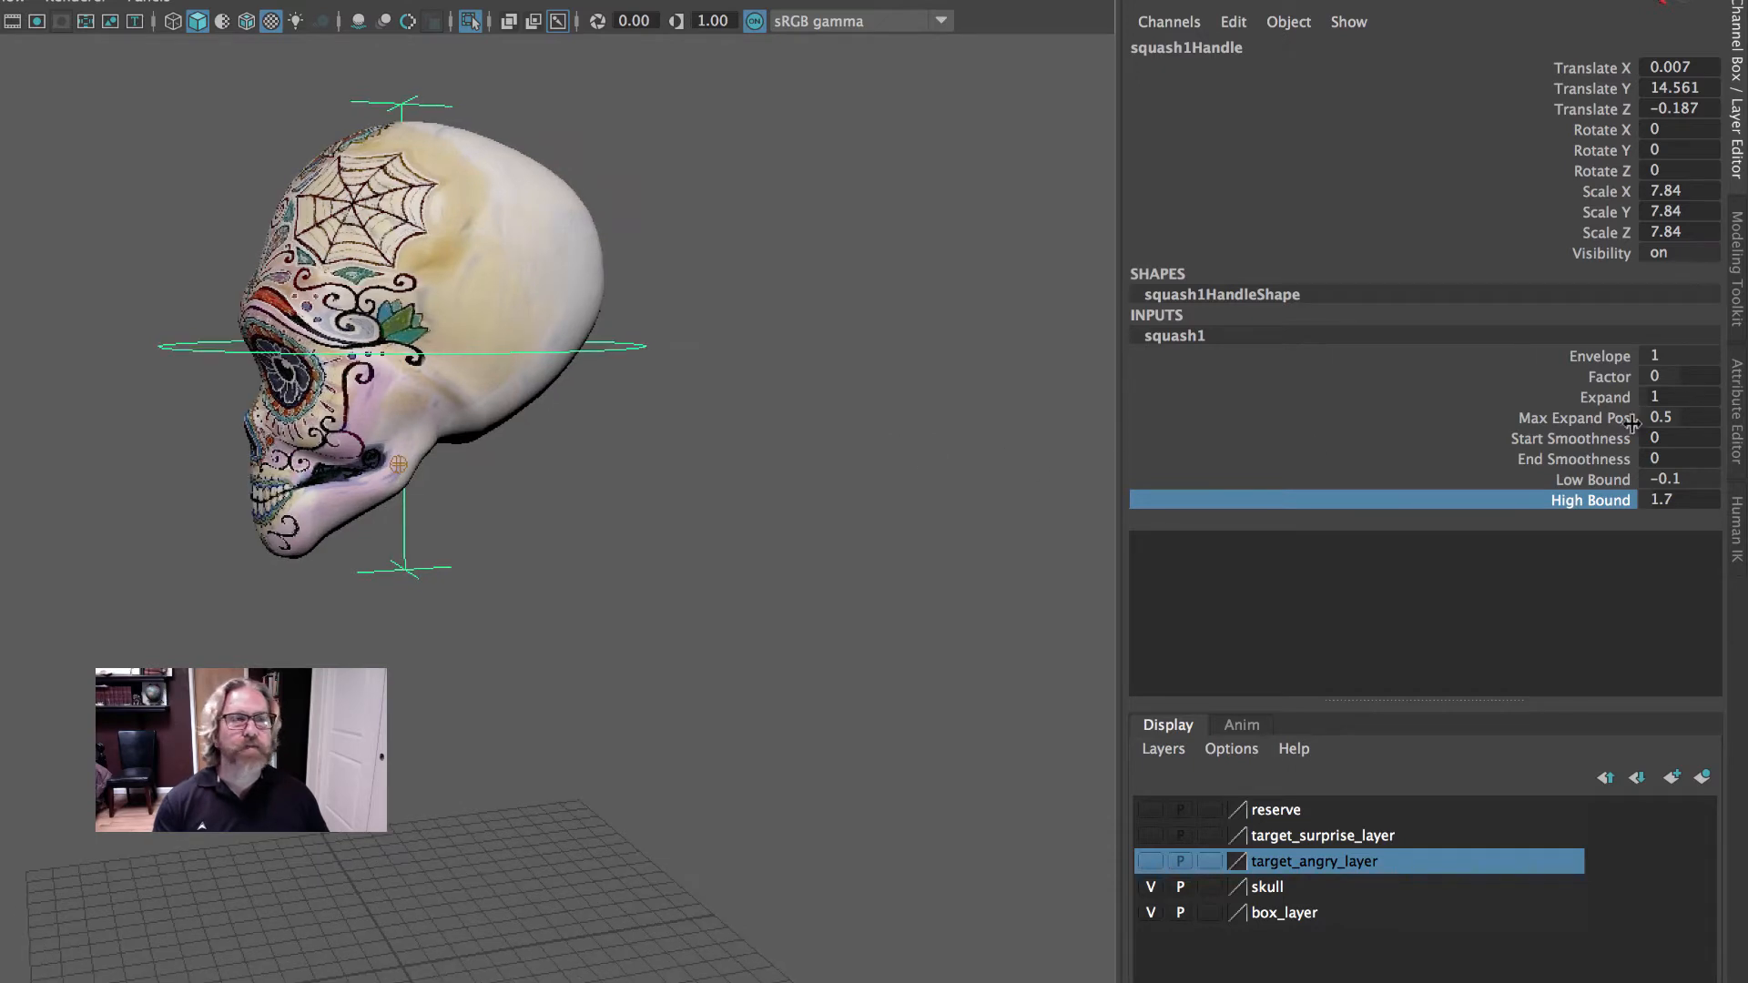
# - Test the skull's stretch with a squash1 Factor of 0.1, and reset the Factor to 0
pyautogui.click(1674, 377)
pyautogui.click(1608, 377)
pyautogui.moveTo(905, 418); pyautogui.dragTo(894, 418, button='middle')
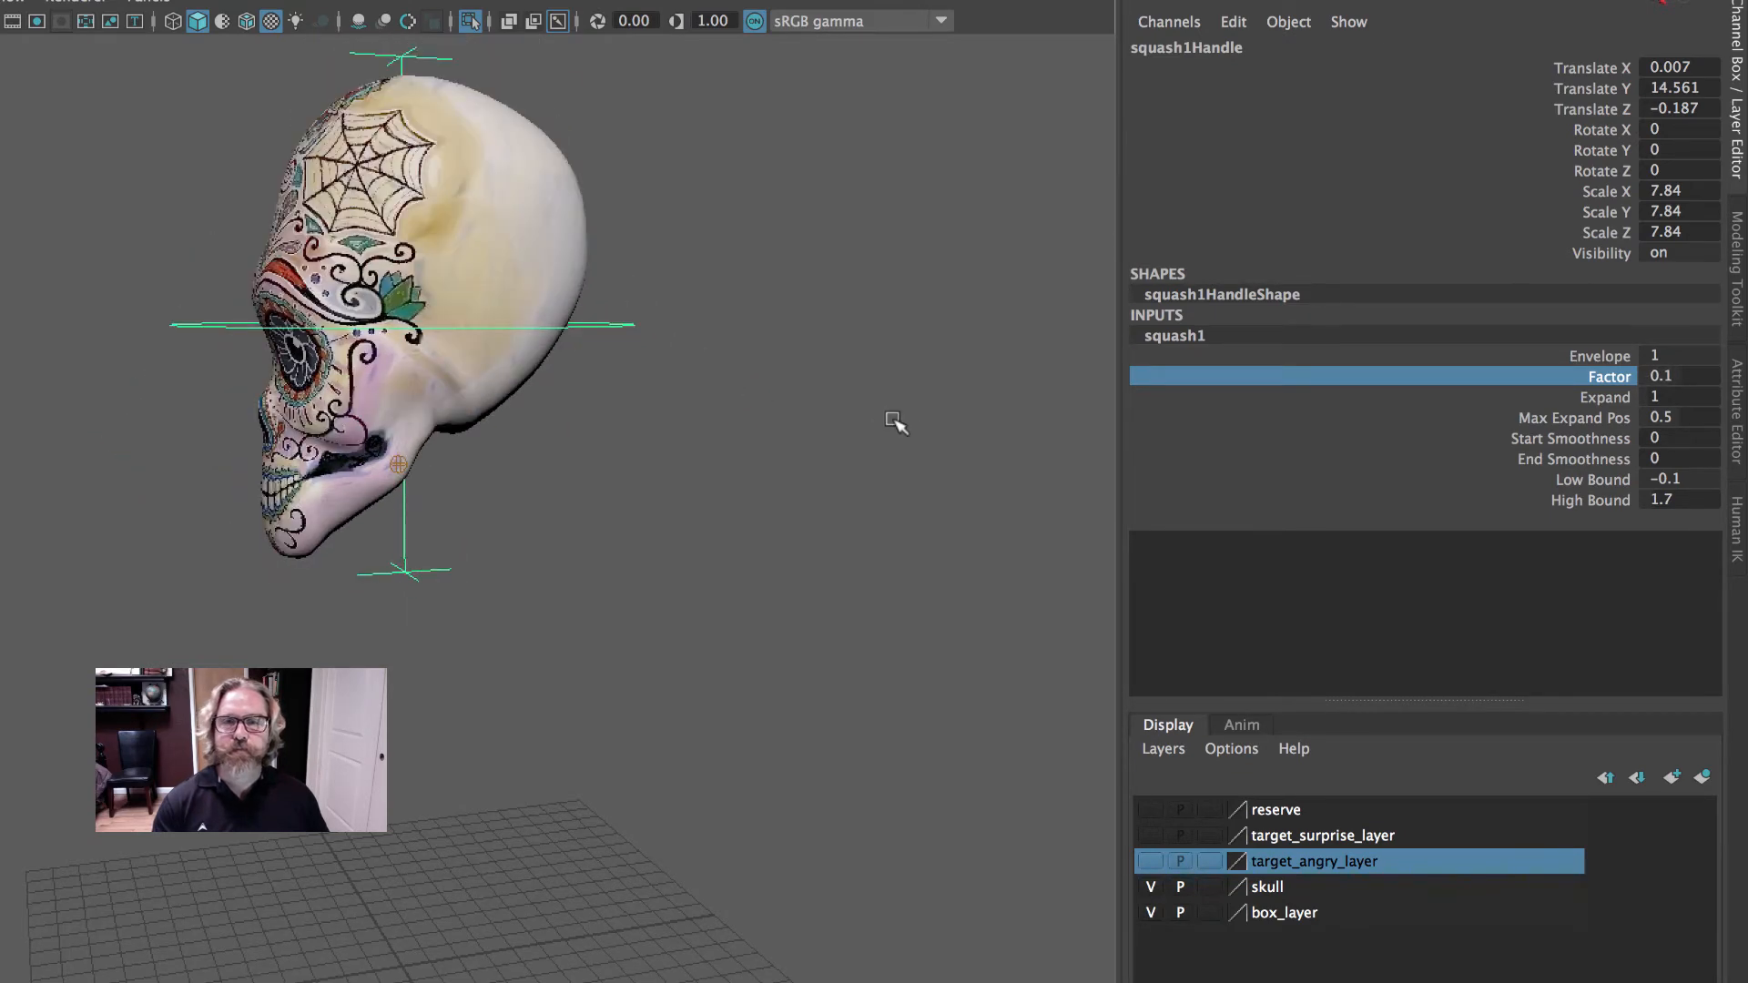
pyautogui.doubleClick(1663, 375)
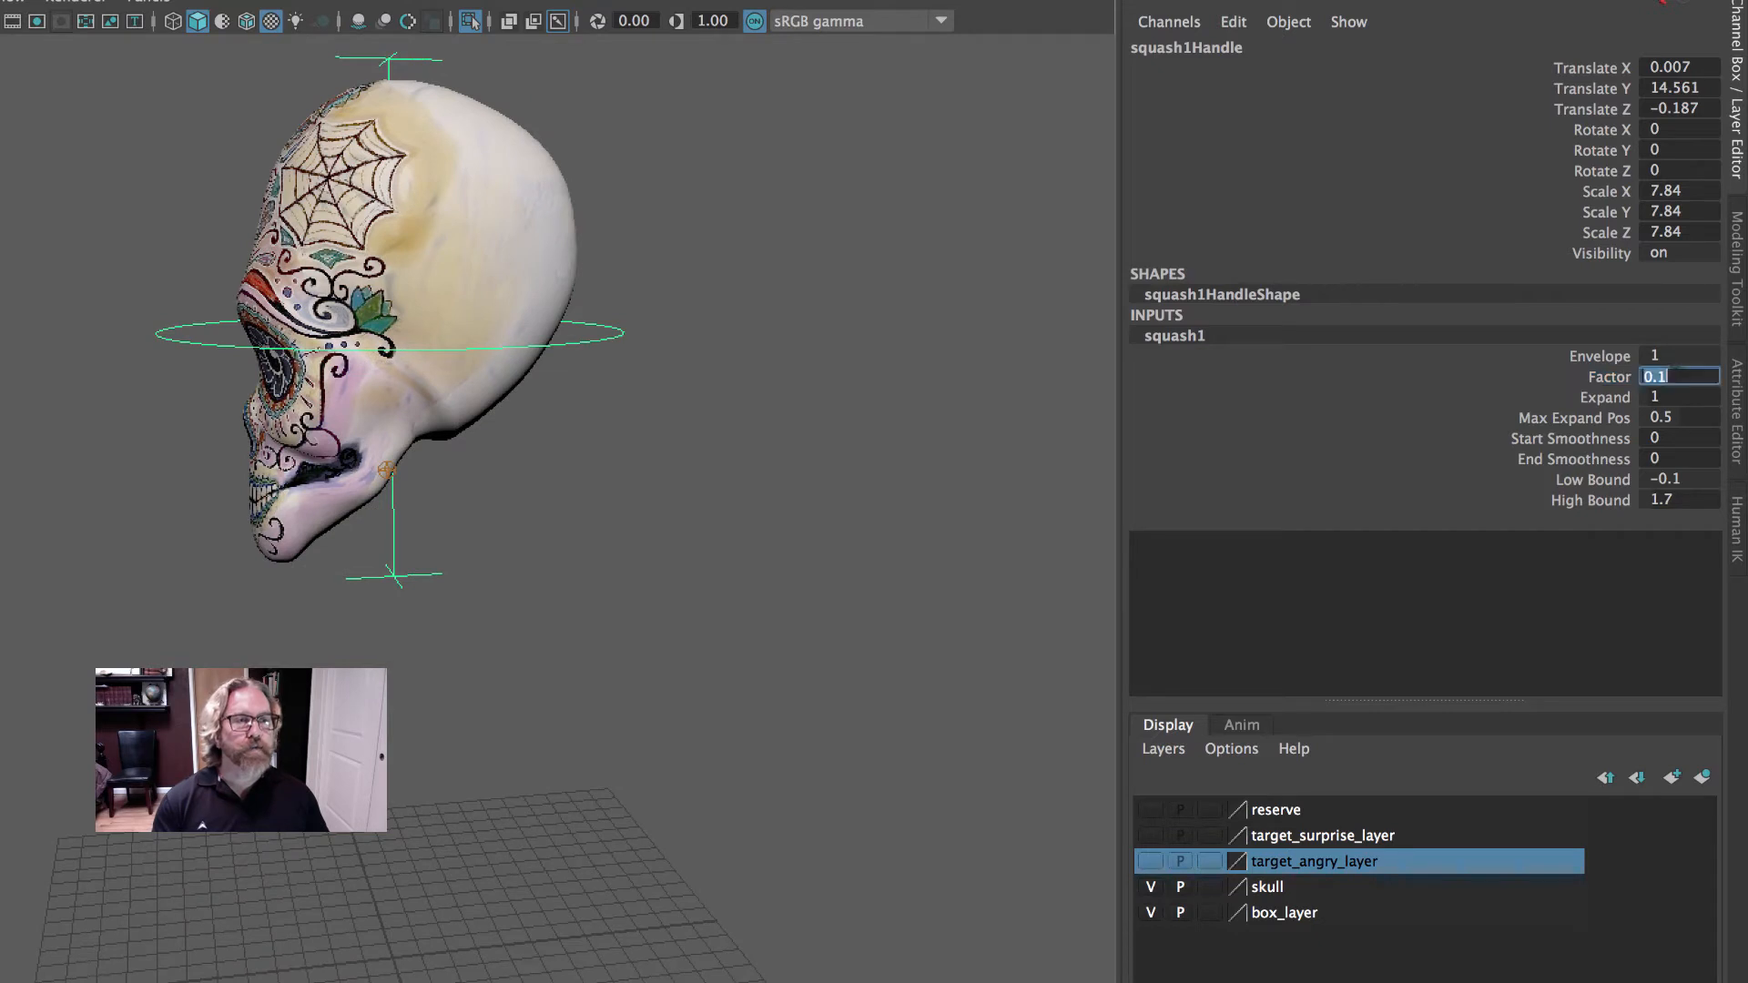
pyautogui.write('0')
pyautogui.press('Return')
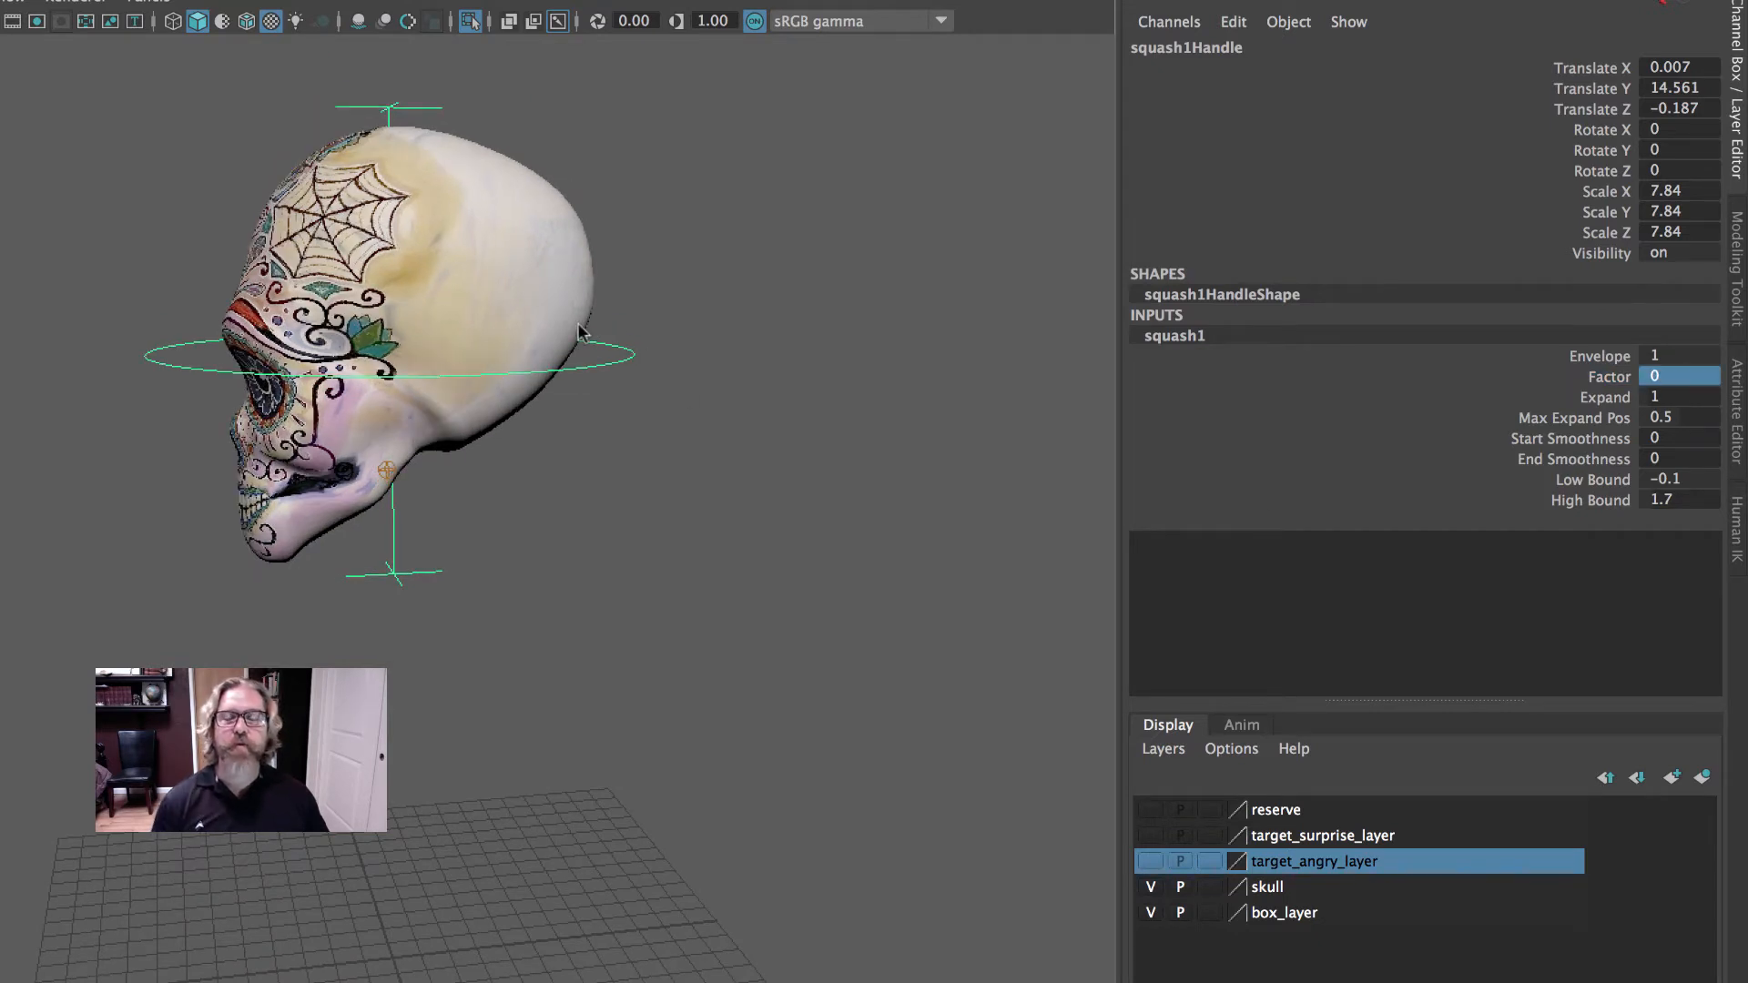
# - Try lowering squash1Handle to Translate Y 11.602 and stretching the skull with a Factor of 0.8
pyautogui.keyDown('alt'); pyautogui.moveTo(608, 480); pyautogui.dragTo(527, 496); pyautogui.keyUp('alt')
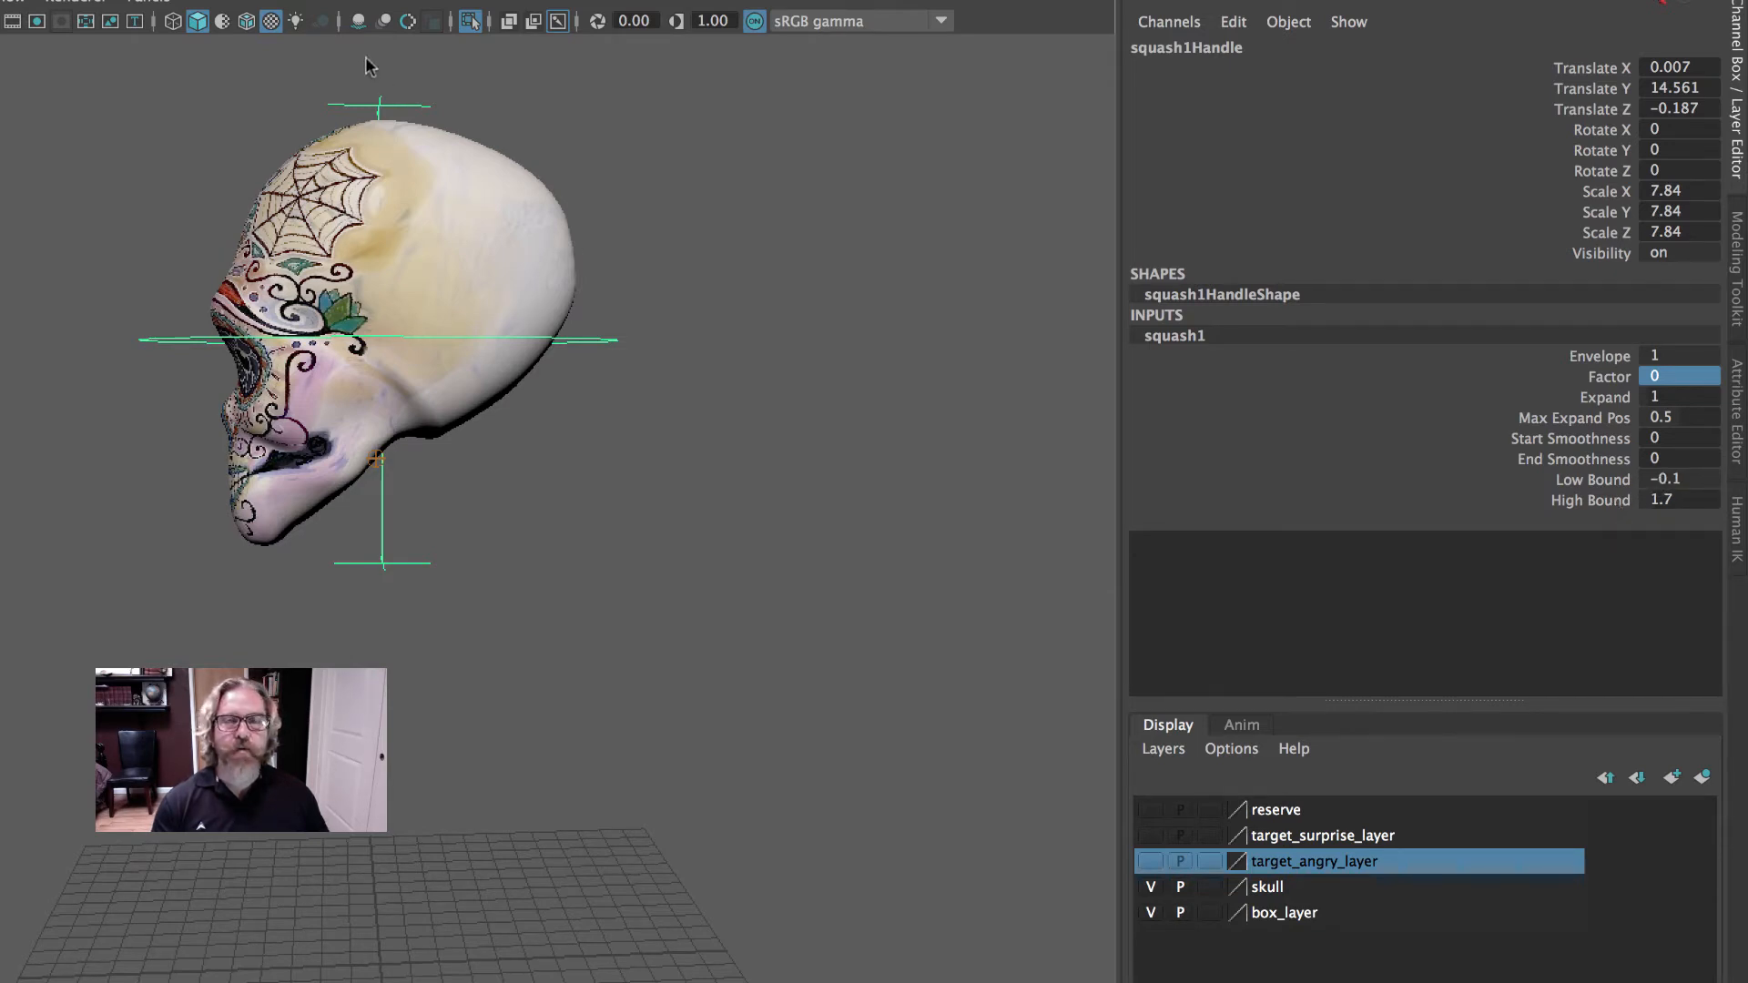
pyautogui.keyDown('alt'); pyautogui.moveTo(454, 155); pyautogui.dragTo(579, 148); pyautogui.keyUp('alt')
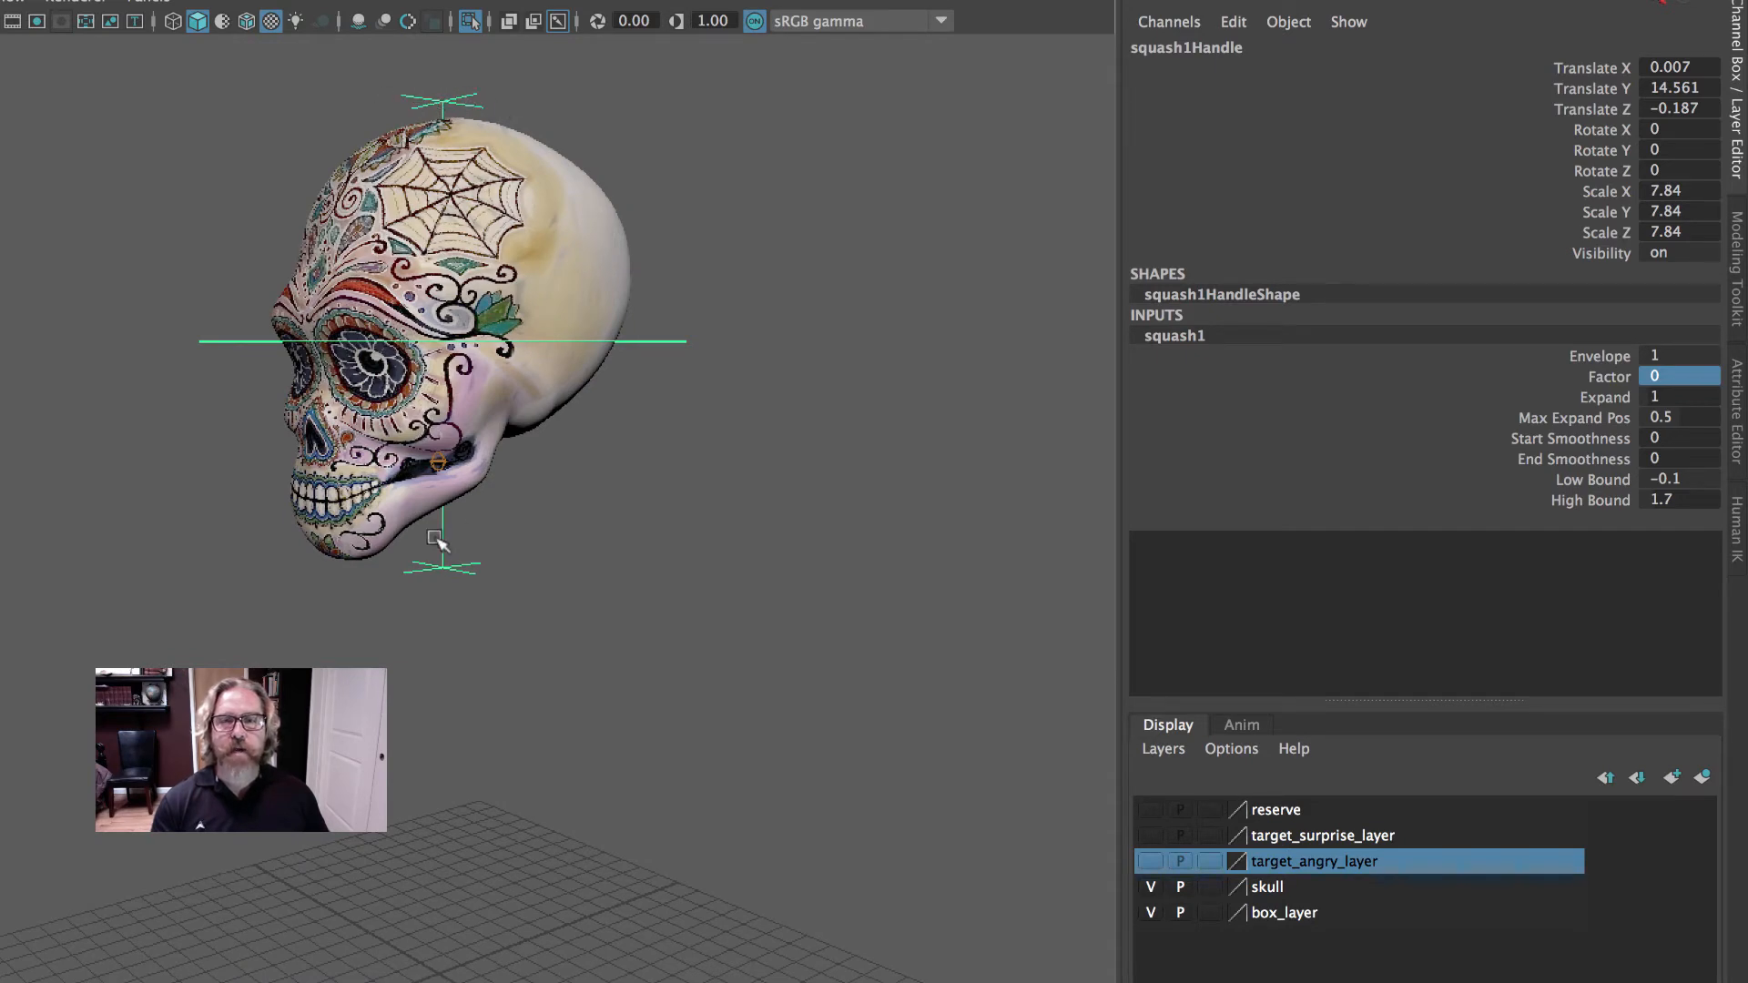
pyautogui.keyDown('alt'); pyautogui.moveTo(438, 543); pyautogui.dragTo(691, 534); pyautogui.keyUp('alt')
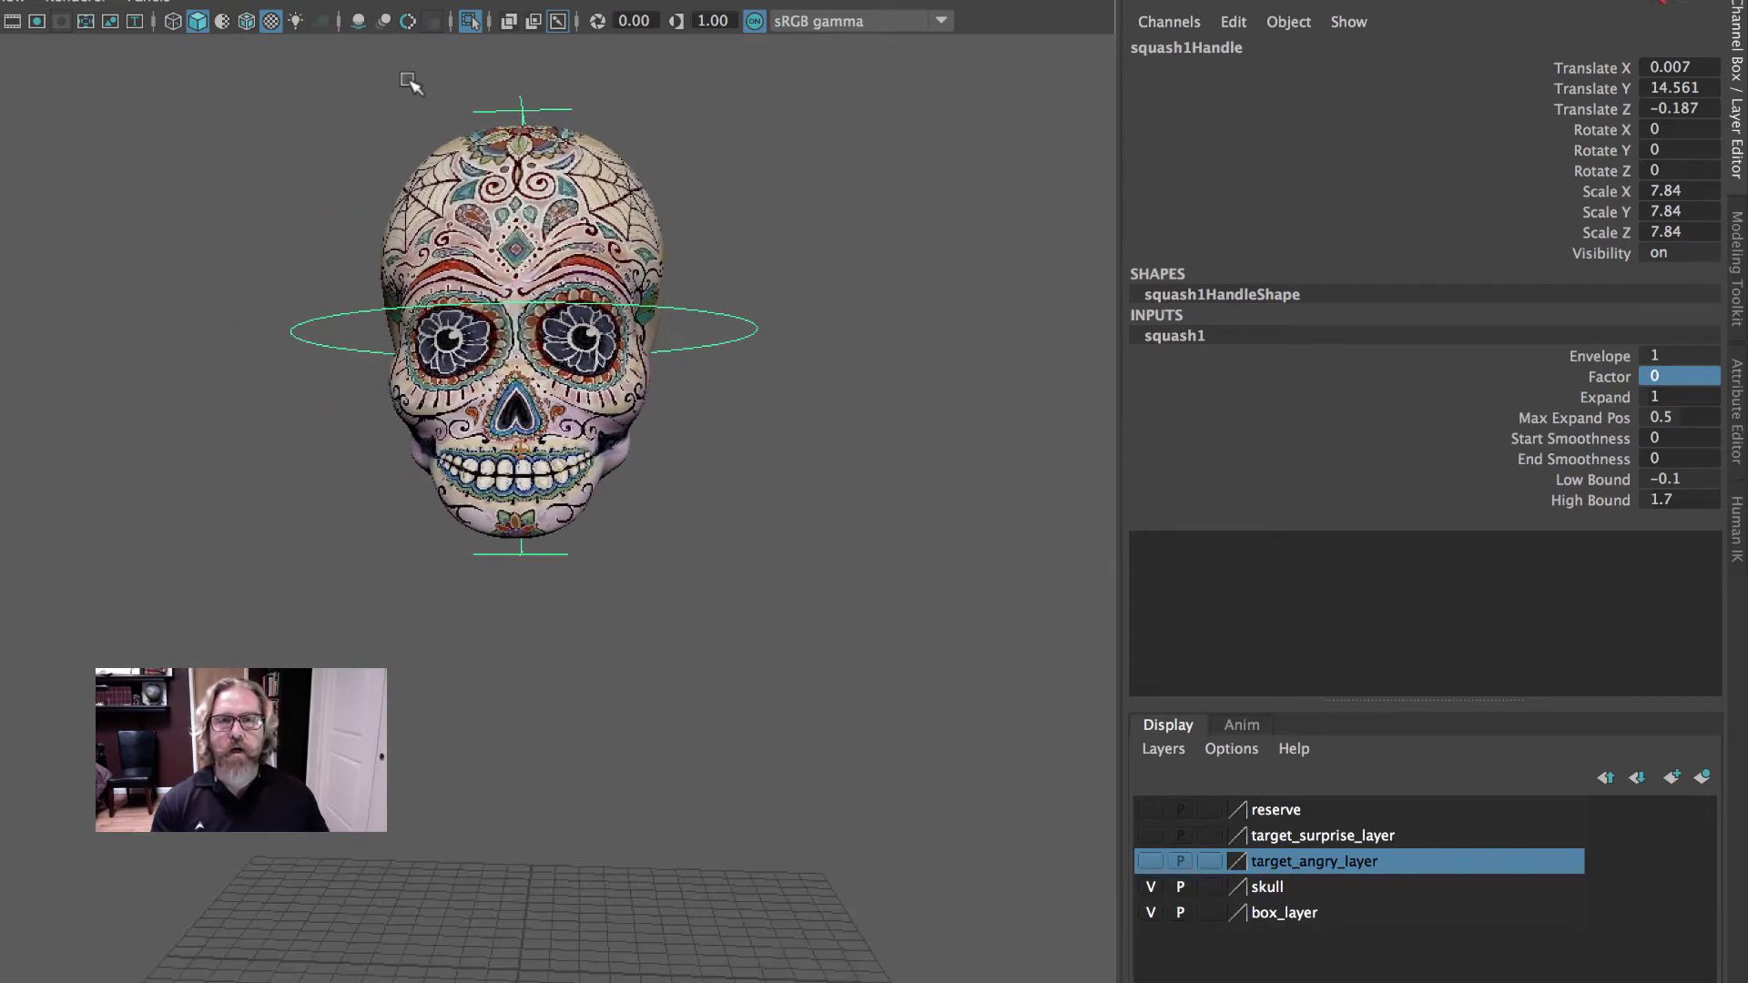
pyautogui.keyDown('alt'); pyautogui.moveTo(590, 407); pyautogui.dragTo(683, 515); pyautogui.keyUp('alt')
pyautogui.press('w')
pyautogui.click(1619, 377)
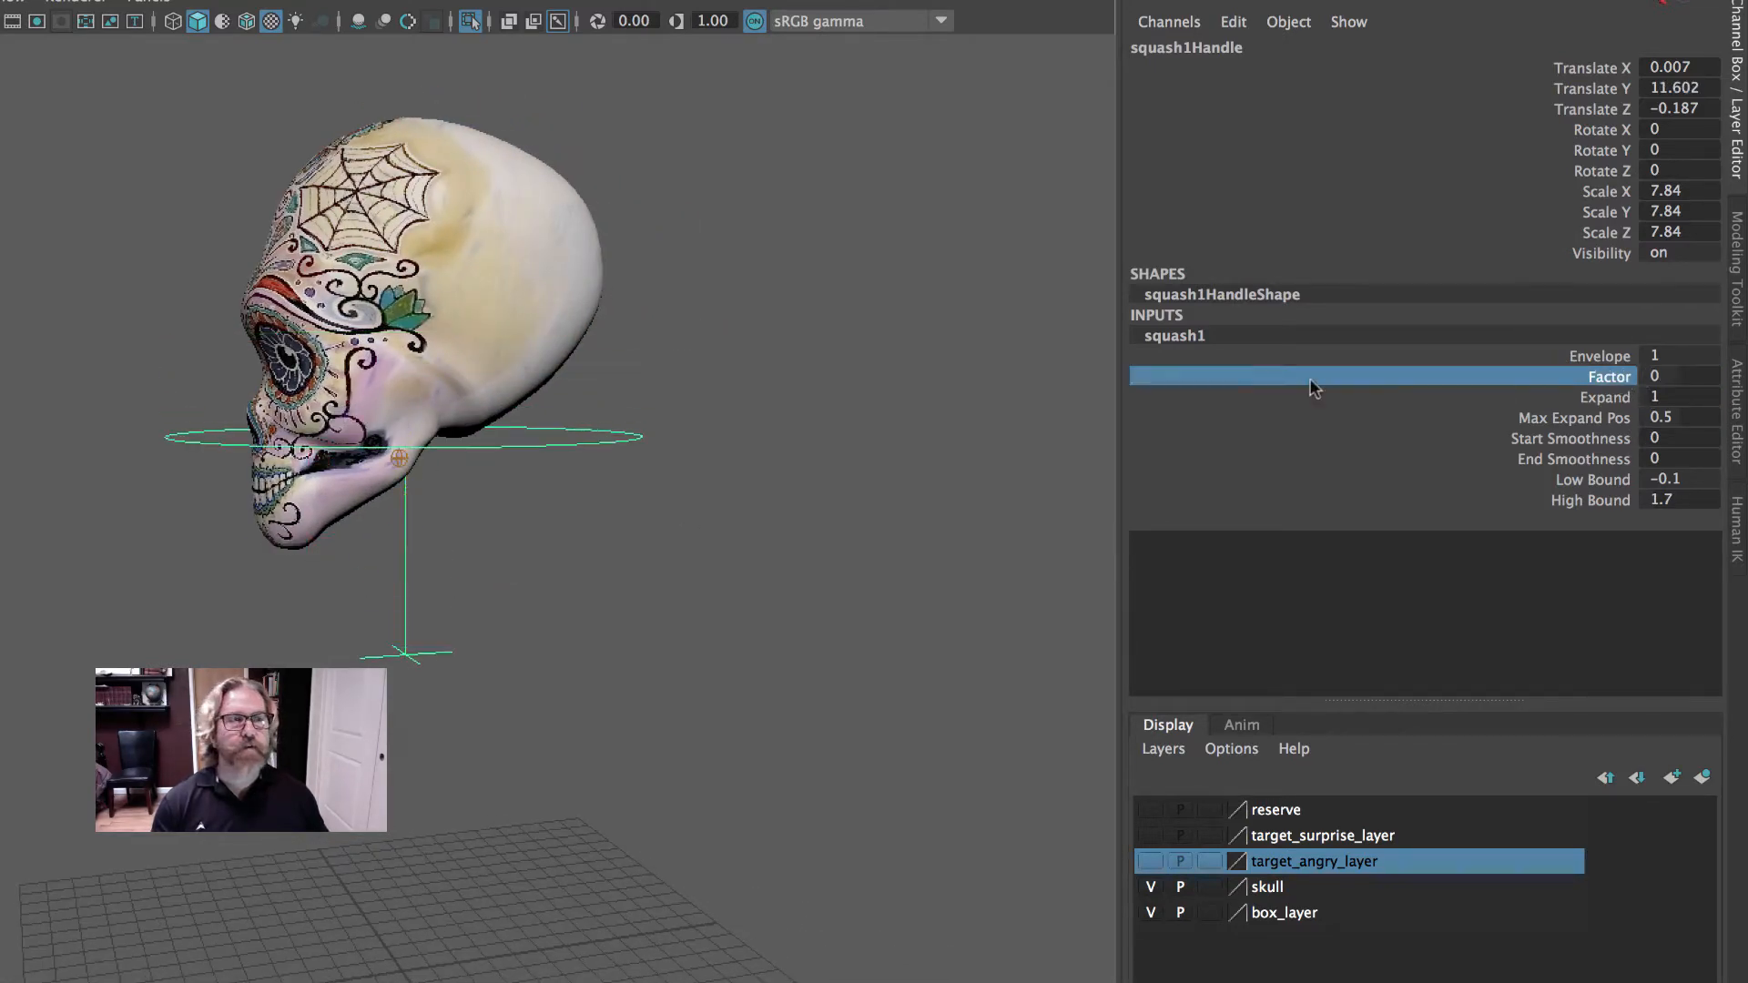
pyautogui.moveTo(901, 376)
pyautogui.mouseDown(button='middle')
pyautogui.moveTo(953, 370)
pyautogui.moveTo(920, 375)
pyautogui.mouseUp(button='middle')
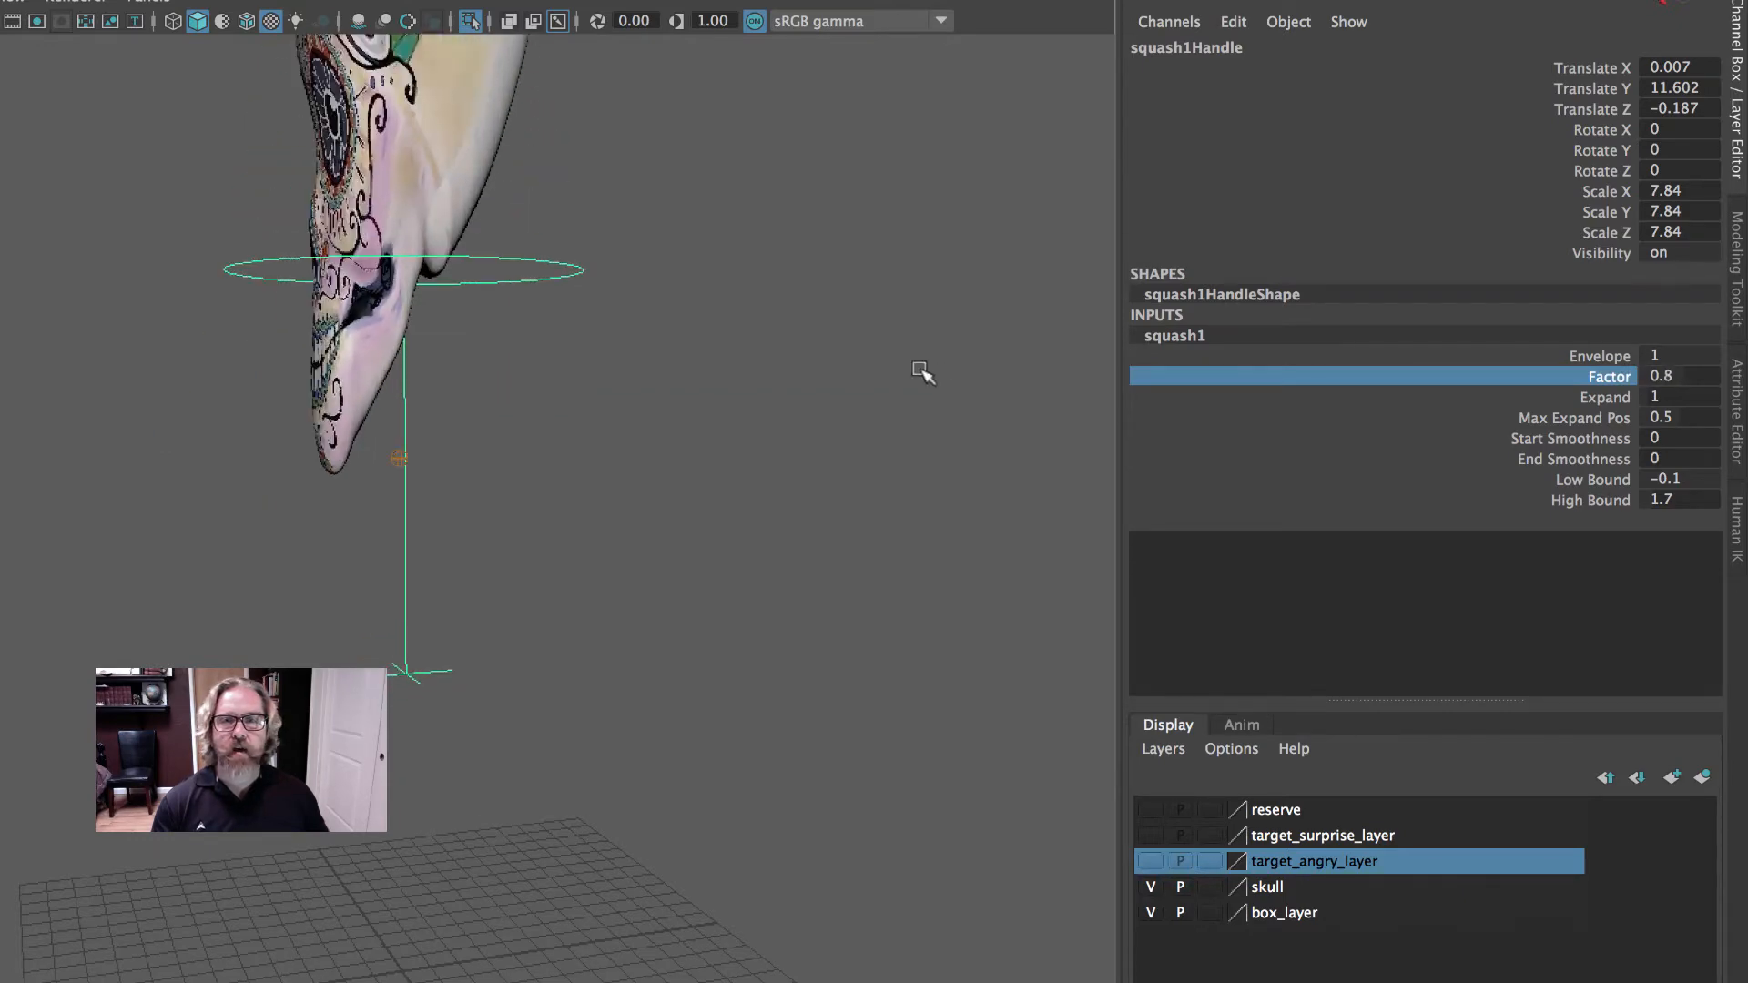
pyautogui.keyDown('alt'); pyautogui.moveTo(921, 374); pyautogui.dragTo(855, 585); pyautogui.keyUp('alt')
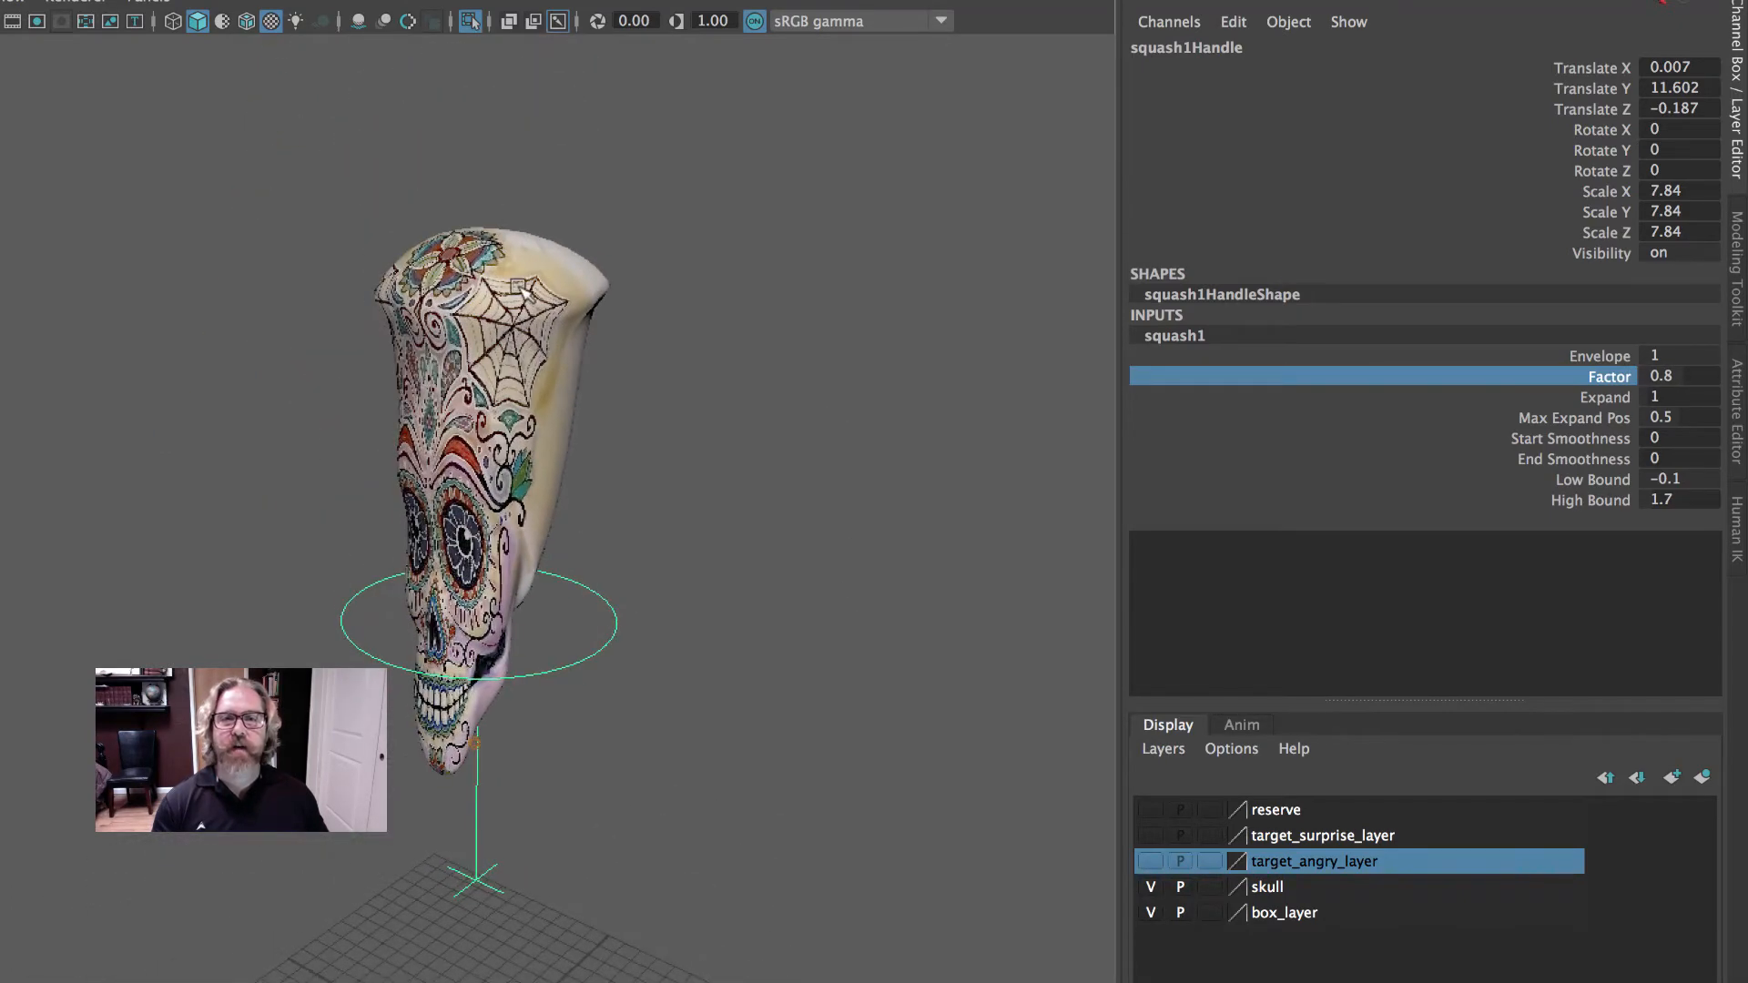
pyautogui.keyDown('alt'); pyautogui.moveTo(565, 308); pyautogui.dragTo(296, 280); pyautogui.keyUp('alt')
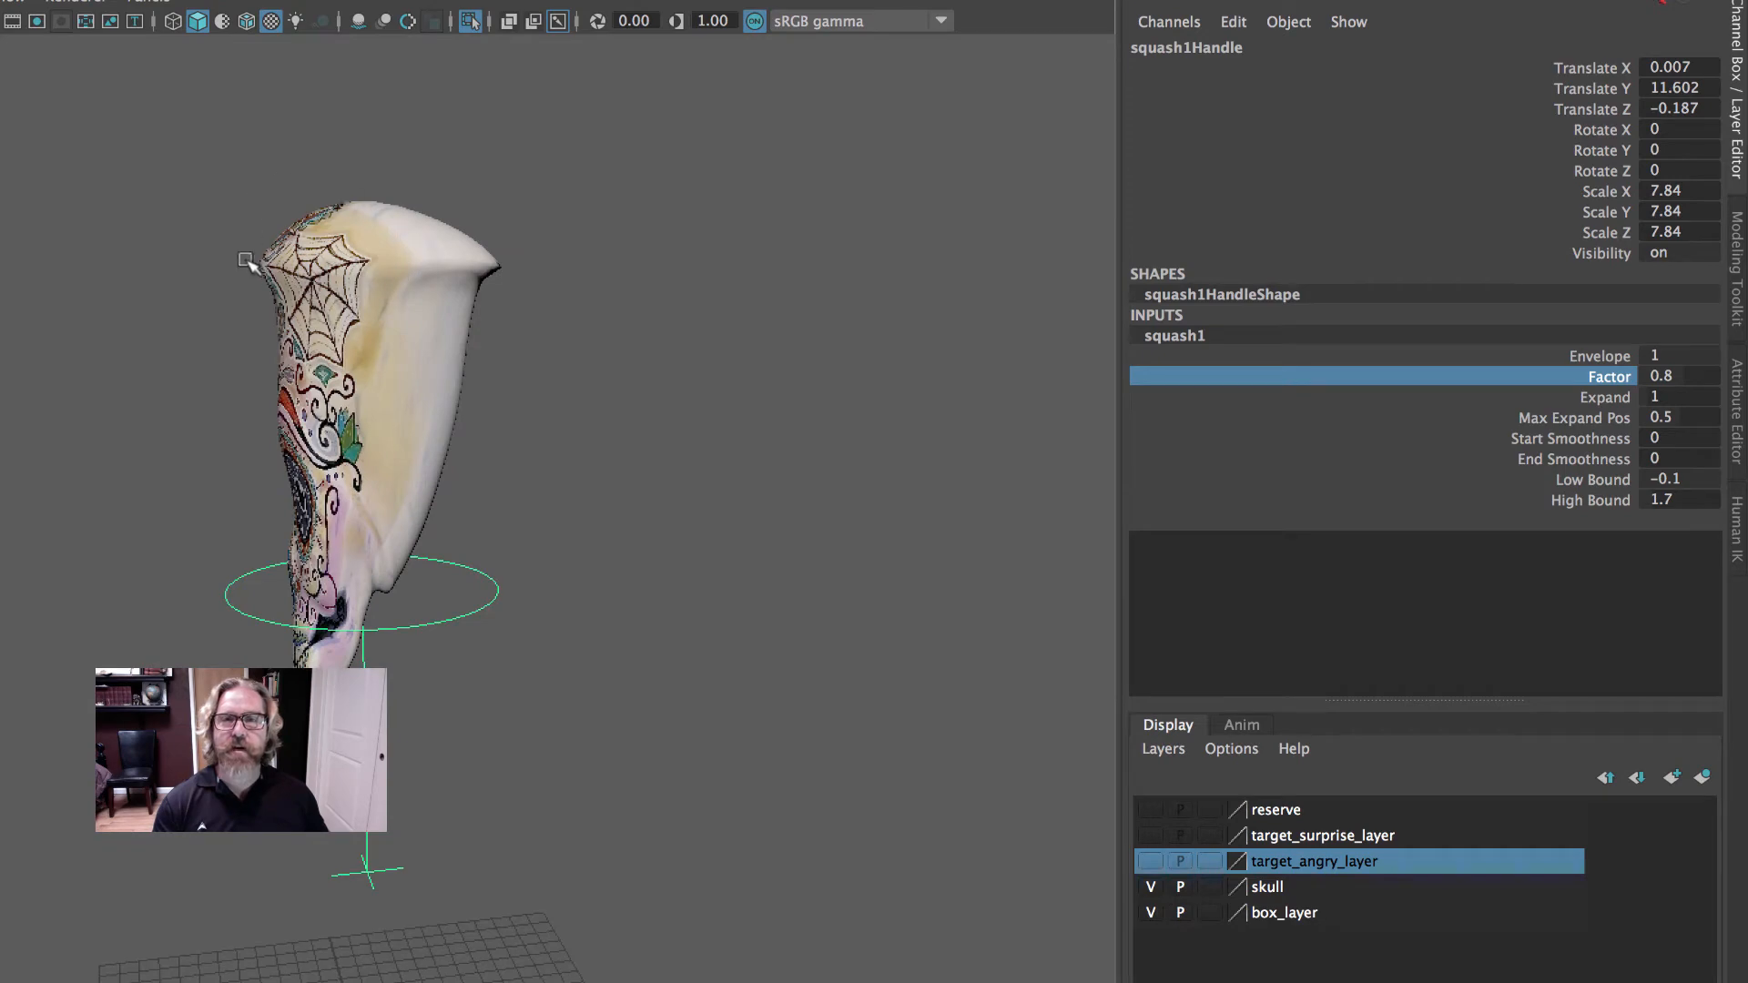
# - Undo the Factor stretch and the last downward move of squash1Handle
pyautogui.hotkey('ctrl', 'z')
pyautogui.hotkey('ctrl', 'z')
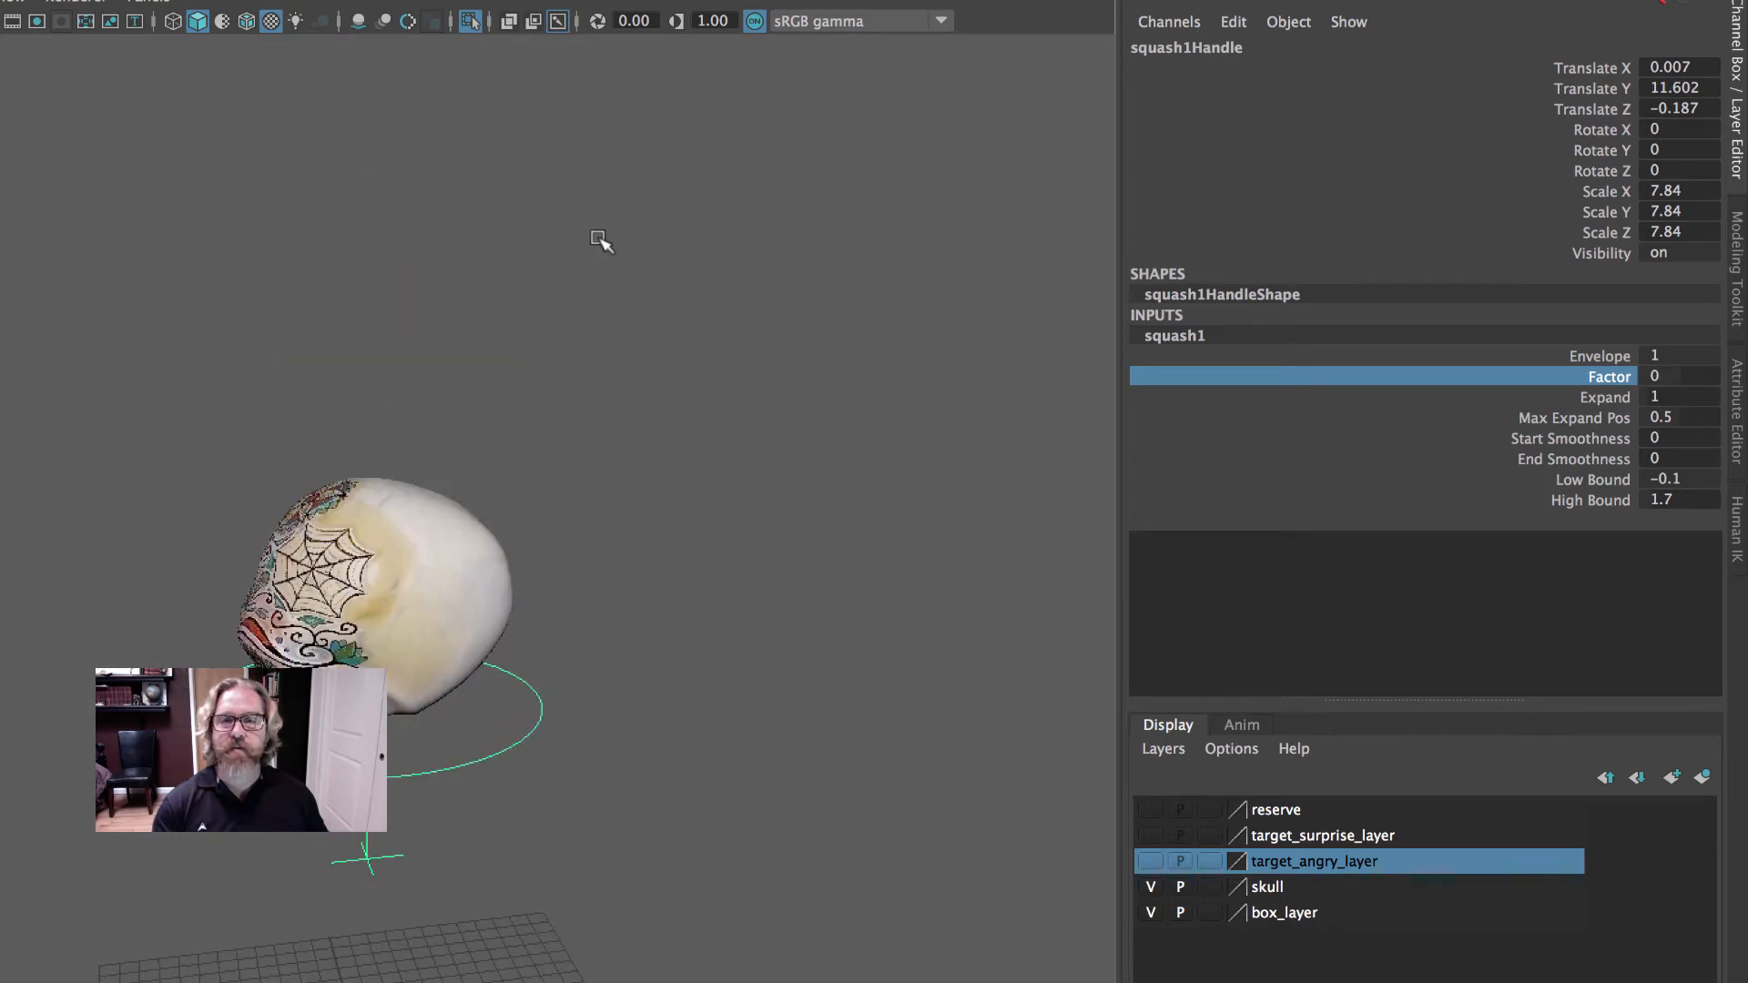
pyautogui.keyDown('alt'); pyautogui.moveTo(763, 413); pyautogui.dragTo(877, 412); pyautogui.keyUp('alt')
pyautogui.keyDown('alt'); pyautogui.moveTo(877, 412); pyautogui.dragTo(866, 262, button='middle'); pyautogui.keyUp('alt')
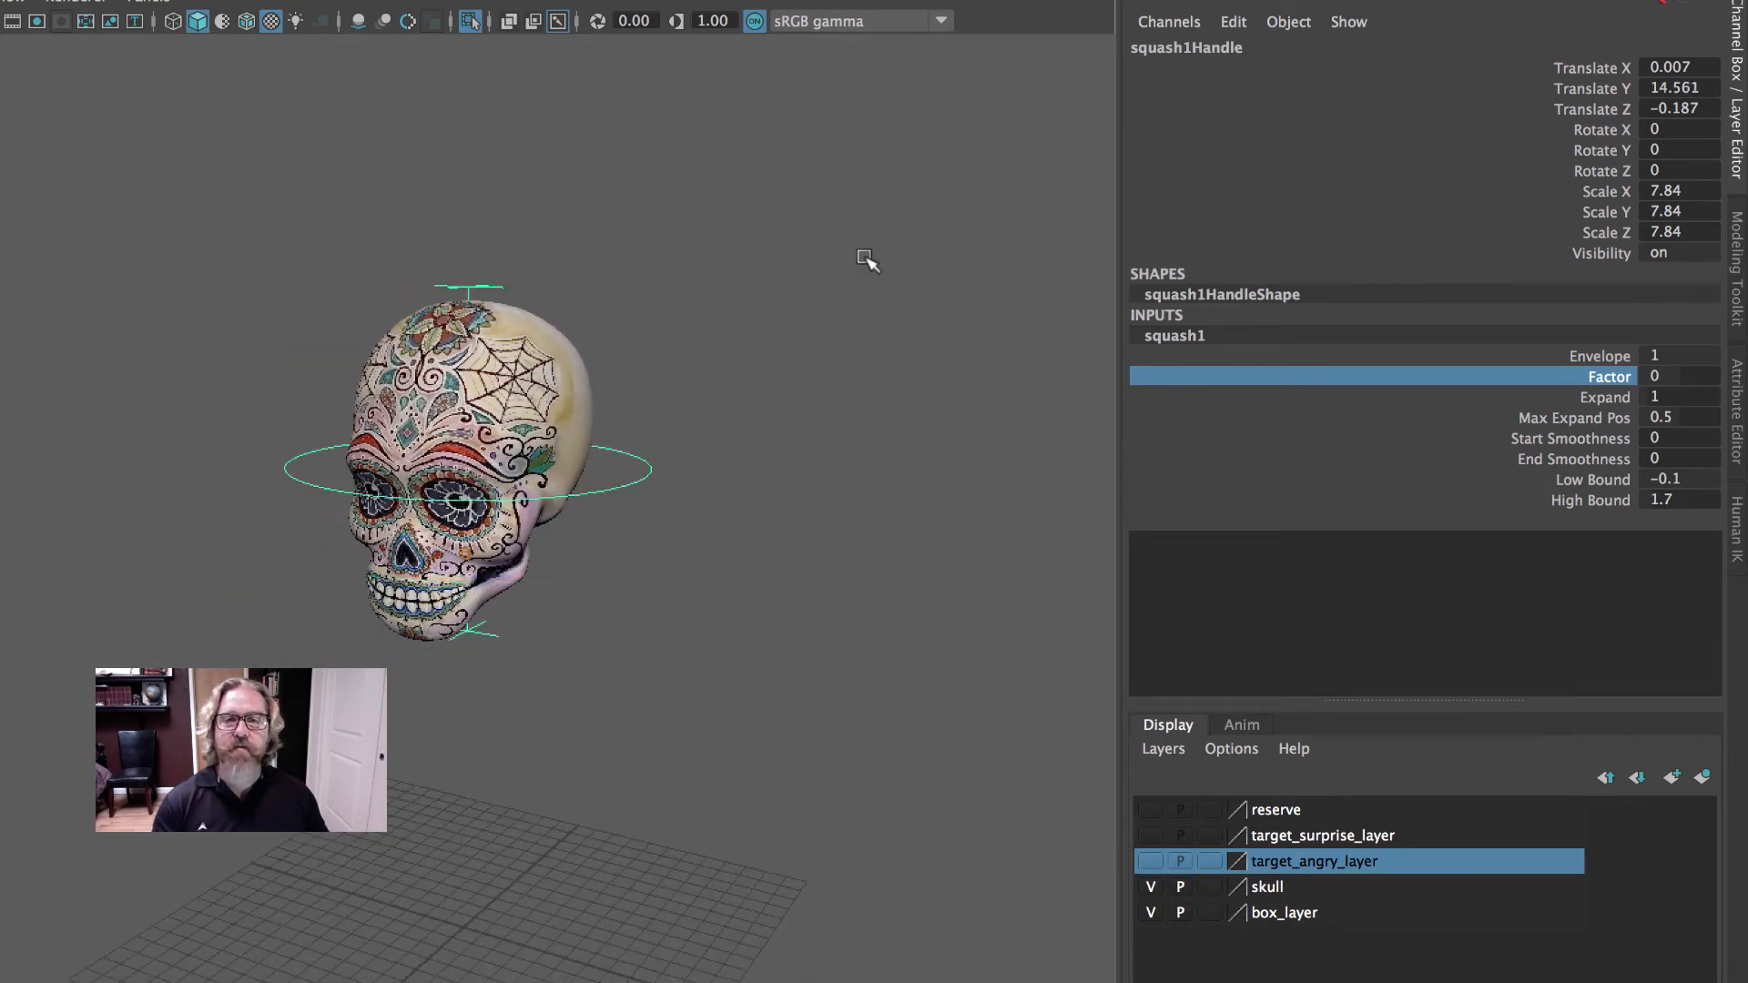
pyautogui.keyDown('alt'); pyautogui.moveTo(866, 261); pyautogui.dragTo(733, 289); pyautogui.keyUp('alt')
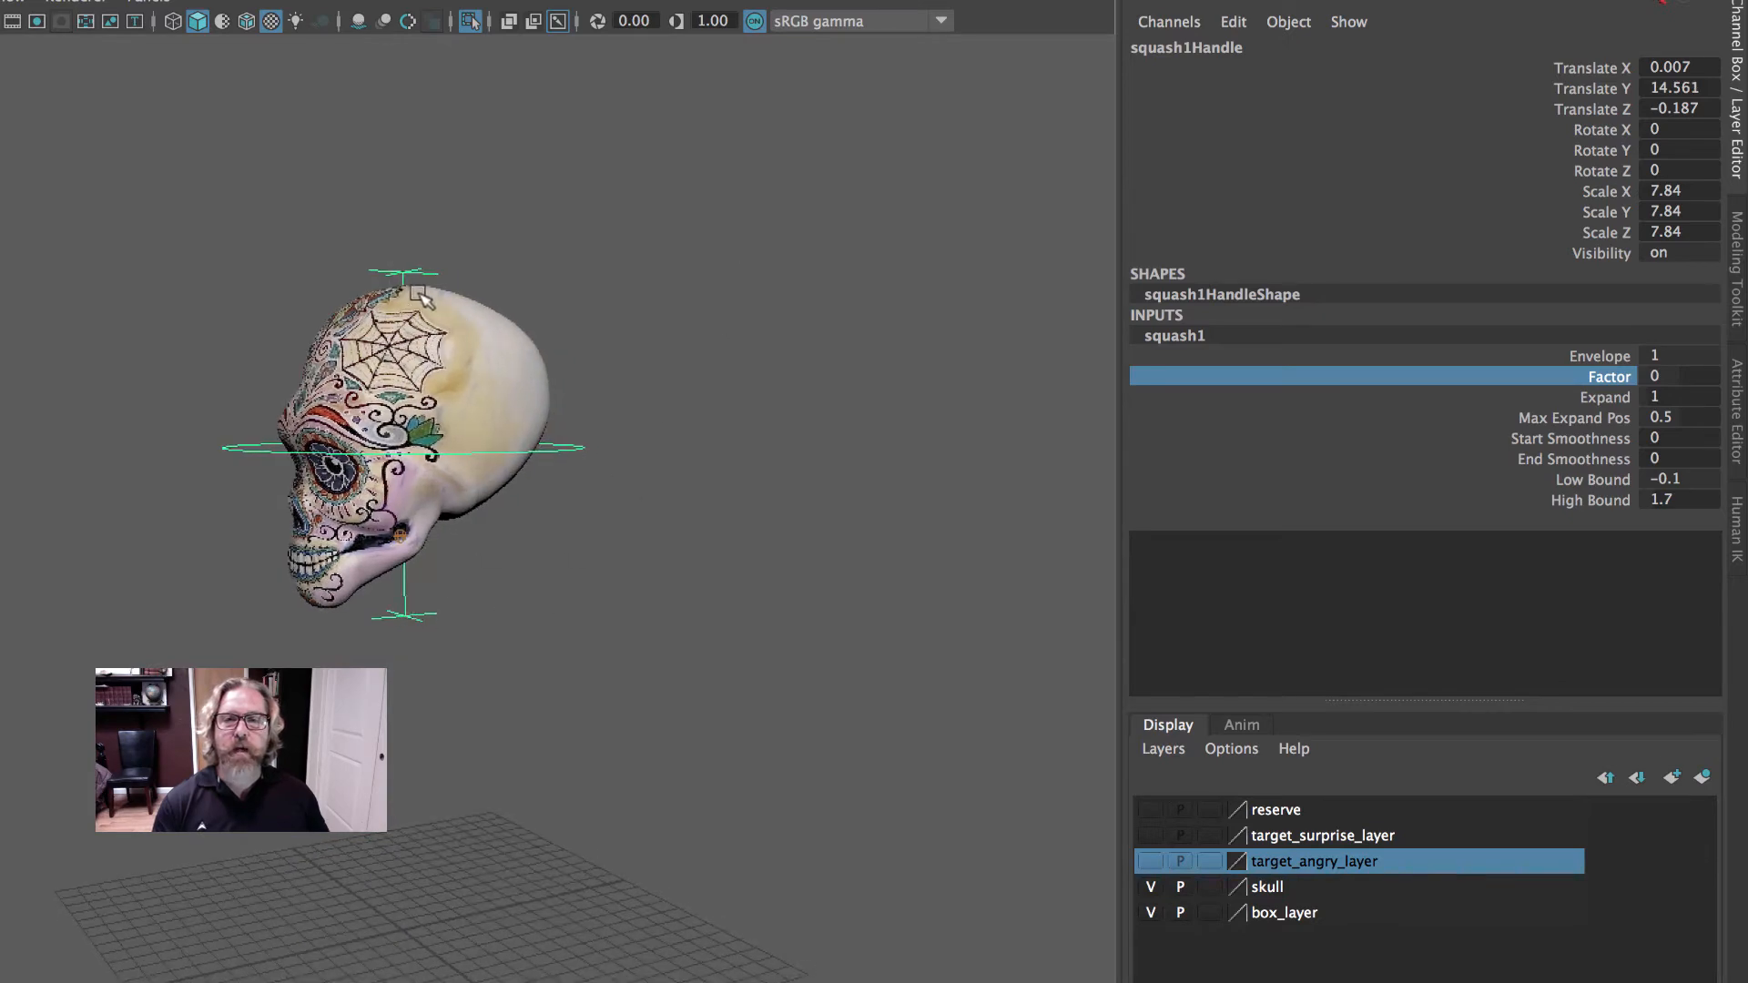
pyautogui.keyDown('alt'); pyautogui.moveTo(605, 446); pyautogui.dragTo(738, 382); pyautogui.keyUp('alt')
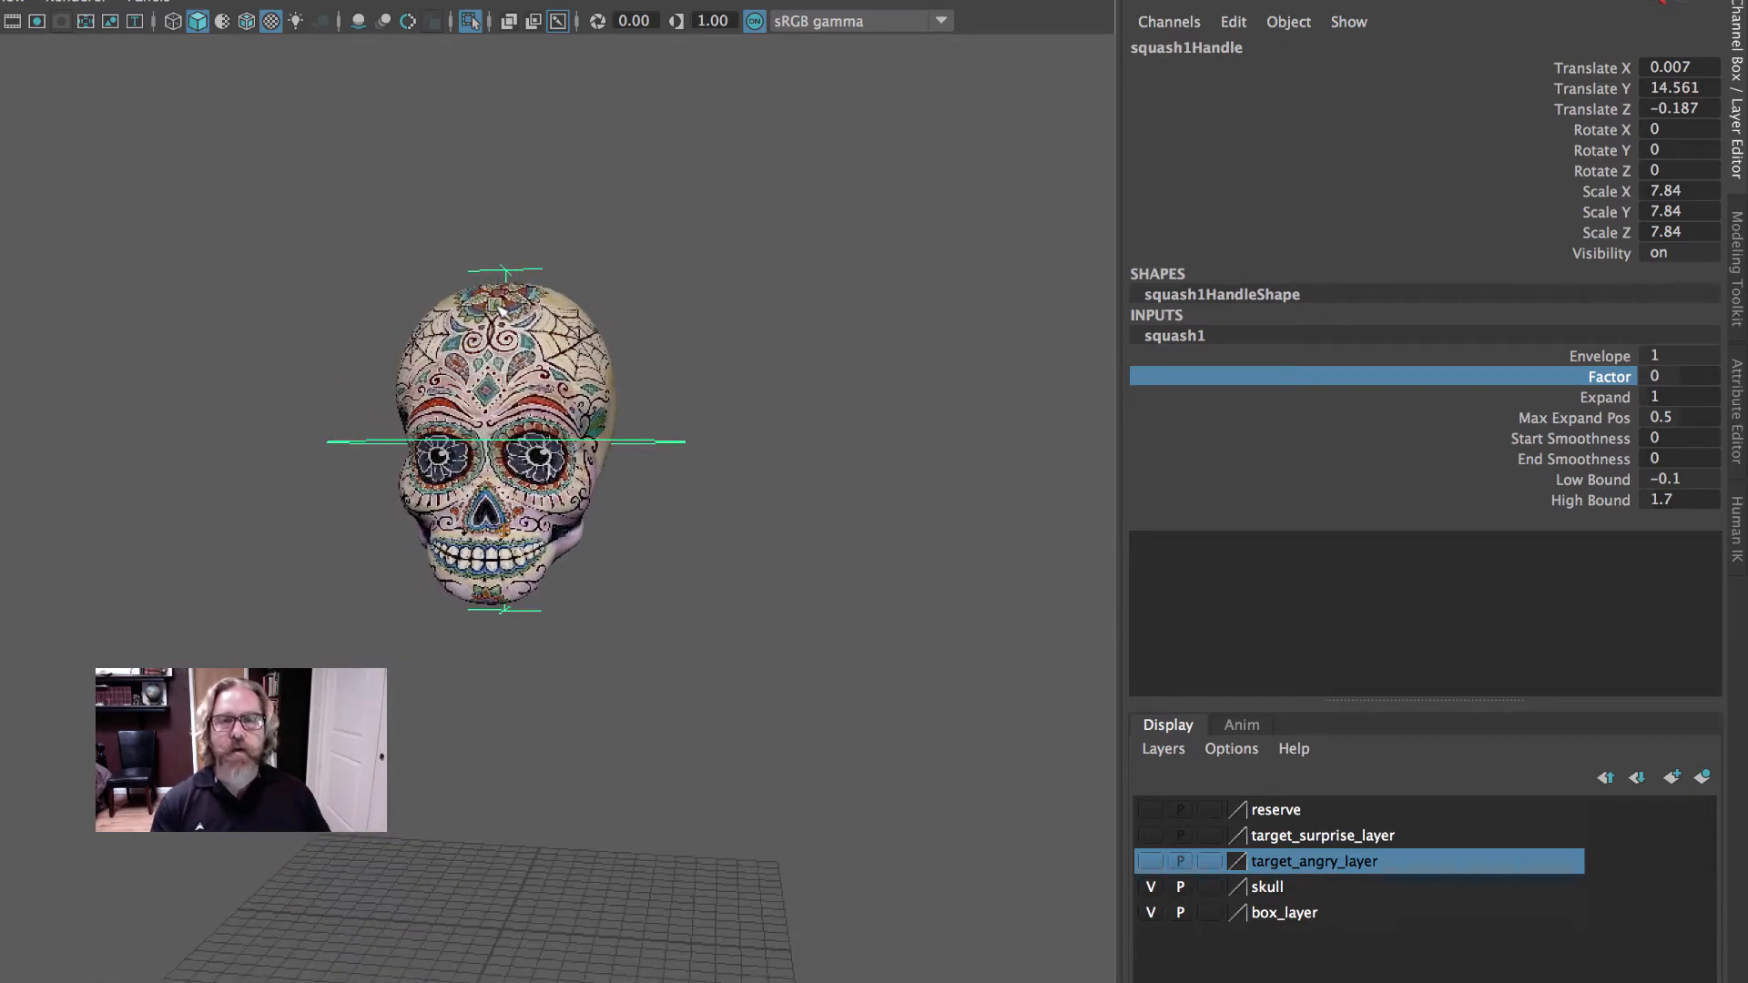
pyautogui.keyDown('alt'); pyautogui.moveTo(799, 424); pyautogui.dragTo(601, 424); pyautogui.keyUp('alt')
pyautogui.keyDown('alt'); pyautogui.moveTo(601, 424); pyautogui.dragTo(951, 429, button='right'); pyautogui.keyUp('alt')
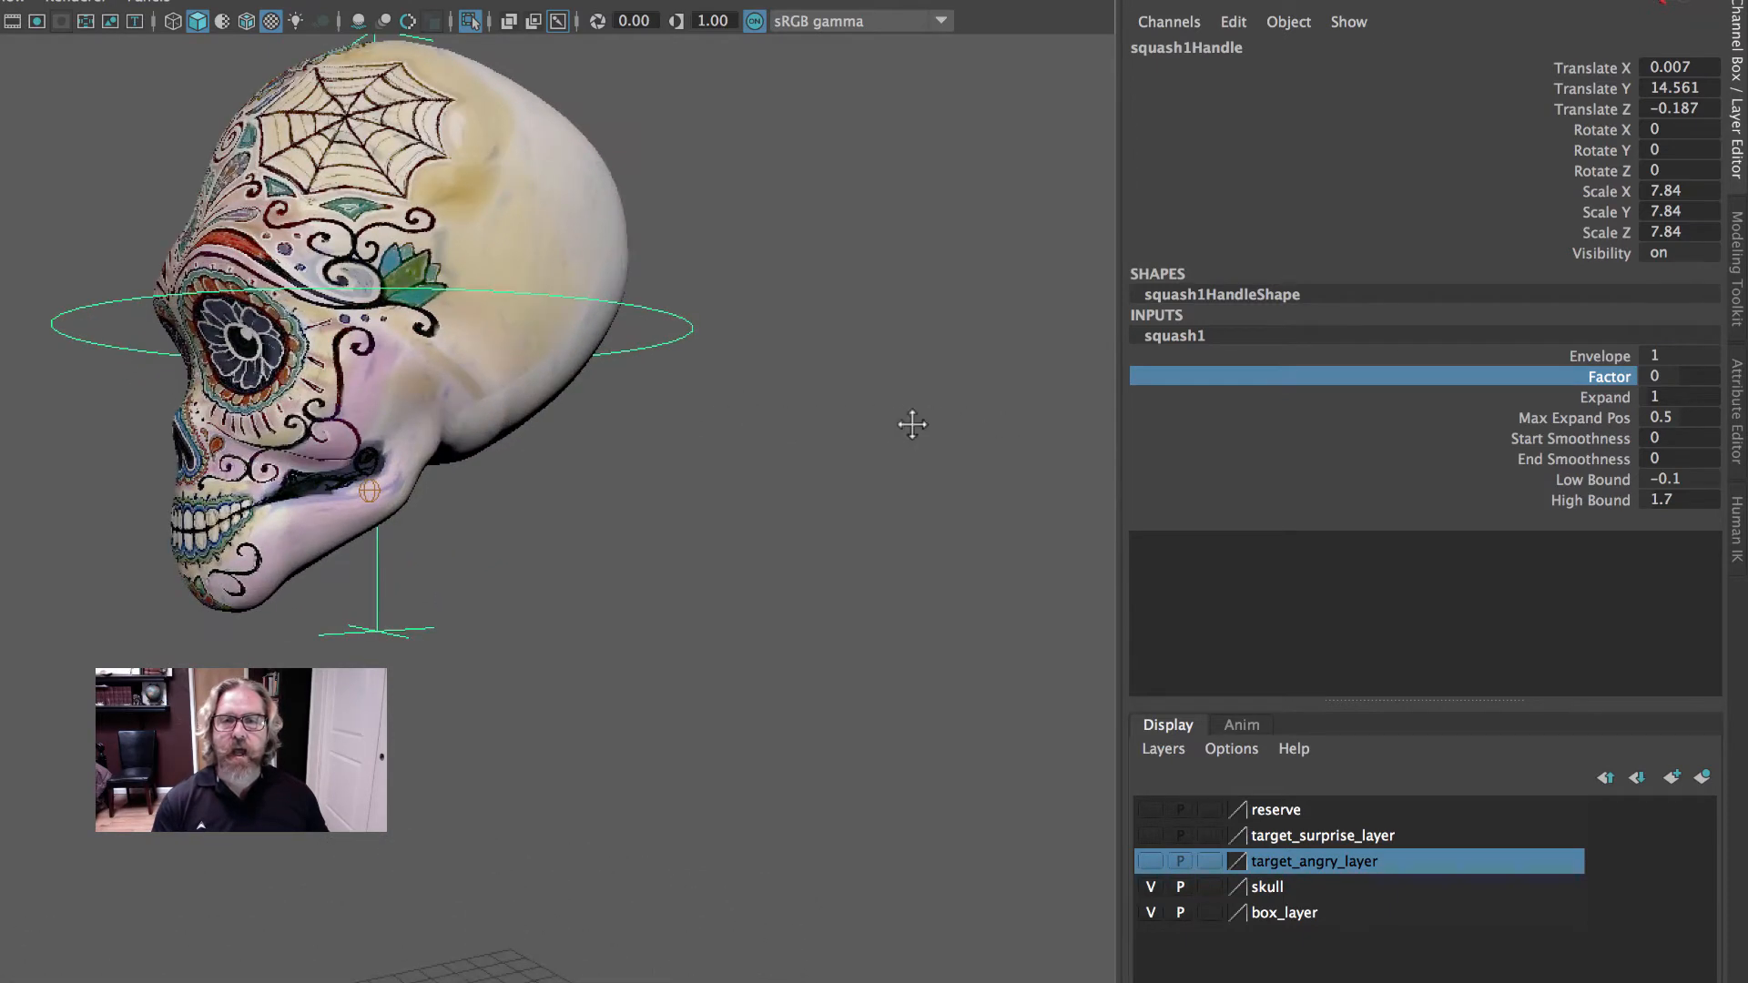
pyautogui.keyDown('alt'); pyautogui.moveTo(912, 424); pyautogui.dragTo(1013, 406, button='middle'); pyautogui.keyUp('alt')
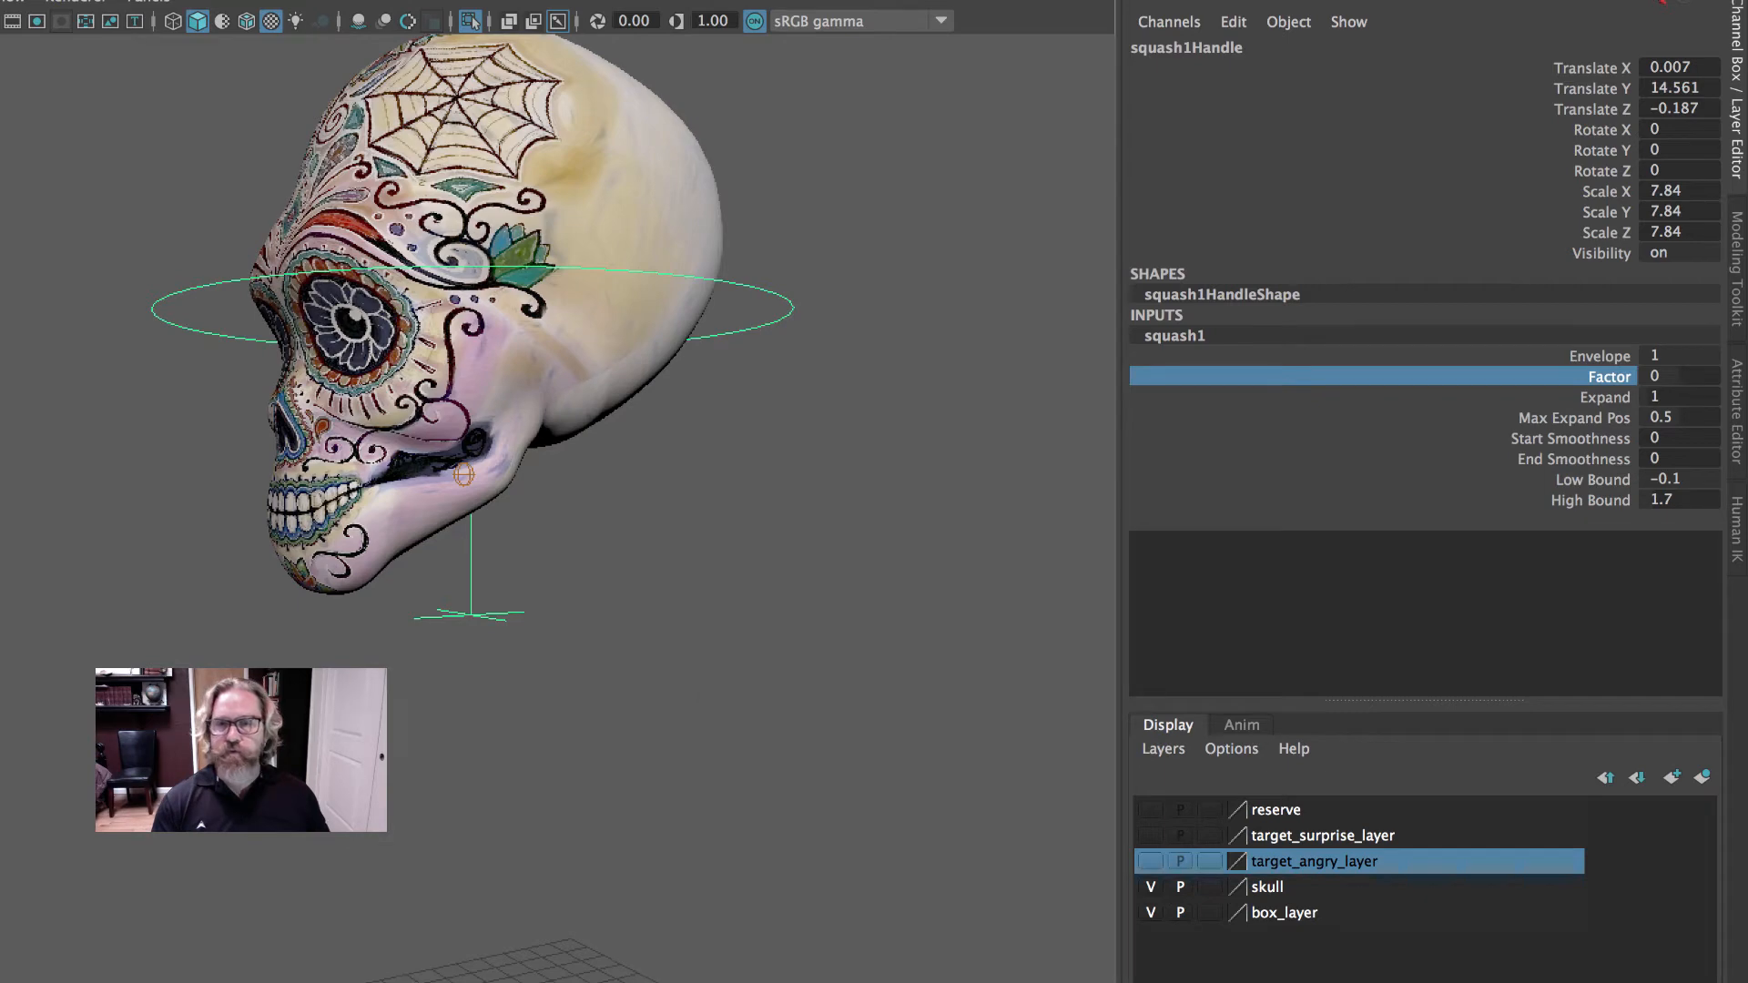
# - Turn off the viewport isolation to show the whole jack-in-the-box rig
pyautogui.click(469, 20)
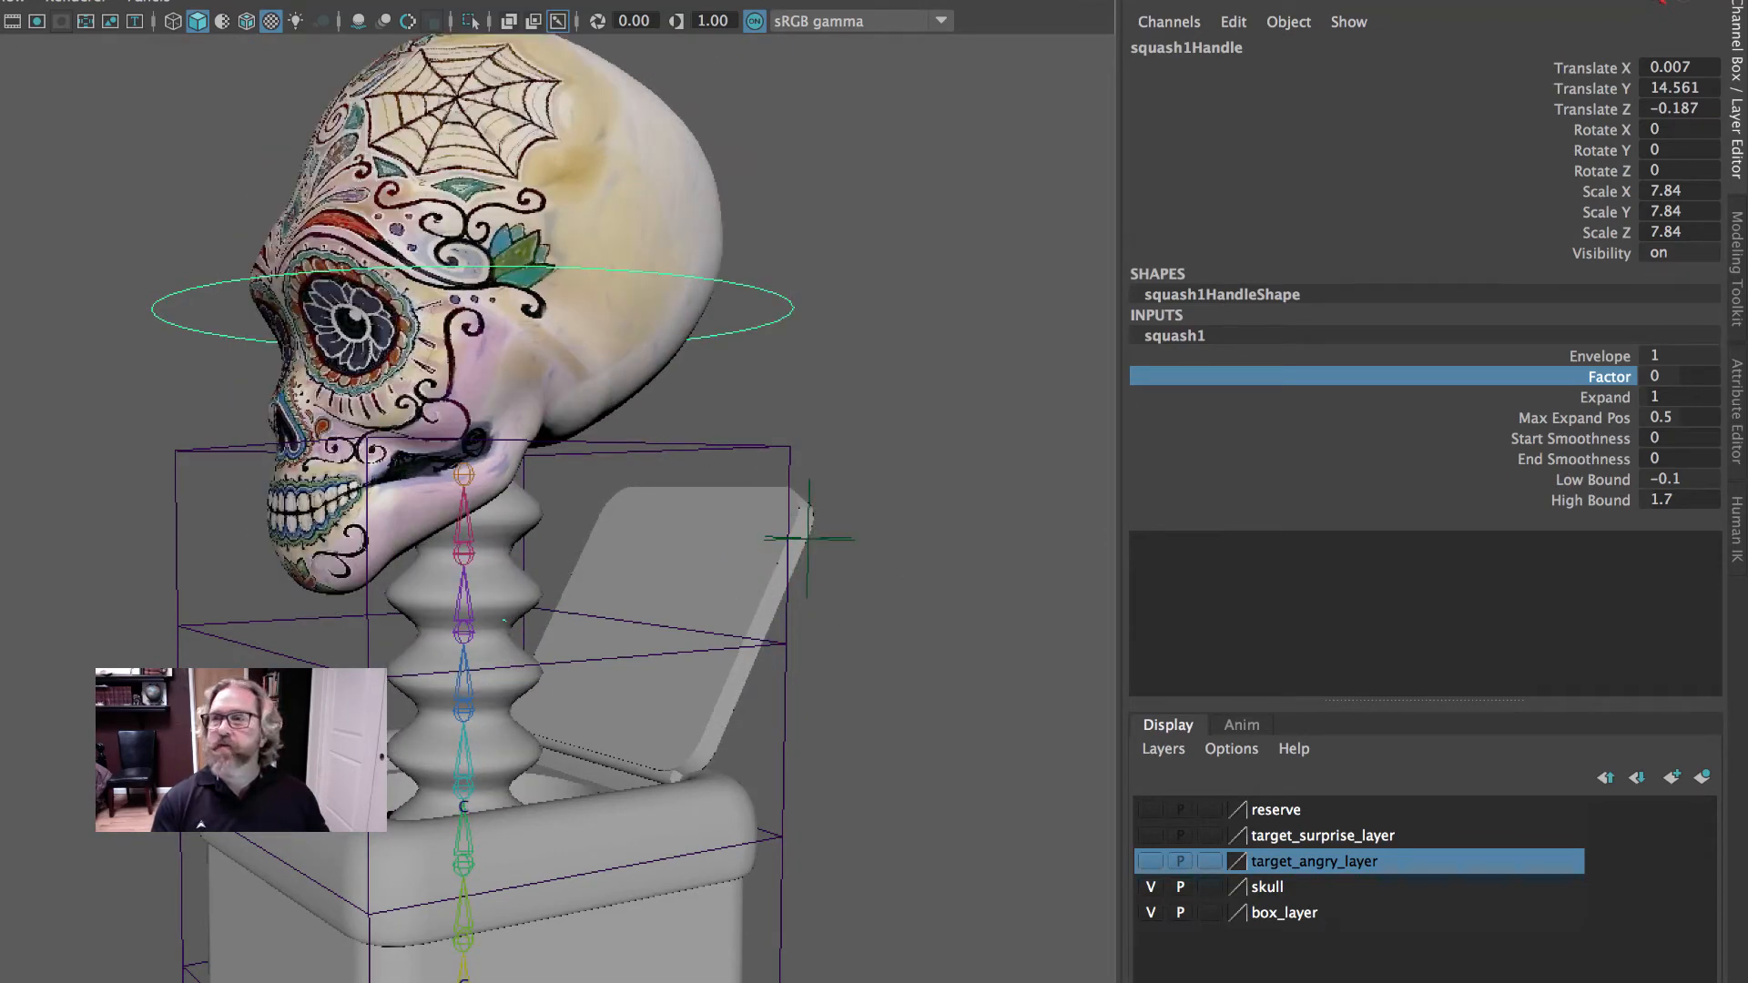
pyautogui.keyDown('alt'); pyautogui.moveTo(448, 476); pyautogui.dragTo(333, 476); pyautogui.keyUp('alt')
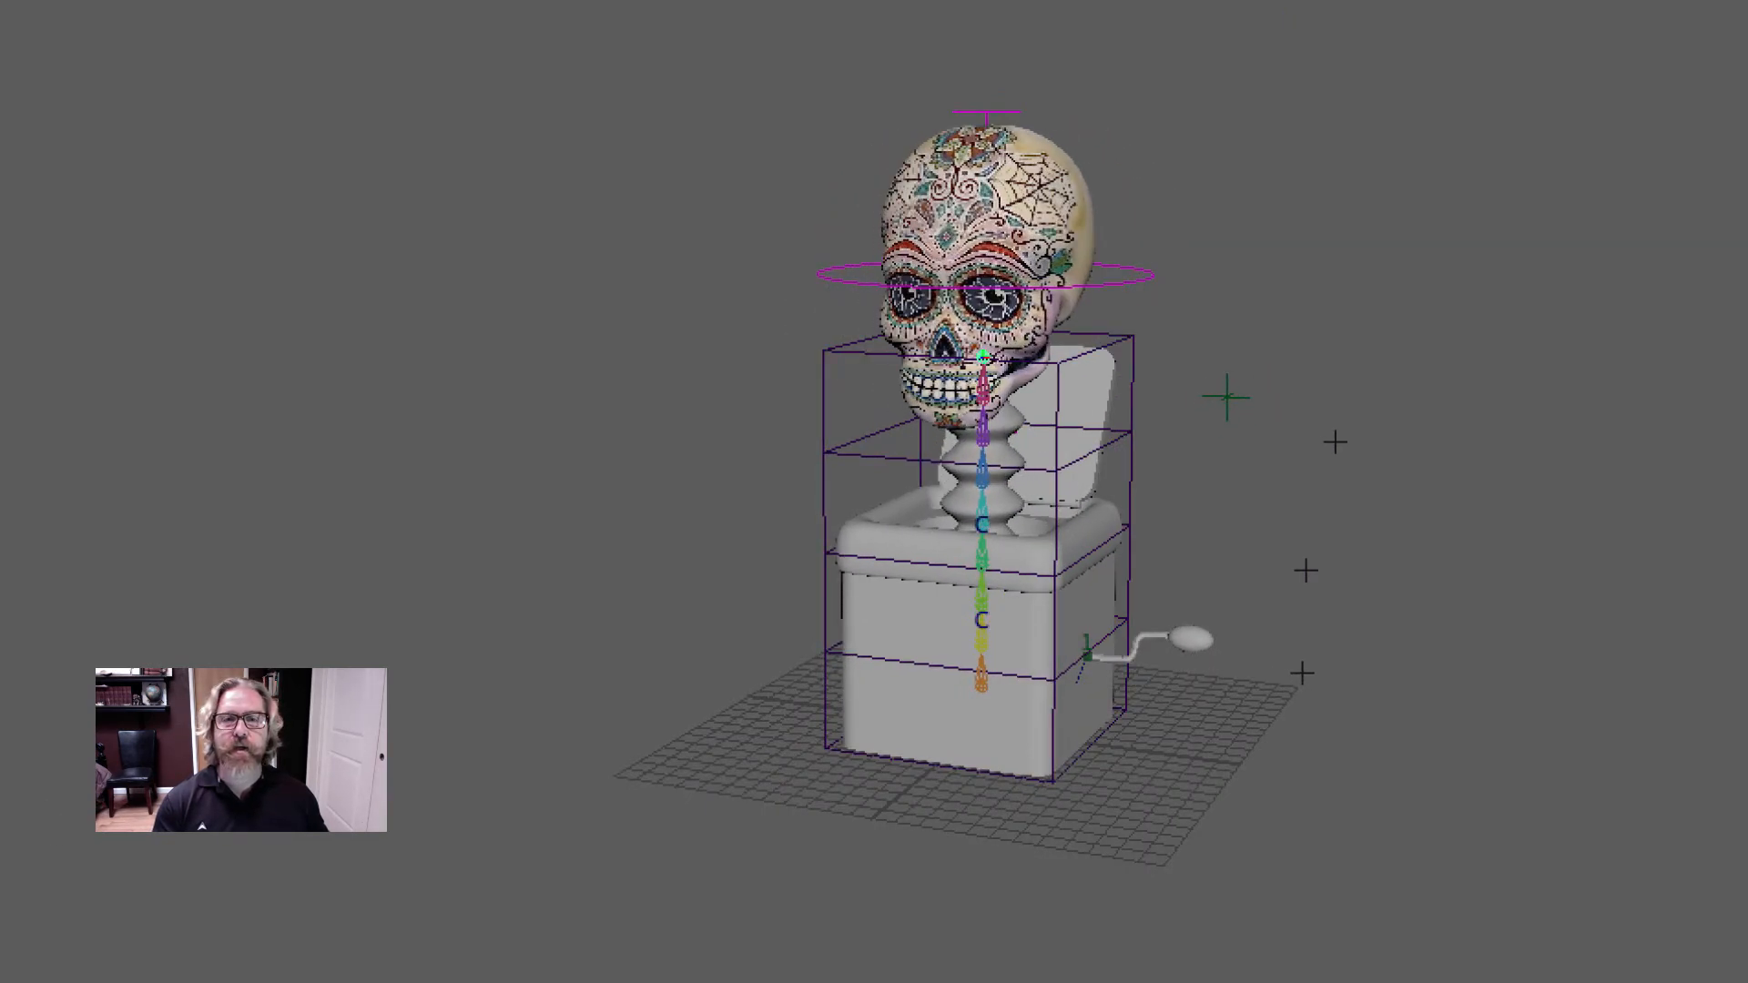
pyautogui.keyDown('alt'); pyautogui.moveTo(1219, 592); pyautogui.dragTo(1743, 637, button='right'); pyautogui.keyUp('alt')
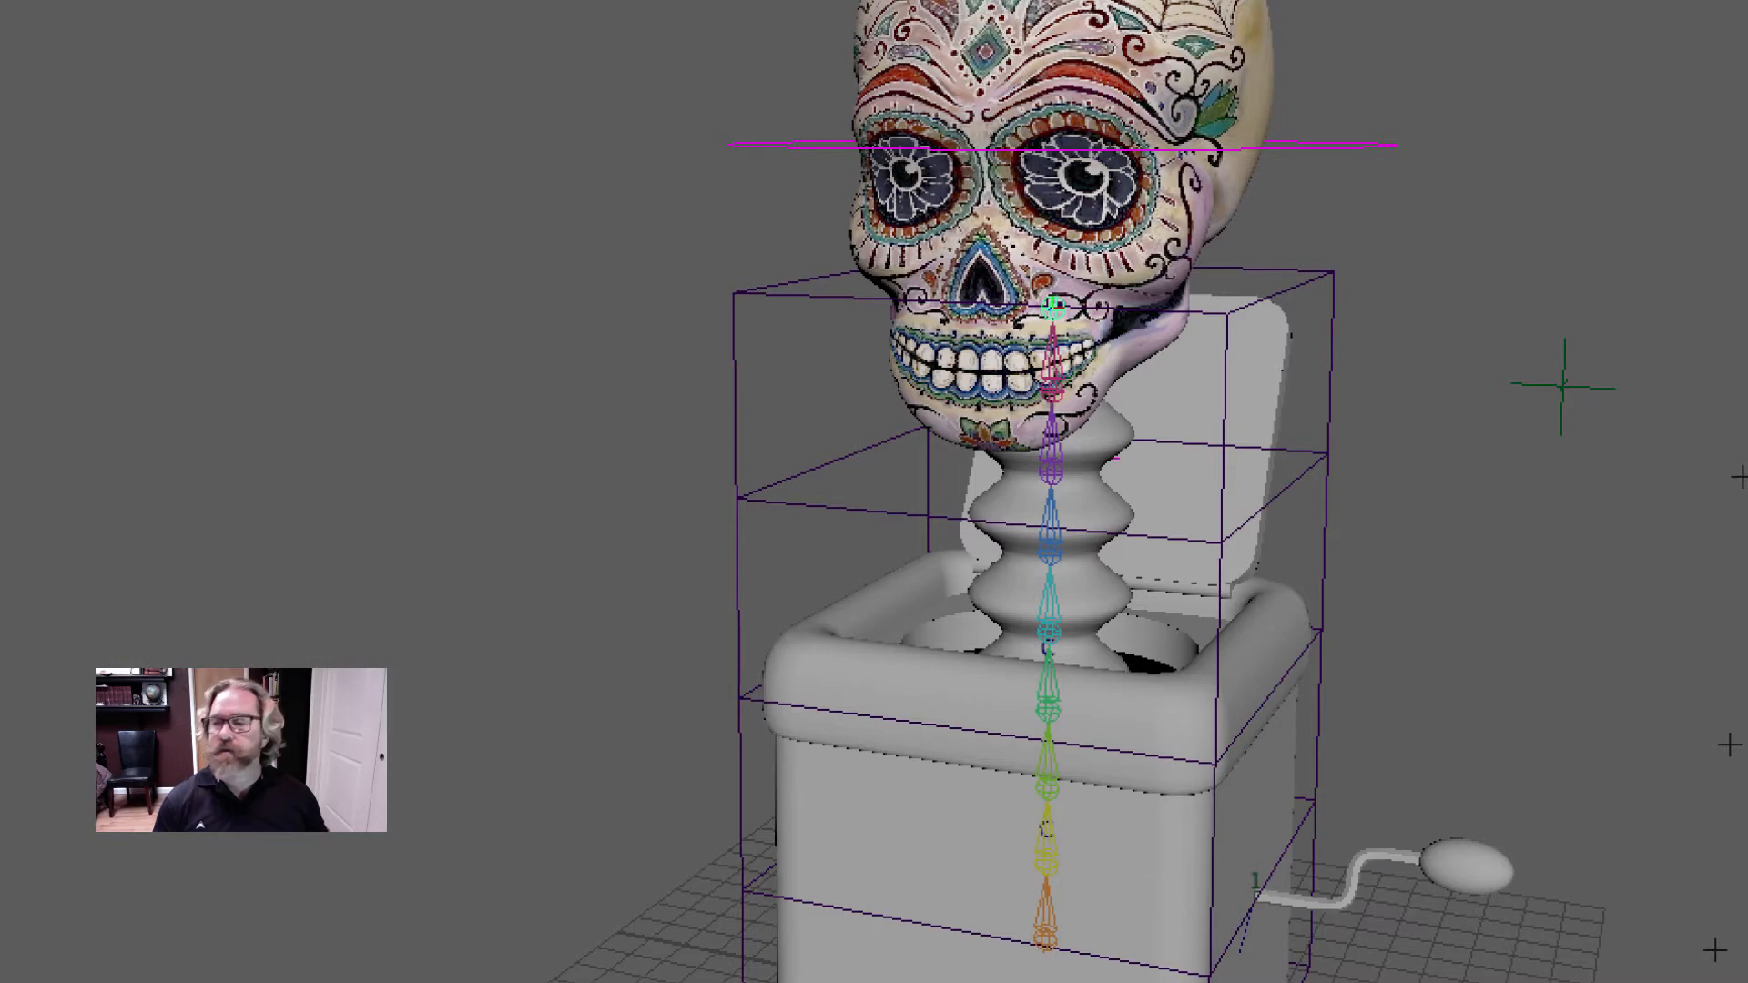
# - Parent squash1Handle under joint9 so the squash deformer follows the top of the neck
pyautogui.click(1057, 200)
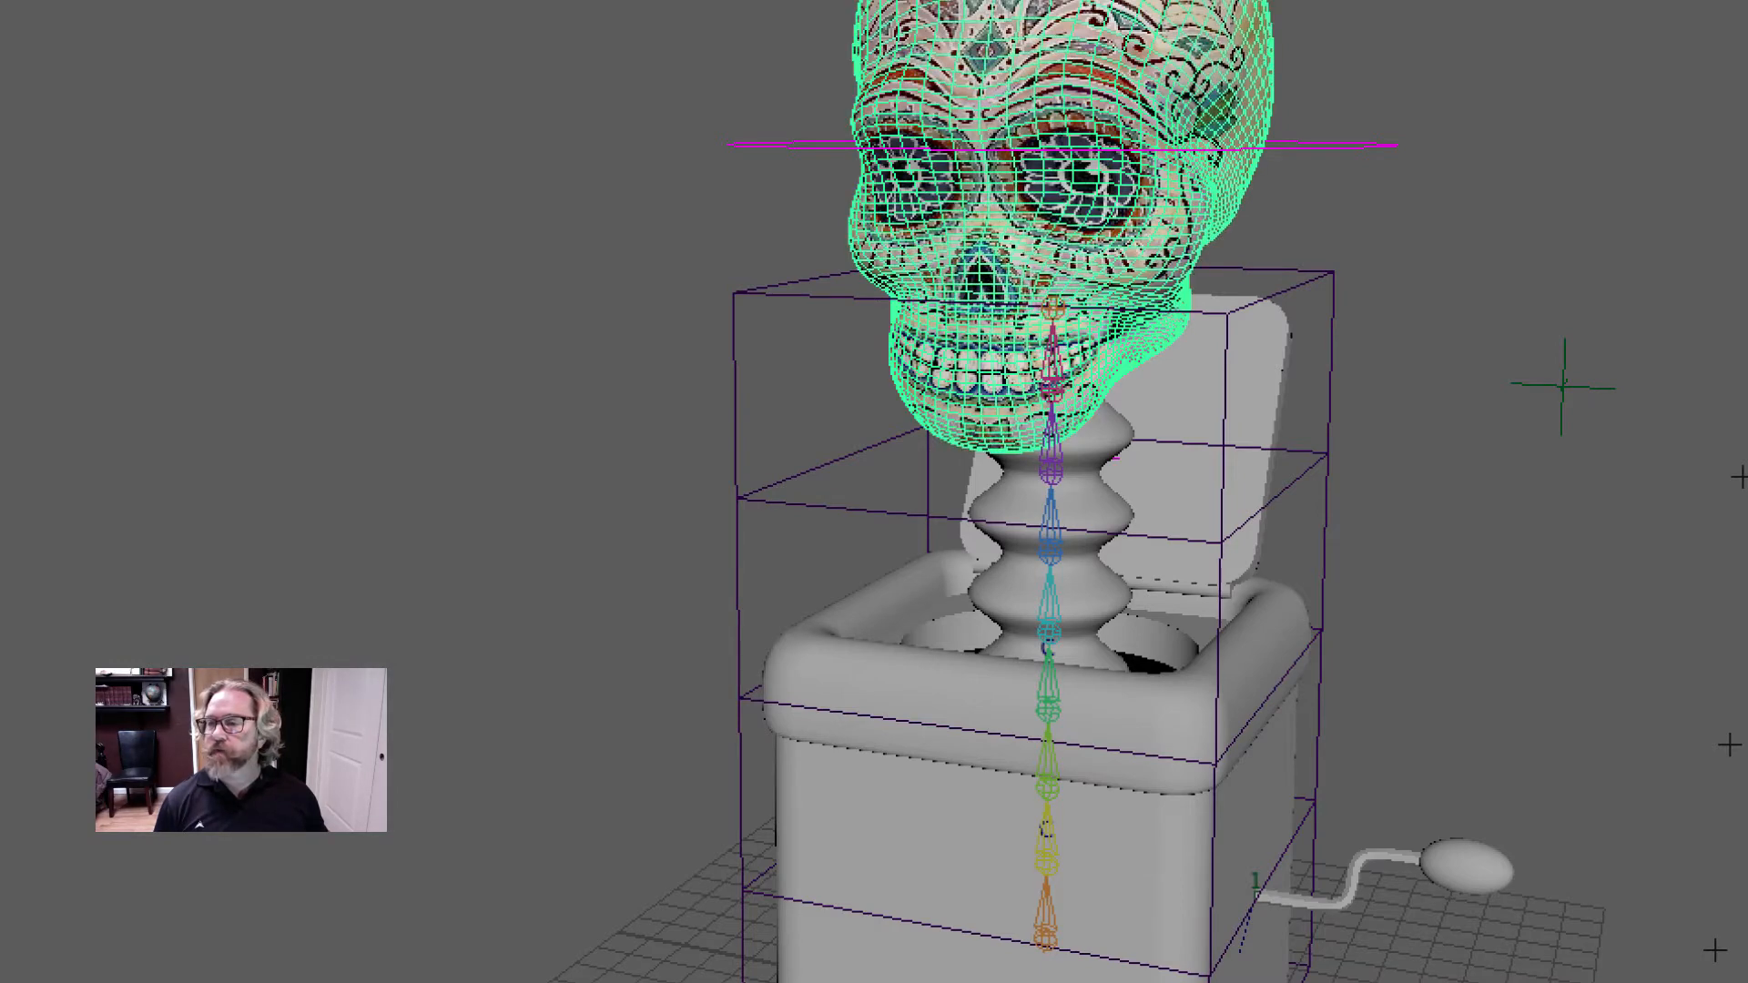
pyautogui.click(1338, 145)
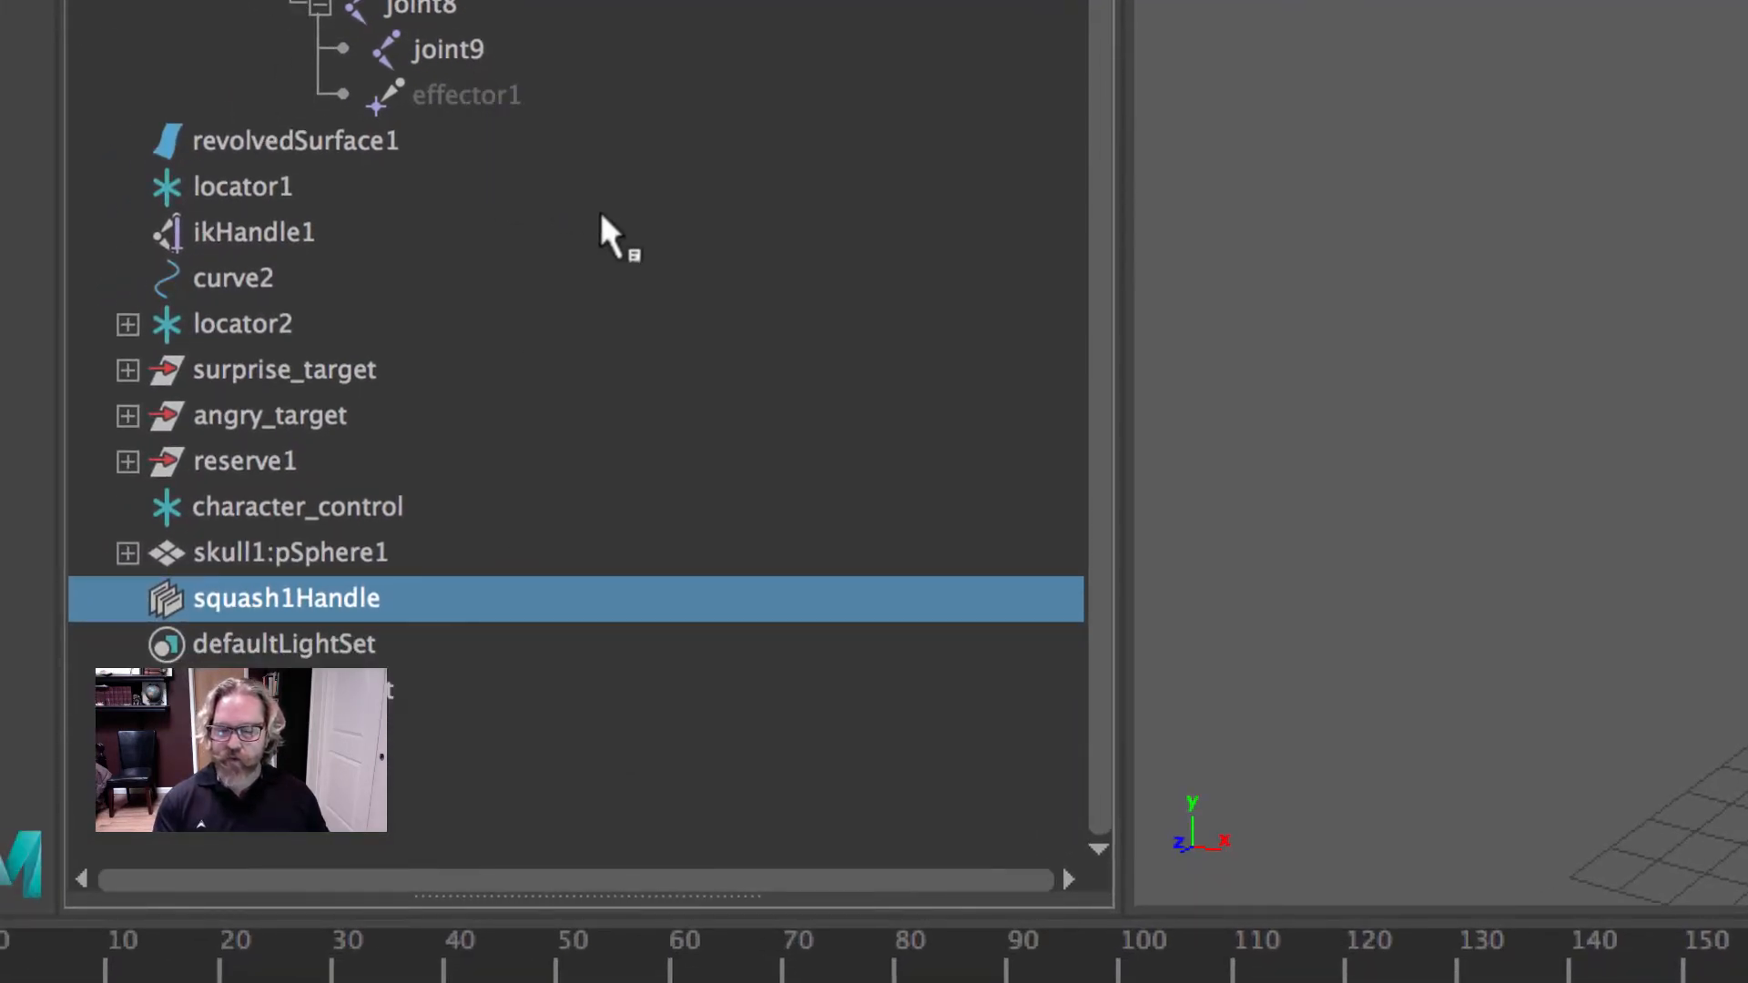
pyautogui.keyDown('ctrl'); pyautogui.click(446, 50); pyautogui.keyUp('ctrl')
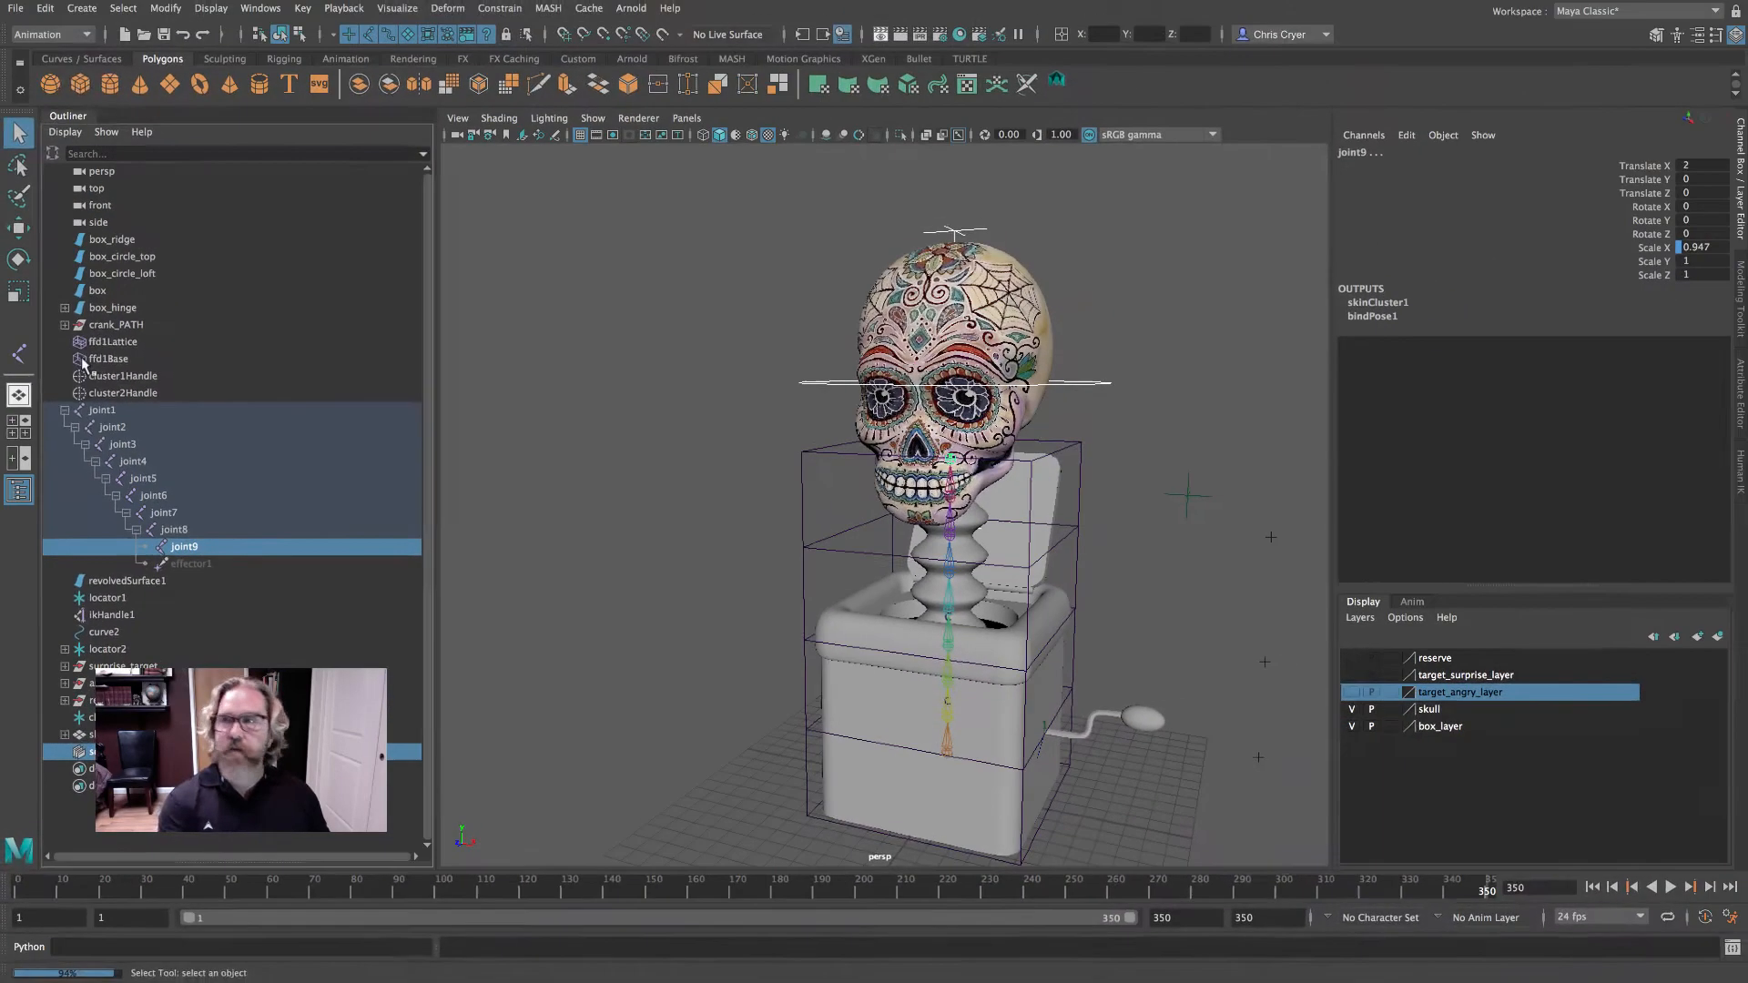
pyautogui.click(46, 9)
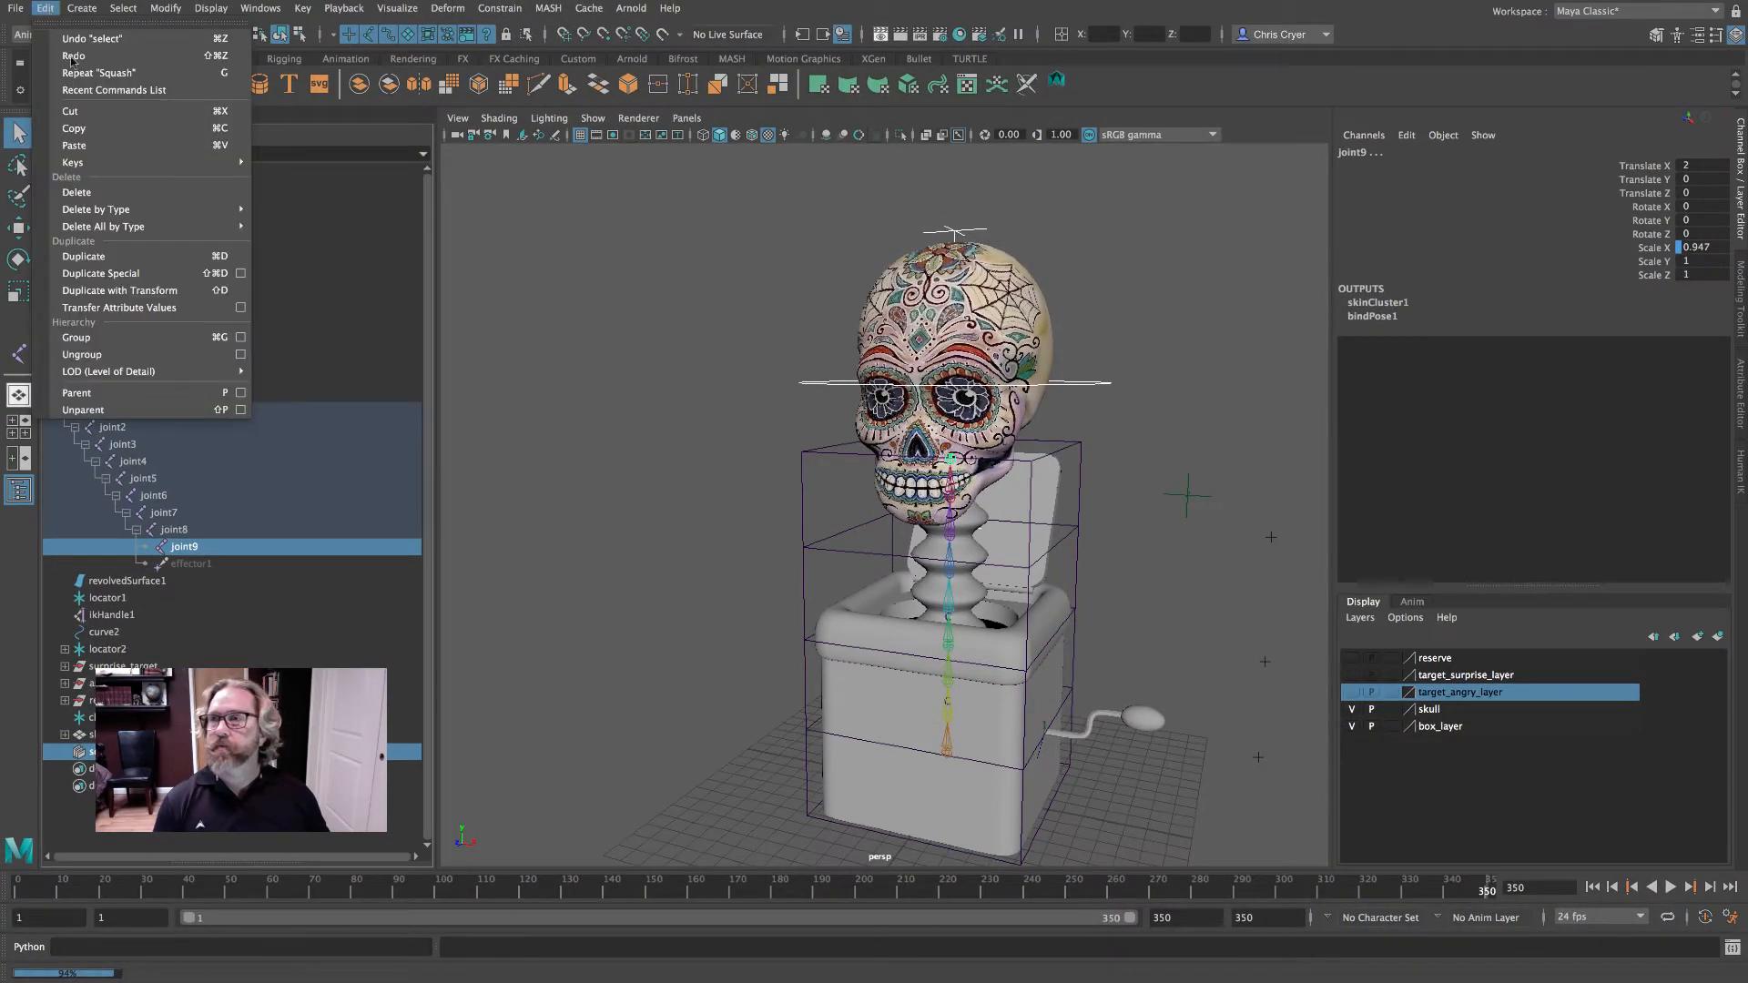
pyautogui.click(153, 393)
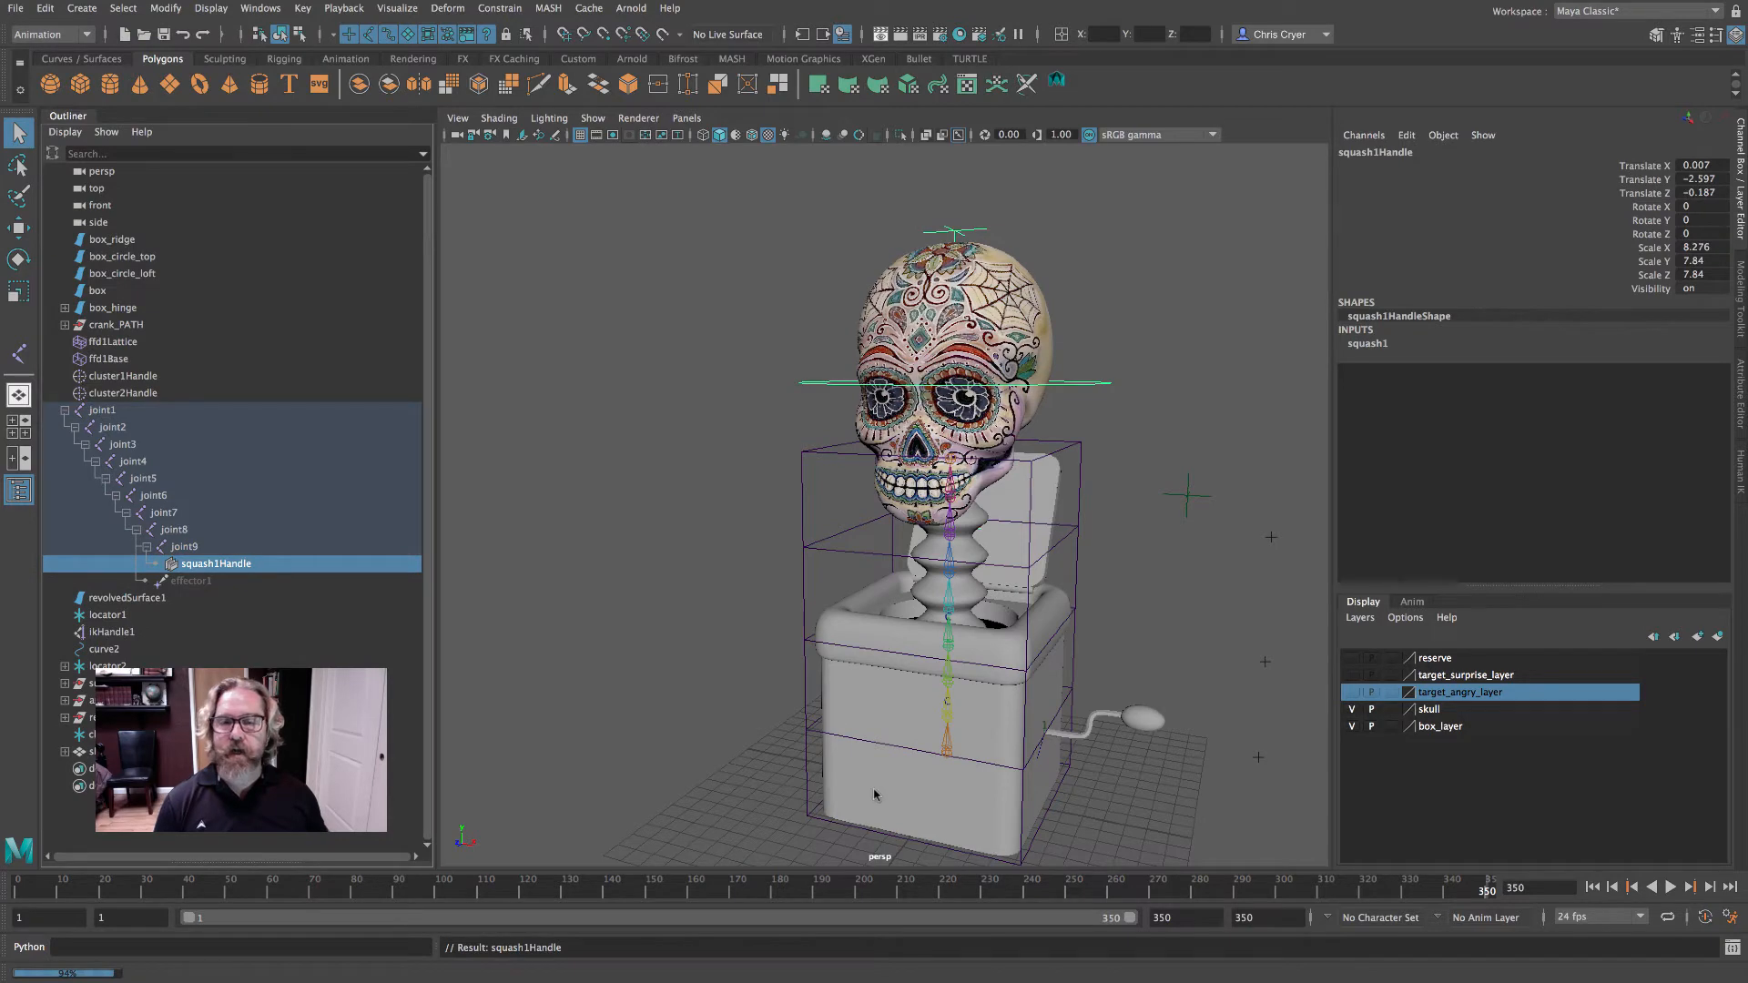
# - Scrub through the animation to check how the squash handle follows the moving skull
pyautogui.hotkey('alt', 'v')
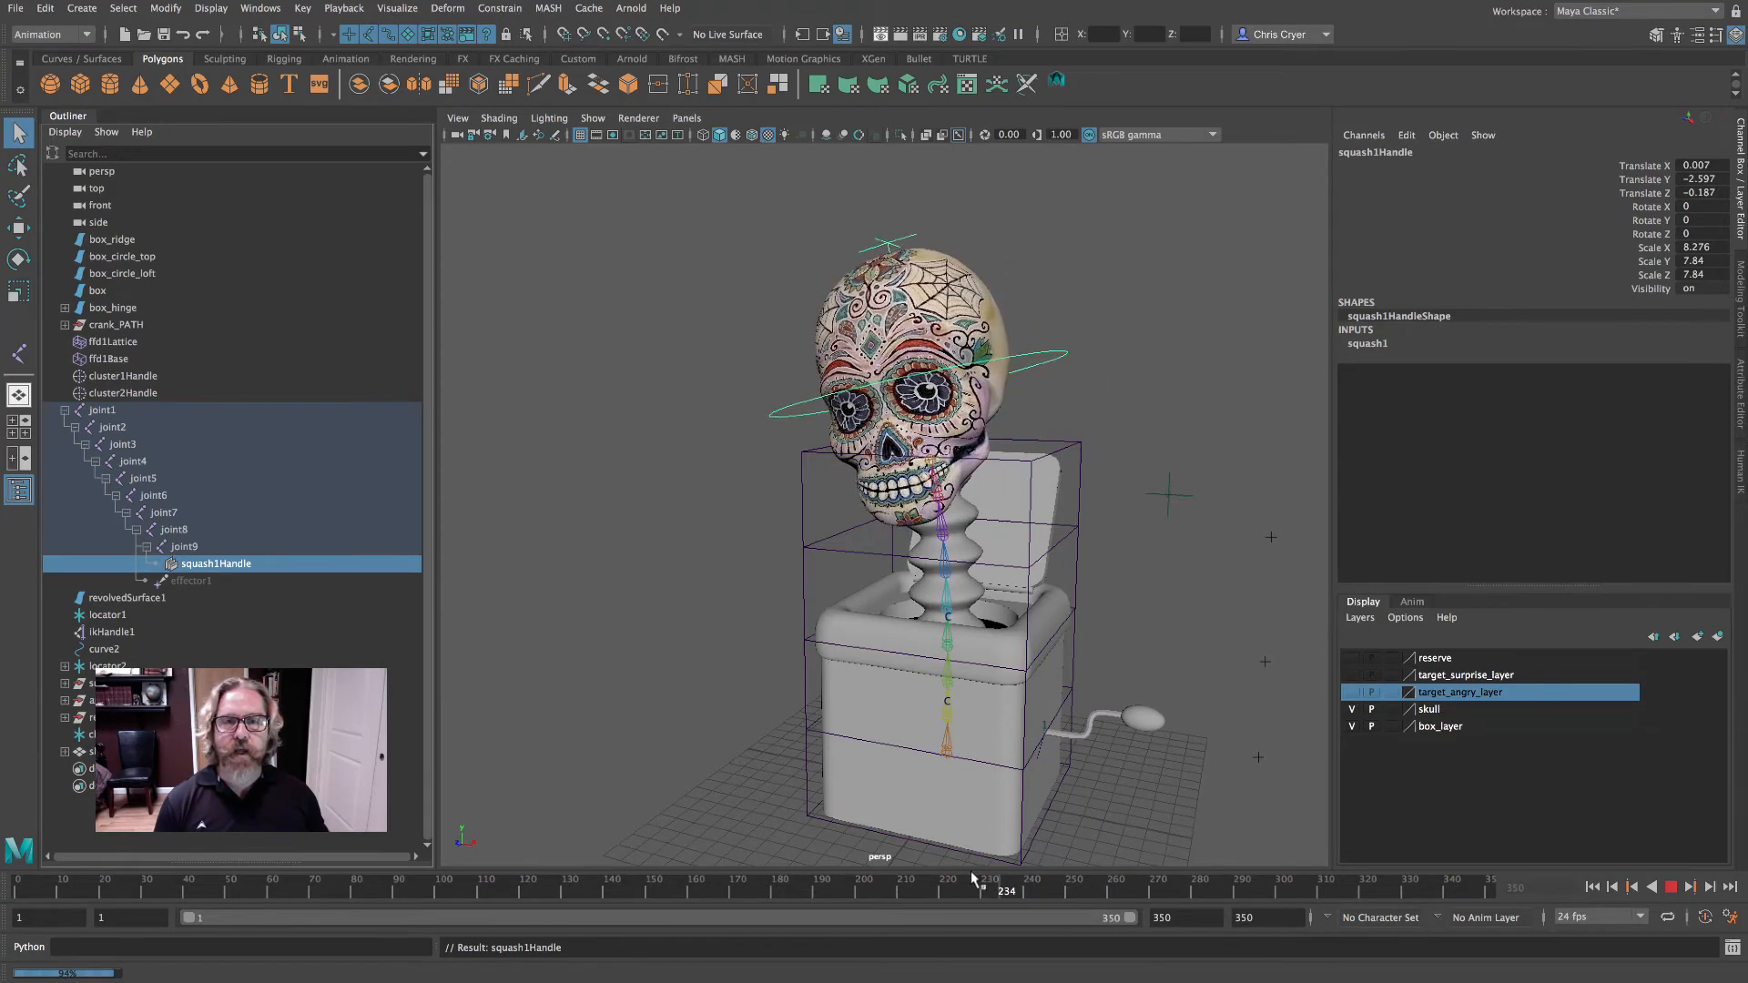
pyautogui.hotkey('alt', 'v')
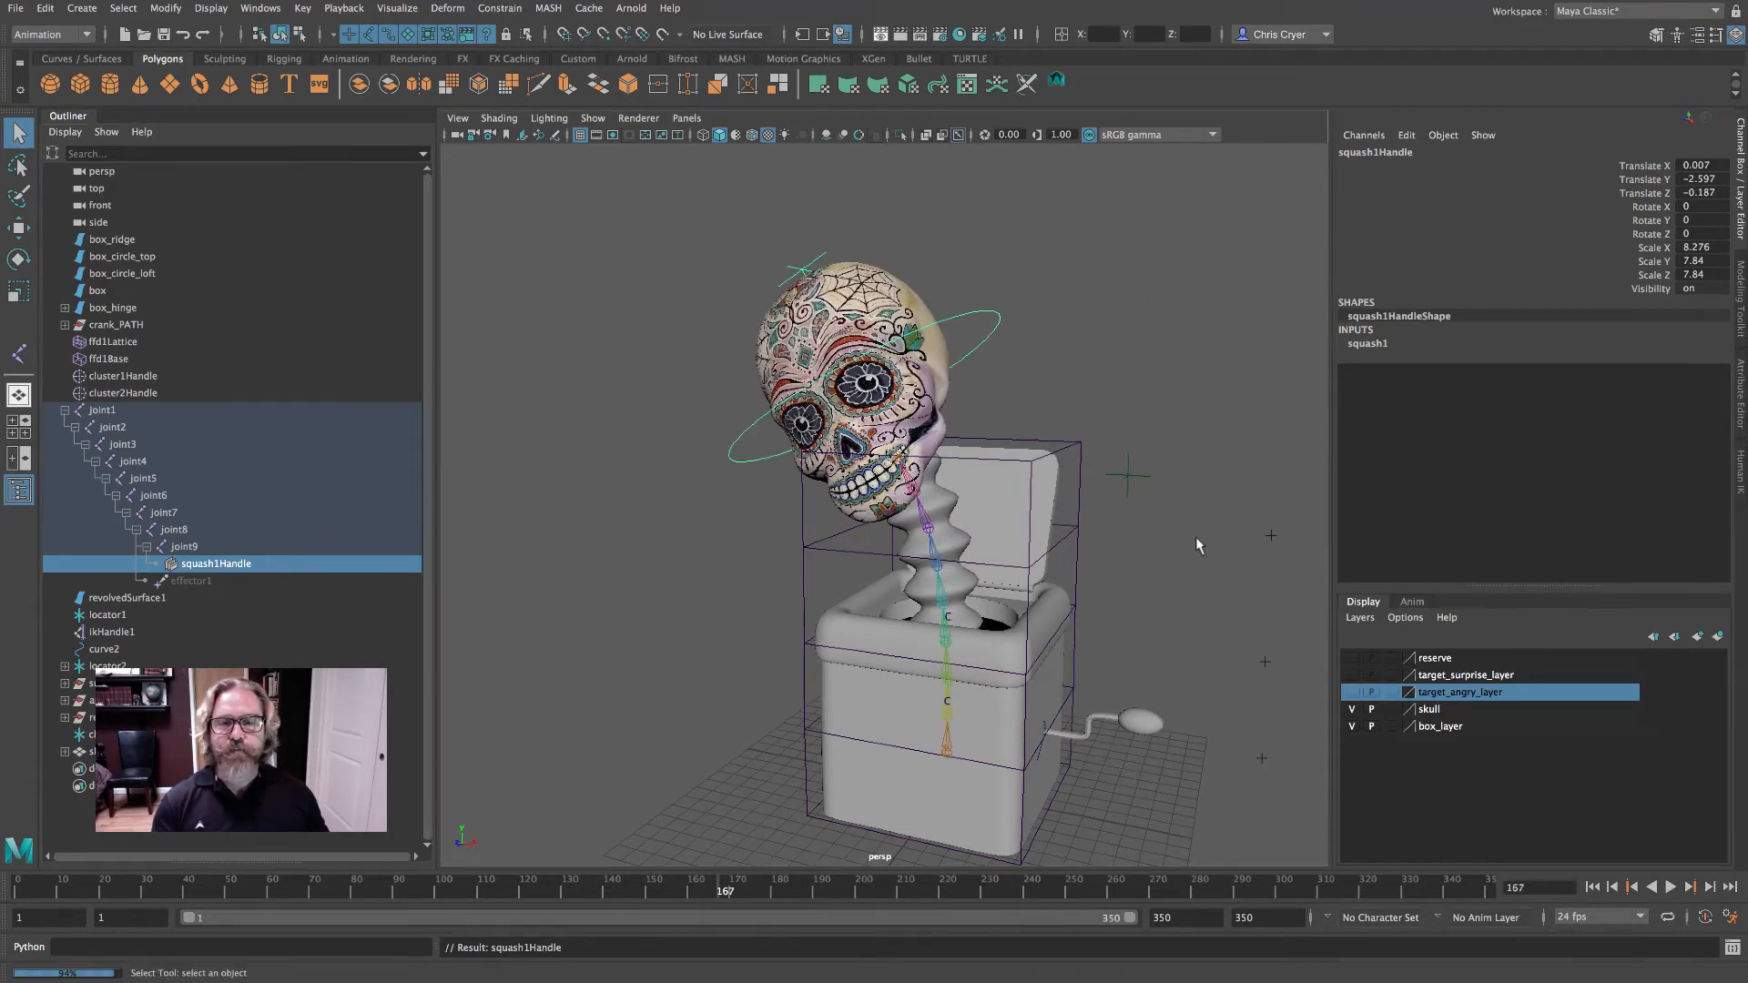
pyautogui.keyDown('alt'); pyautogui.moveTo(1109, 516); pyautogui.dragTo(1047, 462, button='middle'); pyautogui.keyUp('alt')
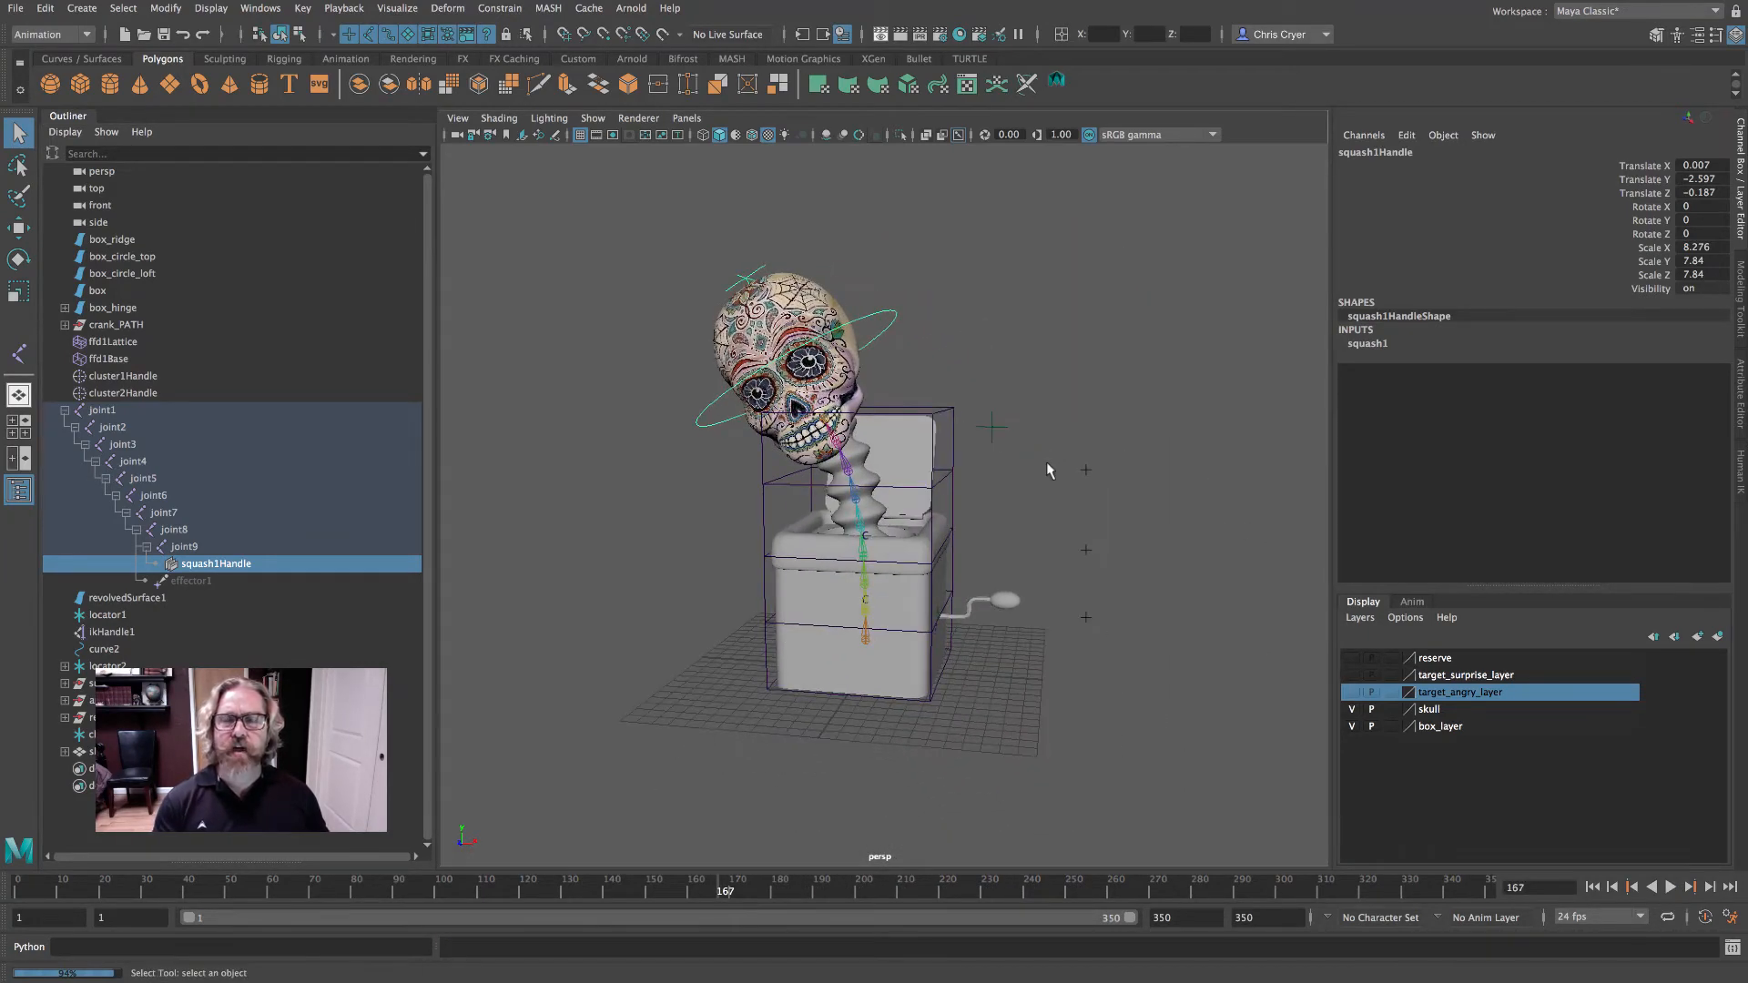
# - Key the squash1 Factor at 0 on frame 150
pyautogui.moveTo(704, 896); pyautogui.dragTo(648, 891)
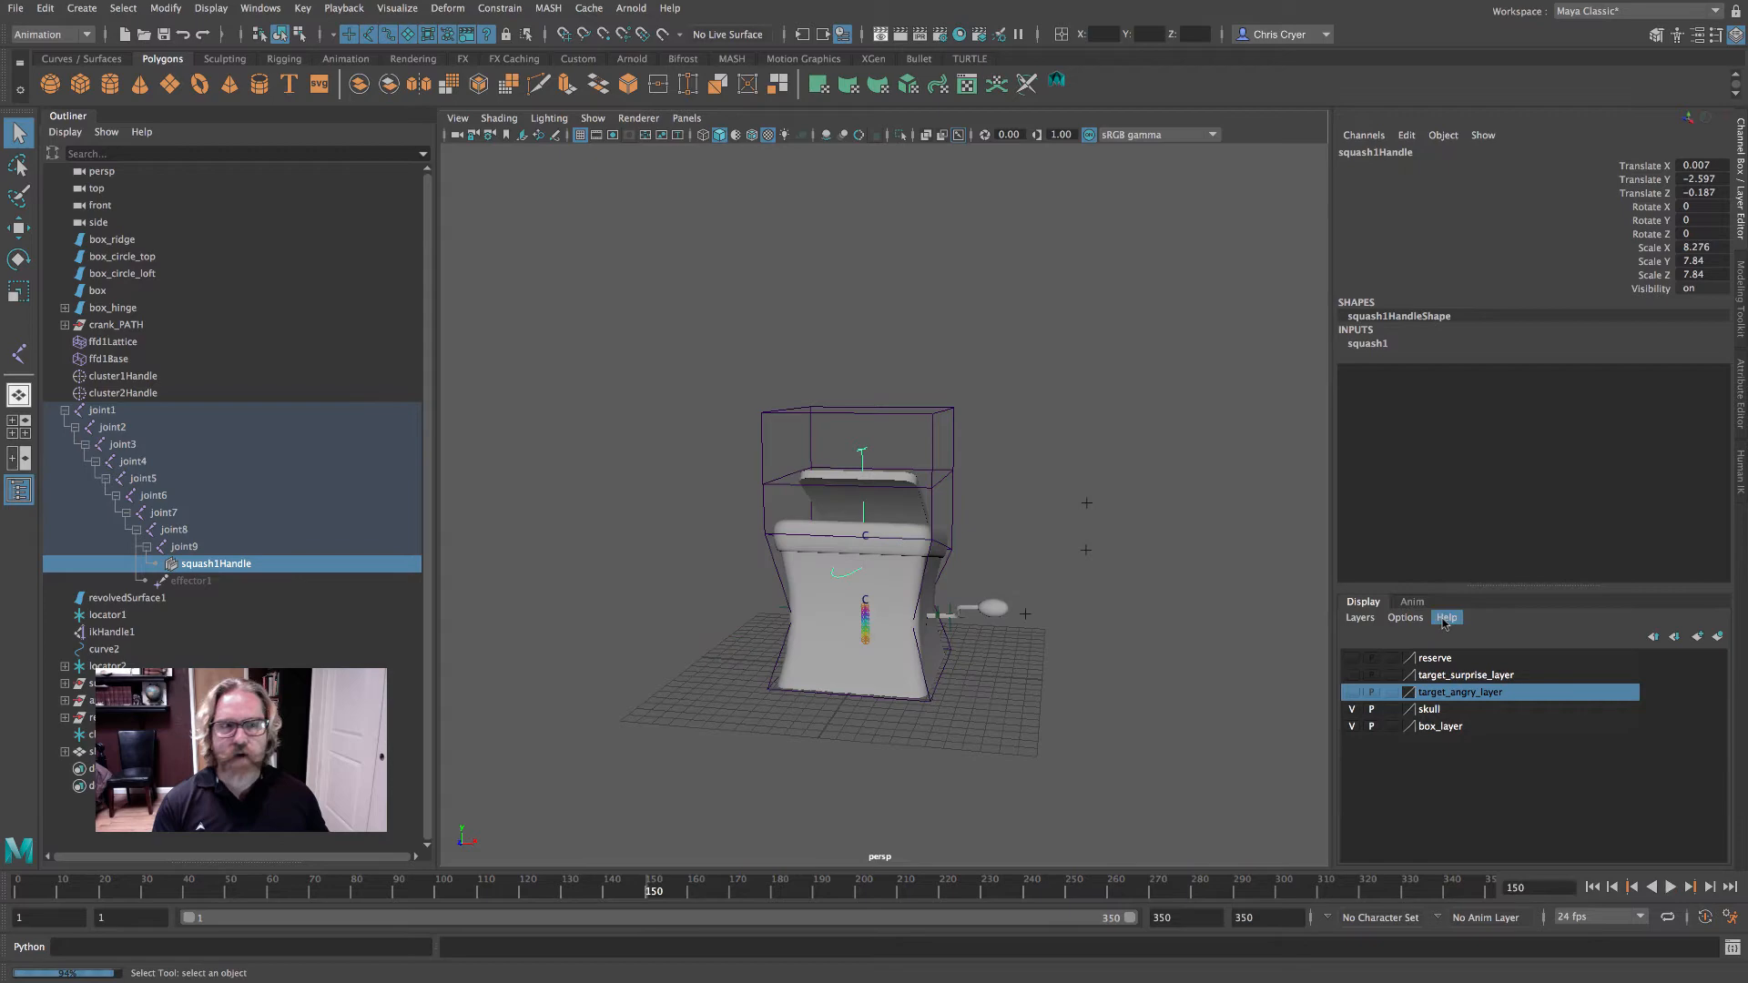
pyautogui.click(1374, 346)
pyautogui.click(1653, 372)
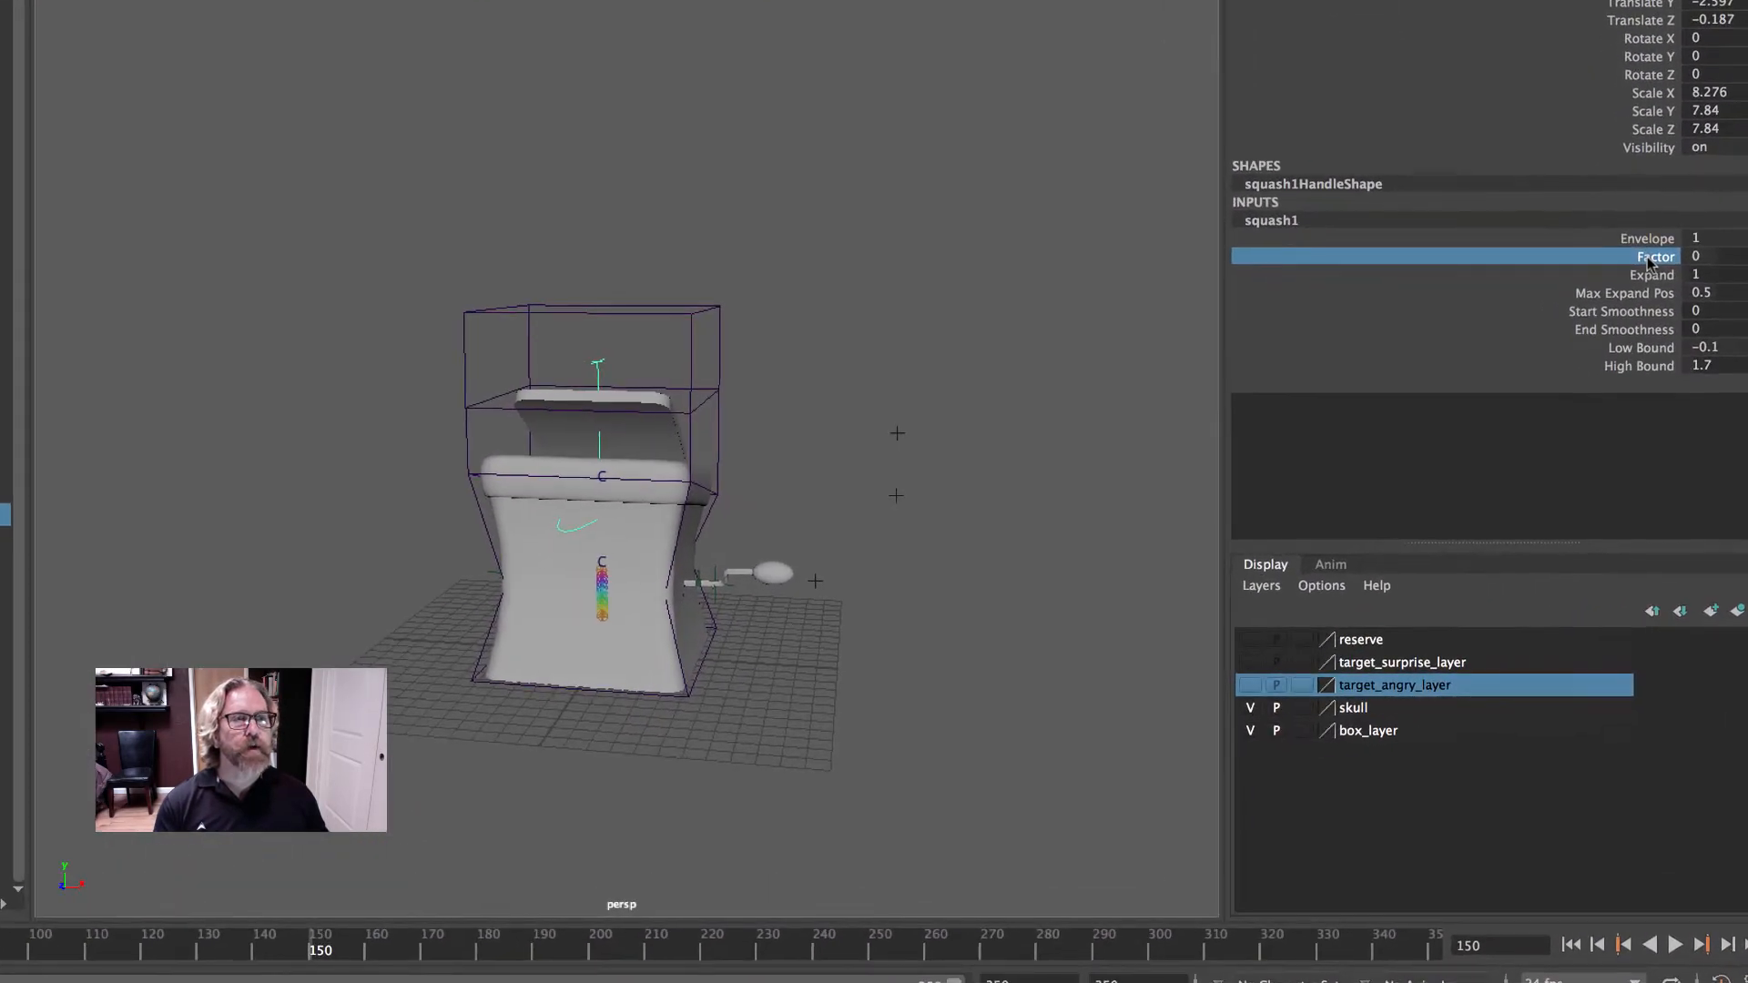
pyautogui.rightClick(1653, 373)
pyautogui.click(1647, 304)
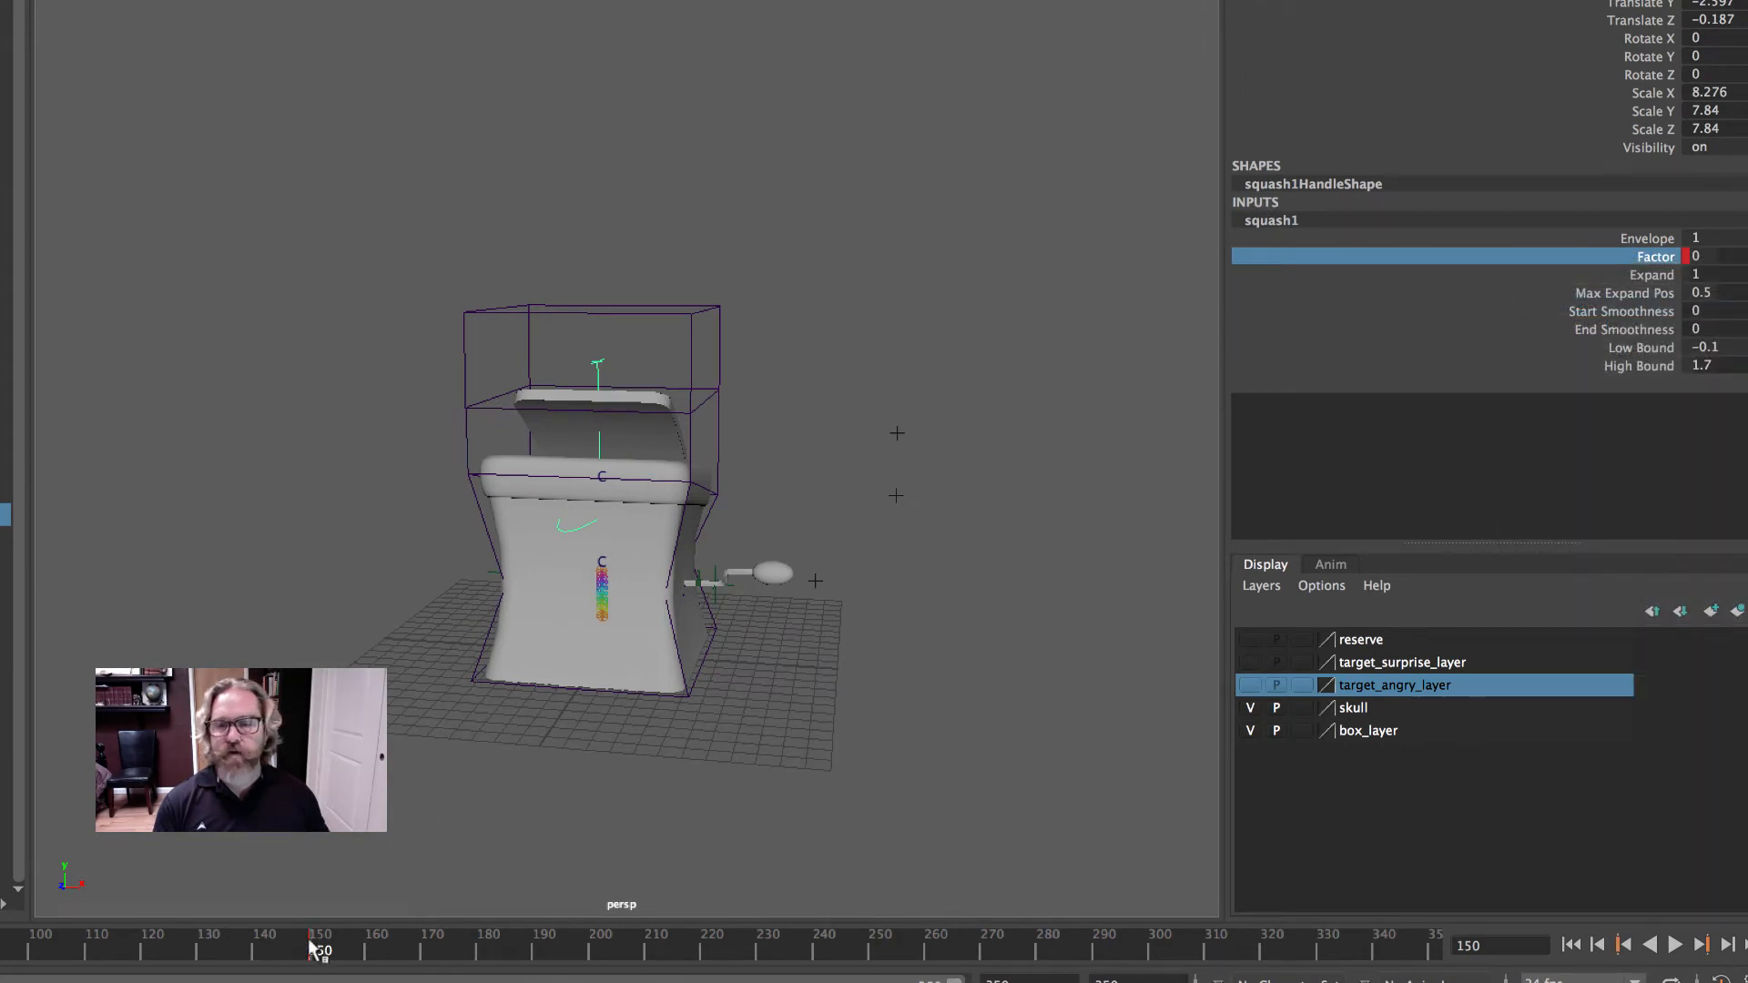
# - Stretch the skull at frame 153 by setting the squash1 Factor to 0.2, and key it
pyautogui.hotkey('alt', 'v')
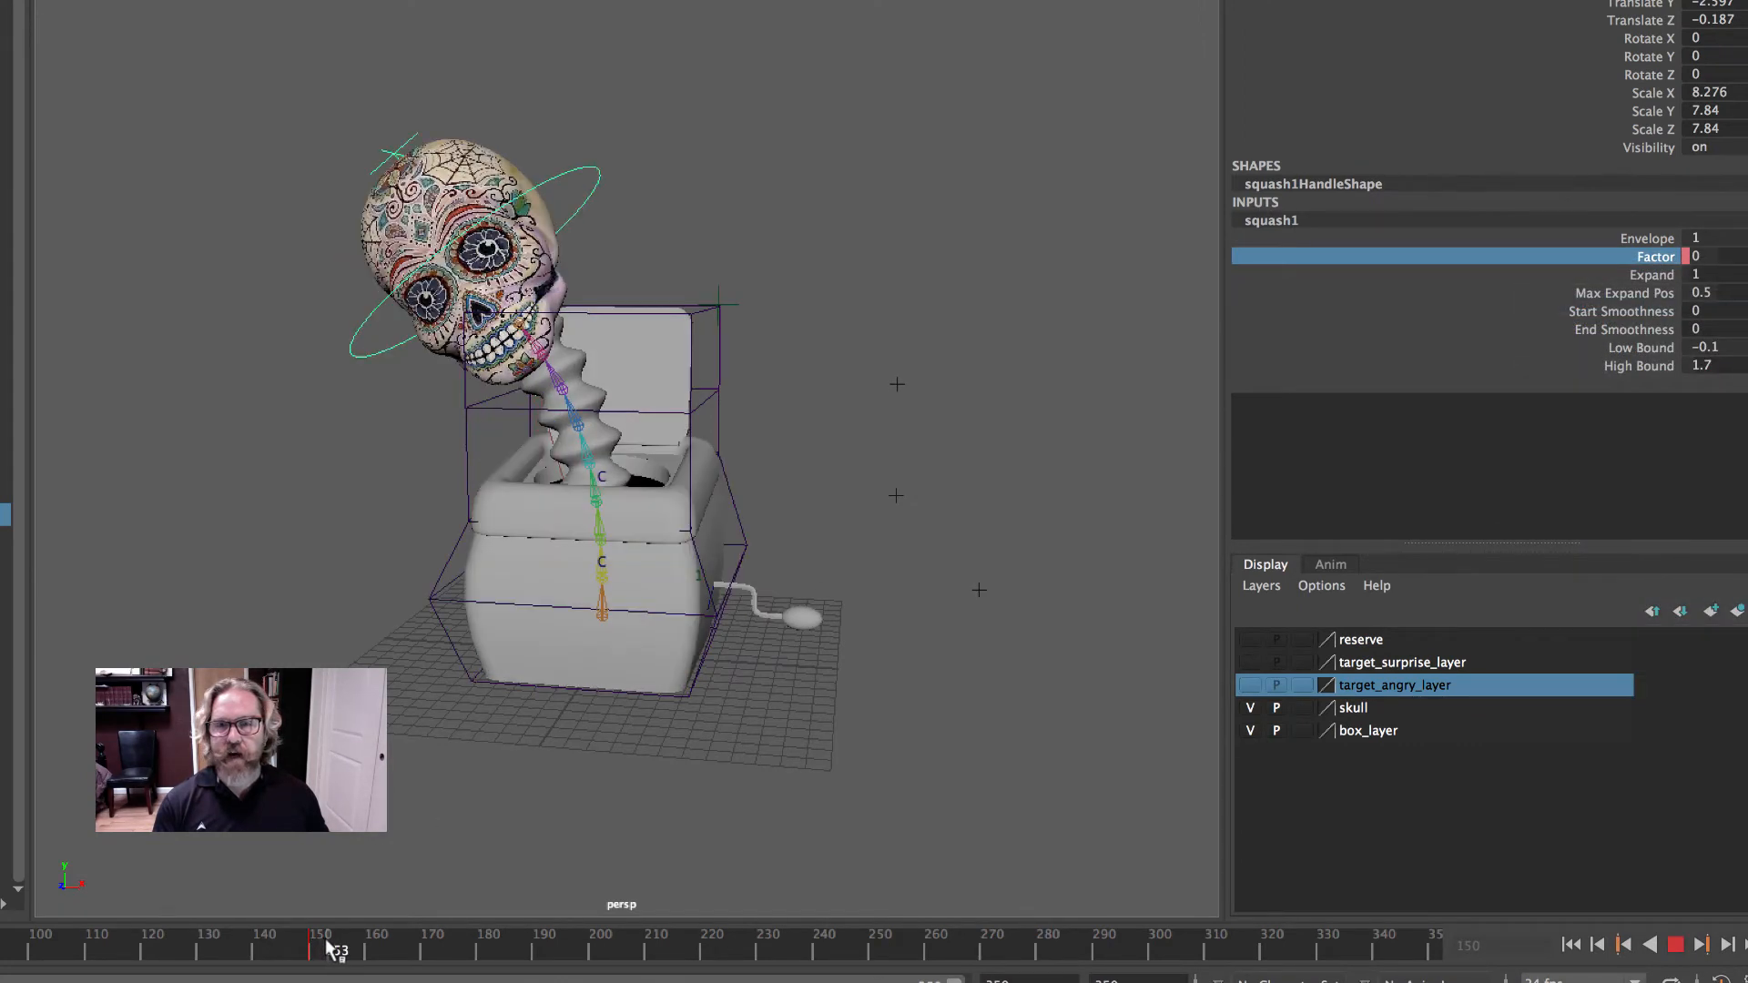
pyautogui.hotkey('alt', 'v')
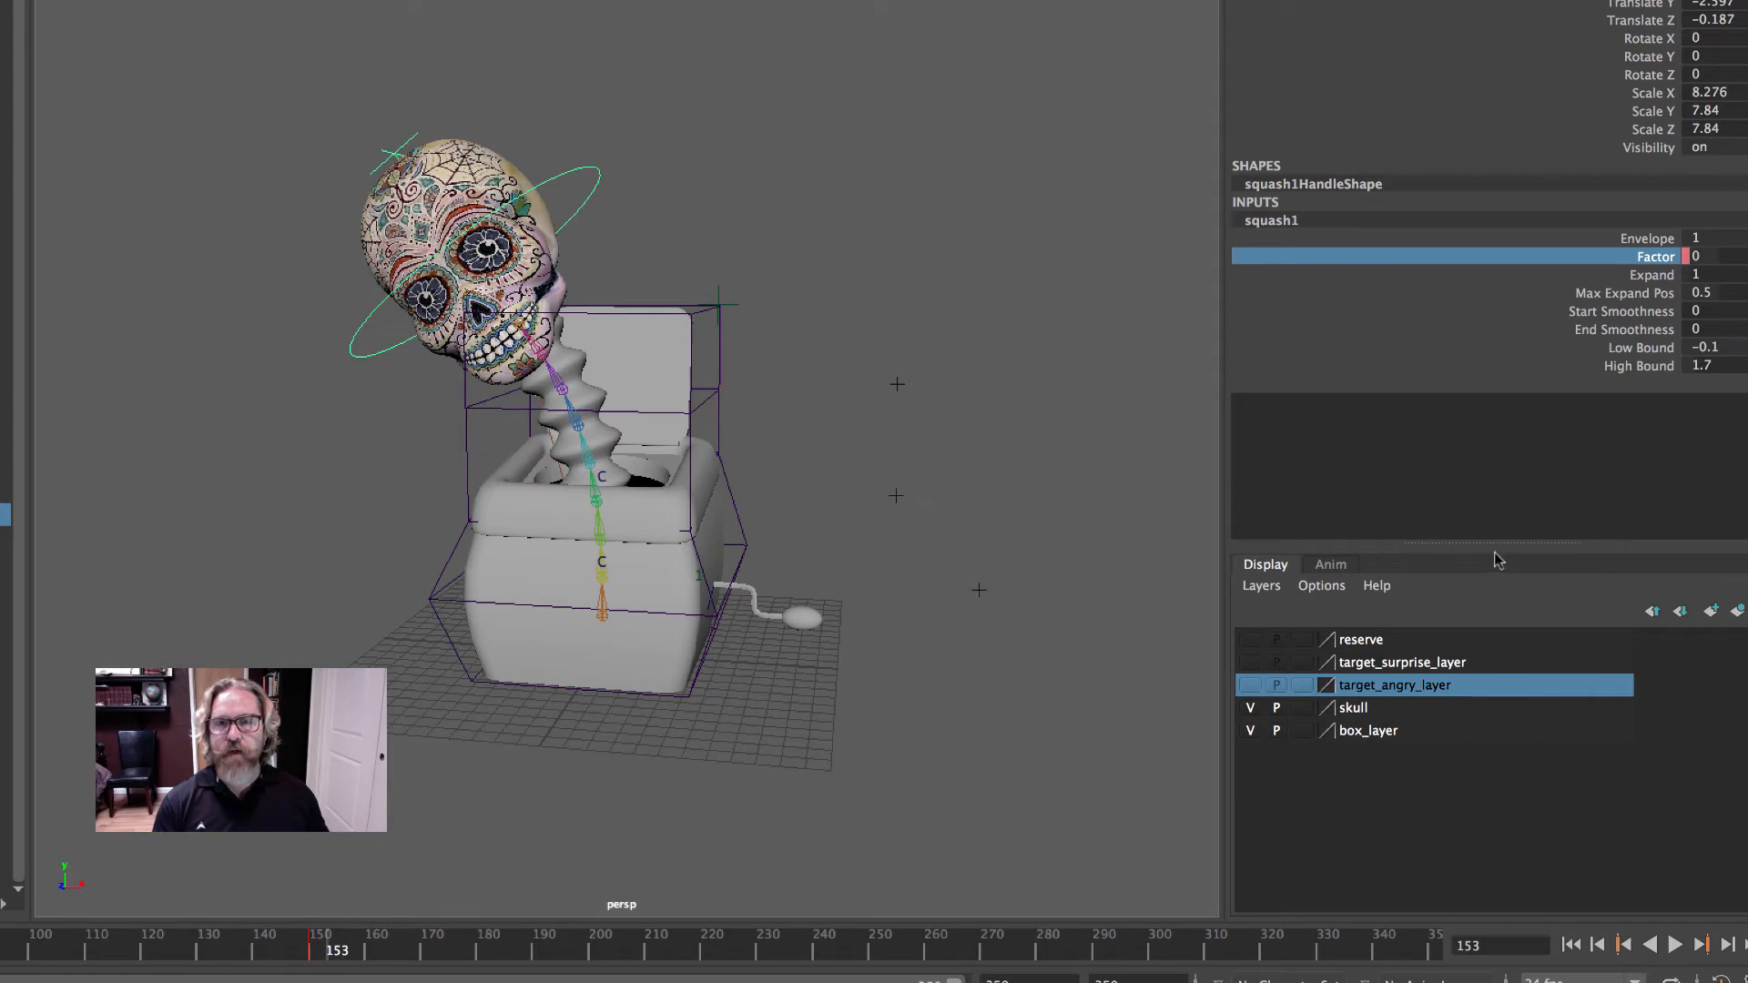
pyautogui.doubleClick(1696, 256)
pyautogui.write('.2')
pyautogui.press('Return')
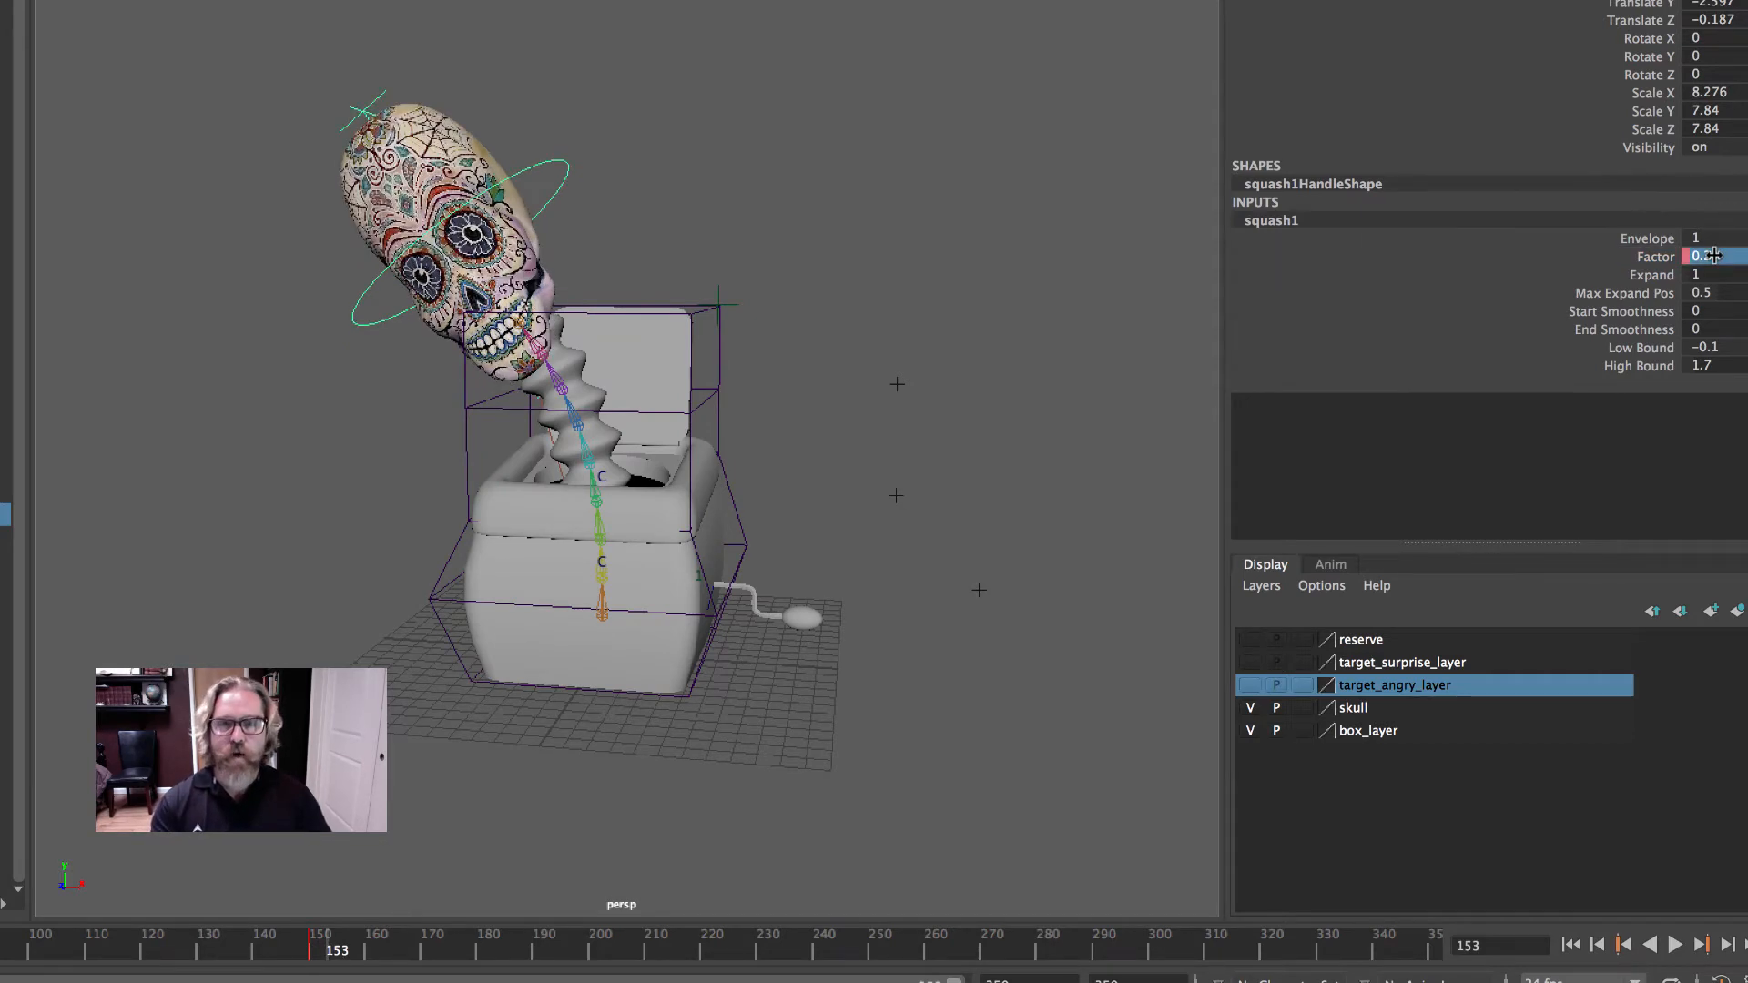
pyautogui.click(1655, 259)
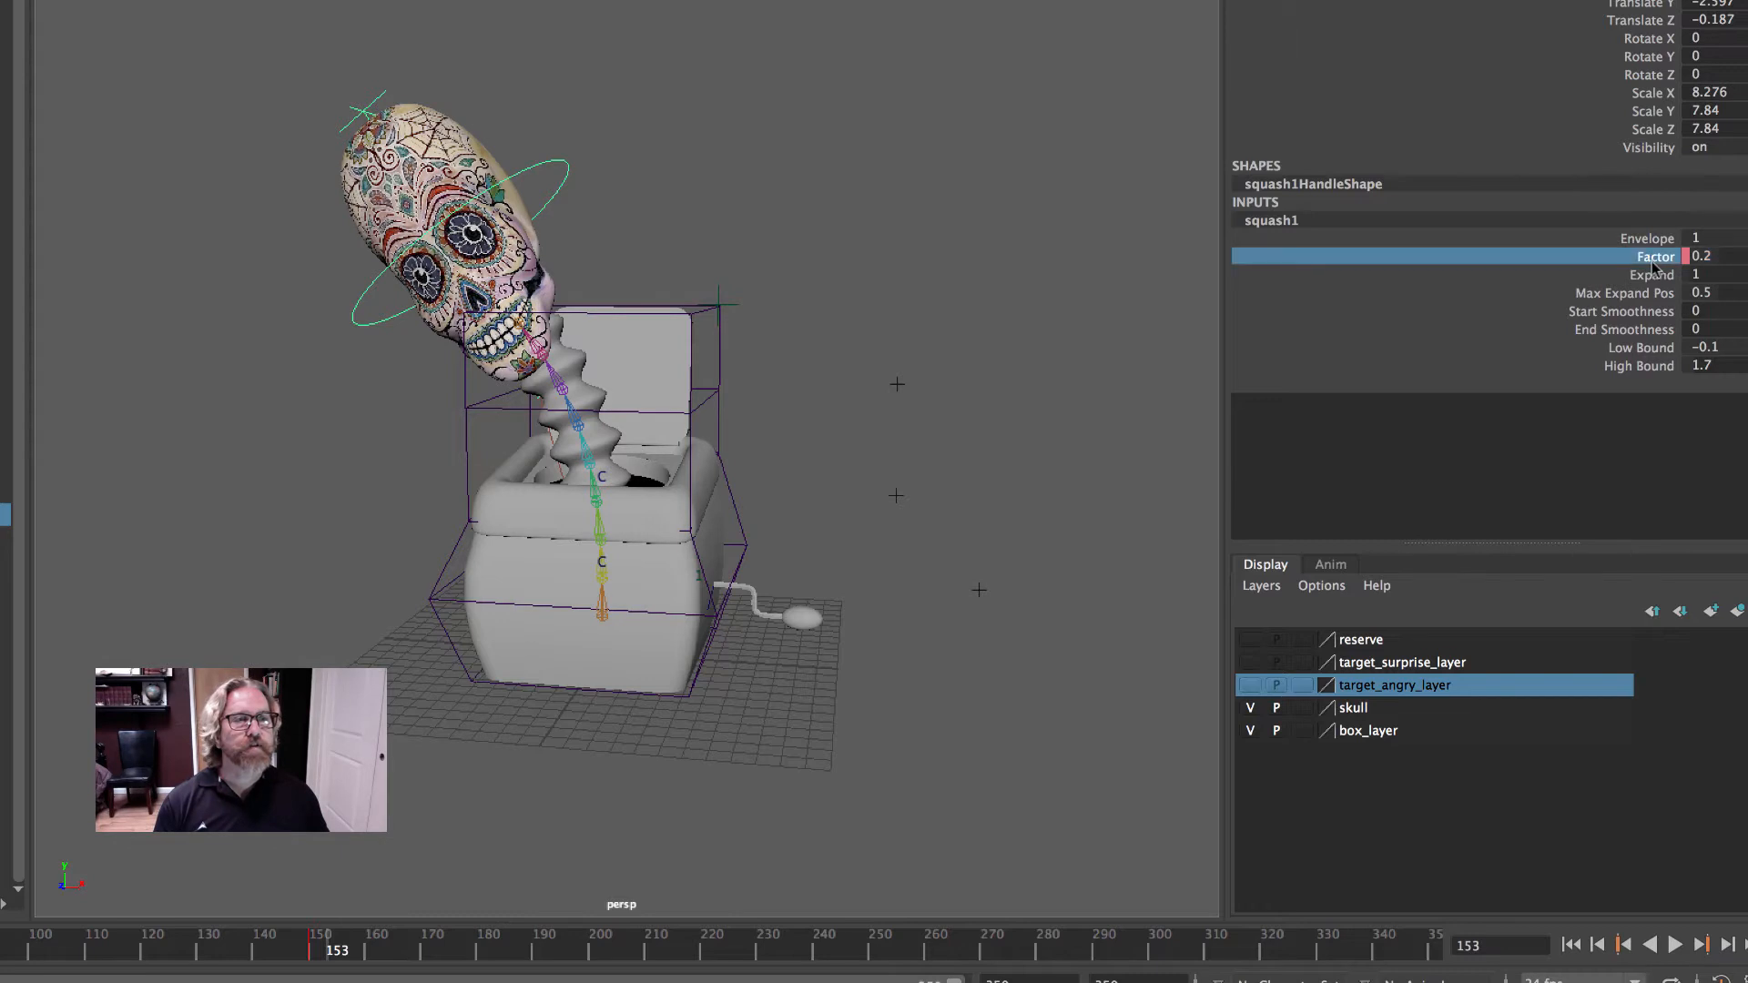
pyautogui.rightClick(1655, 264)
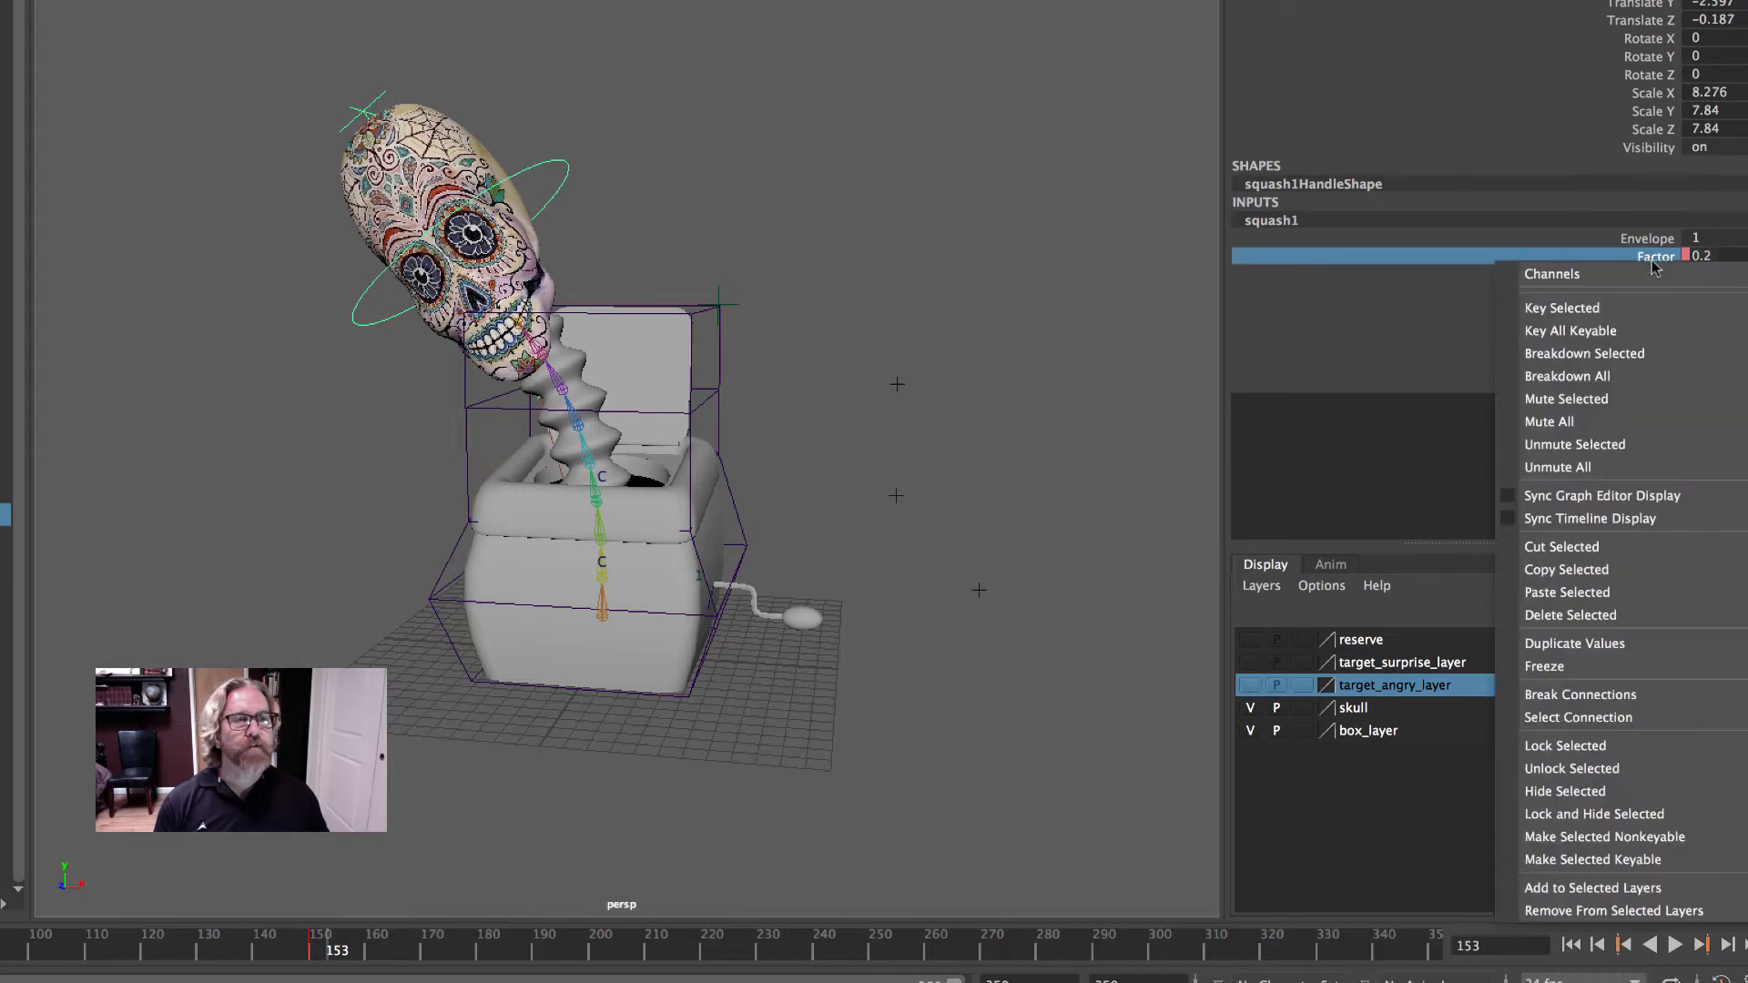
pyautogui.click(1648, 310)
# - Squash the skull at frame 156 with a squash1 Factor of -0.1, and key the Factor
pyautogui.hotkey('alt', 'v')
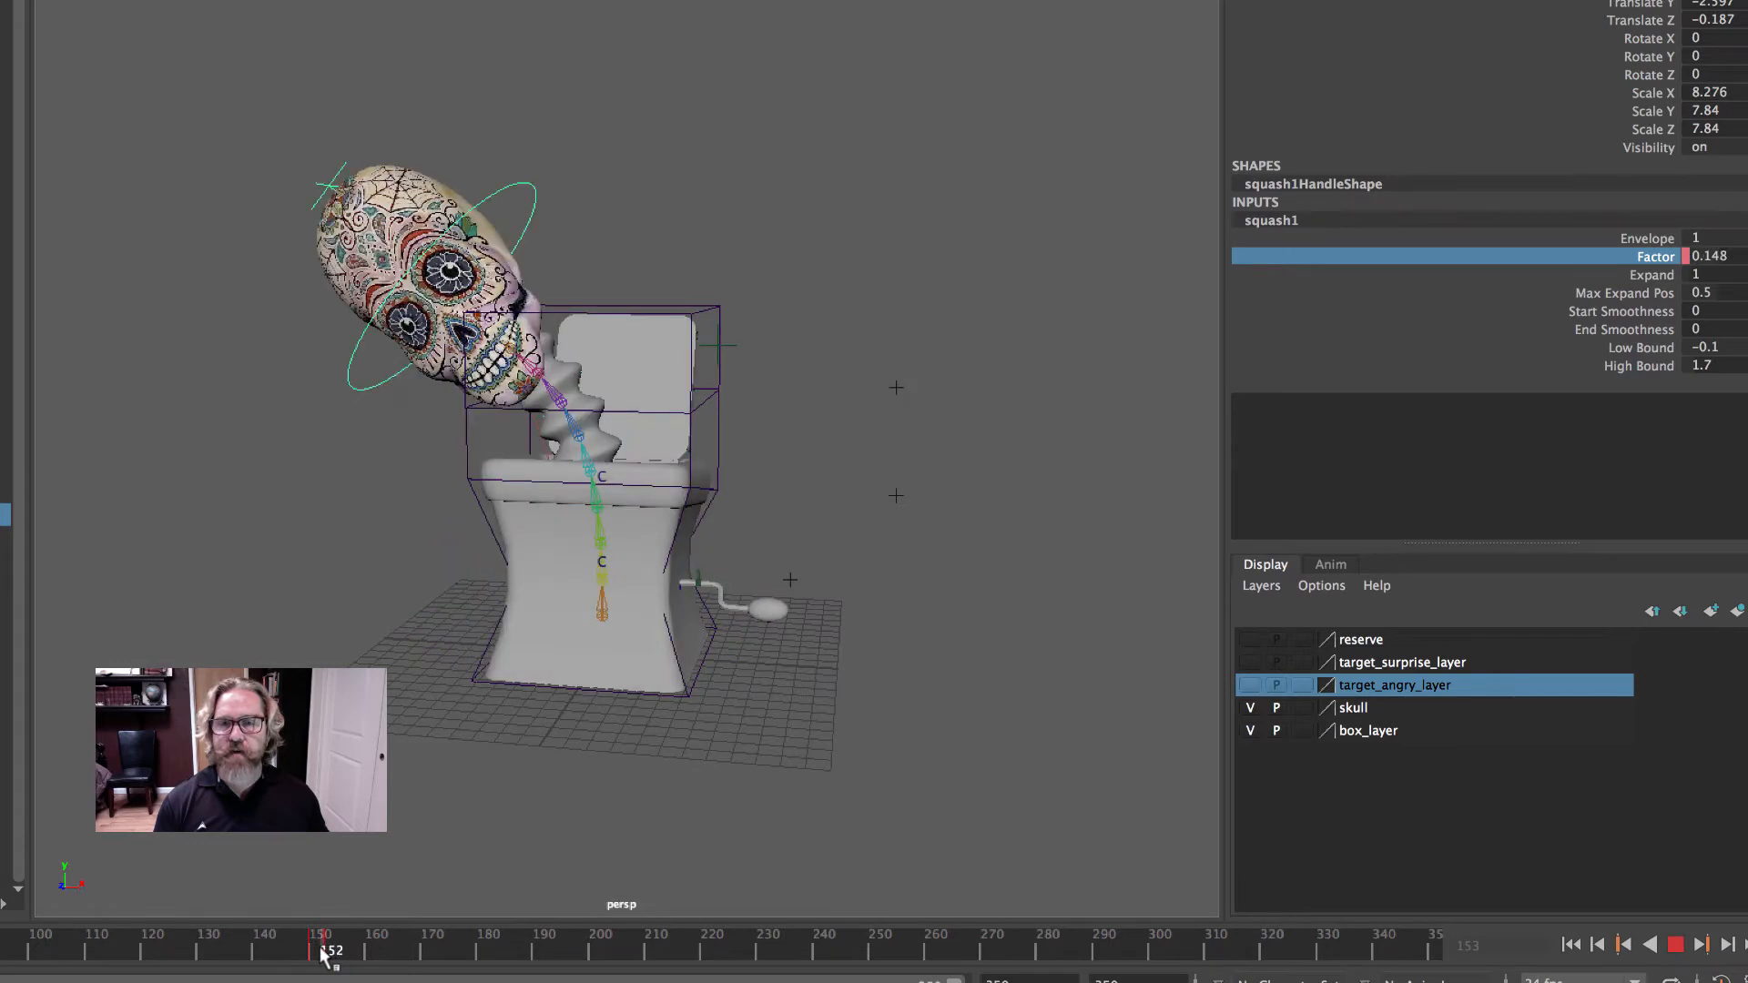
pyautogui.moveTo(325, 949); pyautogui.dragTo(347, 949)
pyautogui.click(1701, 257)
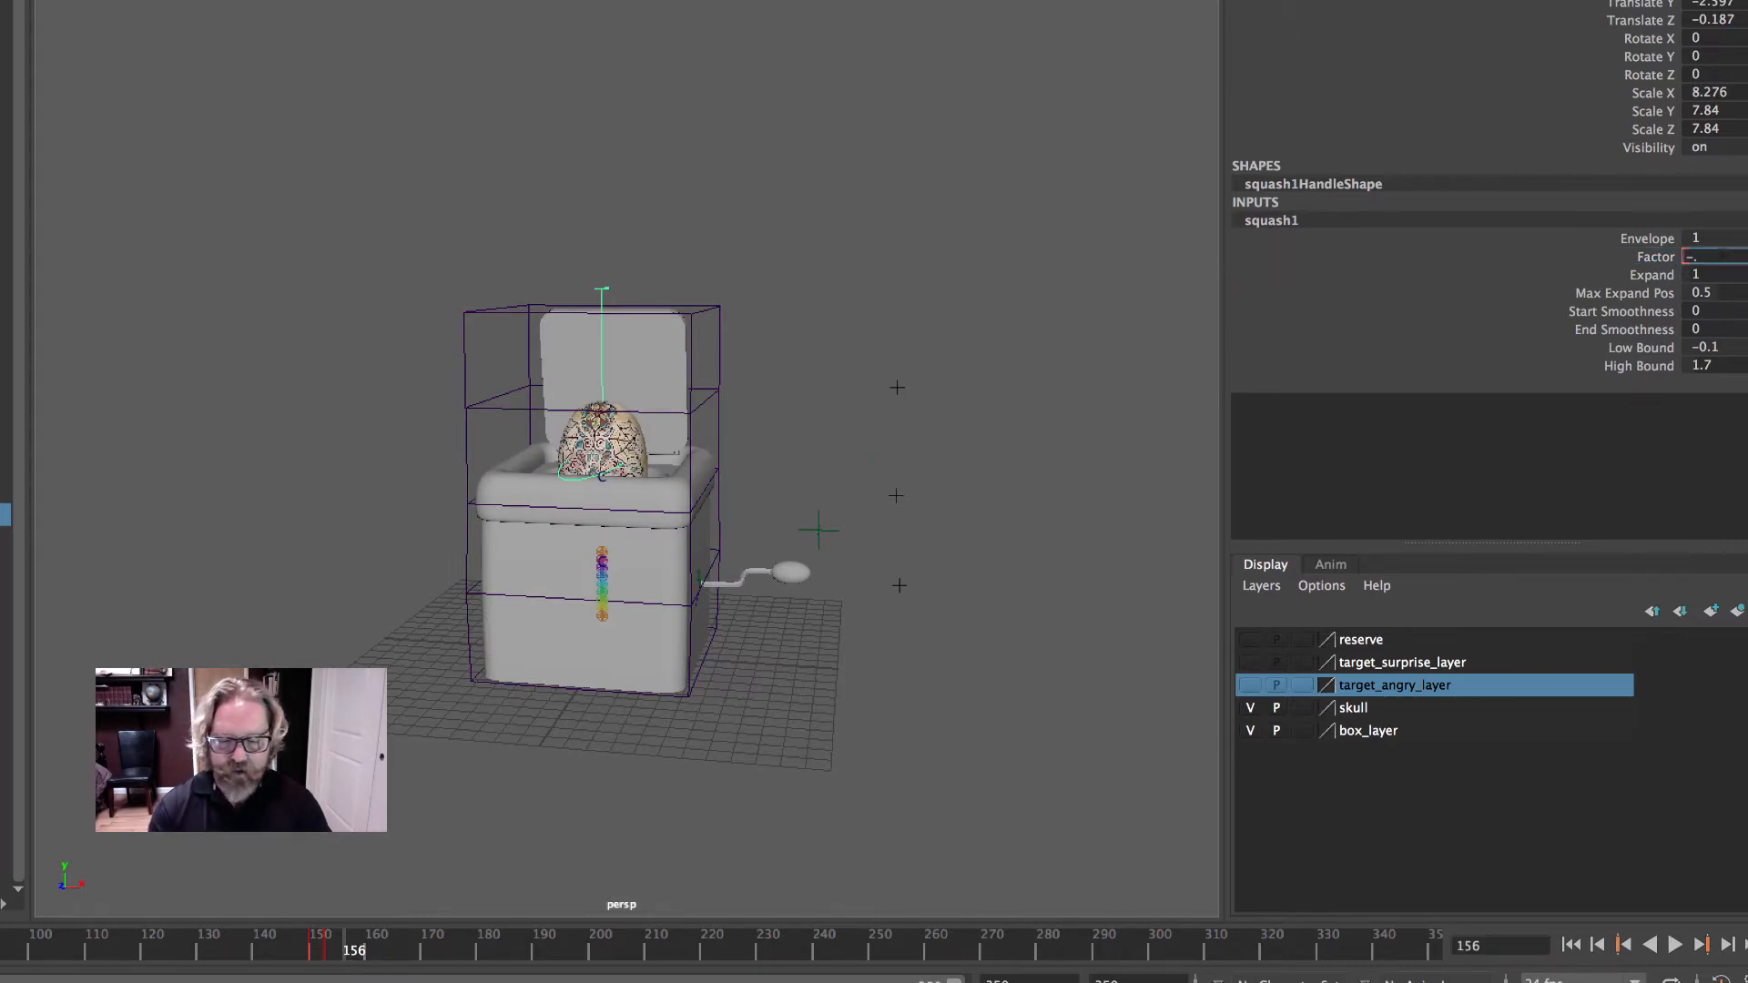
pyautogui.write('-0.1')
pyautogui.press('Return')
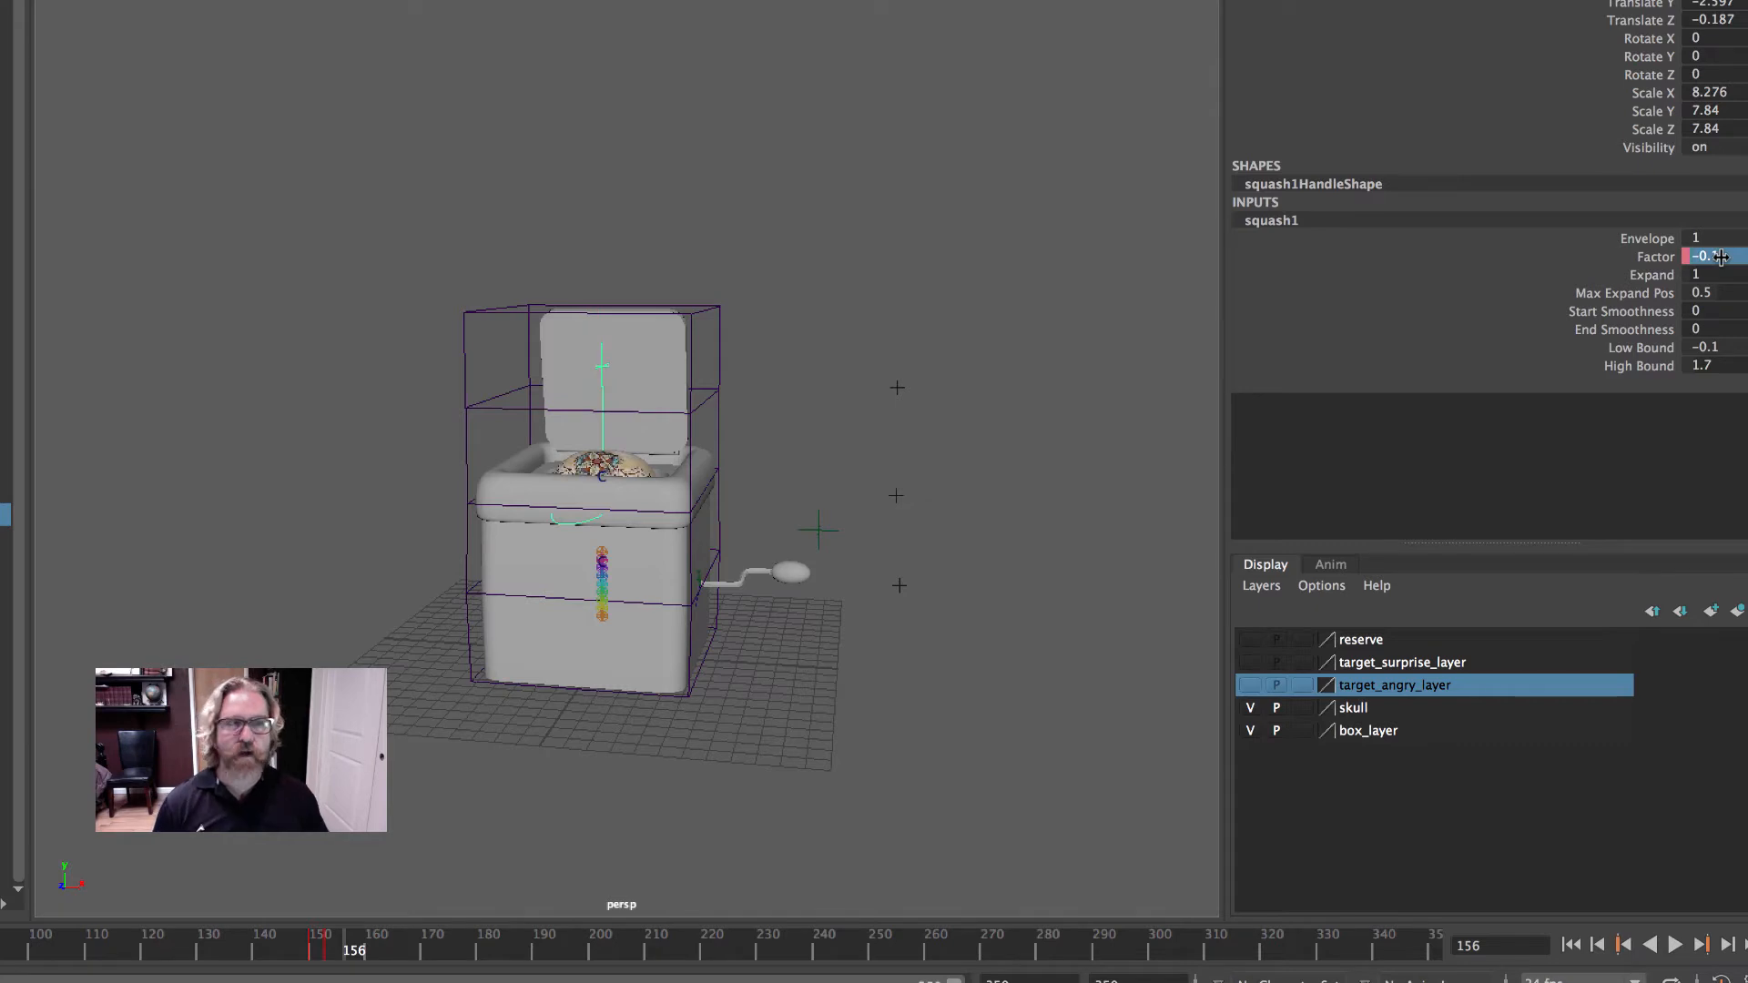
pyautogui.click(1662, 265)
pyautogui.rightClick(1659, 264)
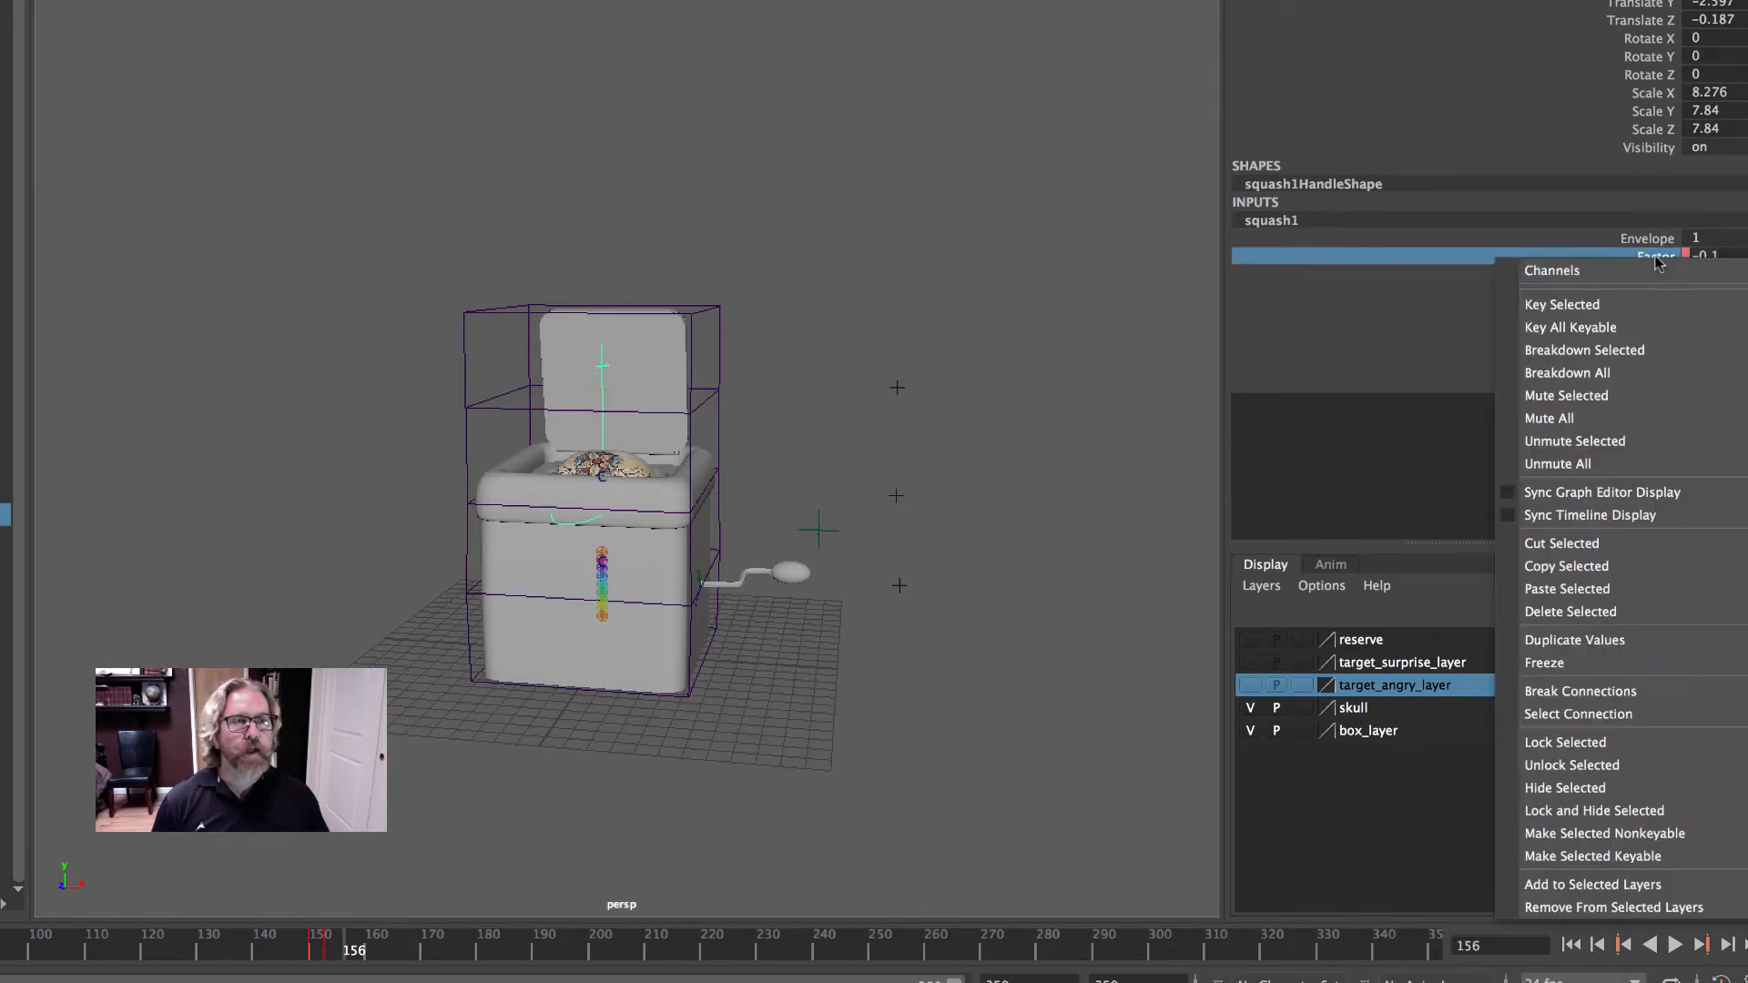
pyautogui.click(1648, 305)
# - Set the squash1 Factor to 0.15 at frame 159 and key it for the second stretch
pyautogui.hotkey('alt', 'v')
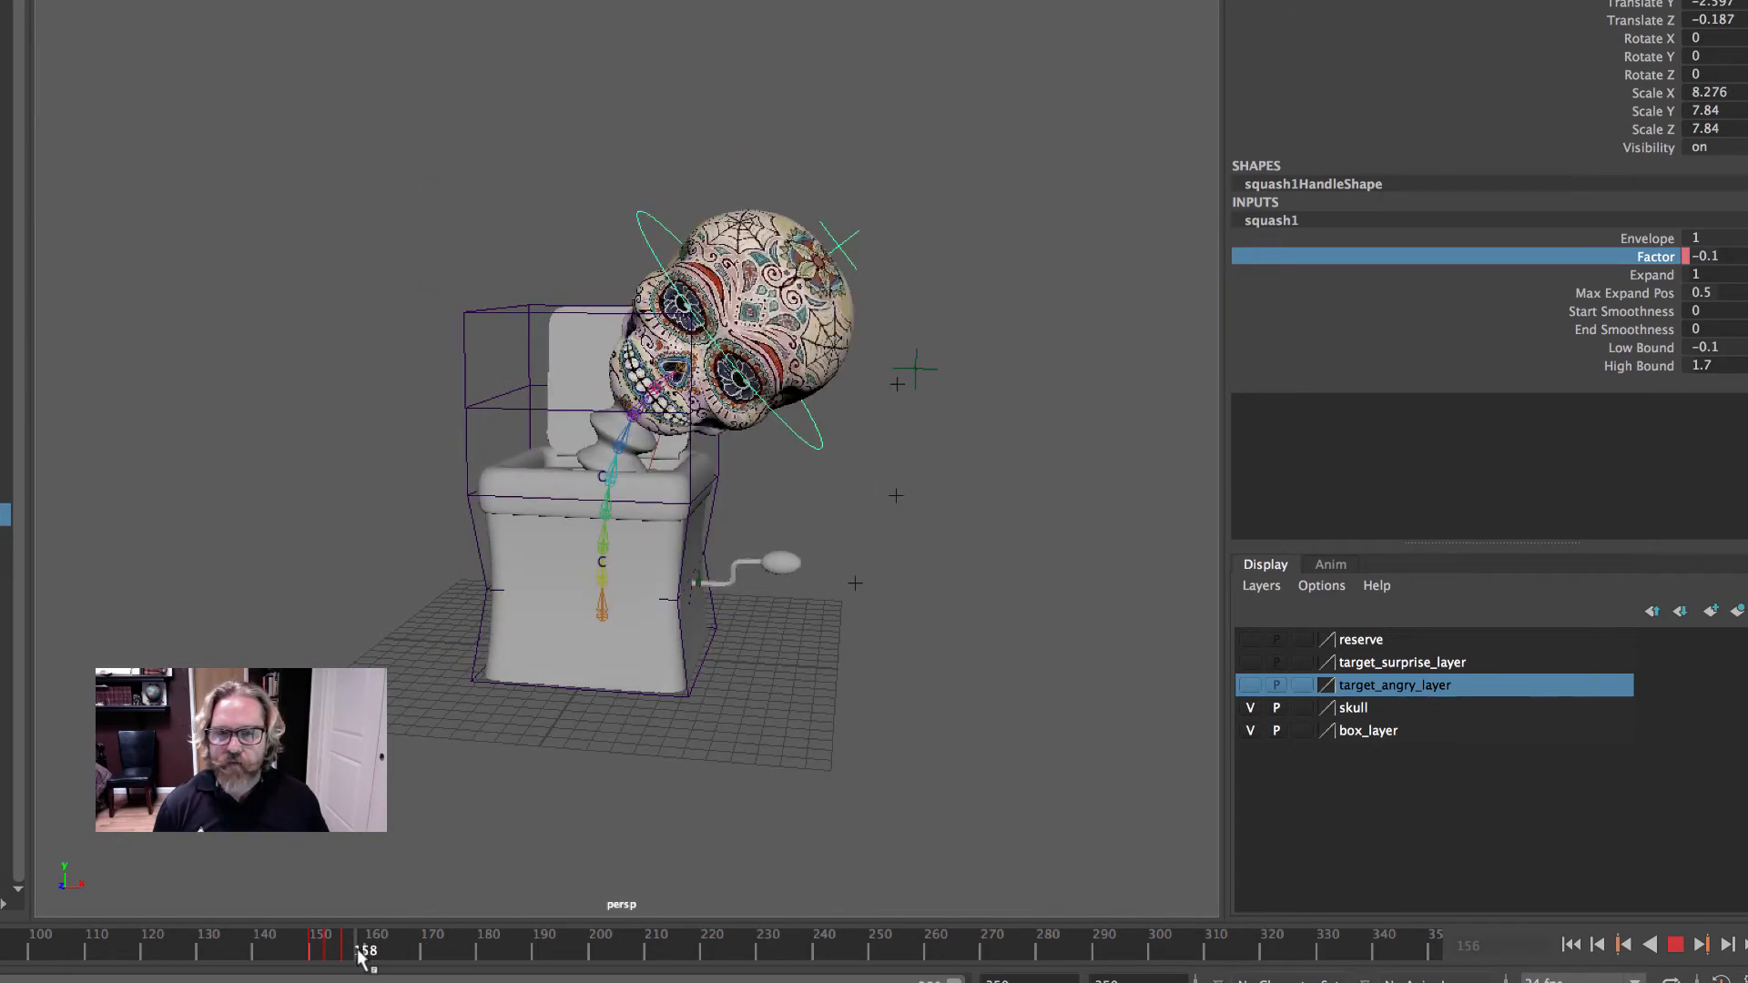
pyautogui.moveTo(362, 949); pyautogui.dragTo(361, 949)
pyautogui.click(1704, 257)
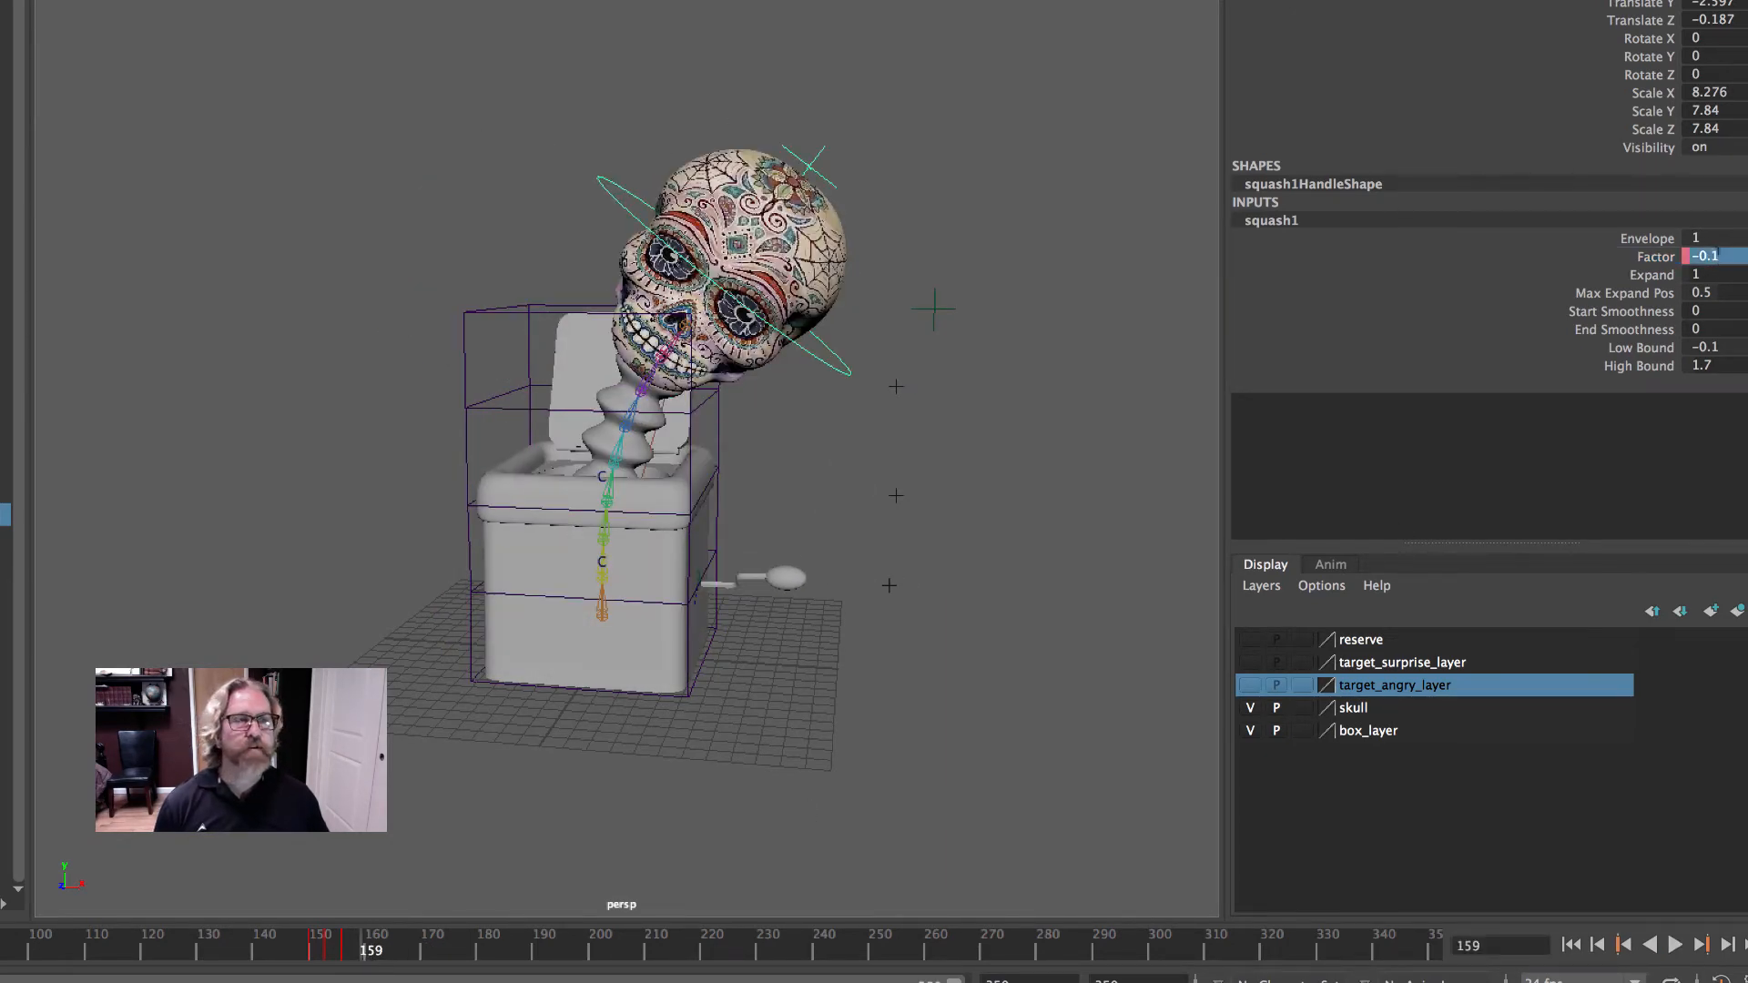
pyautogui.write('.')
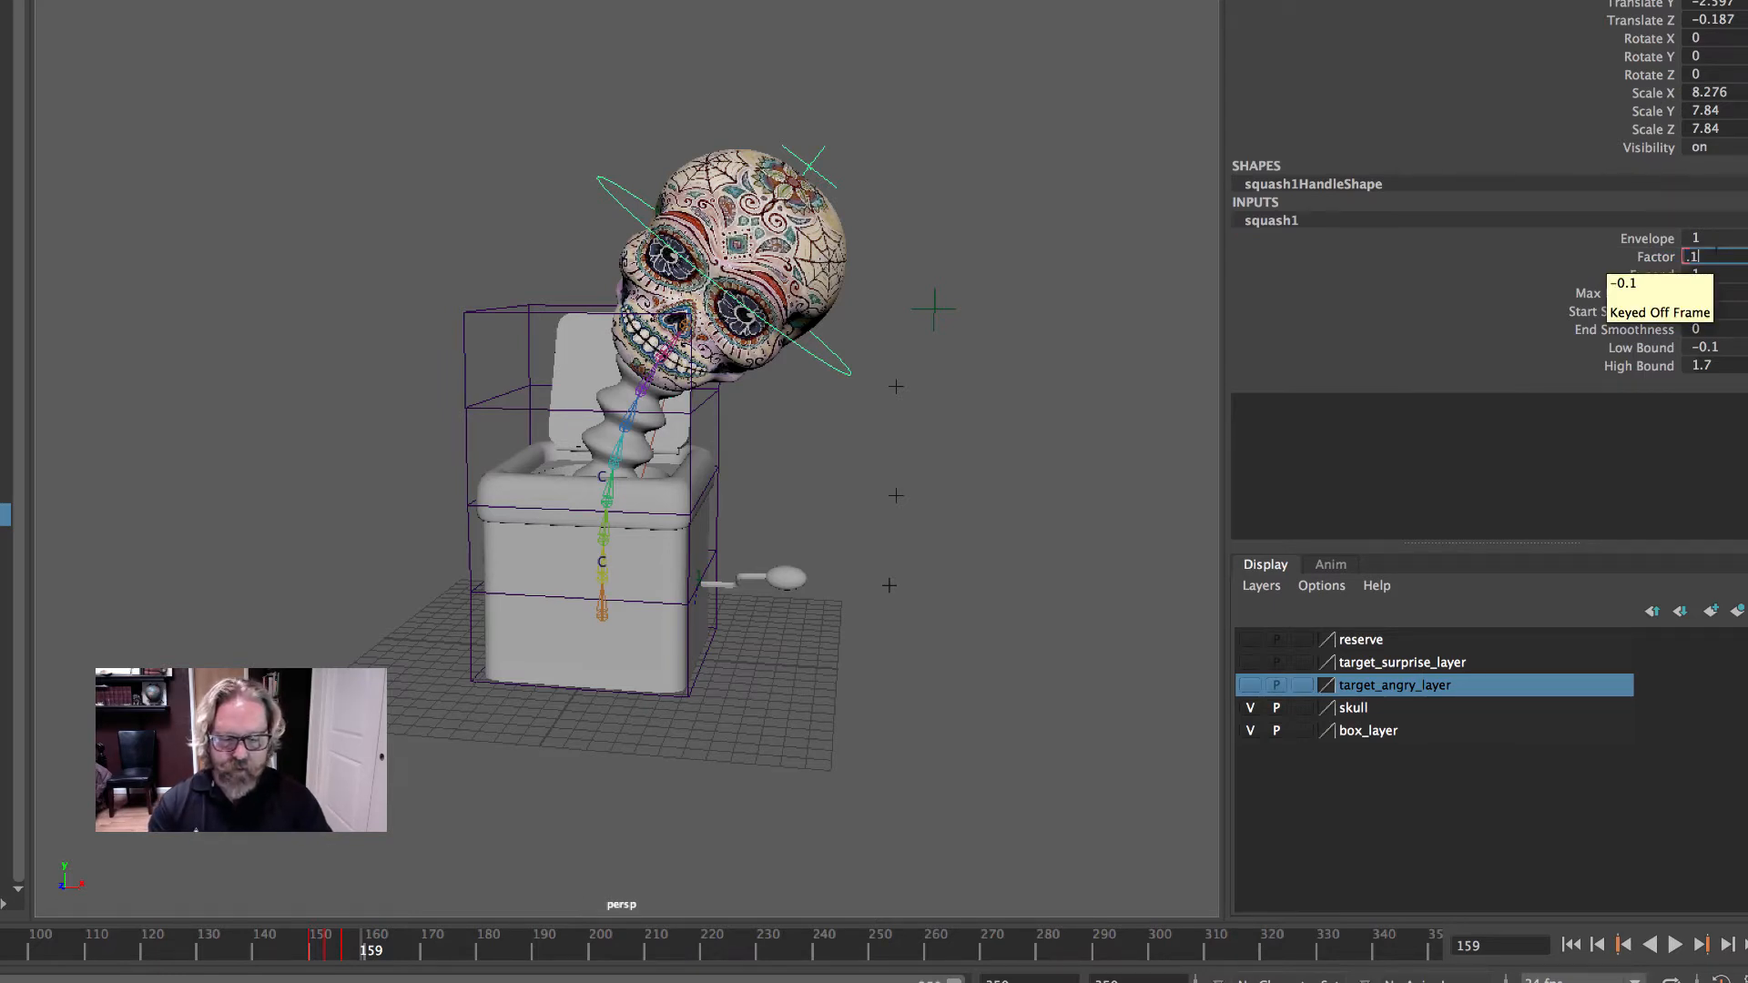
pyautogui.write('15')
pyautogui.press('Return')
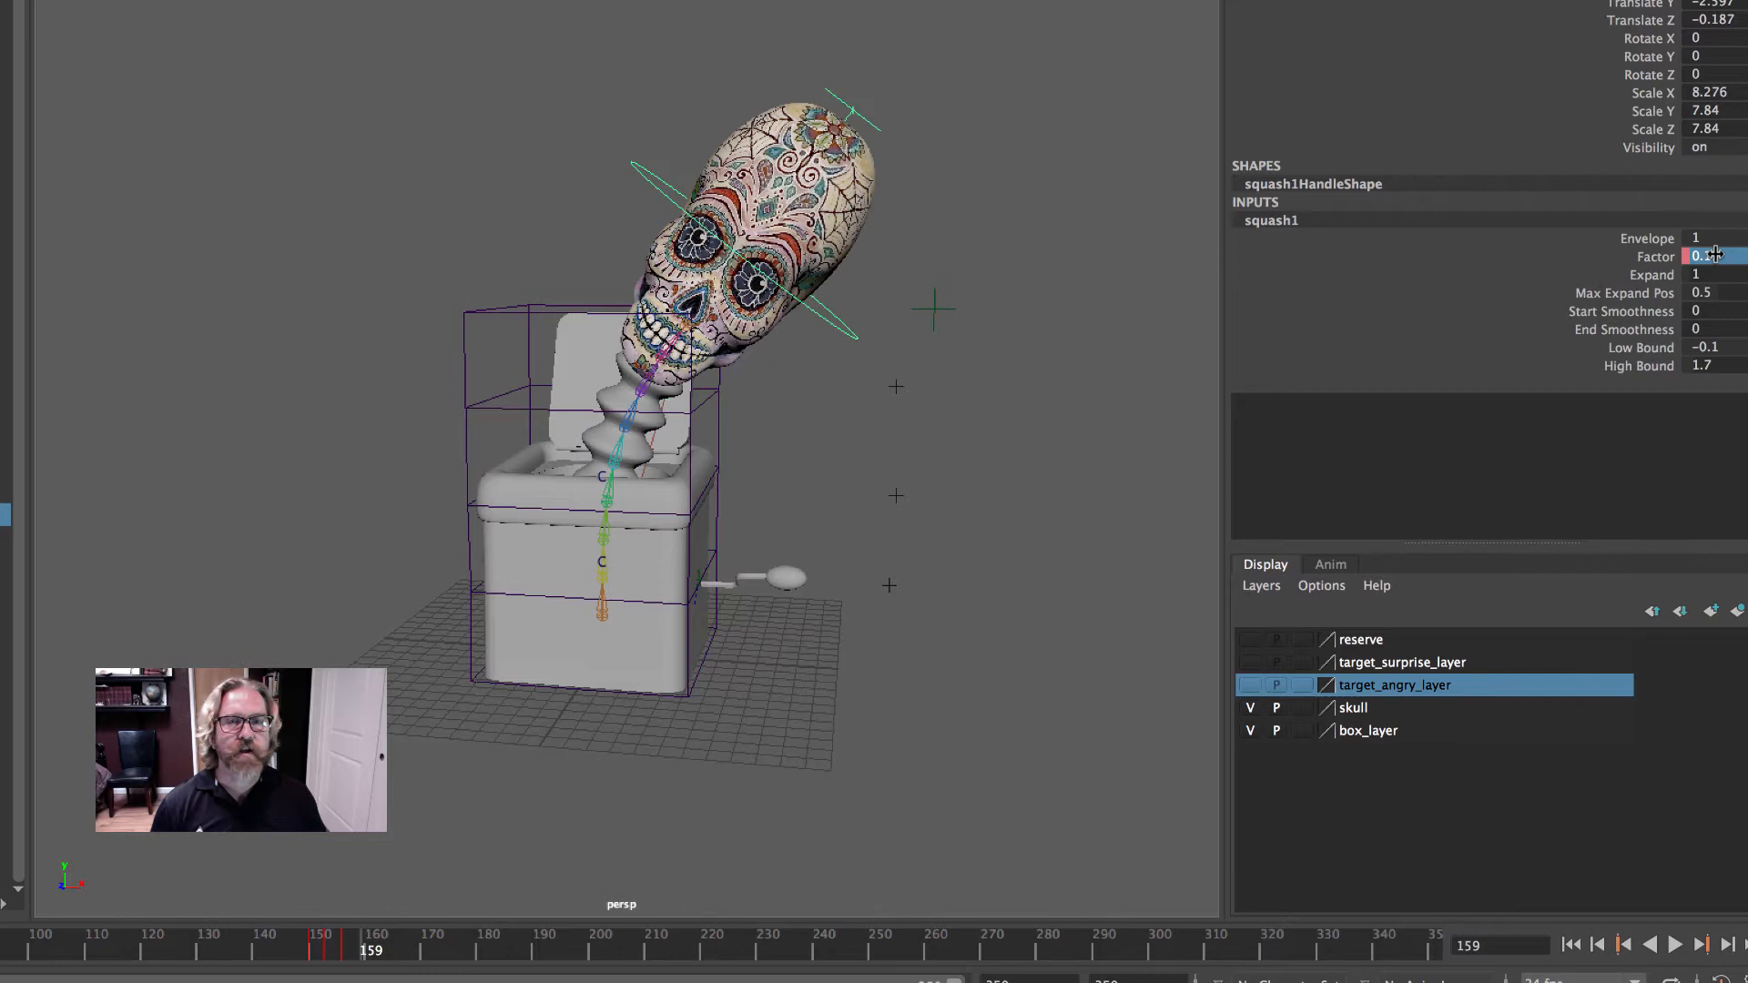
pyautogui.click(1657, 257)
pyautogui.rightClick(1659, 259)
pyautogui.click(1625, 304)
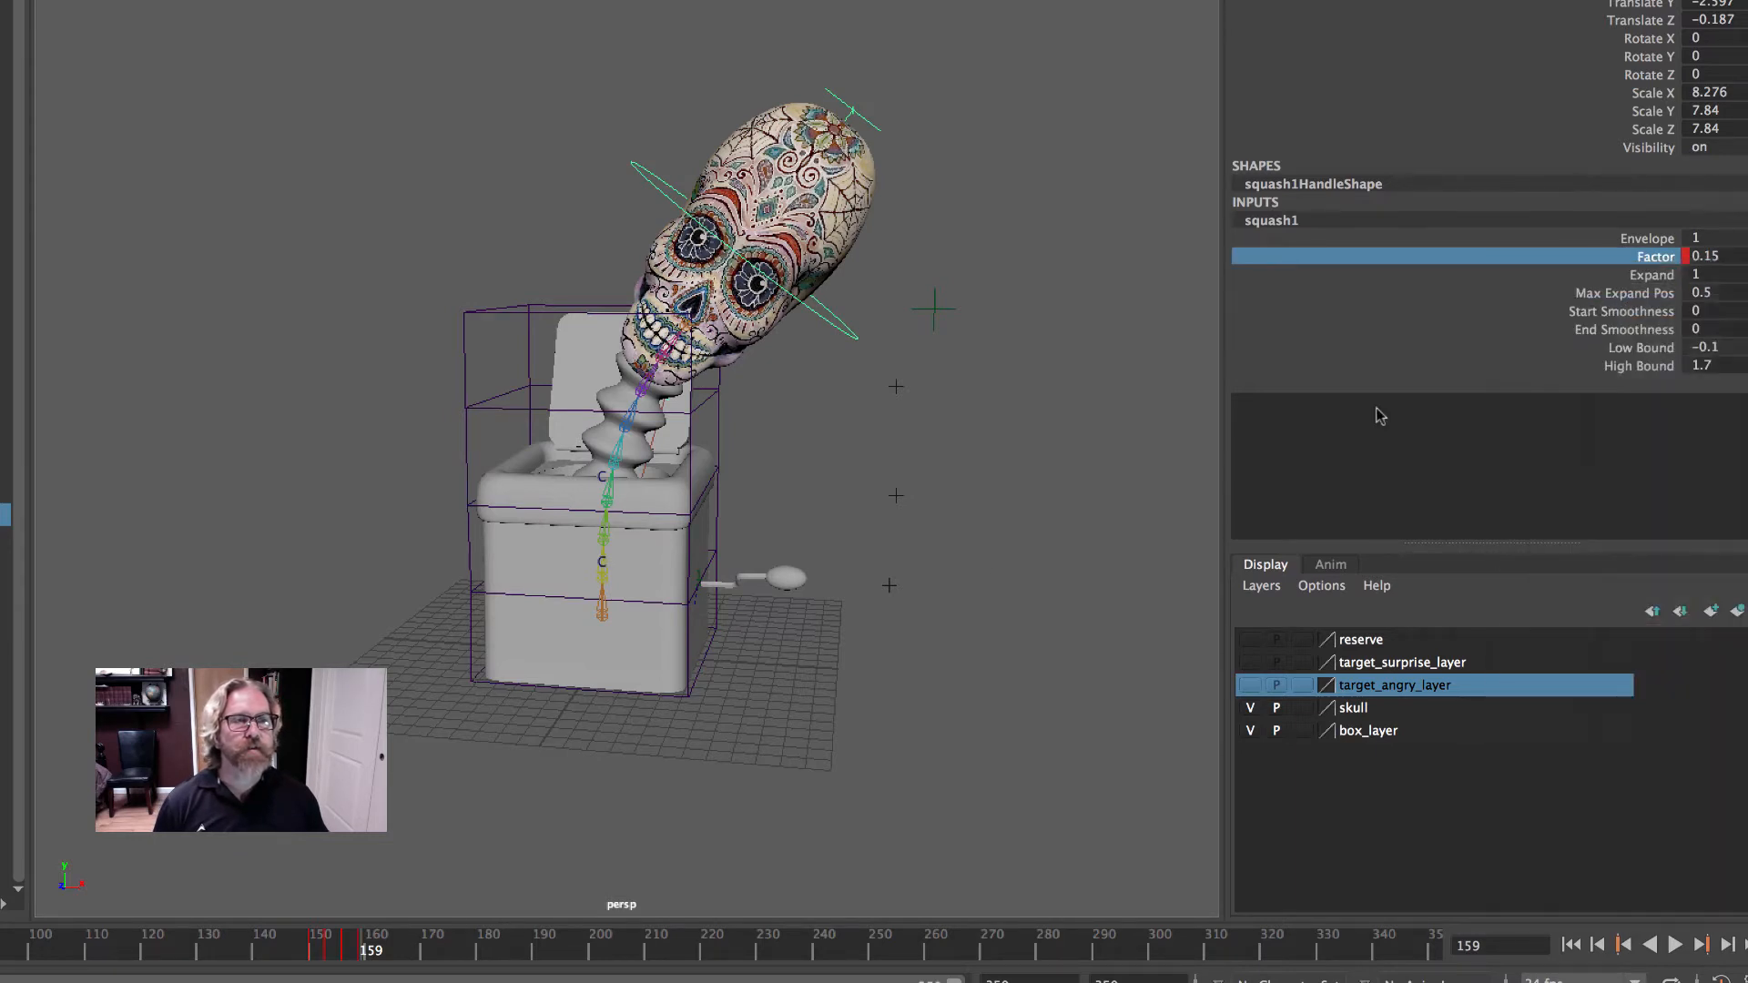
# - Set the squash1 Factor to -0.1 at frame 163 and key it for the second squash
pyautogui.moveTo(373, 959); pyautogui.dragTo(393, 955)
pyautogui.doubleClick(1741, 258)
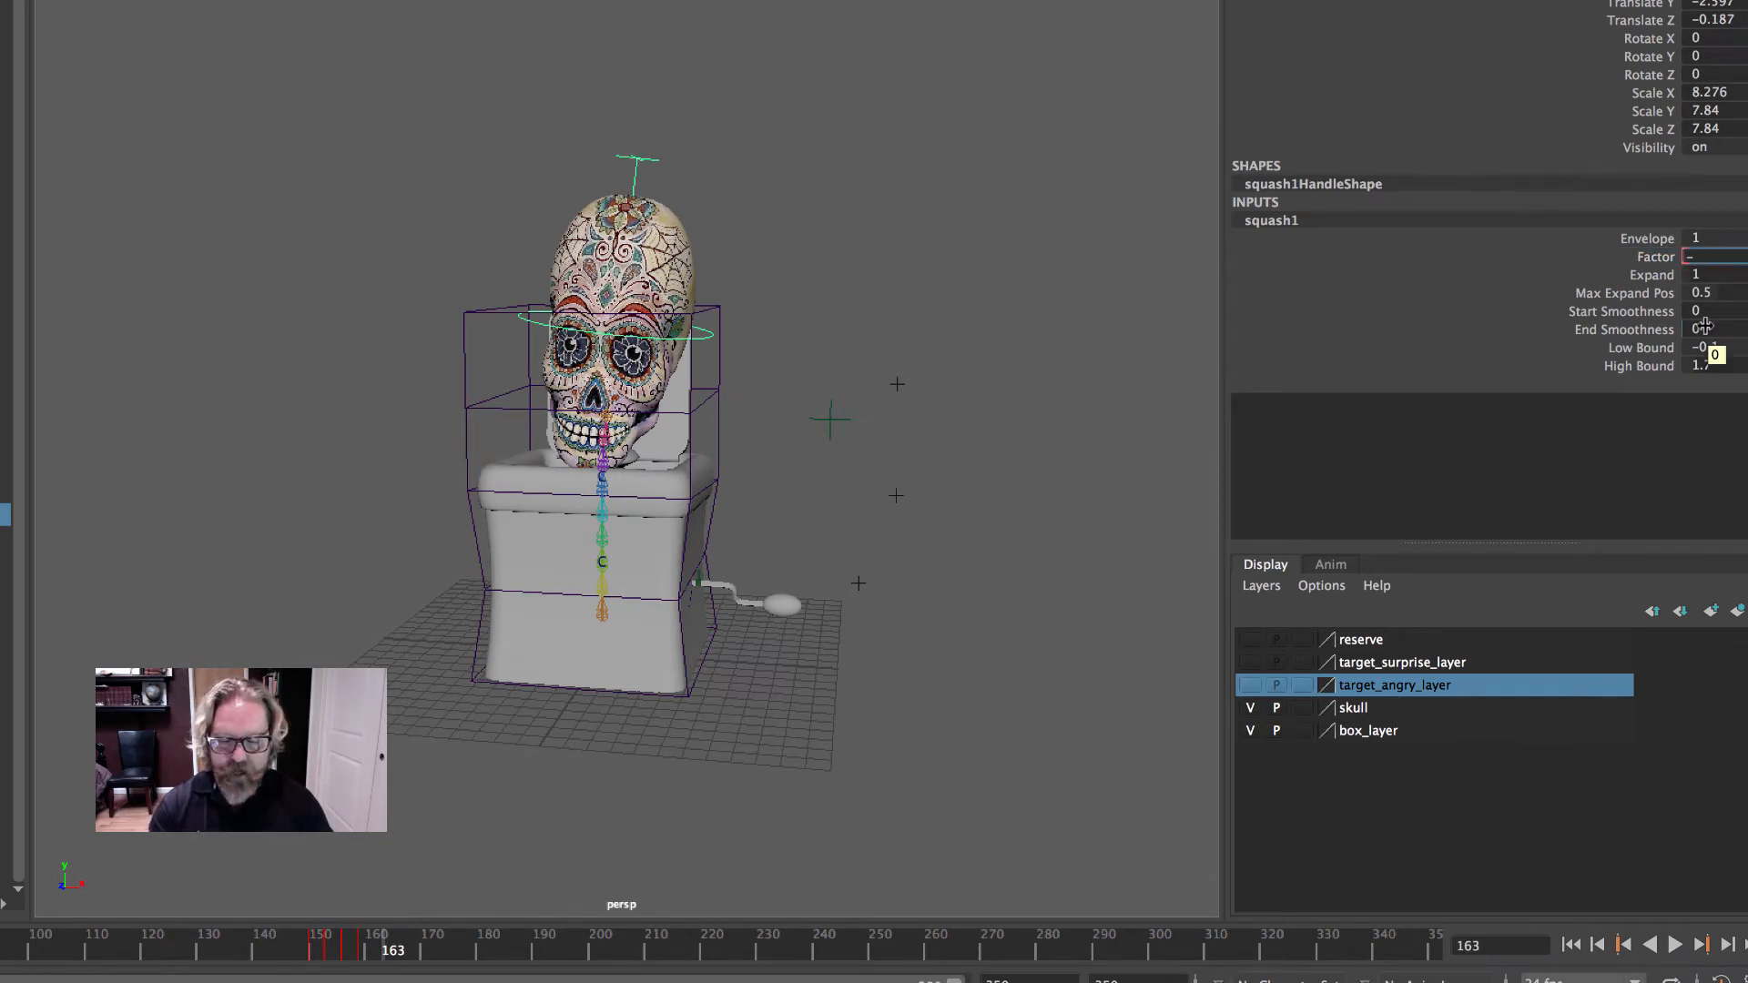
pyautogui.write('-0.1')
pyautogui.press('Return')
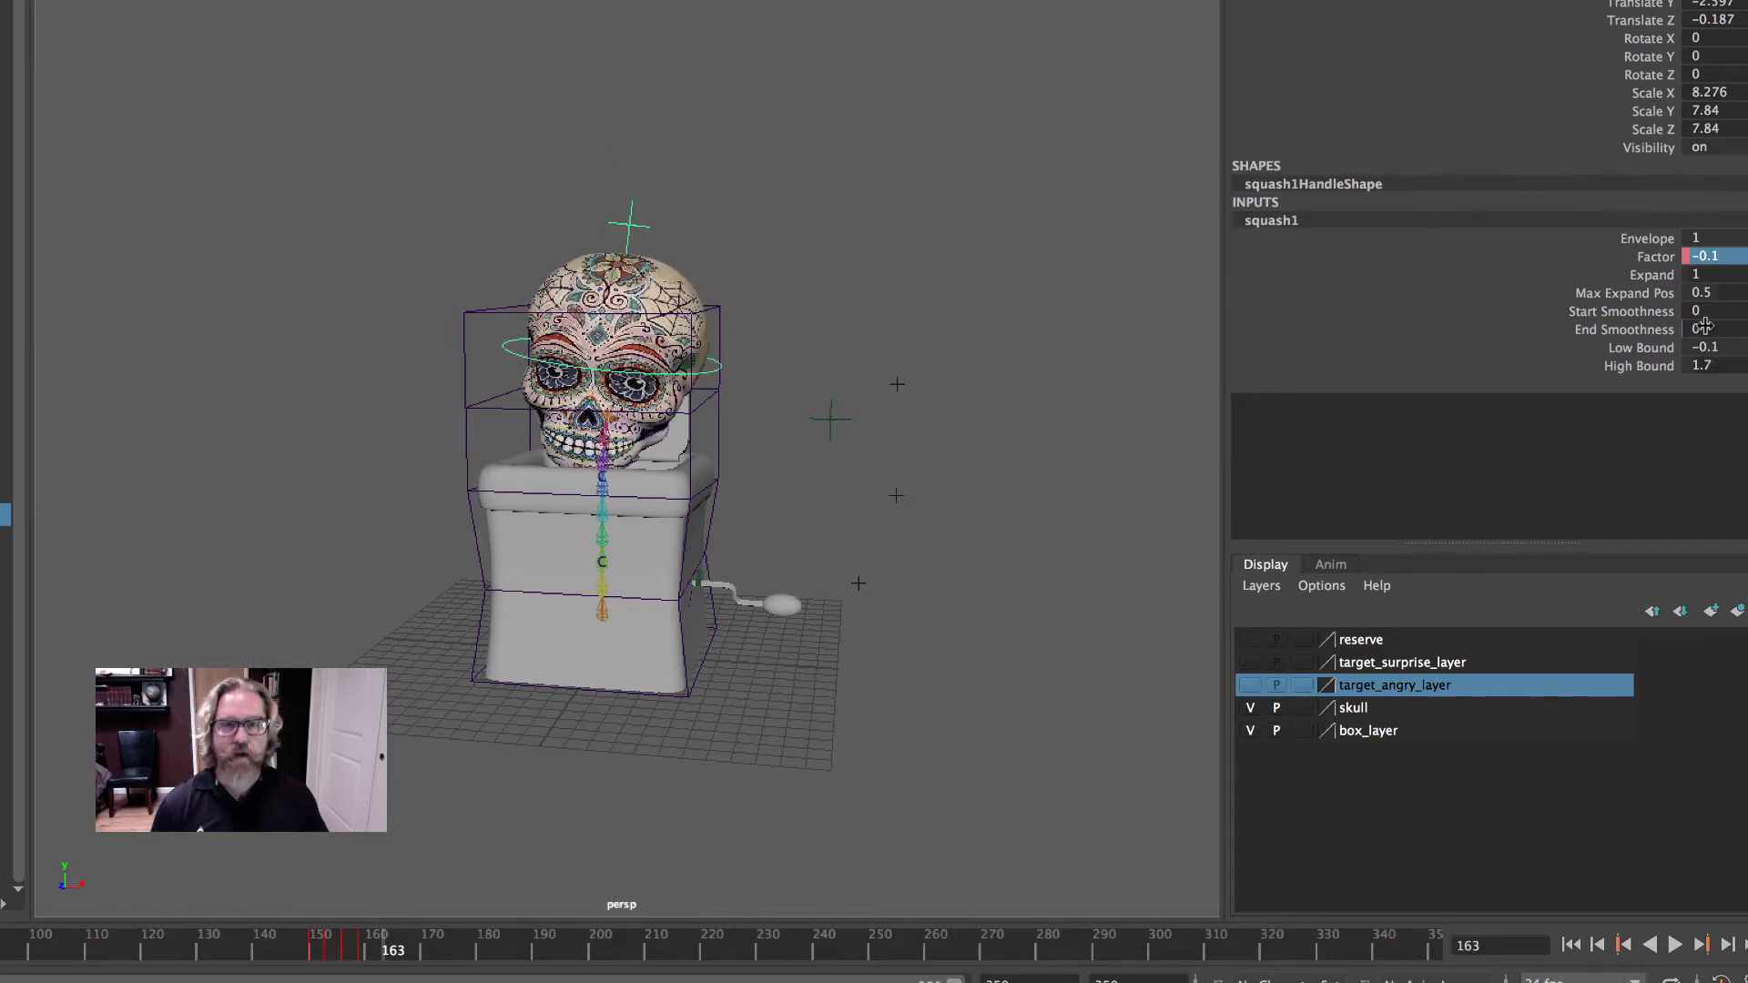
pyautogui.click(1663, 259)
pyautogui.rightClick(1663, 259)
pyautogui.click(1652, 310)
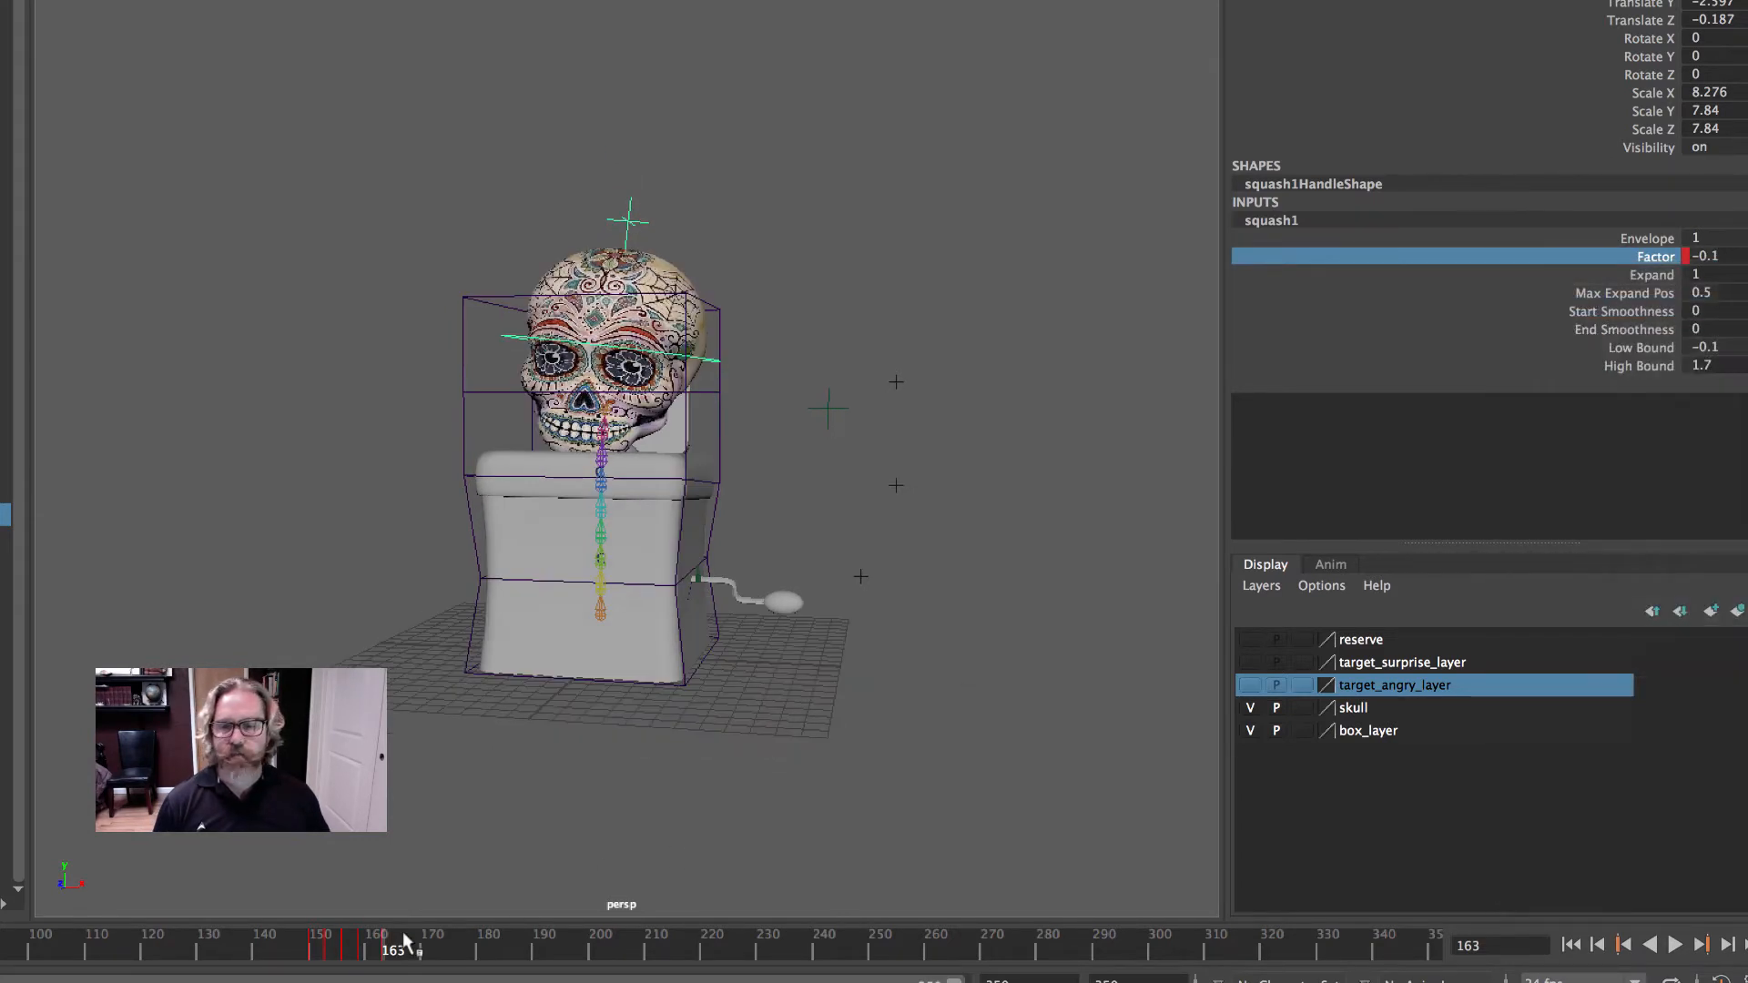
# - Give the skull a slight stretch at frame 166 with a keyed squash1 Factor of 0.05
pyautogui.moveTo(389, 944); pyautogui.dragTo(408, 950)
pyautogui.click(1703, 256)
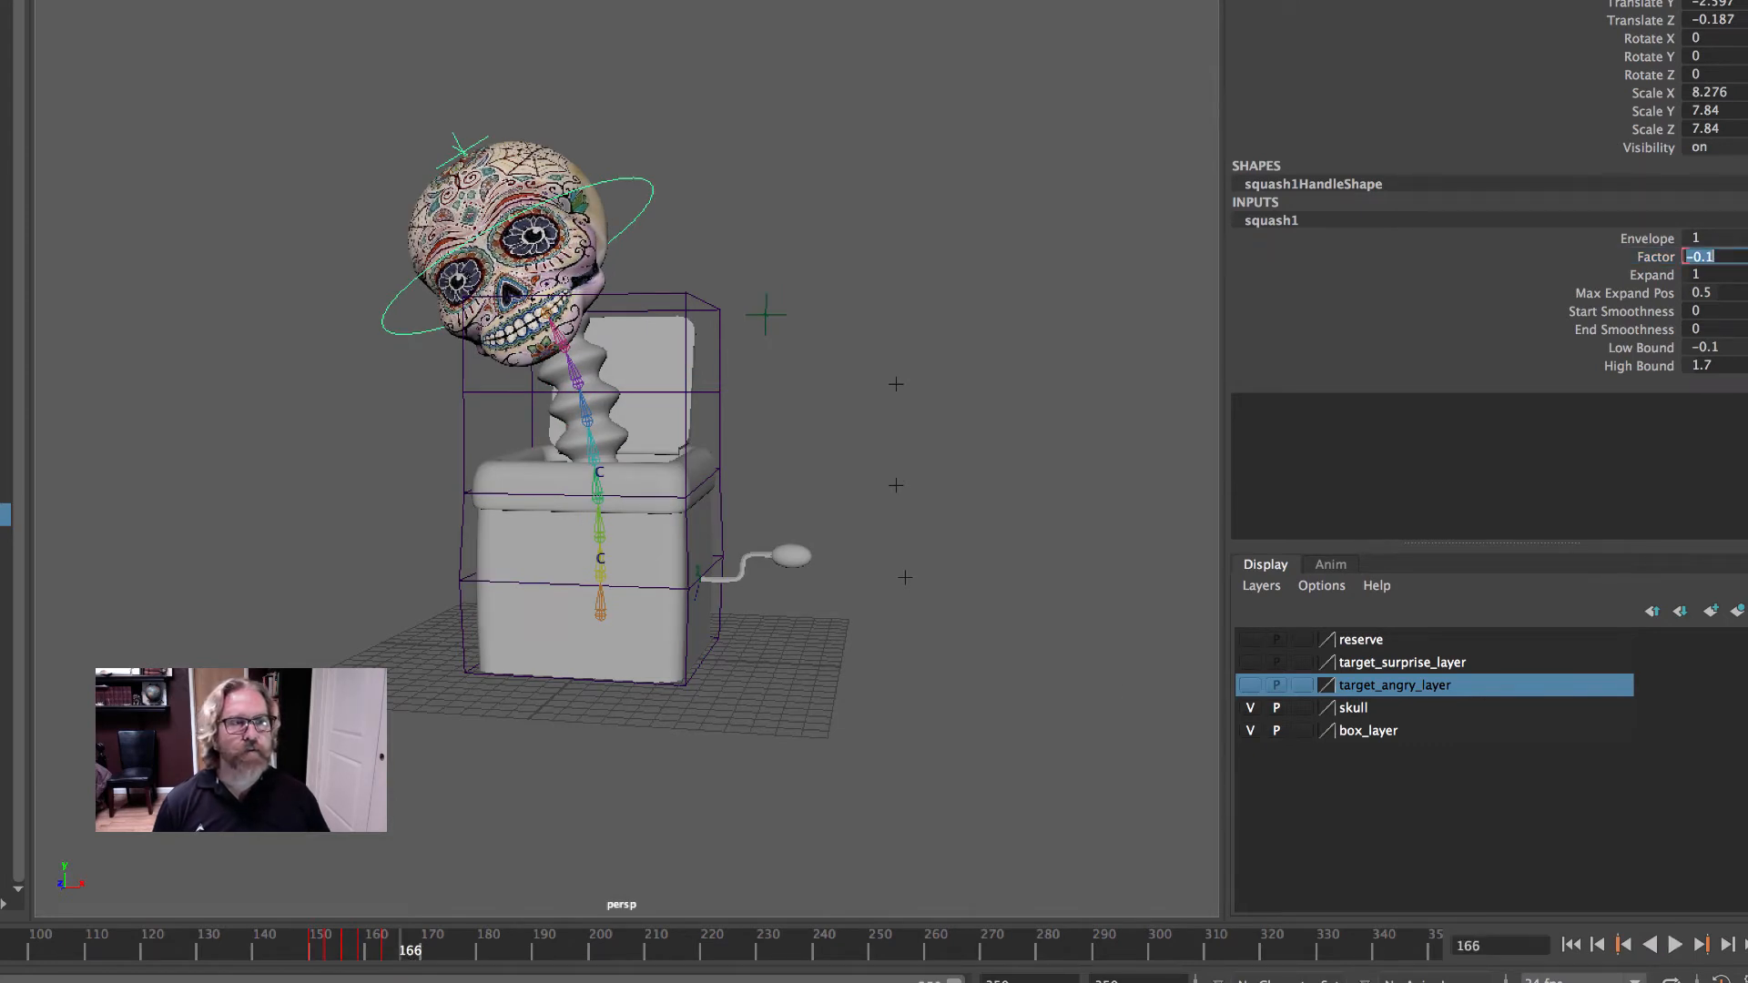
pyautogui.write('.05')
pyautogui.press('Return')
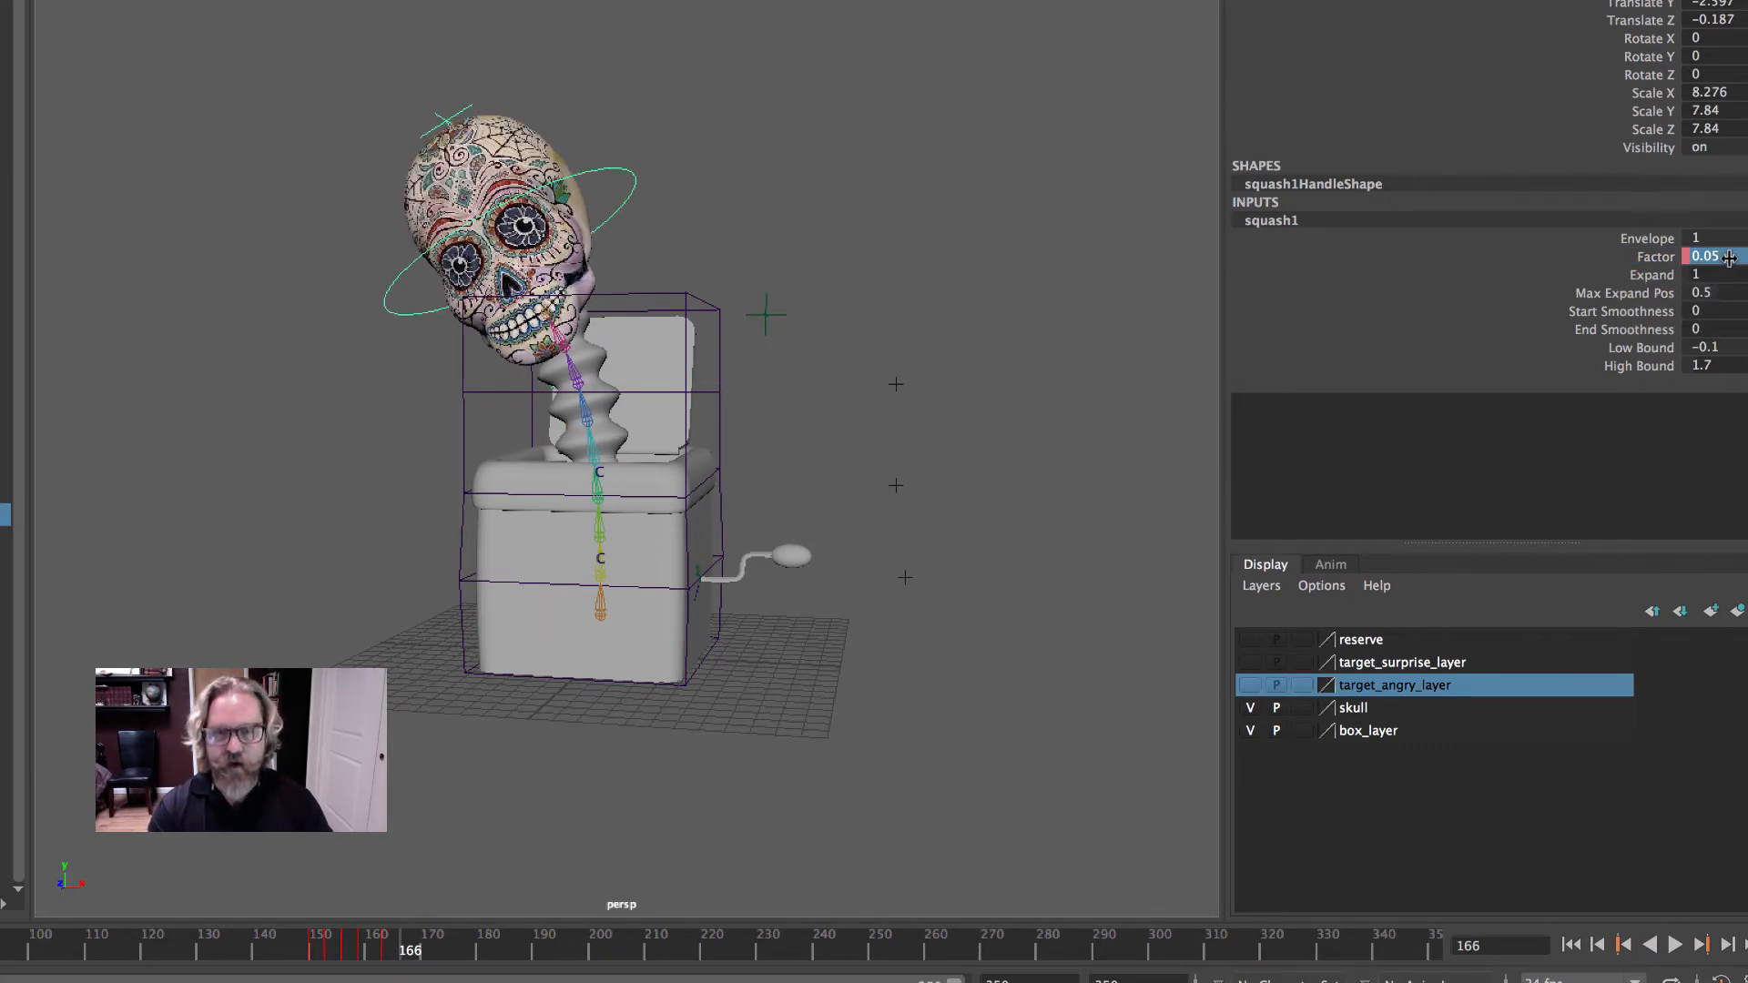
pyautogui.click(1659, 259)
pyautogui.rightClick(1659, 259)
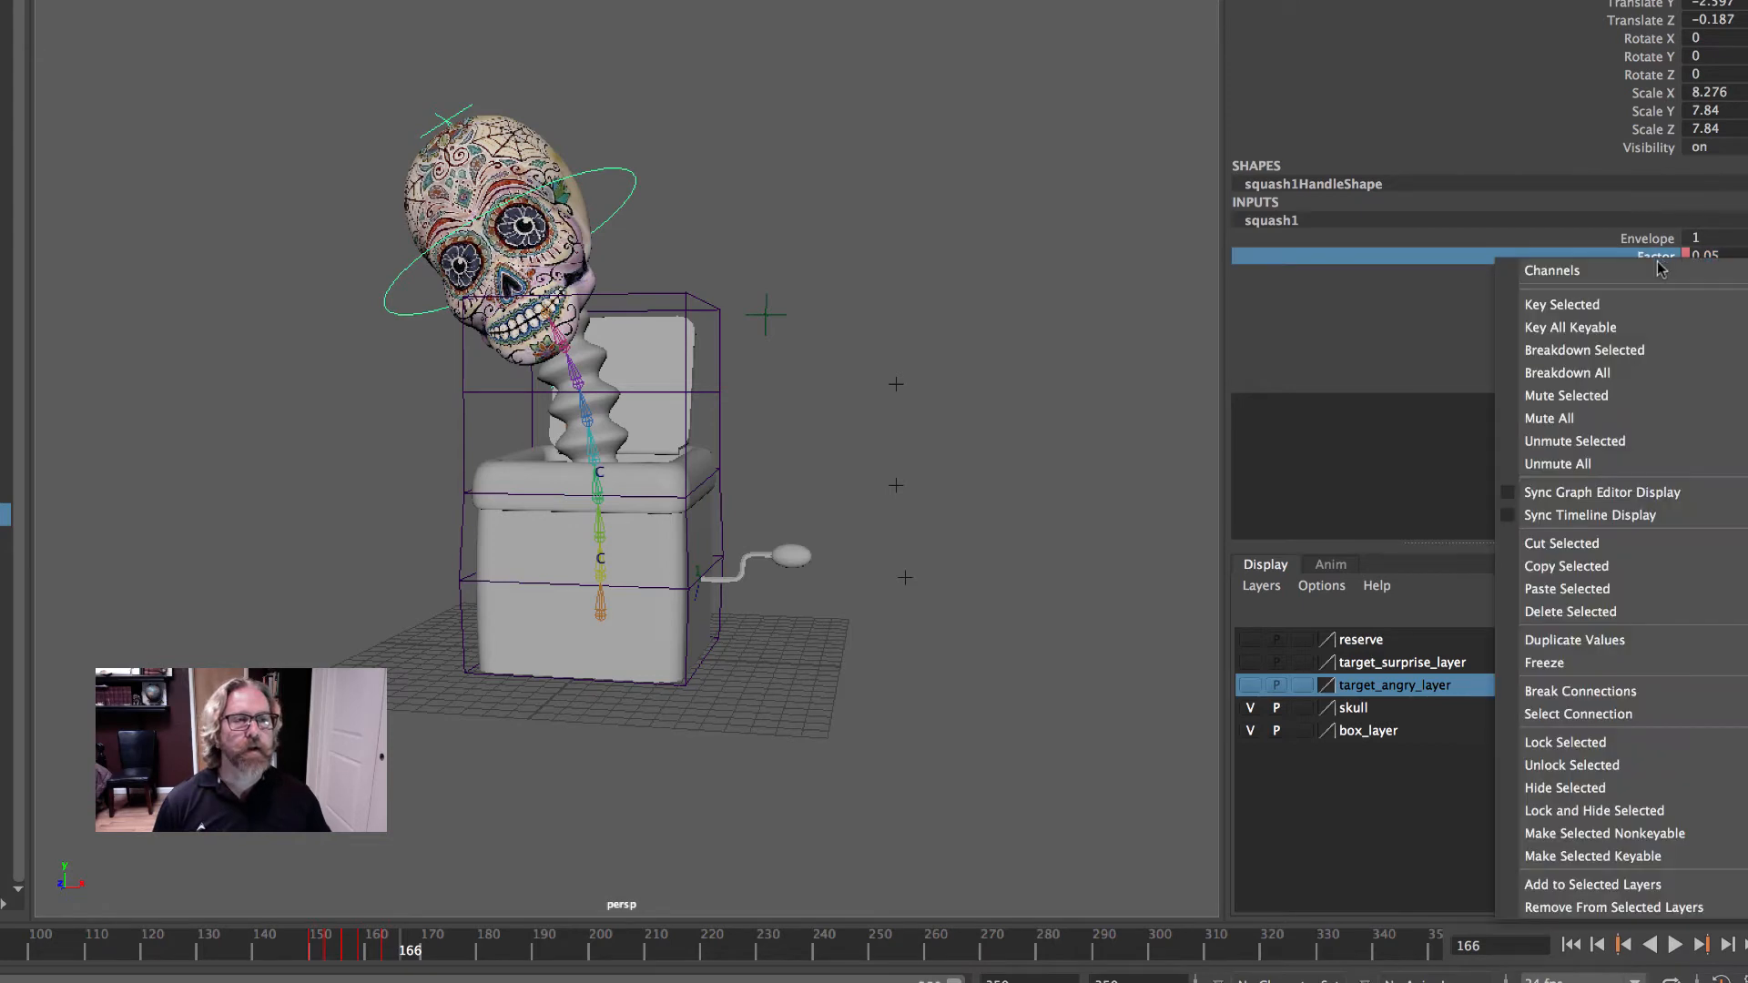
pyautogui.click(1653, 296)
# - Give the skull a slight squash at frame 172 with a keyed squash1 Factor of -0.05
pyautogui.moveTo(405, 951); pyautogui.dragTo(445, 949)
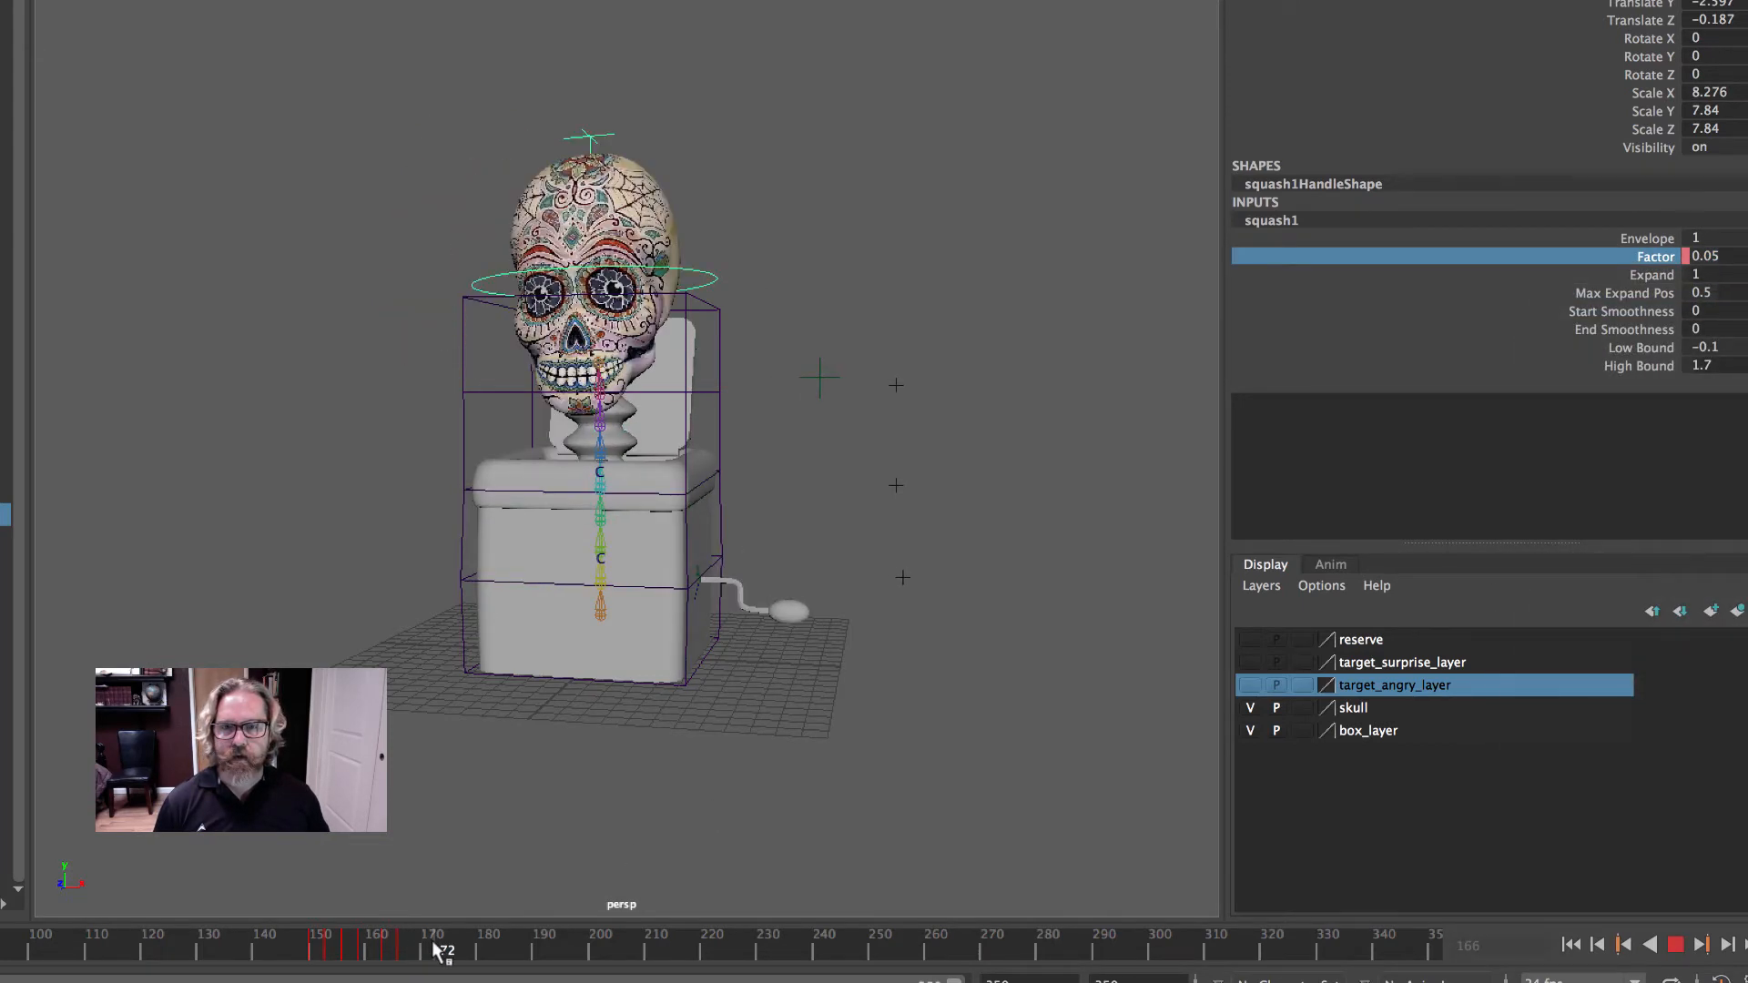
pyautogui.click(1730, 252)
pyautogui.write('-0.0')
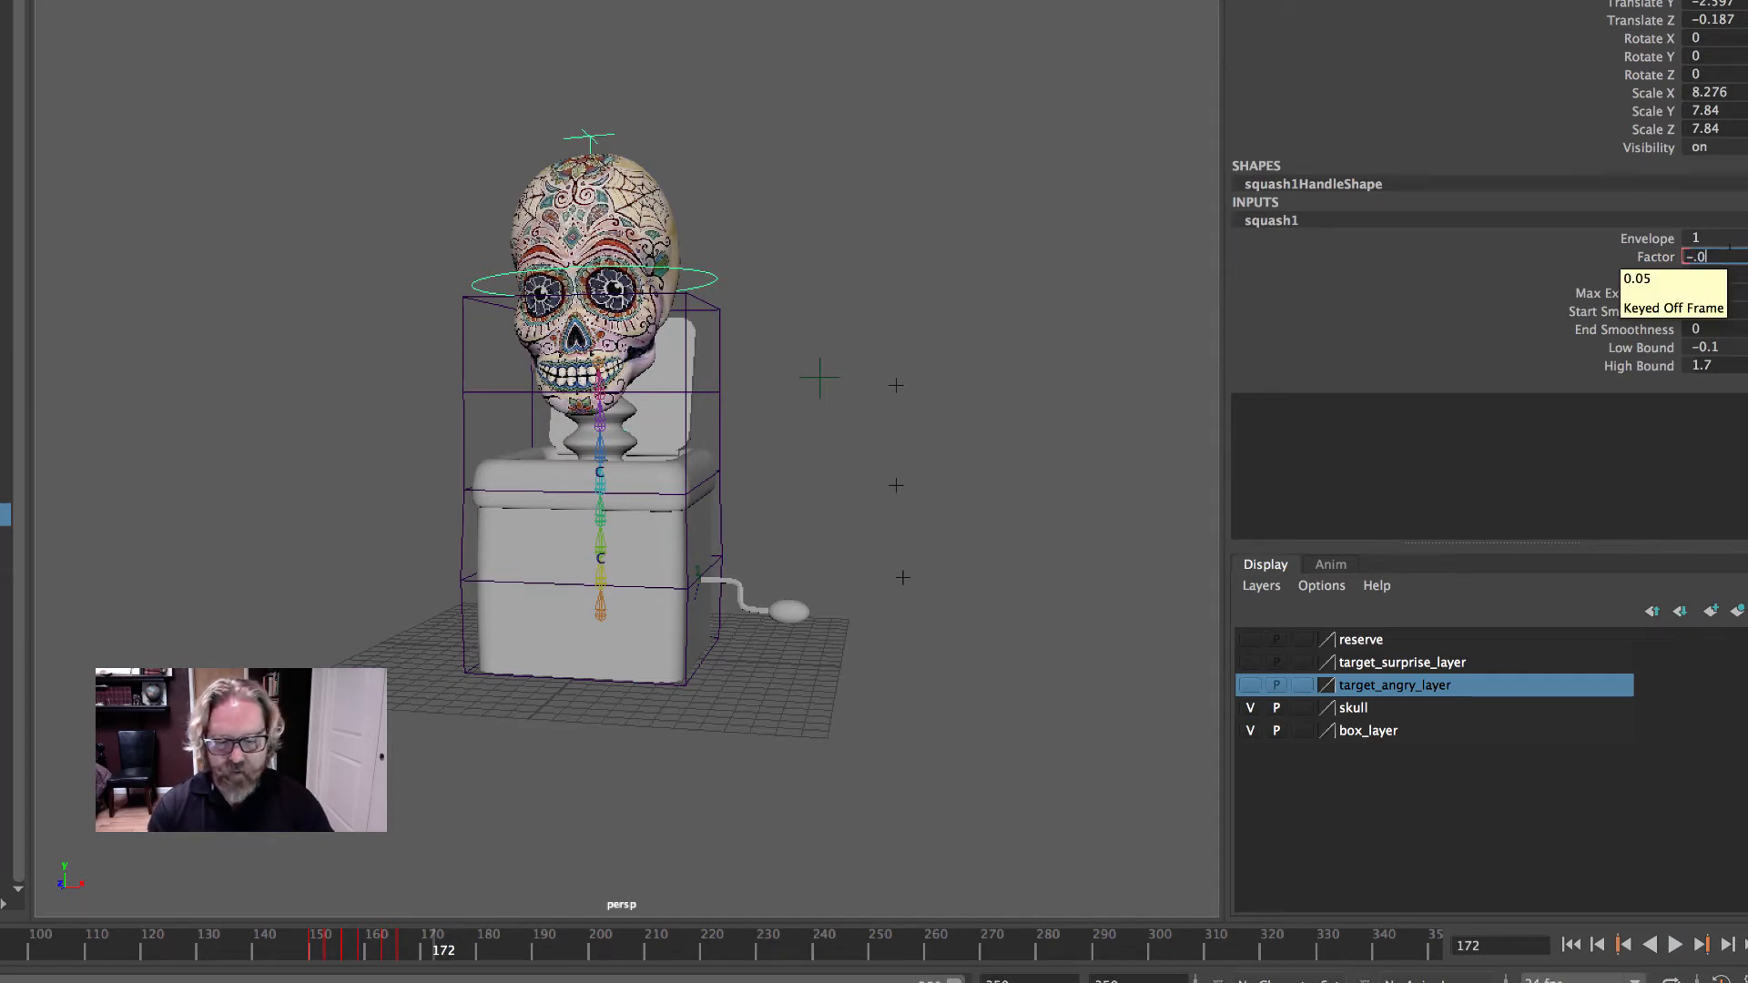
pyautogui.write('5')
pyautogui.press('Return')
pyautogui.click(1657, 259)
pyautogui.rightClick(1657, 260)
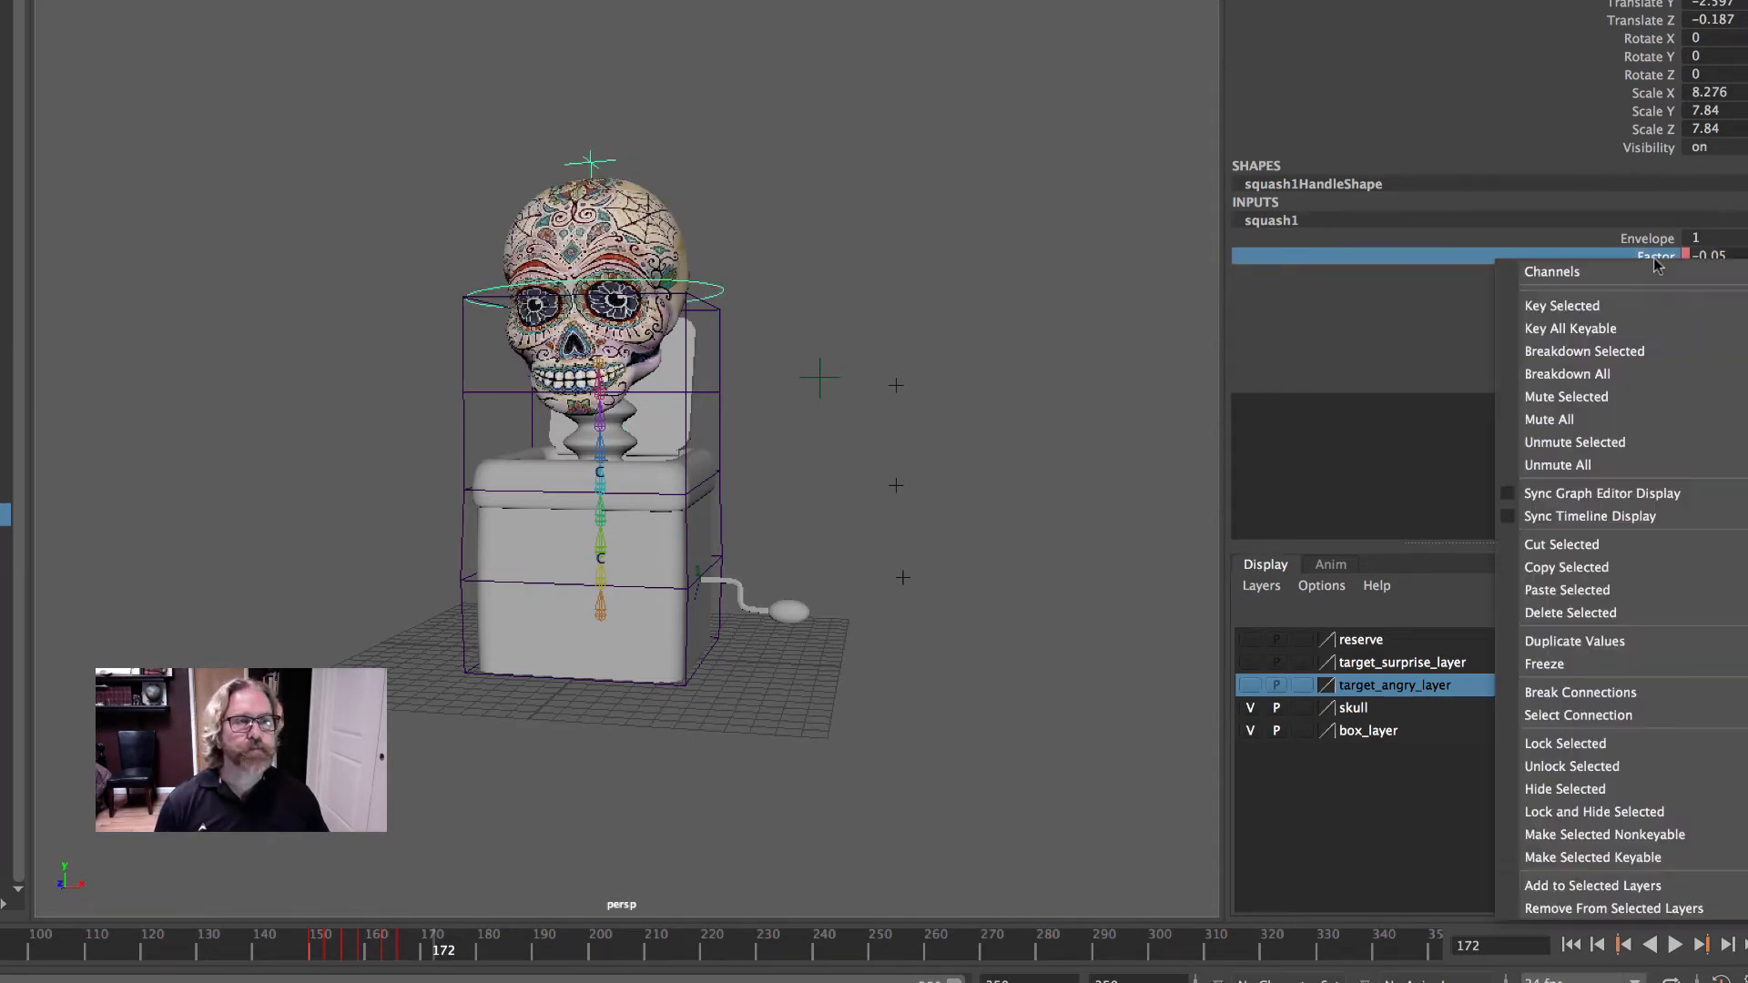
pyautogui.click(1658, 293)
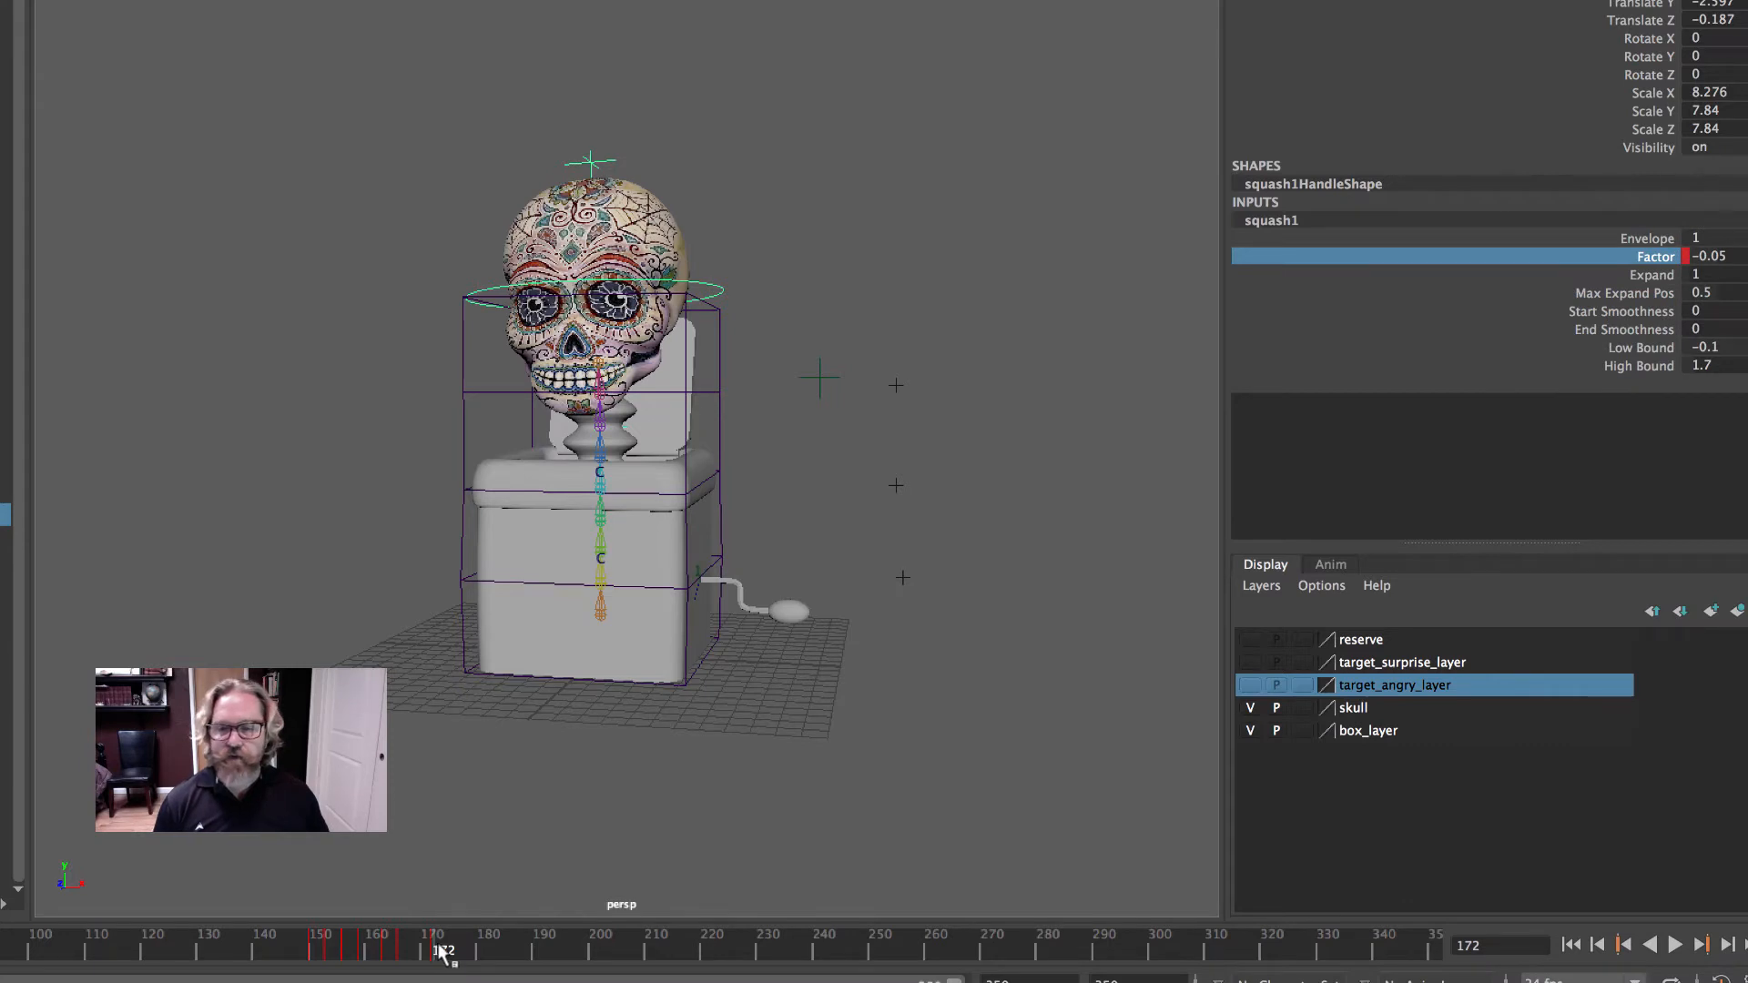
# - Set the squash1 Factor to 0.05 at frame 178 and key it for another slight stretch
pyautogui.moveTo(444, 951); pyautogui.dragTo(475, 951)
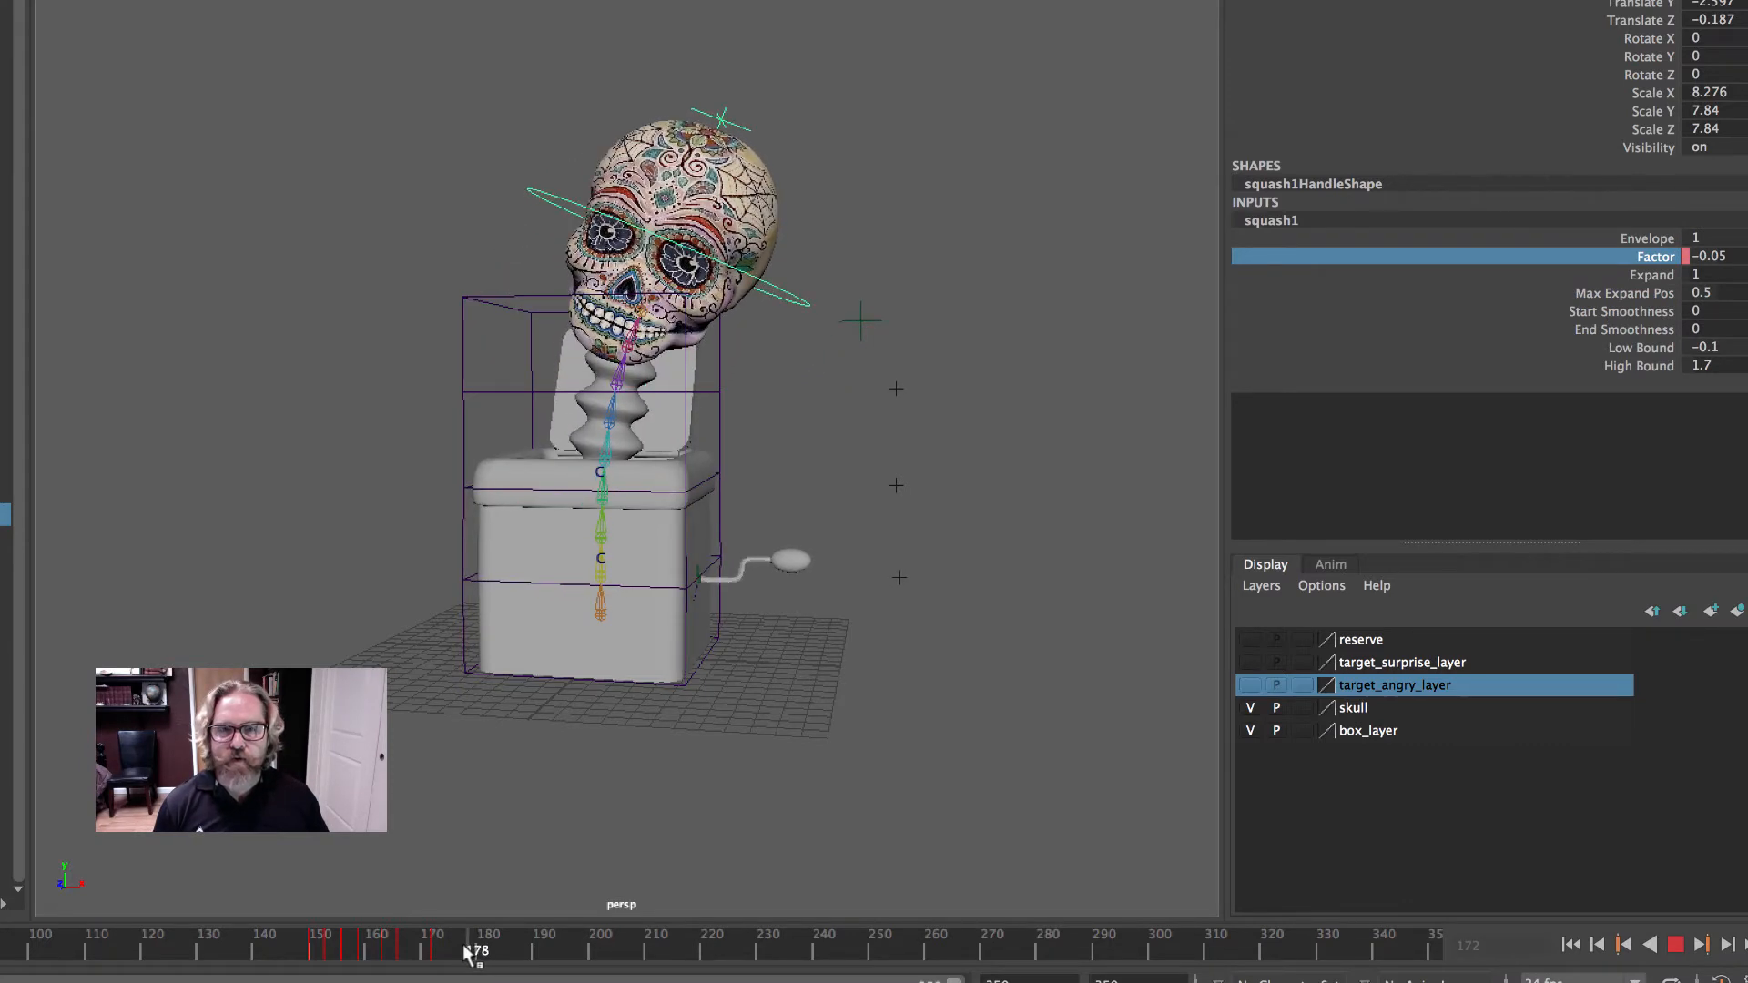
pyautogui.doubleClick(1712, 256)
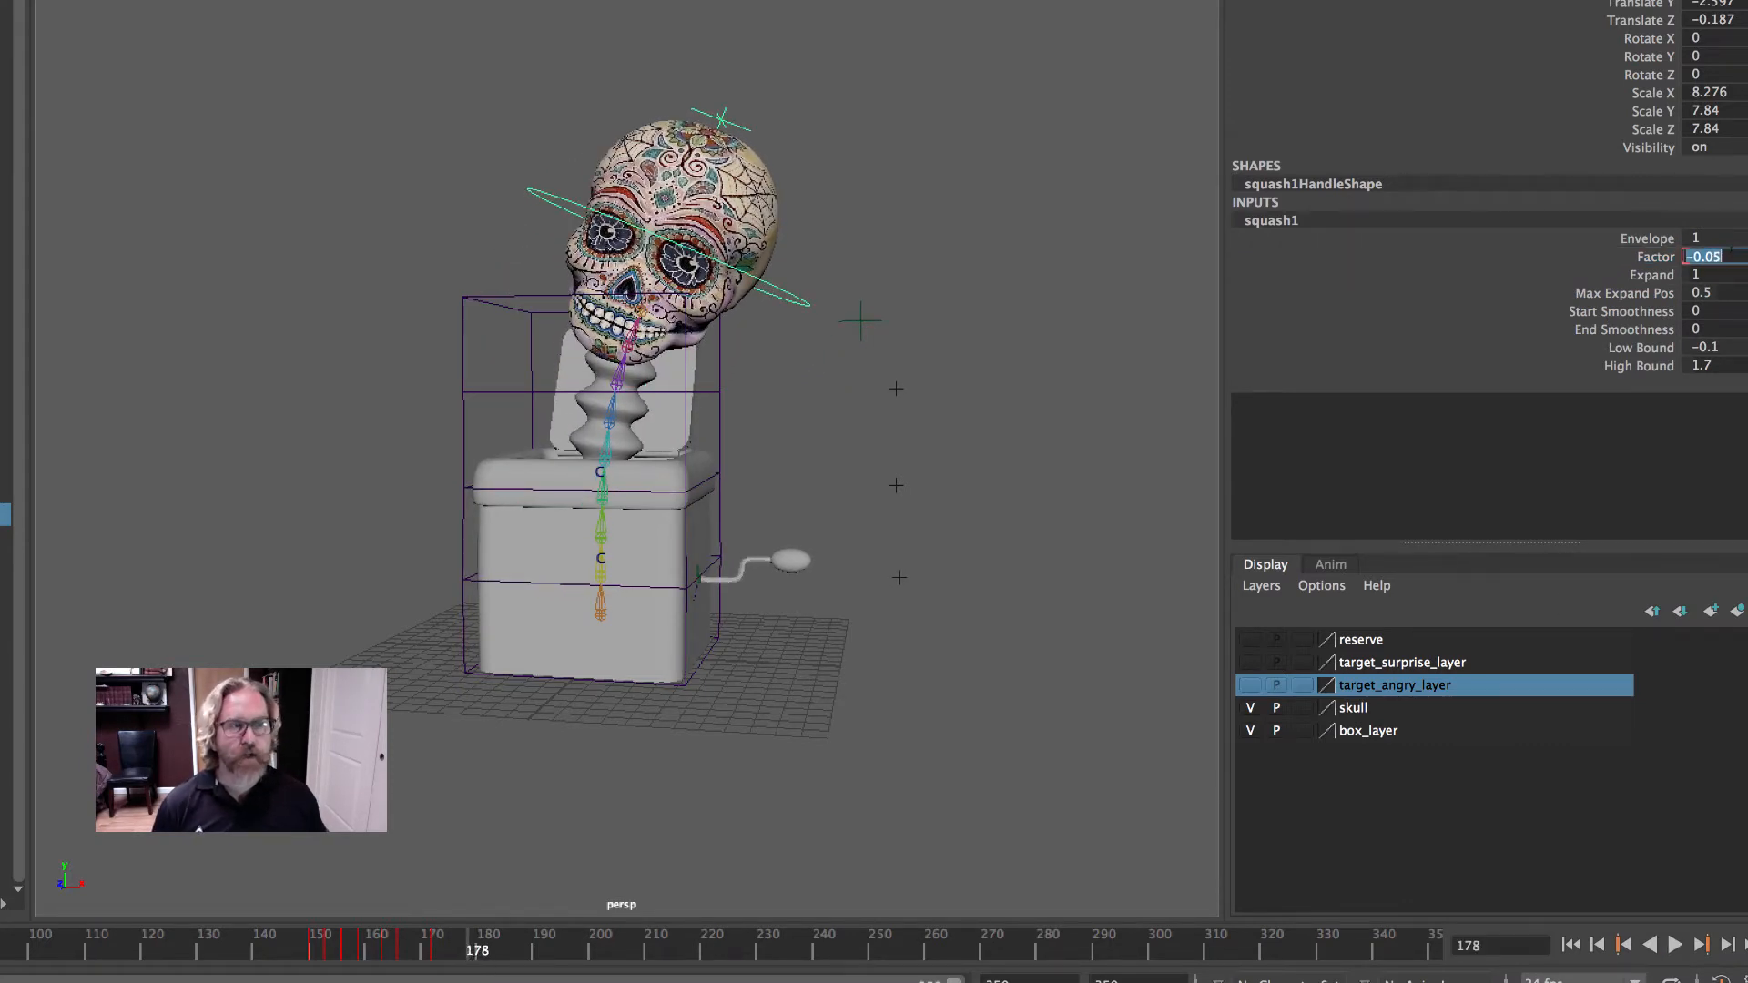
pyautogui.write('.05')
pyautogui.press('Return')
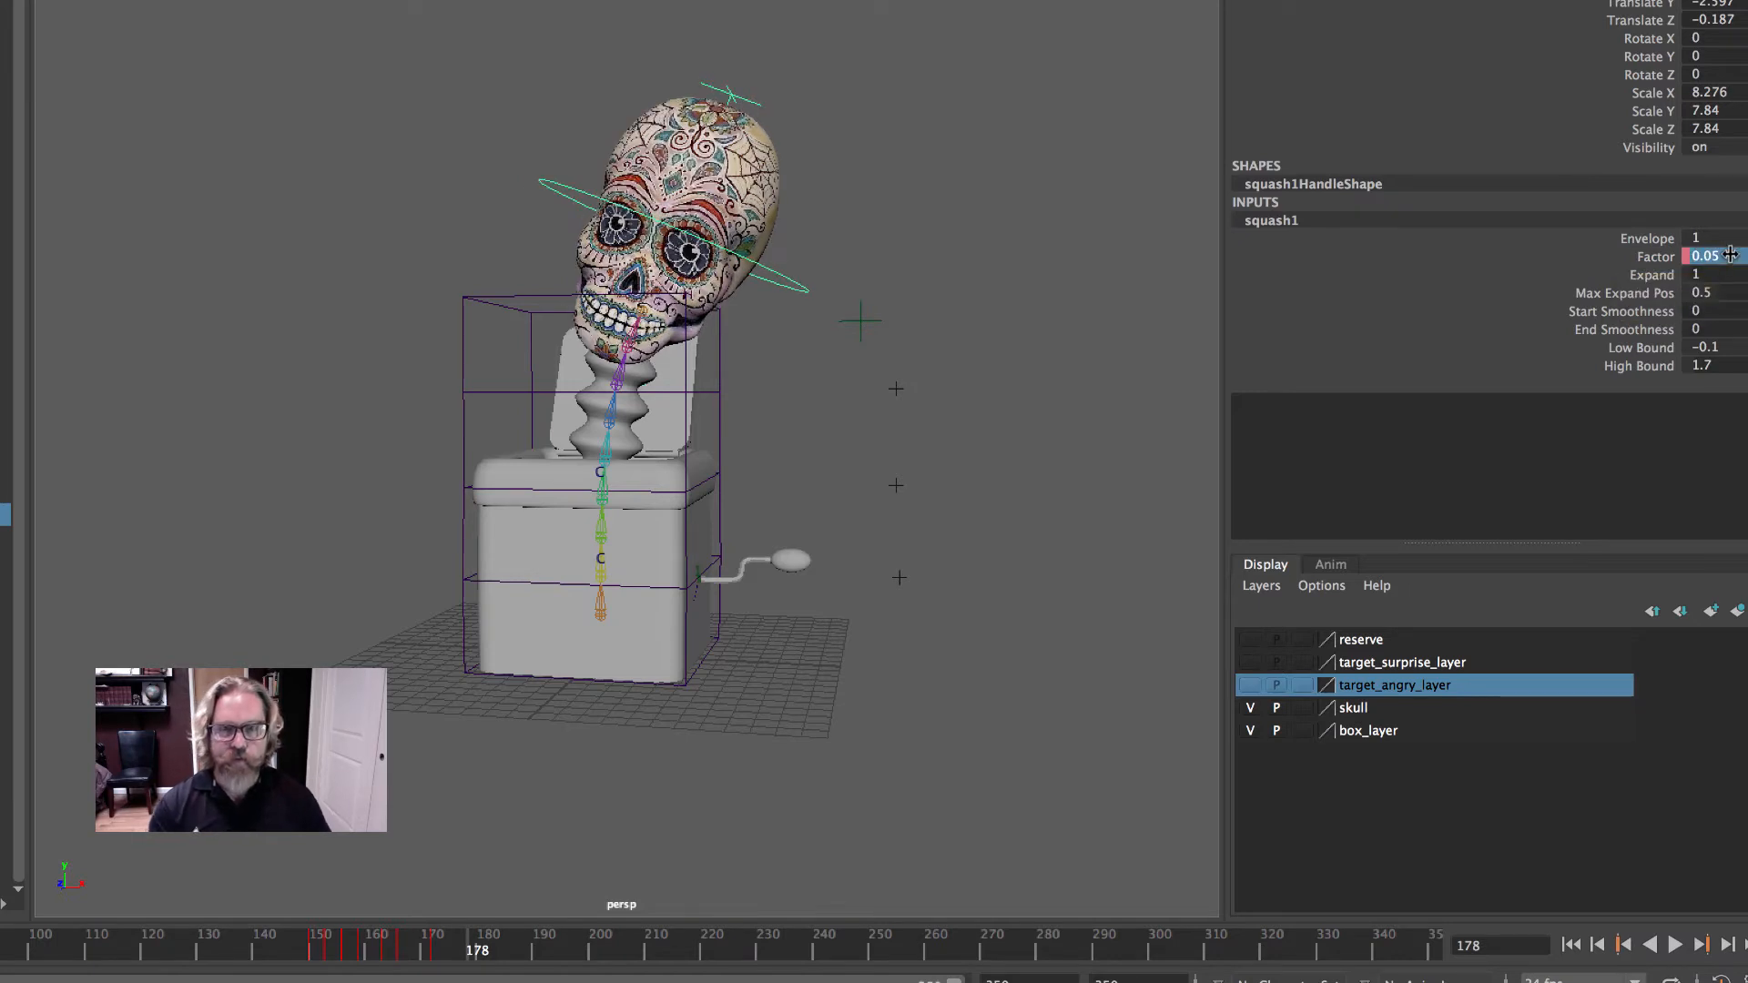
pyautogui.click(1657, 258)
pyautogui.rightClick(1657, 261)
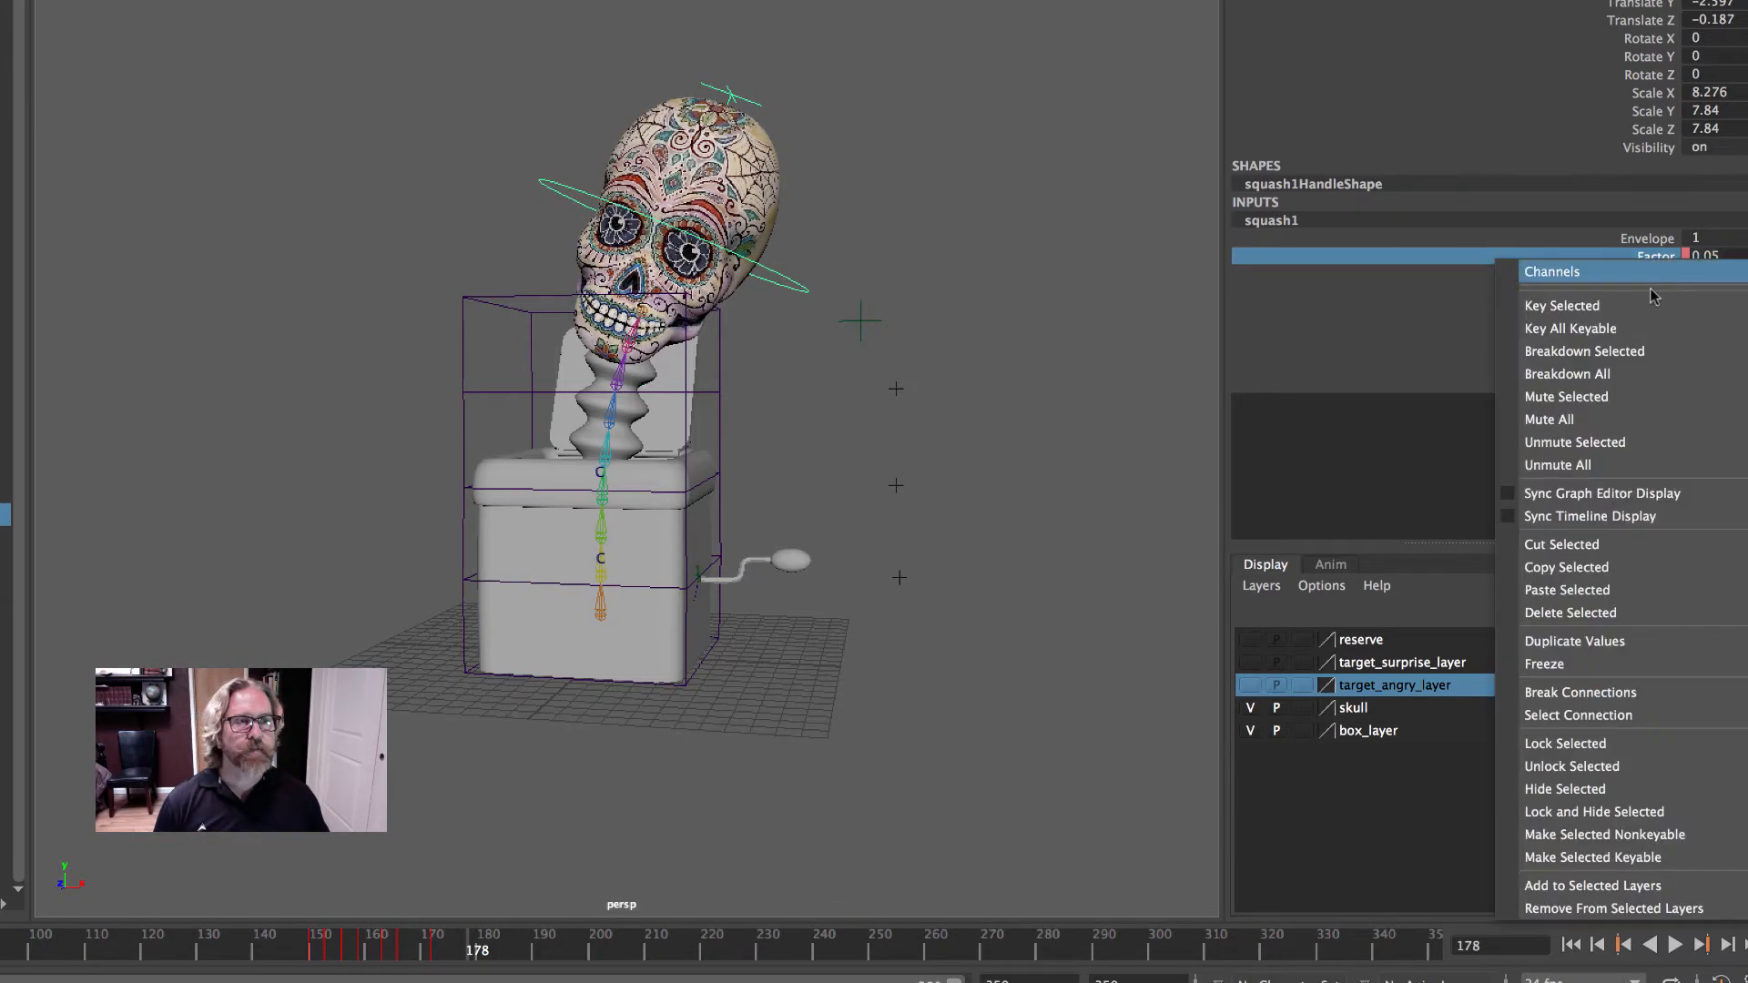
pyautogui.click(1566, 303)
# - Set the squash1 Factor to -0.025 at frame 184 and key it for a fainter squash
pyautogui.moveTo(477, 954); pyautogui.dragTo(511, 951)
pyautogui.doubleClick(1724, 257)
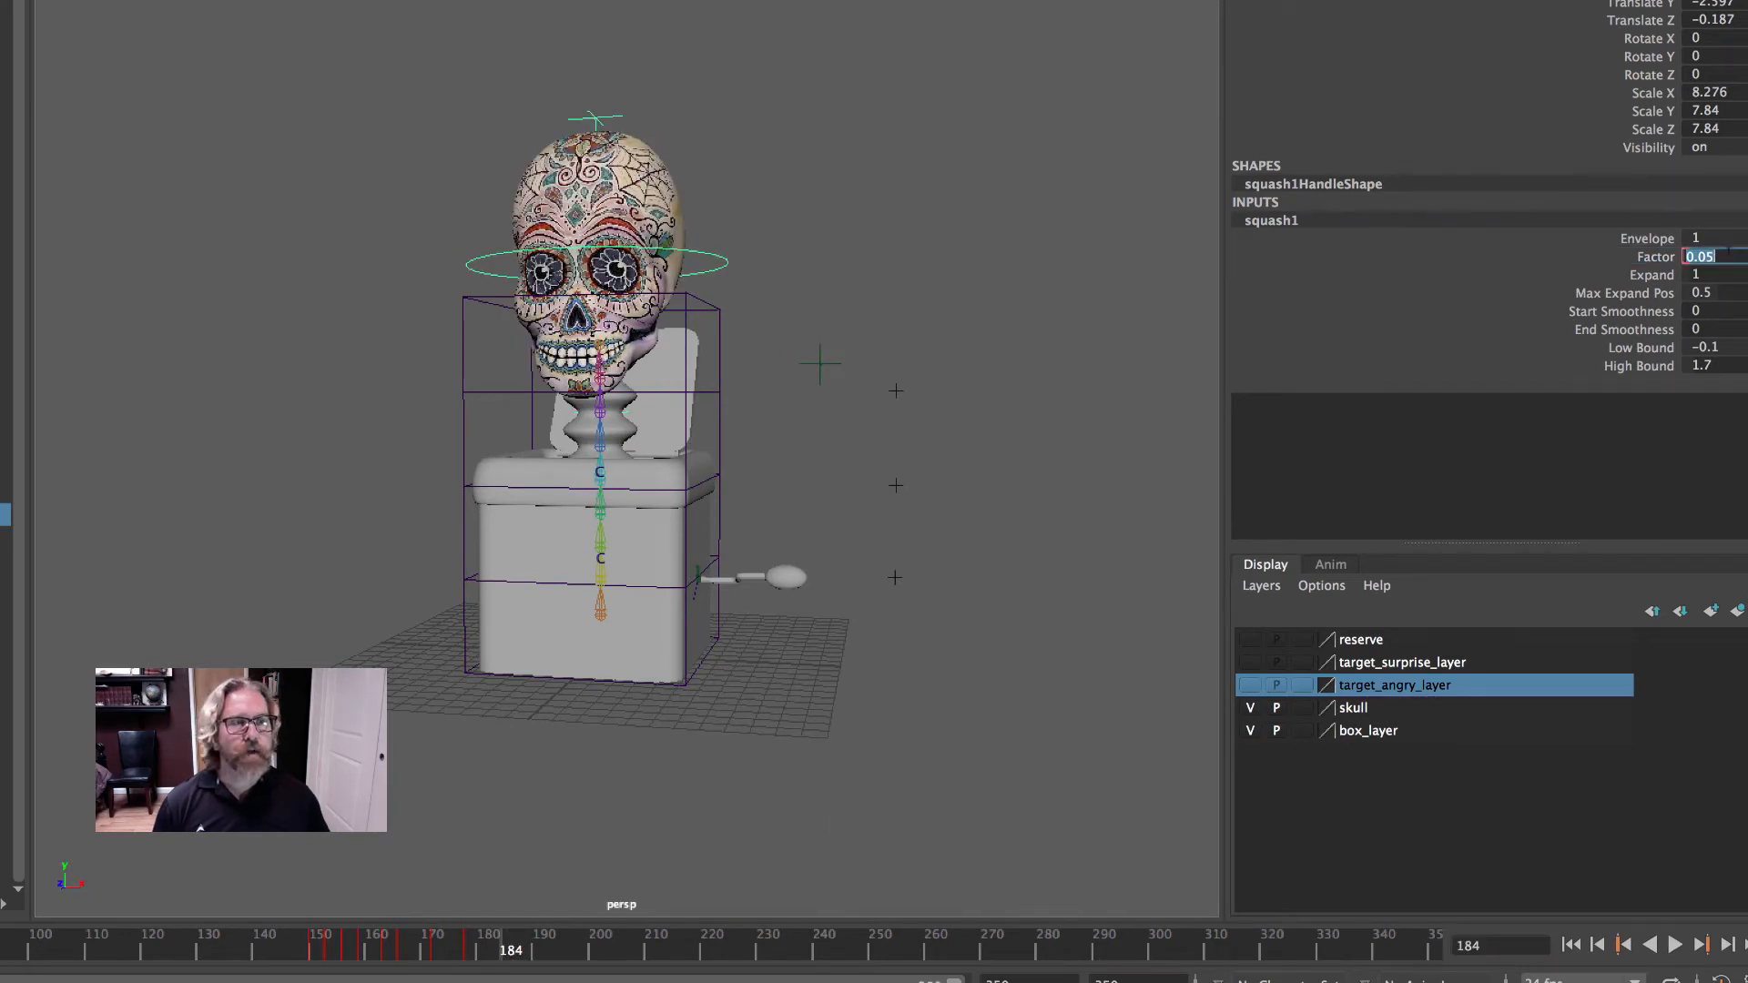
pyautogui.write('-')
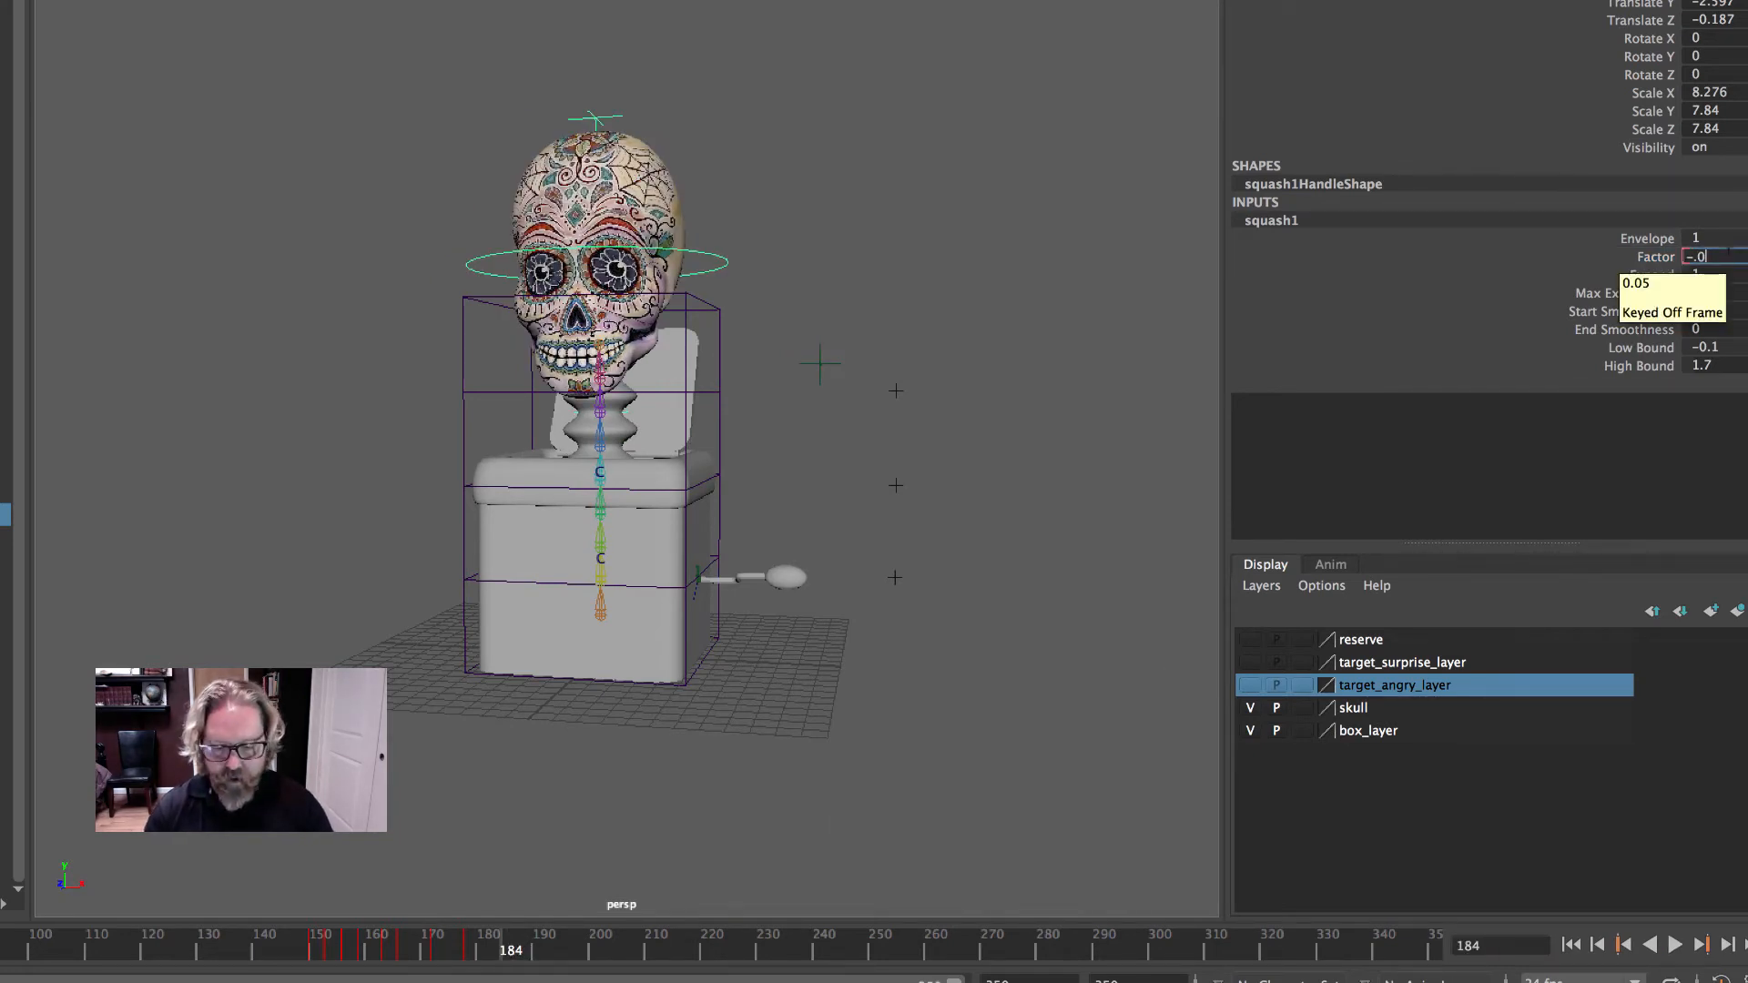
pyautogui.press('Return')
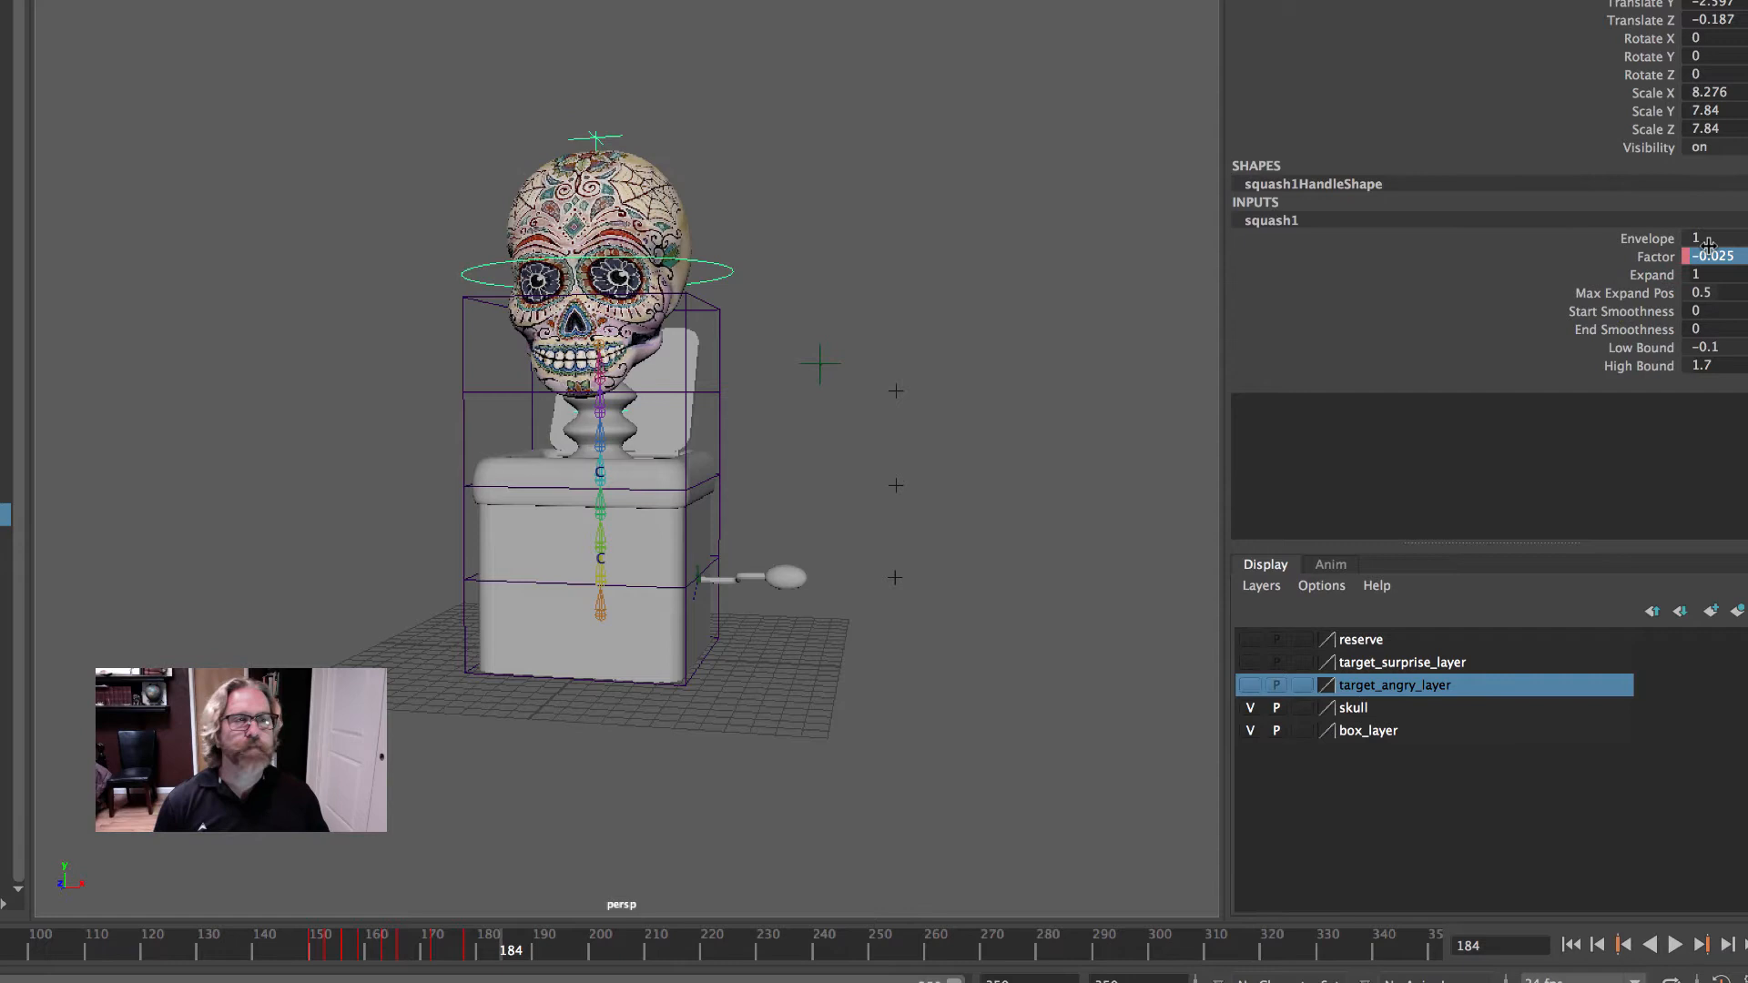
pyautogui.click(1656, 260)
pyautogui.rightClick(1655, 259)
pyautogui.click(1644, 304)
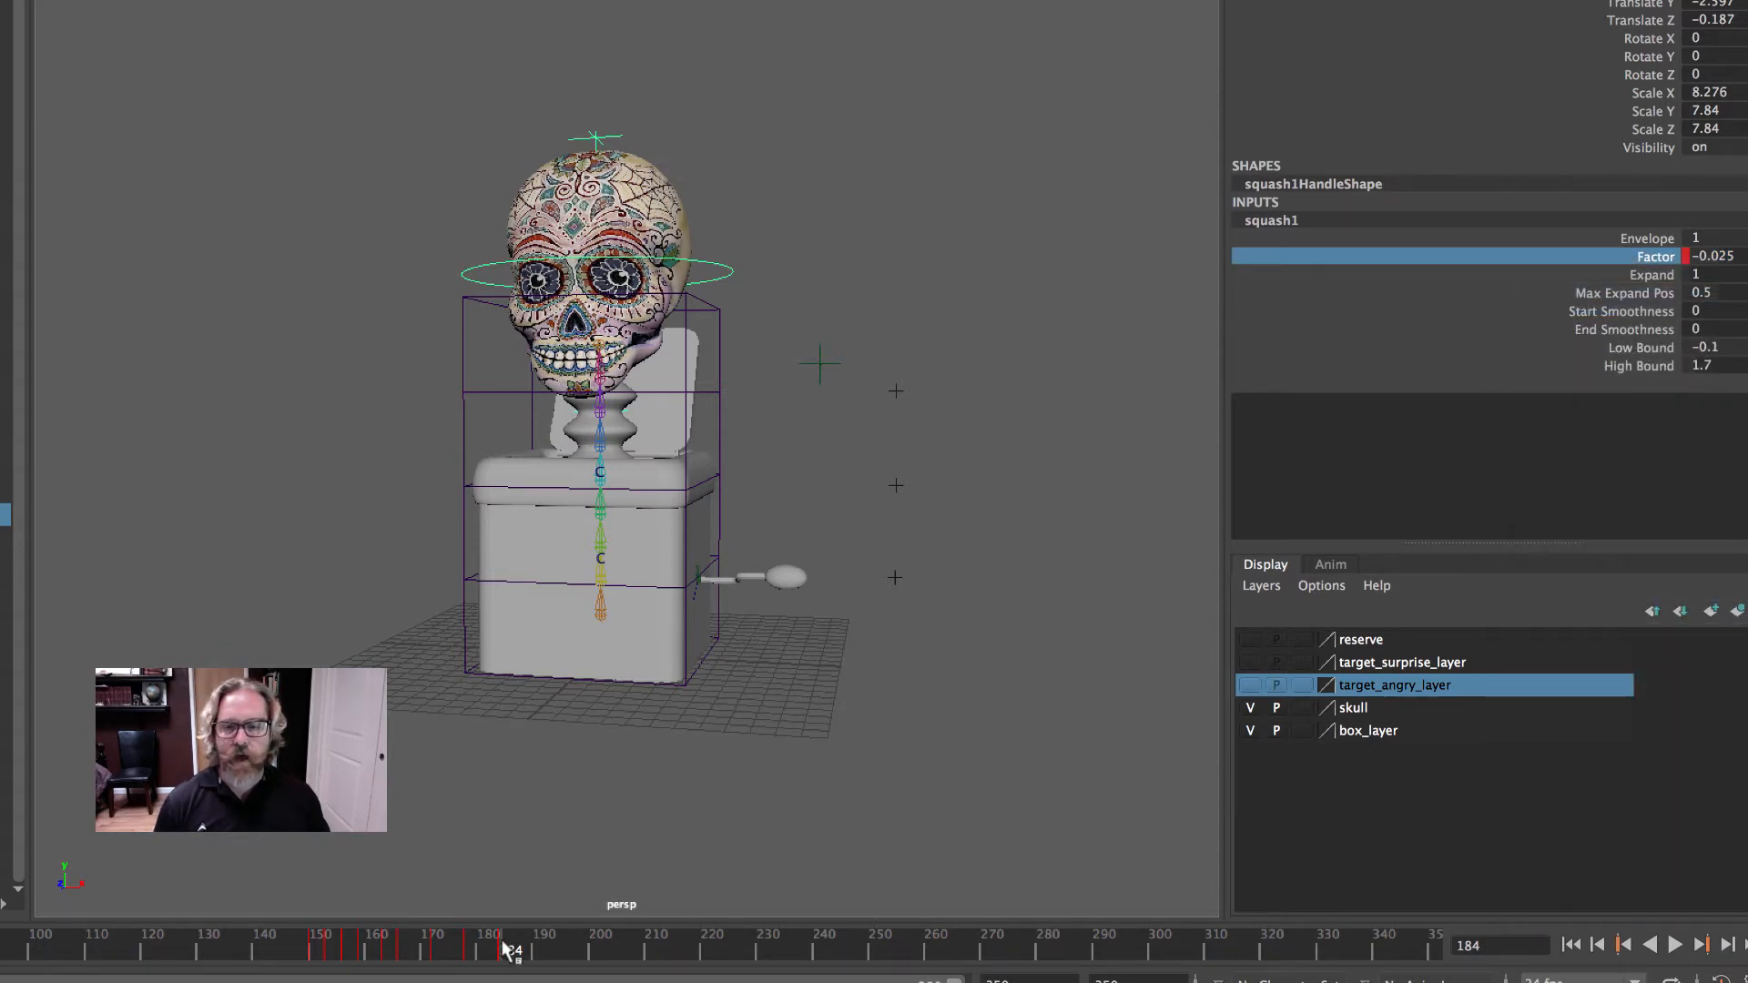
# - Set the squash1 Factor to 0.025 at frame 190 and key it for a fainter stretch
pyautogui.hotkey('alt', 'v')
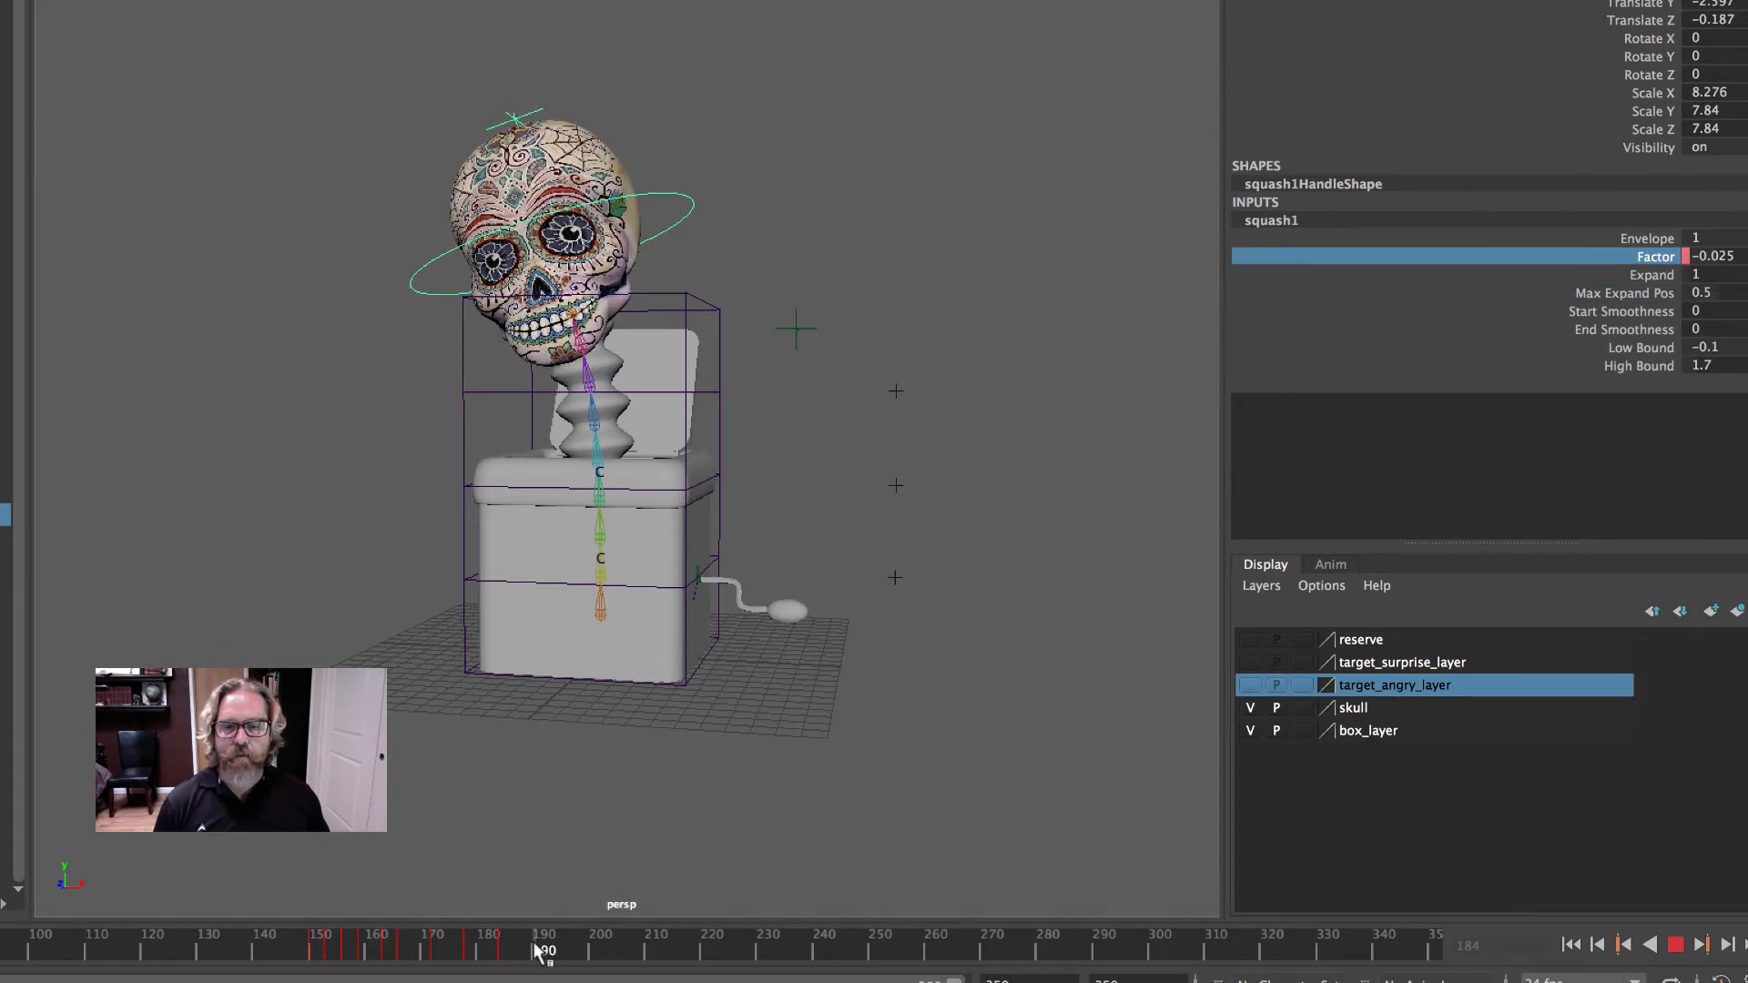
pyautogui.hotkey('alt', 'v')
pyautogui.click(1732, 256)
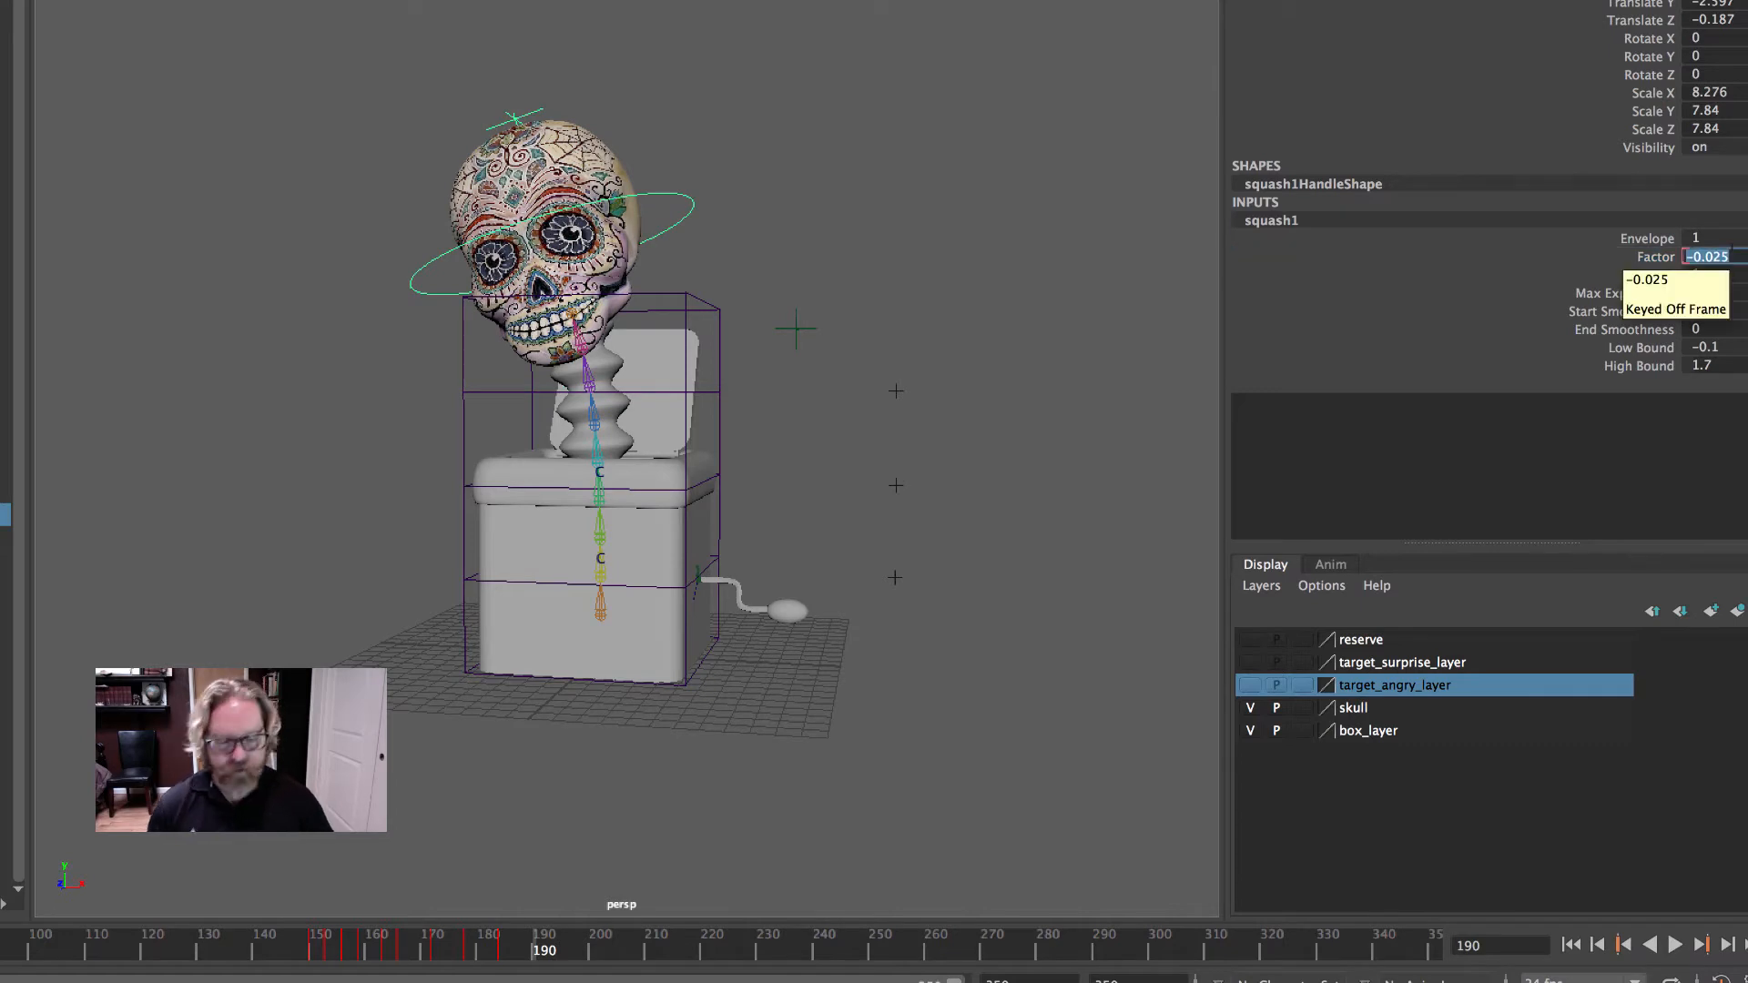
pyautogui.write('.025')
pyautogui.press('Return')
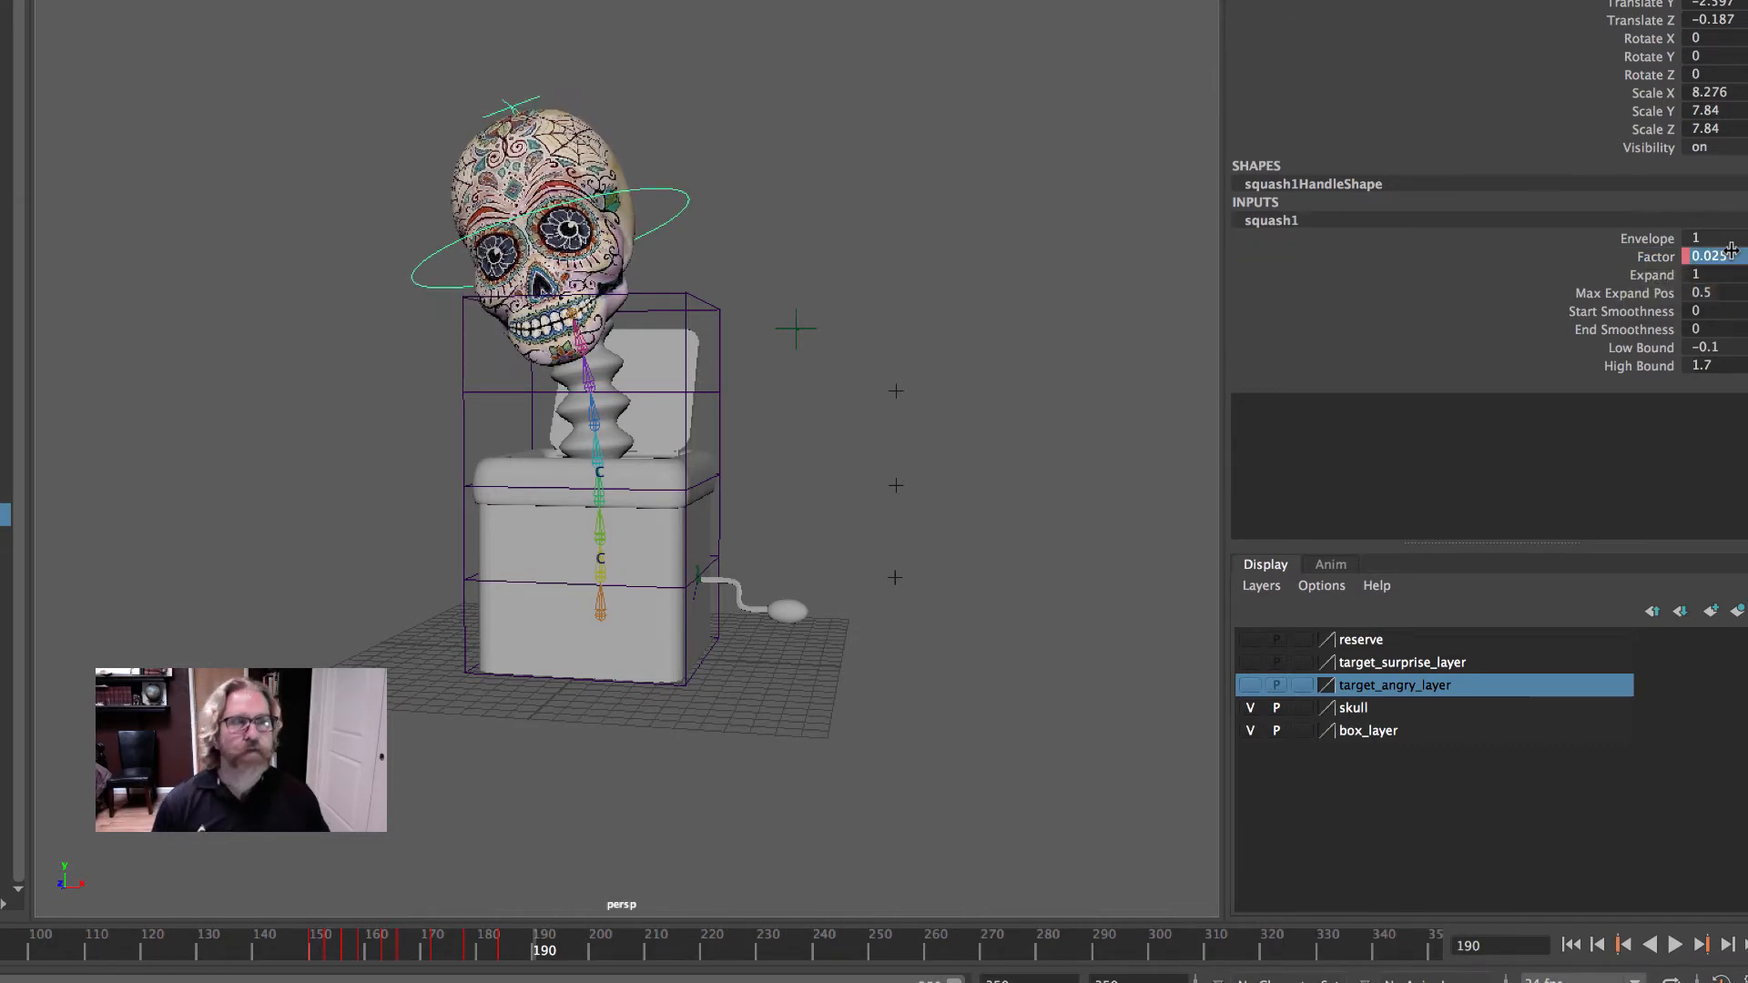
pyautogui.click(1657, 257)
pyautogui.rightClick(1657, 257)
pyautogui.click(1567, 295)
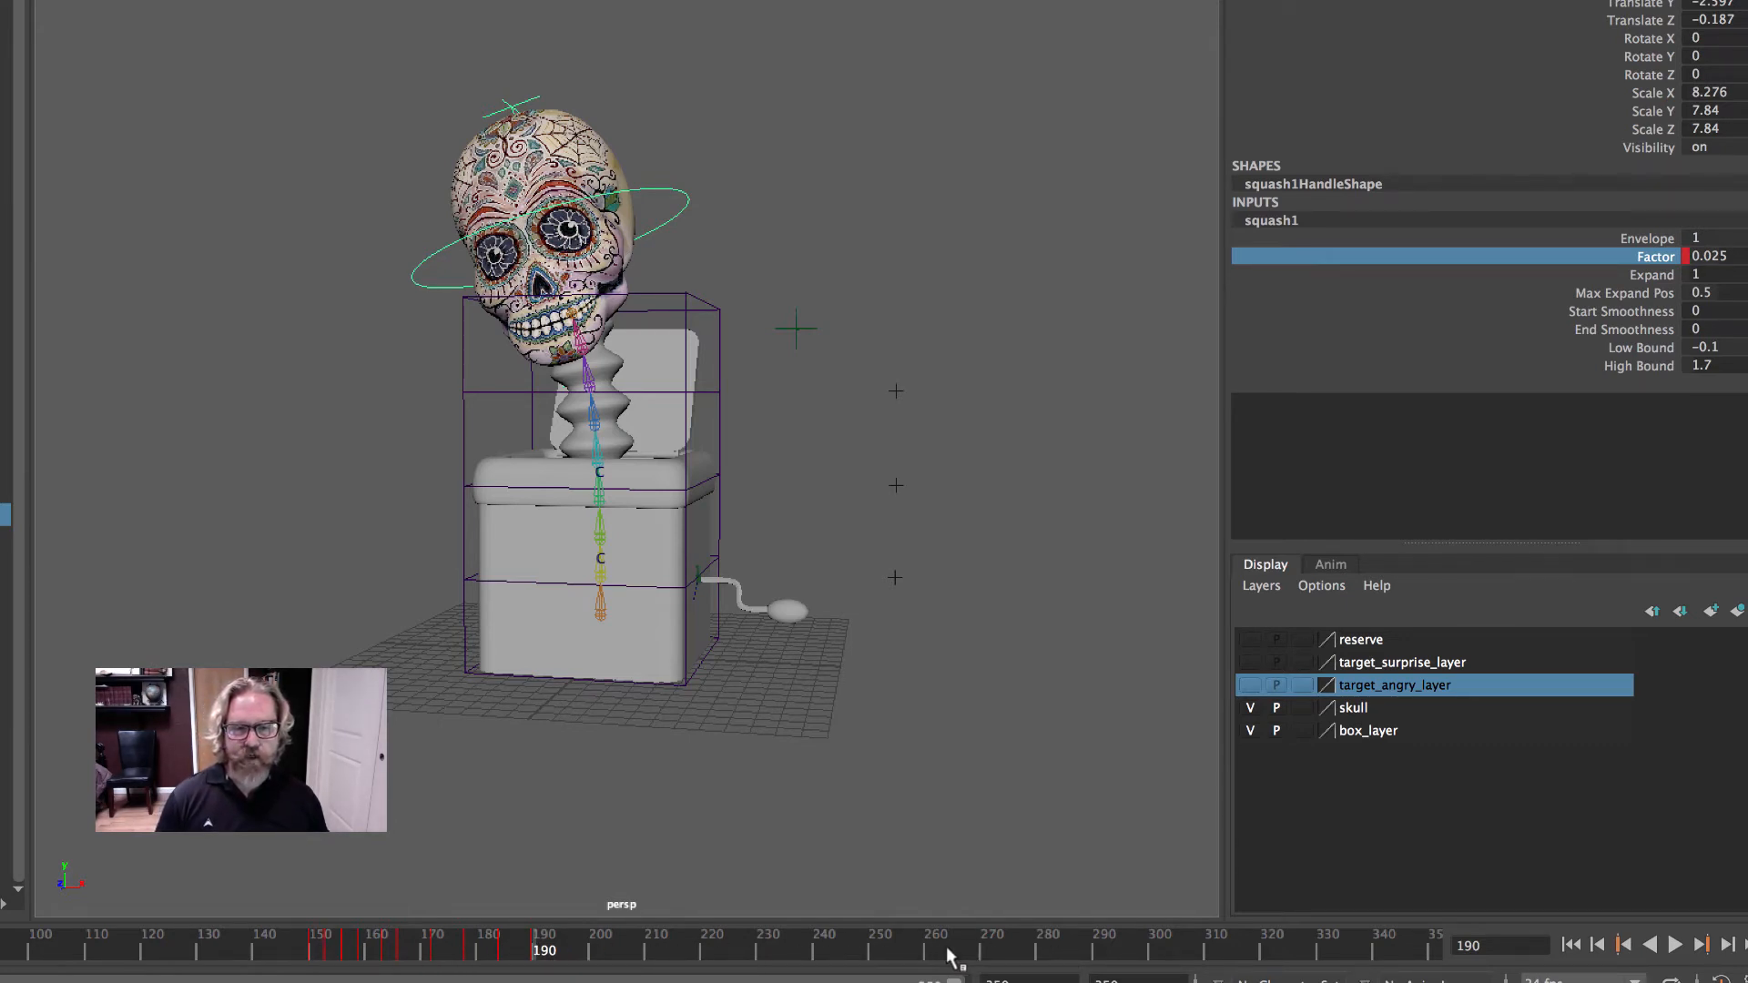
# - Return the skull to its neutral shape at frame 198 with a keyed squash1 Factor of 0
pyautogui.hotkey('alt', 'v')
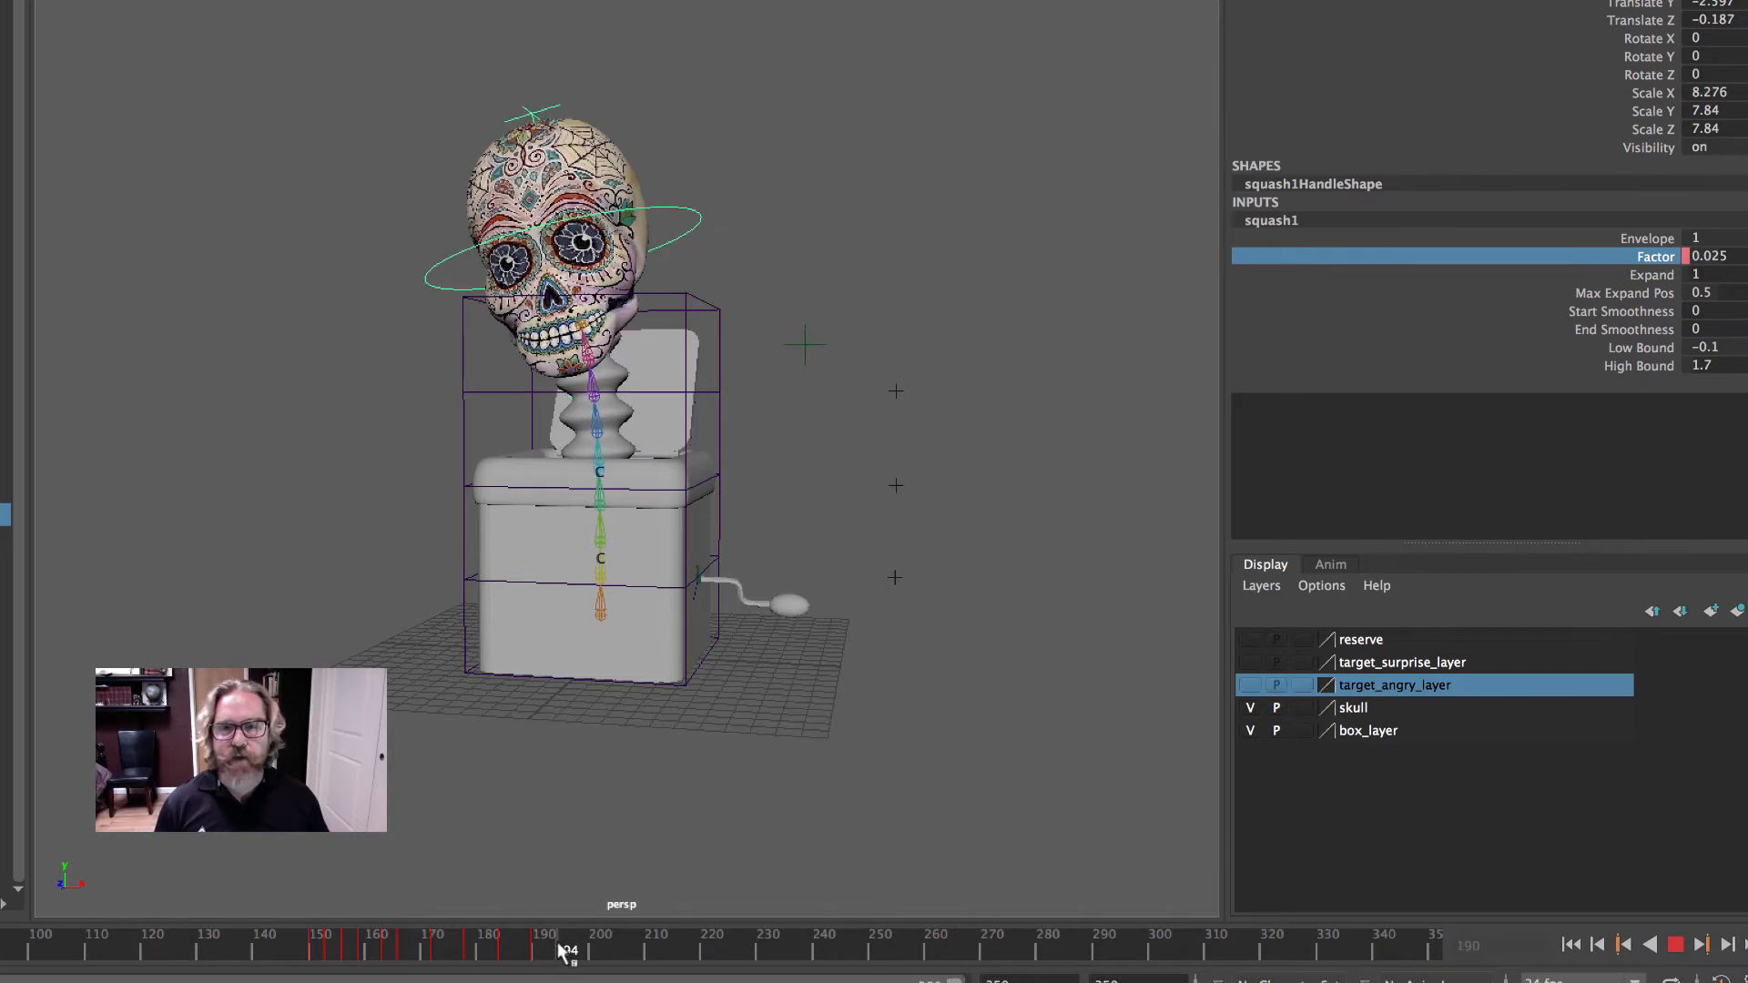
pyautogui.click(587, 950)
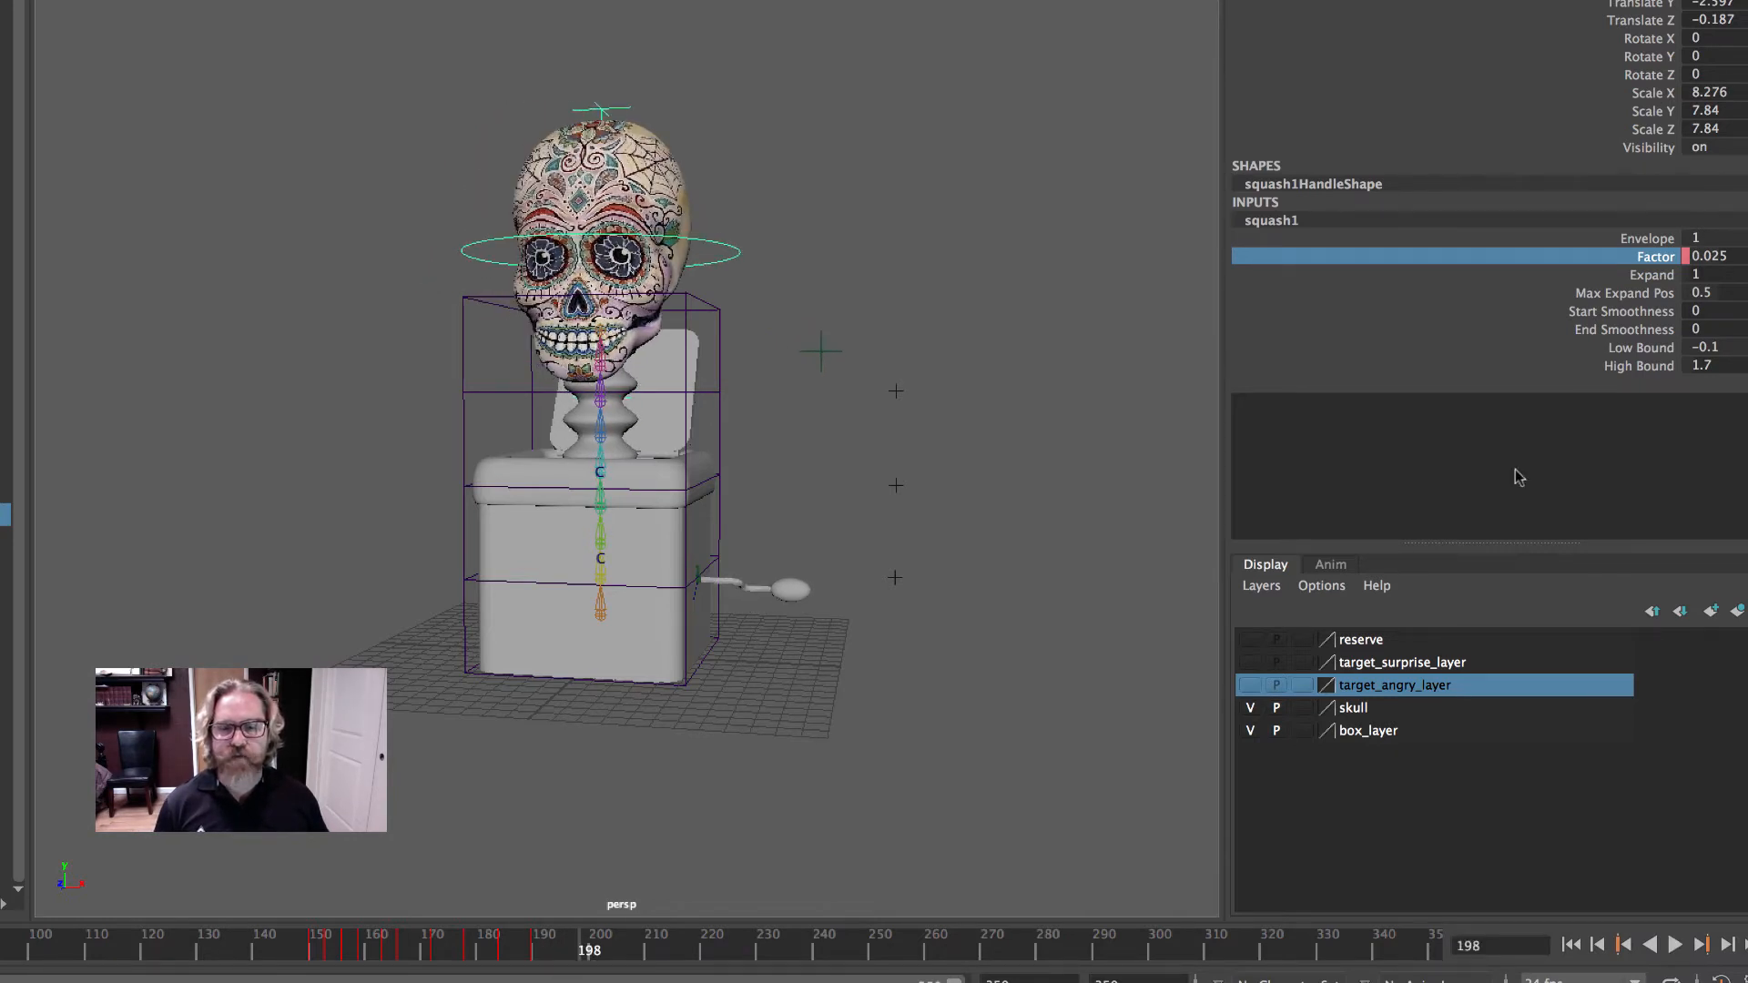
pyautogui.doubleClick(1727, 253)
pyautogui.write('0')
pyautogui.press('Return')
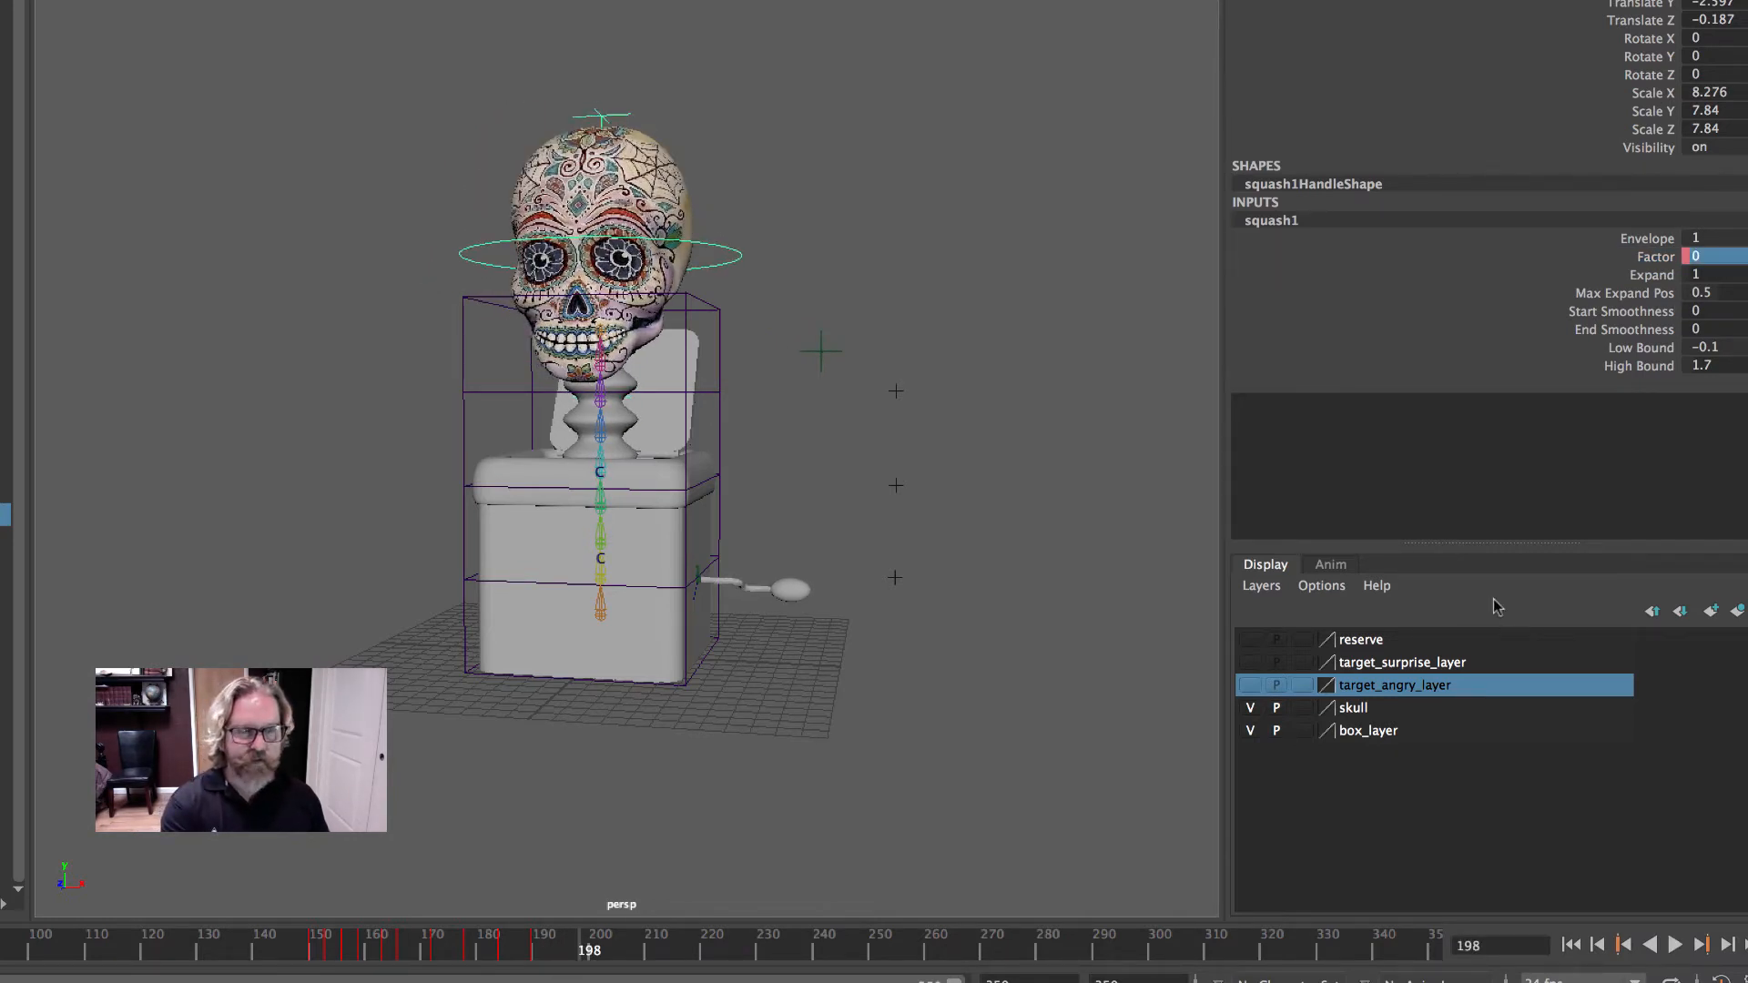
pyautogui.click(1656, 257)
pyautogui.rightClick(1656, 256)
pyautogui.click(1575, 308)
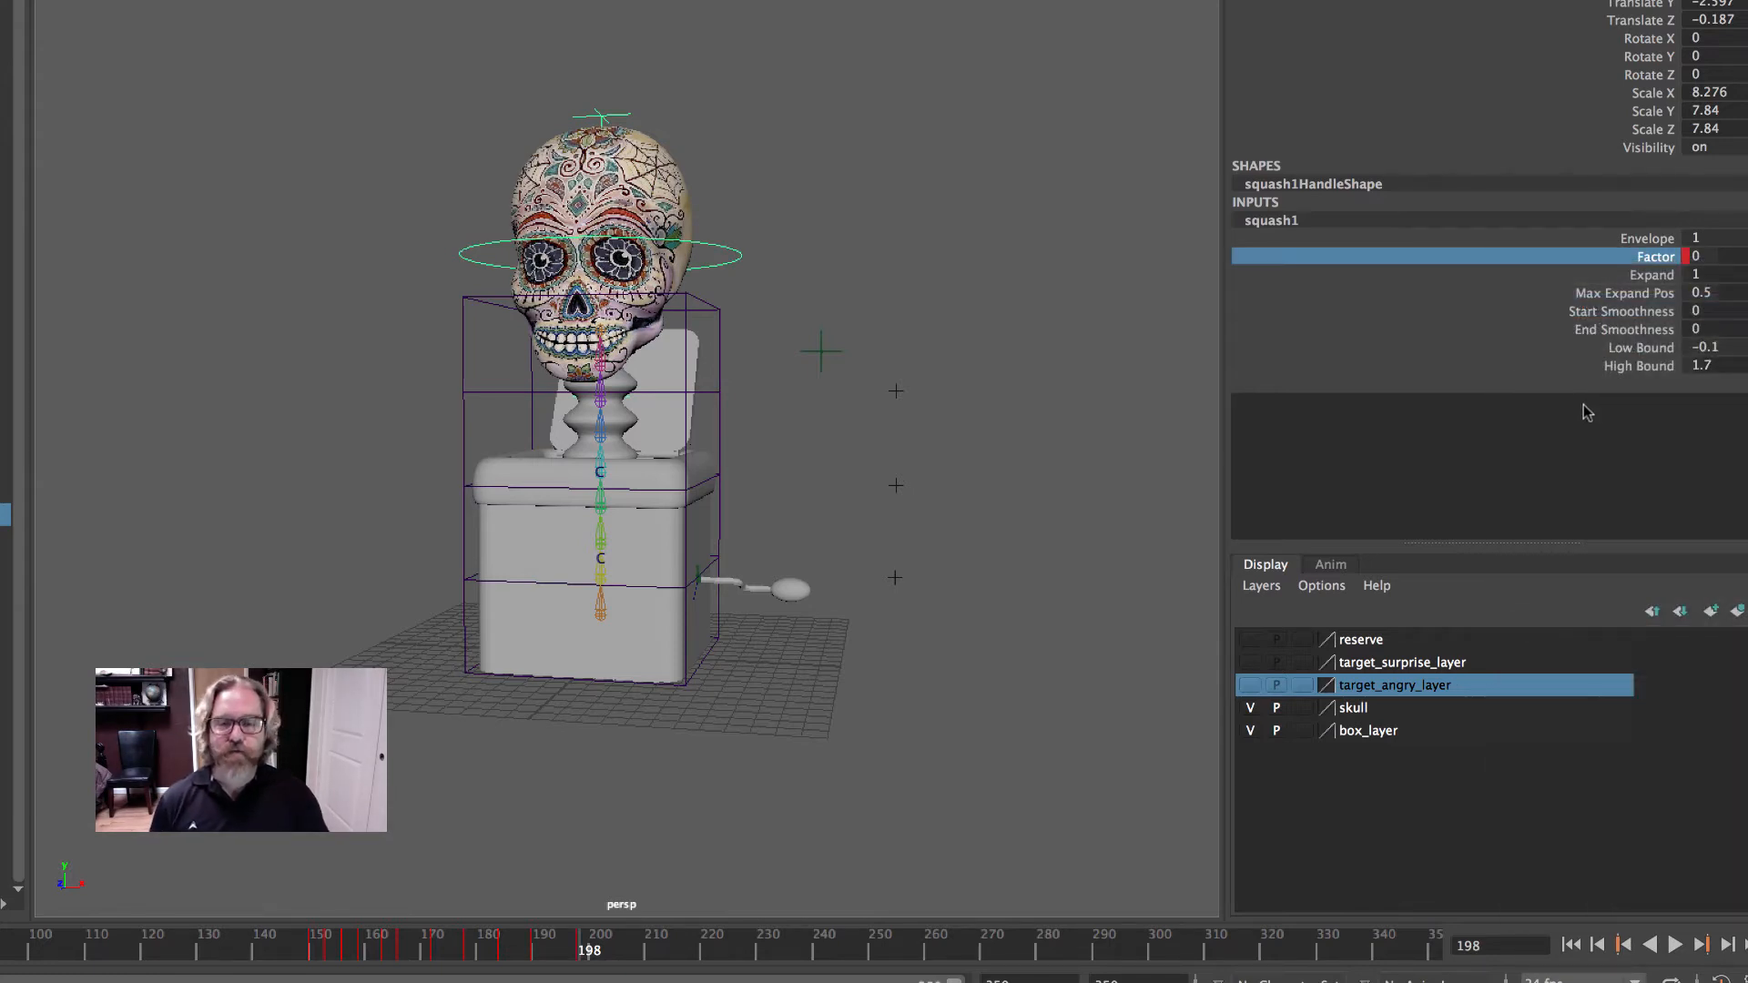
# - Play and scrub through the bounce to review the skull's squash and stretch, finishing at frame 150
pyautogui.hotkey('alt', 'v')
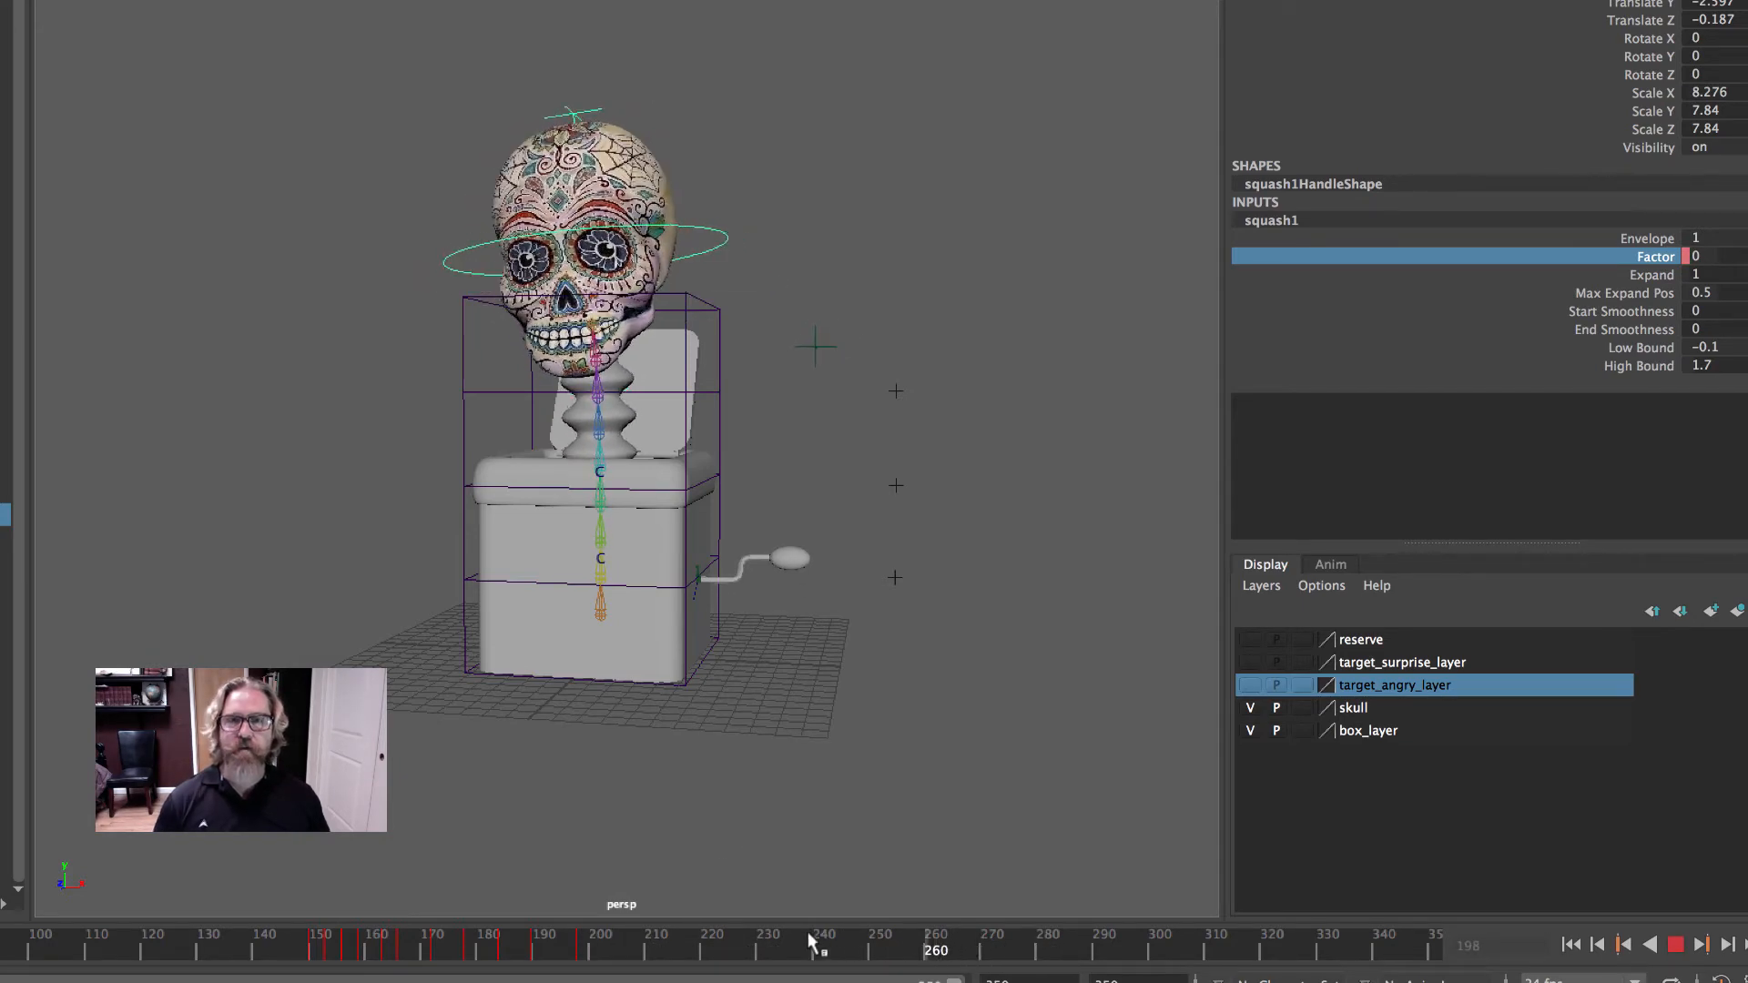
pyautogui.moveTo(674, 921); pyautogui.dragTo(303, 904)
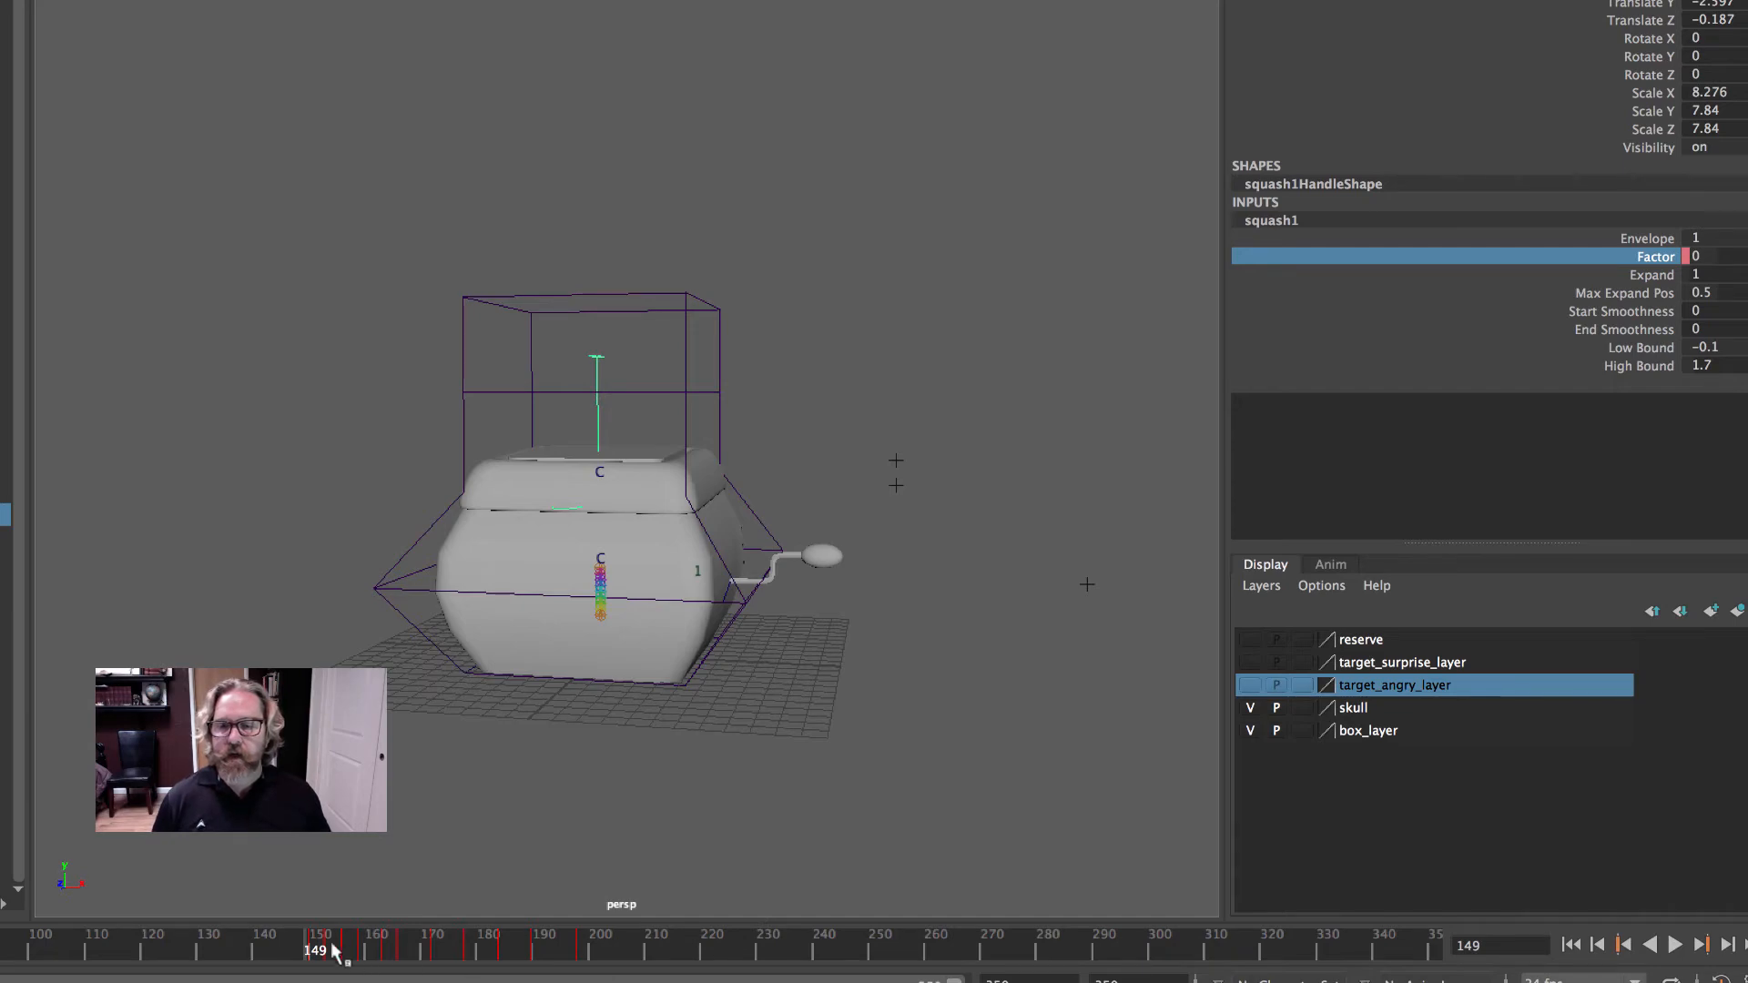
pyautogui.hotkey('alt', 'v')
pyautogui.moveTo(342, 950)
pyautogui.mouseDown()
pyautogui.moveTo(494, 951)
pyautogui.moveTo(312, 950)
pyautogui.mouseUp()
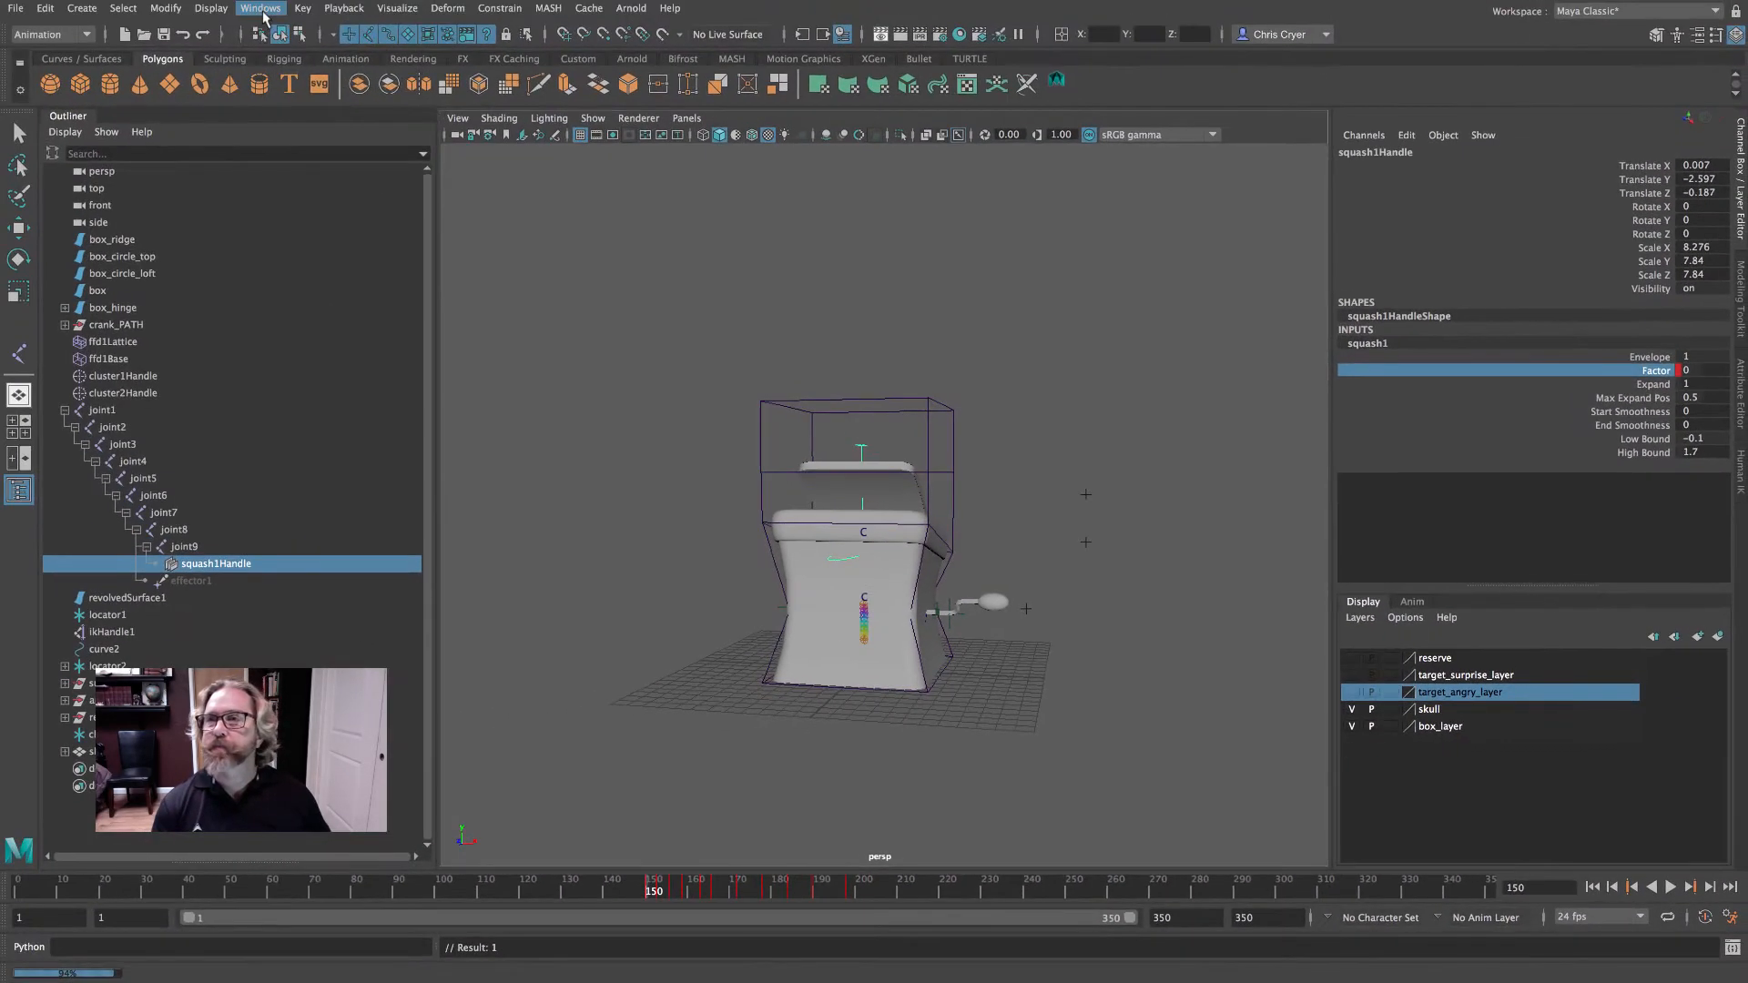
# - Open an enlarged Graph Editor and frame the squash1 Factor keys from frame 150 to 198
pyautogui.click(260, 8)
pyautogui.moveTo(331, 106)
pyautogui.click(510, 119)
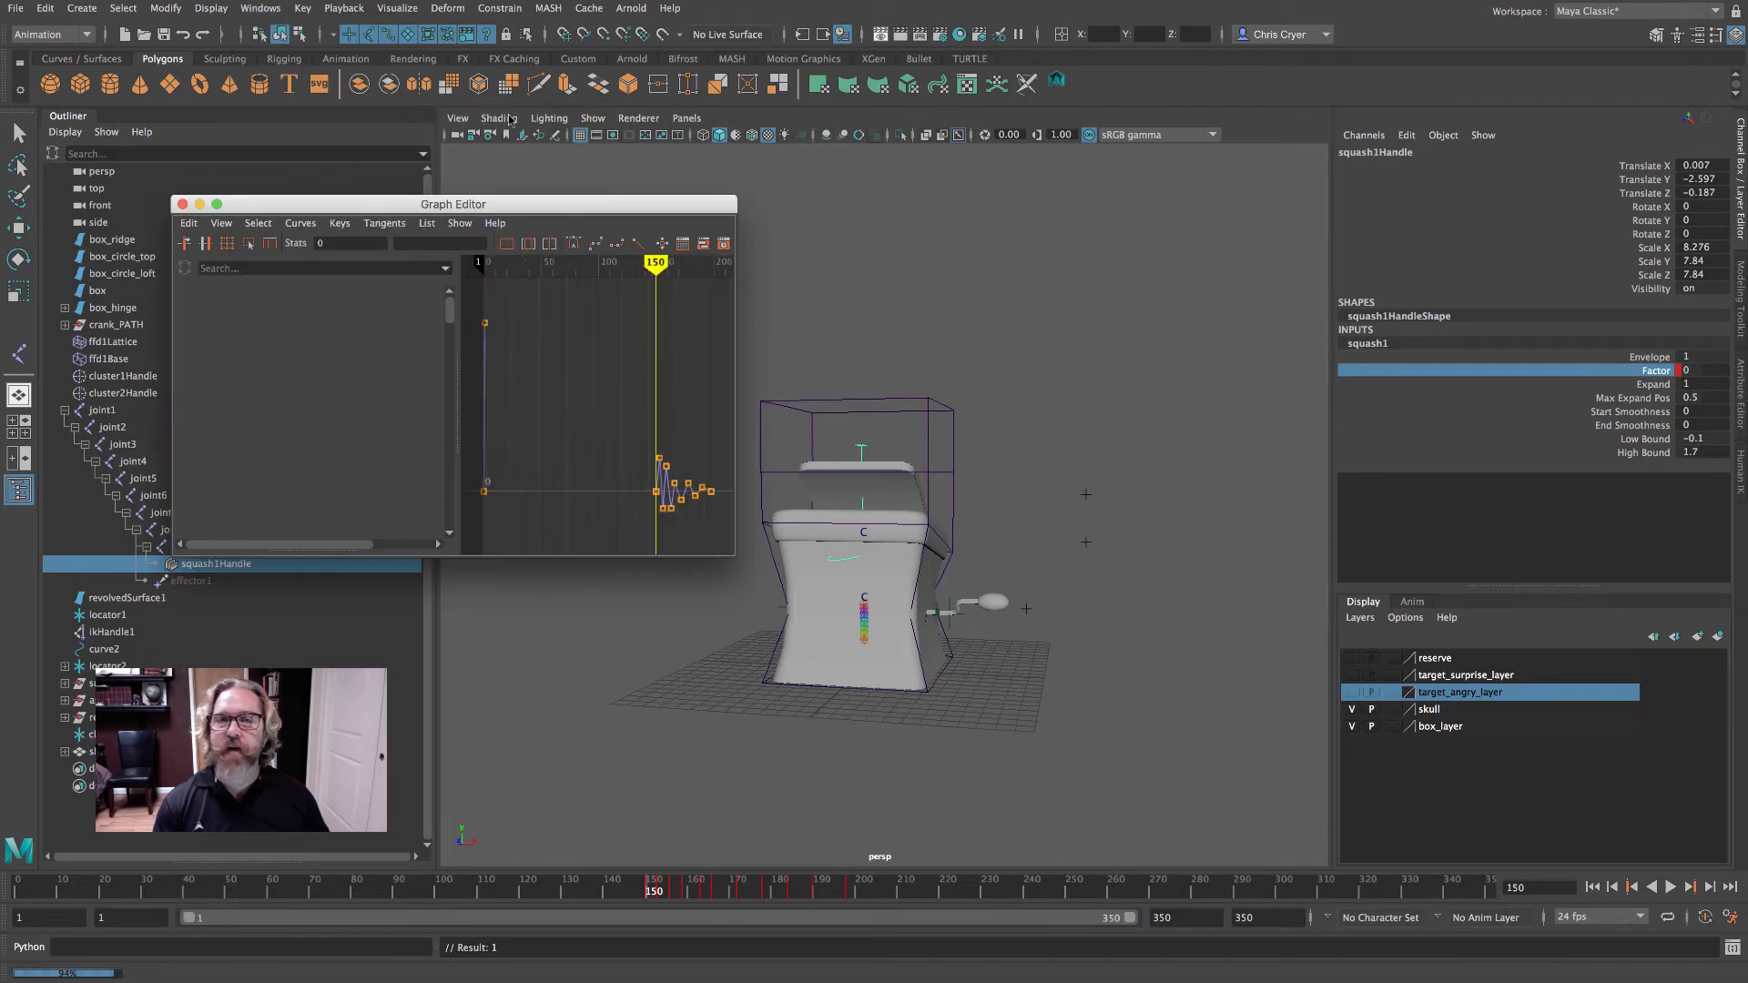
pyautogui.moveTo(736, 556); pyautogui.dragTo(1359, 682)
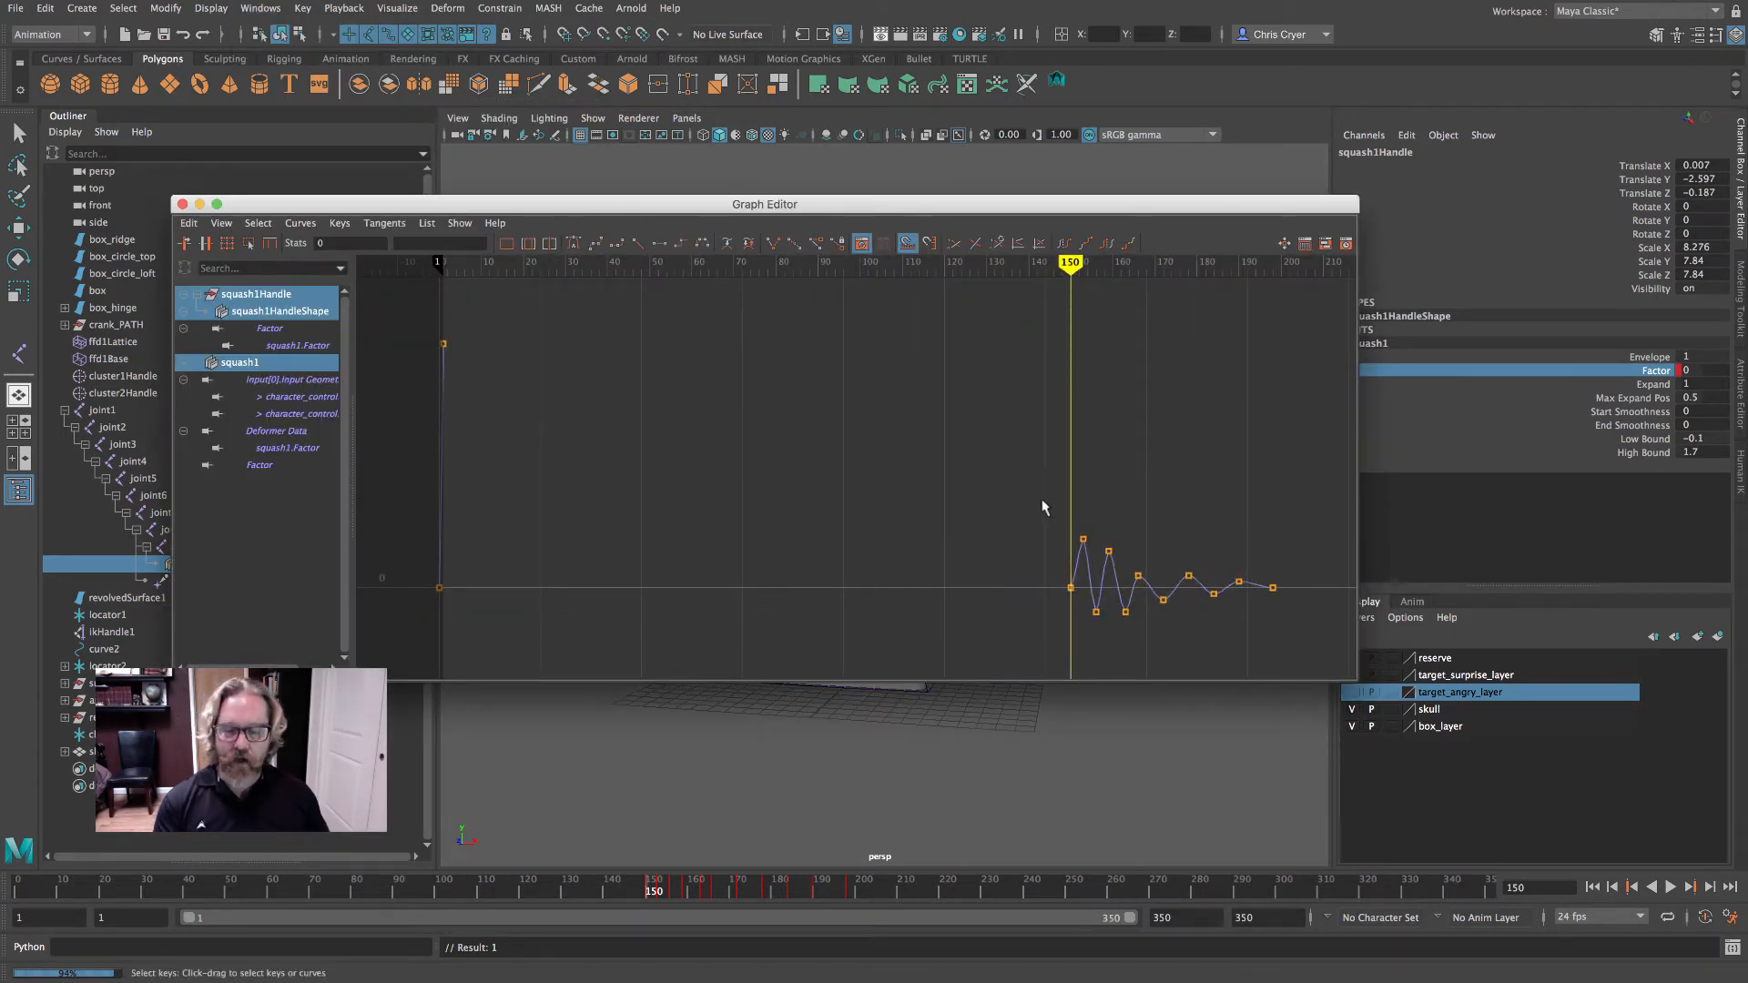
pyautogui.moveTo(1026, 490); pyautogui.dragTo(1319, 658)
pyautogui.press('f')
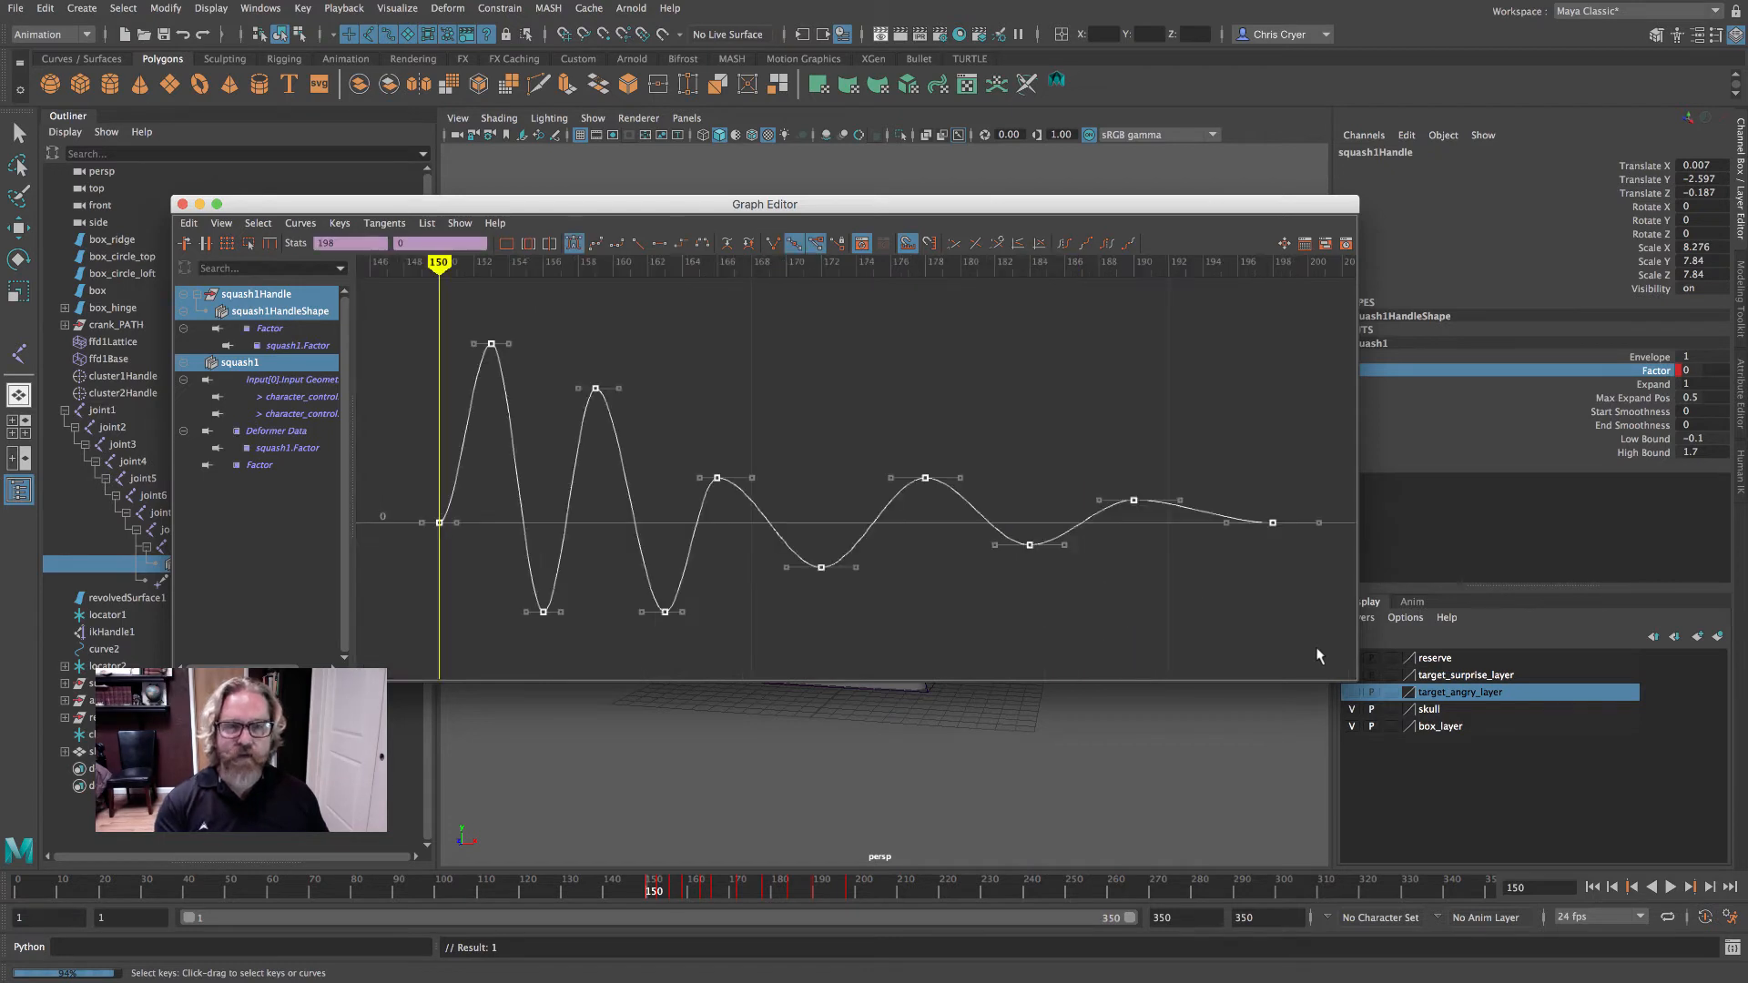
# - Soften the second squash by raising the Factor key at frame 163 to about -0.084 on the curve
pyautogui.keyDown('alt'); pyautogui.moveTo(1104, 484); pyautogui.dragTo(873, 453, button='right'); pyautogui.keyUp('alt')
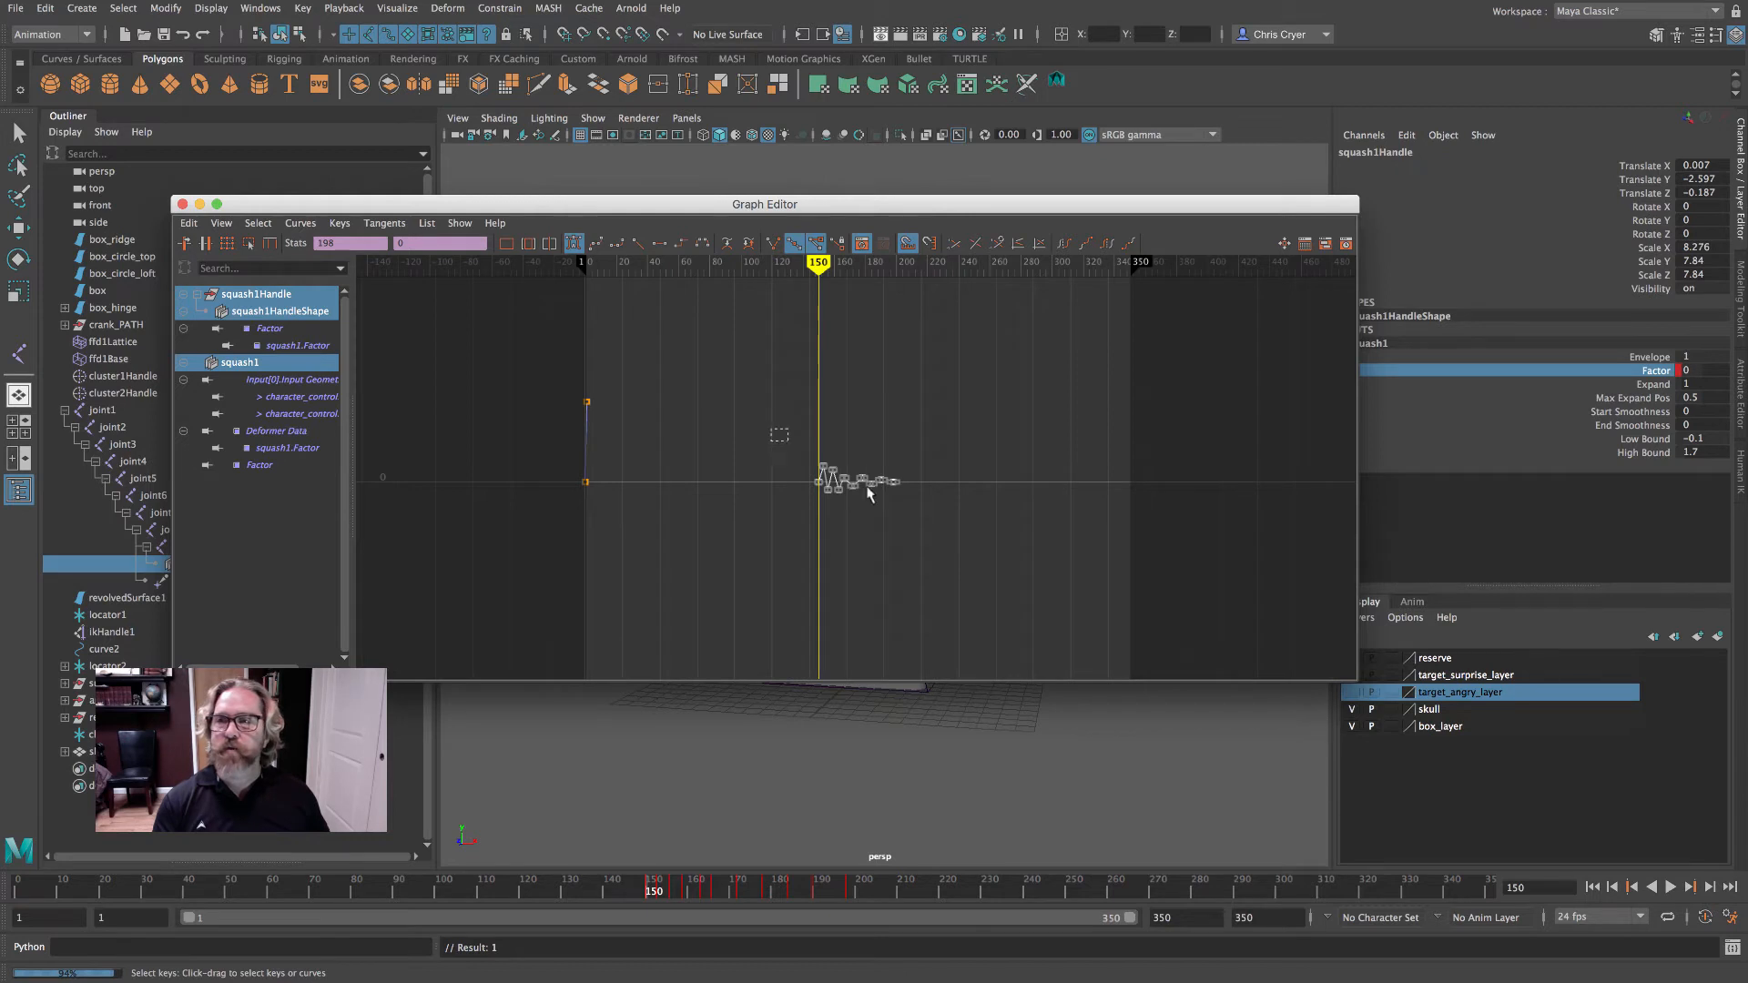
pyautogui.press('f')
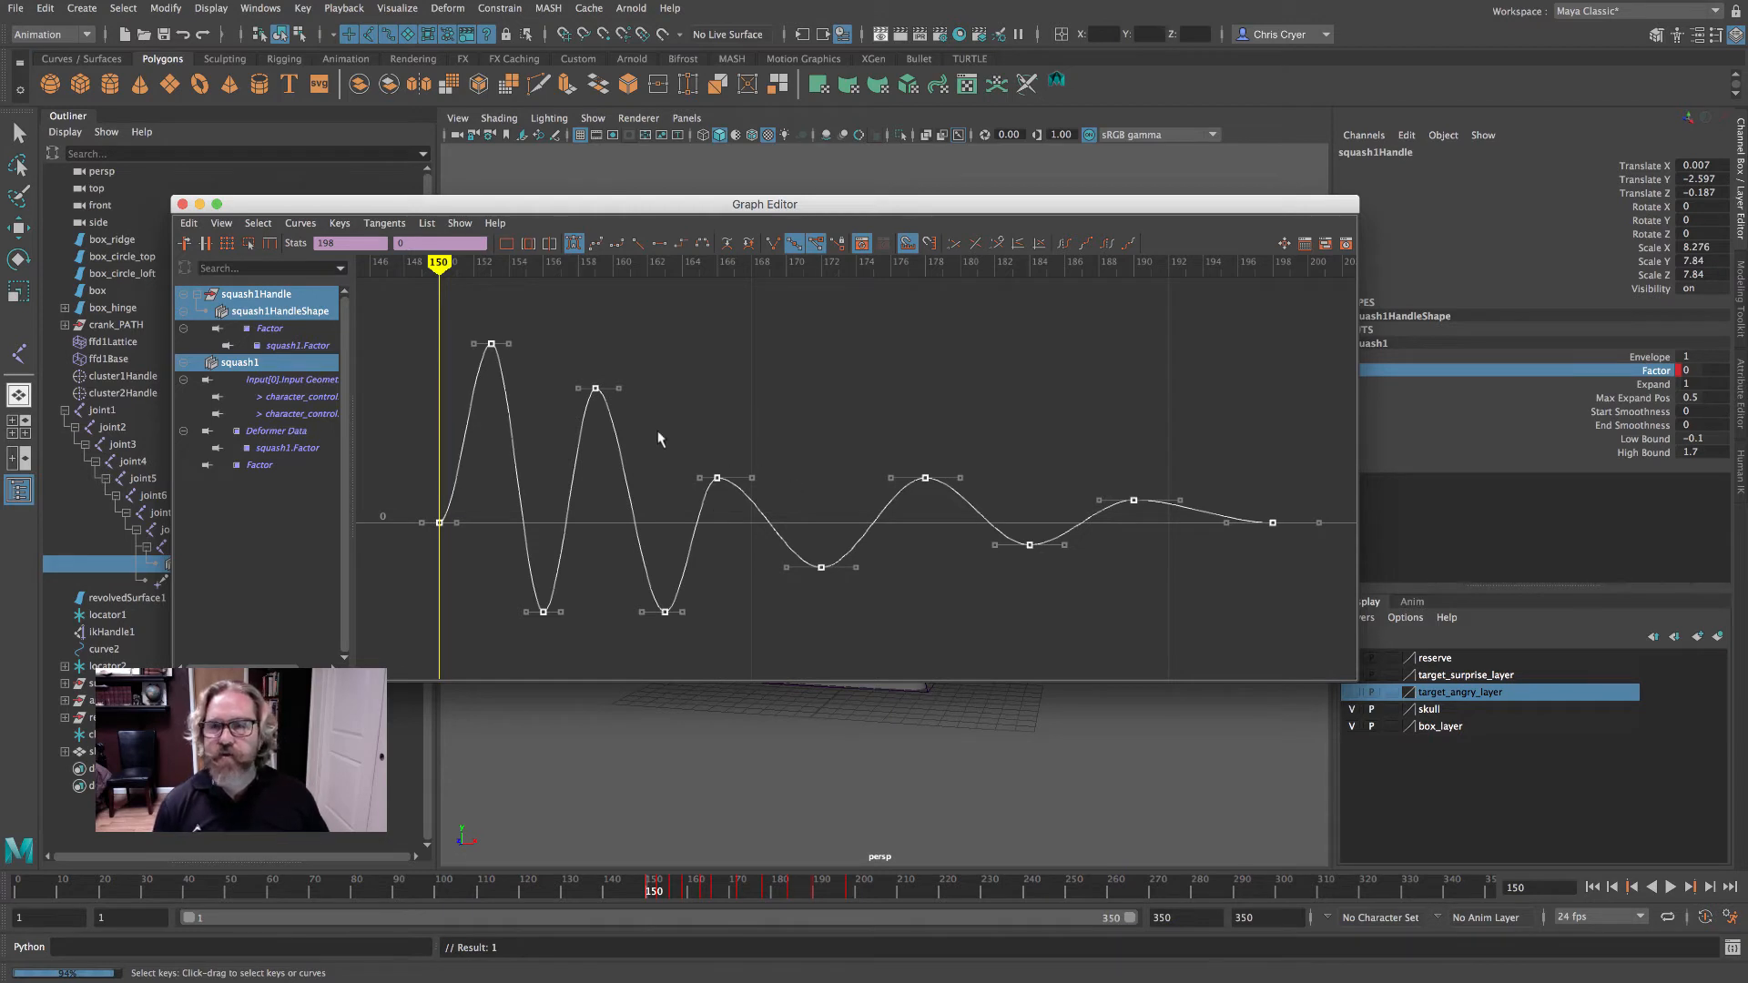
pyautogui.click(666, 612)
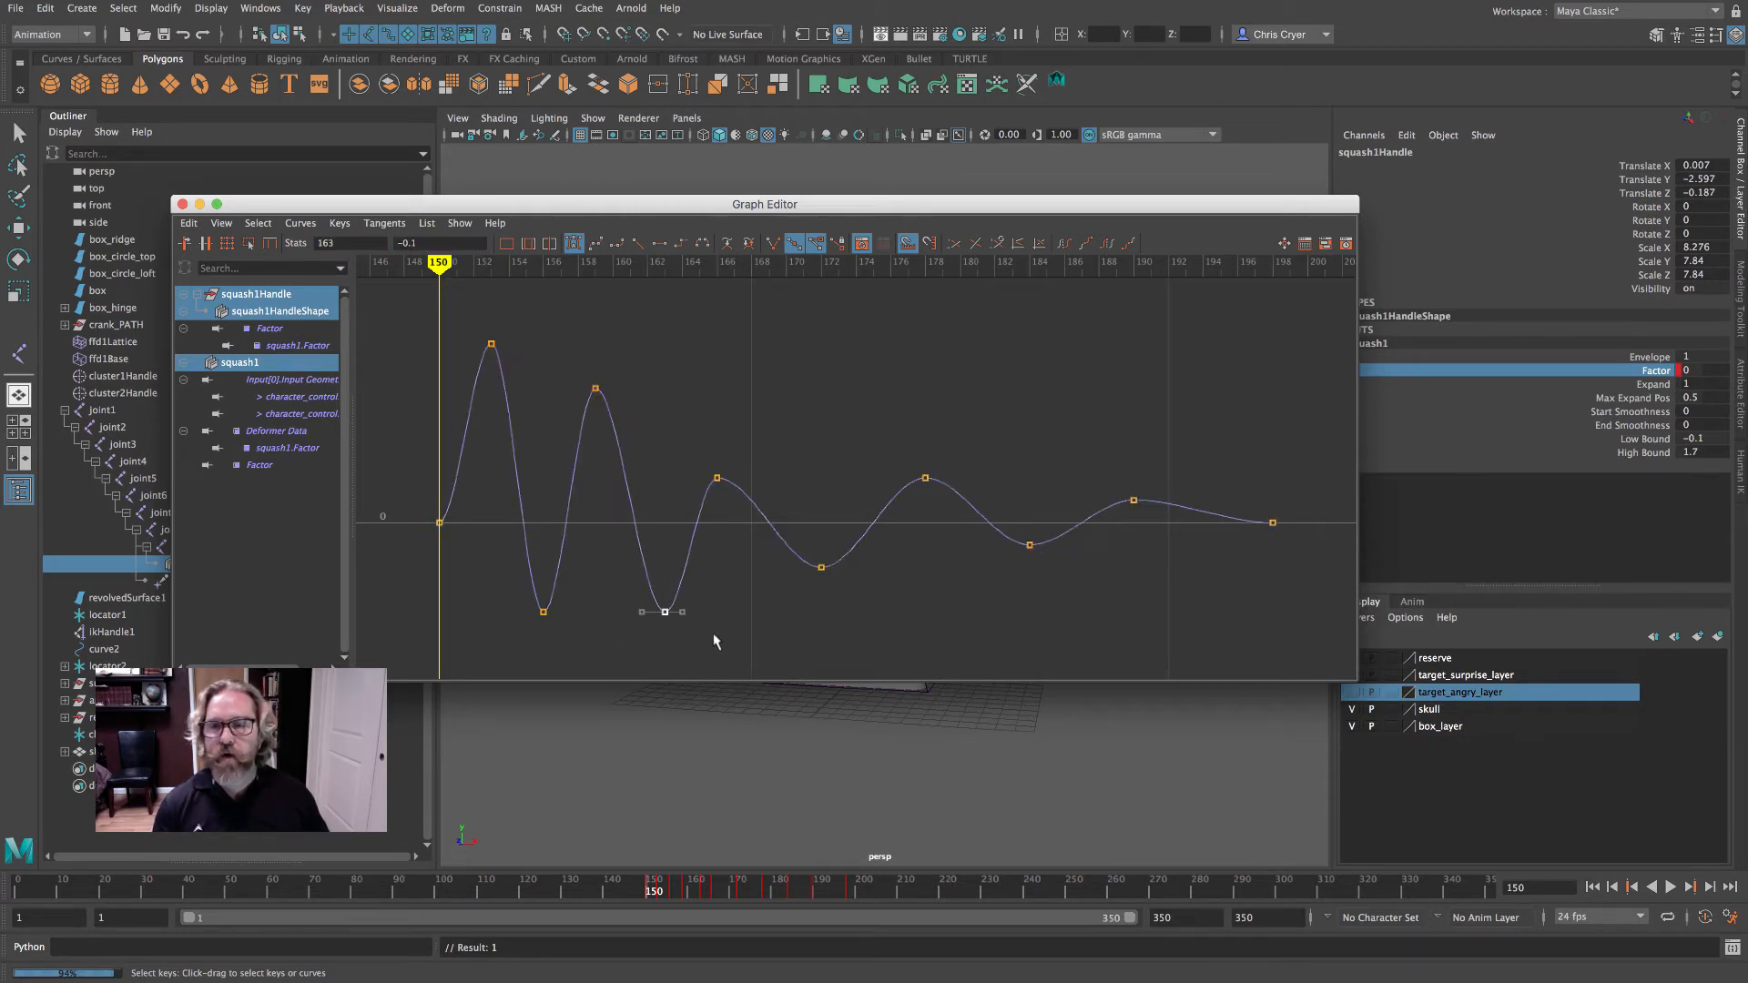
pyautogui.moveTo(718, 642)
pyautogui.mouseDown(button='middle')
pyautogui.moveTo(718, 613)
pyautogui.moveTo(743, 619)
pyautogui.mouseUp(button='middle')
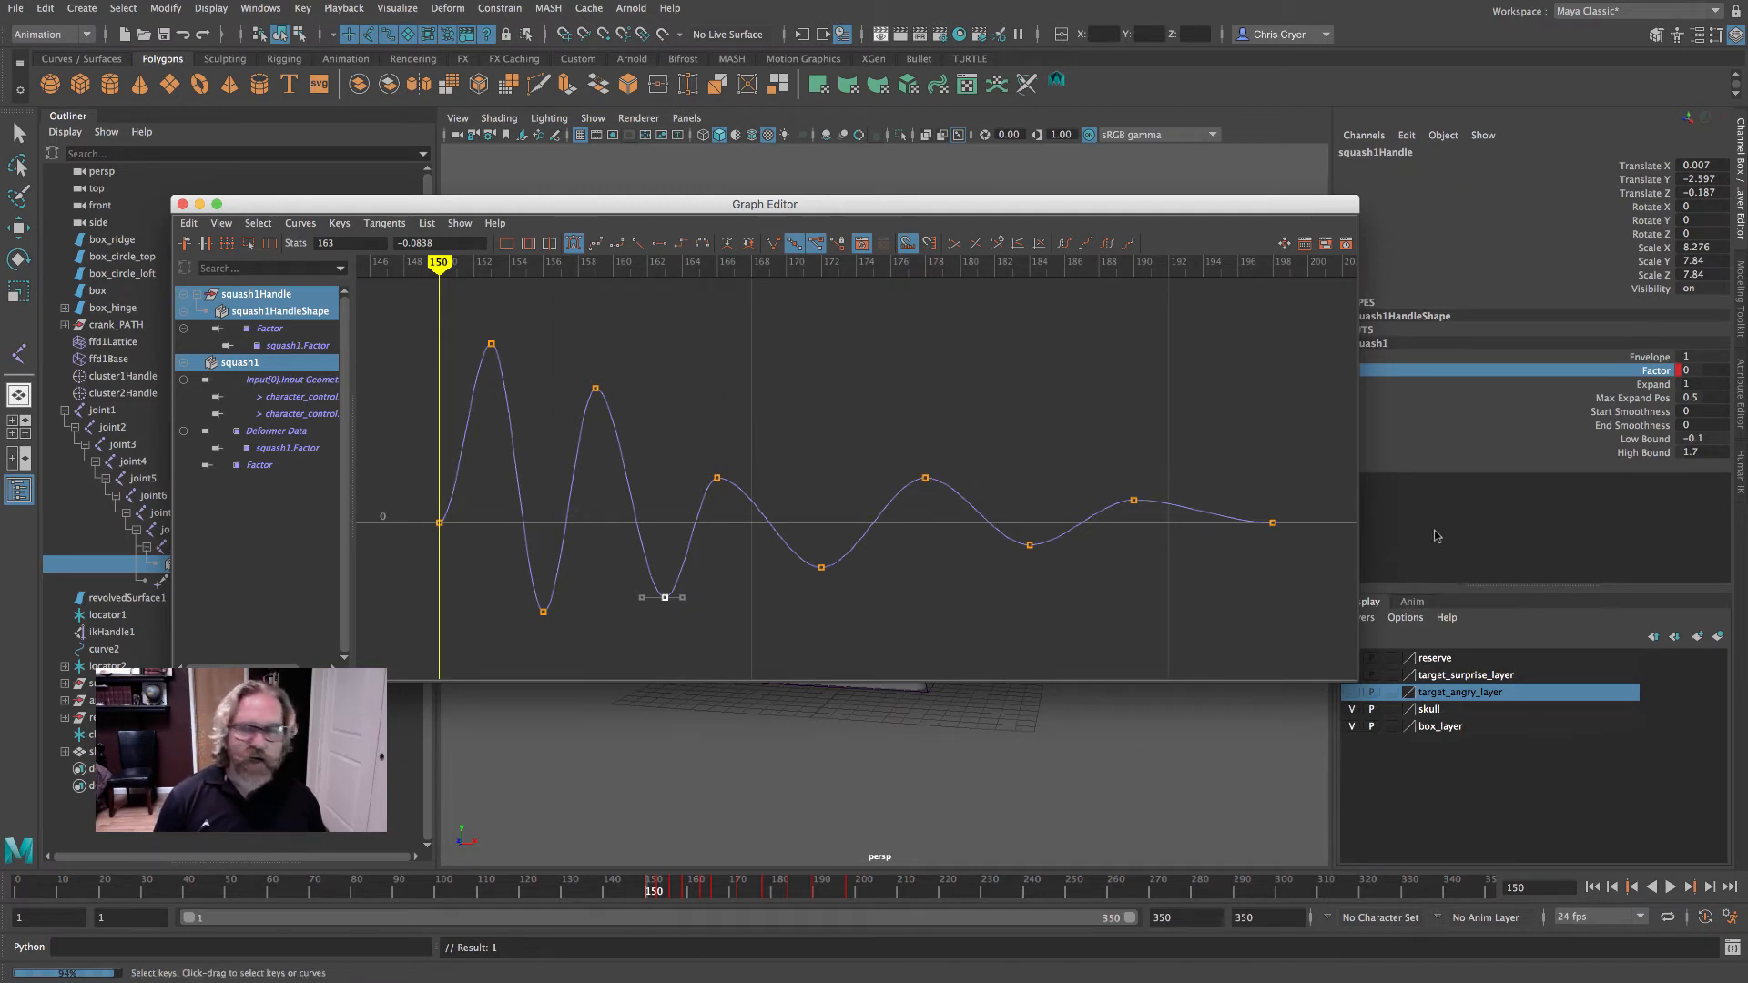
# - Shift all squash1 Factor keys from frame 150 onward forward by 3 frames without changing their values, and close the Graph Editor
pyautogui.moveTo(415, 298); pyautogui.dragTo(1321, 661)
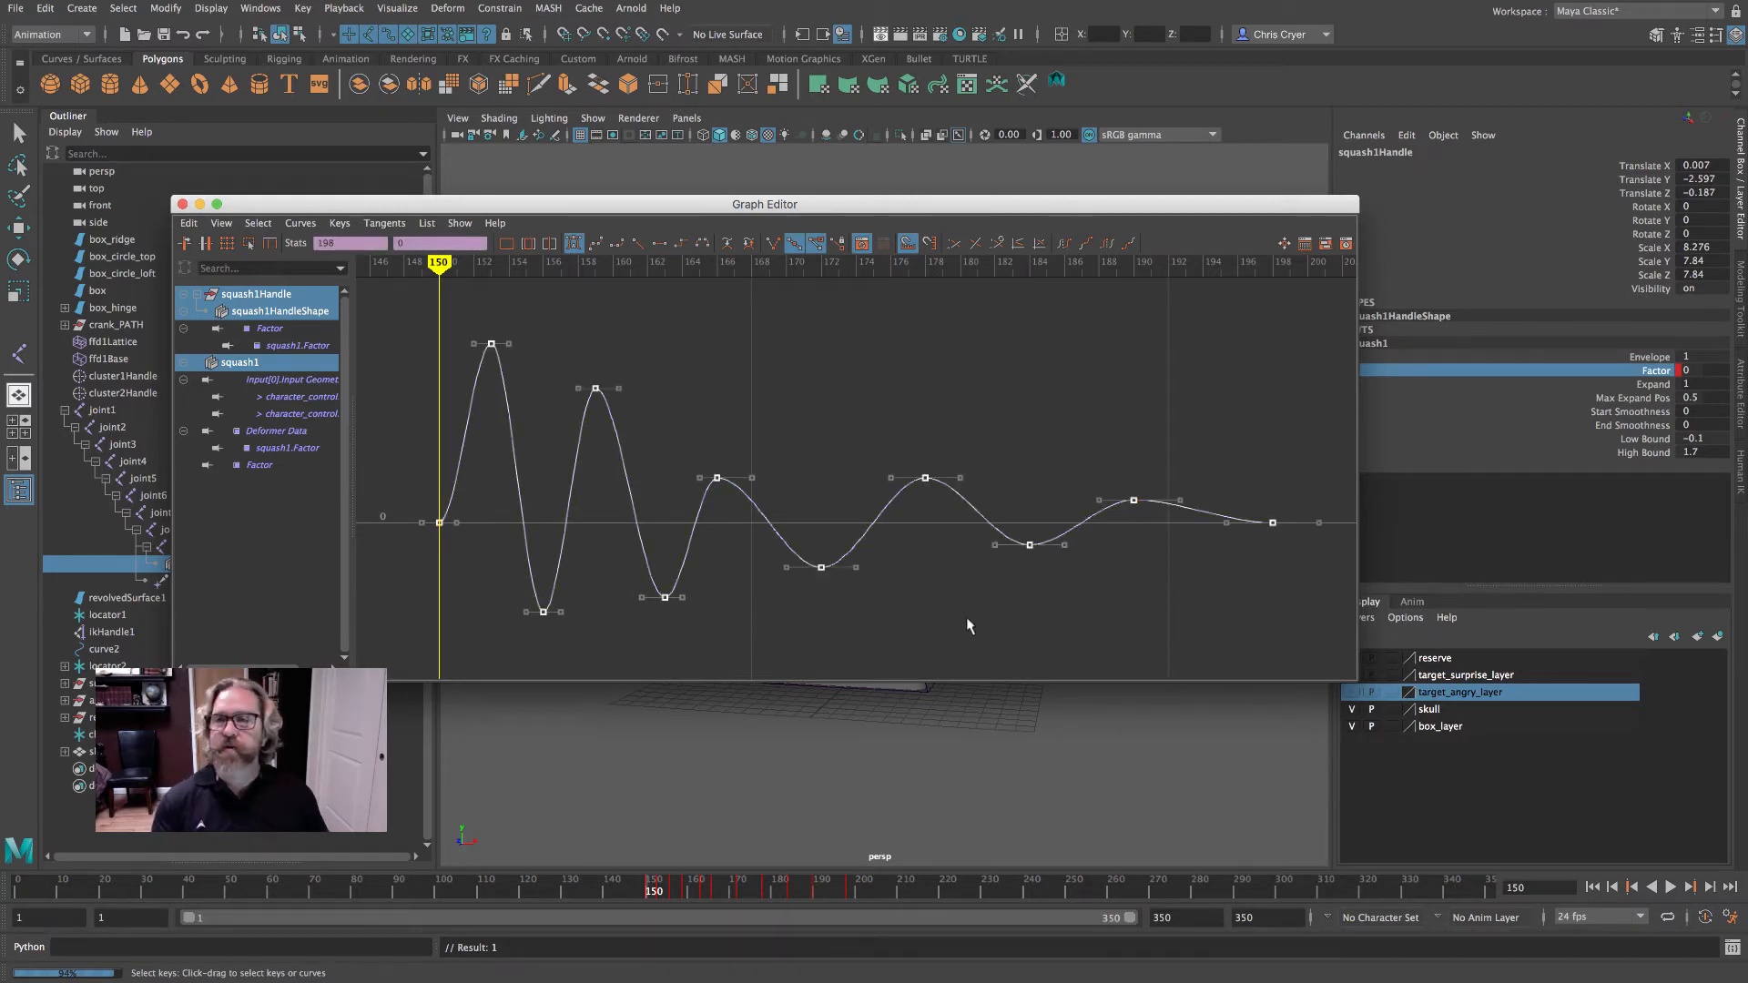
pyautogui.click(18, 228)
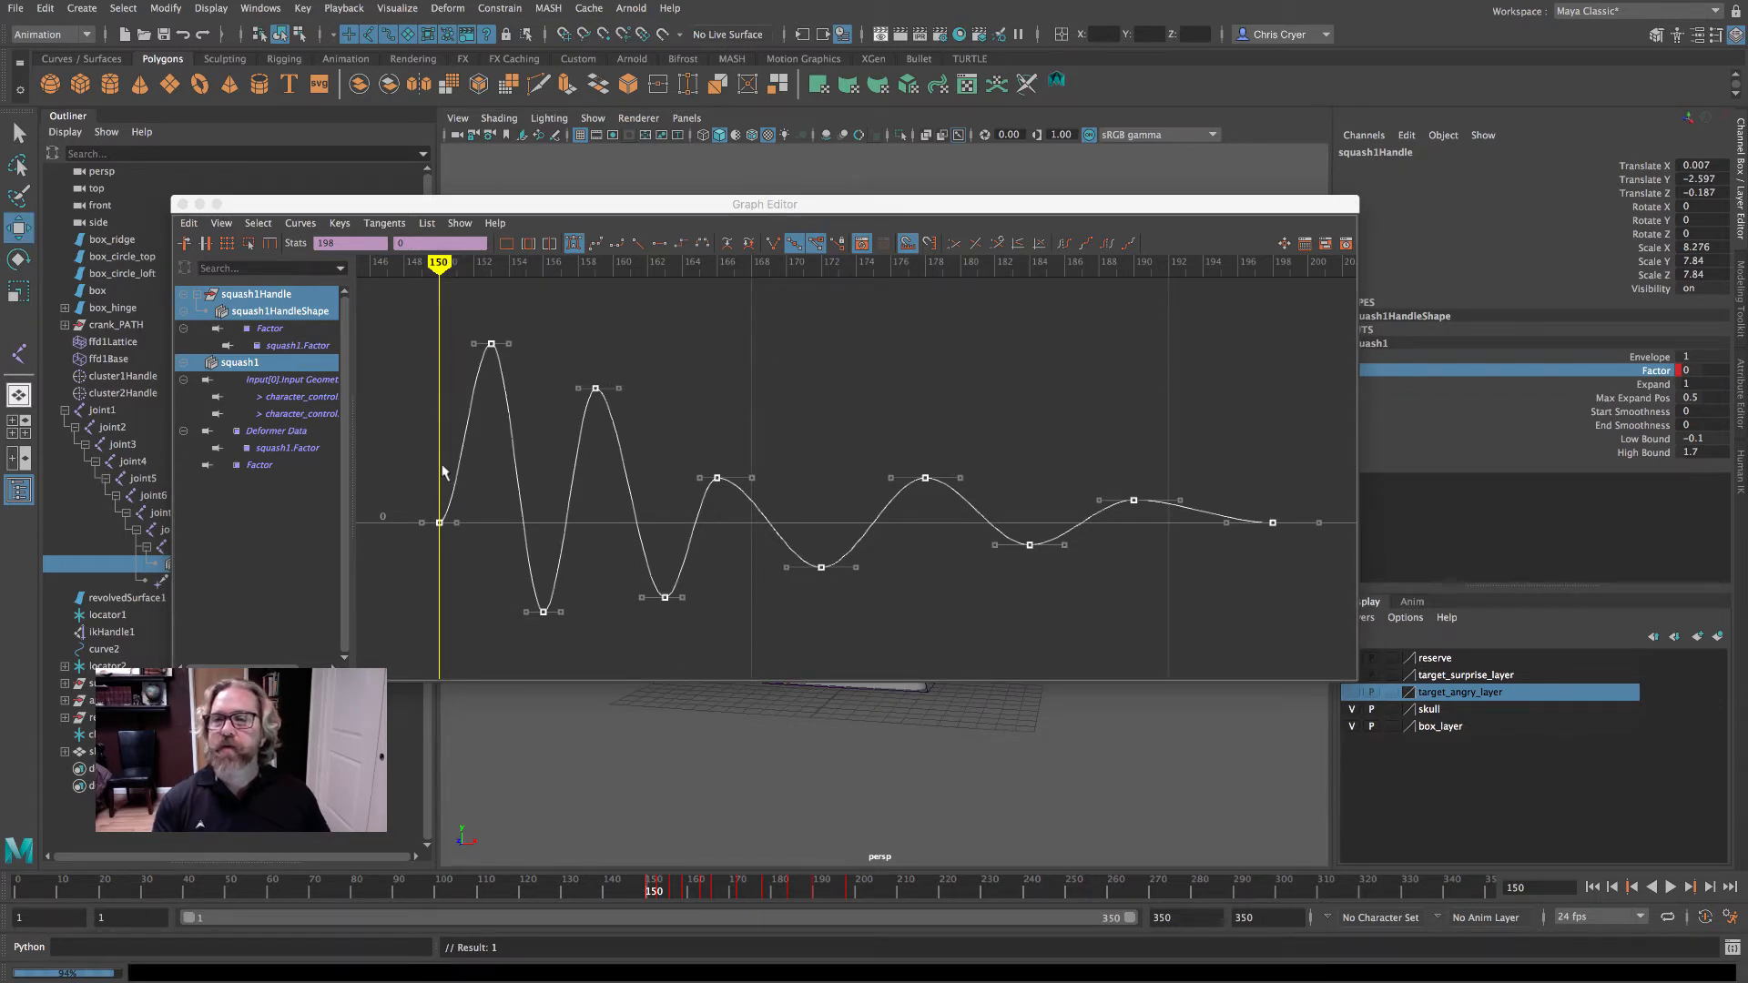
pyautogui.click(617, 327)
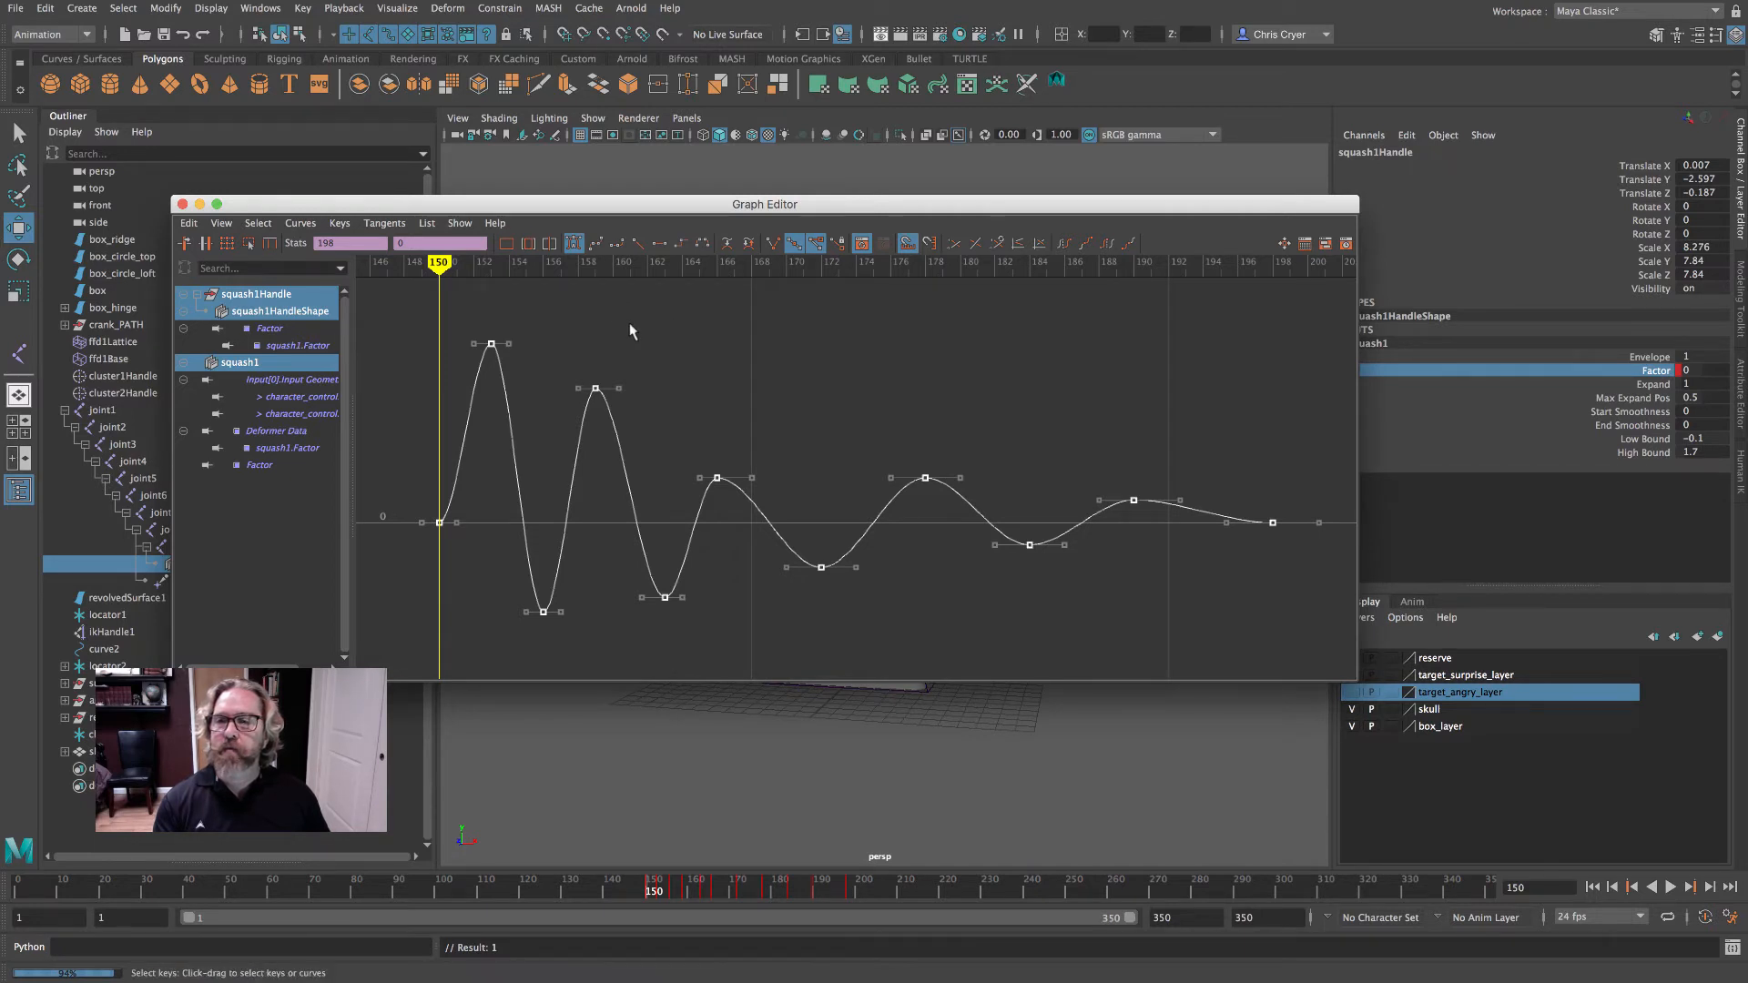
pyautogui.click(397, 314)
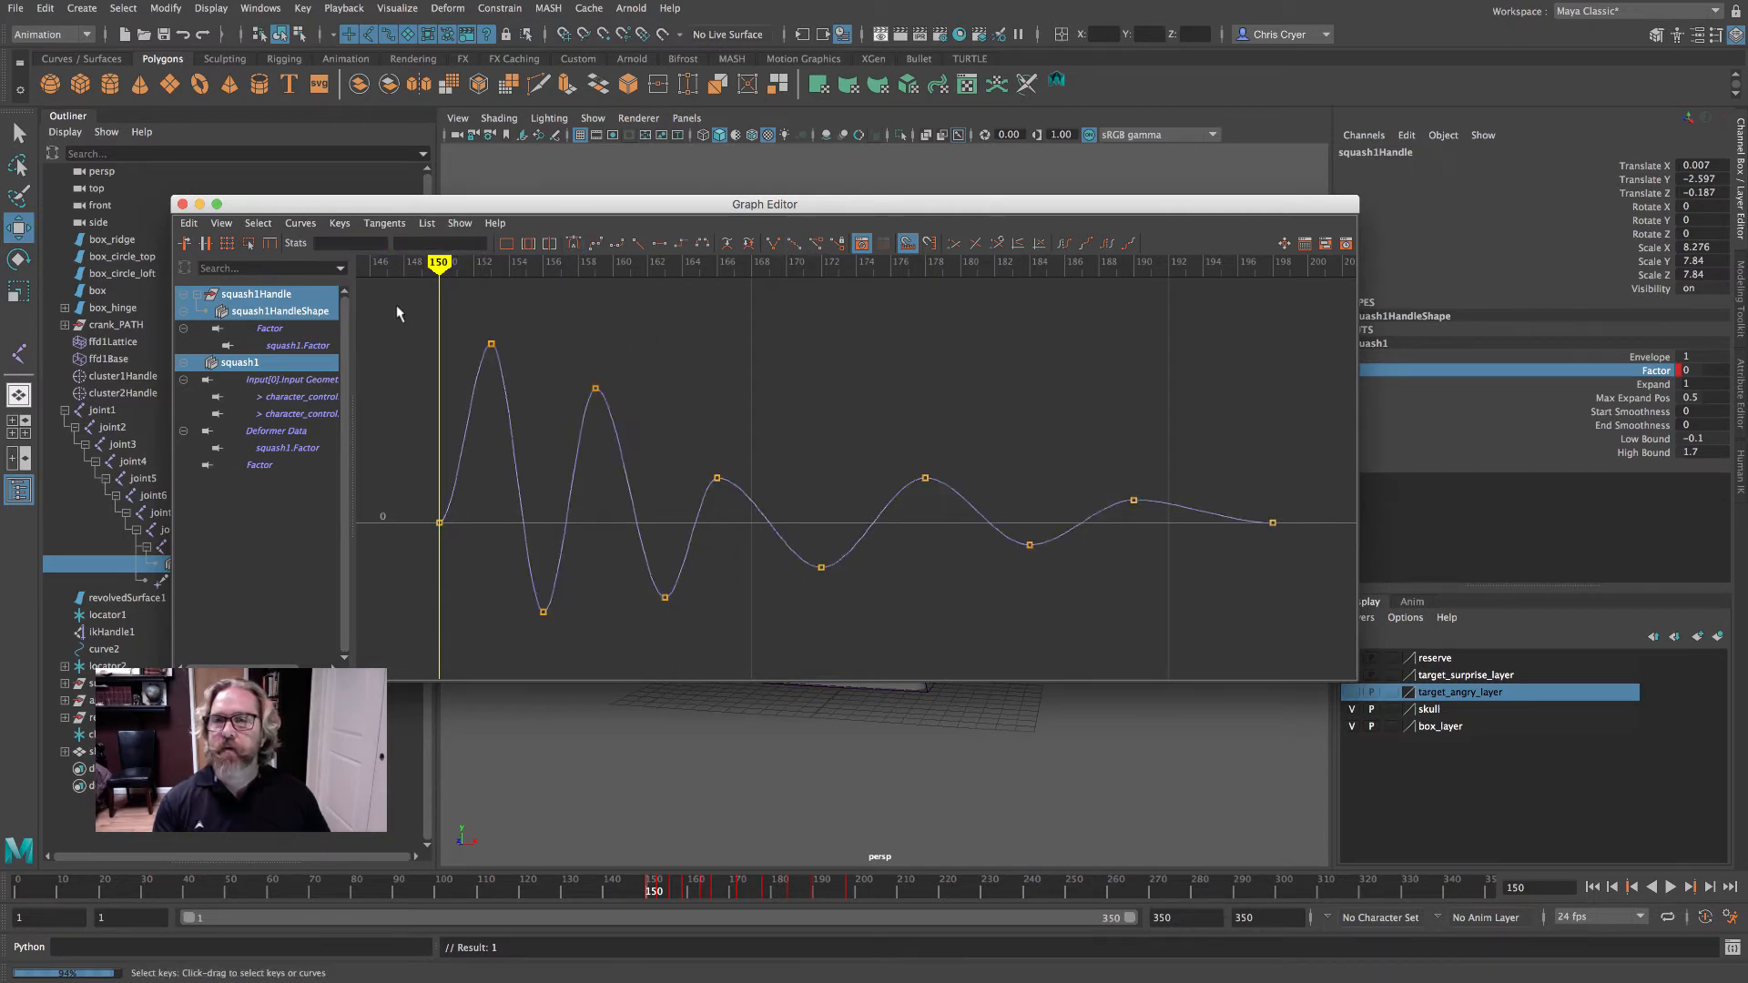
pyautogui.moveTo(397, 307); pyautogui.dragTo(1284, 636)
pyautogui.keyDown('shift'); pyautogui.moveTo(824, 395); pyautogui.dragTo(863, 390, button='middle'); pyautogui.keyUp('shift')
pyautogui.click(491, 523)
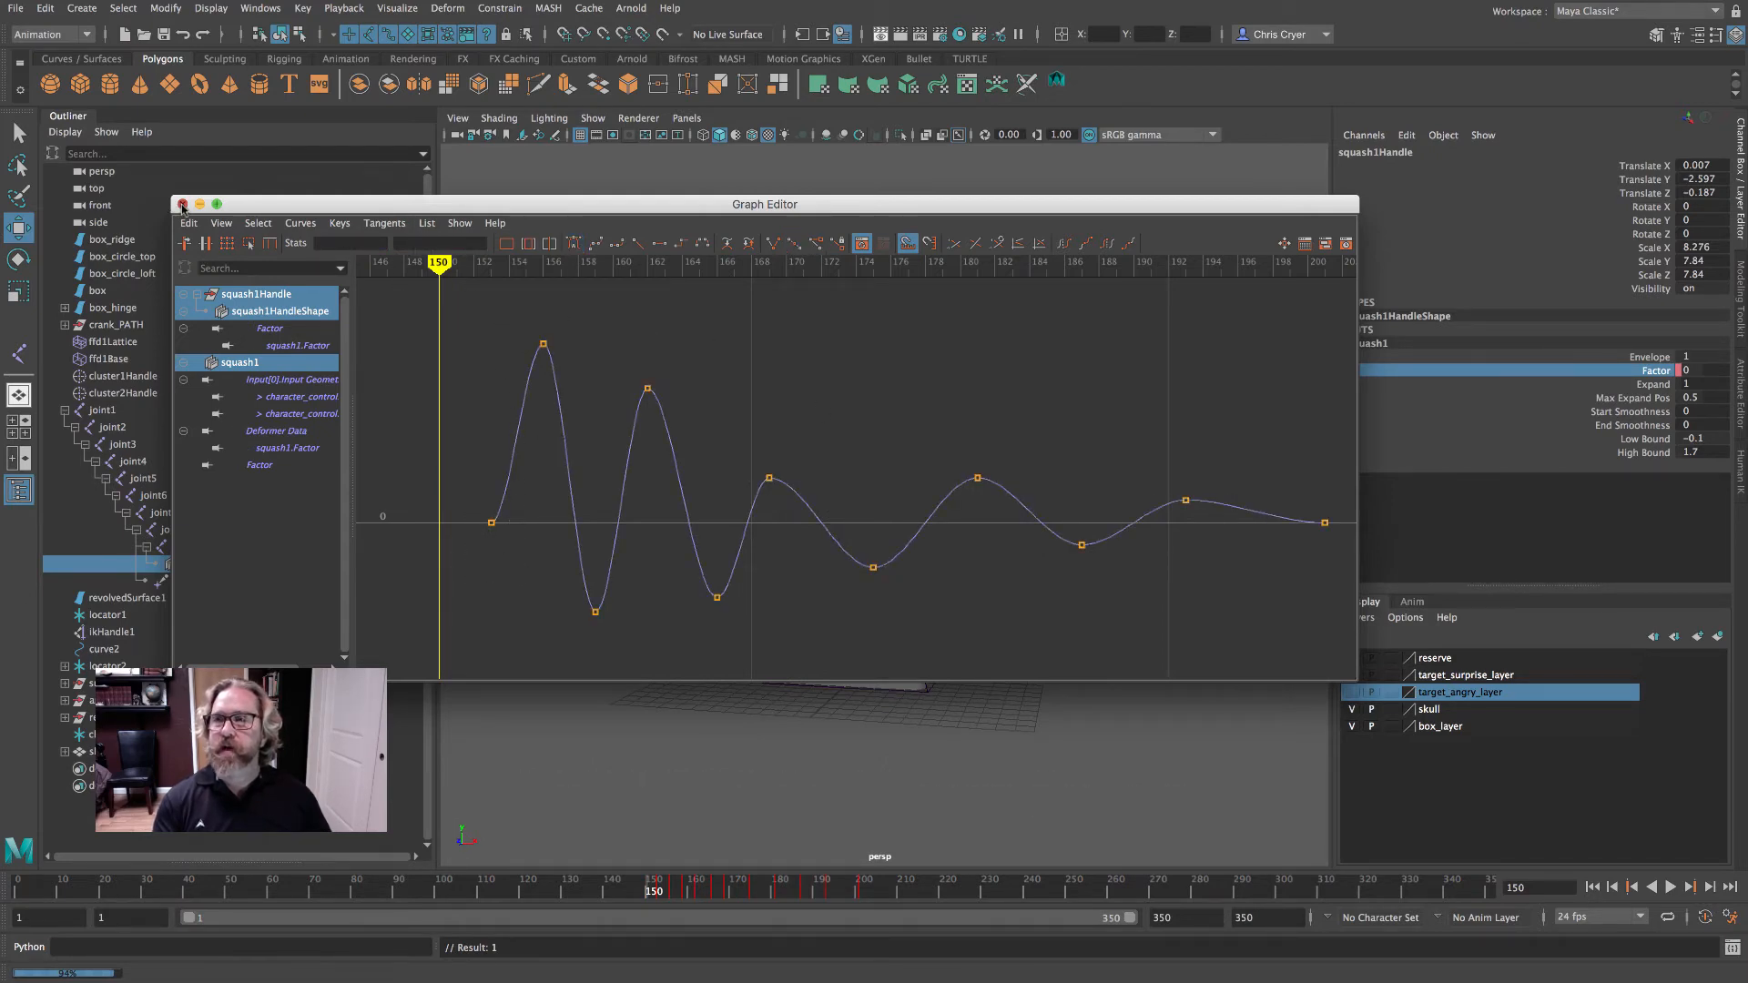
pyautogui.click(182, 204)
# - Play and scrub the animation to check the skull's squash and stretch with the shifted keys
pyautogui.hotkey('alt', 'v')
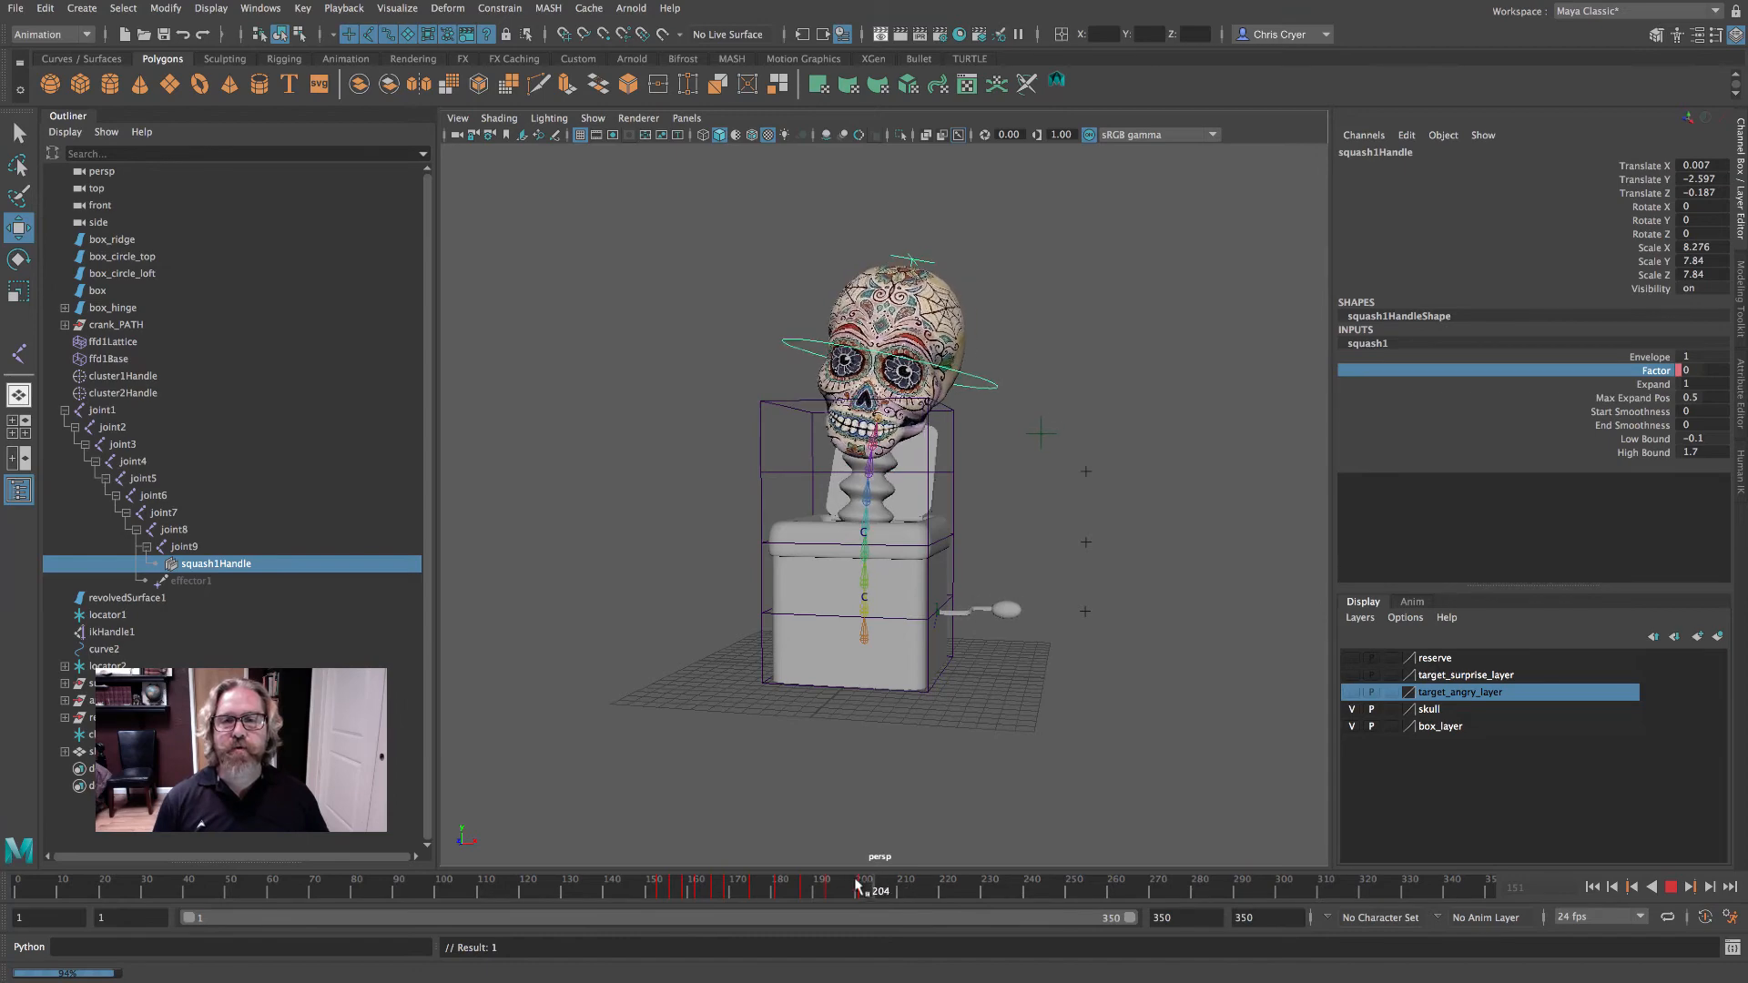
pyautogui.click(794, 881)
pyautogui.moveTo(794, 881)
pyautogui.mouseDown()
pyautogui.moveTo(643, 870)
pyautogui.moveTo(980, 885)
pyautogui.mouseUp()
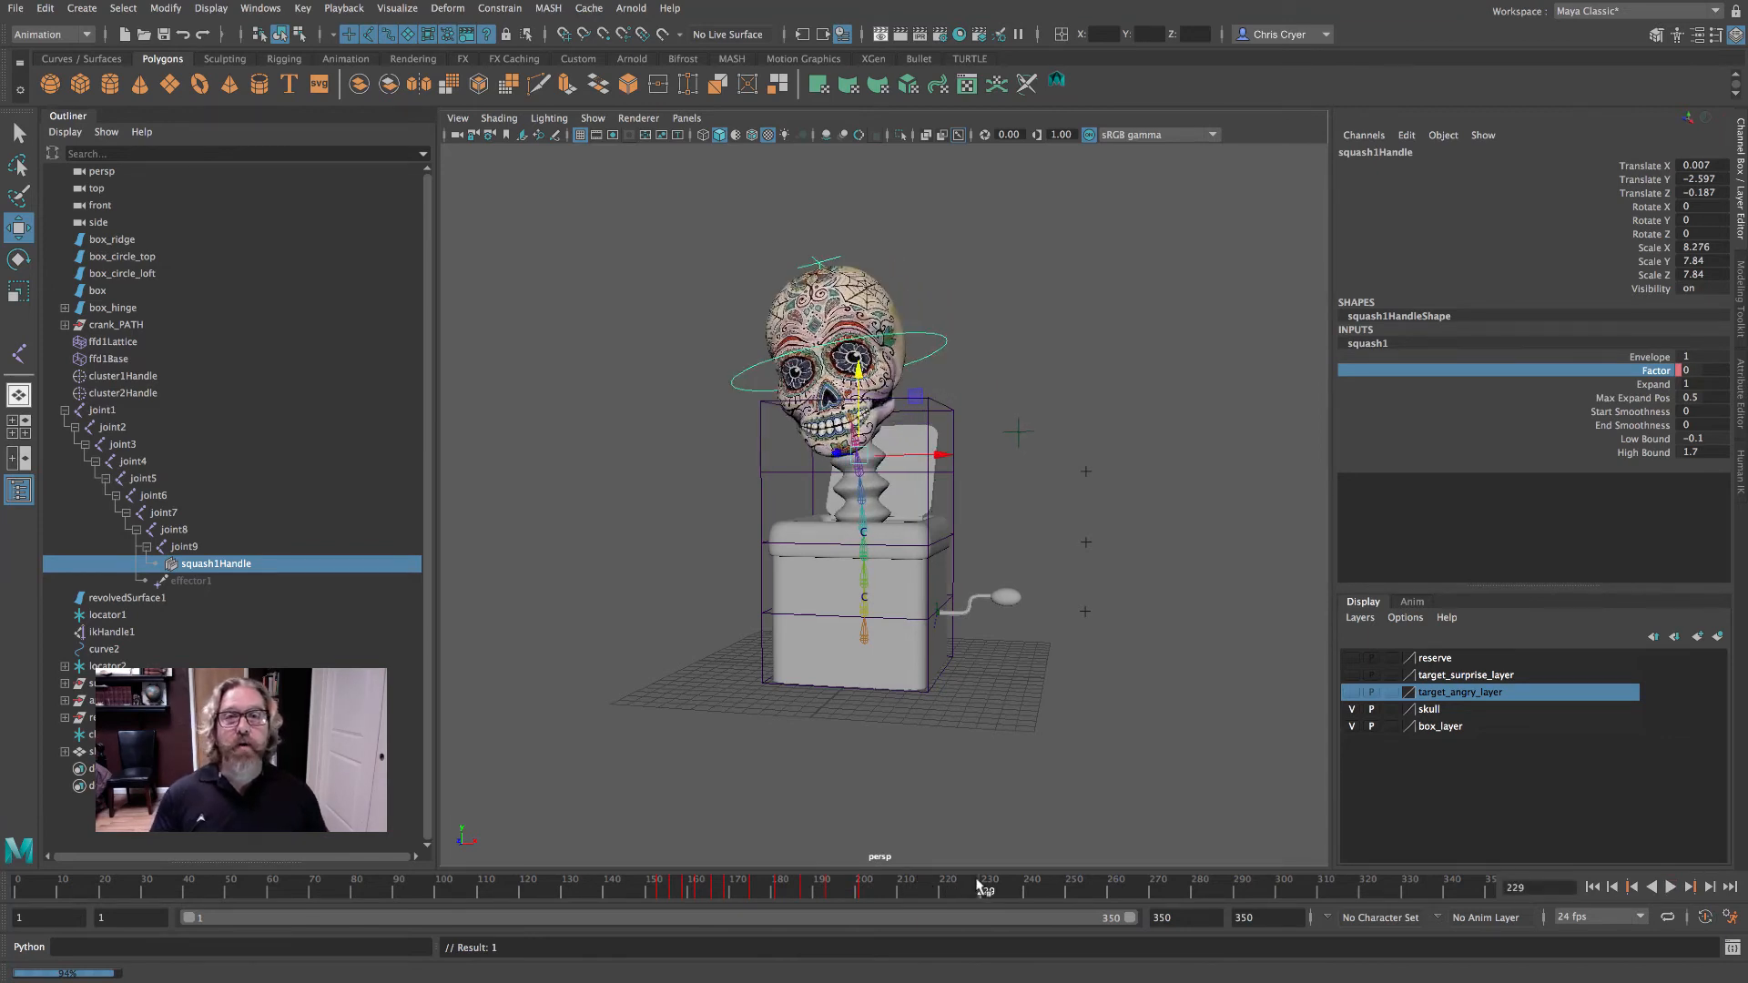
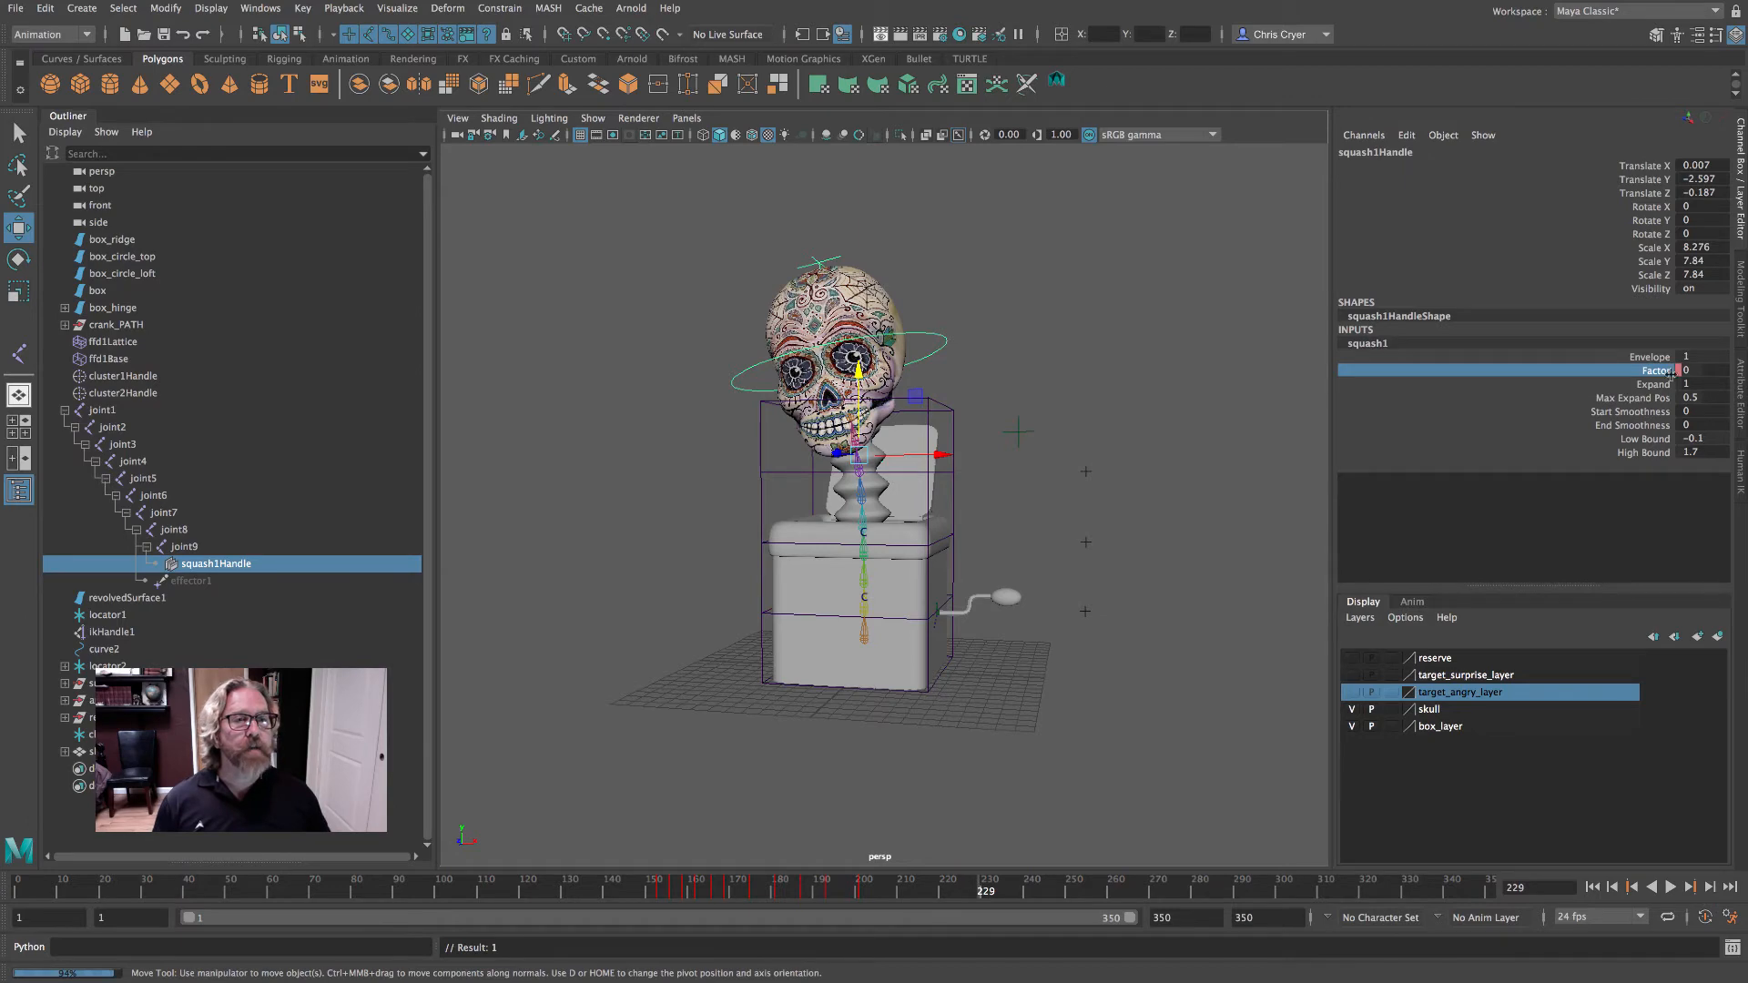
pyautogui.click(680, 904)
pyautogui.hotkey('alt', 'v')
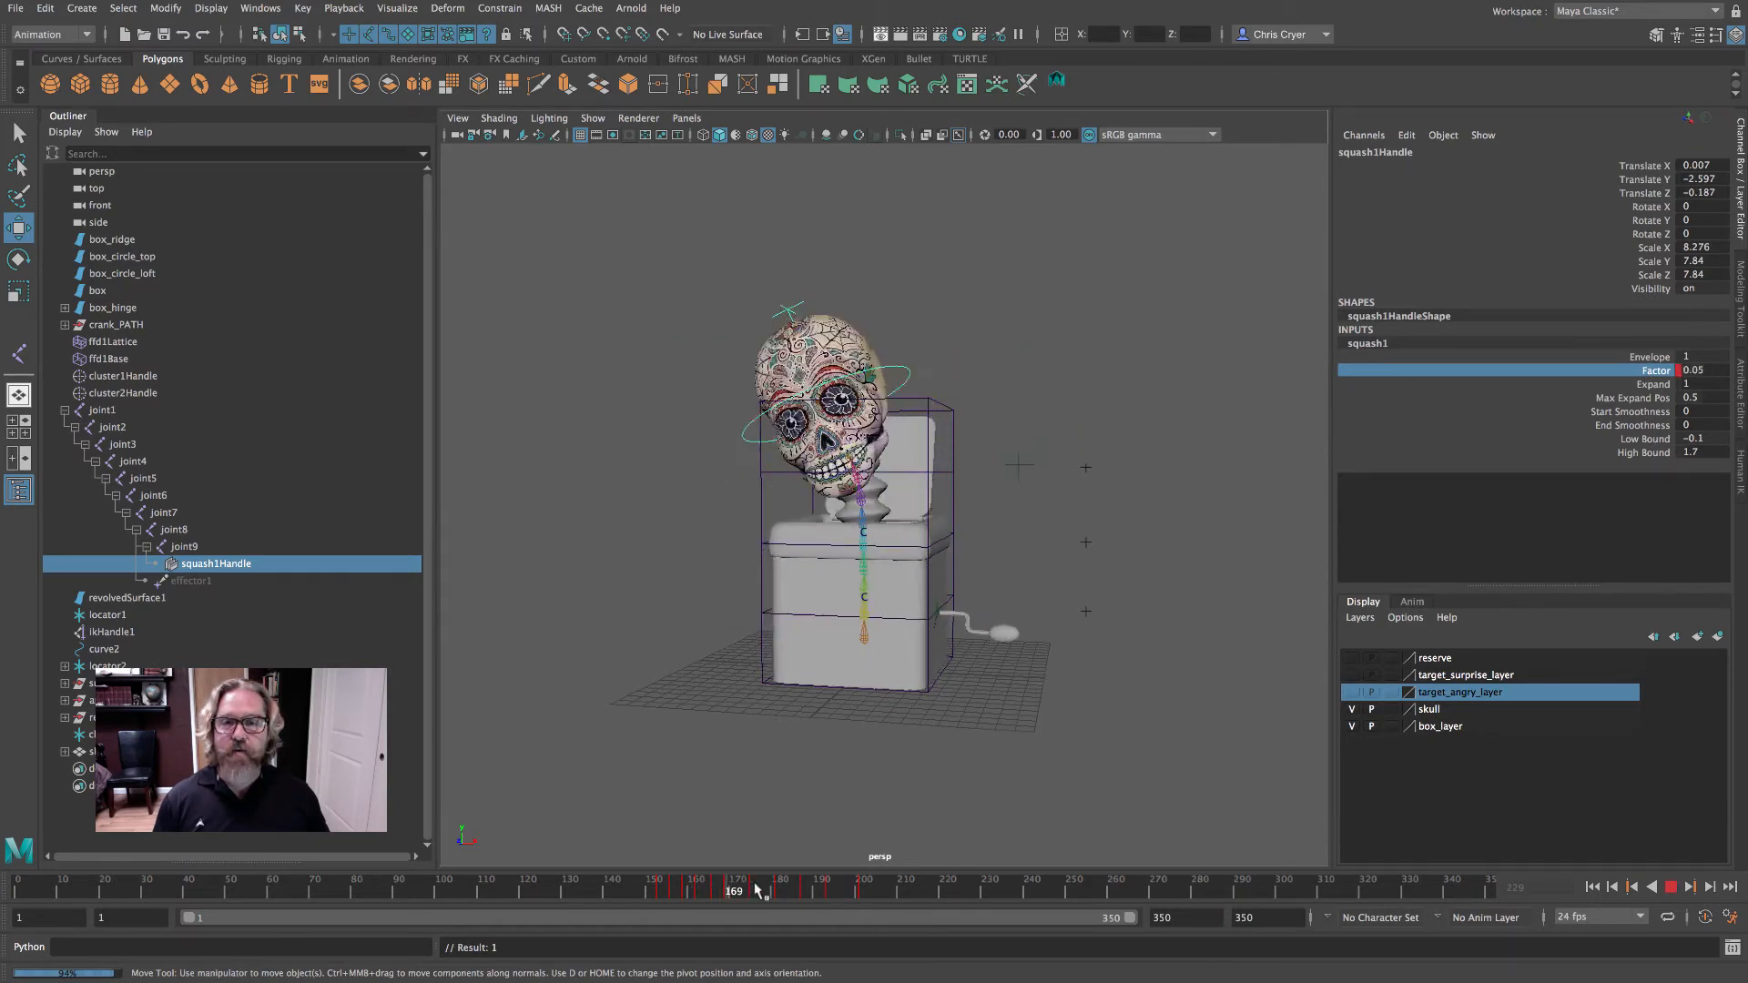
# - Stop playback at frame 221, then select character_control and move it down to sit just above the skull
pyautogui.click(950, 892)
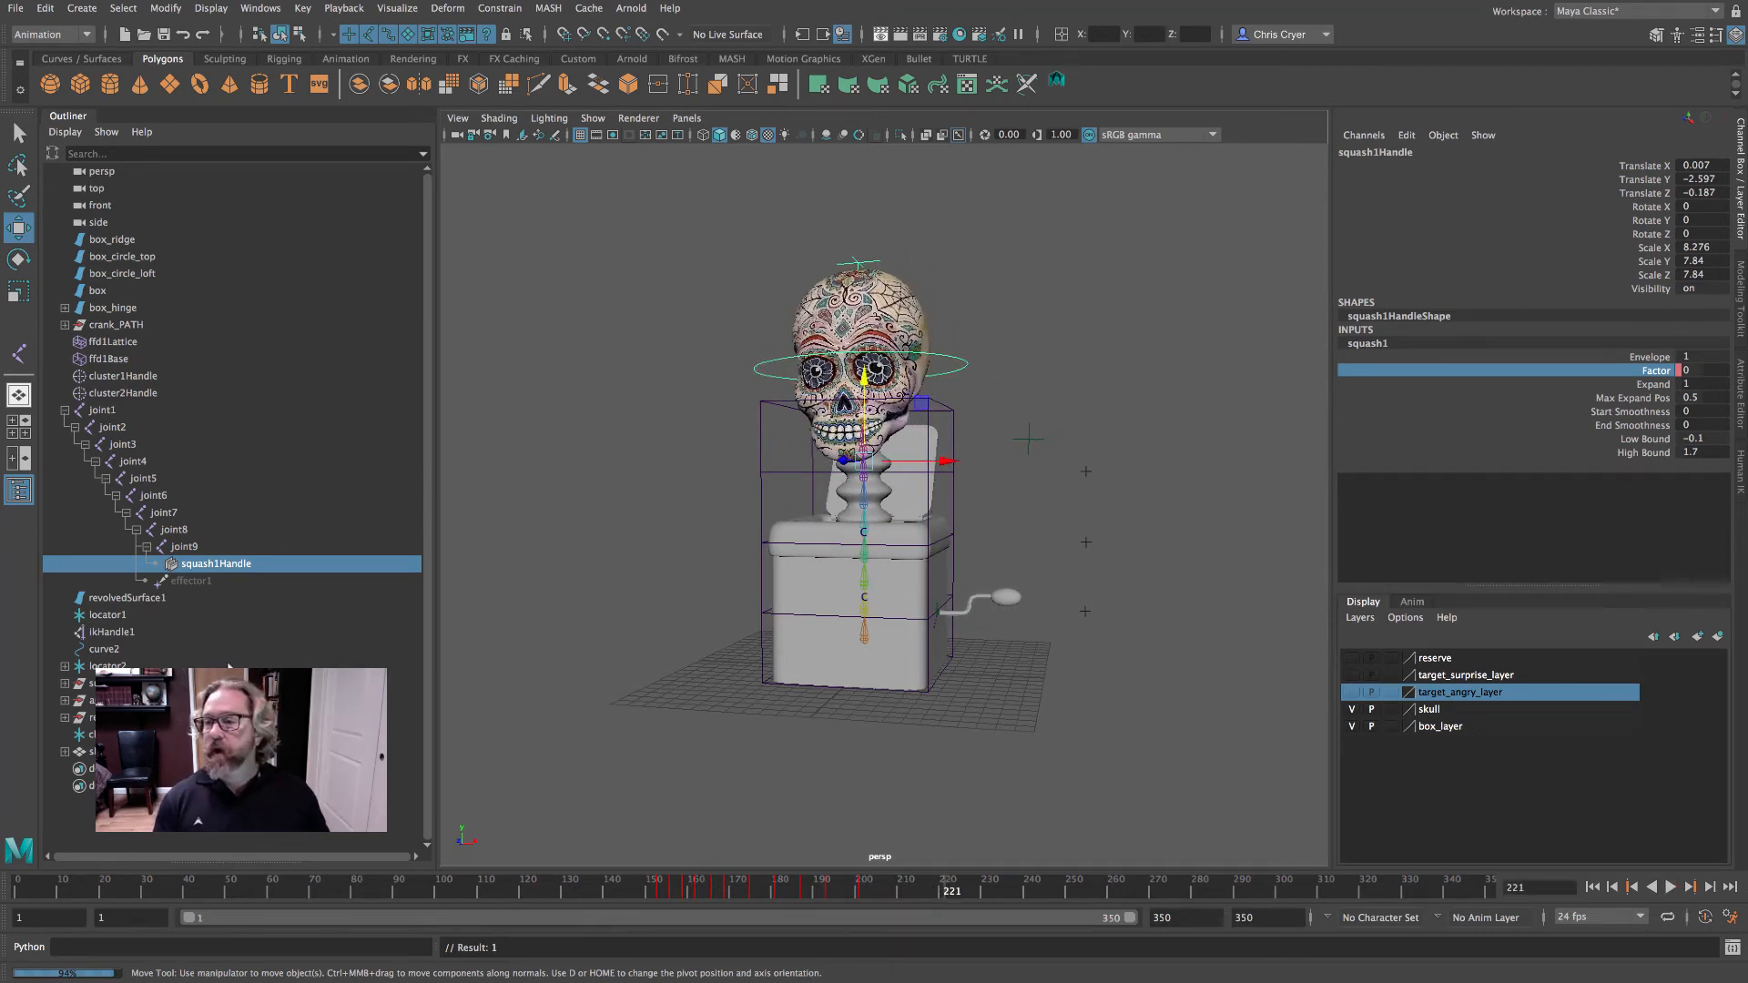
pyautogui.click(81, 734)
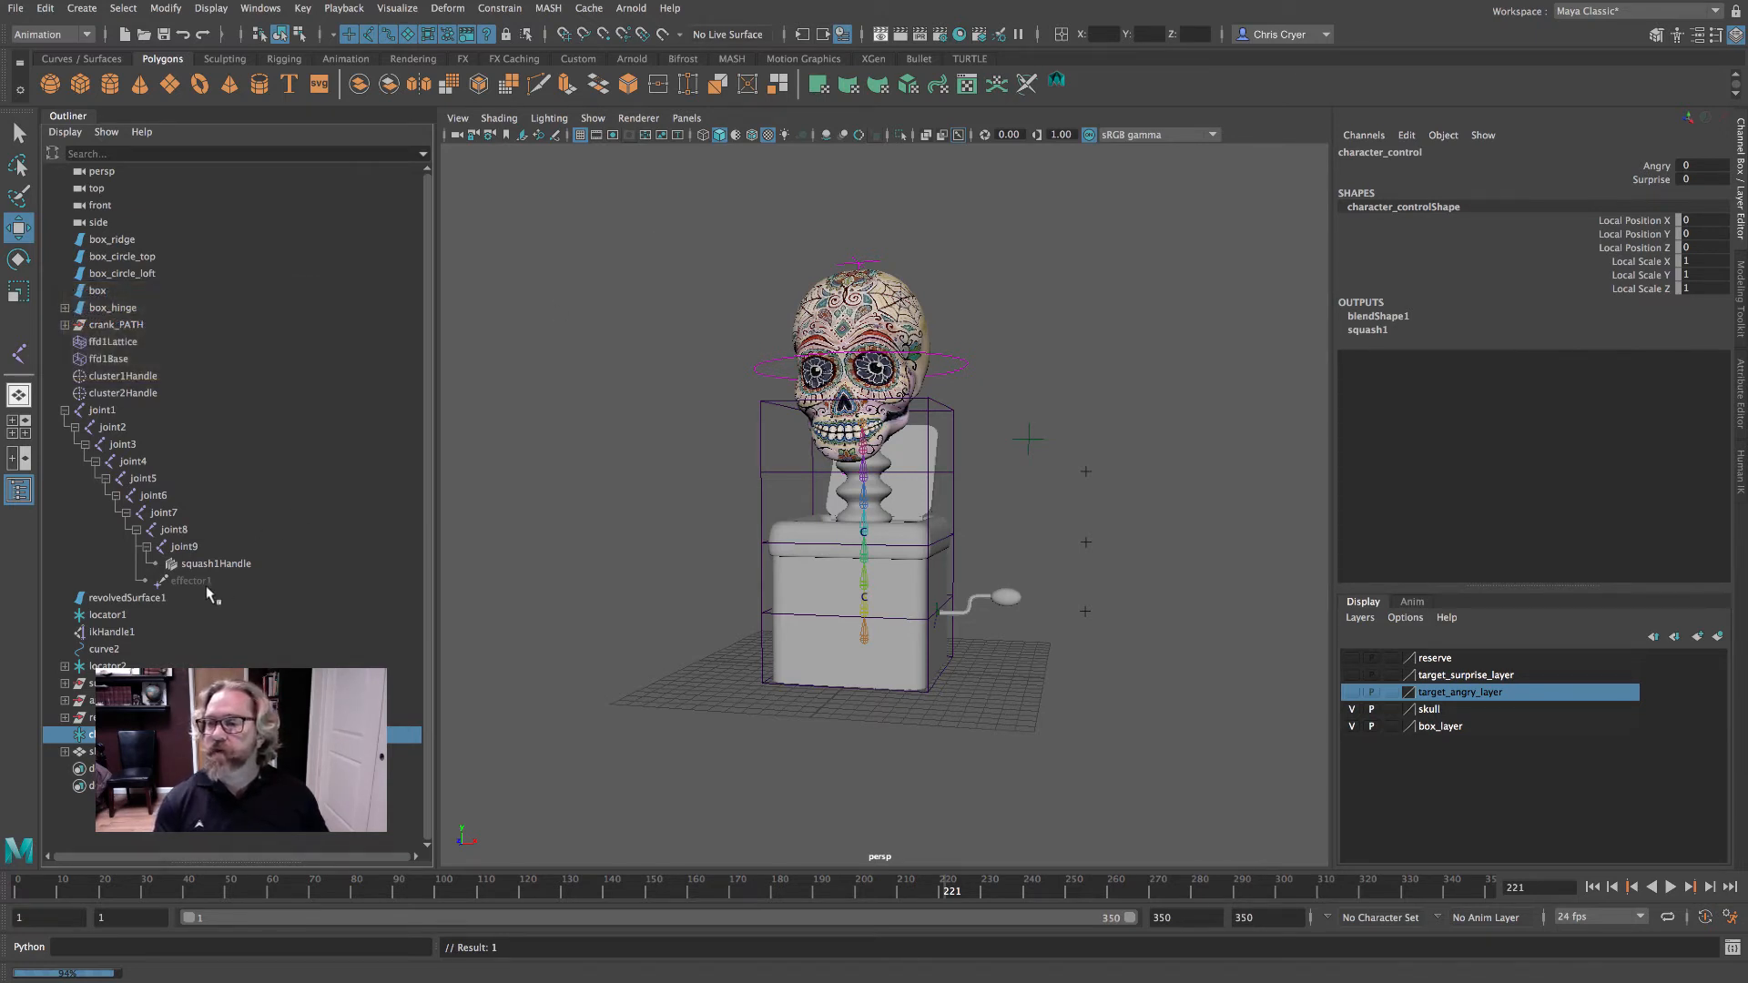
pyautogui.click(25, 238)
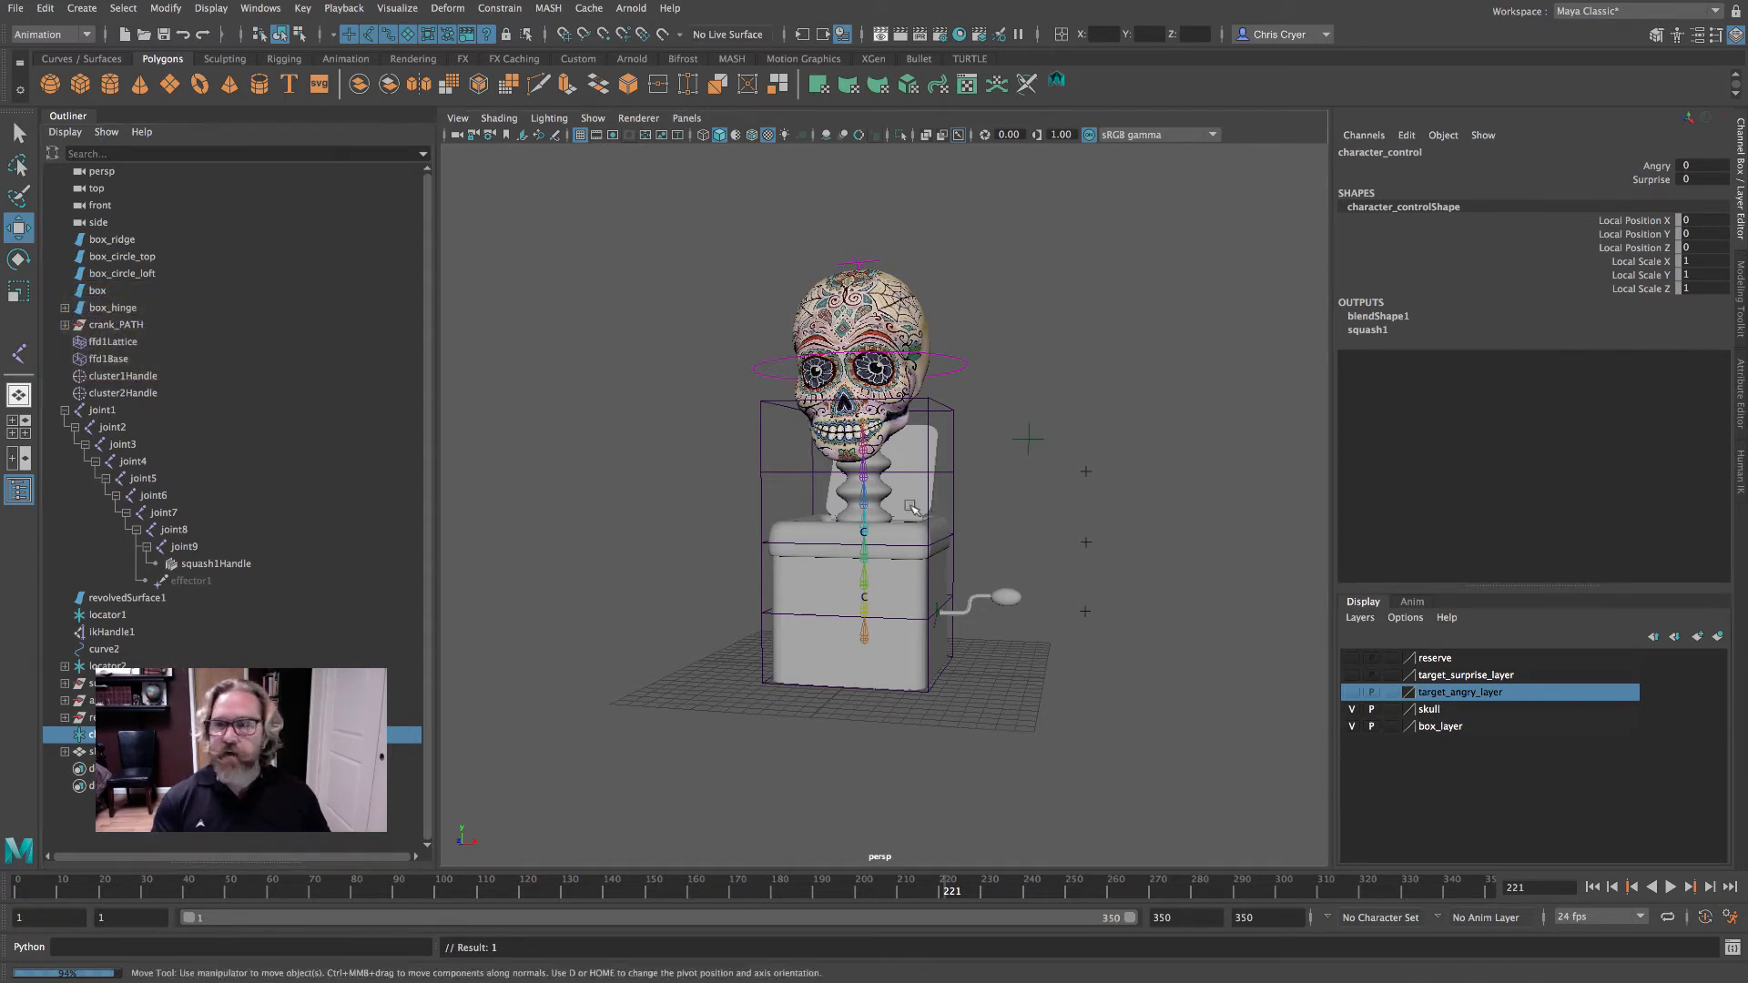
pyautogui.scroll(-3, 719, 483)
pyautogui.keyDown('alt'); pyautogui.moveTo(964, 341); pyautogui.dragTo(965, 353, button='middle'); pyautogui.keyUp('alt')
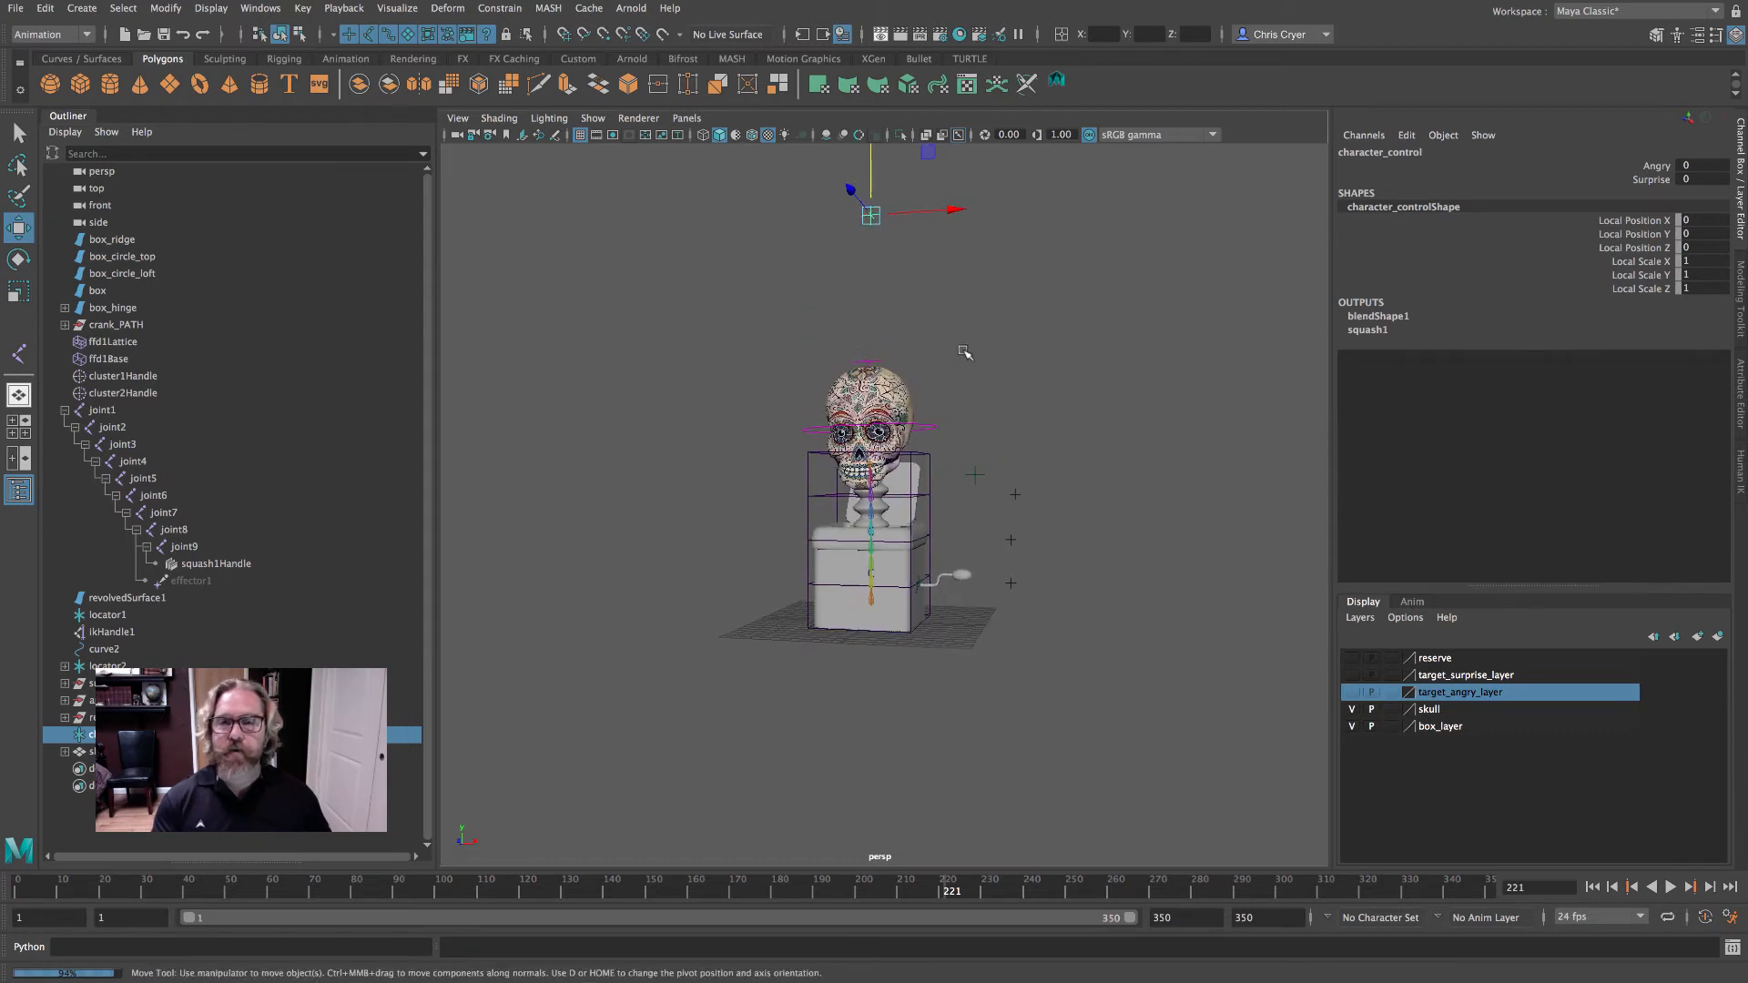
pyautogui.moveTo(870, 146); pyautogui.dragTo(888, 301)
pyautogui.scroll(4, 1008, 438)
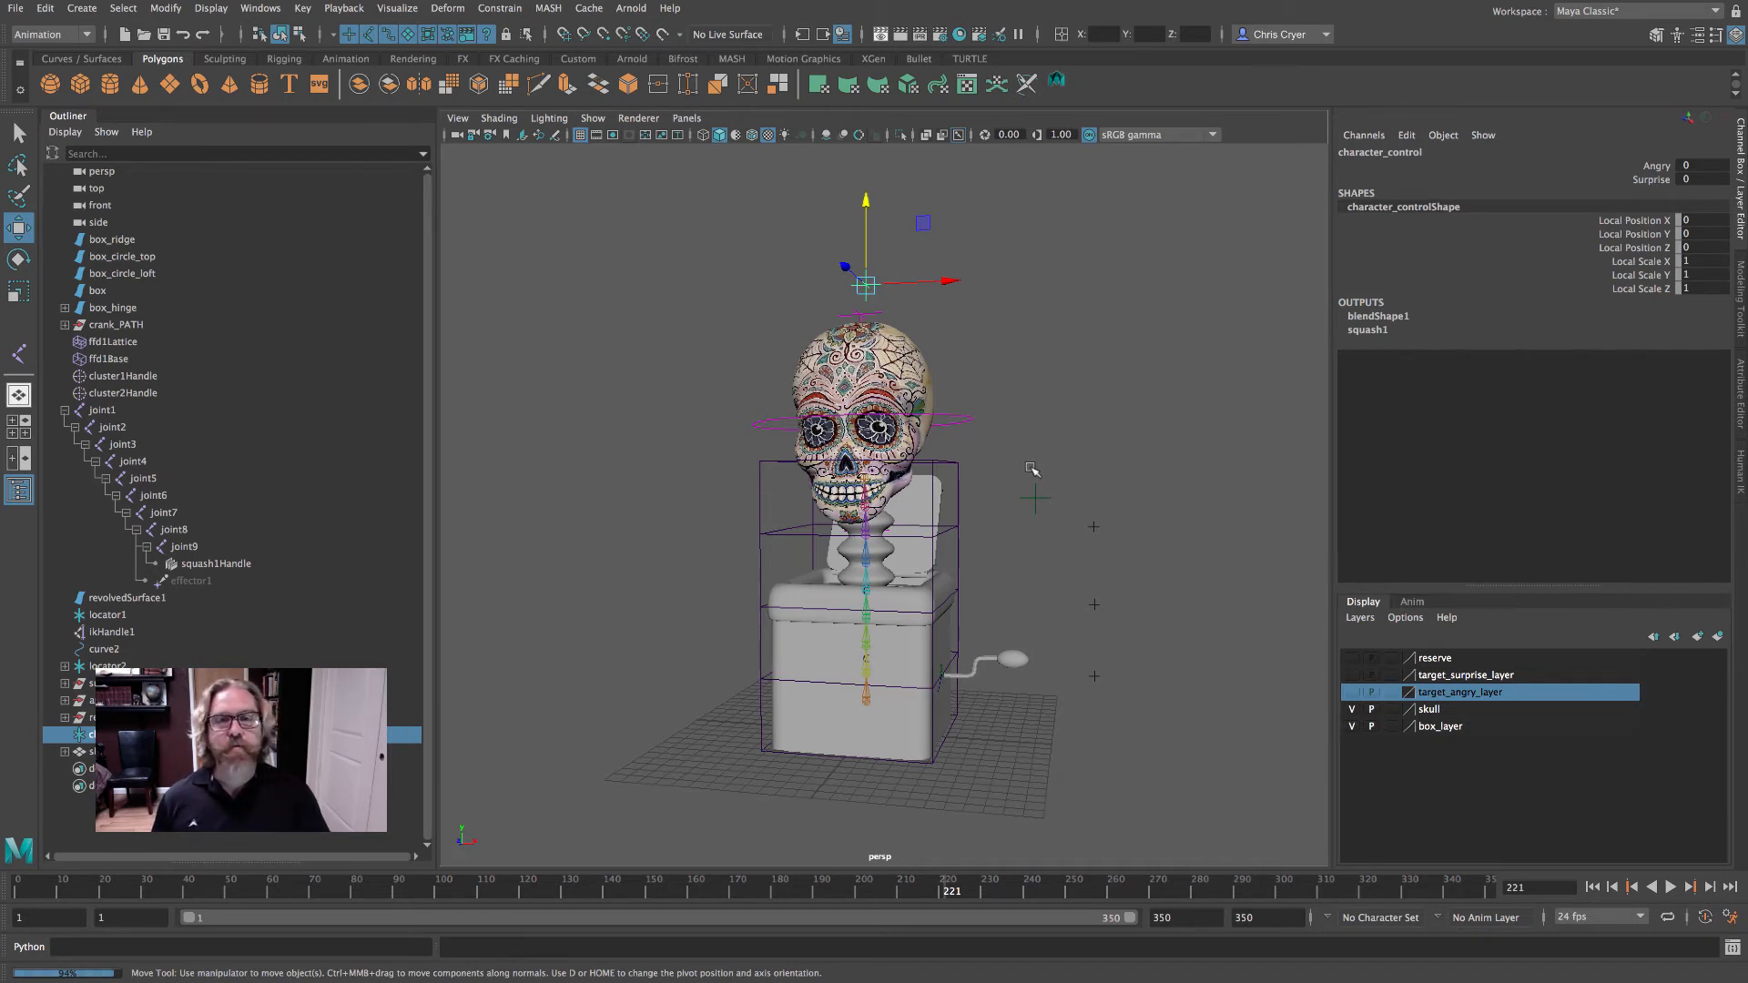
pyautogui.moveTo(890, 219); pyautogui.dragTo(998, 335, button='middle')
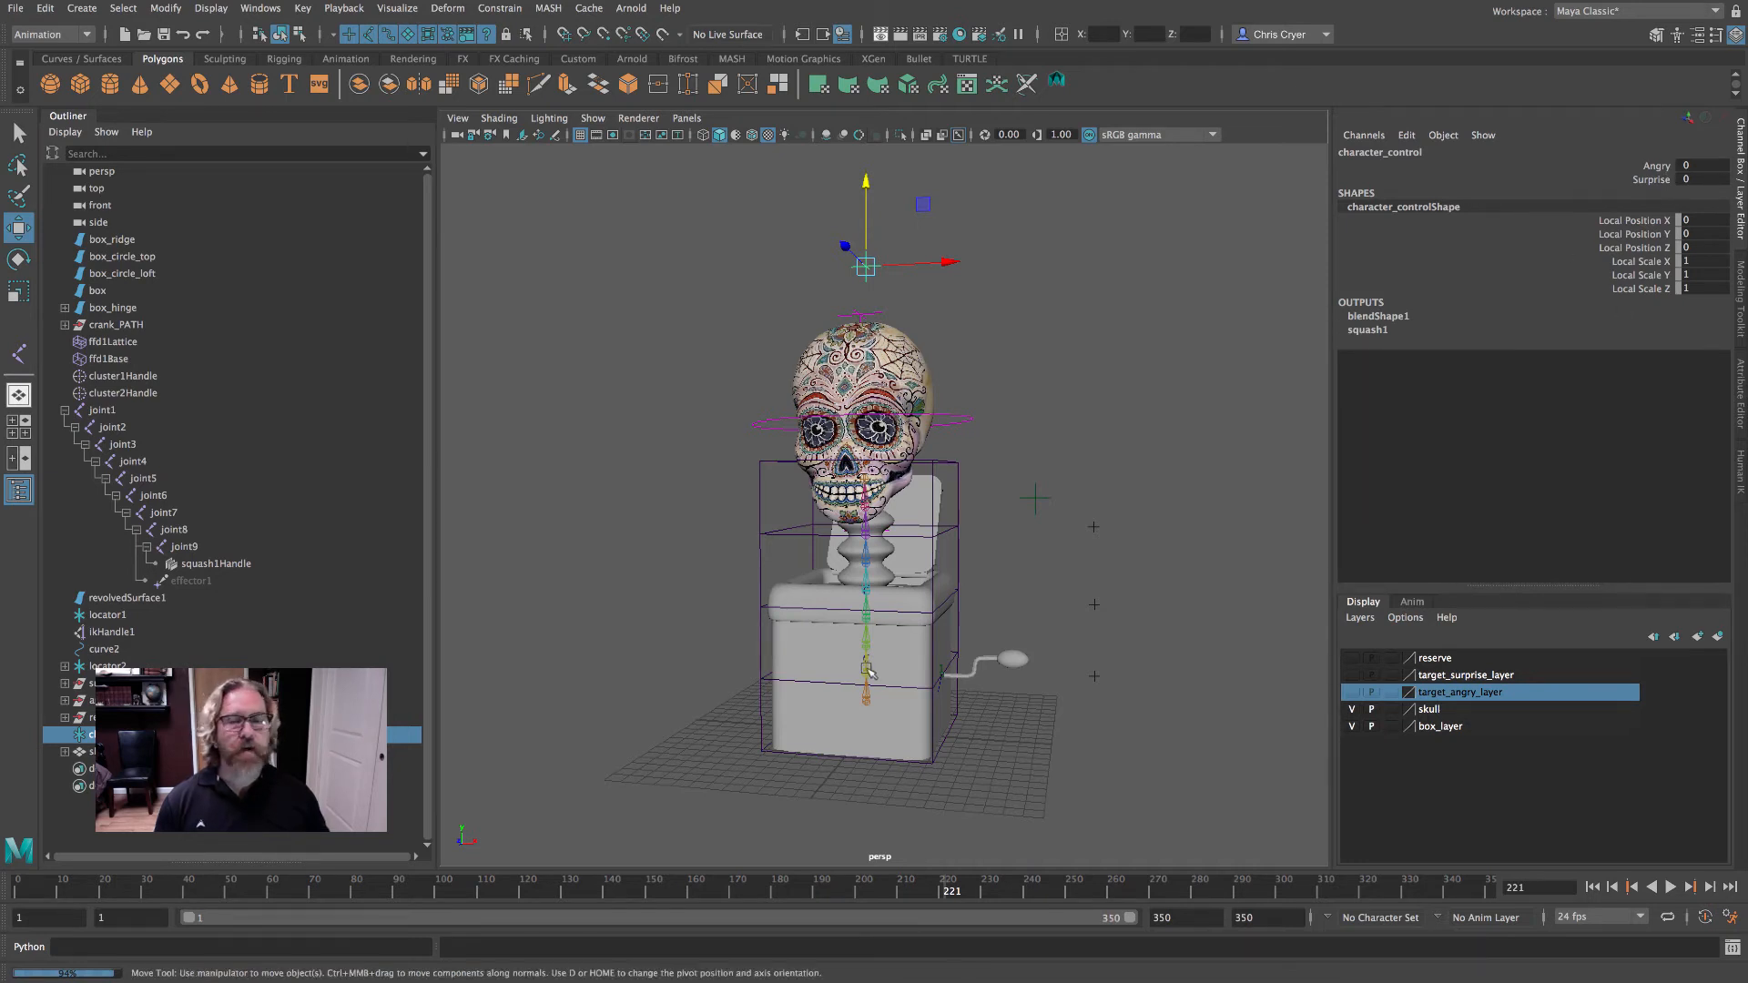
# - At frame 150, set Surprise to 1 on character_control and key both Angry and Surprise
pyautogui.moveTo(701, 902); pyautogui.dragTo(650, 891)
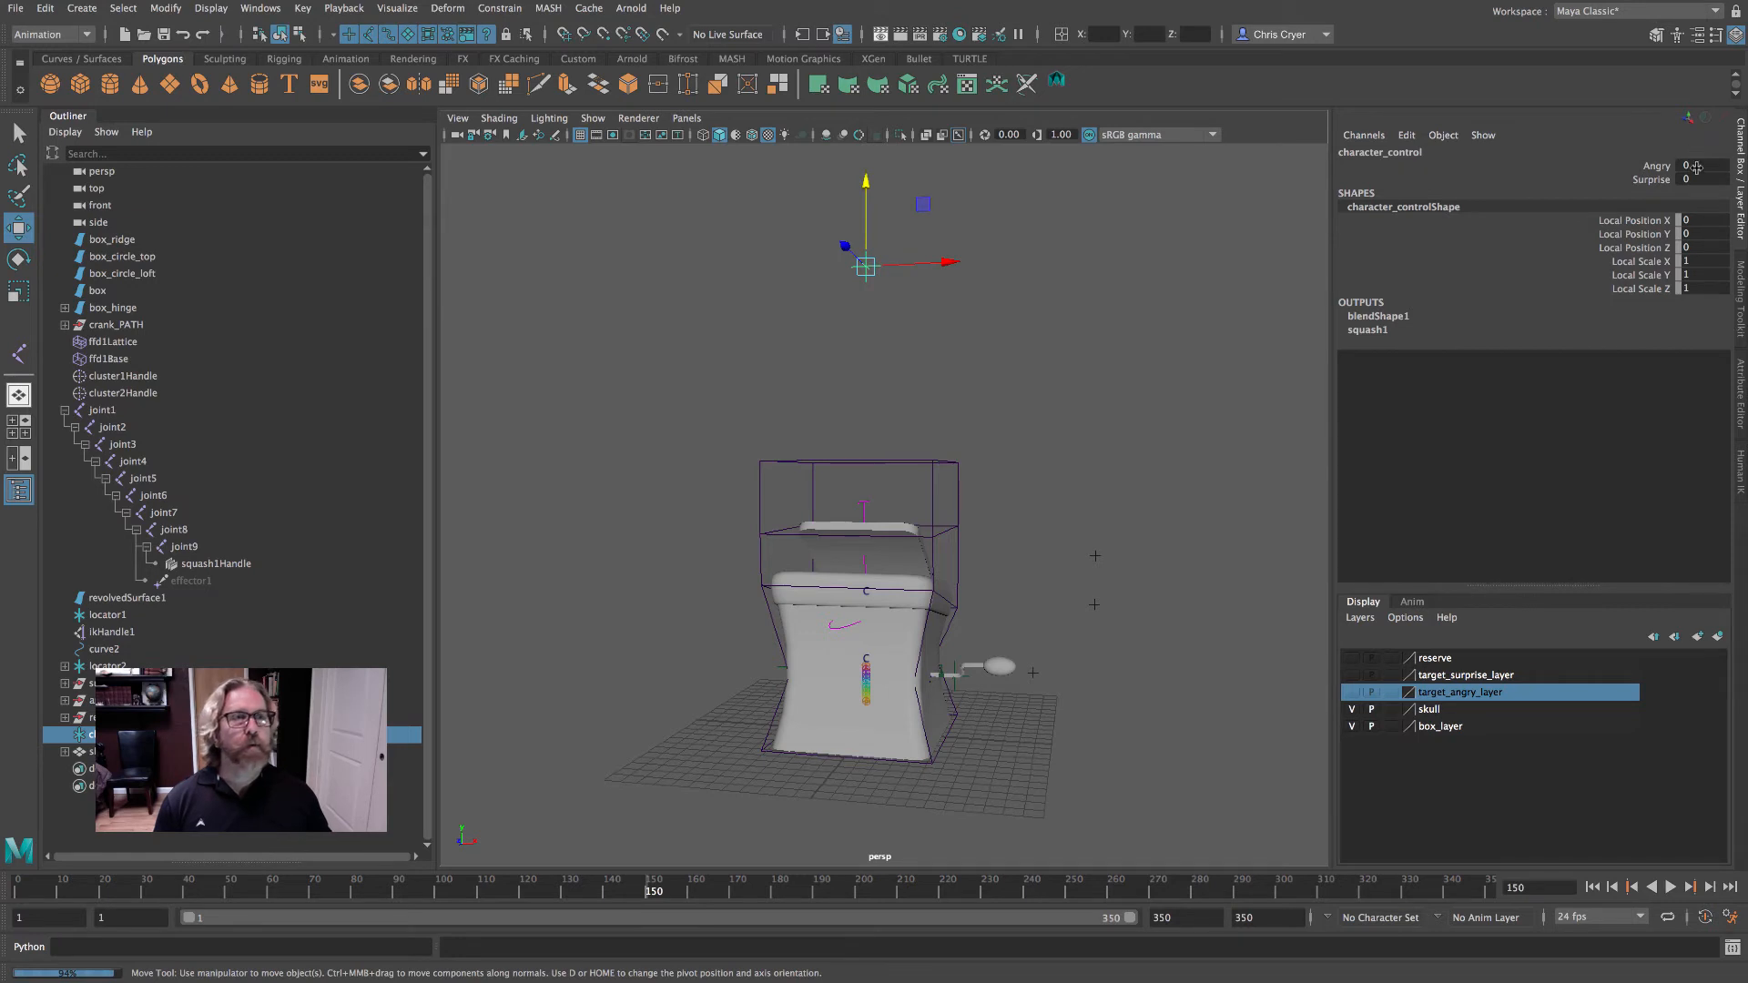
pyautogui.click(1699, 179)
pyautogui.press('Return')
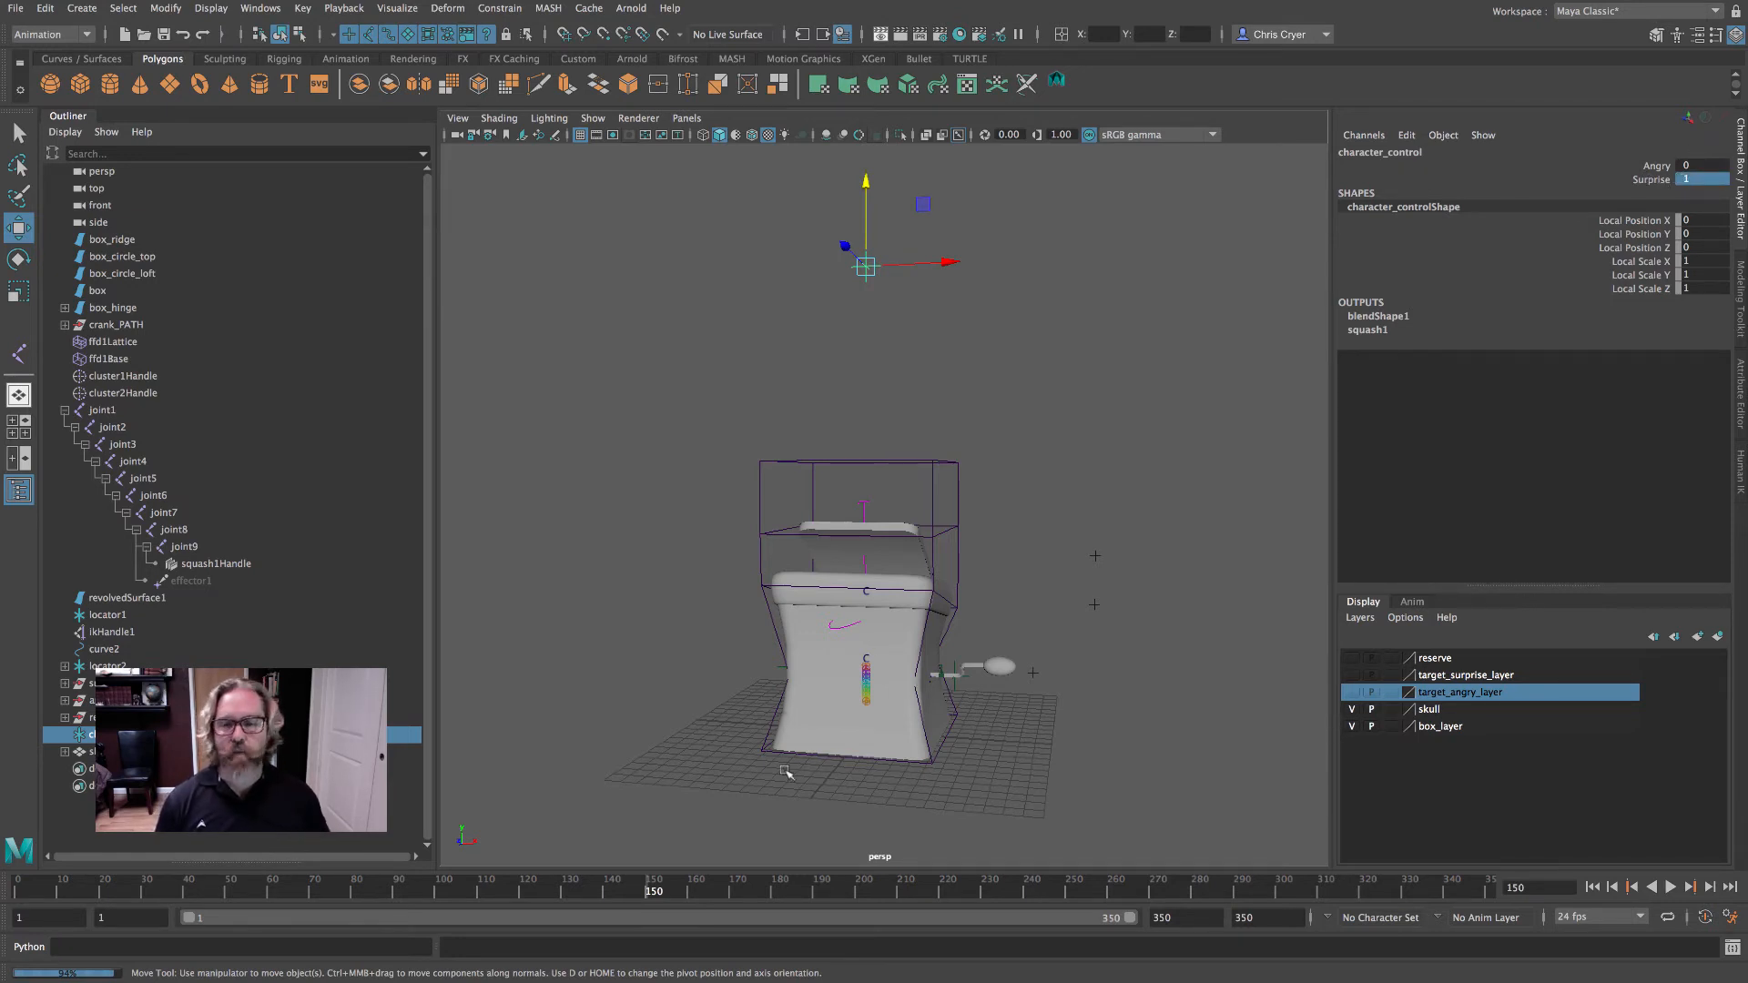
pyautogui.moveTo(1648, 168); pyautogui.dragTo(1657, 183)
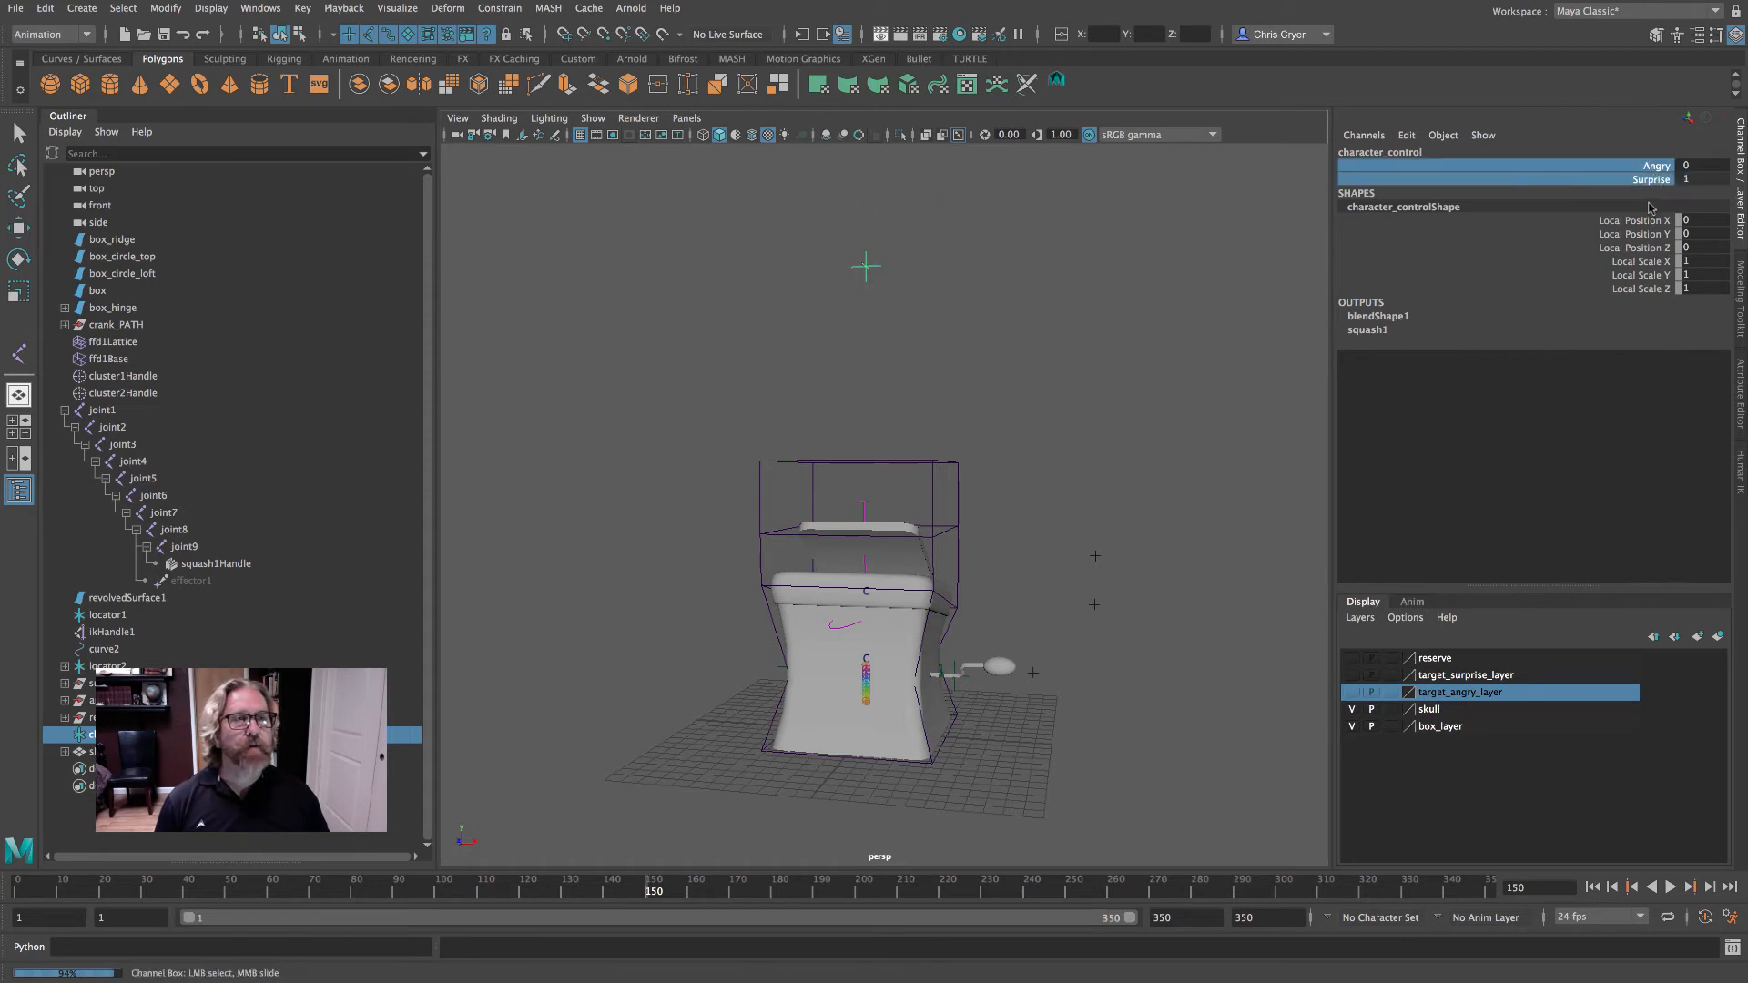
pyautogui.rightClick(1657, 180)
pyautogui.click(1594, 212)
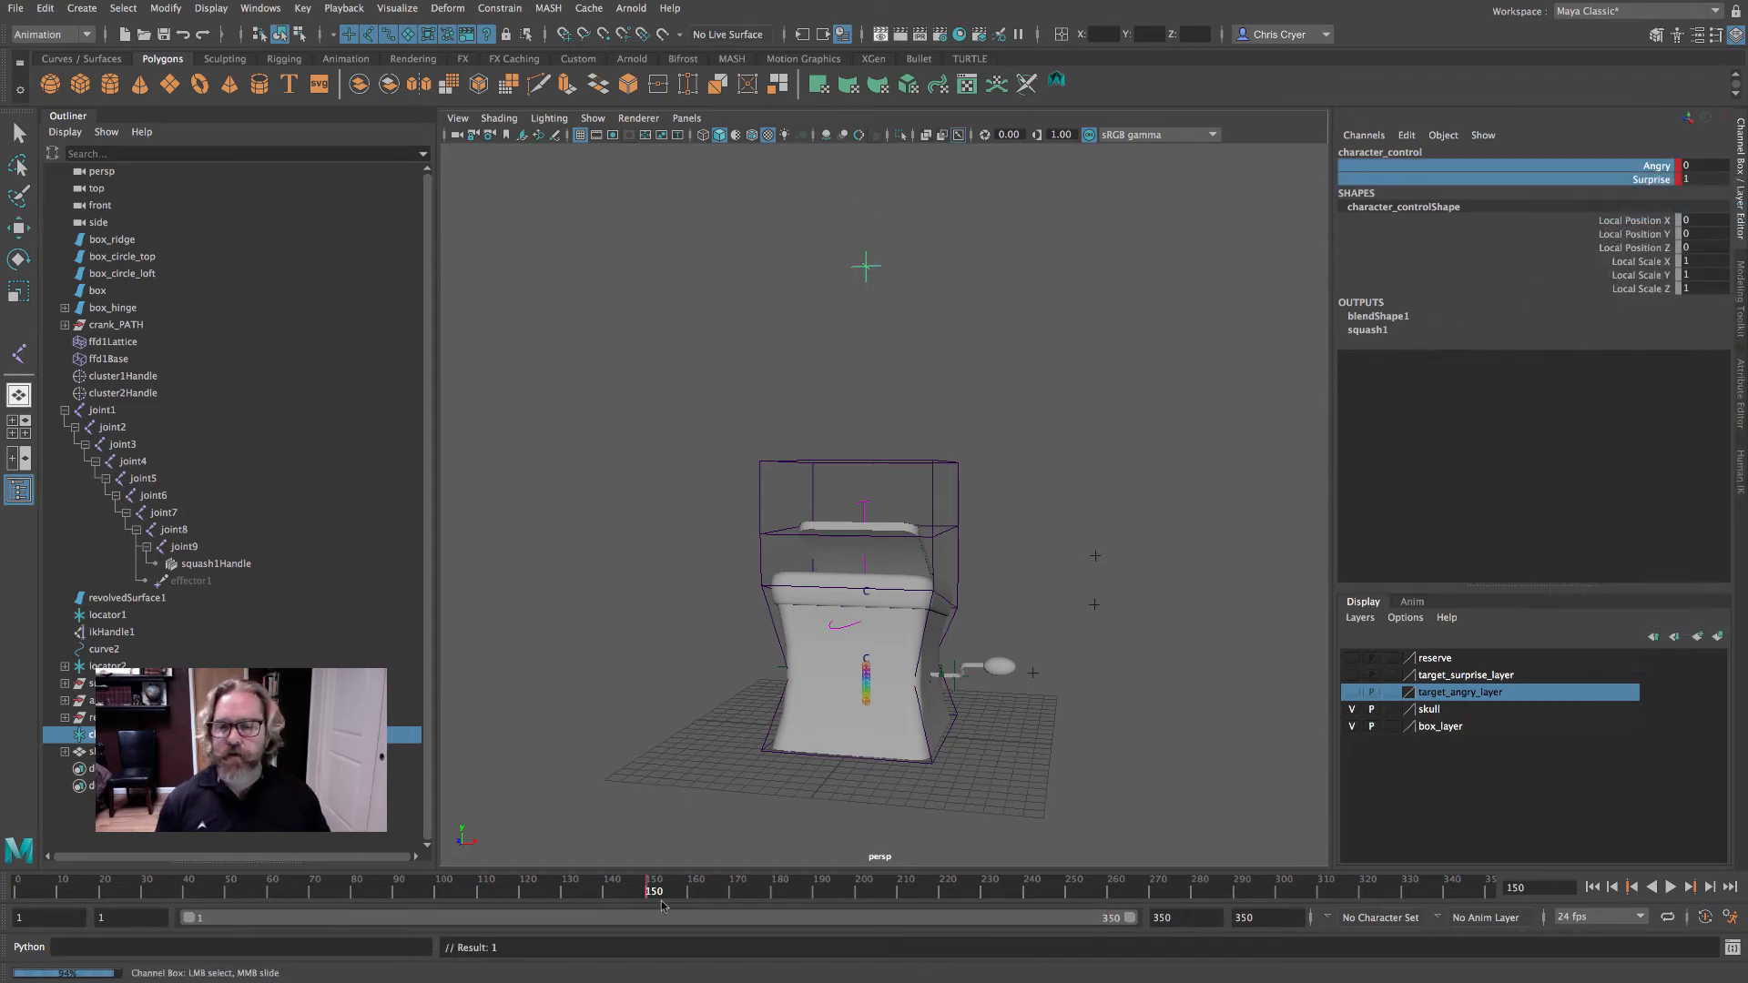
# - Play the pop-up to judge the expression's timing, then key Angry at 0 and Surprise at 1 at frame 170
pyautogui.hotkey('alt', 'v')
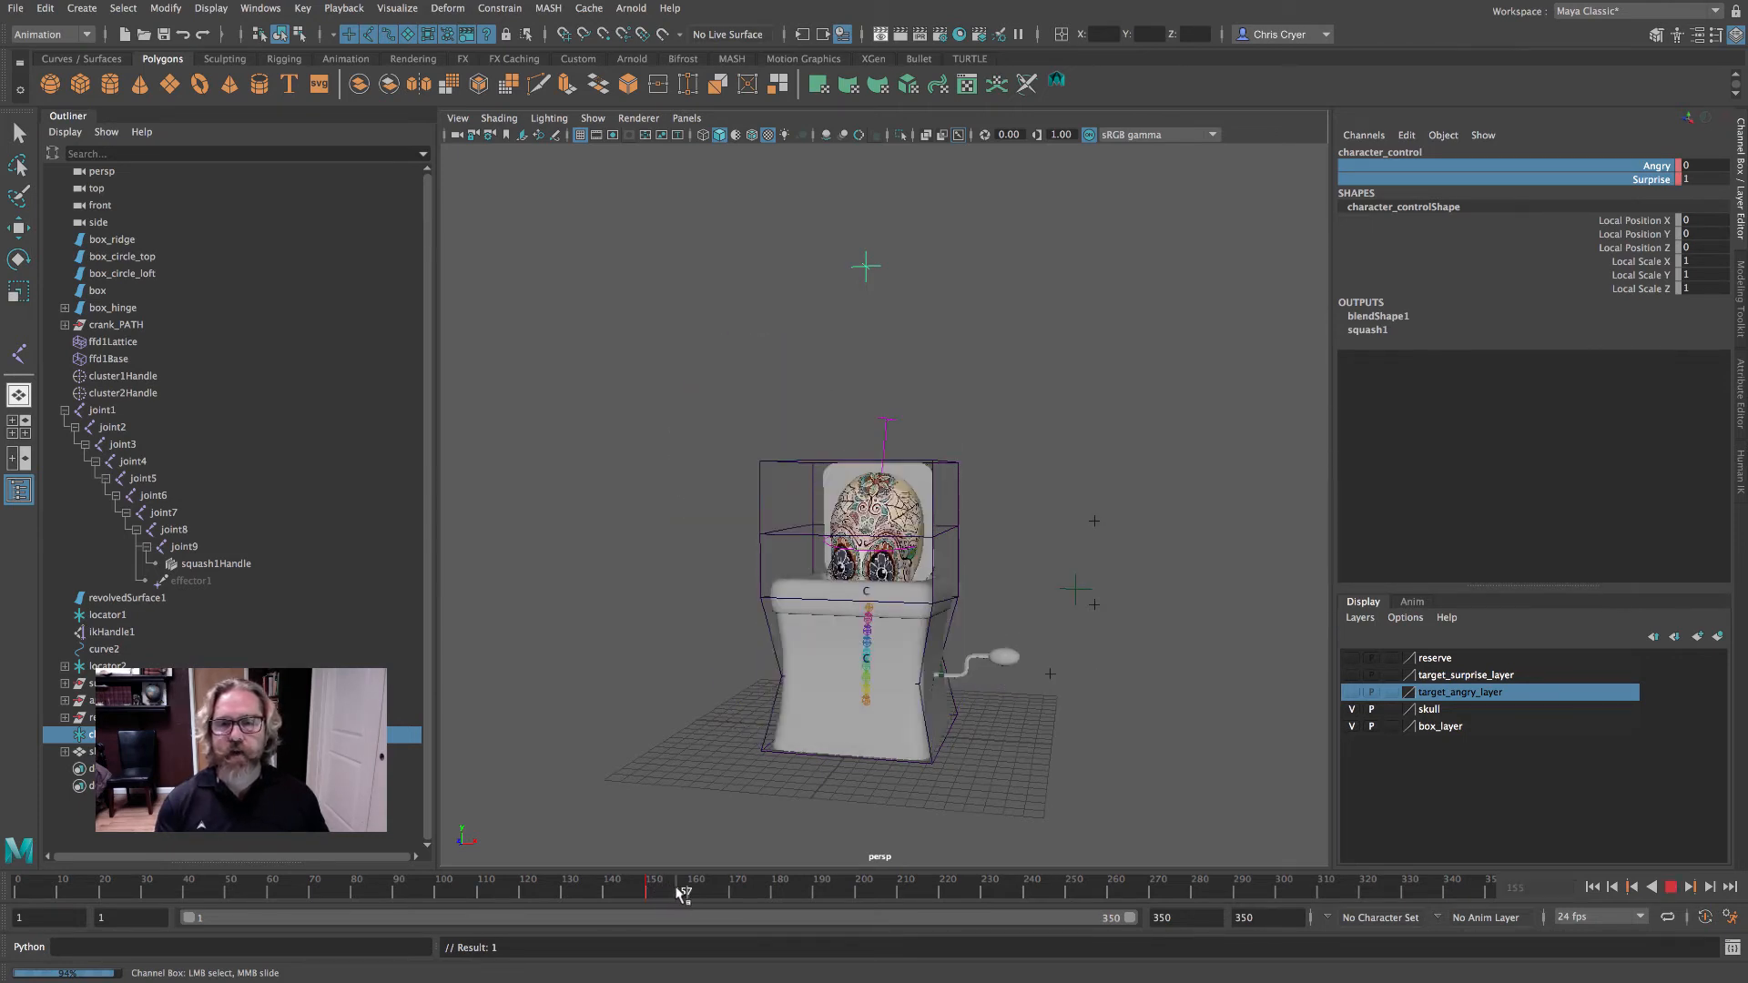
pyautogui.hotkey('alt', 'v')
pyautogui.keyDown('alt'); pyautogui.moveTo(904, 678); pyautogui.dragTo(942, 651); pyautogui.keyUp('alt')
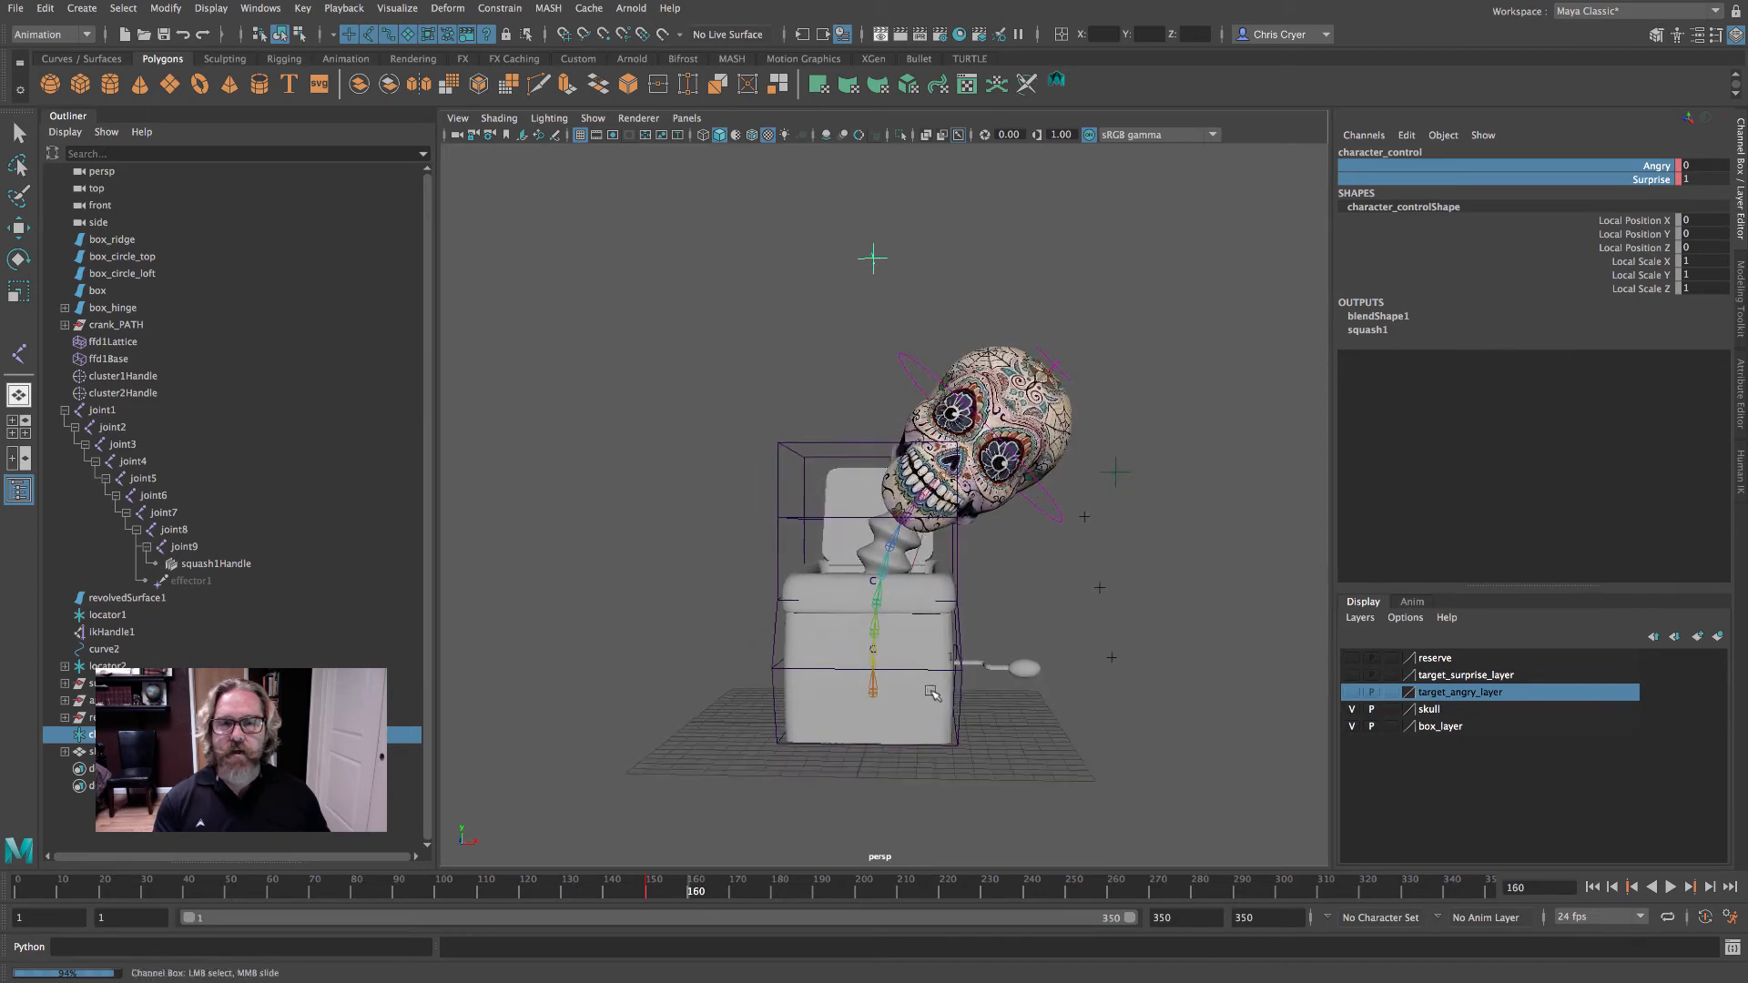
pyautogui.keyDown('alt'); pyautogui.moveTo(943, 650); pyautogui.dragTo(931, 608, button='middle'); pyautogui.keyUp('alt')
pyautogui.hotkey('alt', 'v')
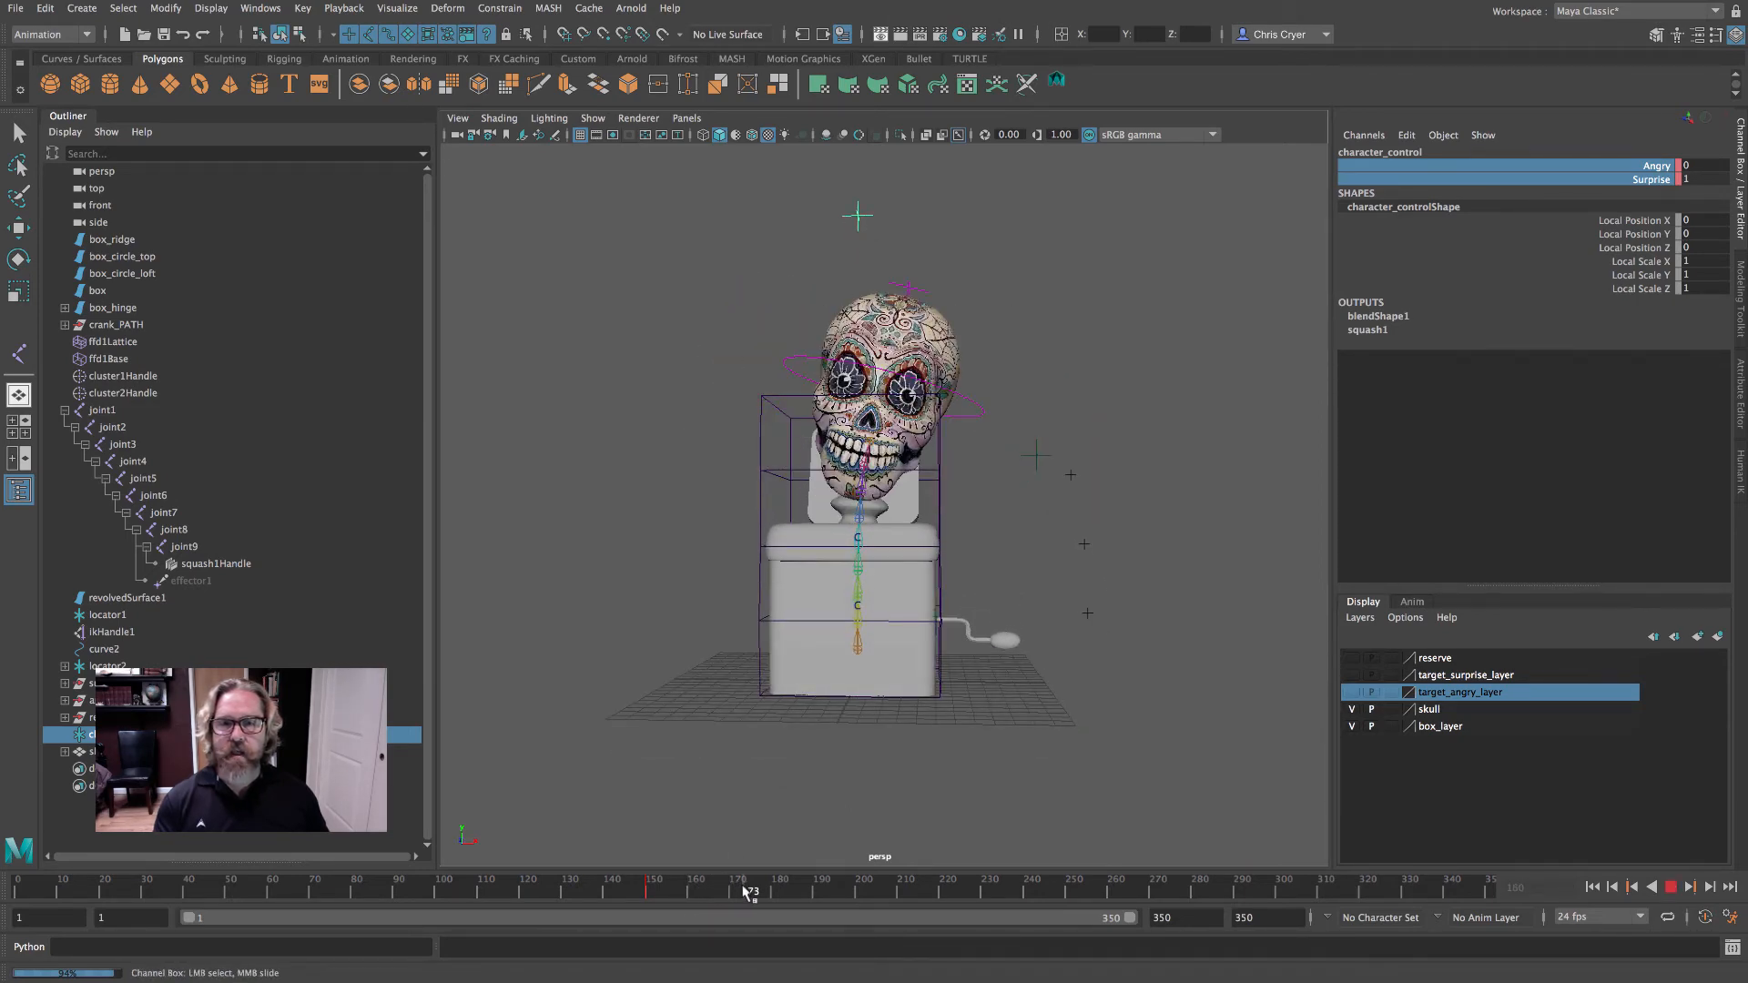
pyautogui.moveTo(744, 888); pyautogui.dragTo(738, 897)
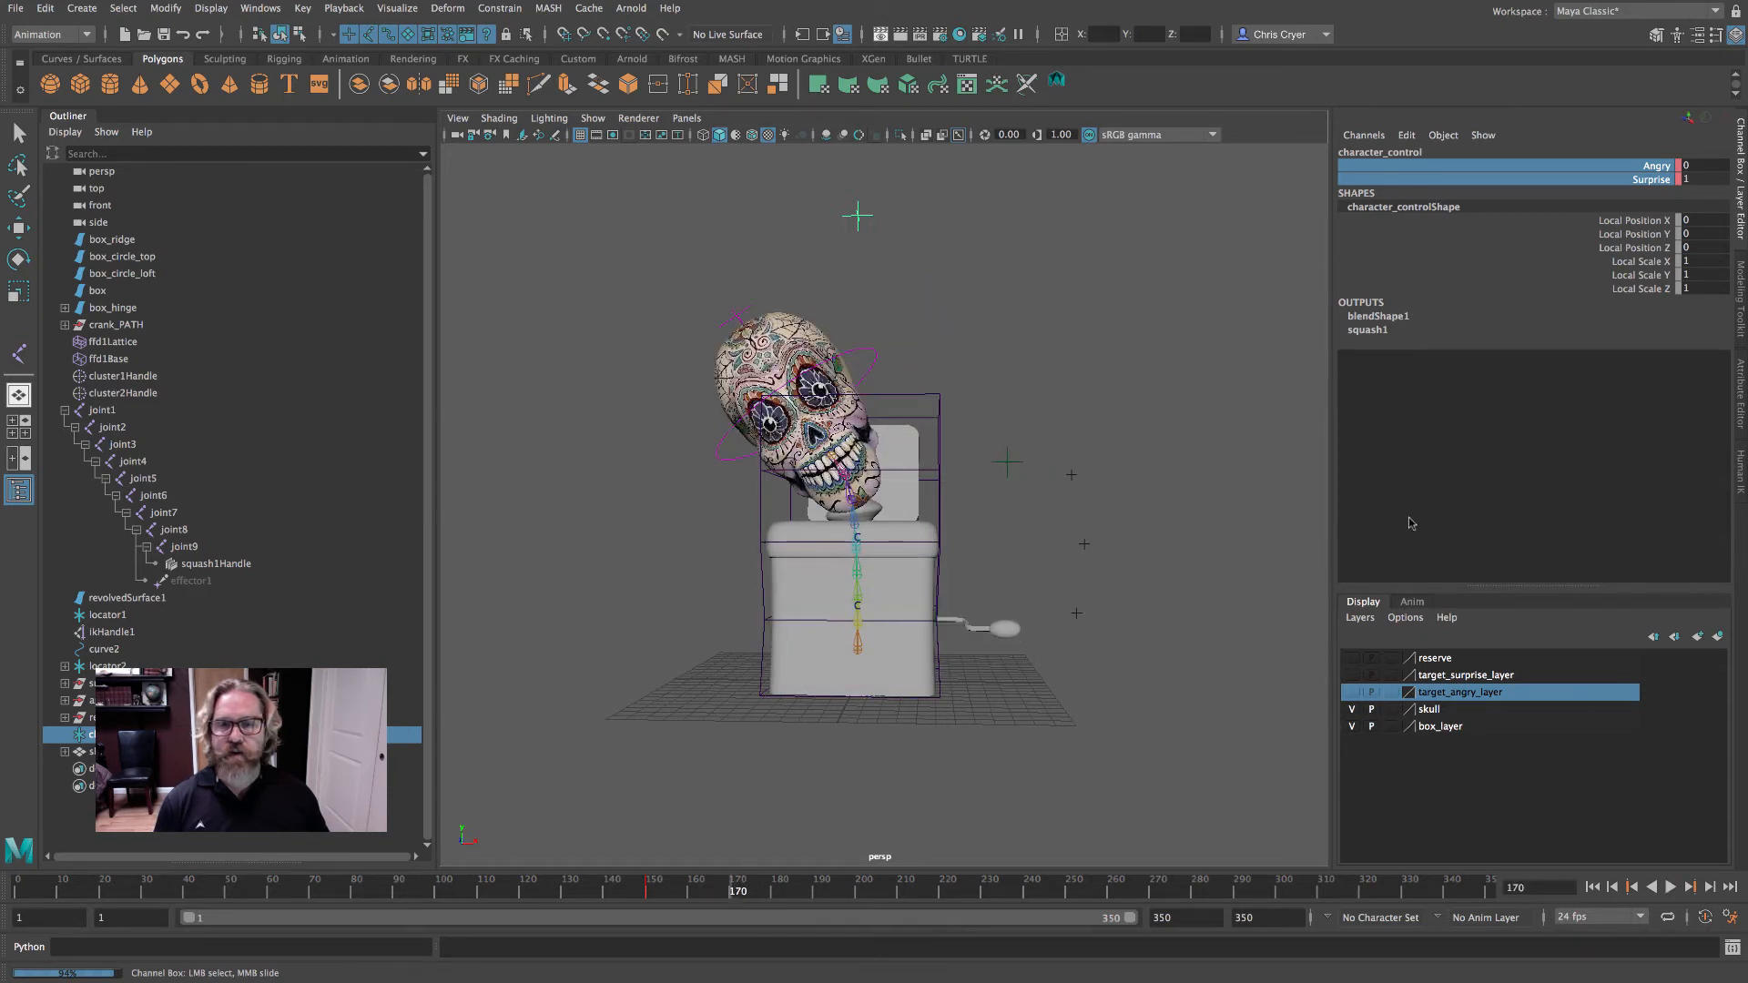
pyautogui.rightClick(1654, 173)
pyautogui.click(1649, 197)
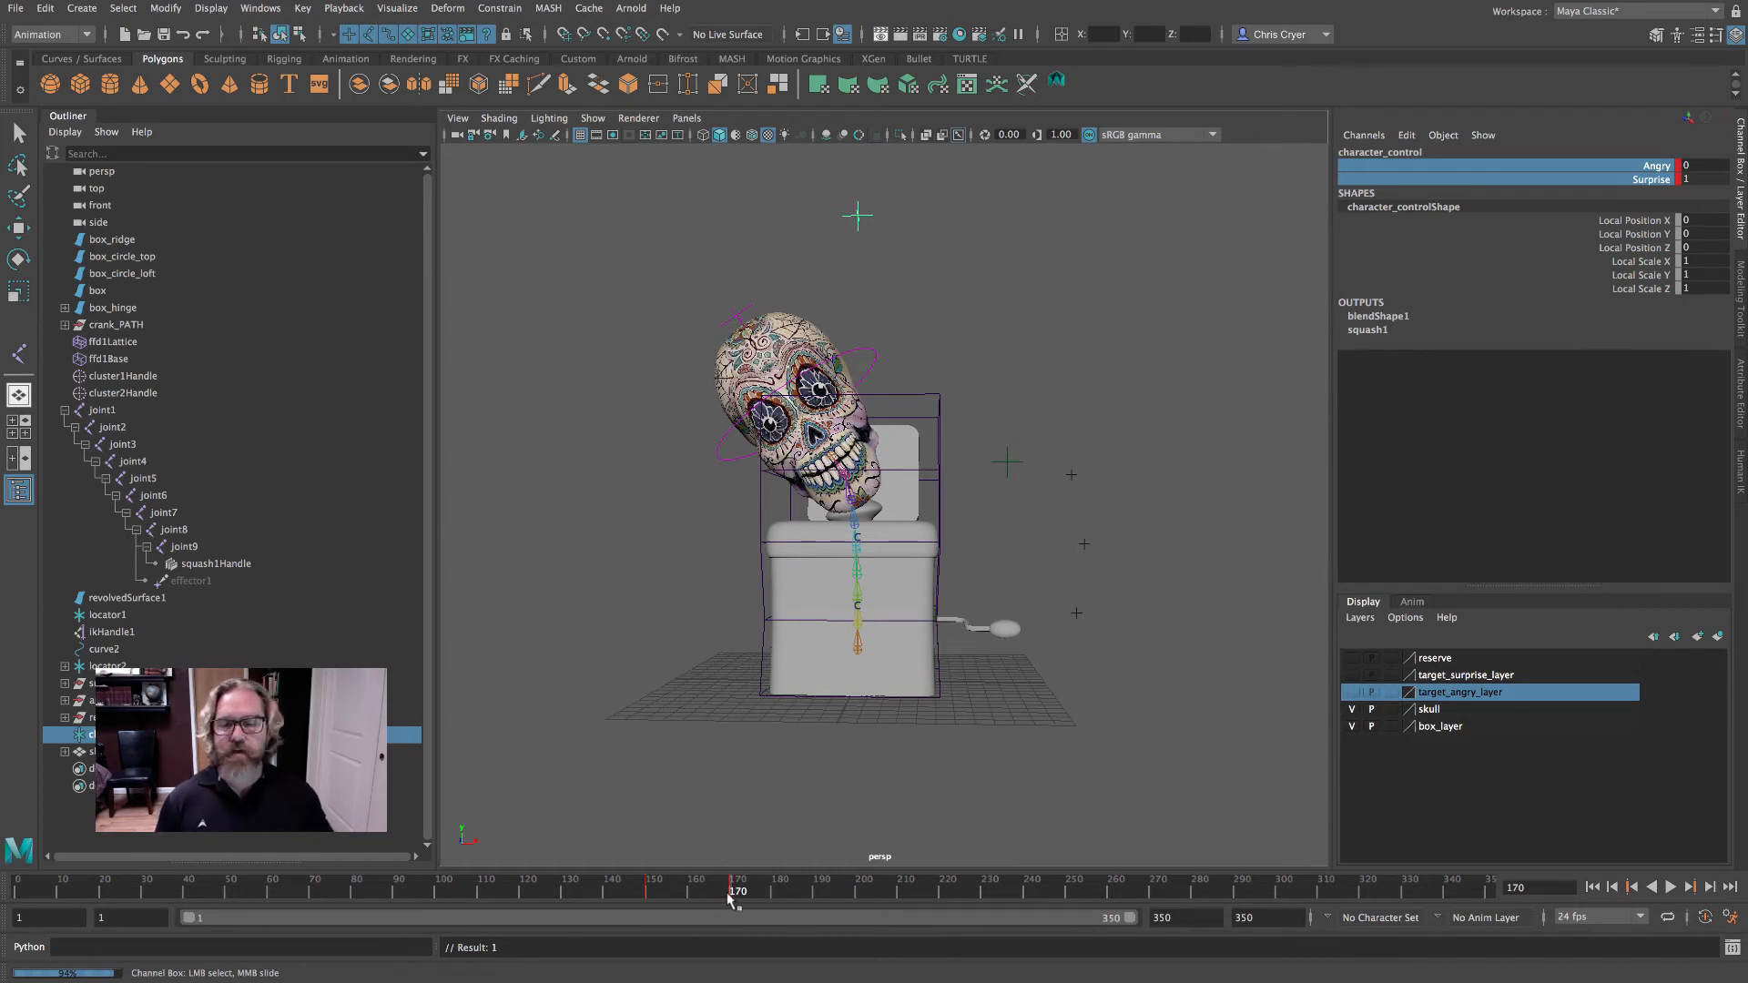
# - At frame 180, set Angry and Surprise to 0 on character_control and key both channels
pyautogui.moveTo(737, 895); pyautogui.dragTo(774, 897)
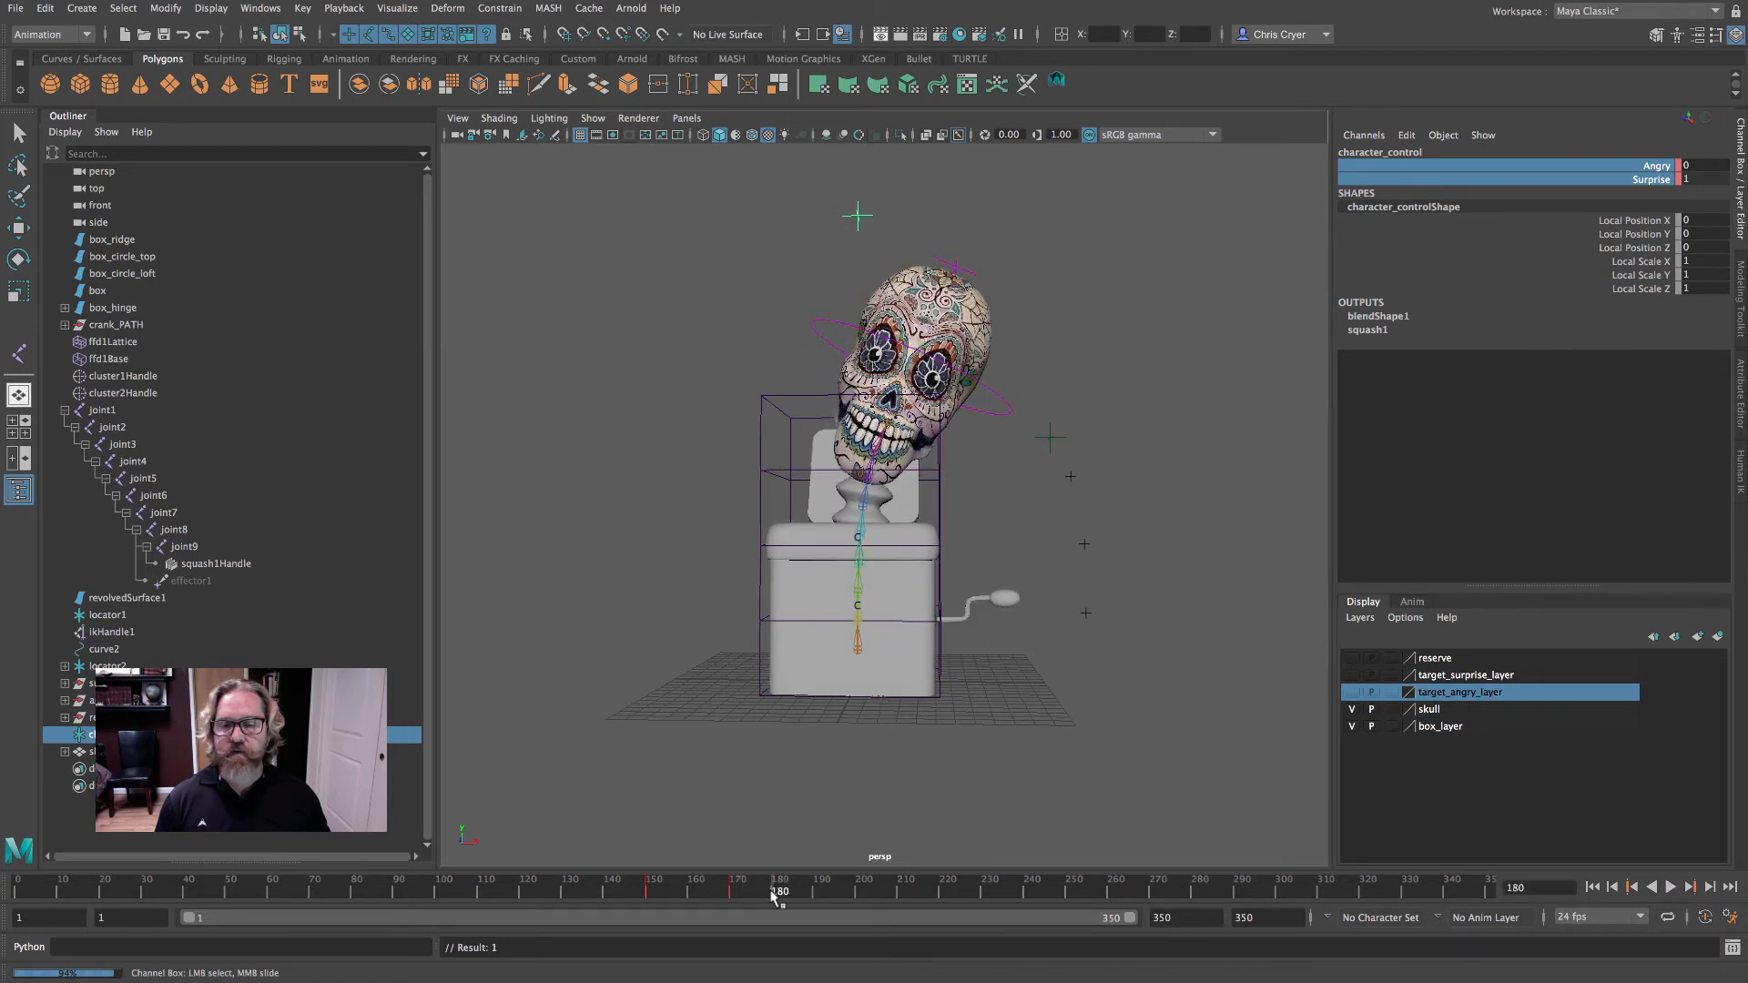
pyautogui.click(1700, 165)
pyautogui.write('0')
pyautogui.press('Return')
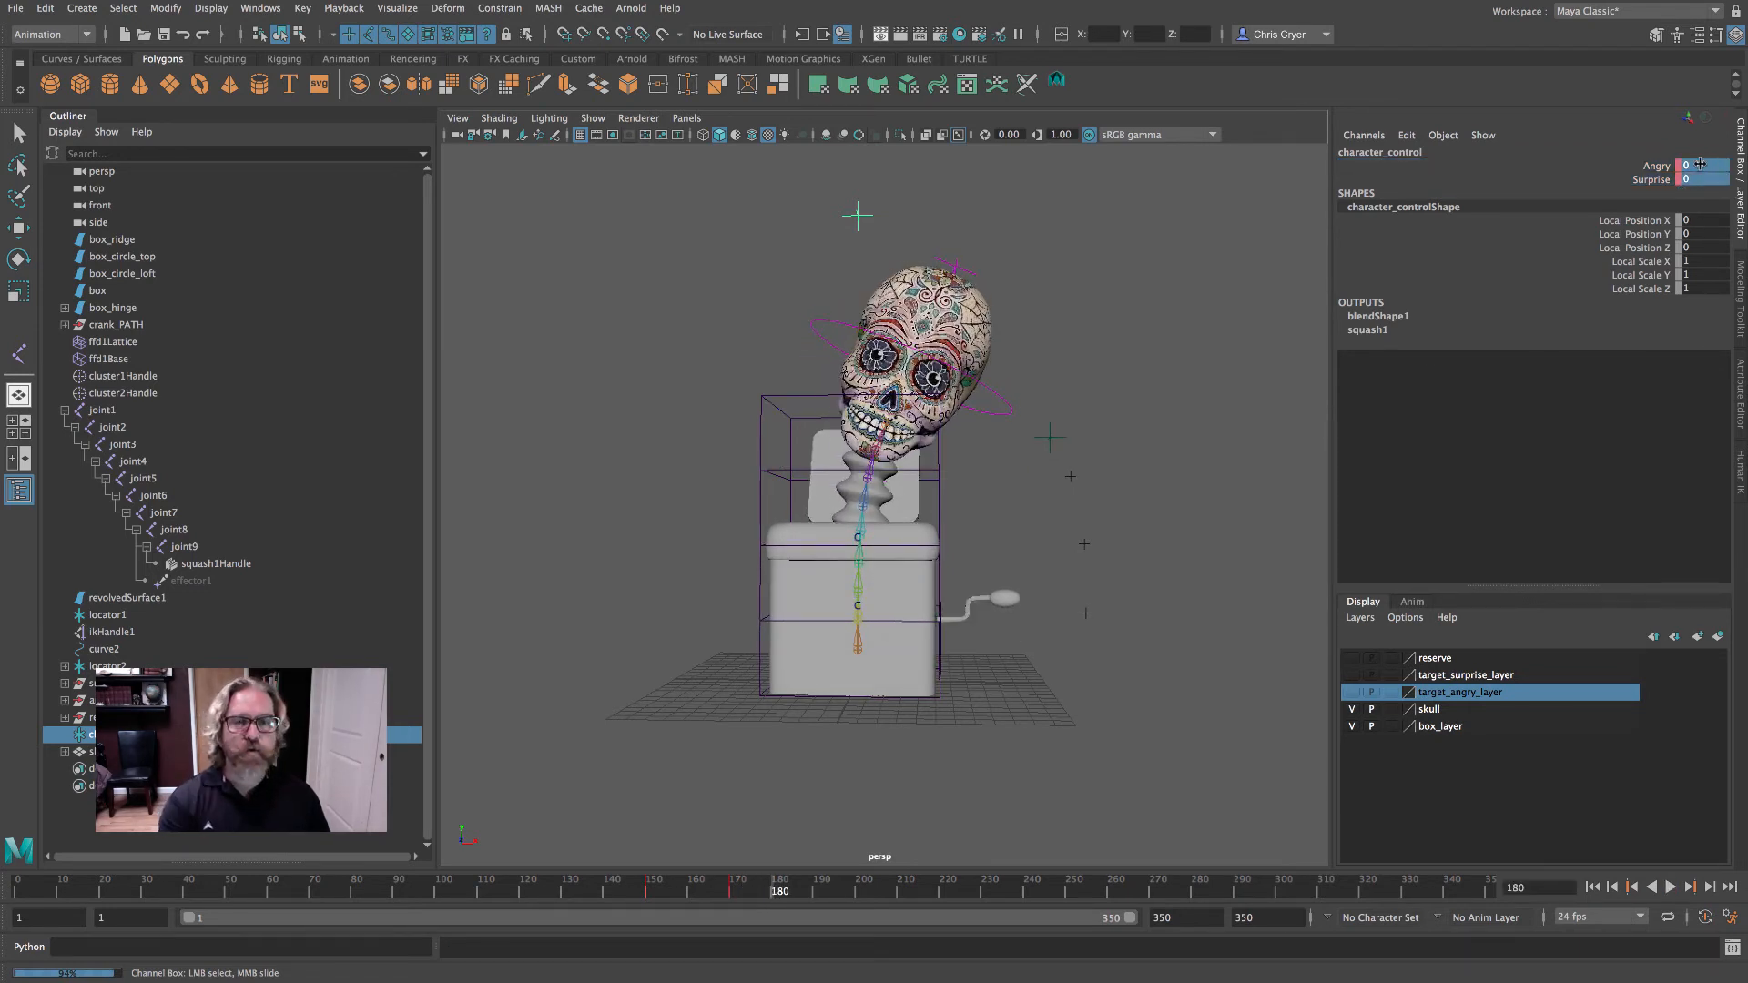
pyautogui.moveTo(1653, 181); pyautogui.dragTo(1657, 169)
pyautogui.rightClick(1657, 168)
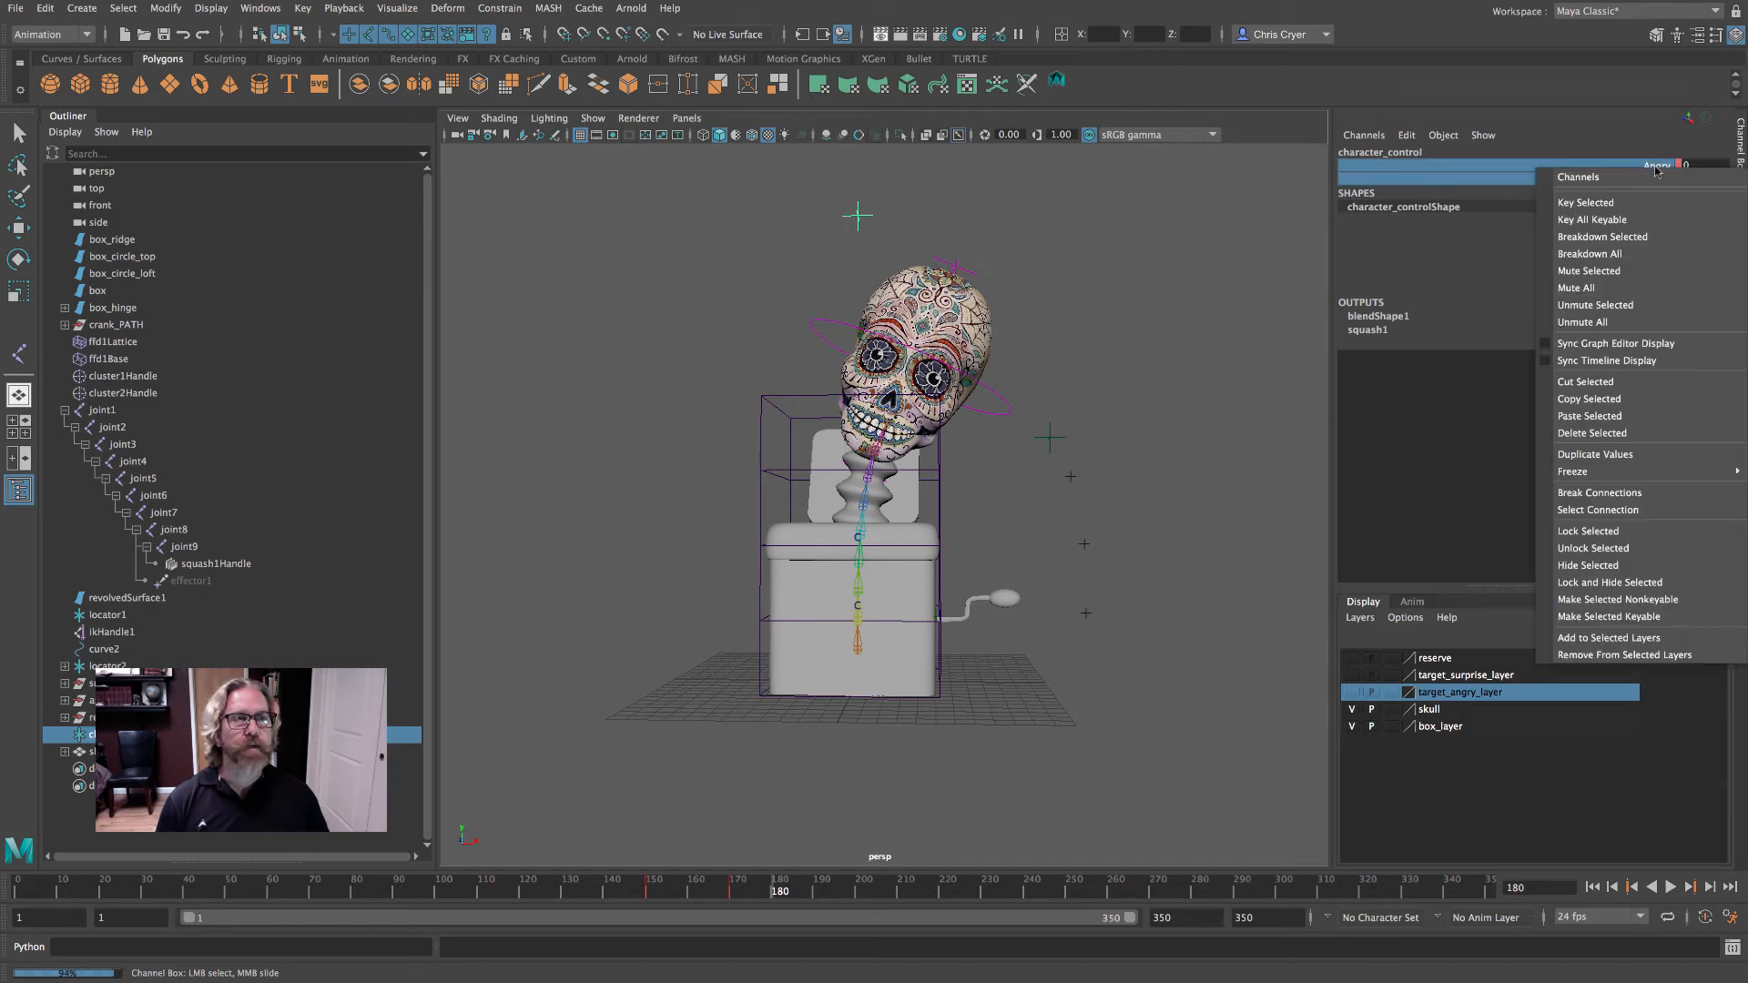
pyautogui.click(1620, 202)
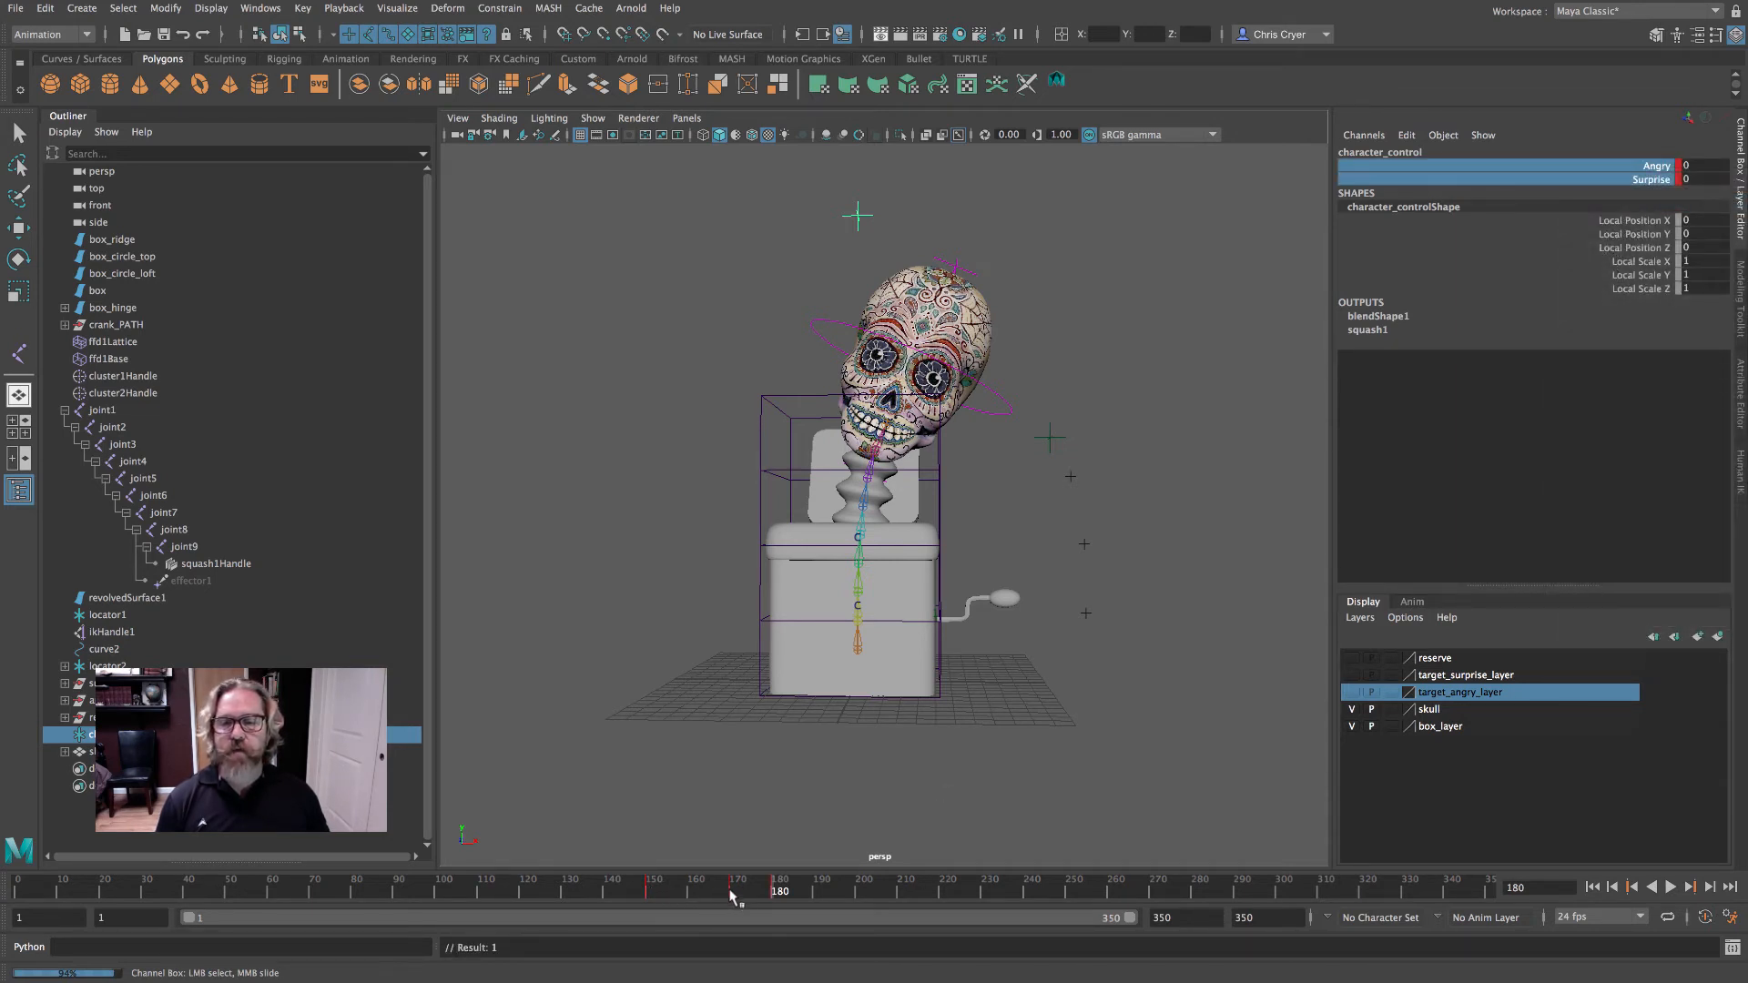
# - Play the fading surprise expression and key Angry and Surprise at 0 at frame 200
pyautogui.hotkey('alt', 'v')
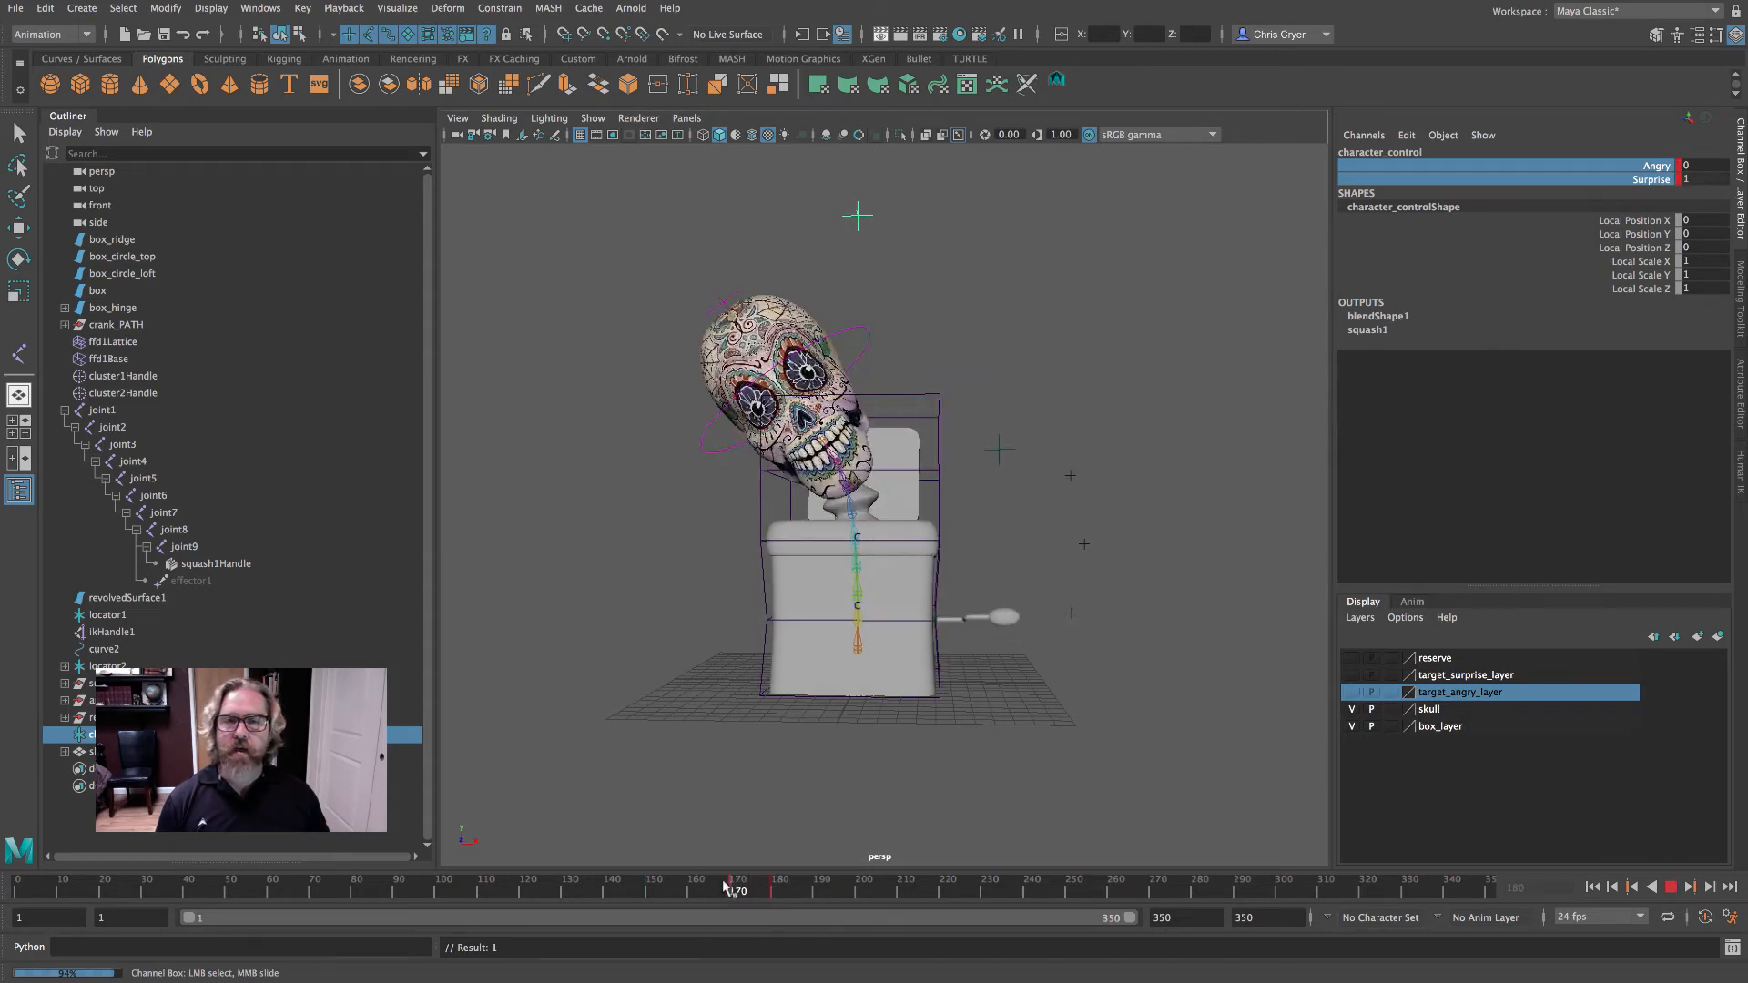
pyautogui.moveTo(799, 888); pyautogui.dragTo(857, 891)
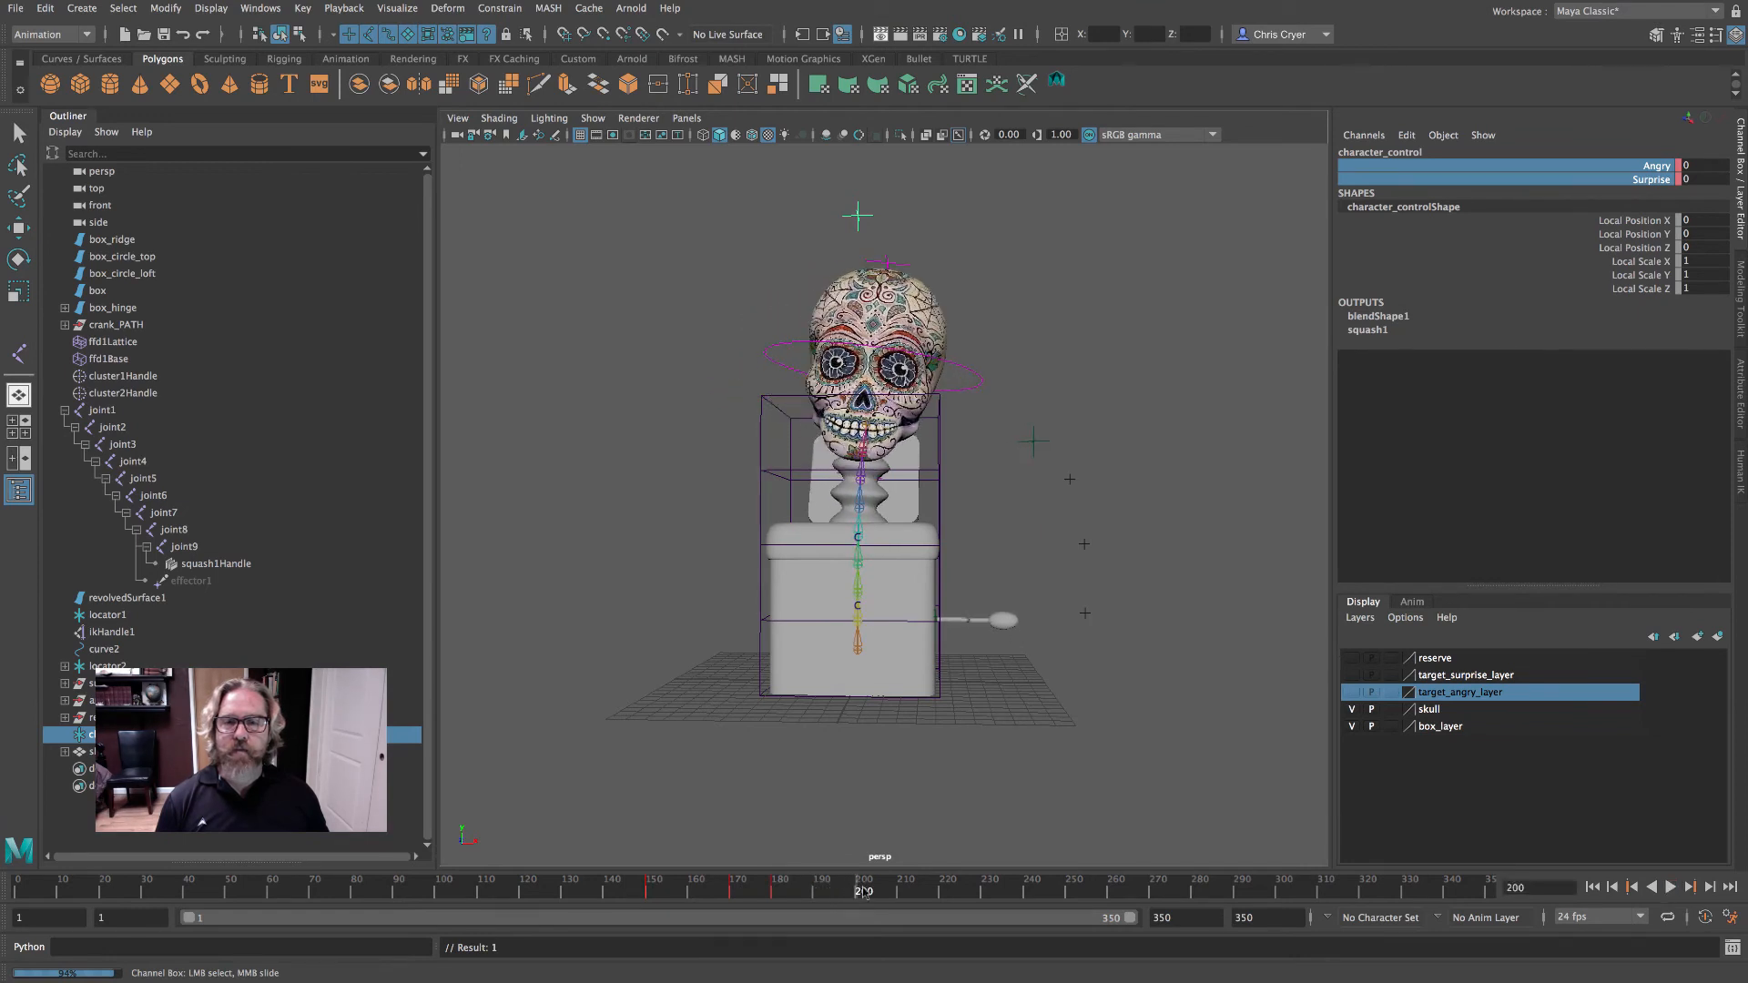
pyautogui.rightClick(1659, 168)
pyautogui.click(1659, 197)
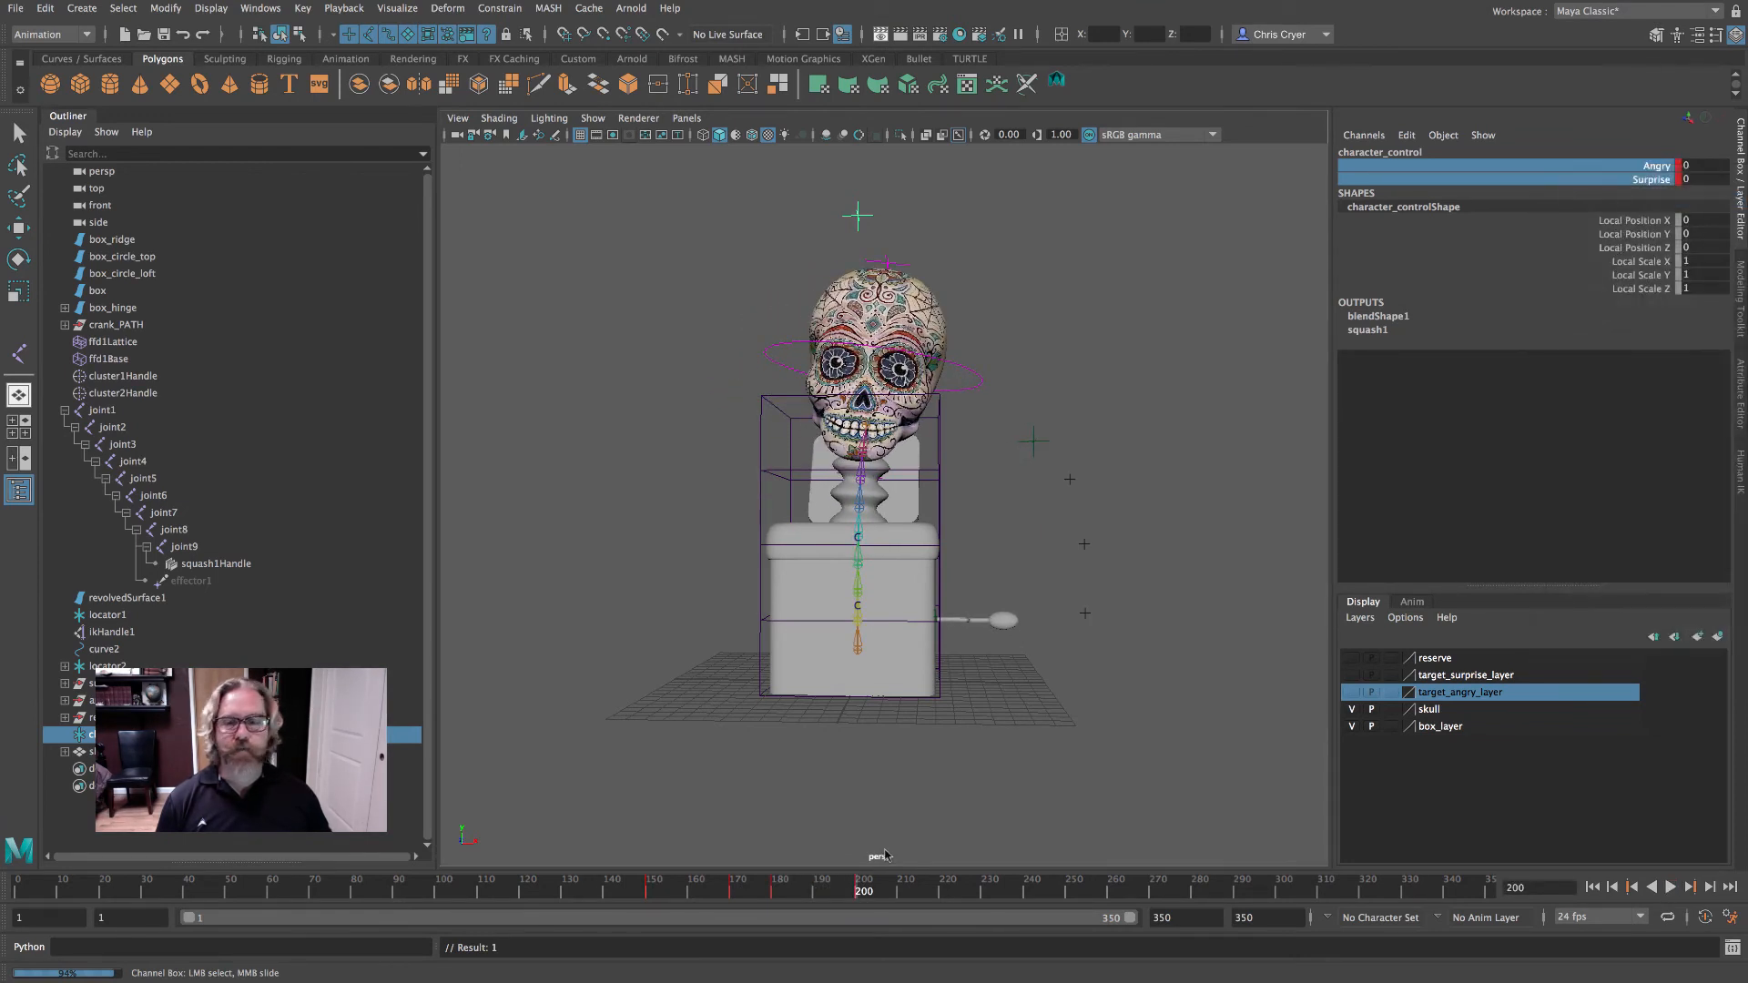
# - At frame 210, set Angry to 1 and key it together with Surprise at 0
pyautogui.click(781, 890)
pyautogui.hotkey('alt', 'v')
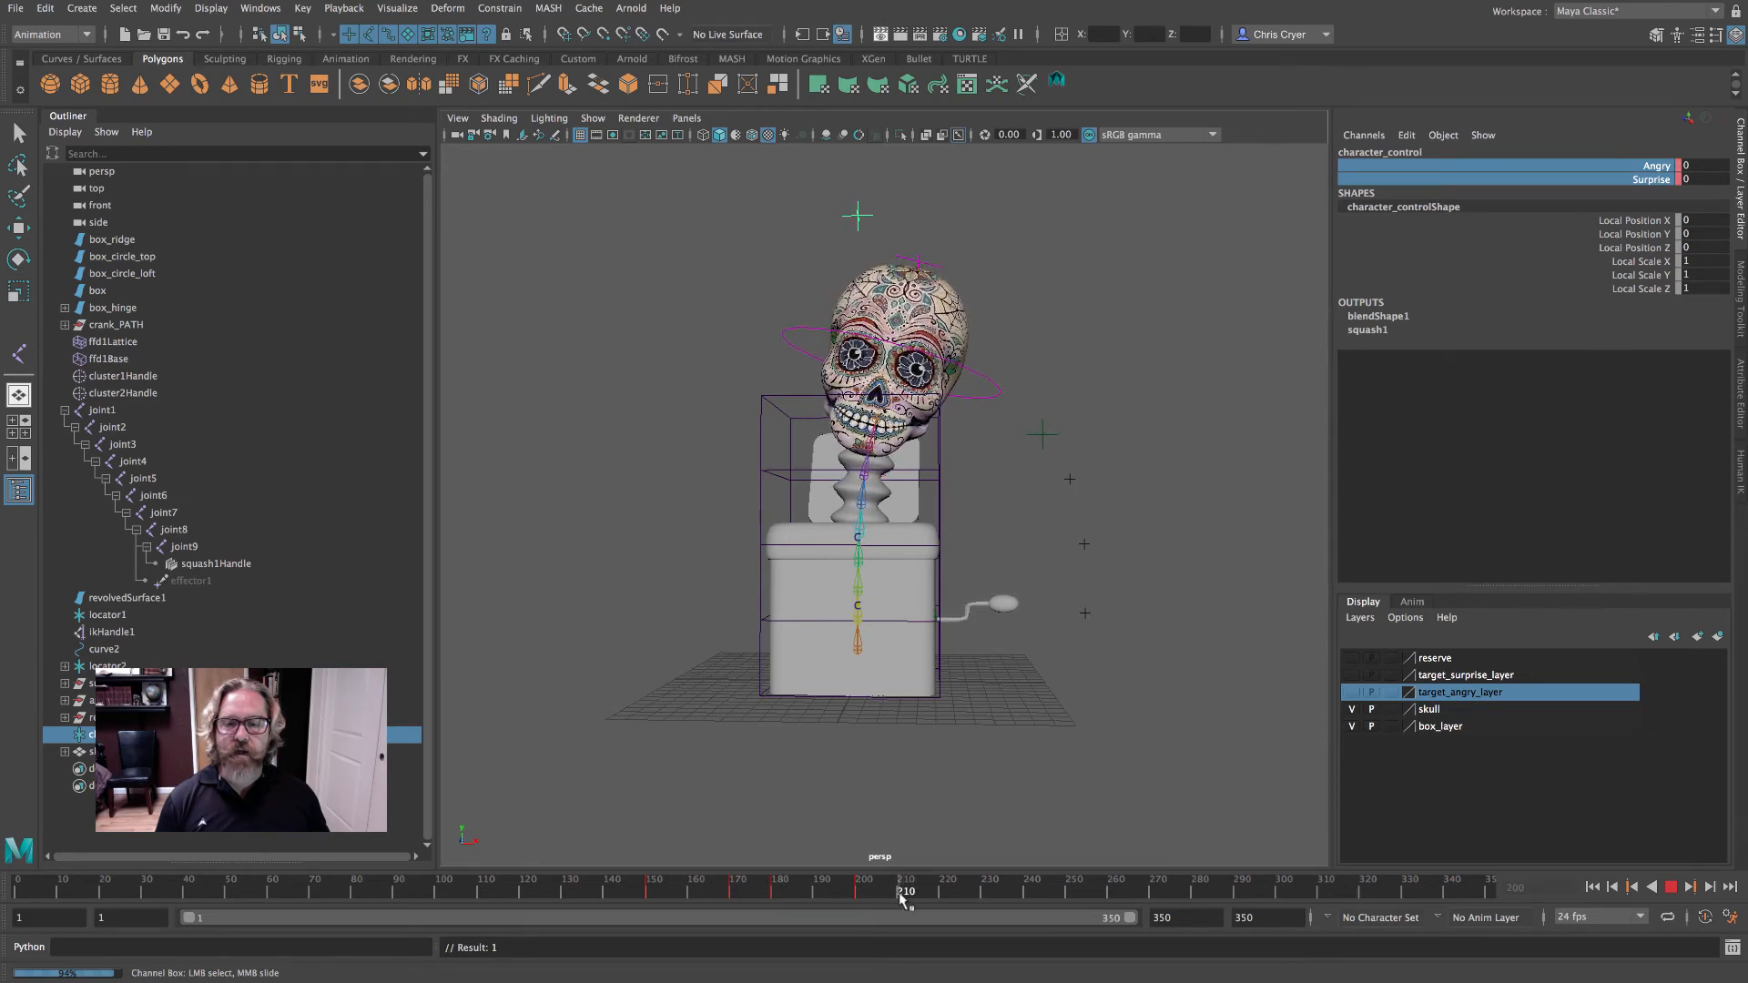
pyautogui.click(1705, 167)
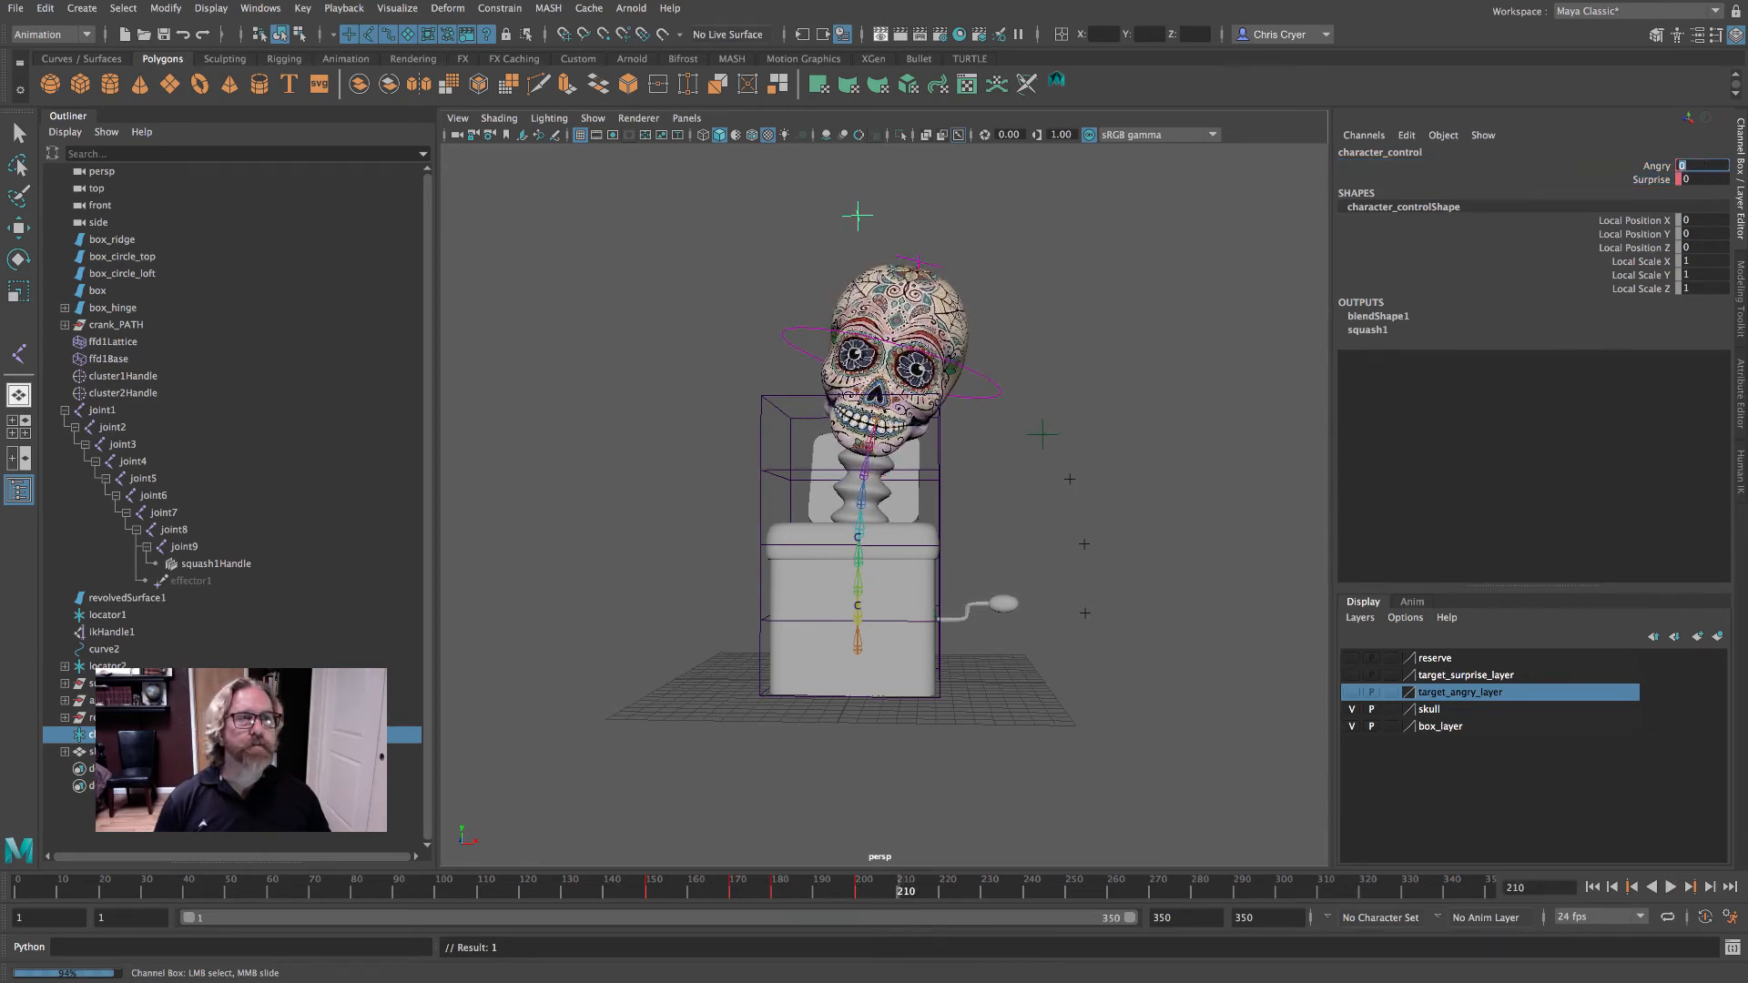
pyautogui.write('1')
pyautogui.press('Return')
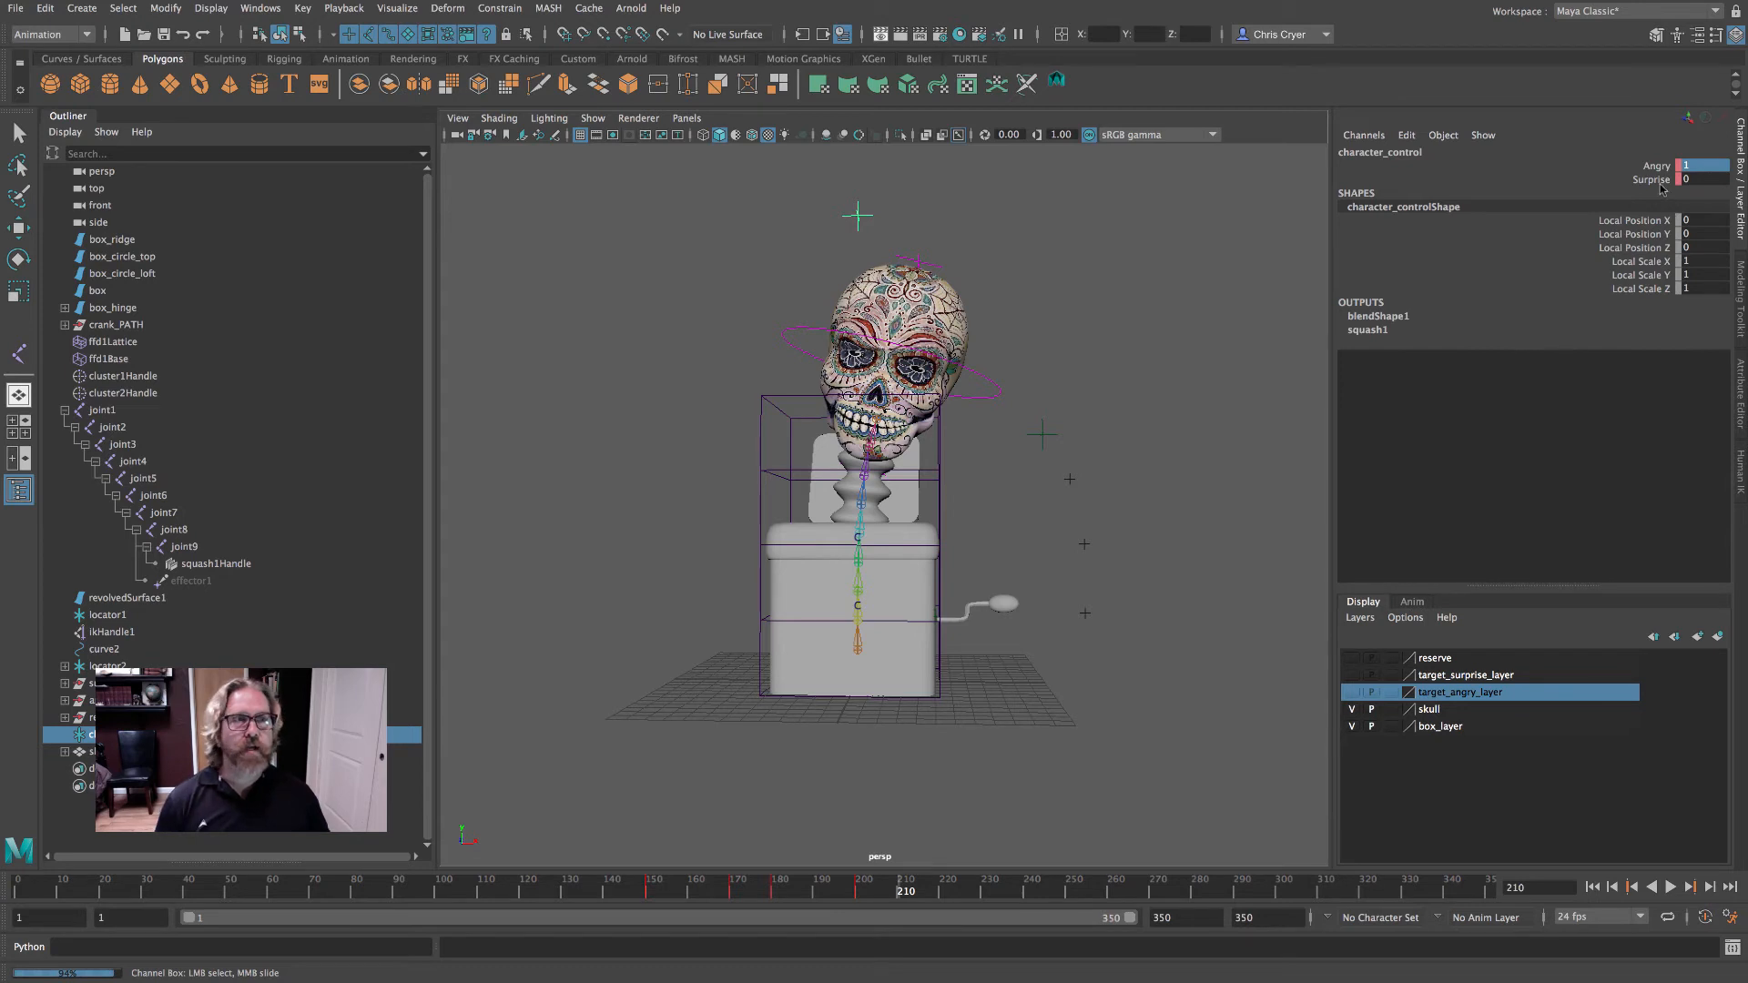
pyautogui.moveTo(1660, 181); pyautogui.dragTo(1659, 169)
pyautogui.rightClick(1659, 169)
pyautogui.click(1649, 200)
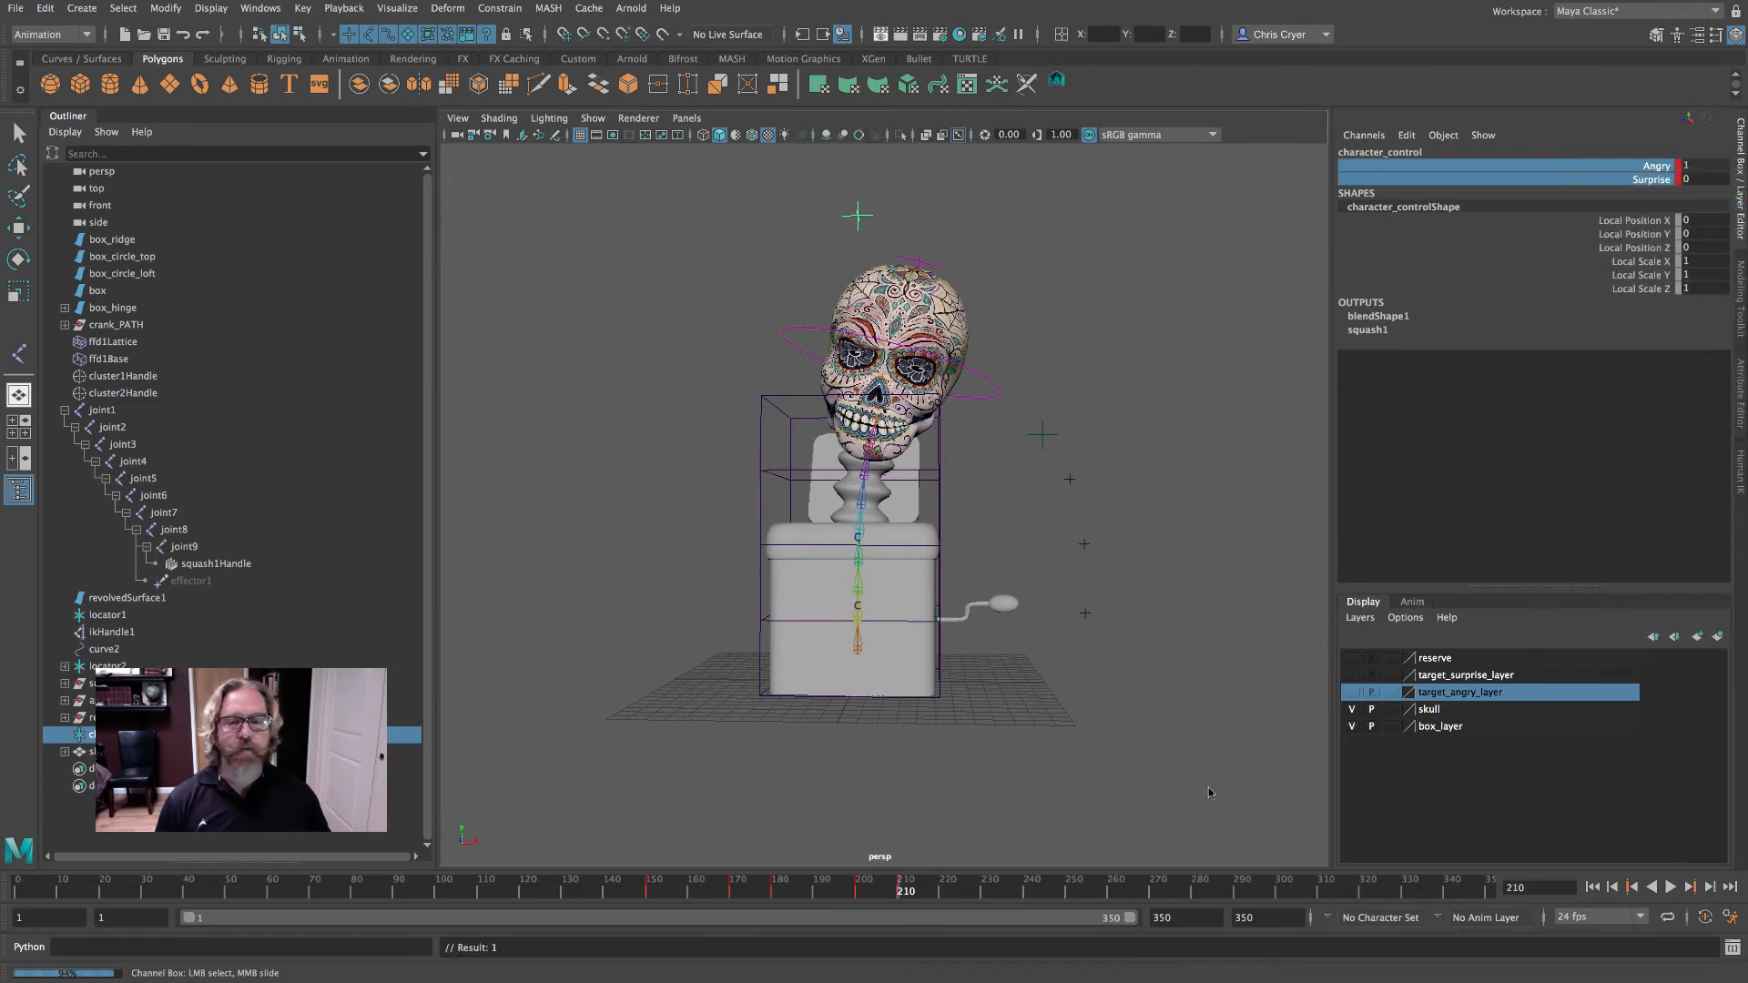
# - Hold the angry expression by keying Angry at 1 and Surprise at 0 at frame 250
pyautogui.moveTo(899, 885); pyautogui.dragTo(1072, 896)
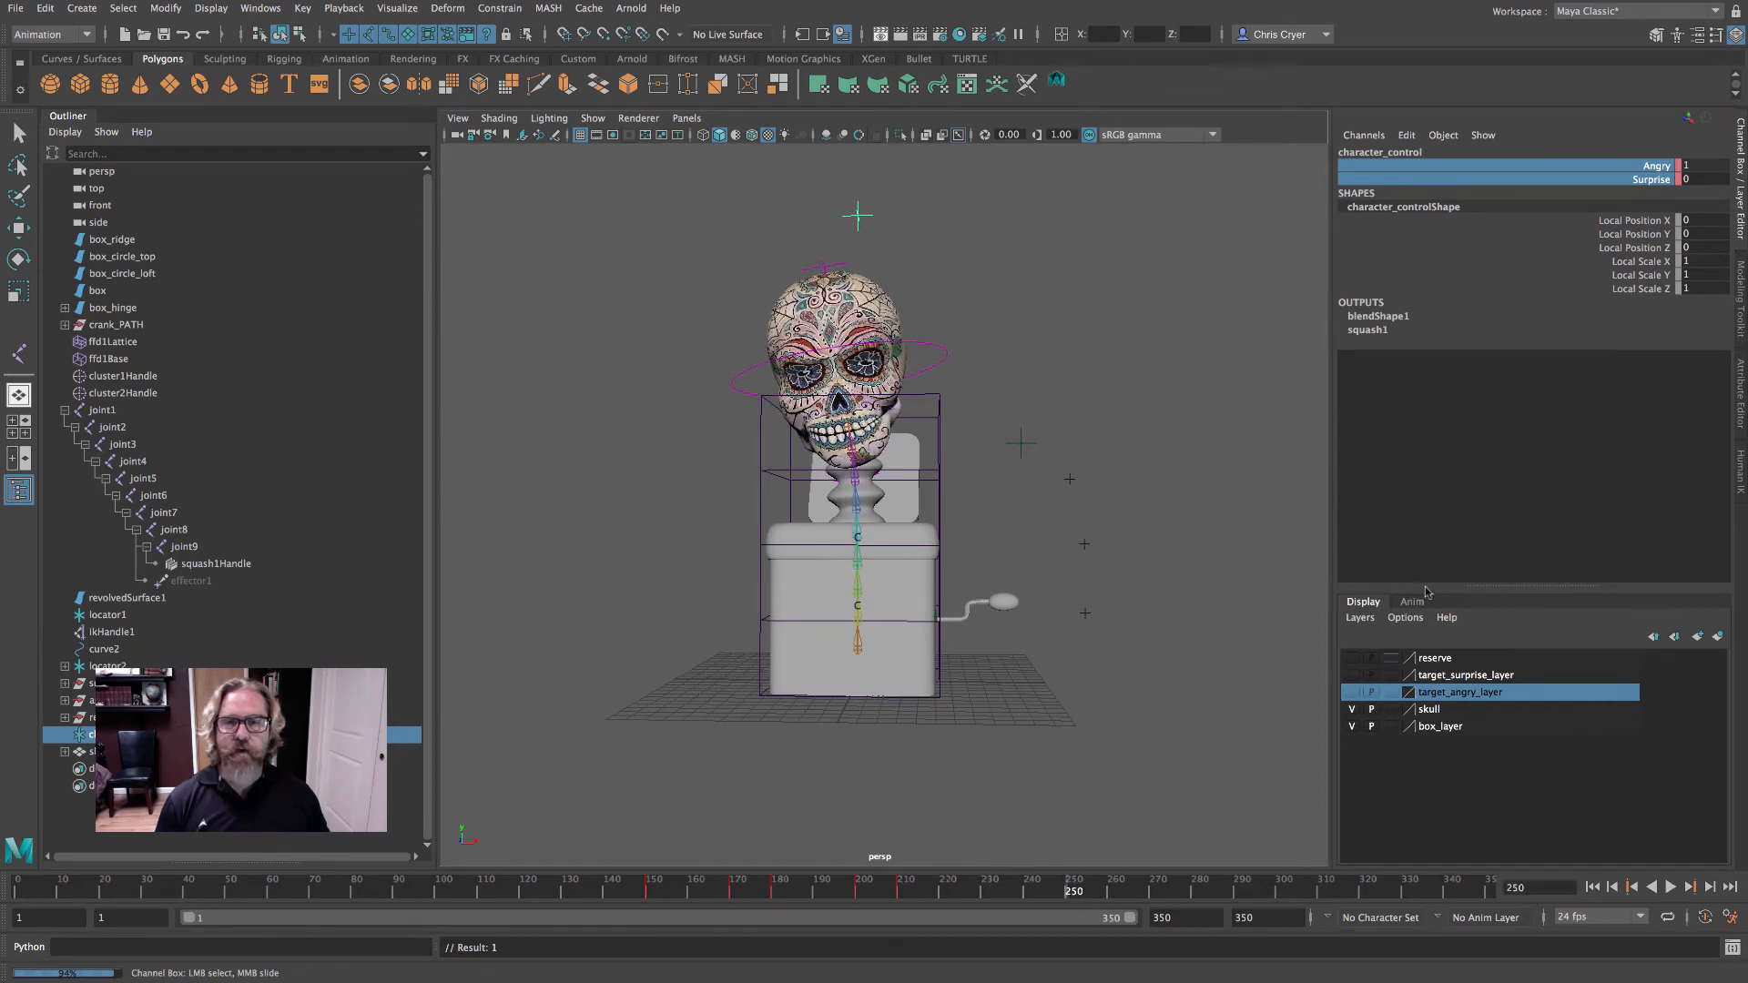
pyautogui.rightClick(1657, 167)
pyautogui.click(1647, 197)
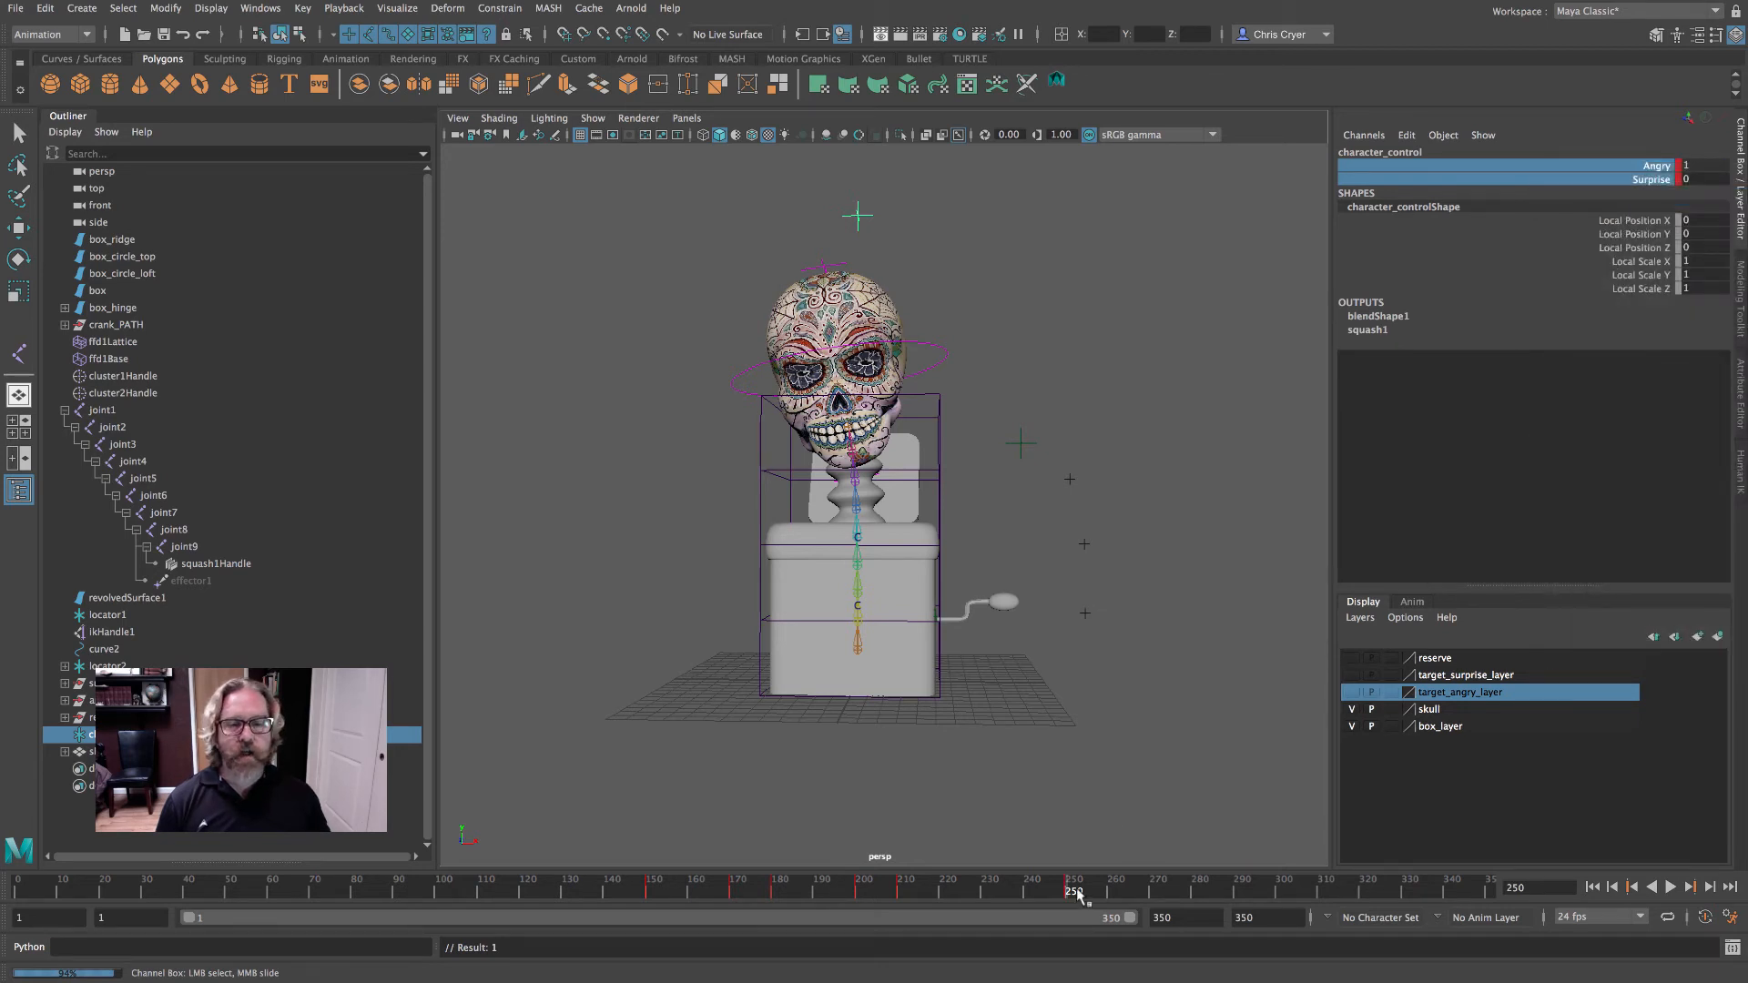
# - At frame 260, set Angry and Surprise to 0 and key both, then scrub from frame 150 to check the expressions
pyautogui.hotkey('alt', 'v')
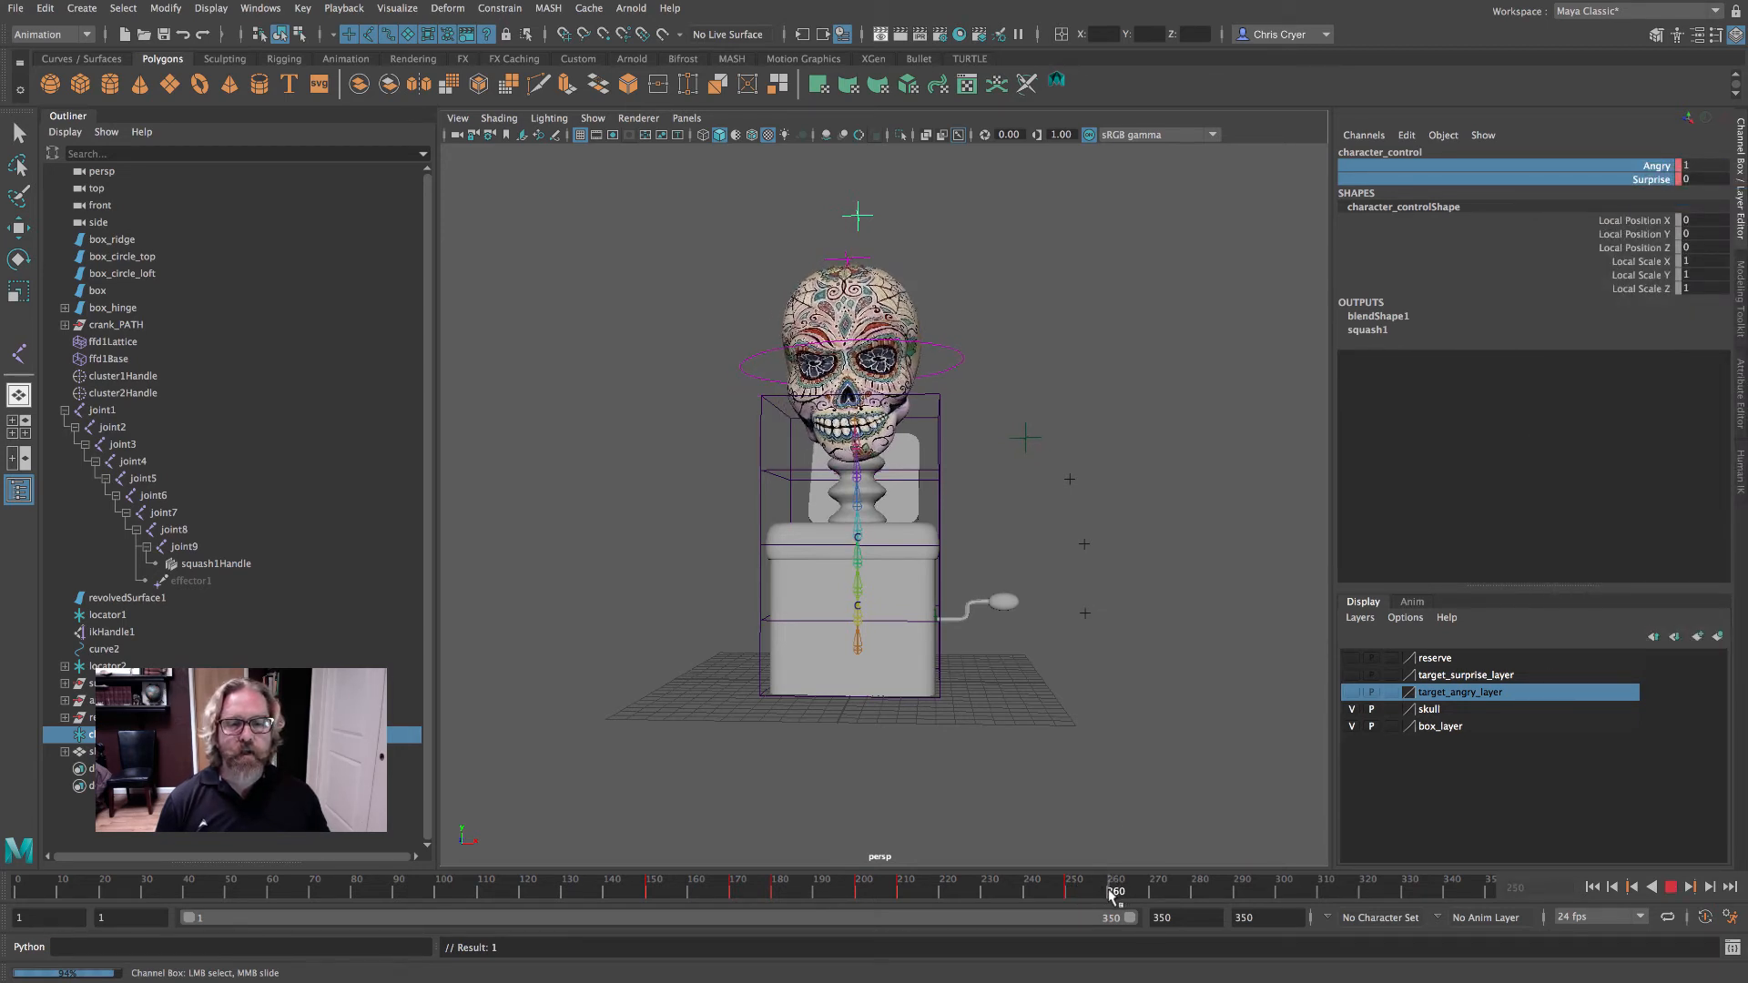
pyautogui.click(1114, 896)
pyautogui.moveTo(1702, 167); pyautogui.dragTo(1703, 180)
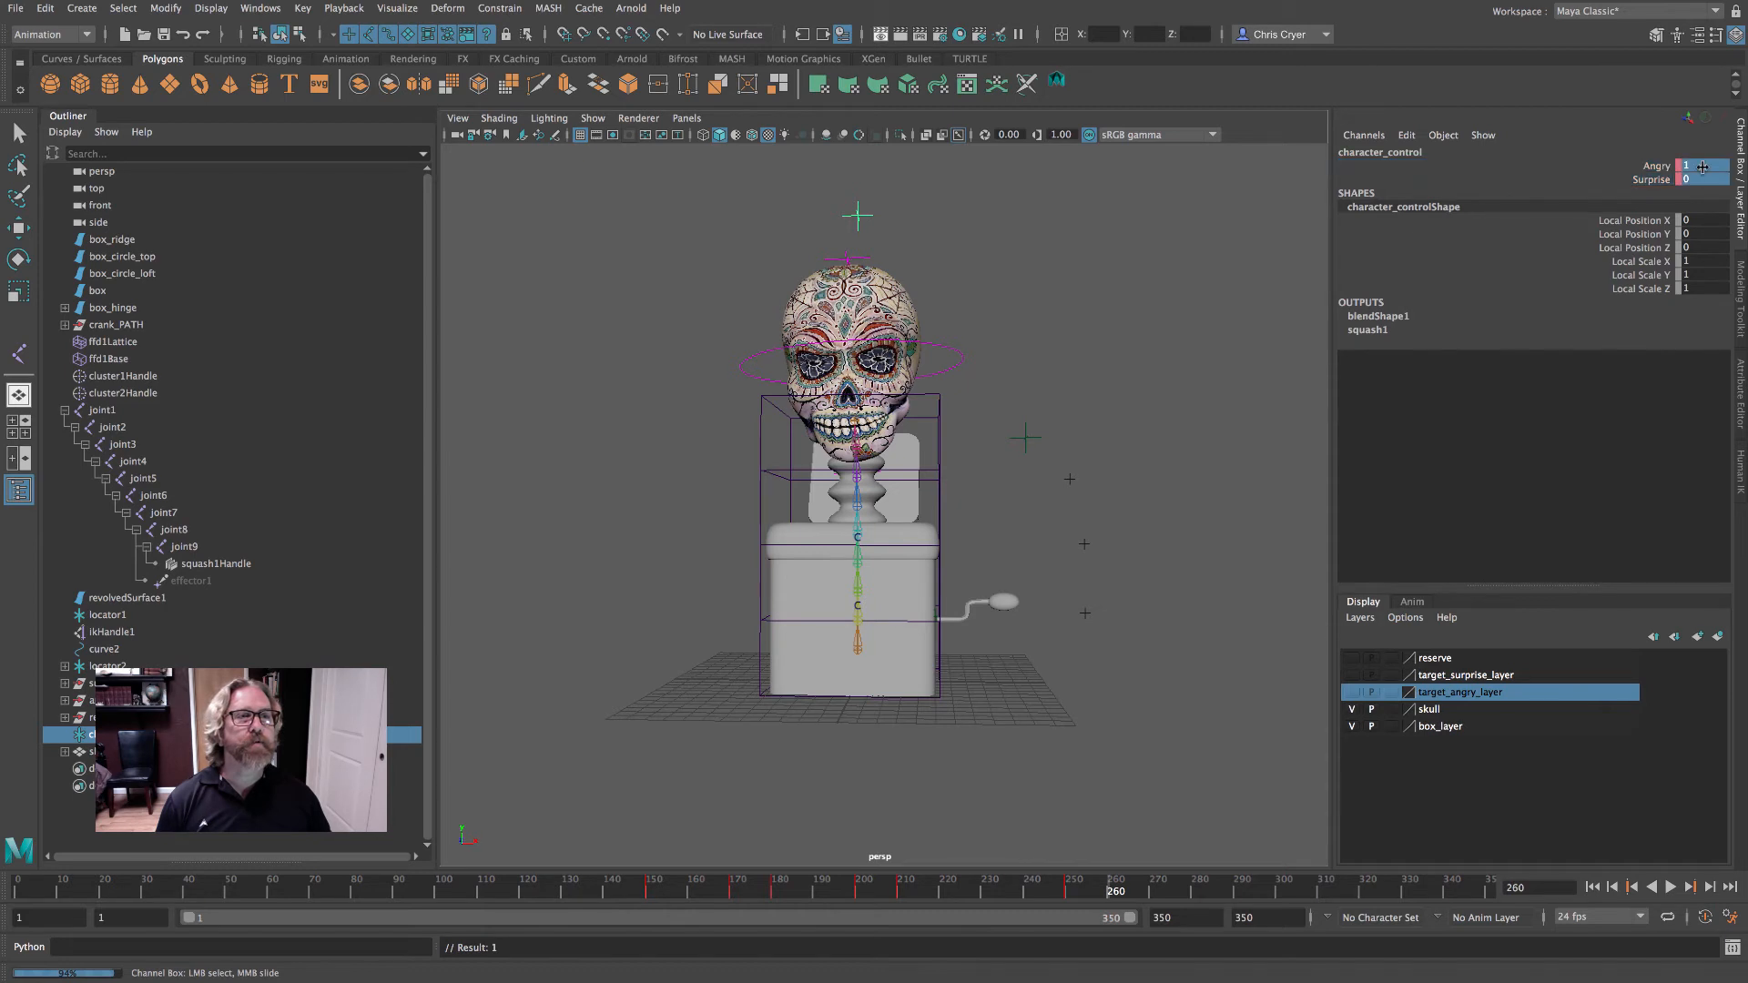
pyautogui.write('0')
pyautogui.press('Return')
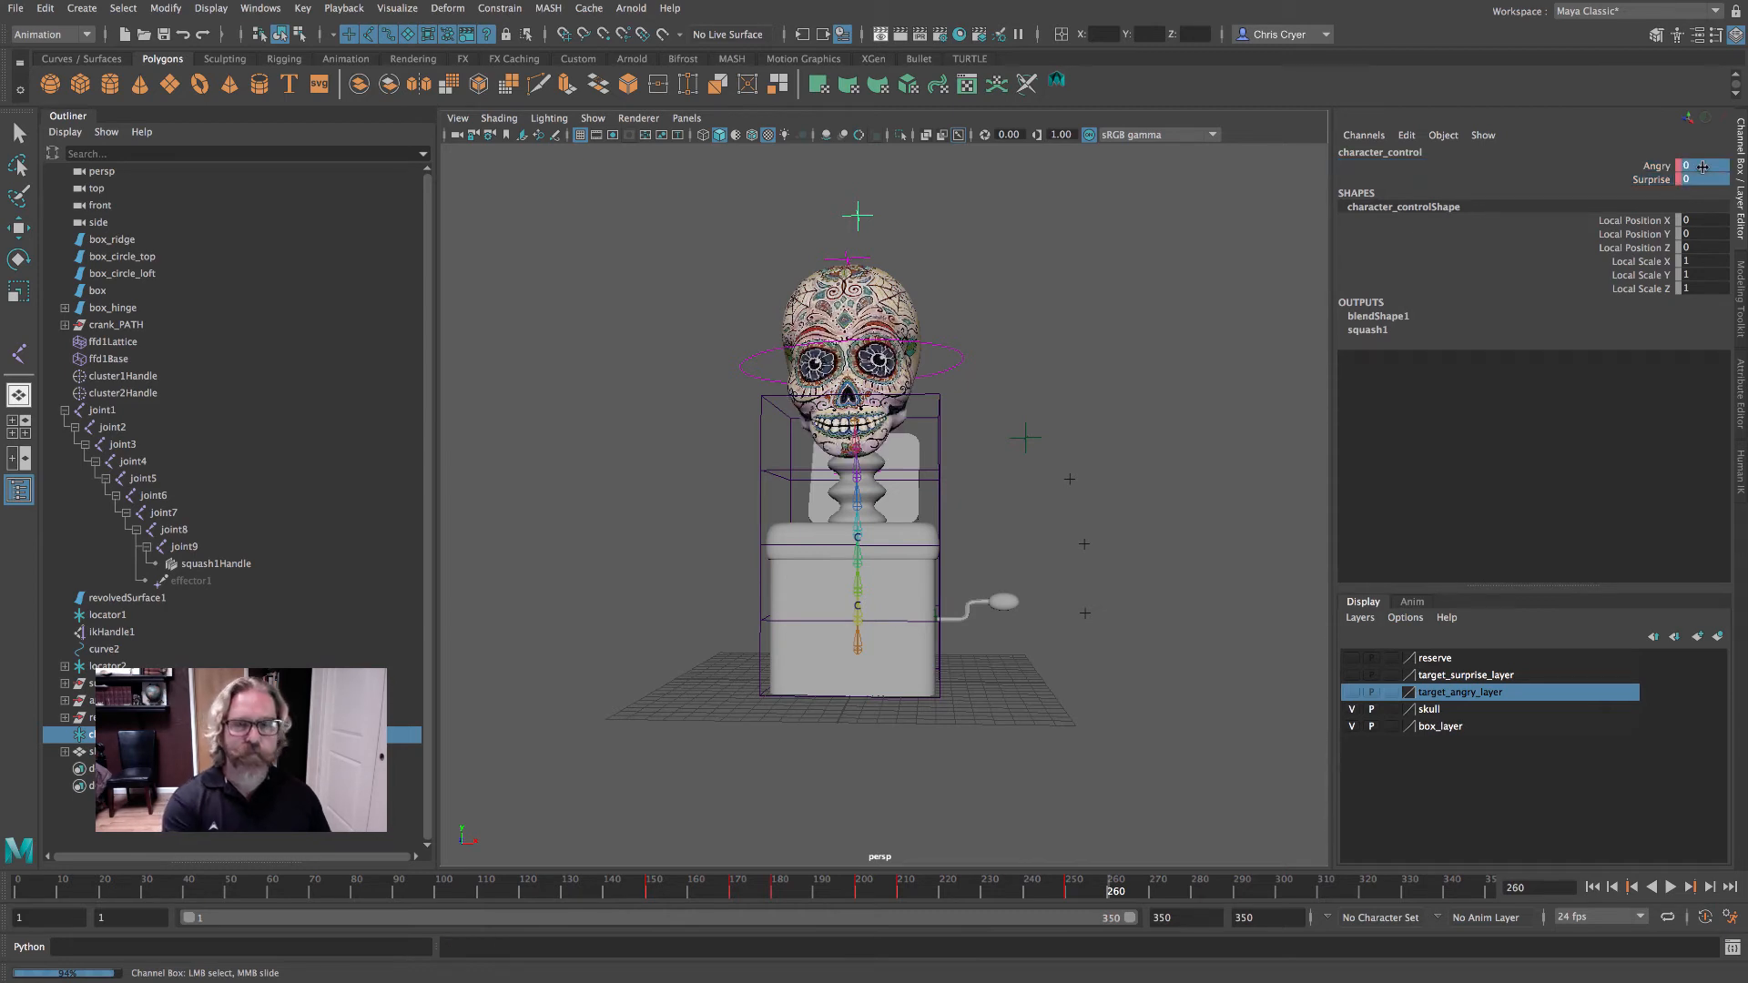
pyautogui.rightClick(1629, 180)
pyautogui.click(1603, 202)
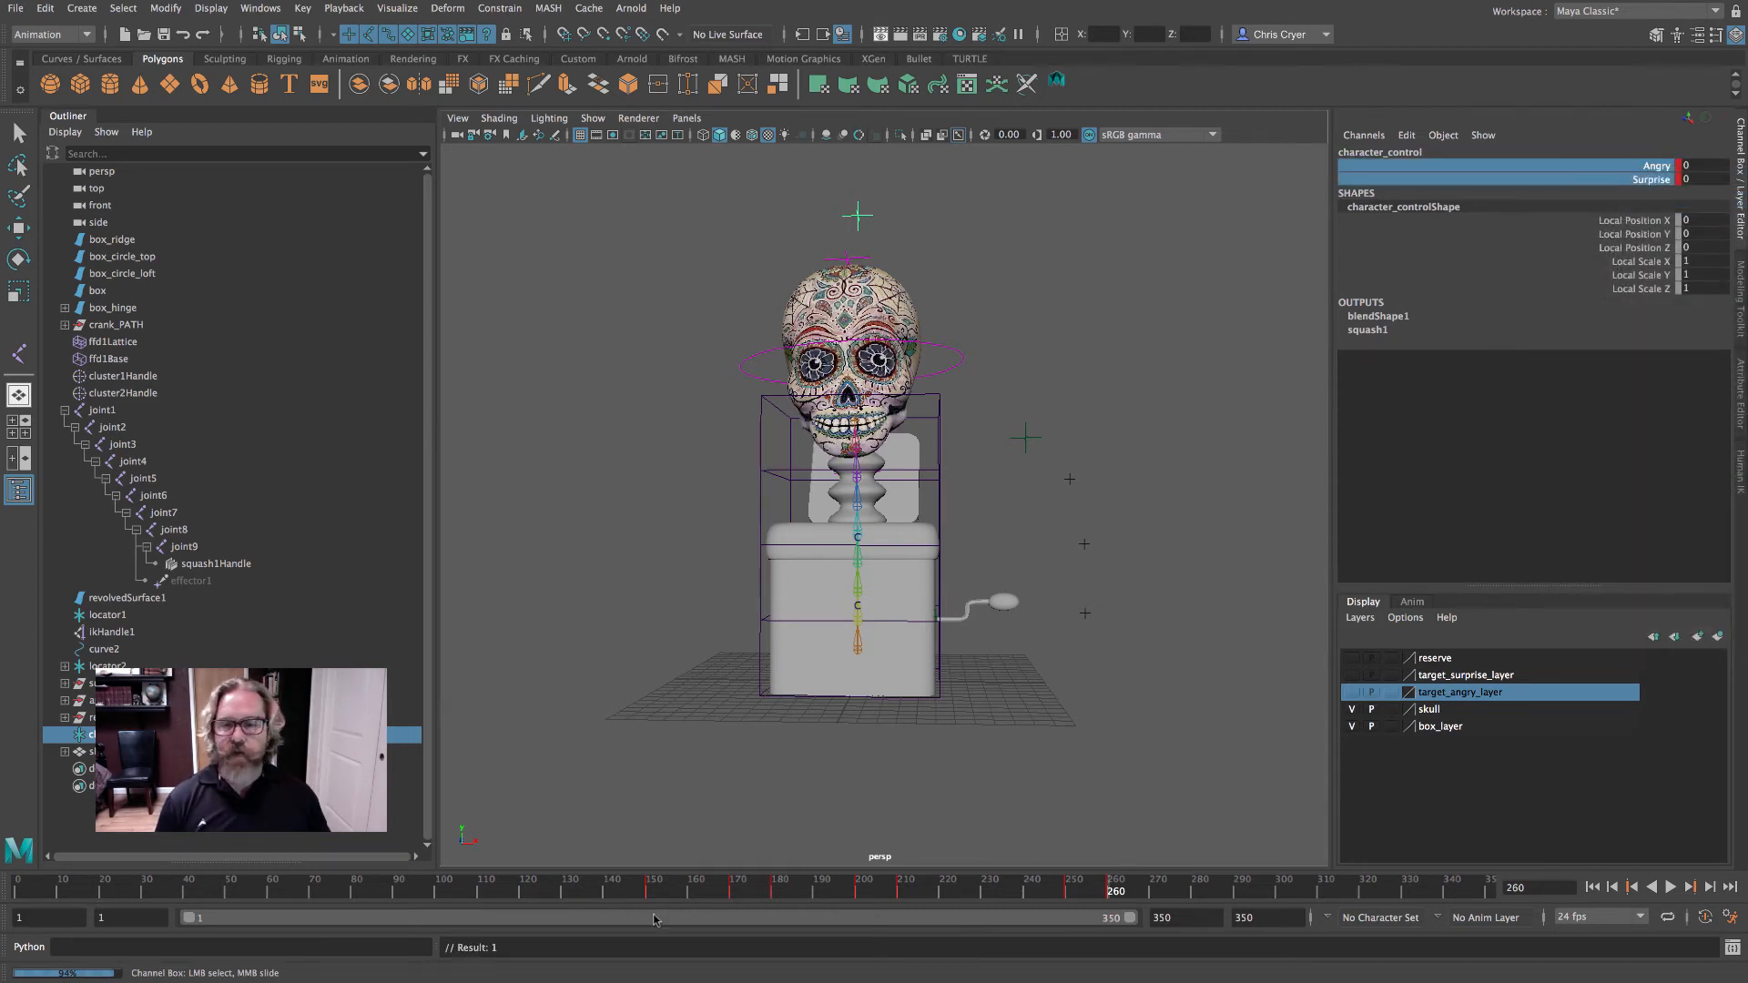
pyautogui.moveTo(647, 893); pyautogui.dragTo(1094, 891)
# - Select joint9 and test turning the skull freely with the Rotate tool, then undo the rotation
pyautogui.click(175, 552)
pyautogui.press('w')
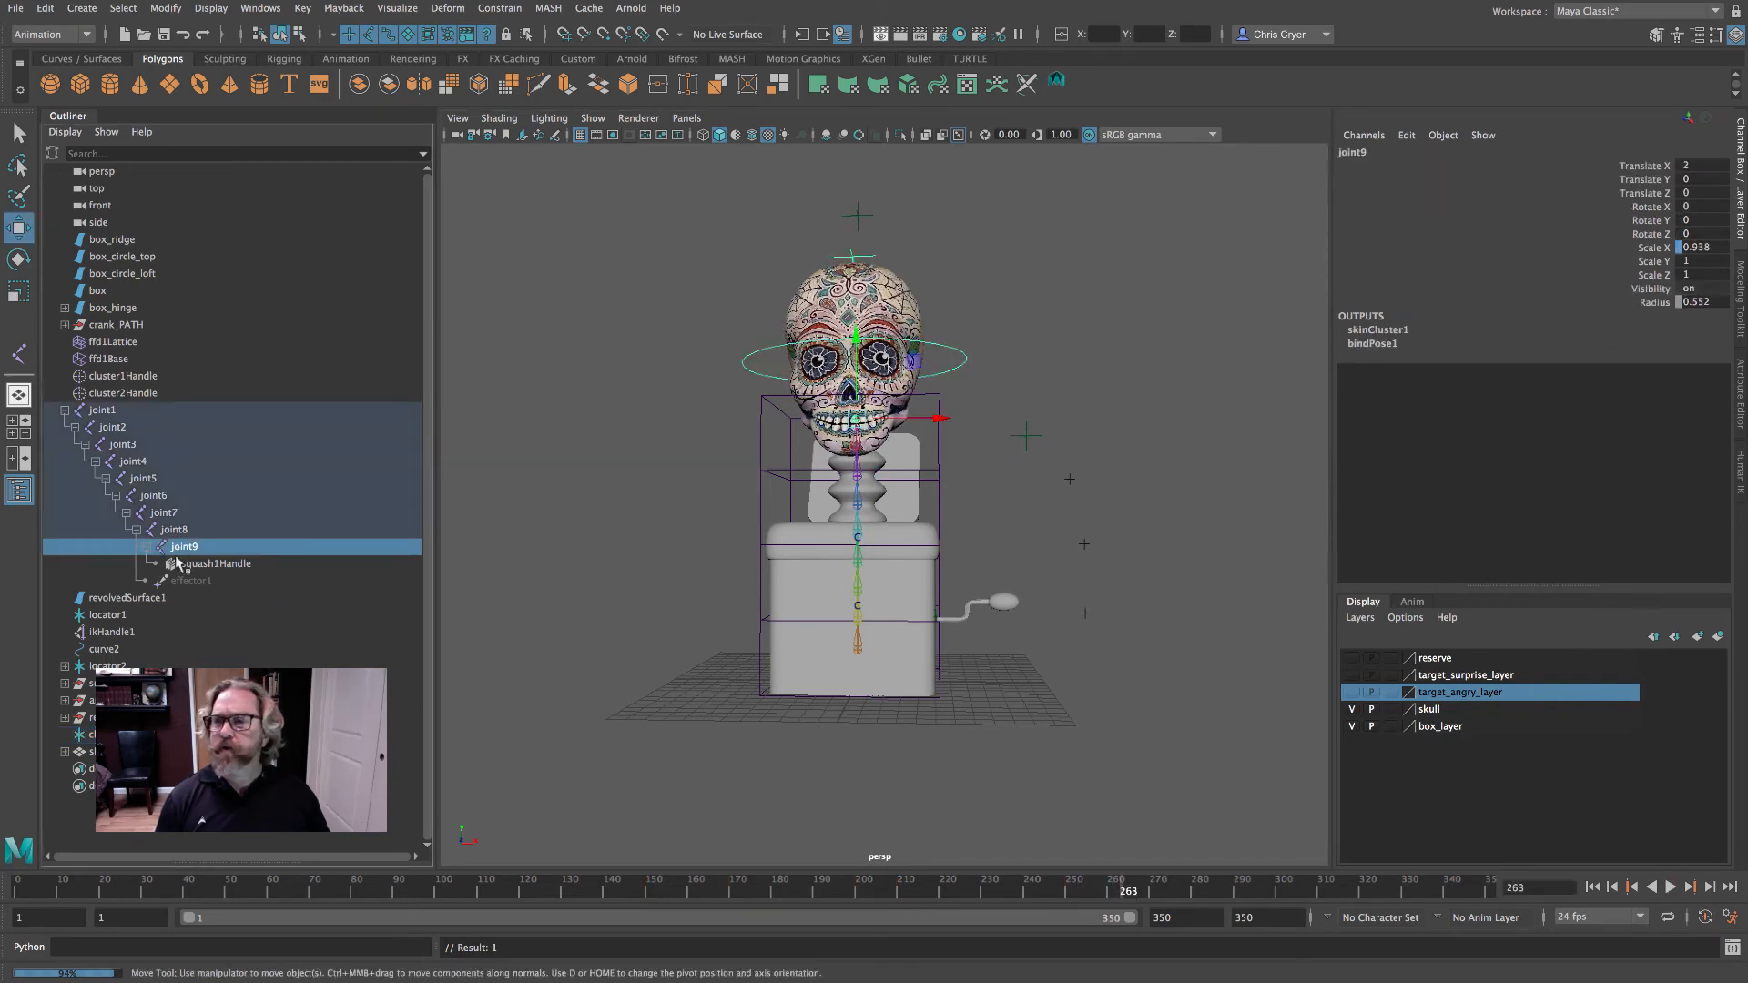
pyautogui.keyDown('alt'); pyautogui.moveTo(1051, 430); pyautogui.dragTo(999, 456); pyautogui.keyUp('alt')
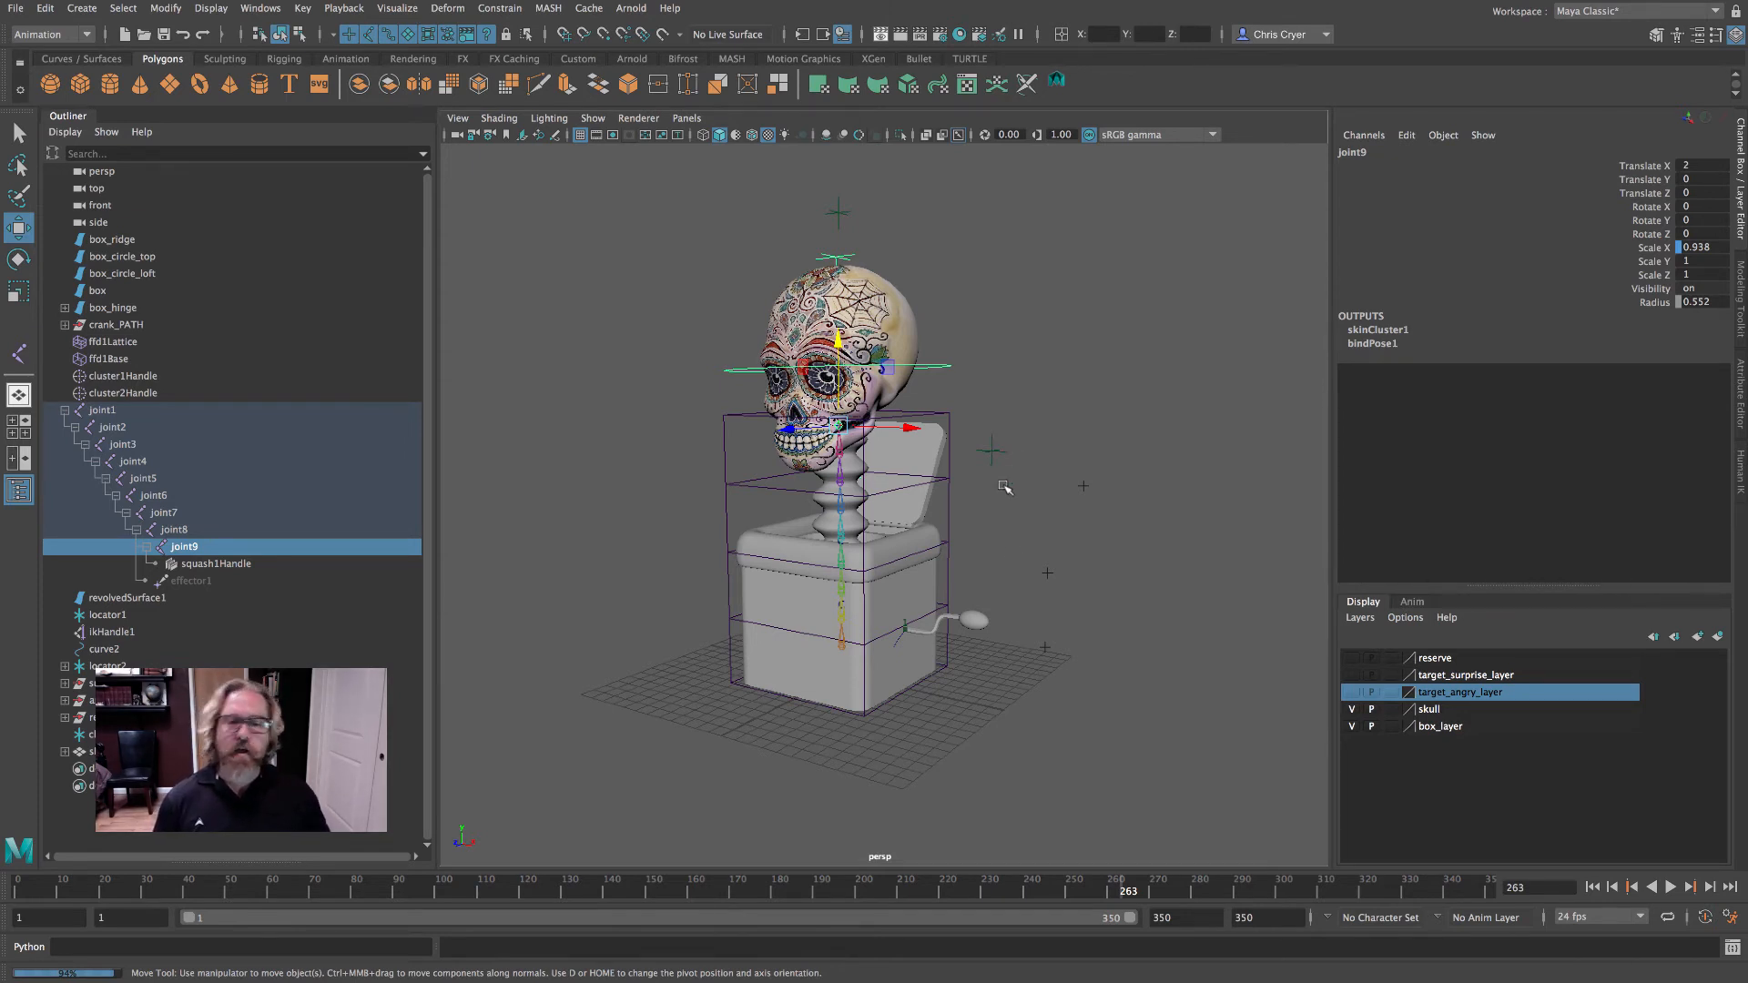
pyautogui.click(19, 261)
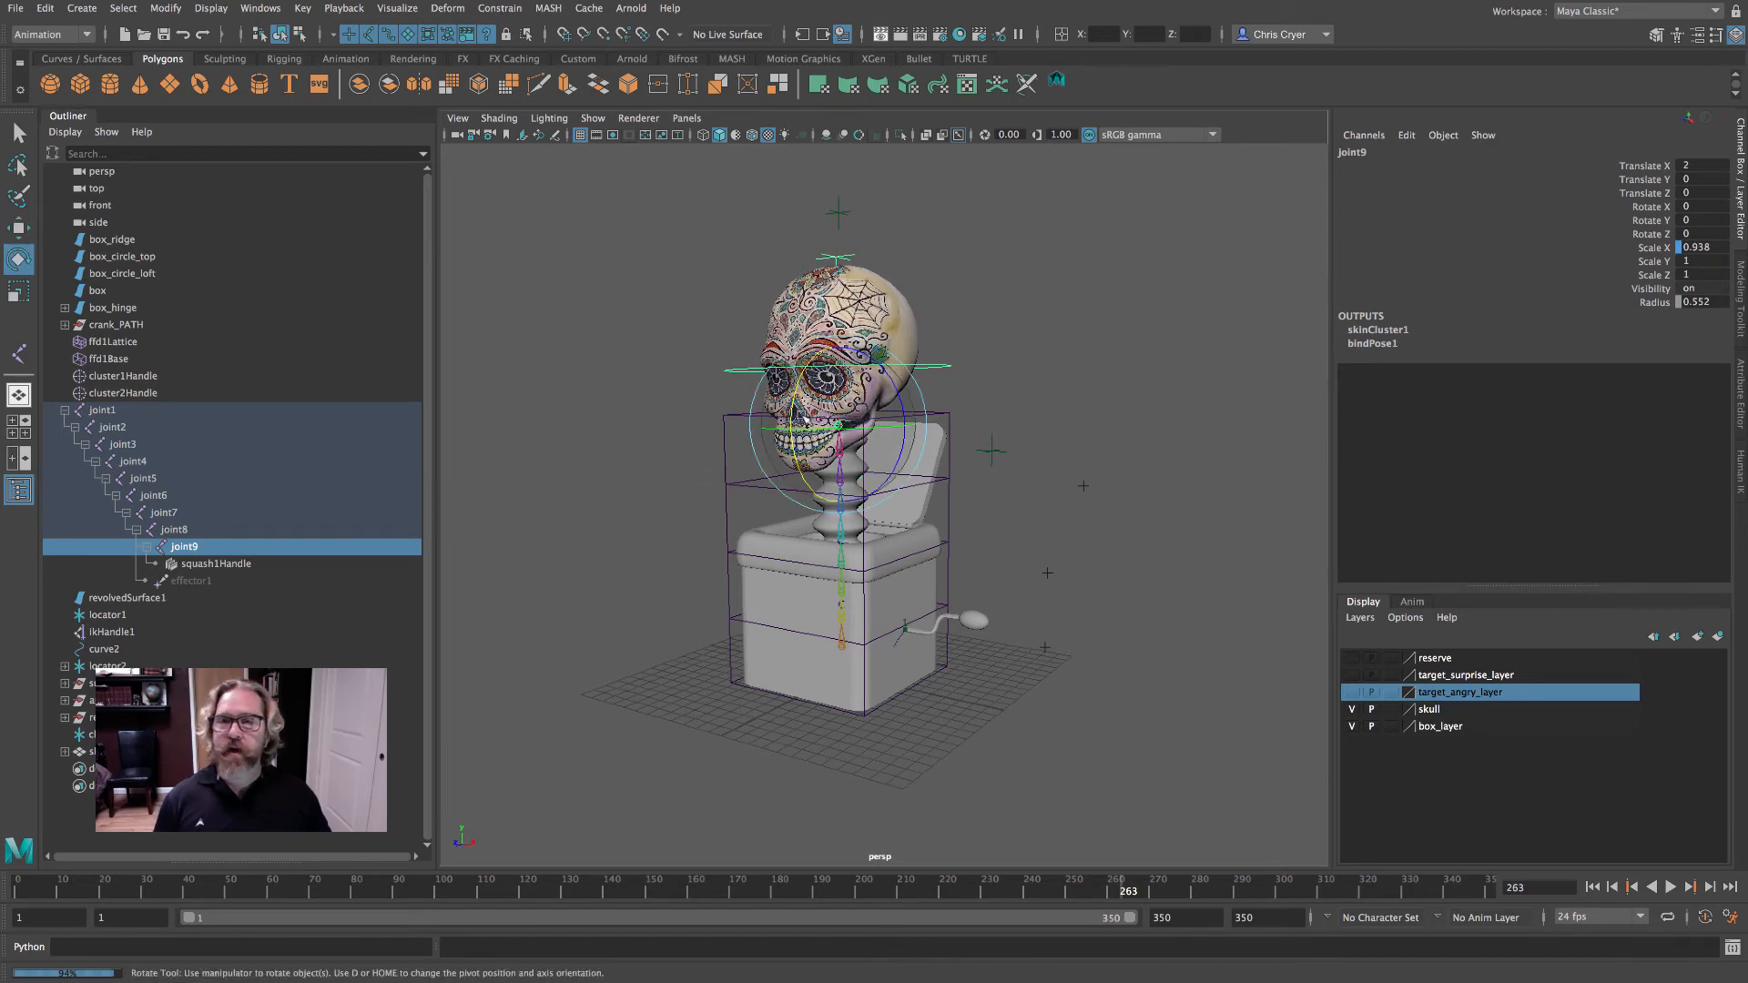
pyautogui.moveTo(808, 441); pyautogui.dragTo(882, 453)
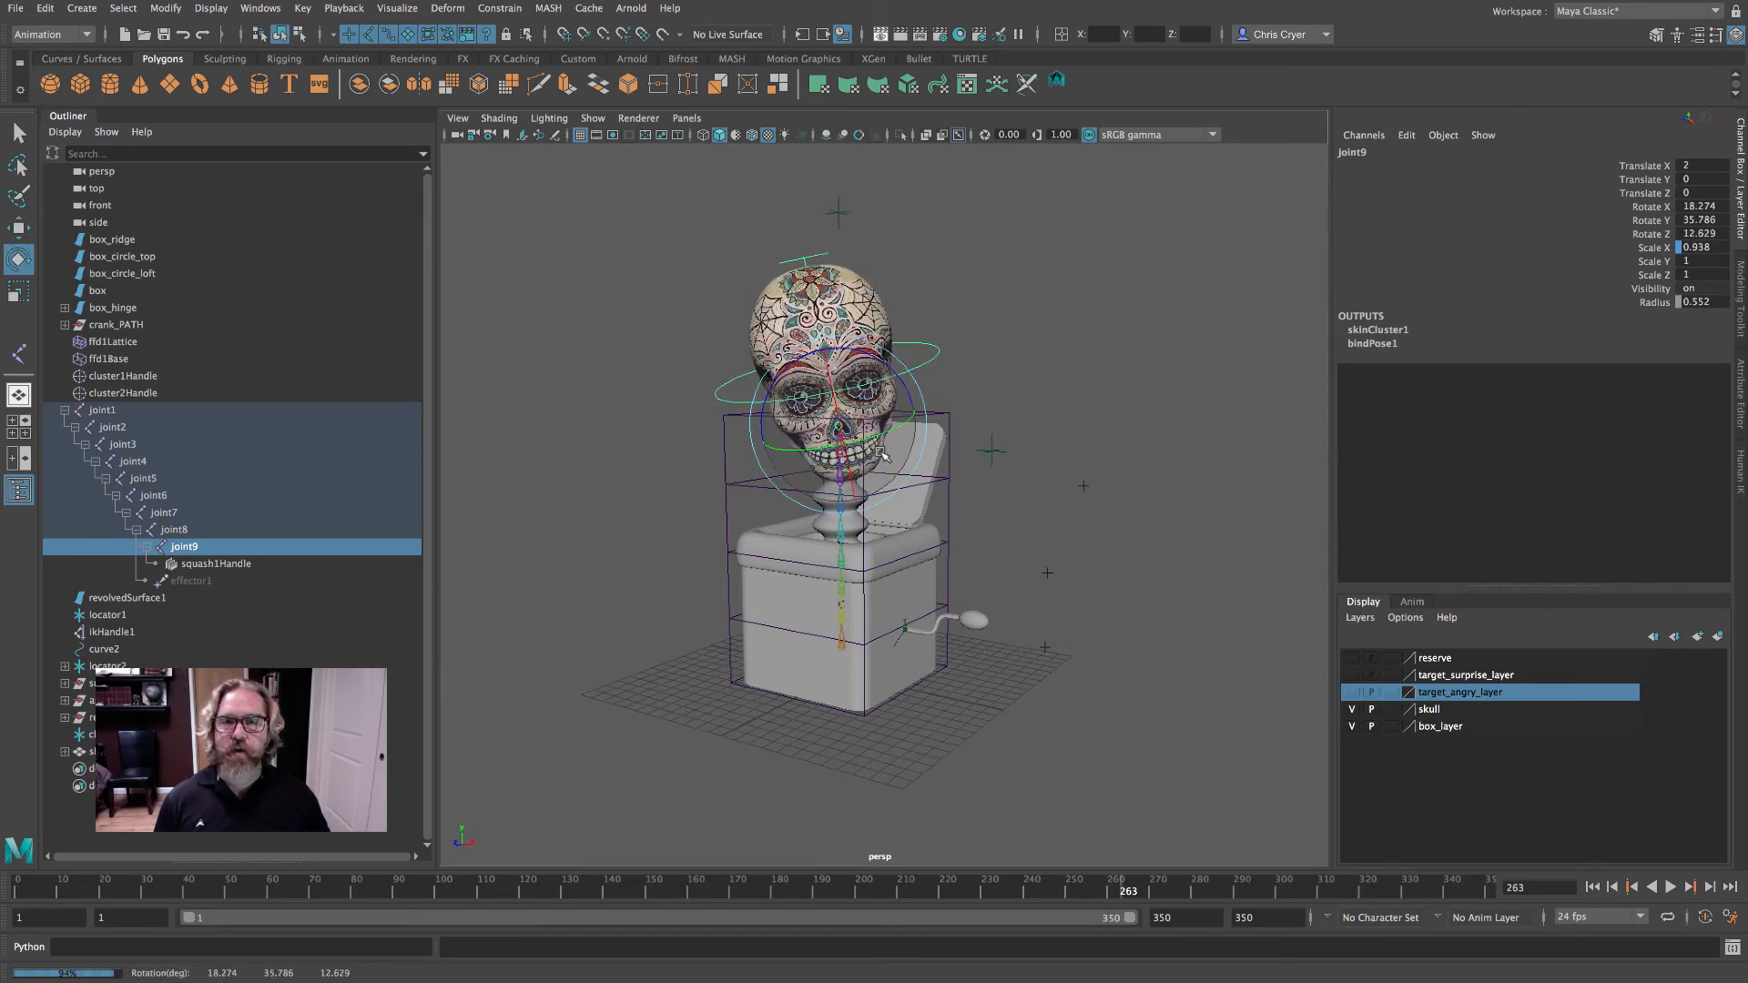
pyautogui.hotkey('ctrl', 'z')
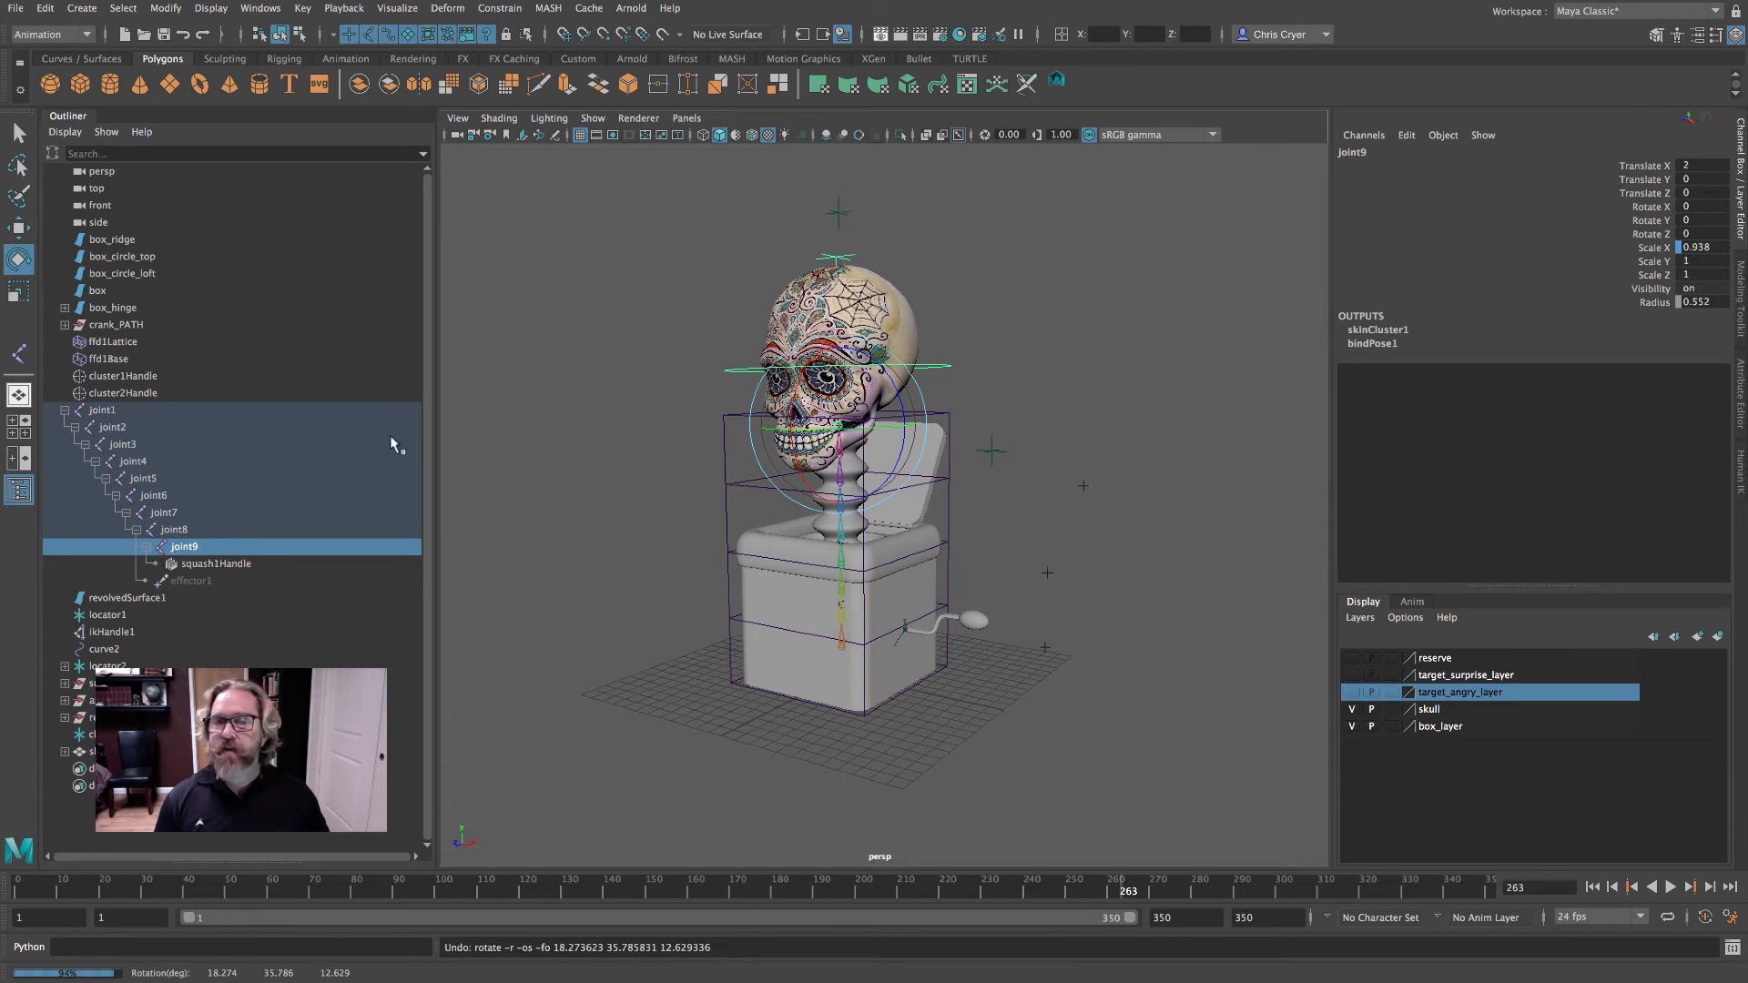
# - Group joint9 by itself beneath joint8 and expand the new group in the hierarchy
pyautogui.click(45, 9)
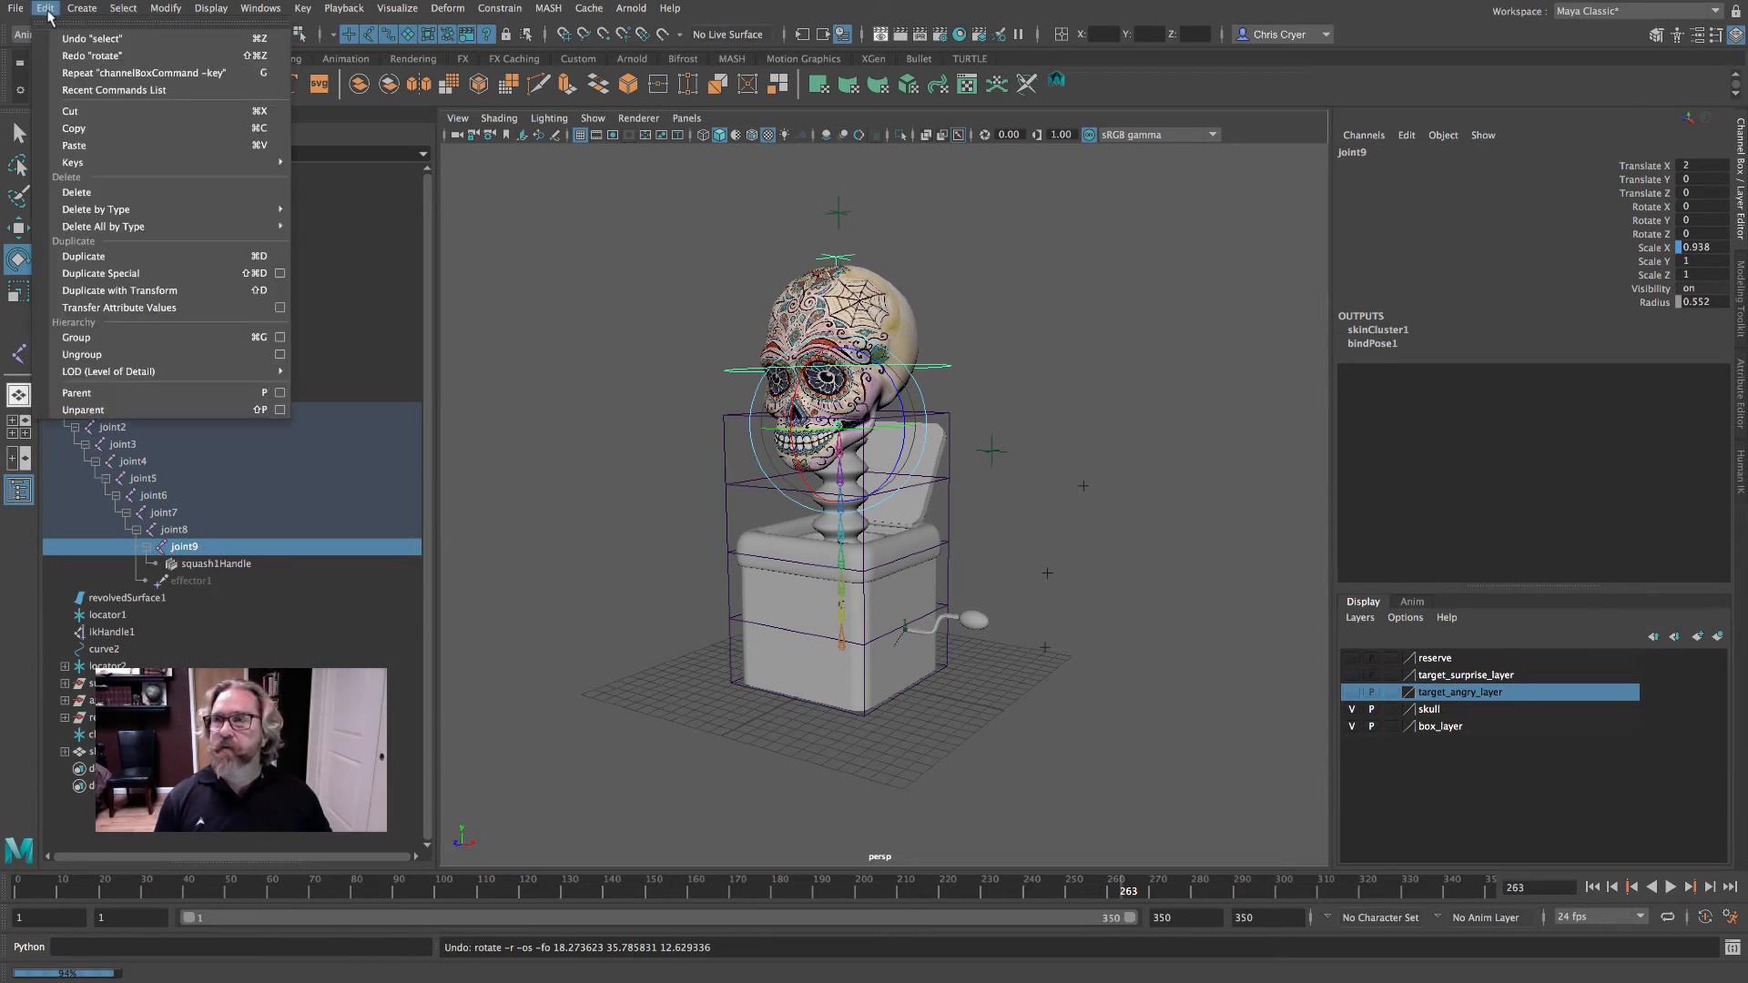
pyautogui.click(136, 335)
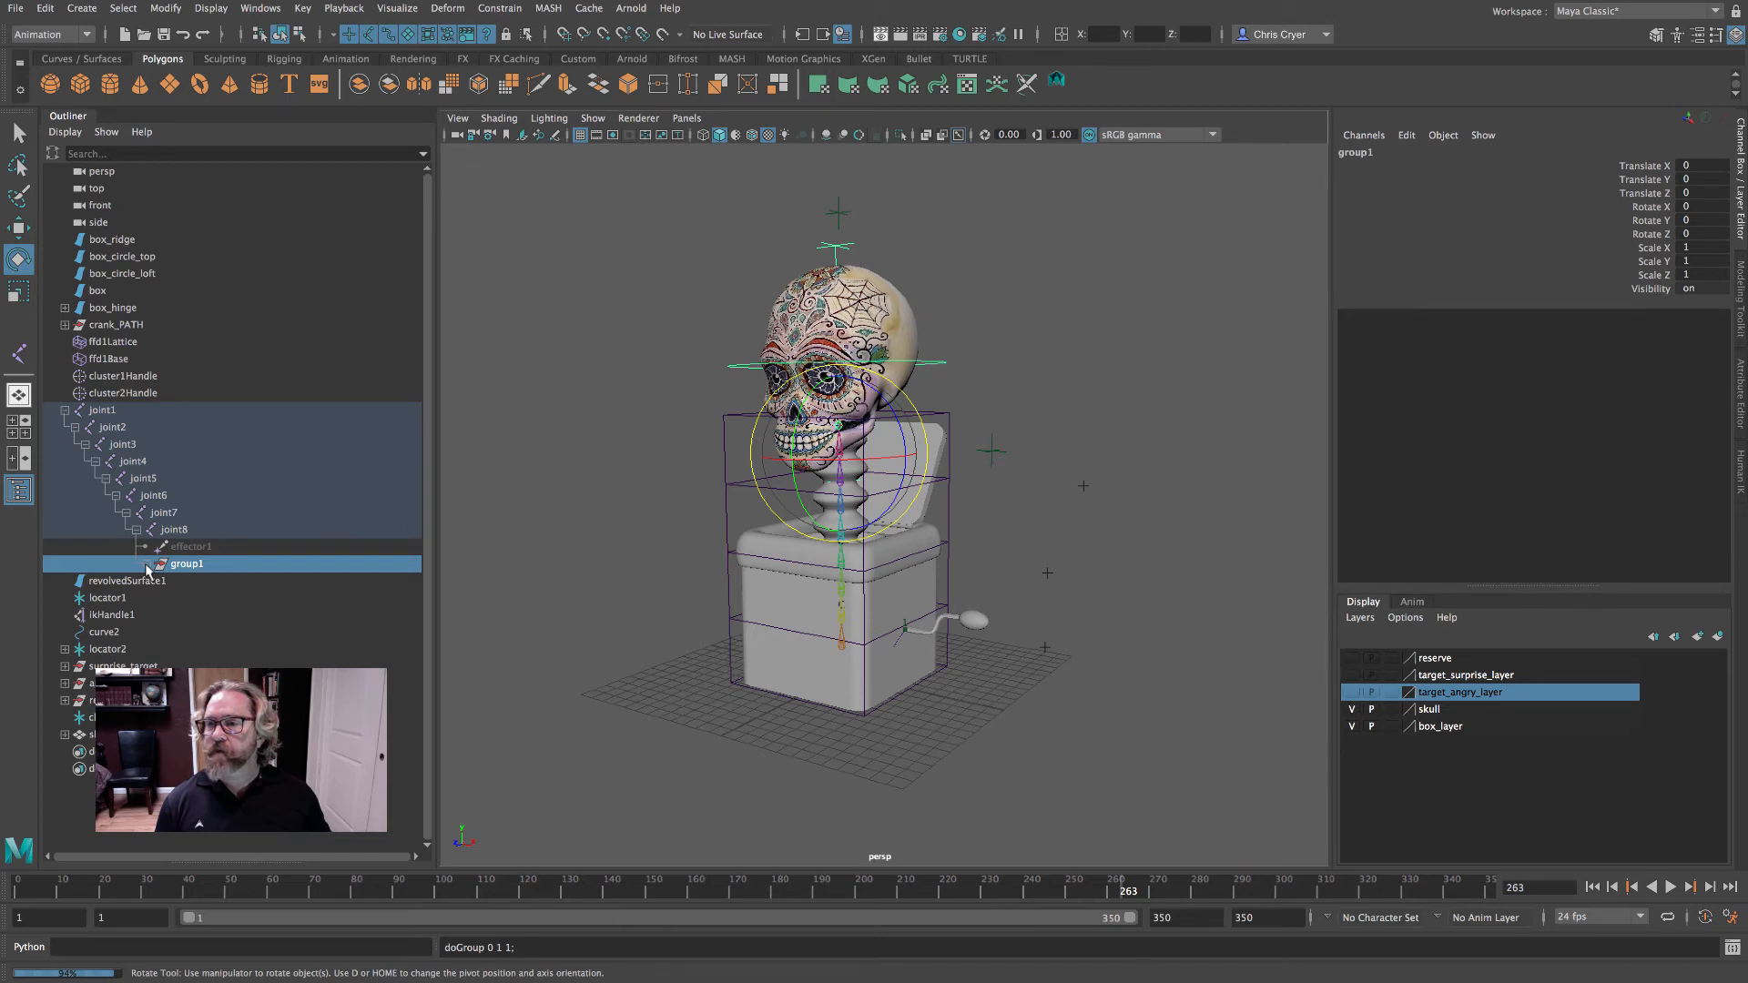
pyautogui.click(148, 565)
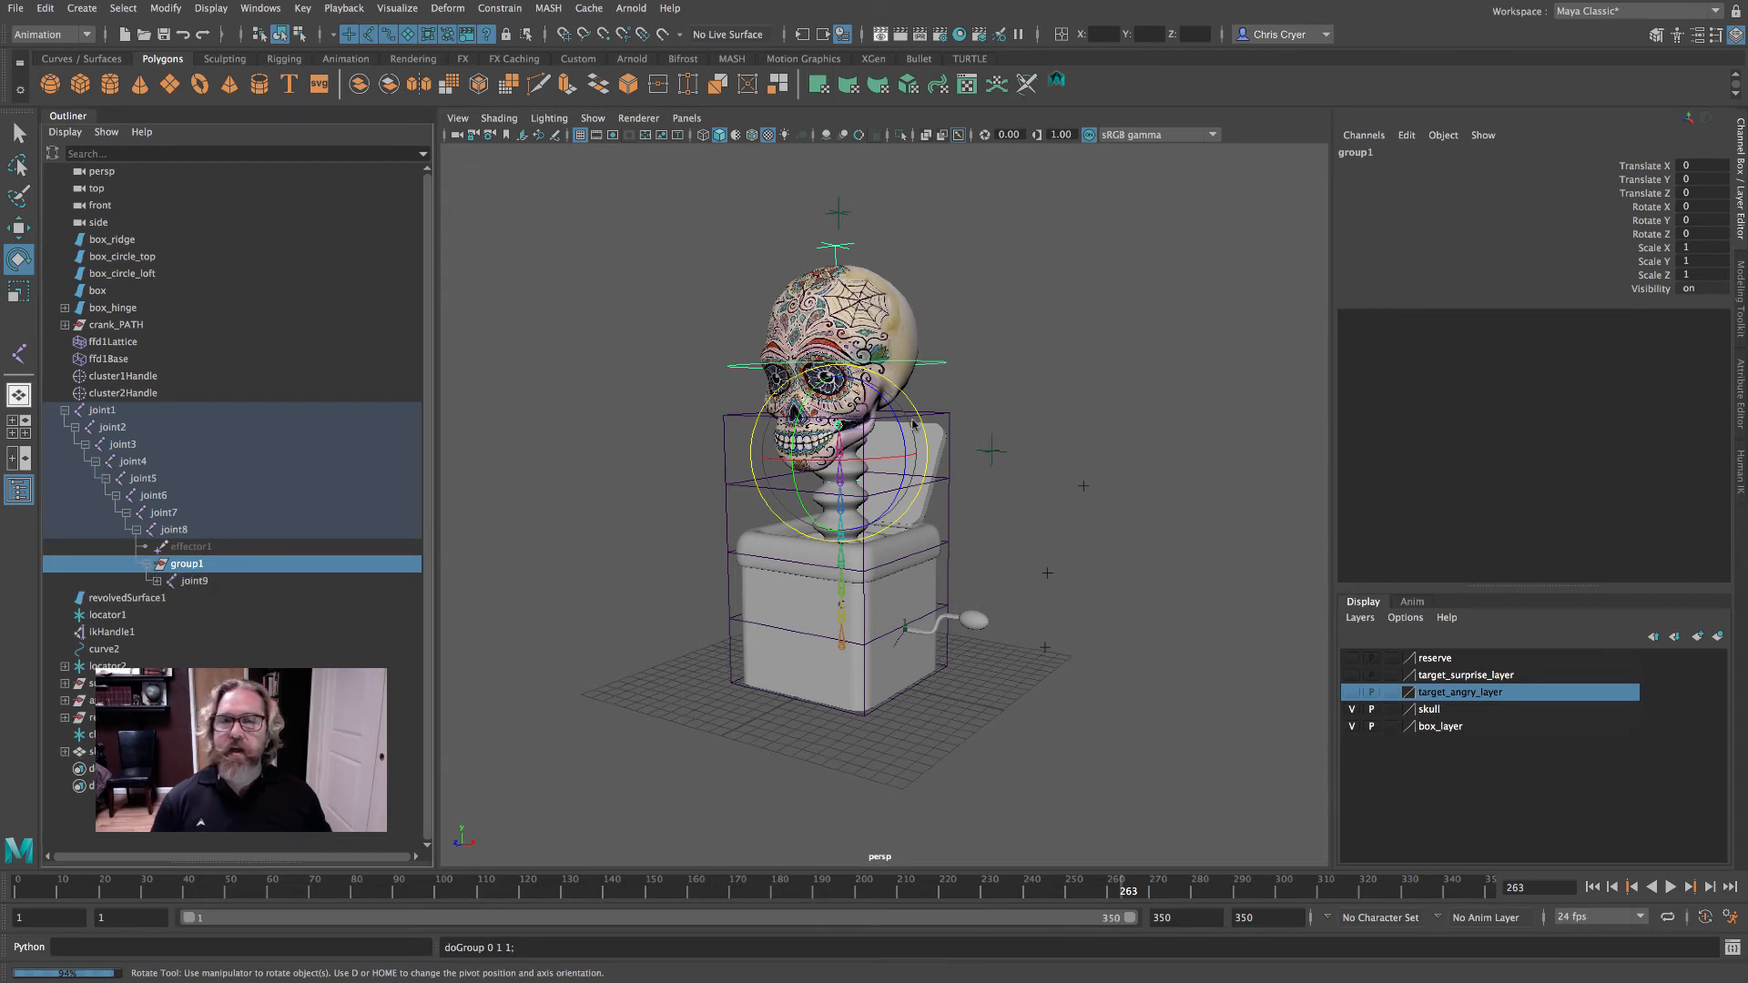
# - Try centering the pivot of group1 at the neck, then undo the pivot change
pyautogui.keyDown('alt'); pyautogui.moveTo(914, 425); pyautogui.dragTo(842, 457); pyautogui.keyUp('alt')
pyautogui.keyDown('alt'); pyautogui.moveTo(843, 457); pyautogui.dragTo(1179, 460, button='right'); pyautogui.keyUp('alt')
pyautogui.keyDown('alt'); pyautogui.moveTo(951, 410); pyautogui.dragTo(1044, 465, button='middle'); pyautogui.keyUp('alt')
pyautogui.keyDown('alt'); pyautogui.moveTo(1043, 465); pyautogui.dragTo(966, 467); pyautogui.keyUp('alt')
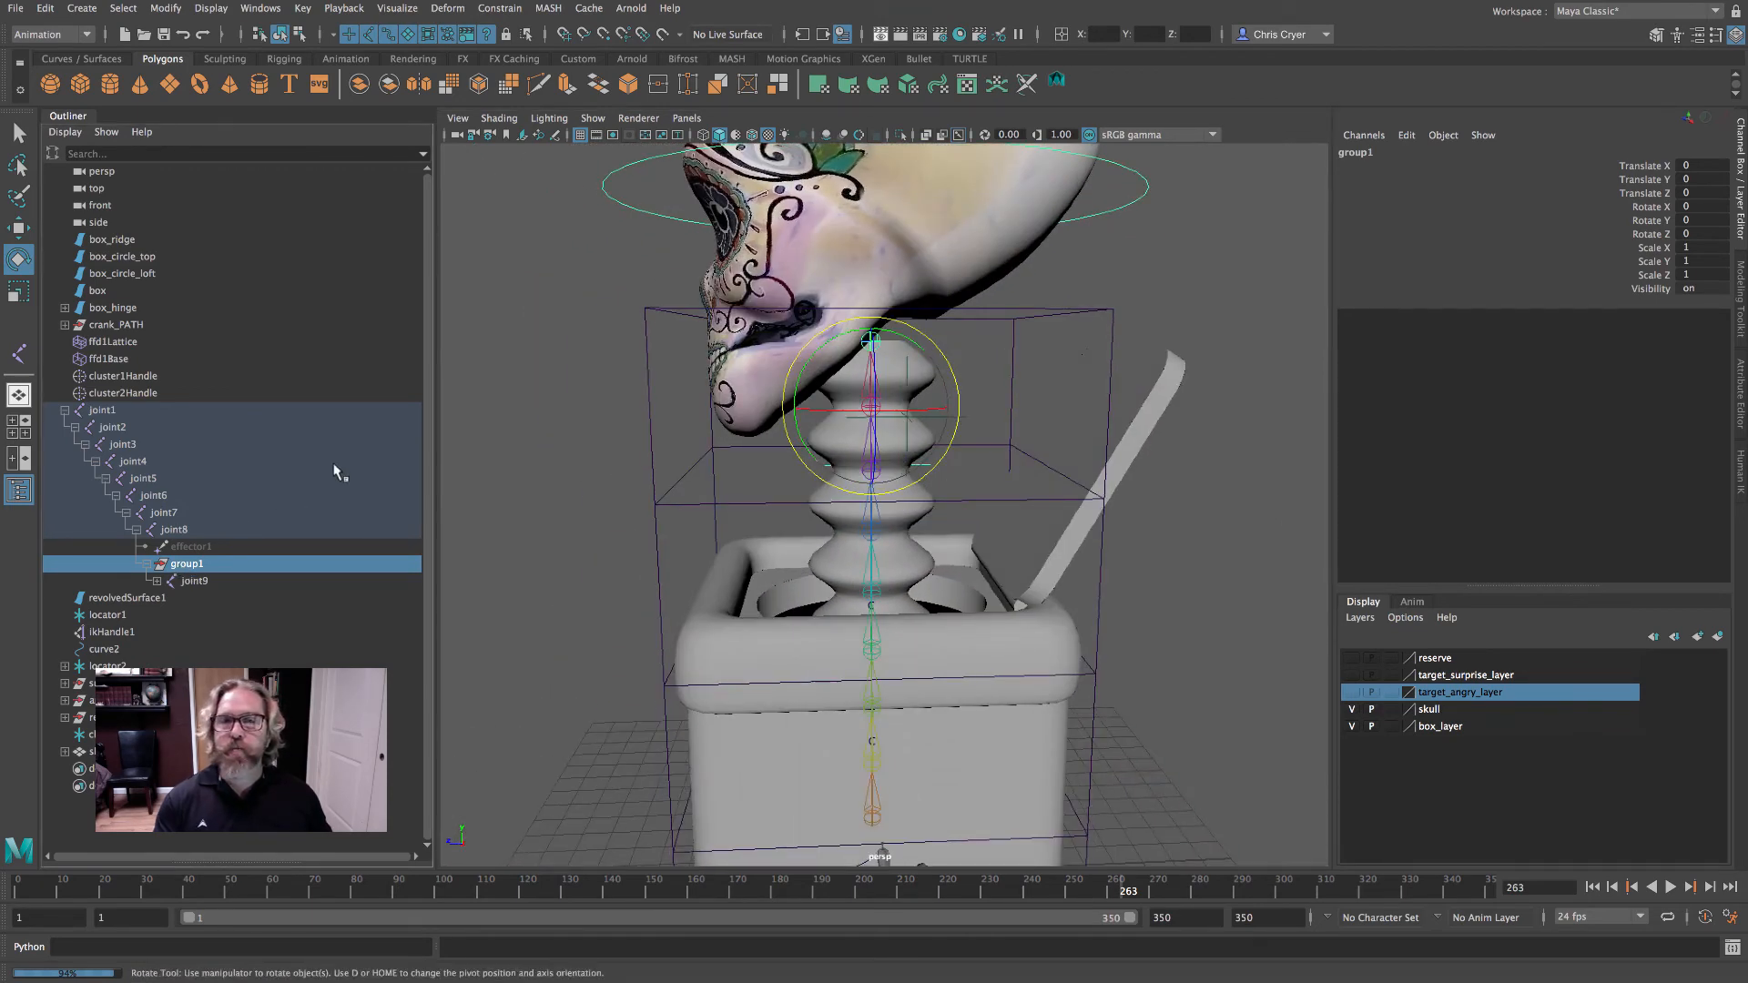
pyautogui.click(165, 8)
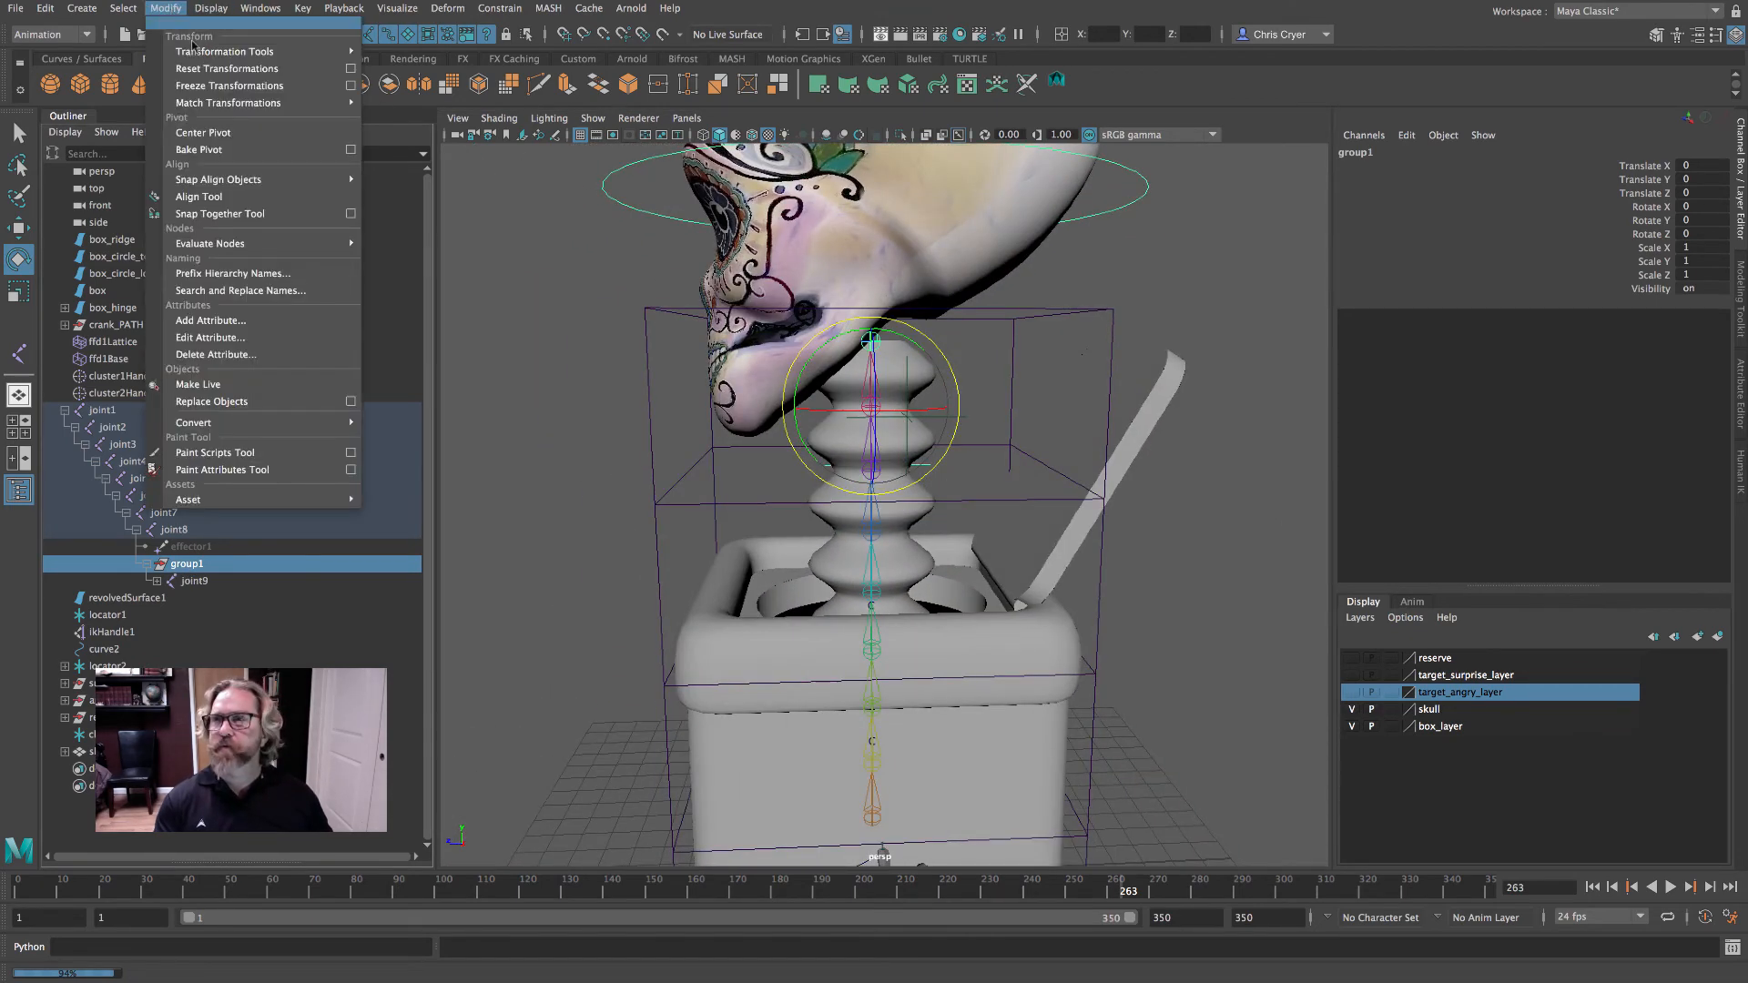
pyautogui.click(226, 135)
pyautogui.hotkey('ctrl', 'z')
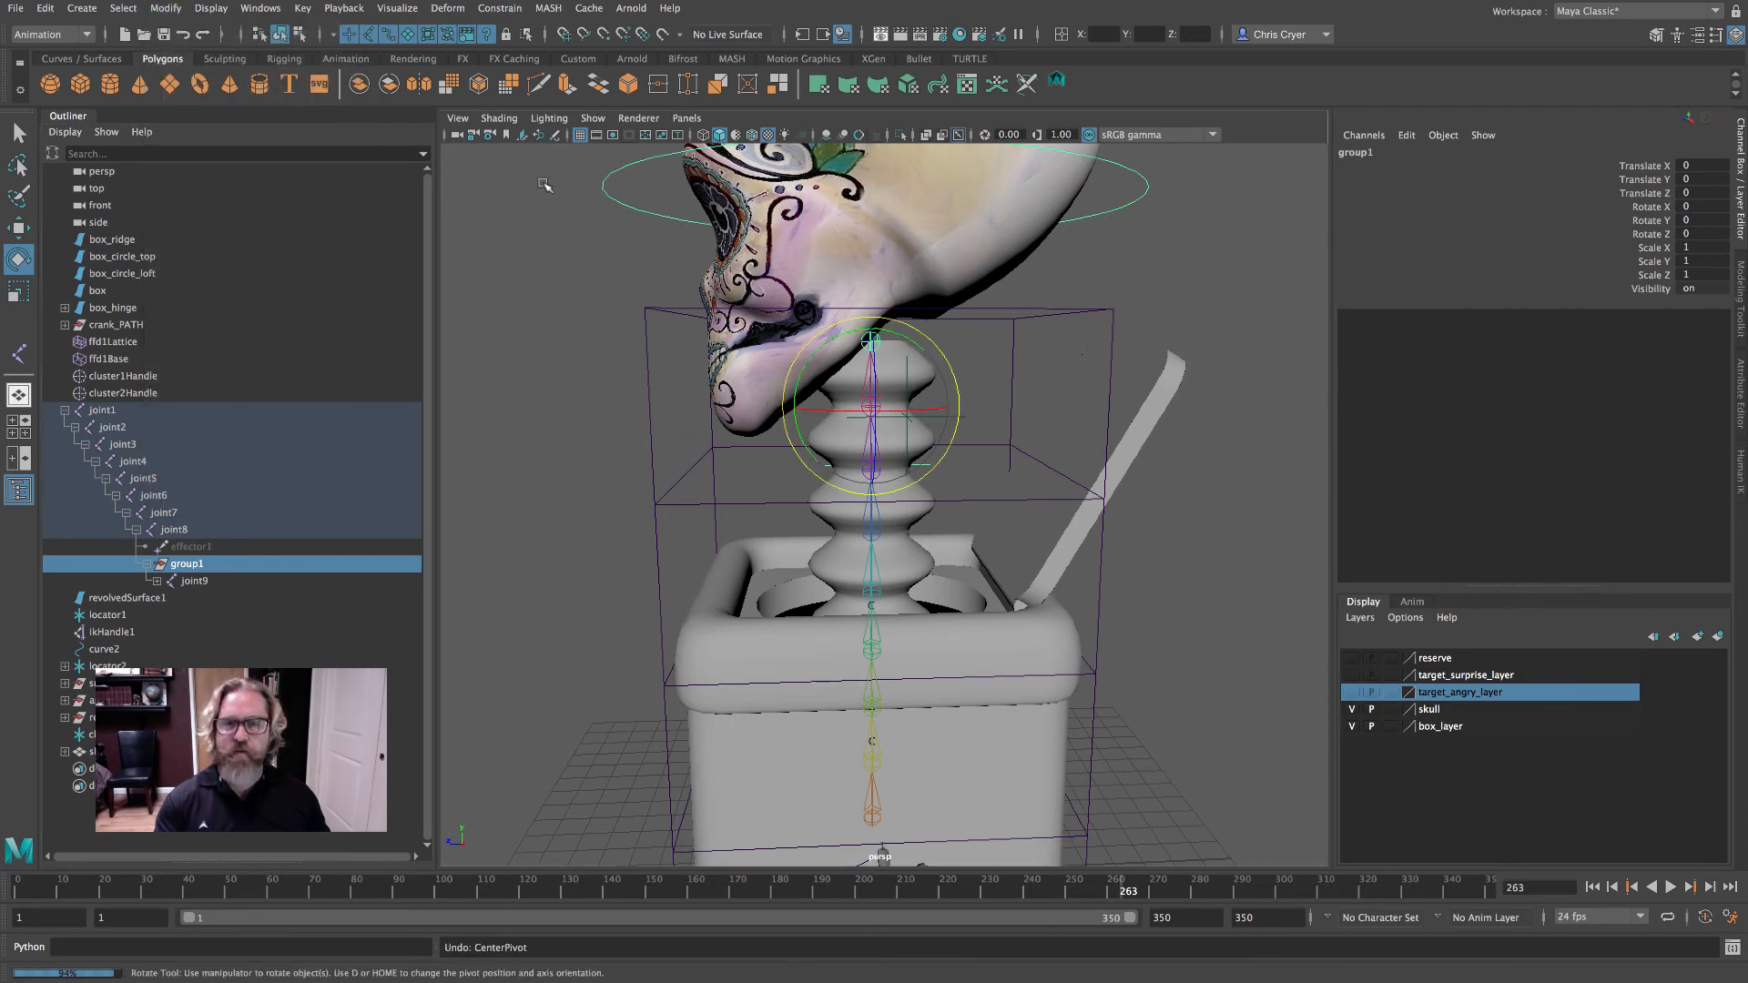
# - Select group1 together with joint9 and isolate them in the perspective view
pyautogui.keyDown('alt'); pyautogui.moveTo(767, 321); pyautogui.dragTo(840, 325); pyautogui.keyUp('alt')
pyautogui.scroll(3, 841, 325)
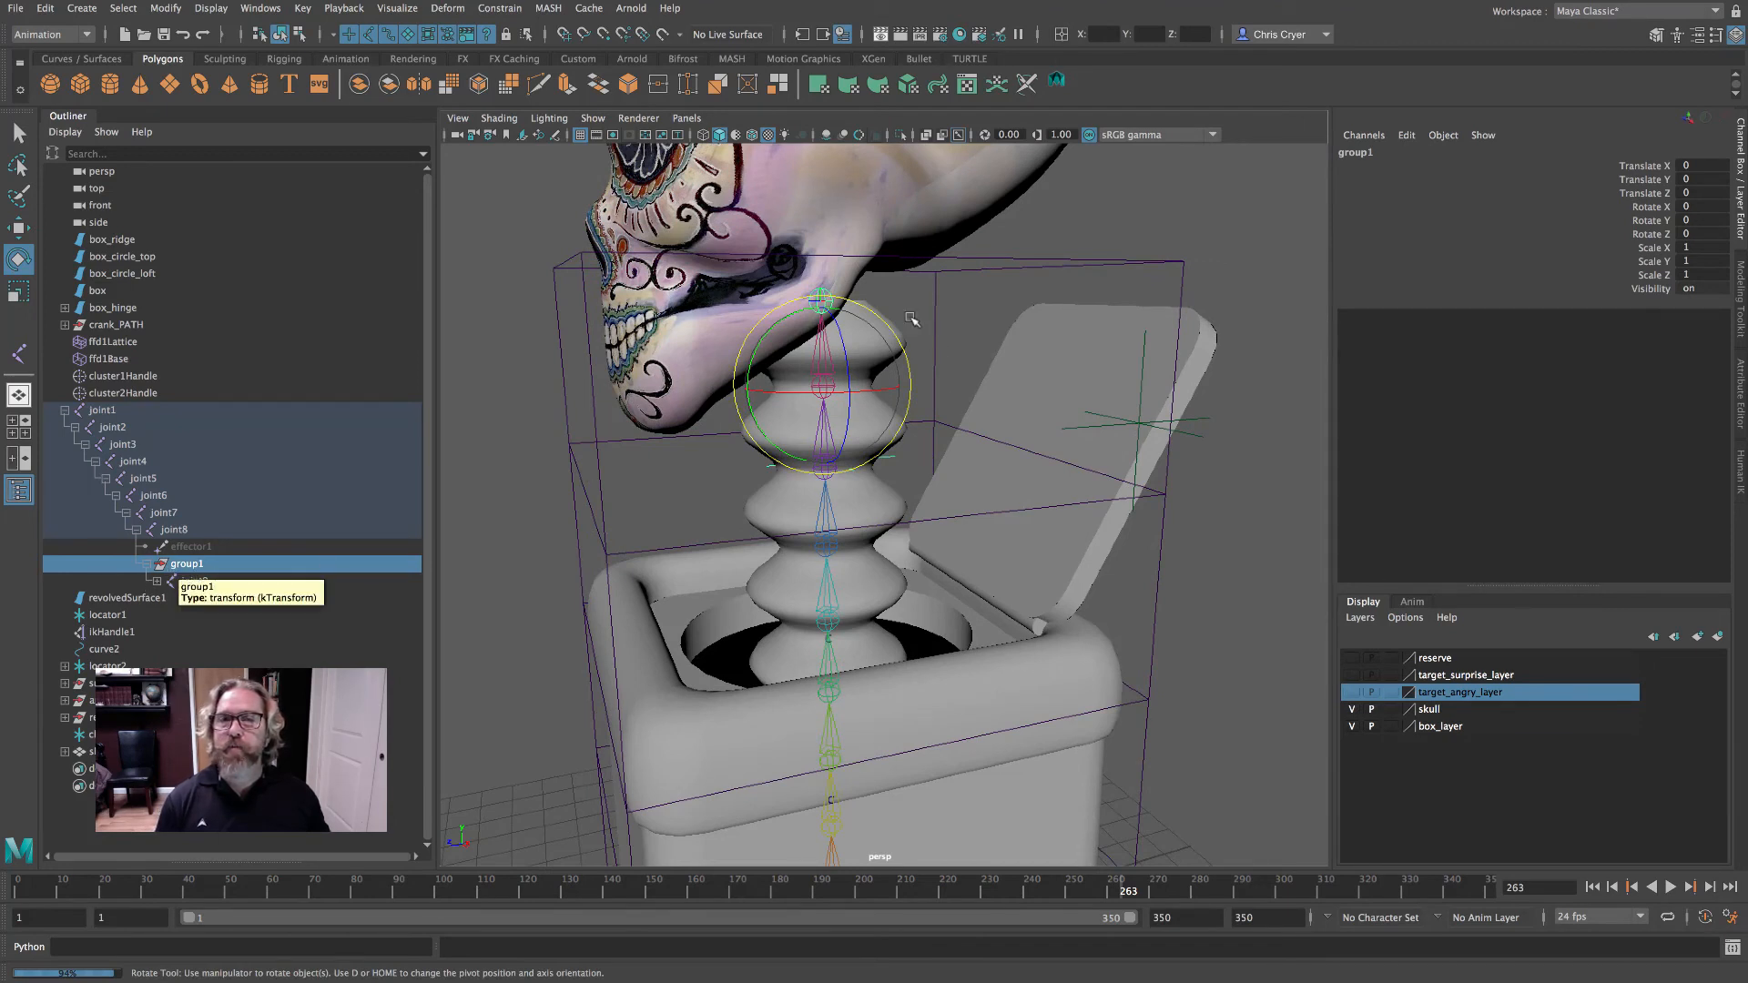
pyautogui.click(9, 133)
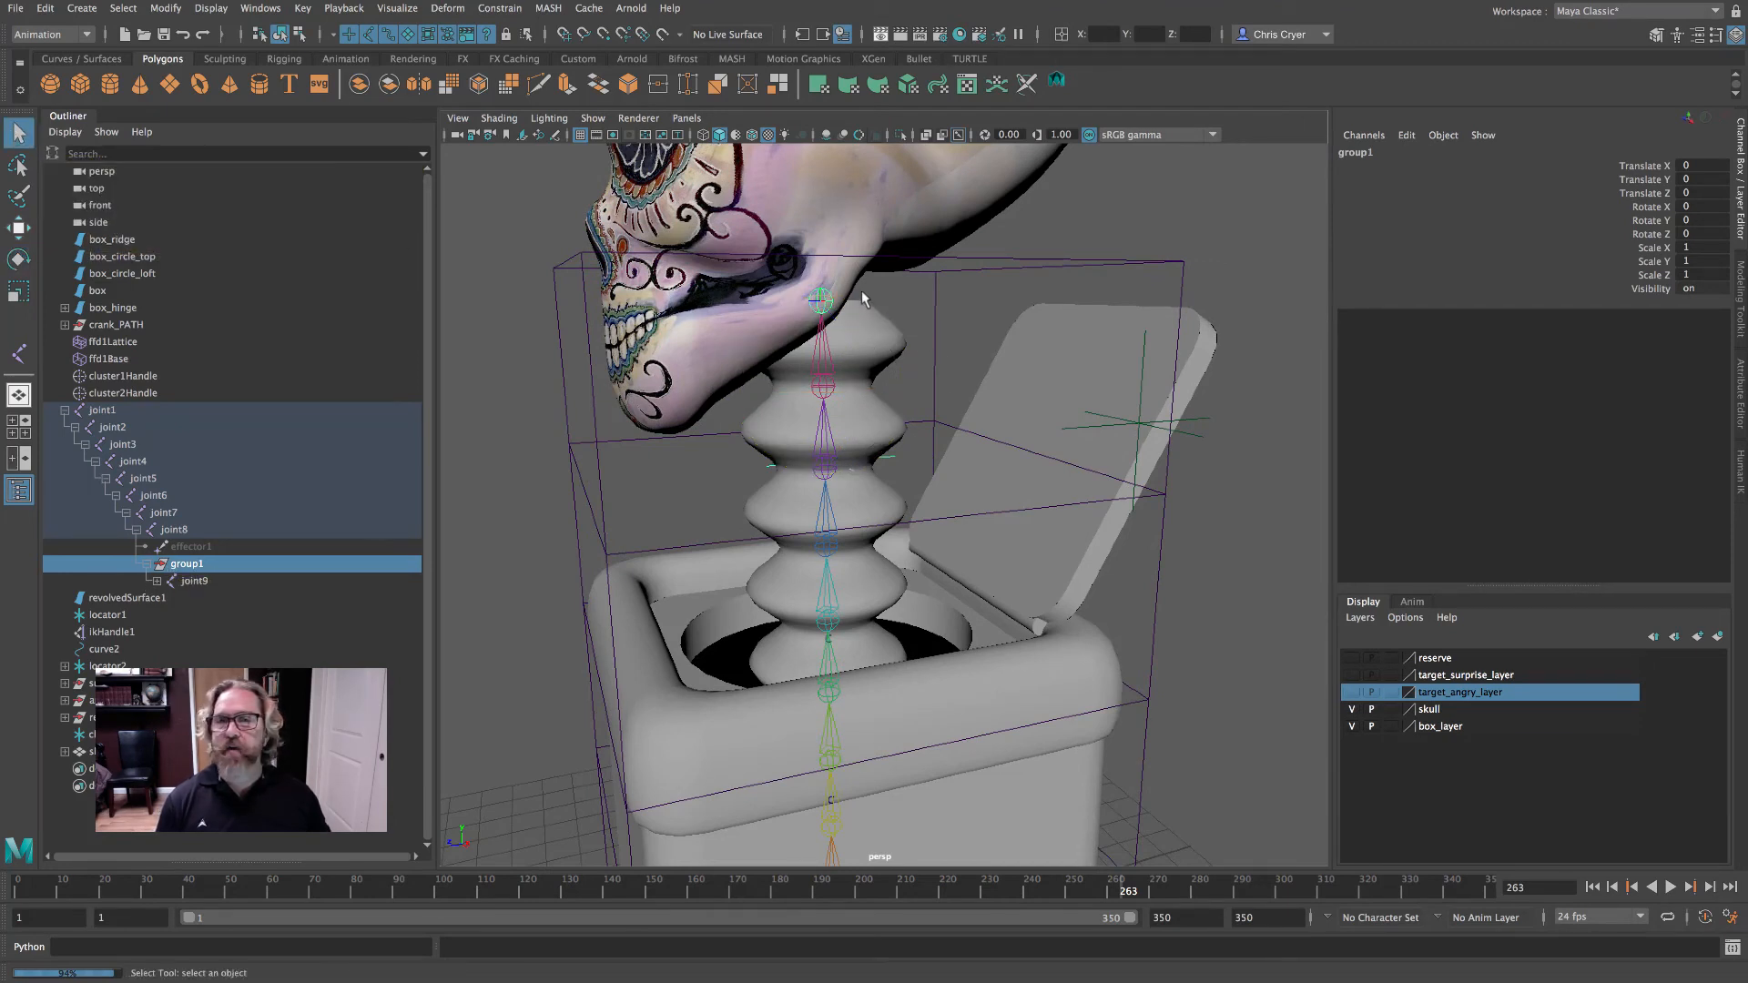
pyautogui.keyDown('shift'); pyautogui.click(191, 581); pyautogui.keyUp('shift')
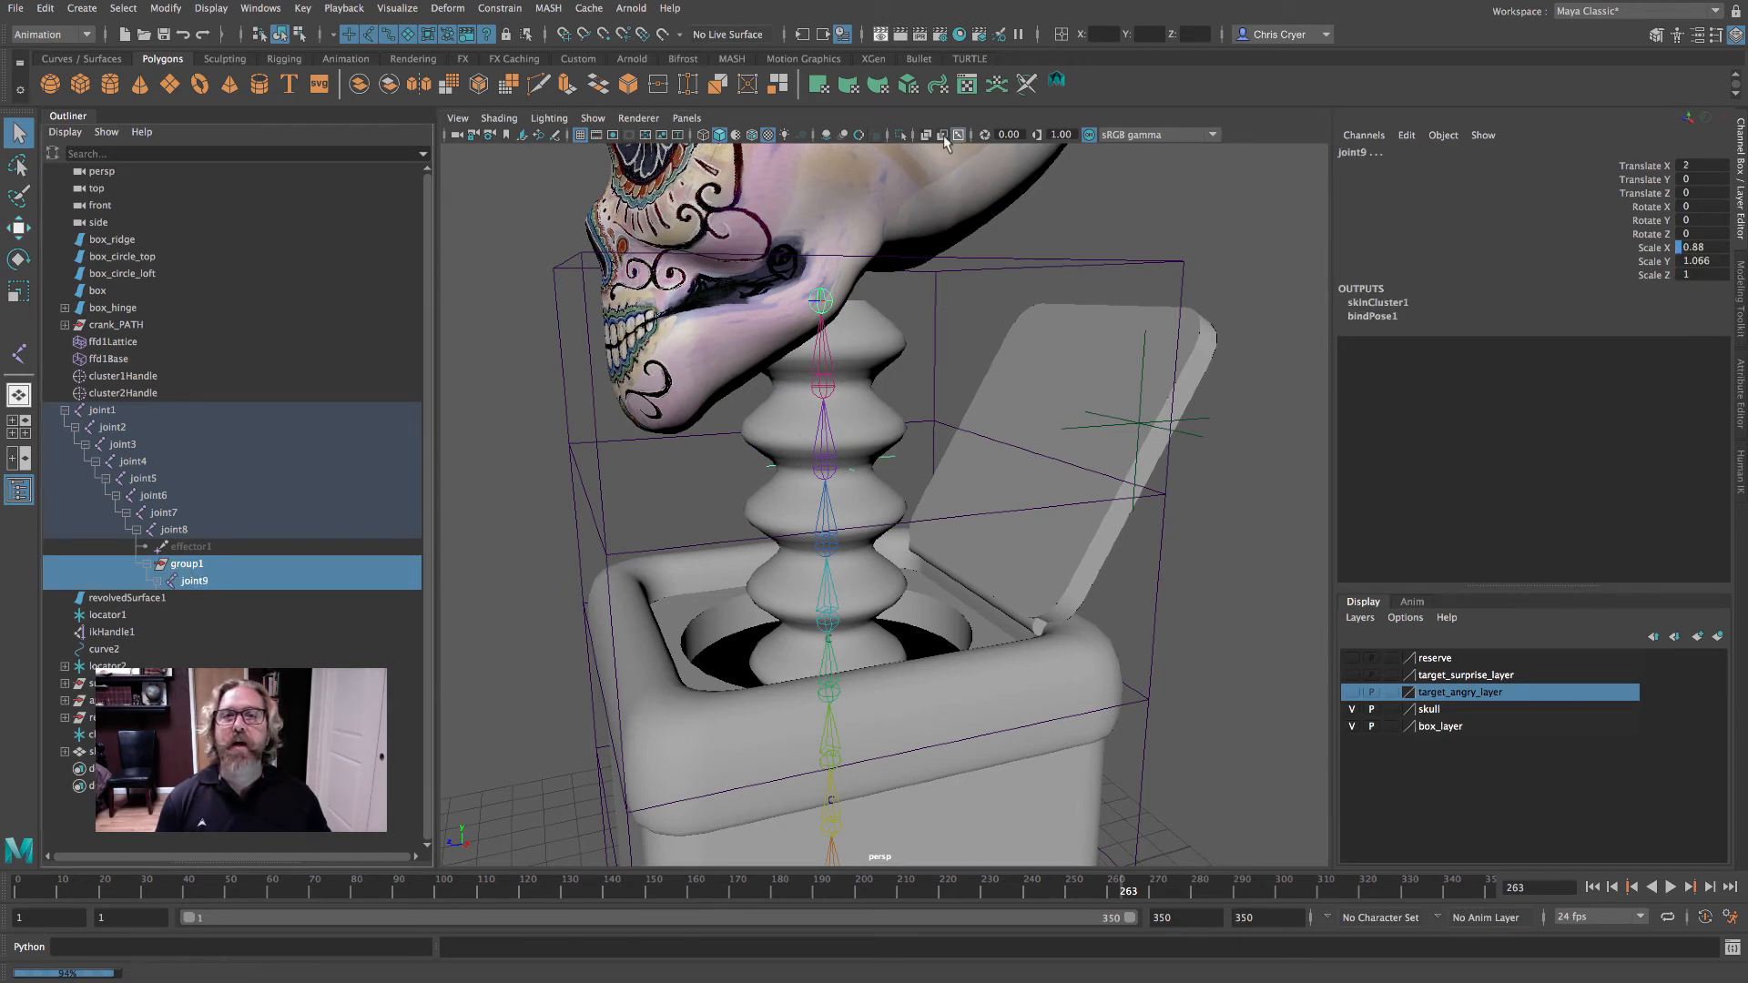
pyautogui.click(900, 136)
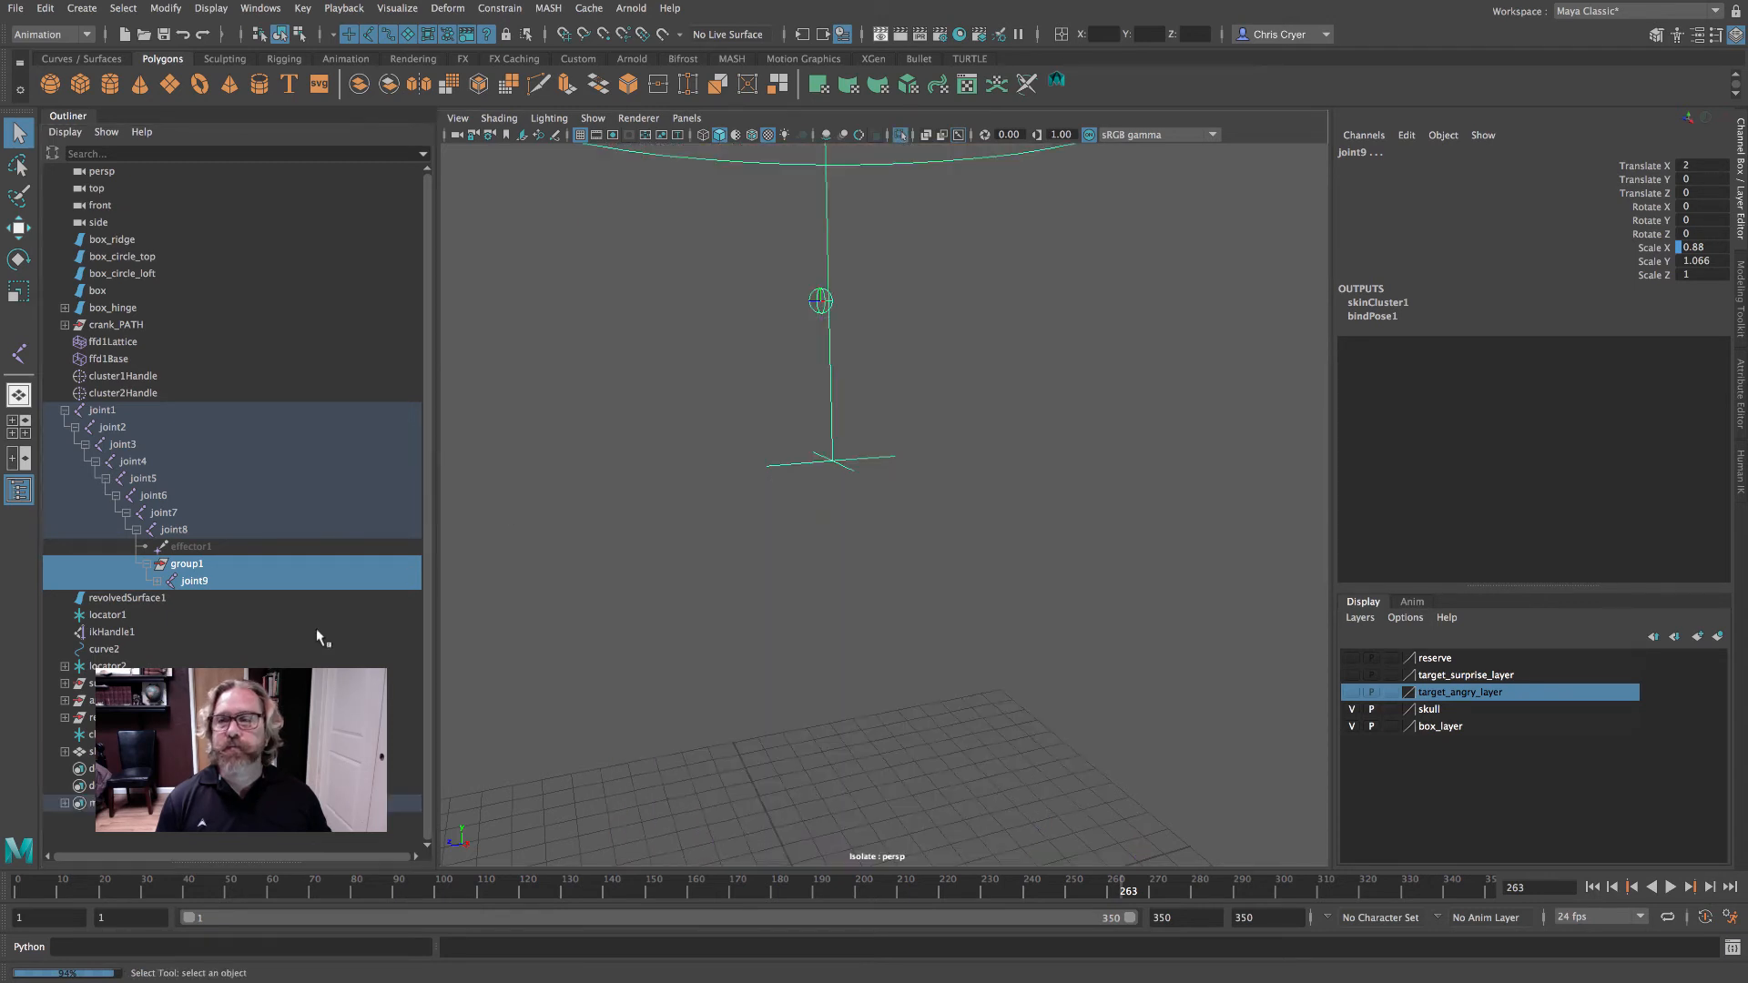
# - Move the pivot of group1 away from the joint, then point-snap it onto joint9
pyautogui.click(191, 567)
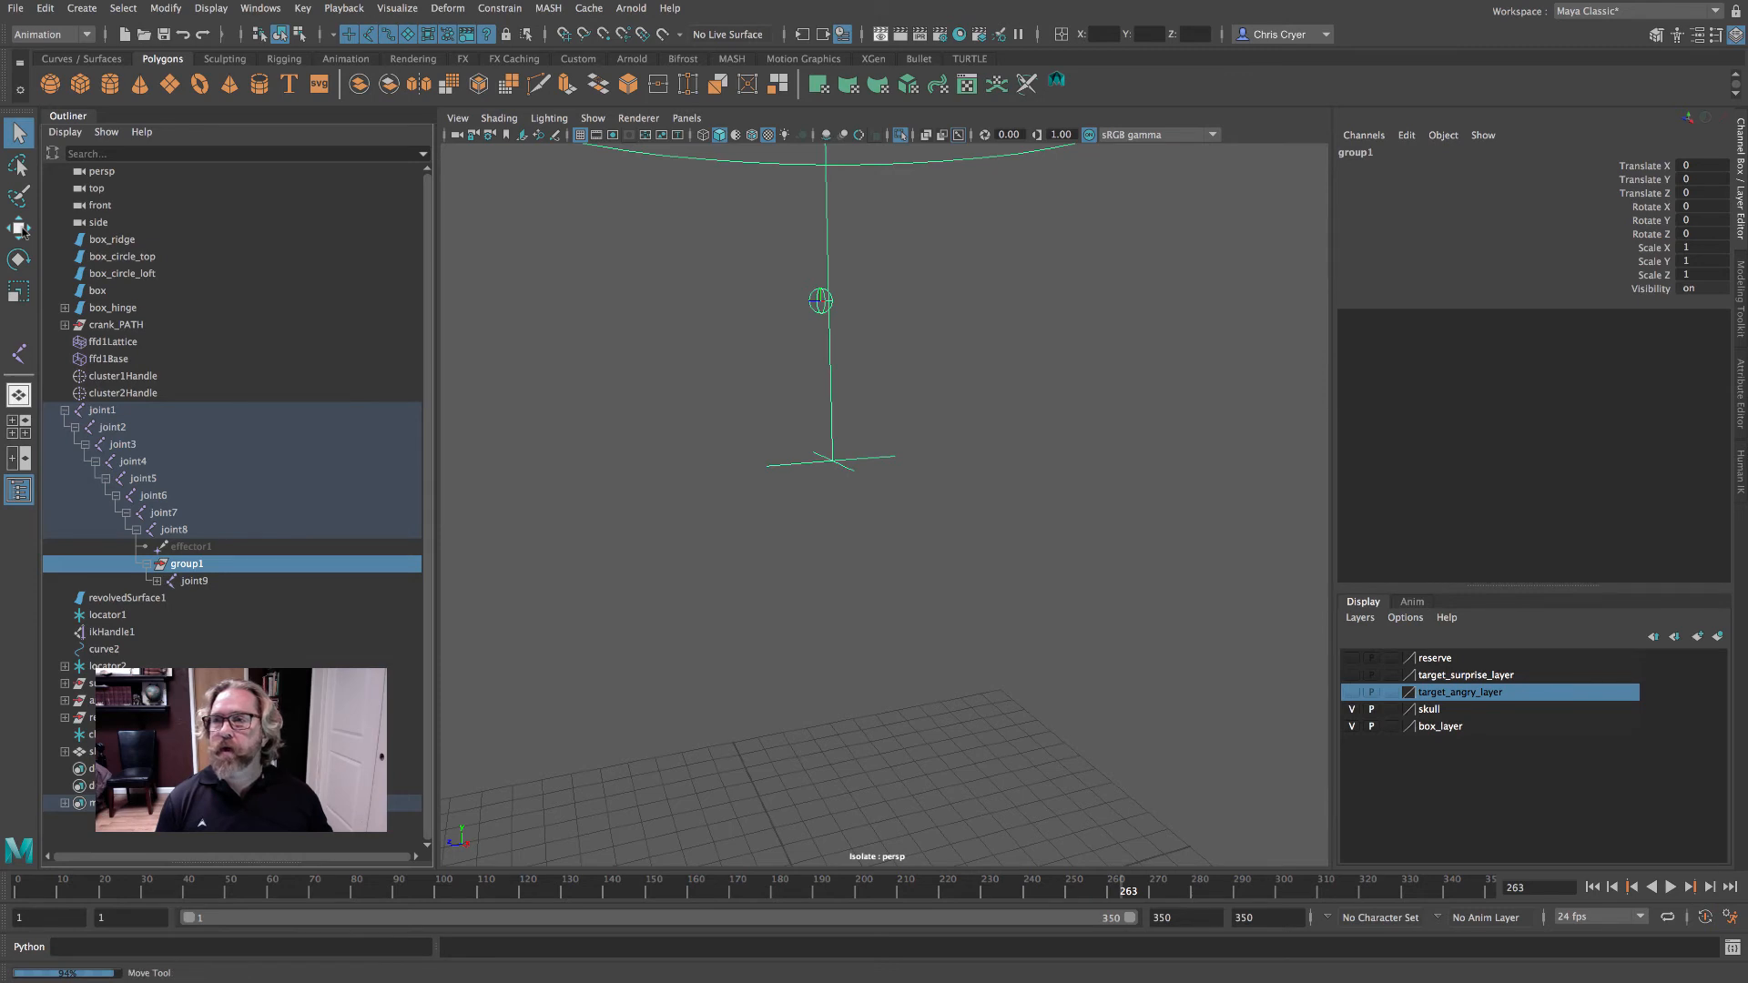
pyautogui.press('w')
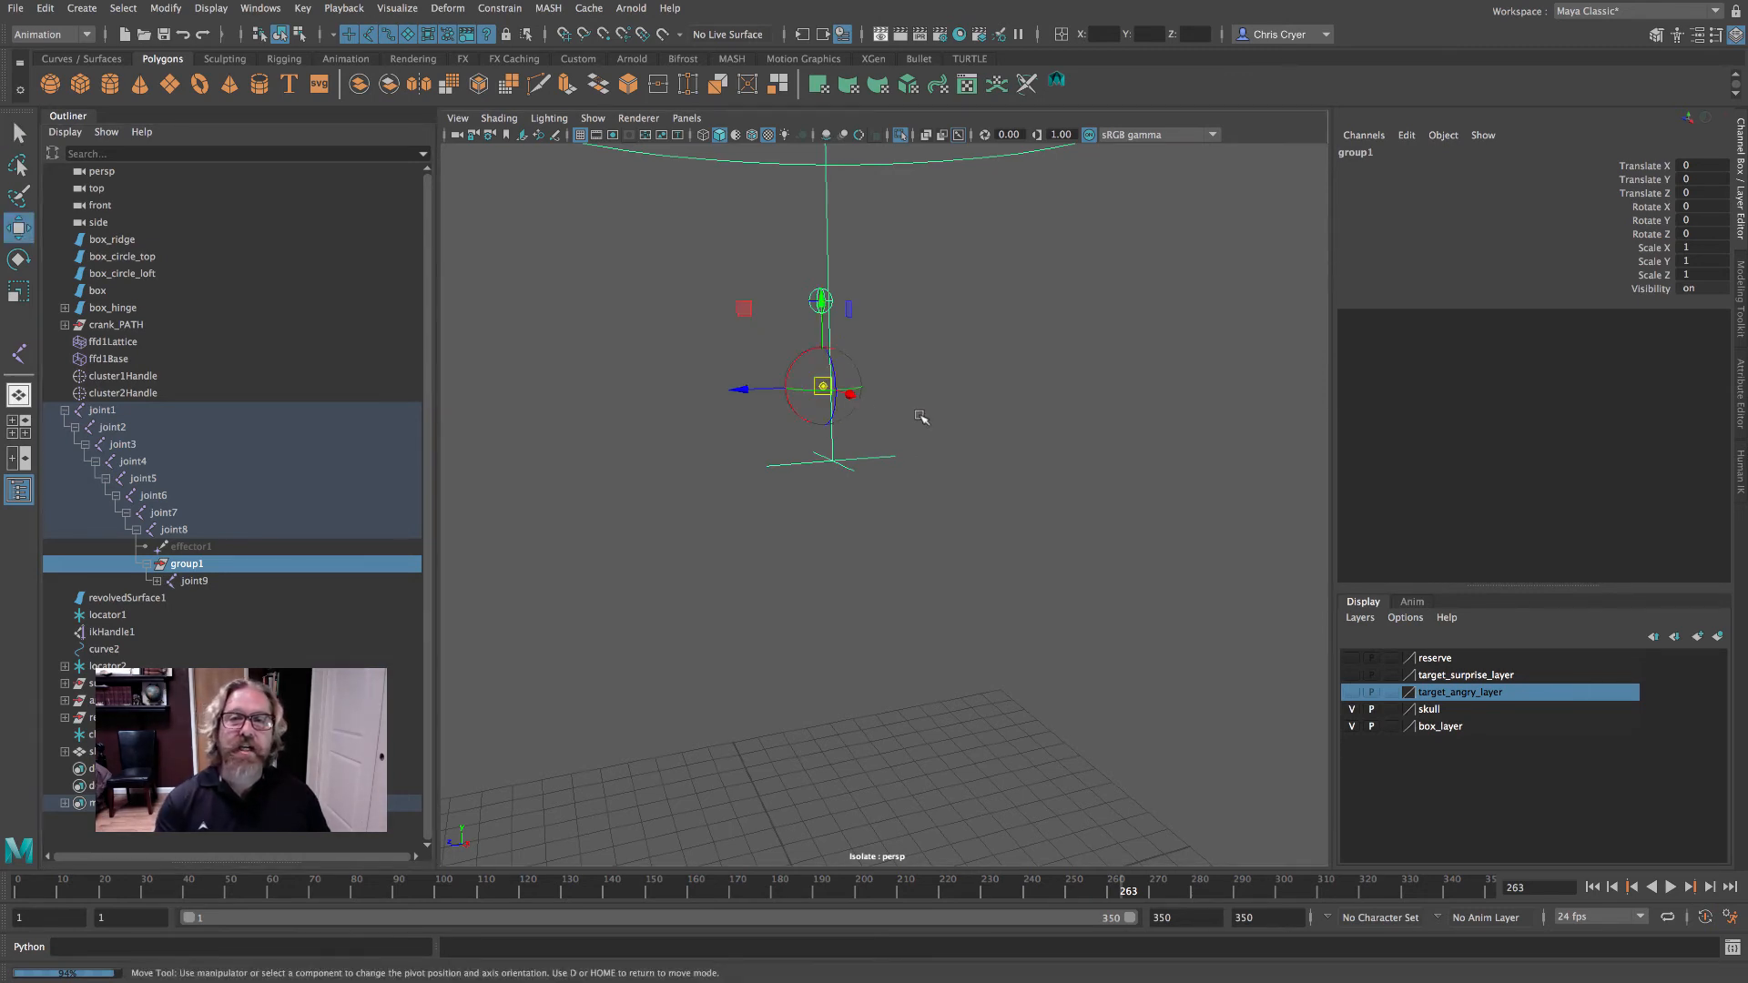
pyautogui.keyDown('alt'); pyautogui.moveTo(920, 417); pyautogui.dragTo(1008, 431); pyautogui.keyUp('alt')
pyautogui.moveTo(832, 399); pyautogui.dragTo(1082, 373)
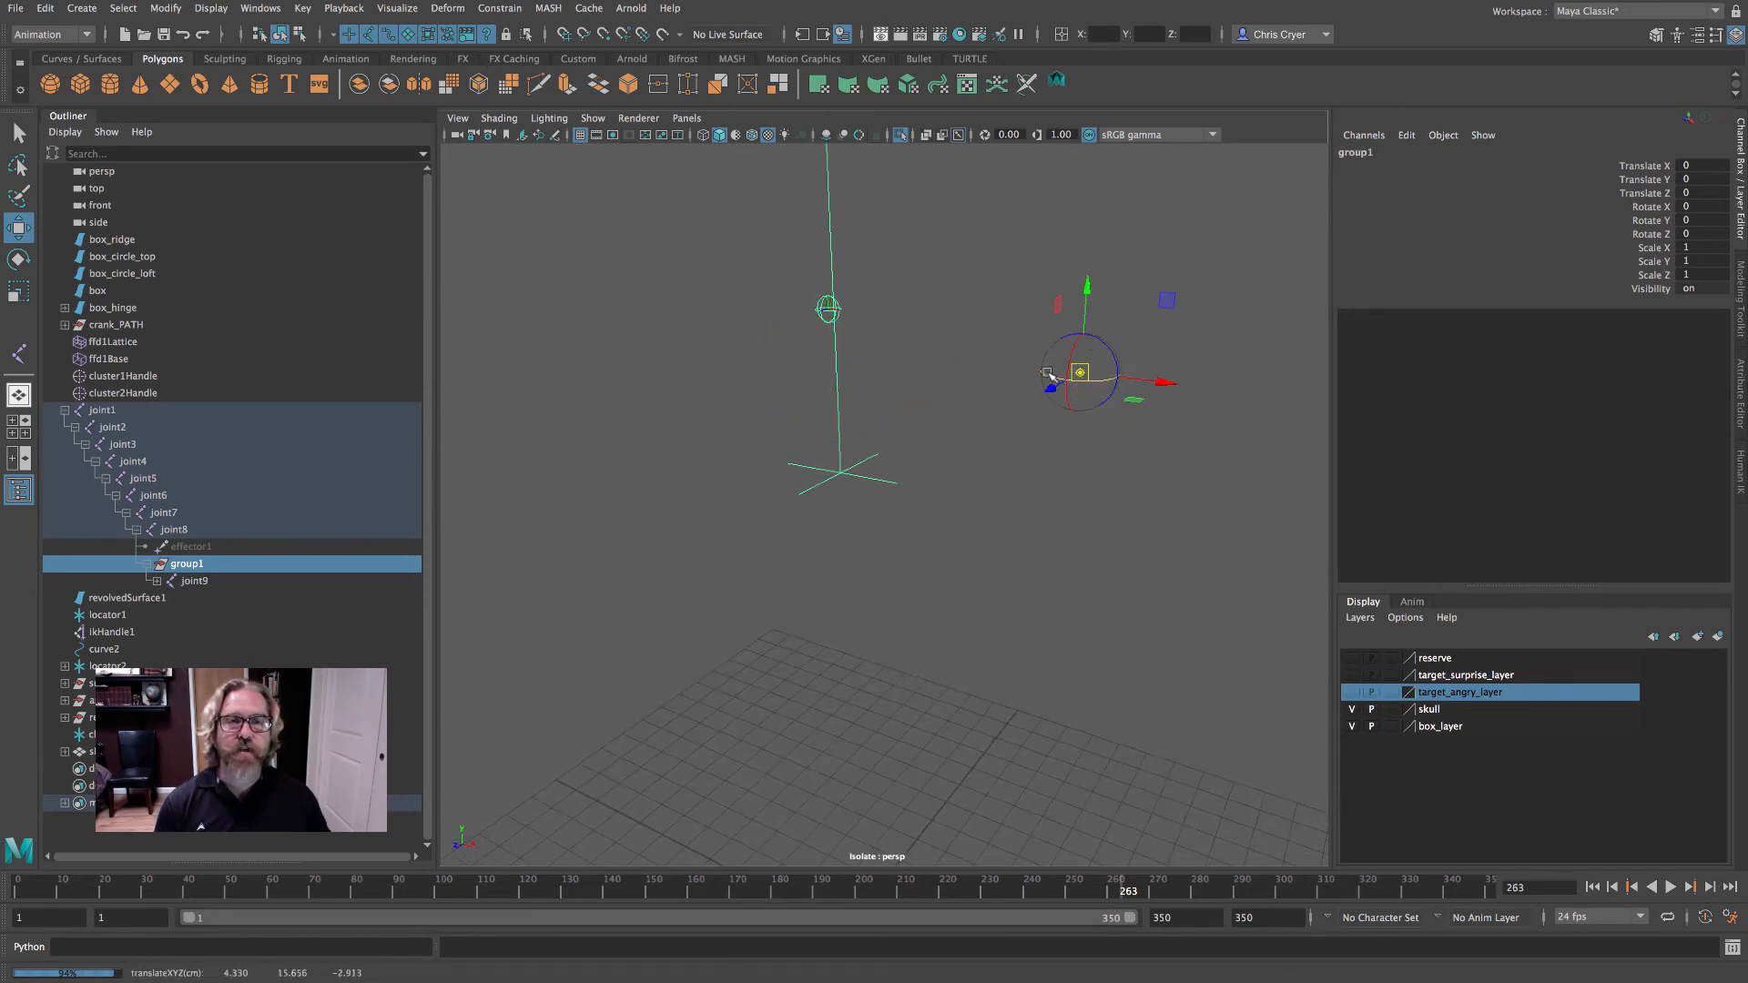
pyautogui.keyDown('alt'); pyautogui.moveTo(1056, 540); pyautogui.dragTo(1089, 487); pyautogui.keyUp('alt')
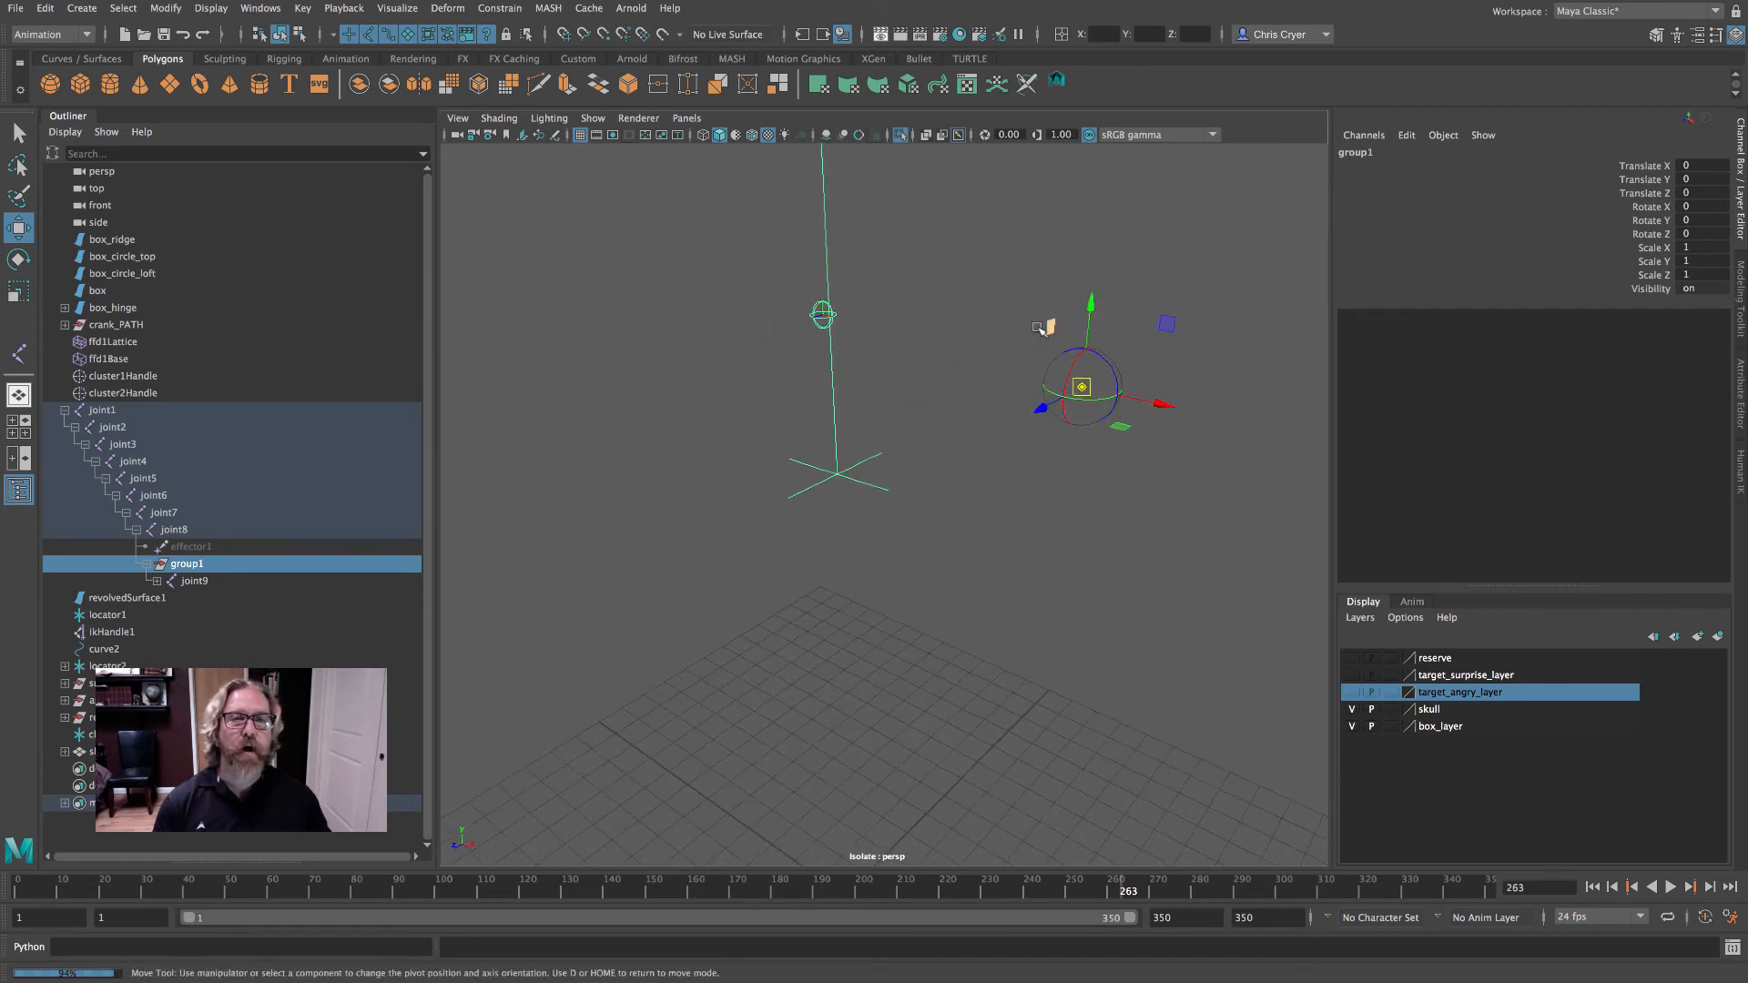
pyautogui.moveTo(1070, 392); pyautogui.dragTo(1063, 401)
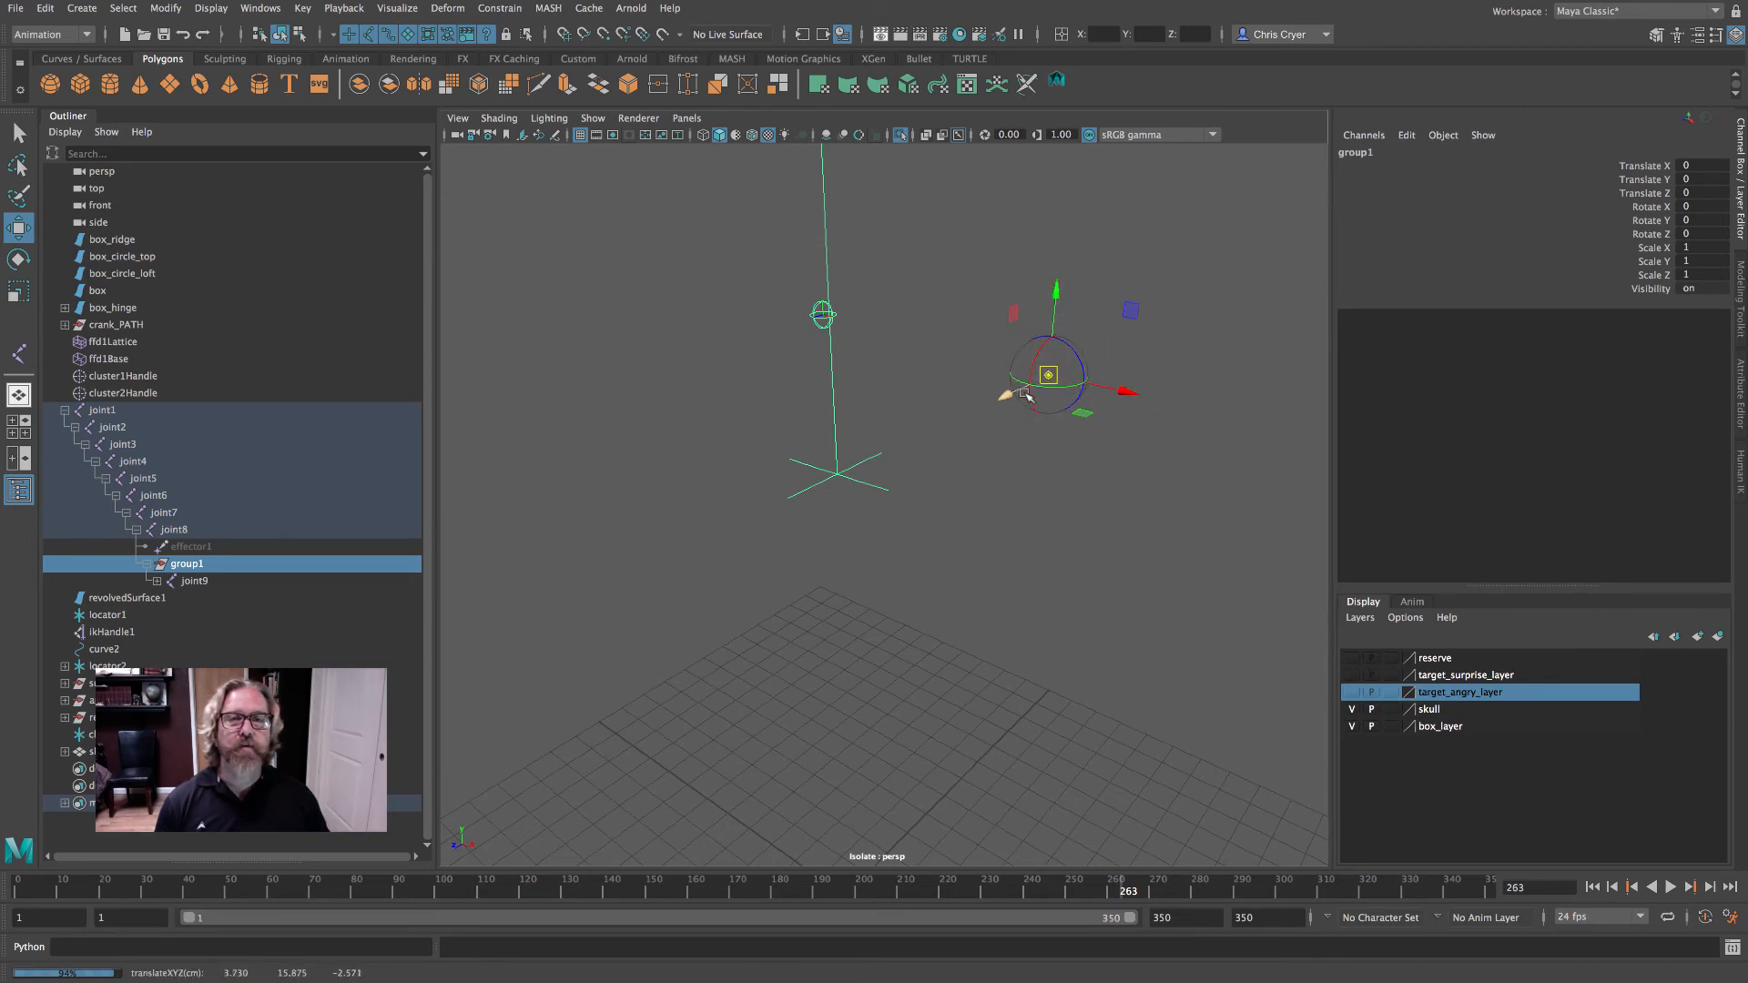
pyautogui.press('v')
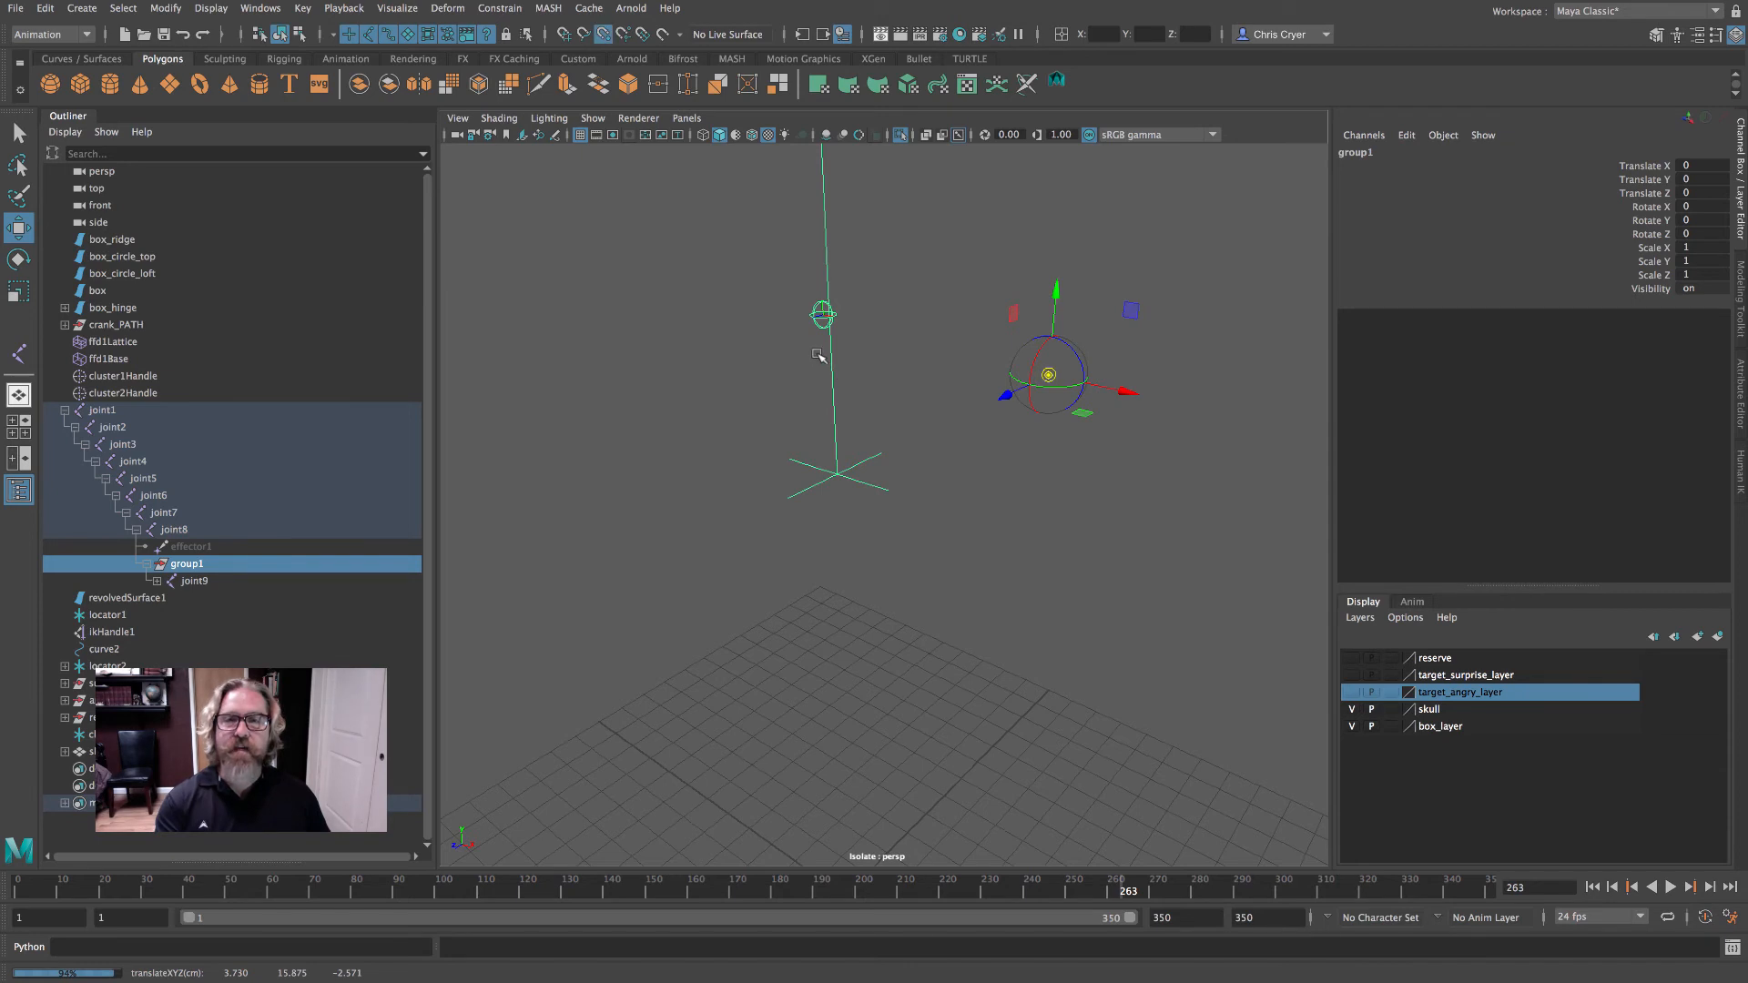
pyautogui.moveTo(820, 339); pyautogui.dragTo(823, 318, button='middle')
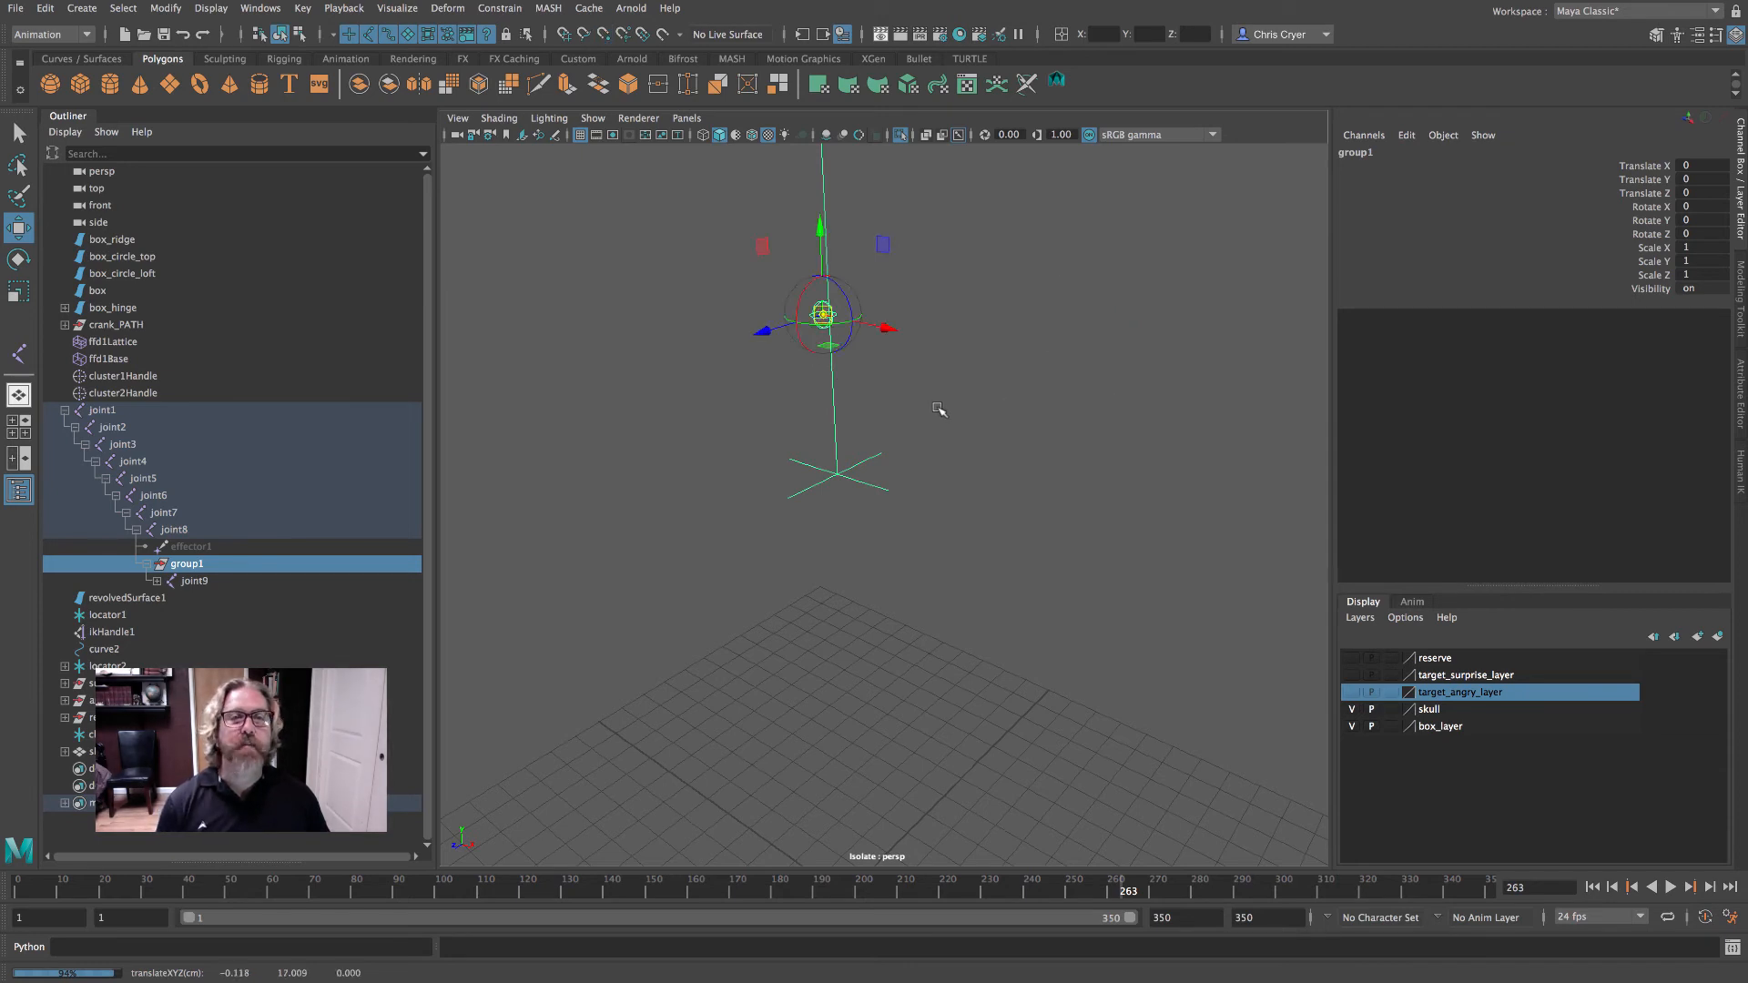
# - Undo the pivot snap and the preceding pivot moves on group1
pyautogui.hotkey('ctrl', 'z')
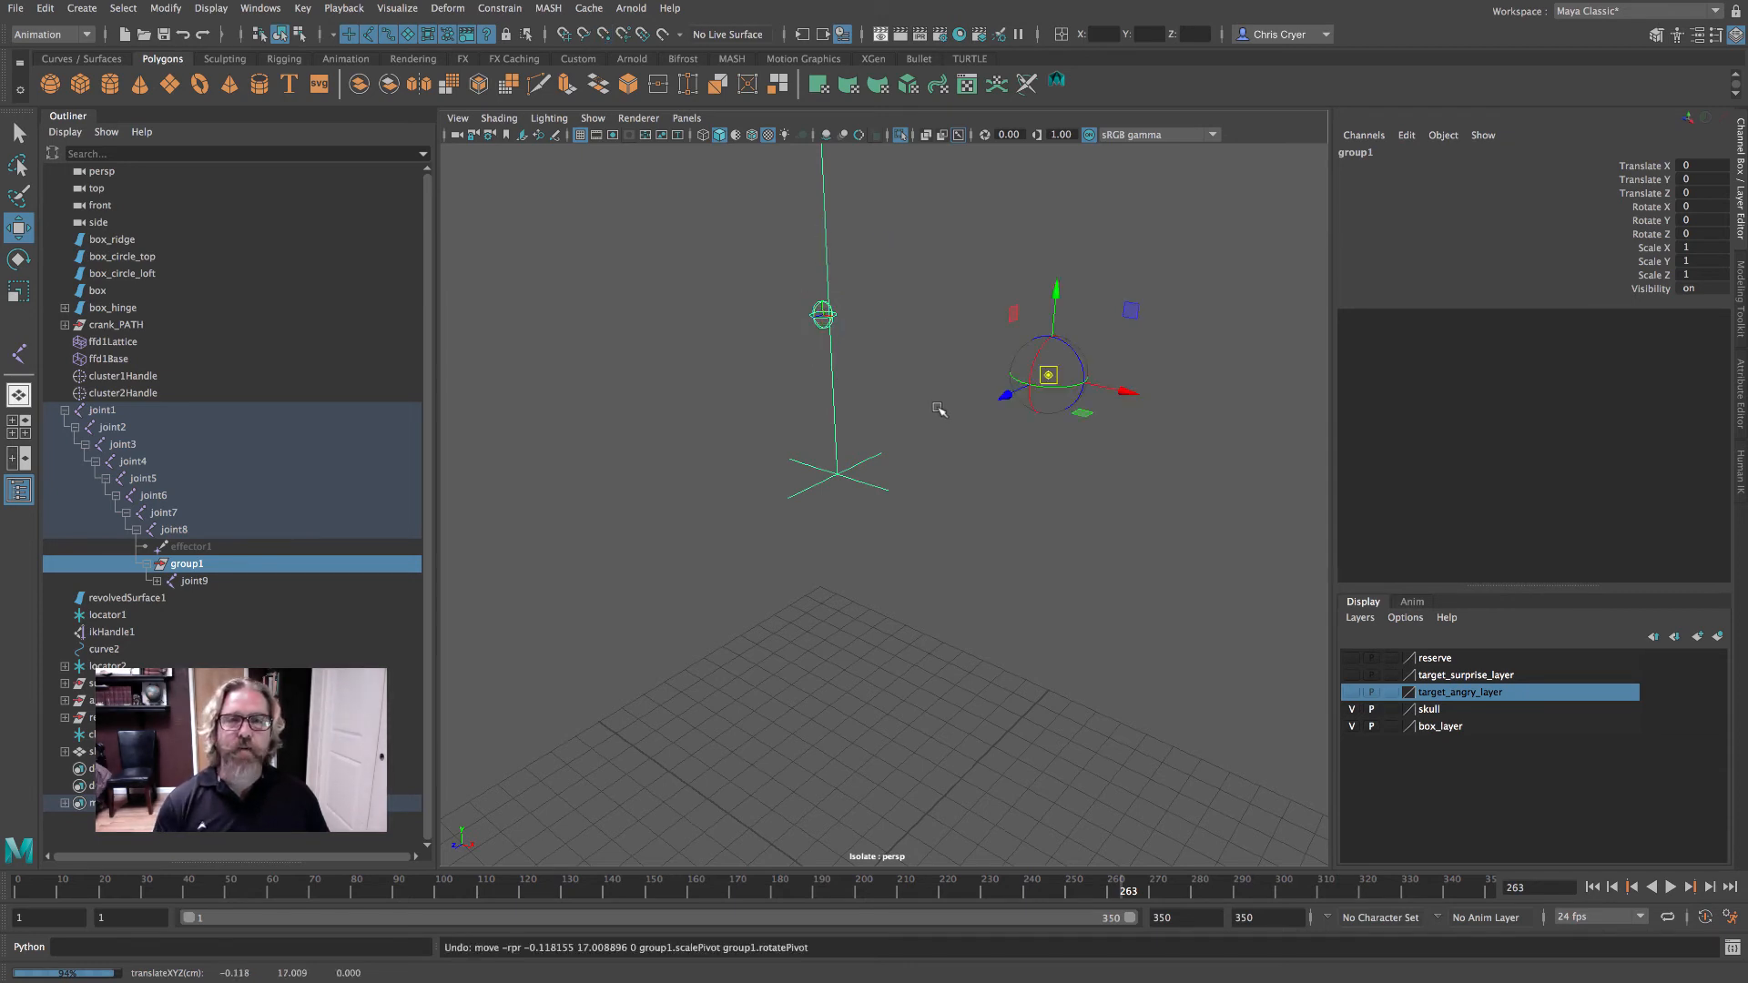
pyautogui.keyDown('alt'); pyautogui.moveTo(938, 412); pyautogui.dragTo(904, 409); pyautogui.keyUp('alt')
pyautogui.hotkey('ctrl', 'z')
pyautogui.hotkey('ctrl', 'z')
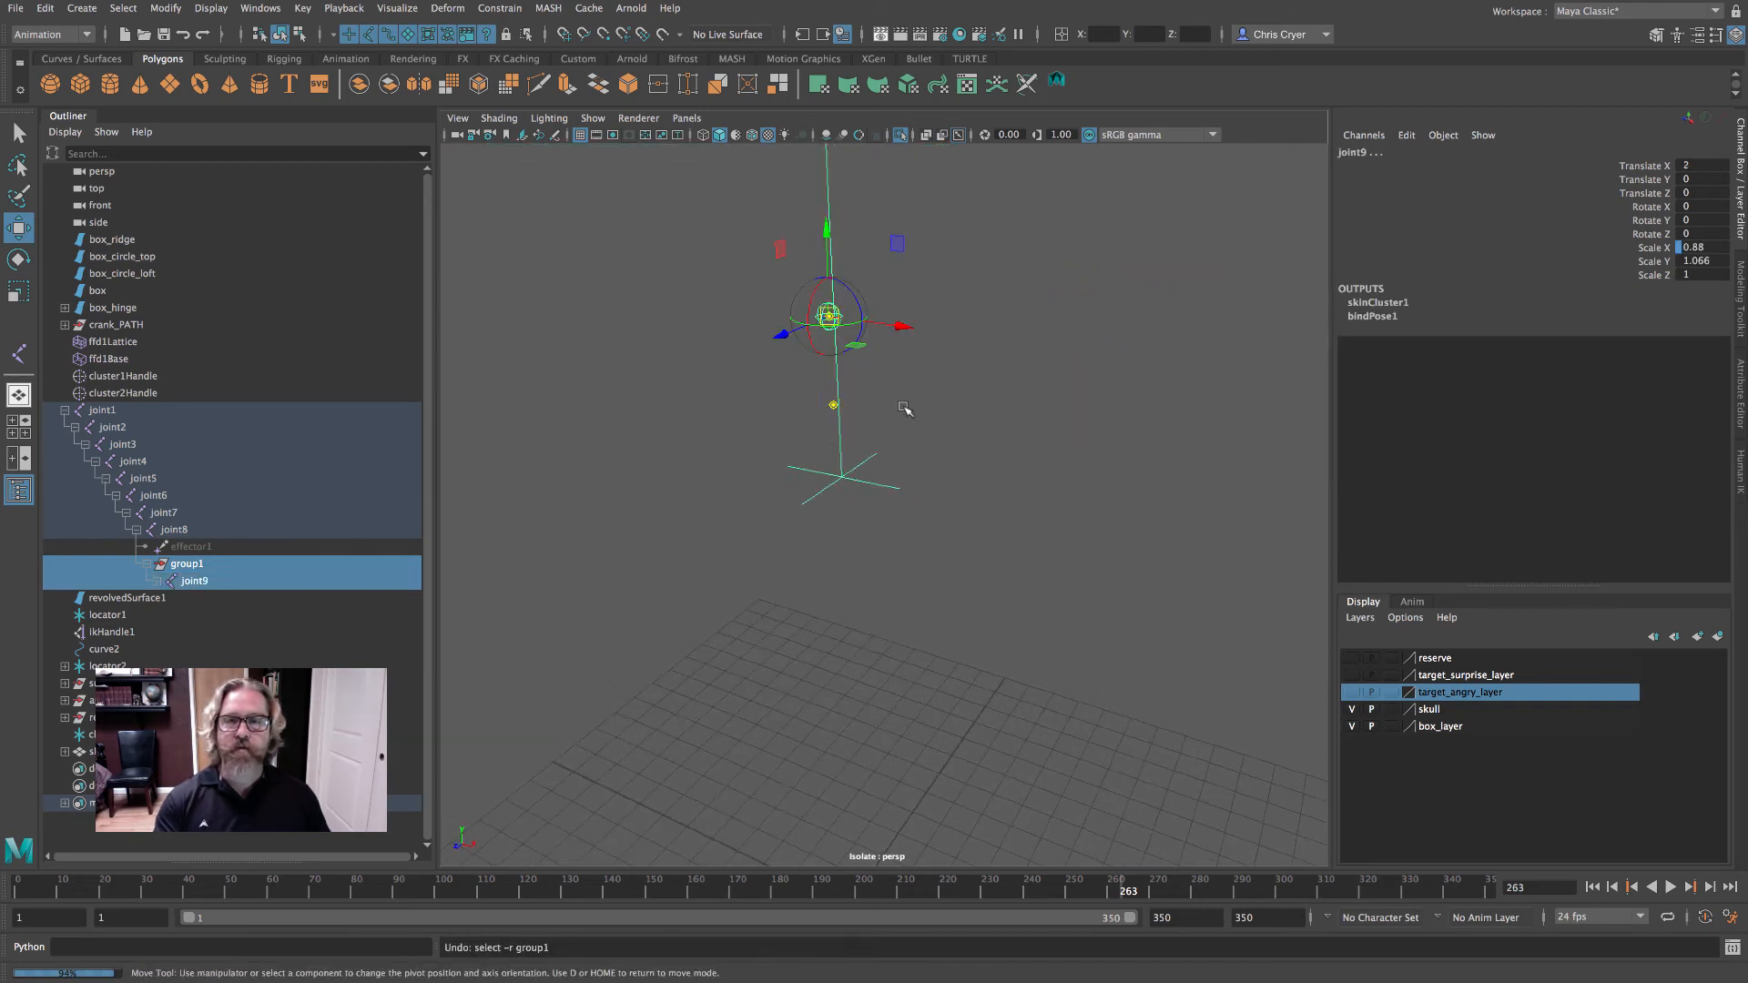
pyautogui.hotkey('ctrl', 'z')
# - Edit the pivot of group1 again, pulling it aside and point-snapping it onto joint9, then leave pivot editing
pyautogui.click(191, 564)
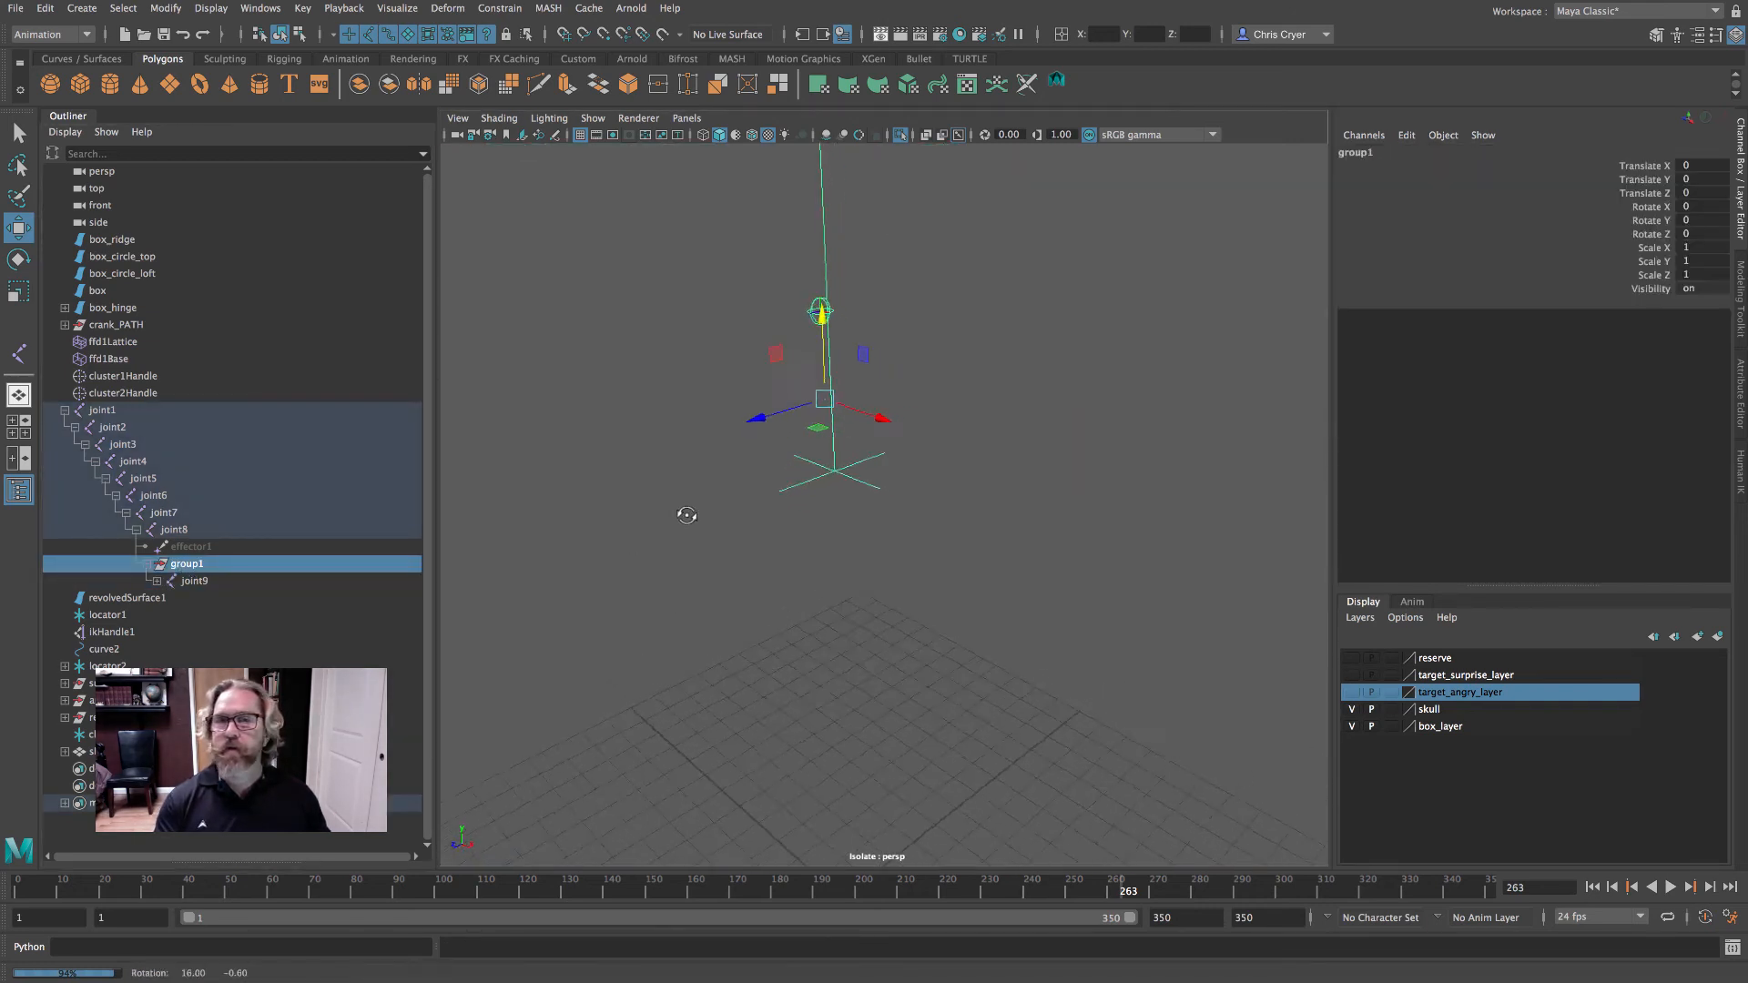
pyautogui.keyDown('alt'); pyautogui.moveTo(683, 512); pyautogui.dragTo(648, 521); pyautogui.keyUp('alt')
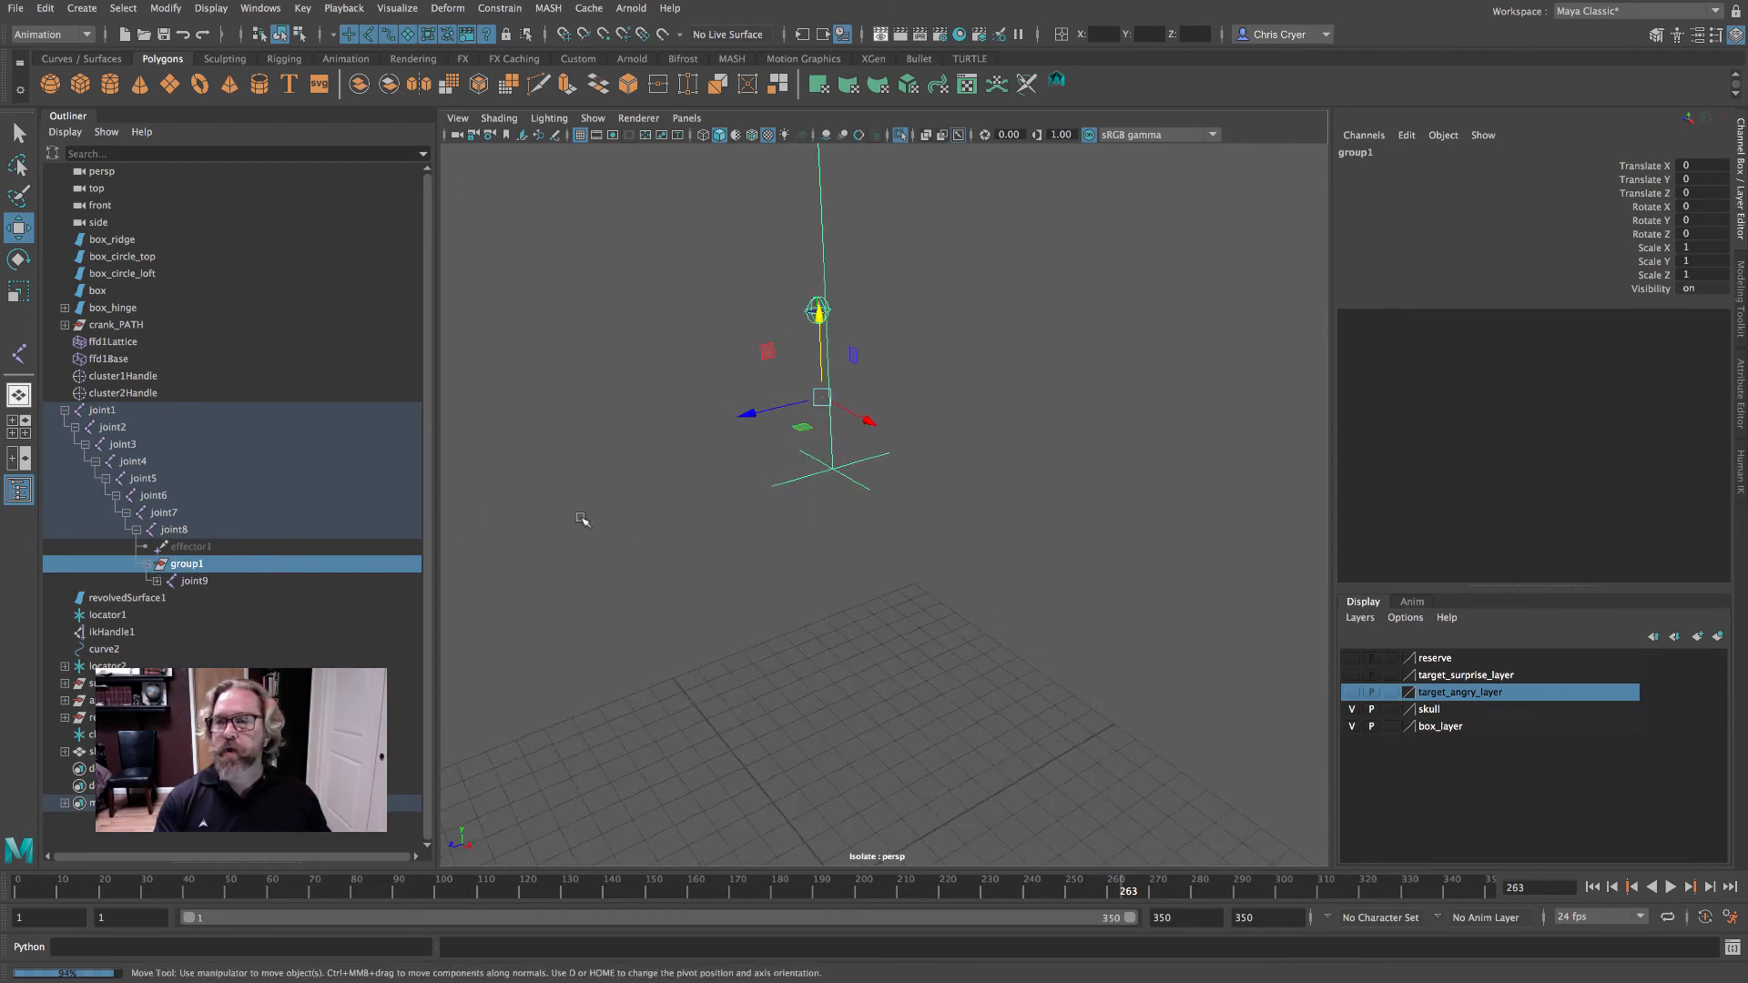
pyautogui.press('d')
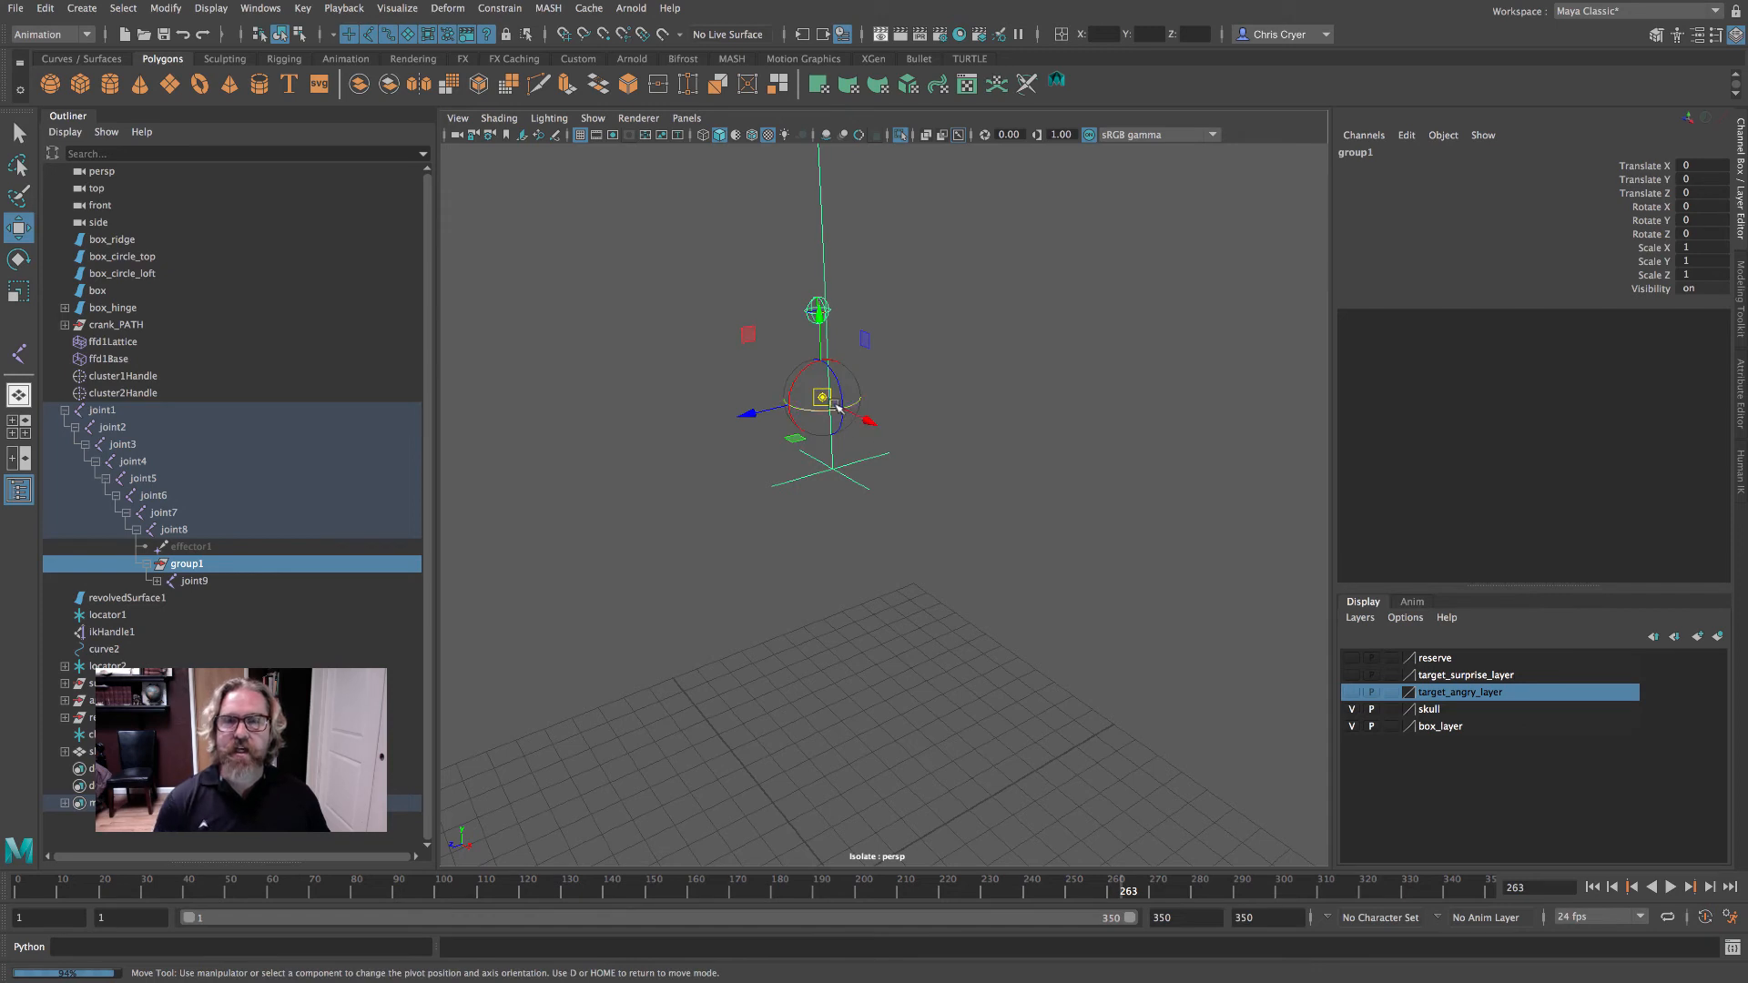
pyautogui.moveTo(826, 399); pyautogui.dragTo(1095, 415)
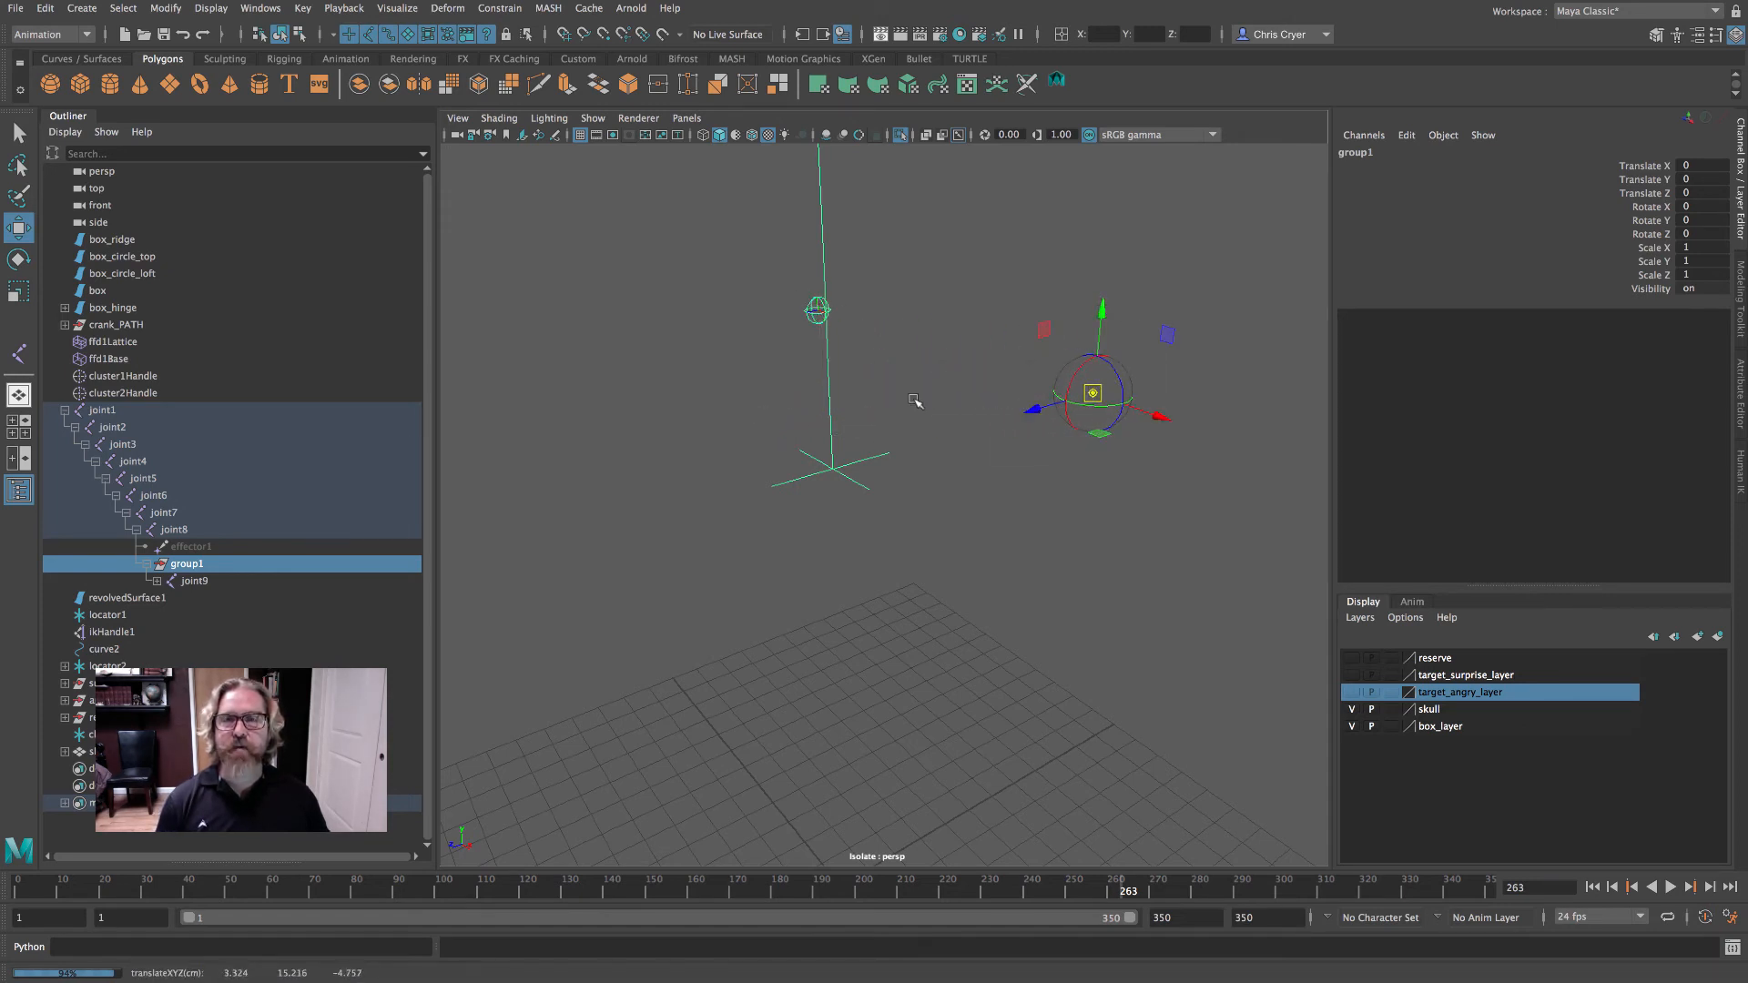
pyautogui.moveTo(1097, 398); pyautogui.dragTo(1036, 382)
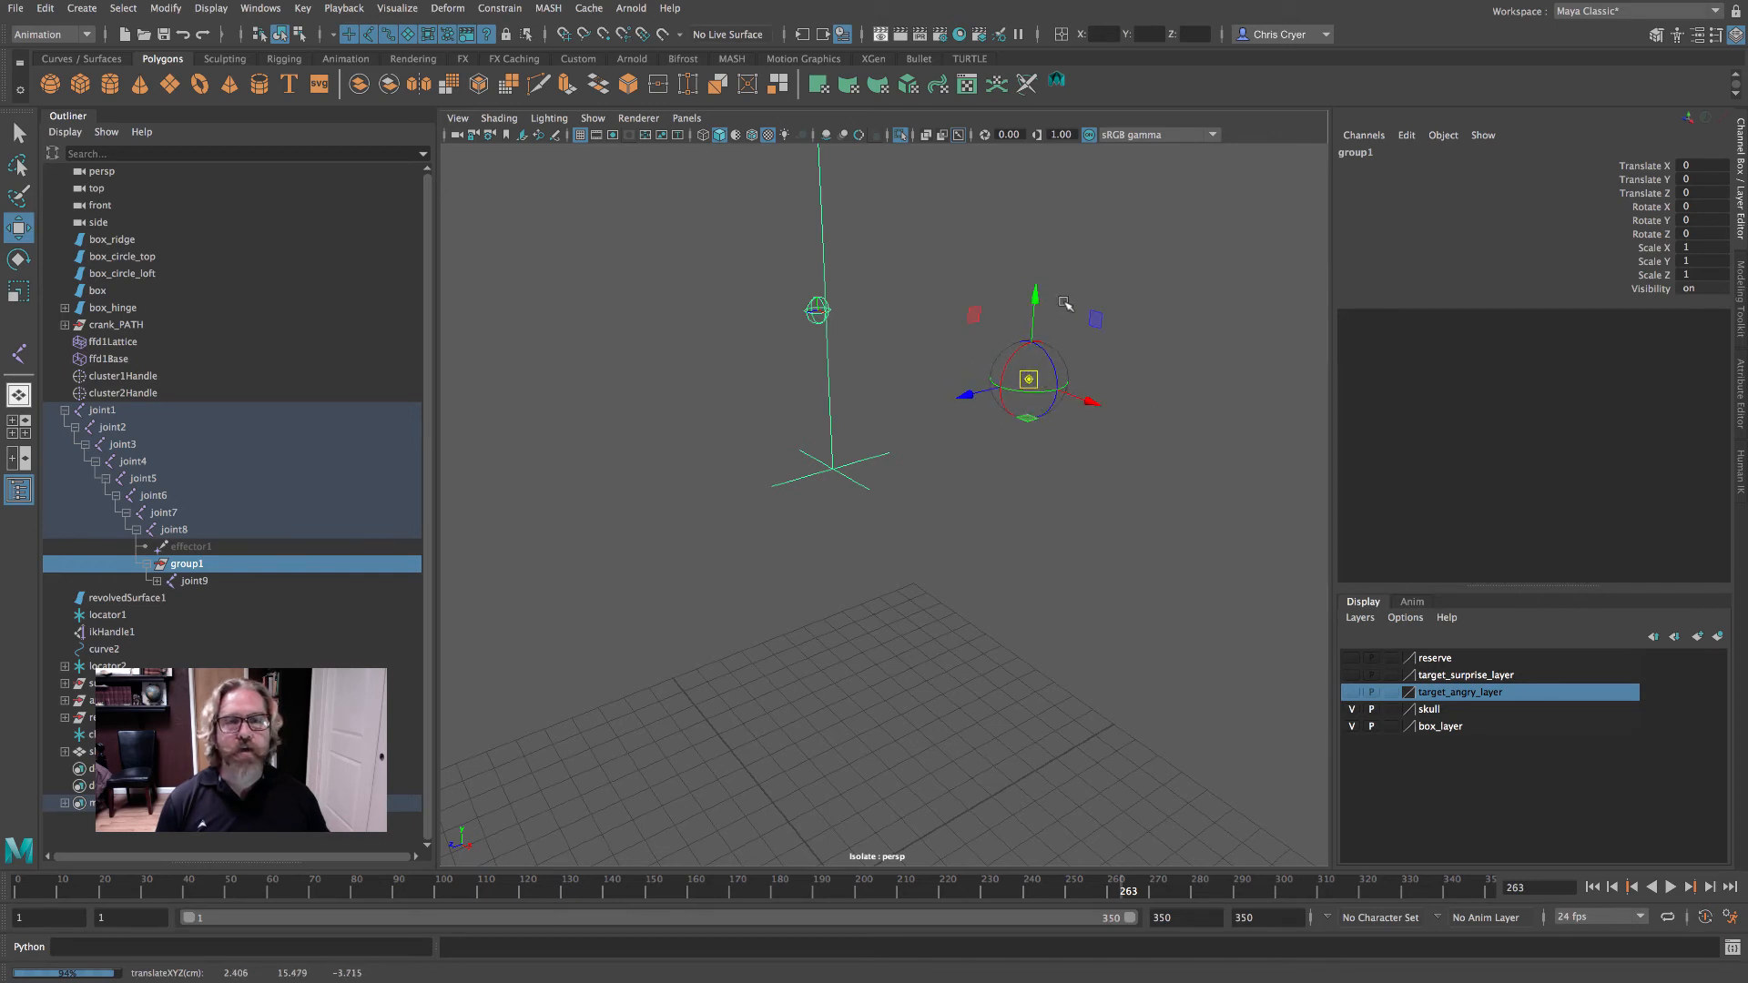
pyautogui.press('v')
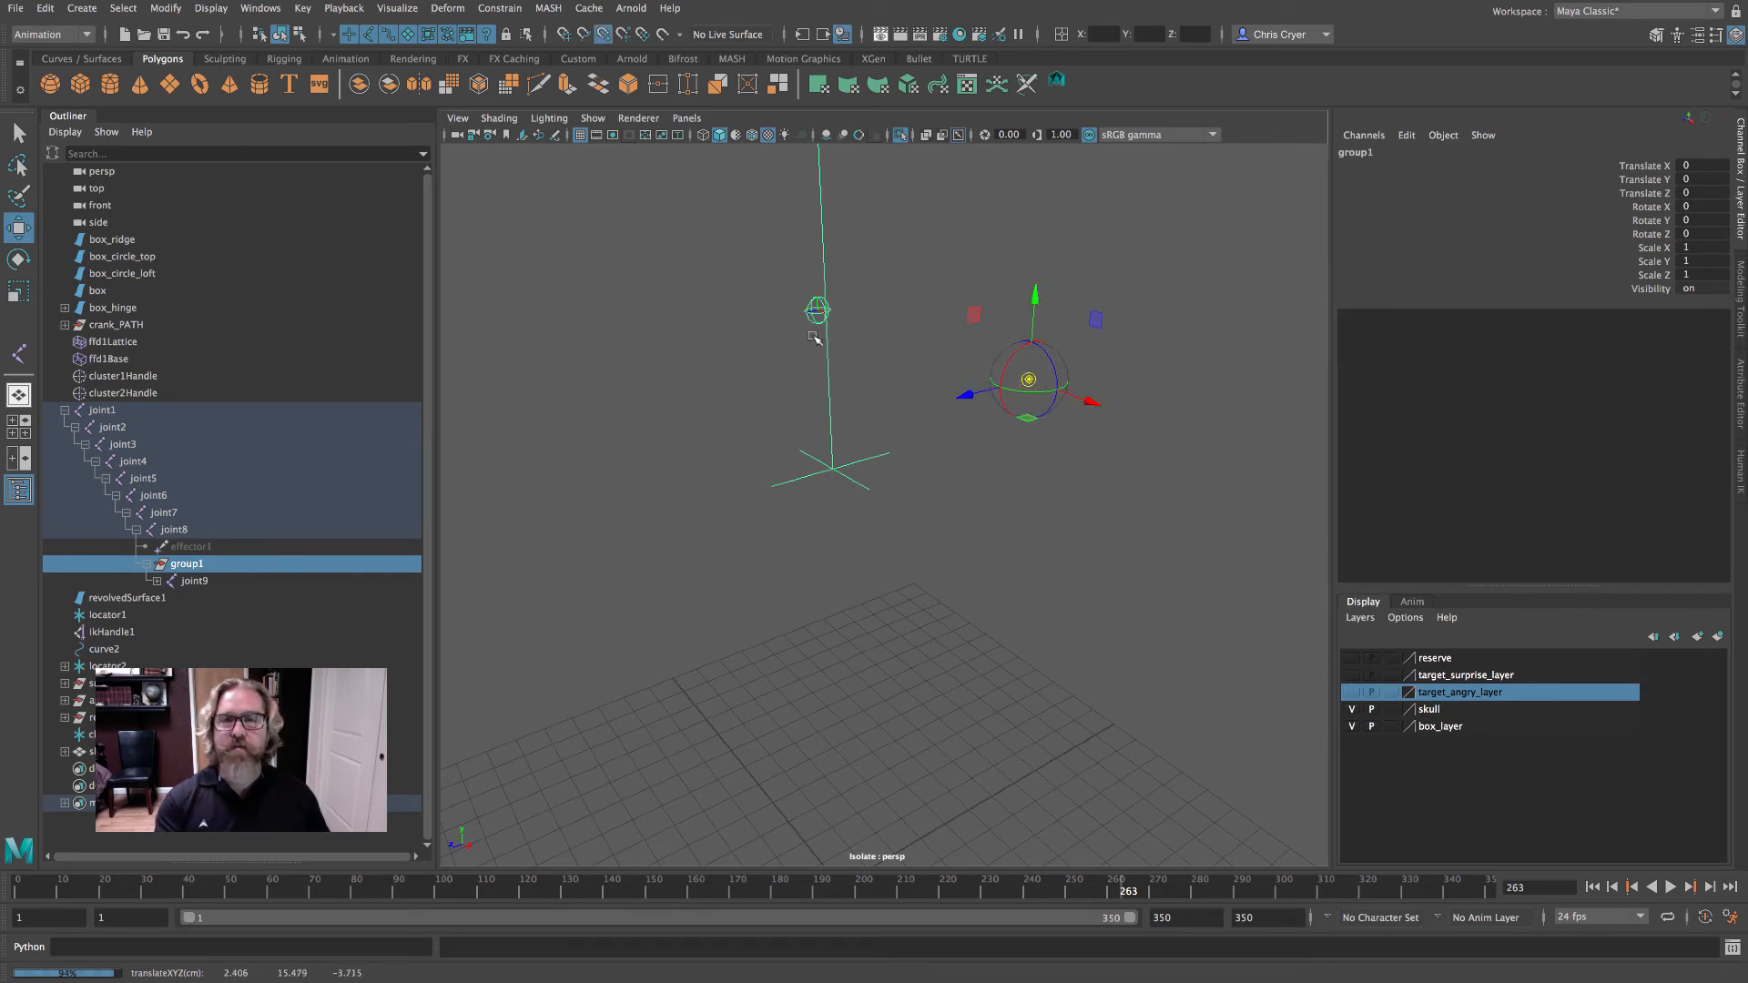
pyautogui.moveTo(810, 334); pyautogui.dragTo(817, 314, button='middle')
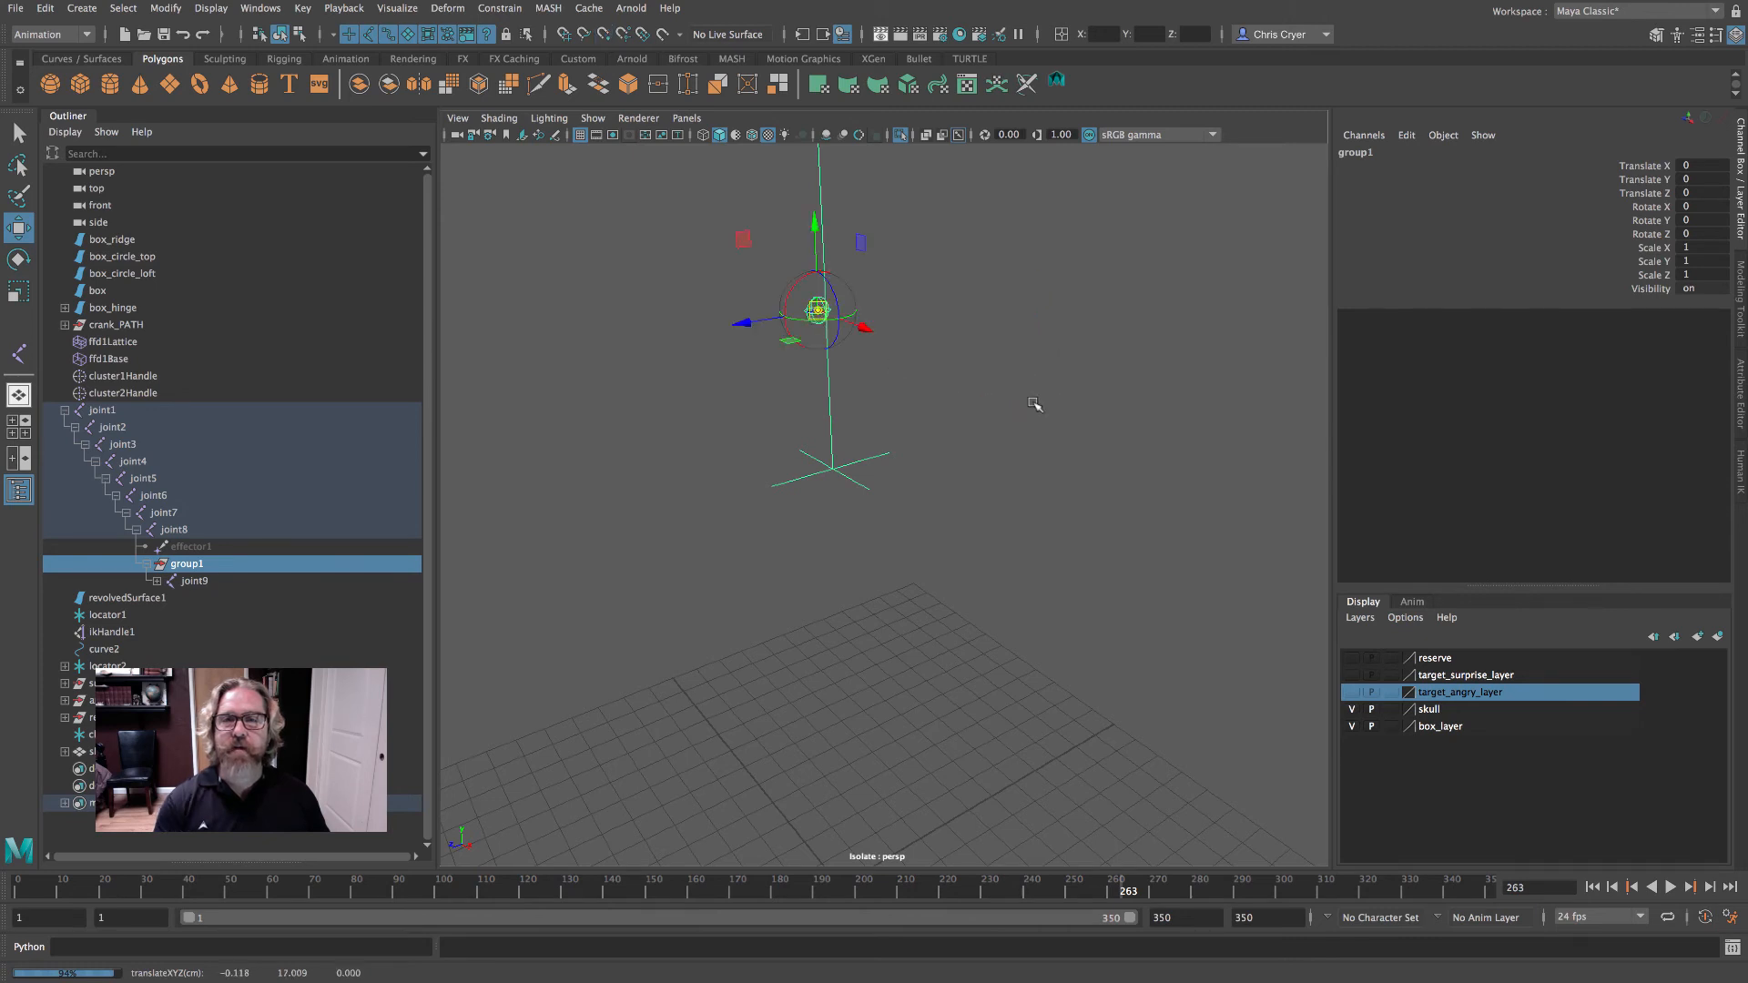
pyautogui.press('d')
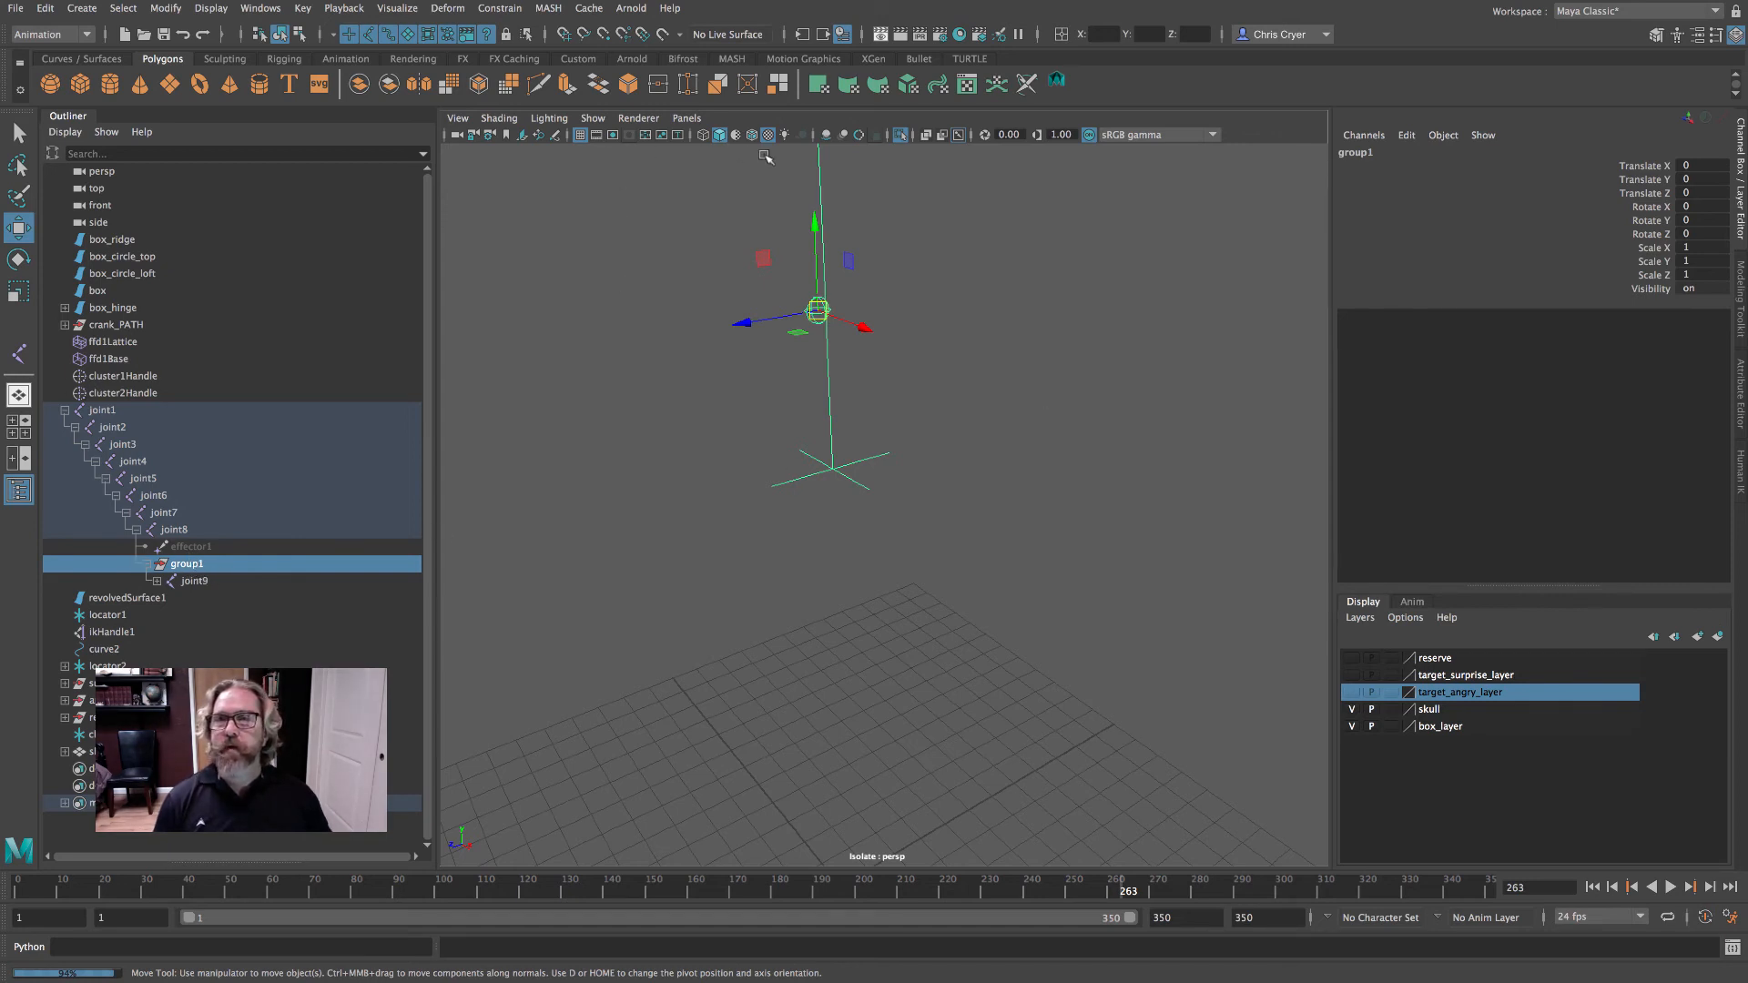
# - Turn off isolation and test the pivot by rotating group1 freely to about X -70.7, Y -32.5, Z 12.5
pyautogui.click(901, 135)
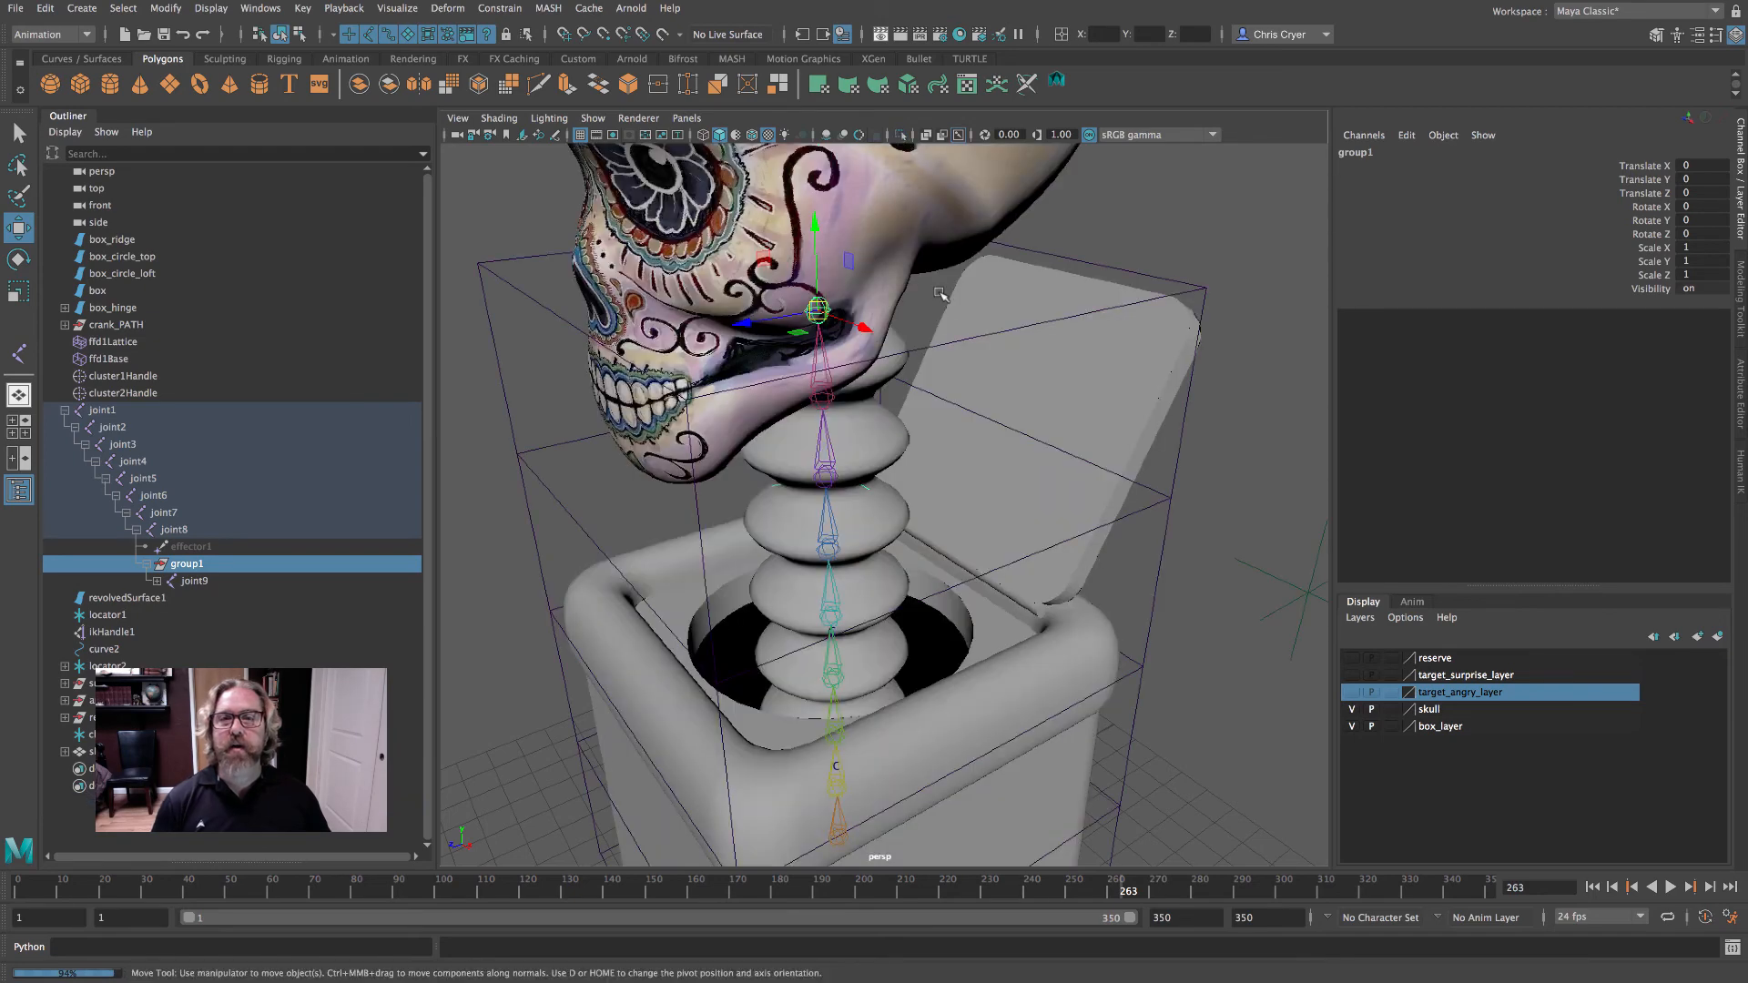
pyautogui.keyDown('alt'); pyautogui.moveTo(1002, 390); pyautogui.dragTo(865, 391, button='right'); pyautogui.keyUp('alt')
pyautogui.keyDown('alt'); pyautogui.moveTo(865, 391); pyautogui.dragTo(1001, 349); pyautogui.keyUp('alt')
pyautogui.press('e')
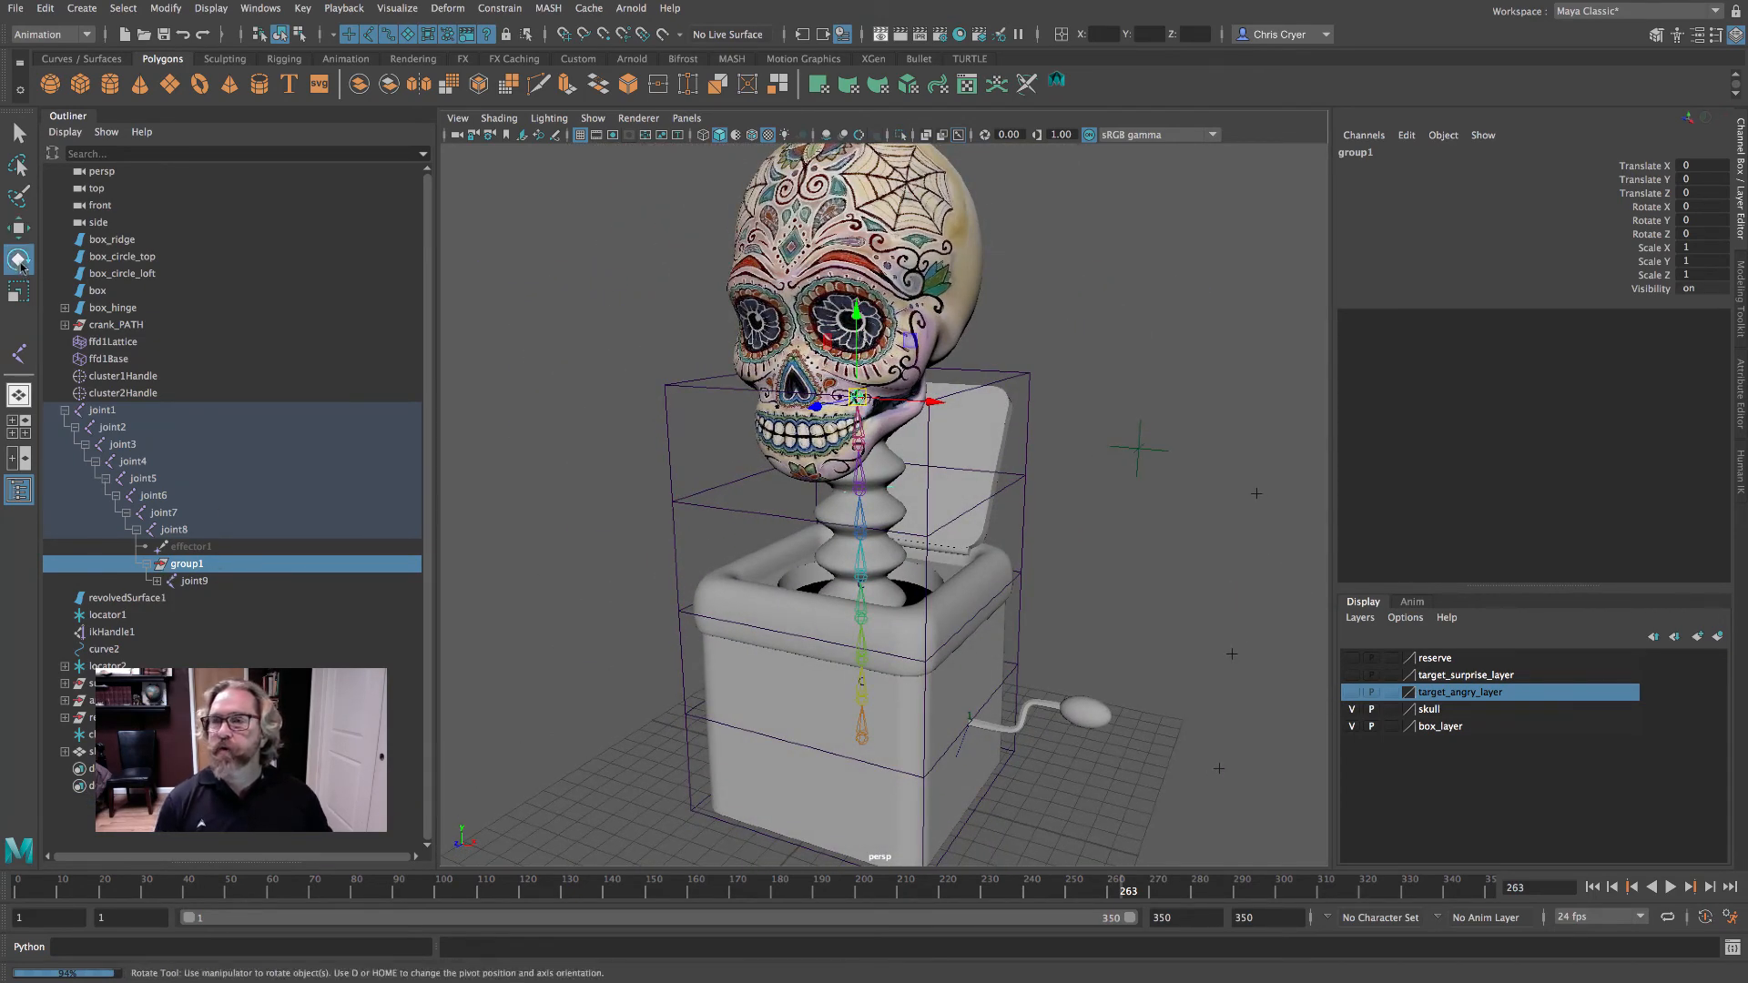
pyautogui.moveTo(874, 387); pyautogui.dragTo(774, 410)
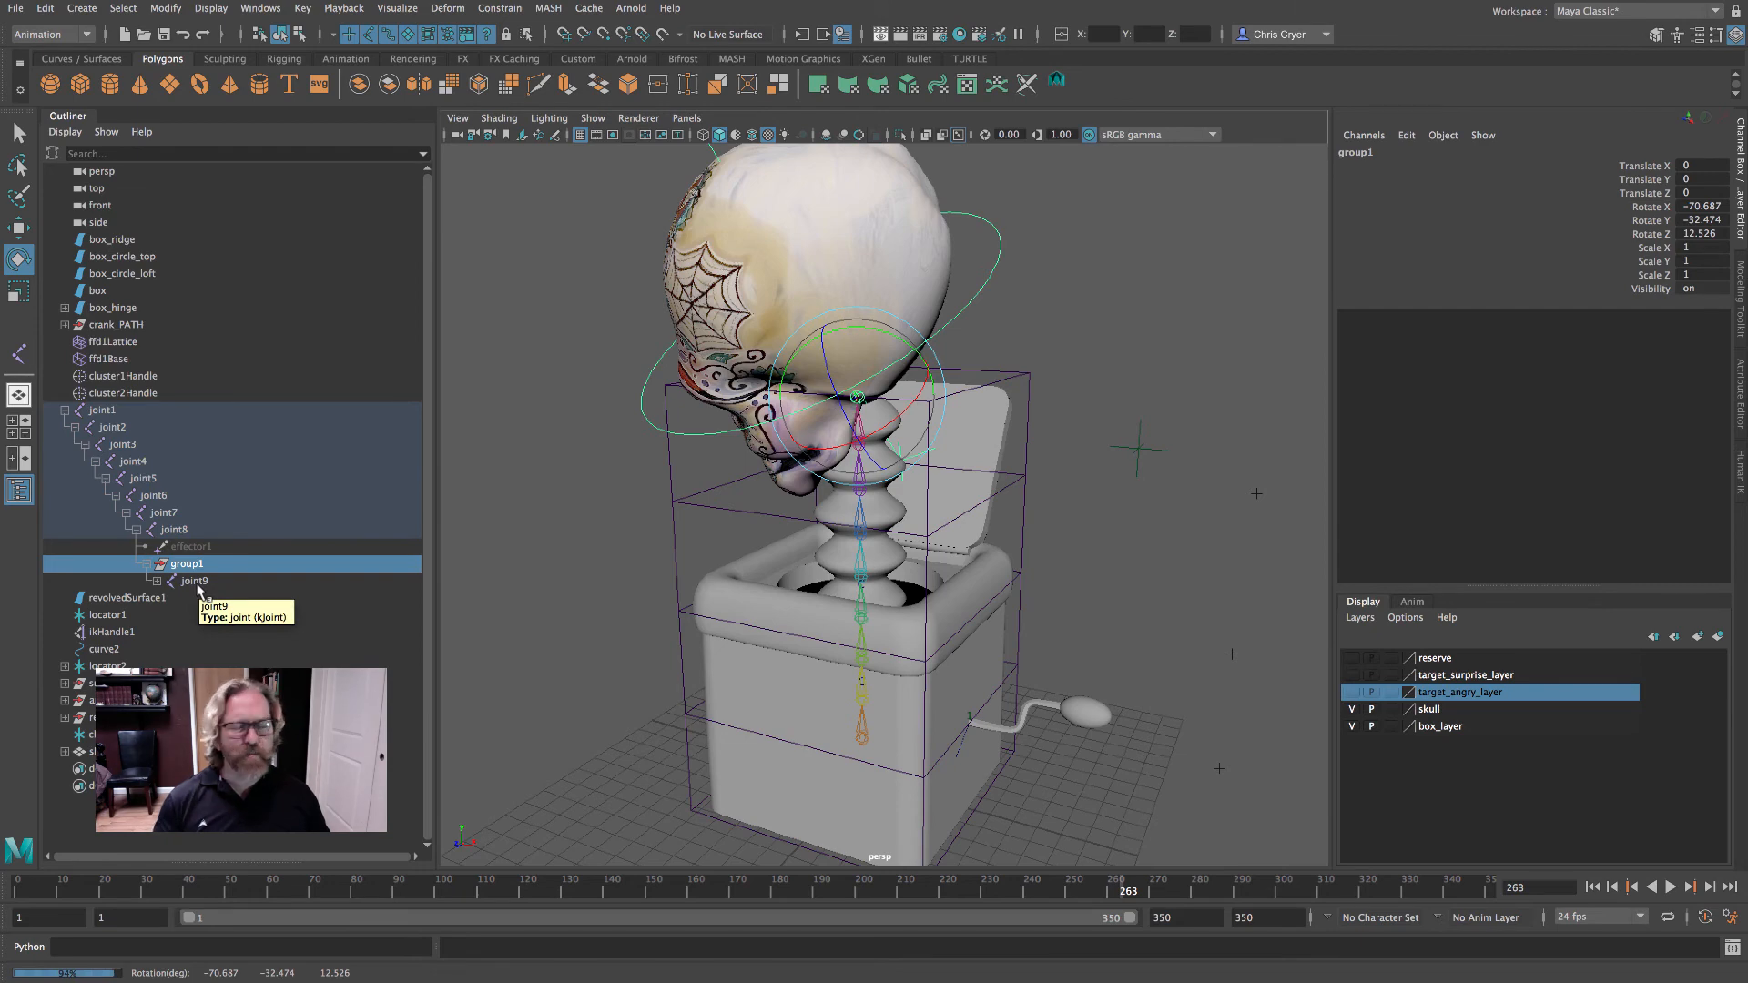
# - Undo the test rotation of group1 and key its unrotated pose at frame 170
pyautogui.hotkey('ctrl', 'z')
pyautogui.keyDown('alt'); pyautogui.moveTo(713, 597); pyautogui.dragTo(736, 685); pyautogui.keyUp('alt')
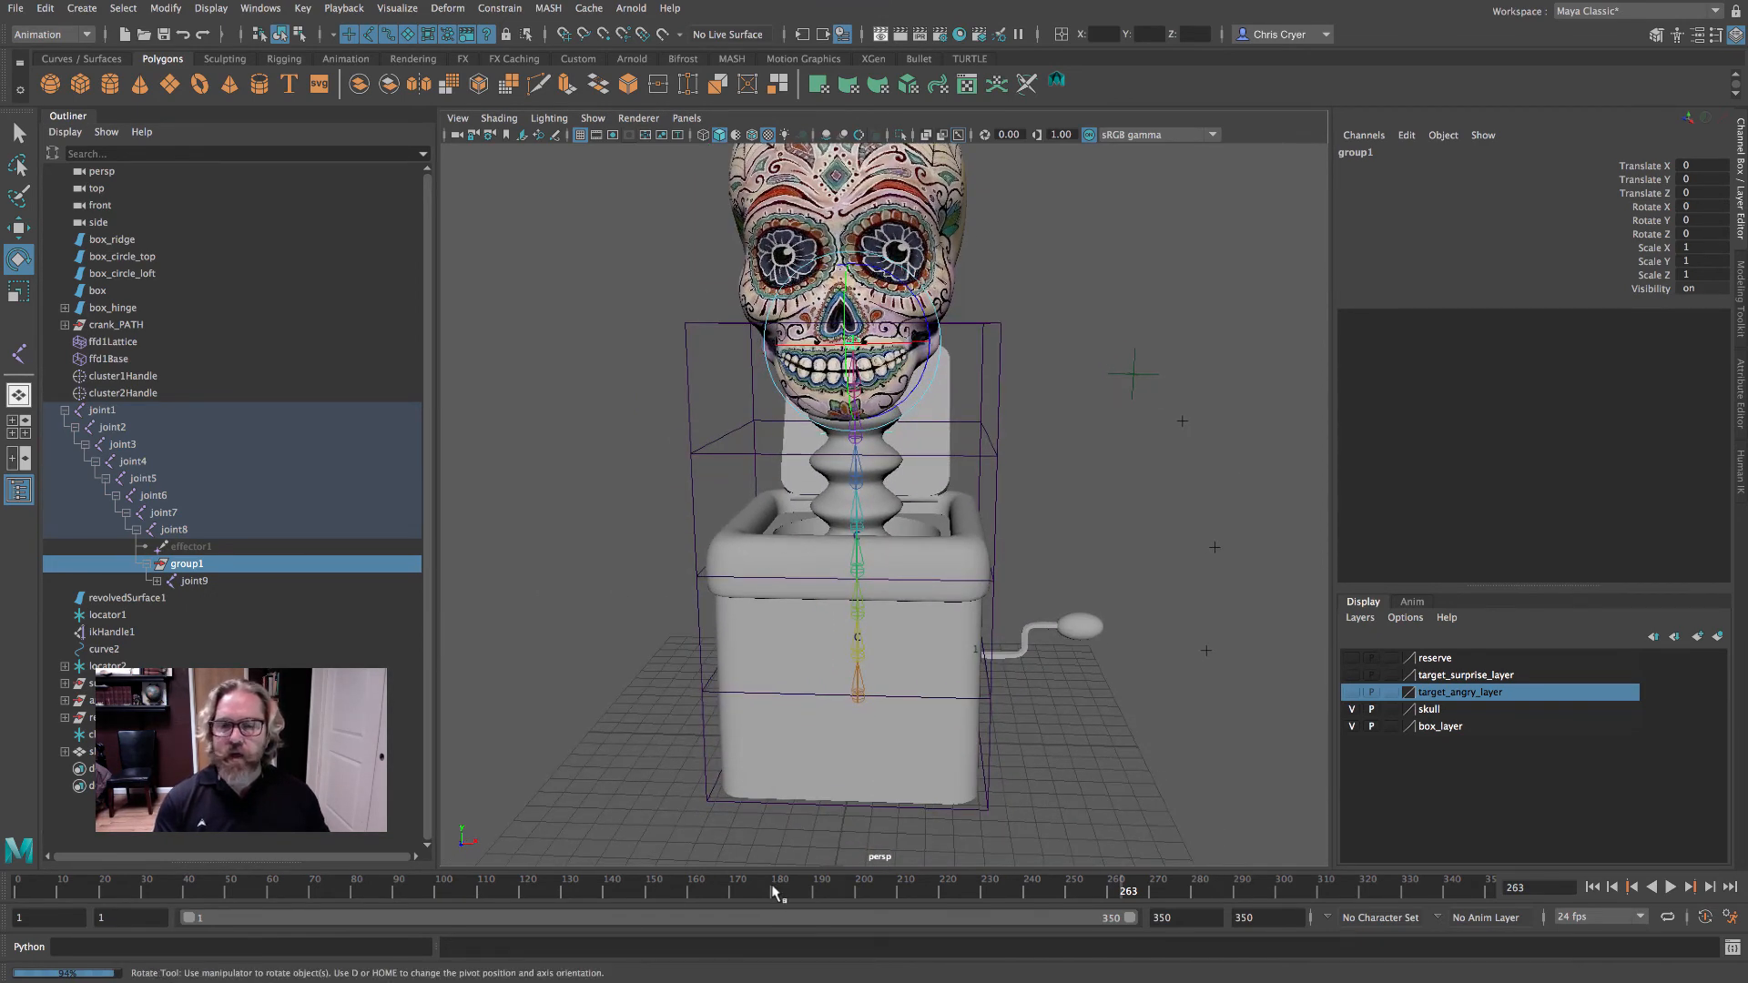
pyautogui.moveTo(774, 892)
pyautogui.mouseDown()
pyautogui.moveTo(685, 877)
pyautogui.moveTo(633, 891)
pyautogui.moveTo(749, 893)
pyautogui.mouseUp()
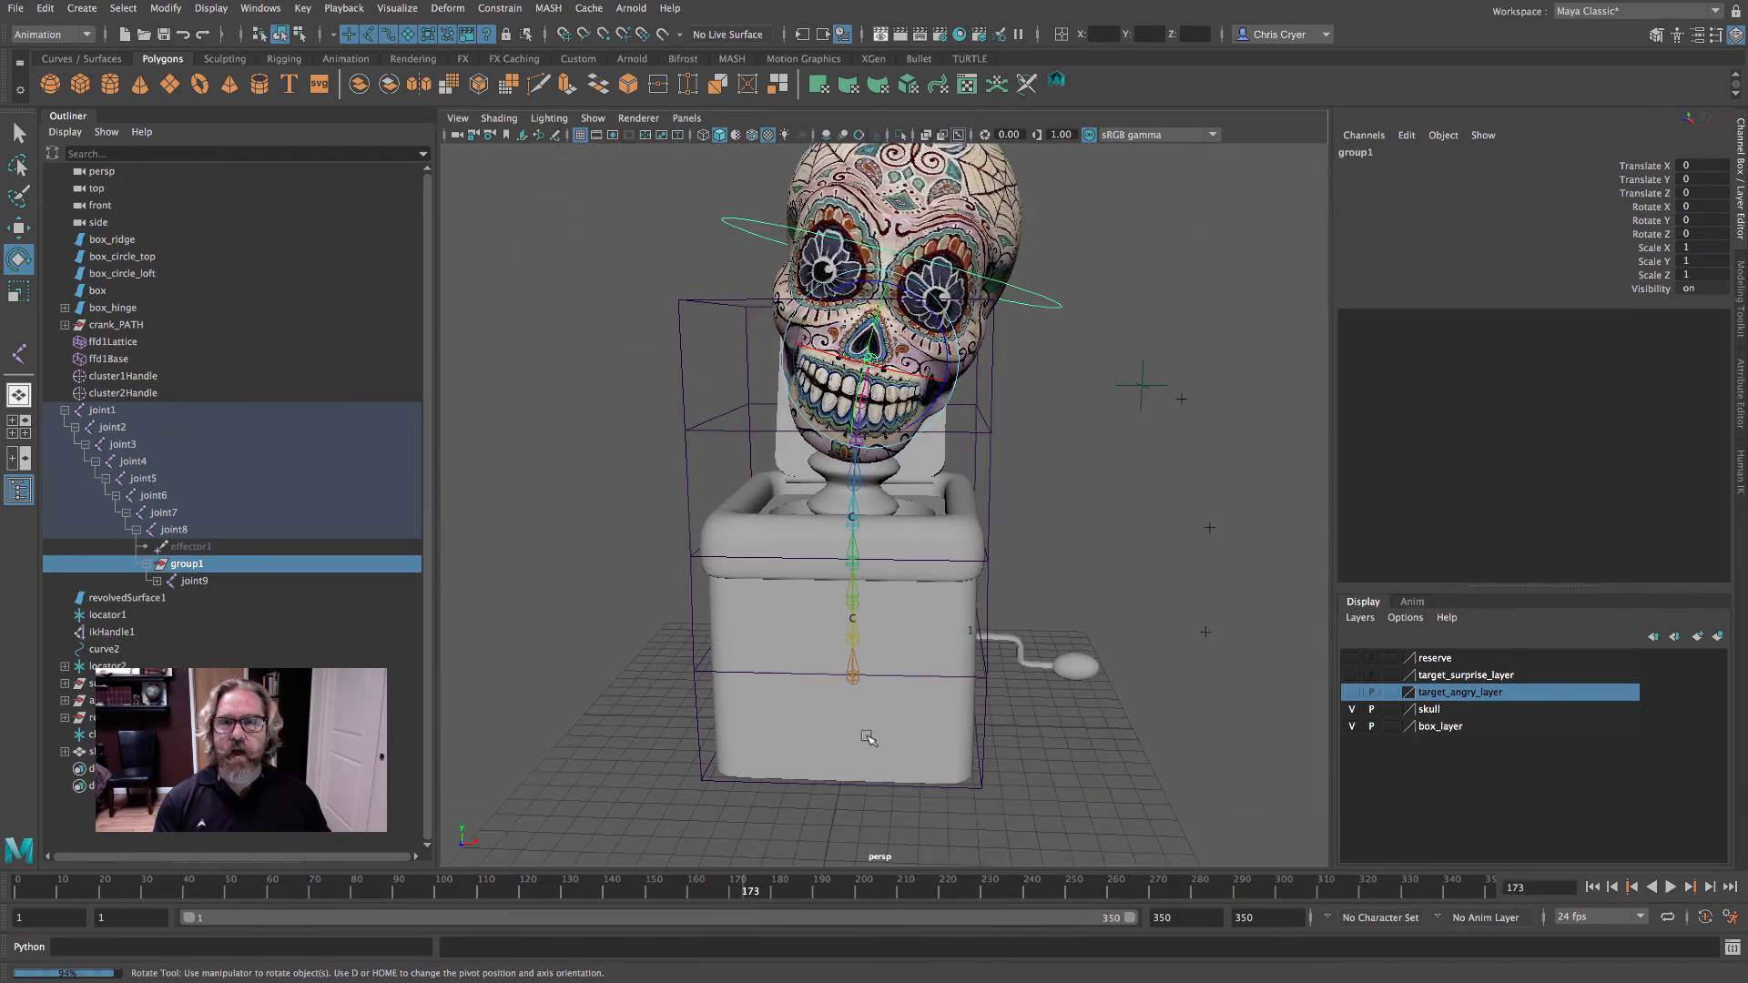
pyautogui.keyDown('alt'); pyautogui.moveTo(870, 739); pyautogui.dragTo(832, 715, button='right'); pyautogui.keyUp('alt')
pyautogui.moveTo(755, 893); pyautogui.dragTo(739, 895)
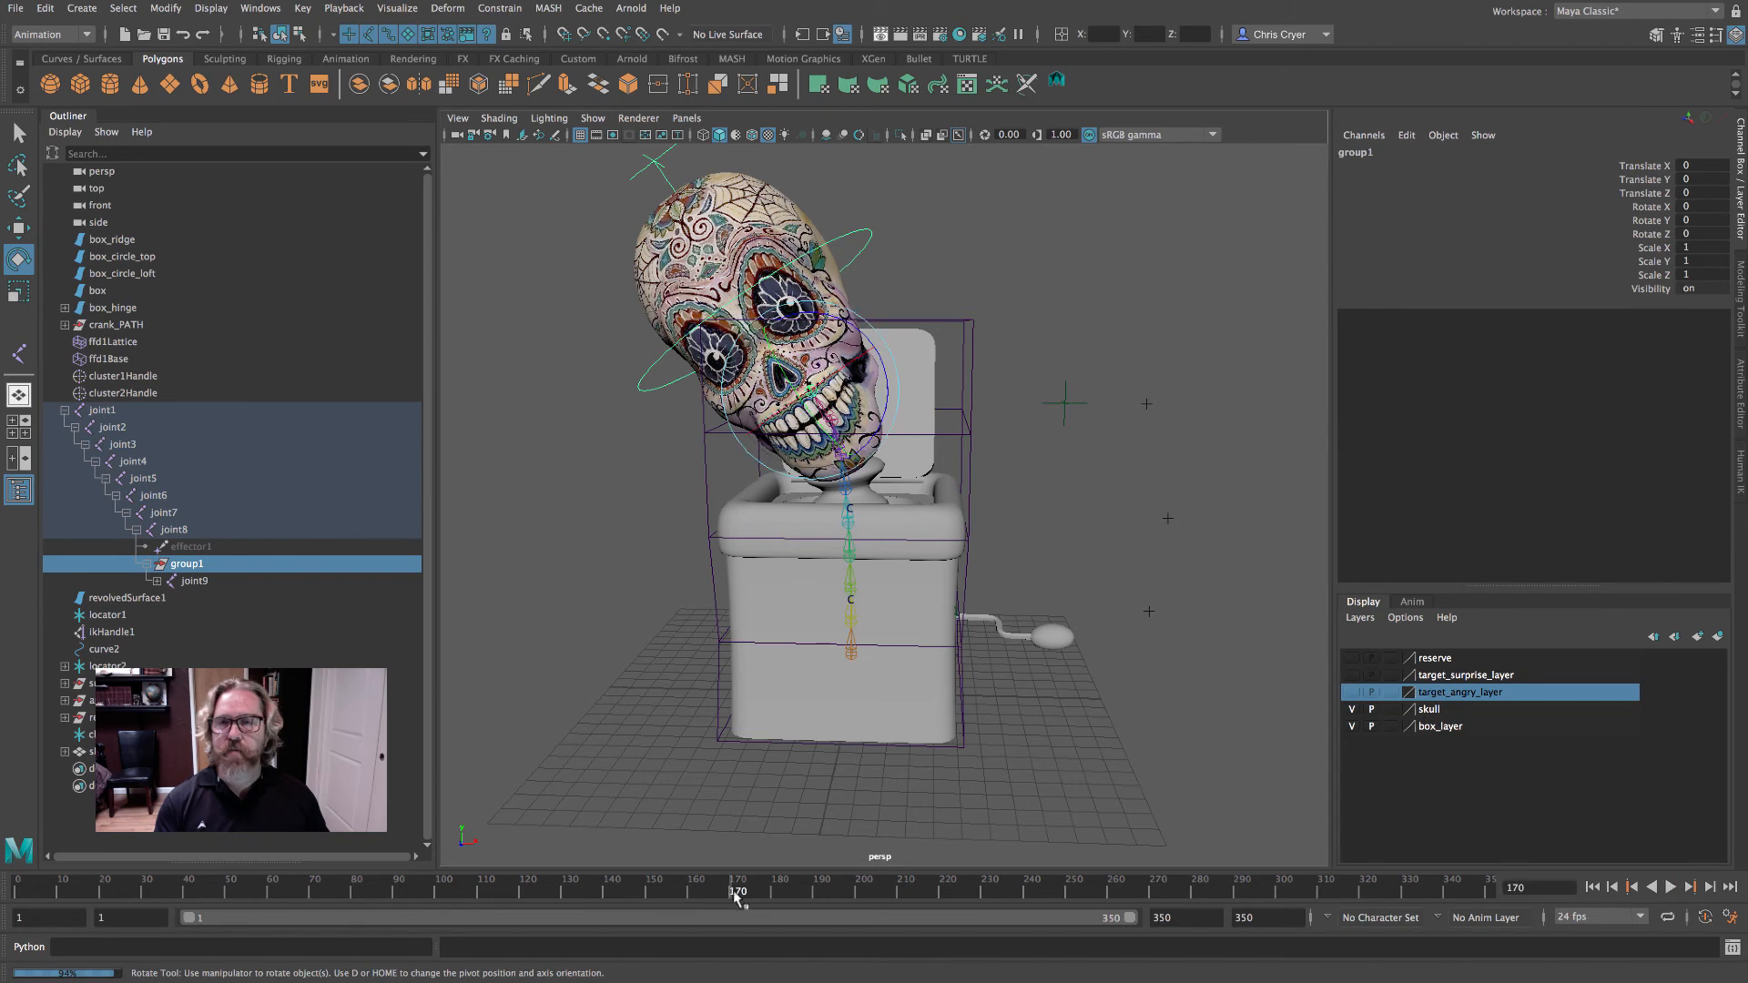
pyautogui.press('s')
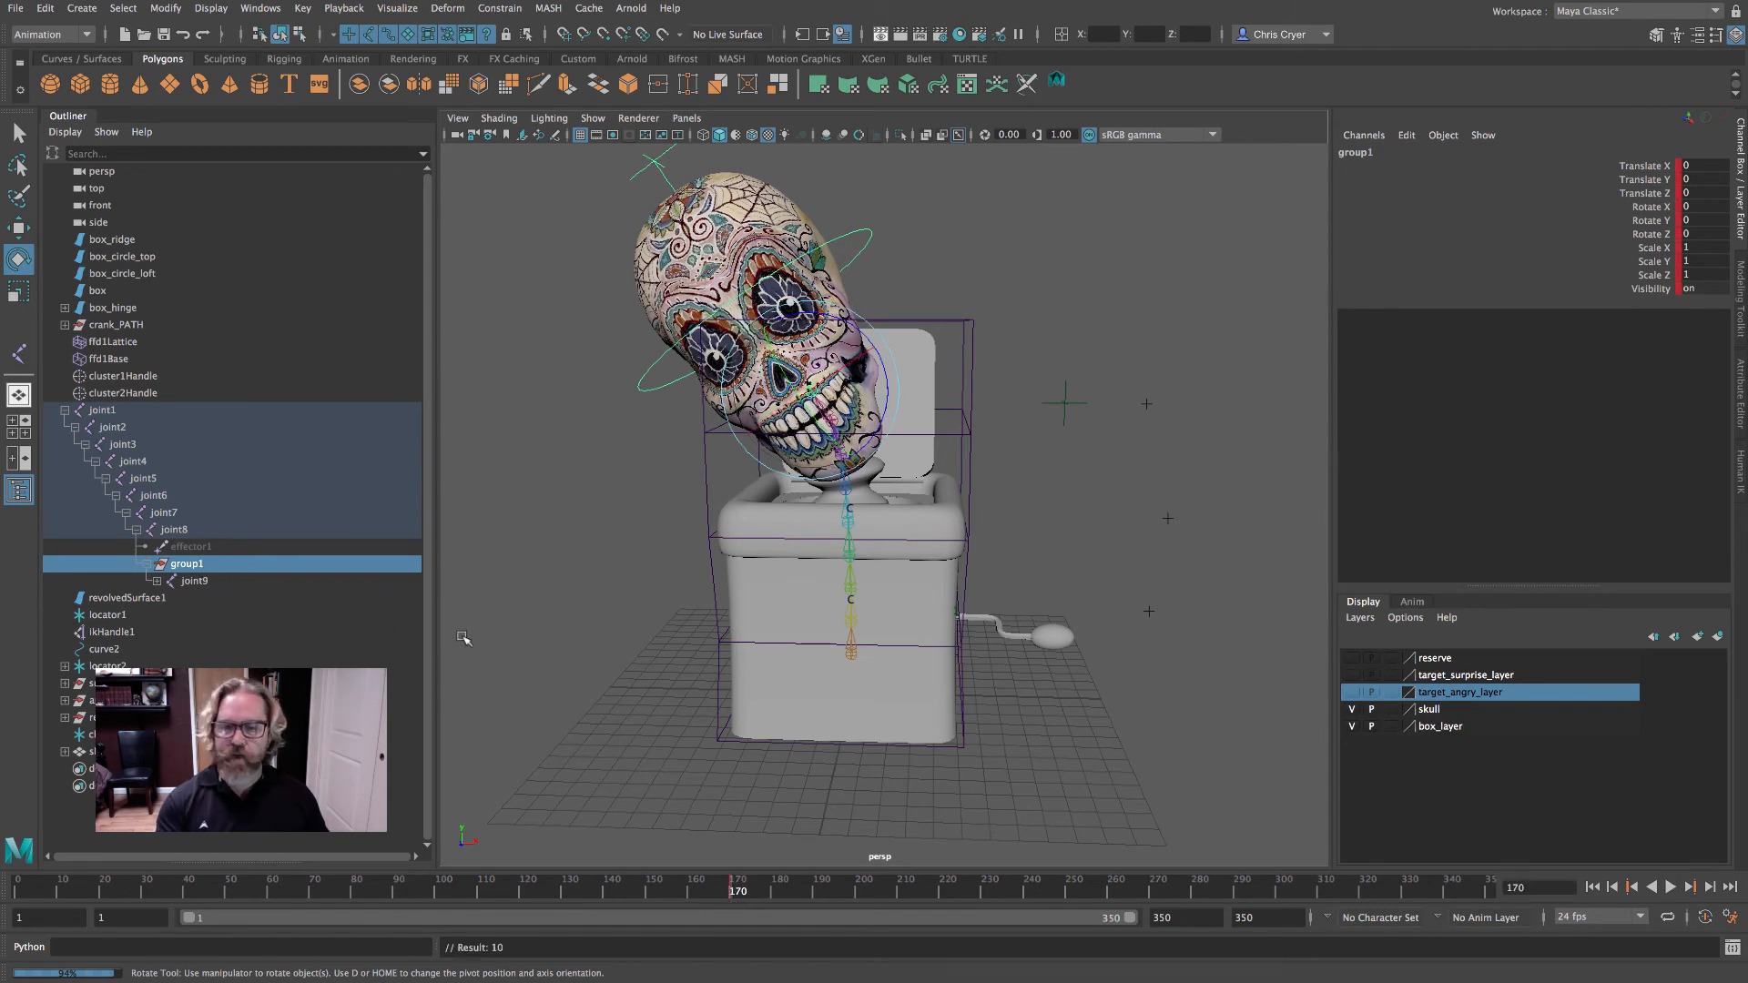
# - At frame 176, rotate group1 to about X 16.2, Y 16.1, Z 9.9 and key it
pyautogui.moveTo(740, 895); pyautogui.dragTo(763, 895)
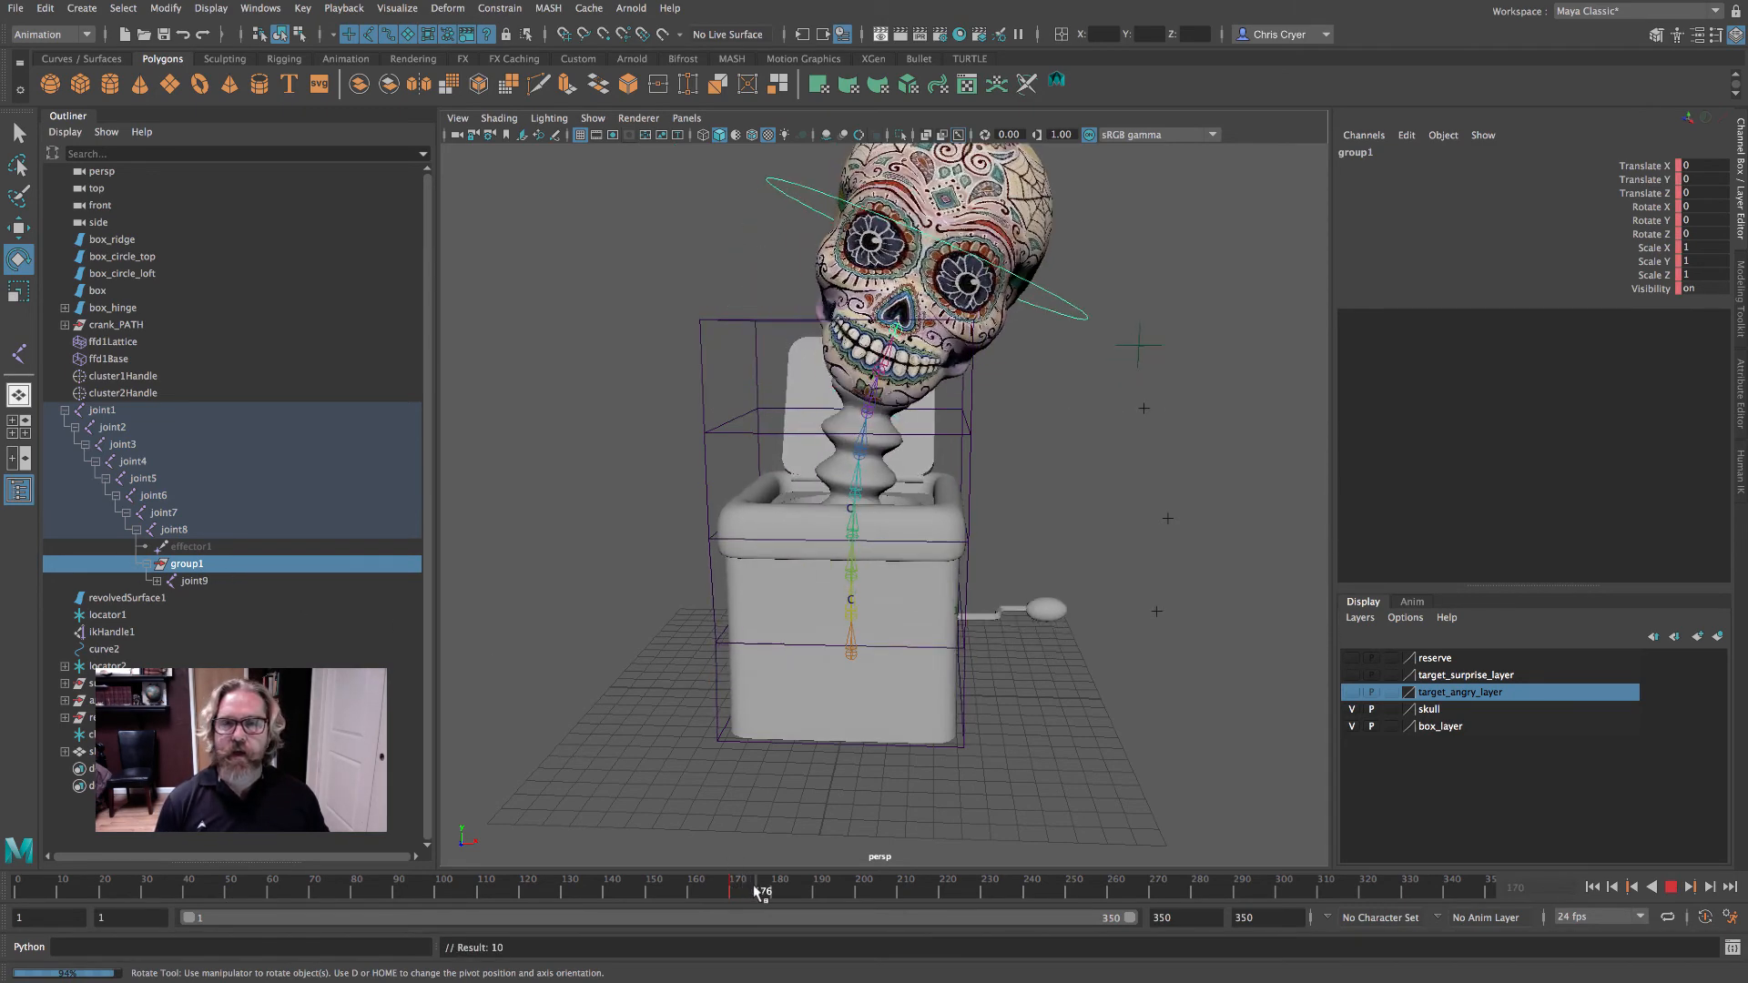
pyautogui.moveTo(893, 321); pyautogui.dragTo(925, 301)
pyautogui.press('s')
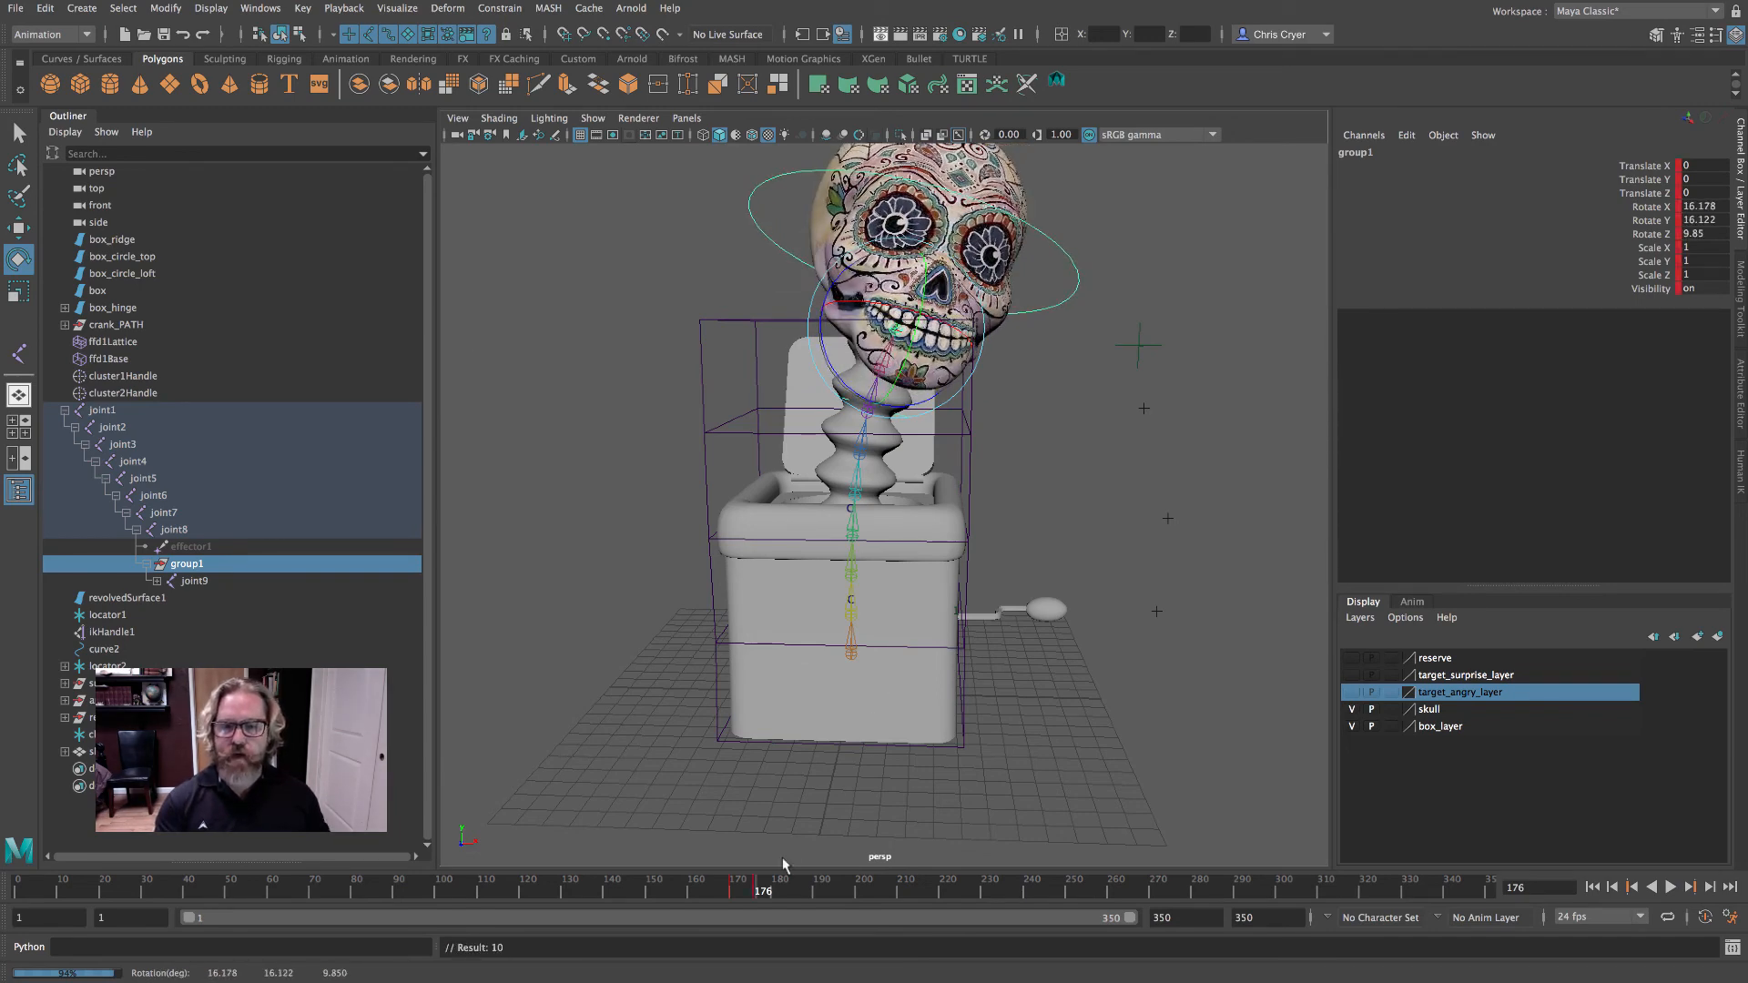
# - Hold group1's pose with another key, then rotate it to about X -31.7, Y 14.4, Z -11.8 at frame 184 and key it
pyautogui.moveTo(770, 896)
pyautogui.mouseDown()
pyautogui.moveTo(756, 890)
pyautogui.moveTo(796, 892)
pyautogui.mouseUp()
pyautogui.press('s')
pyautogui.moveTo(848, 405); pyautogui.dragTo(843, 383)
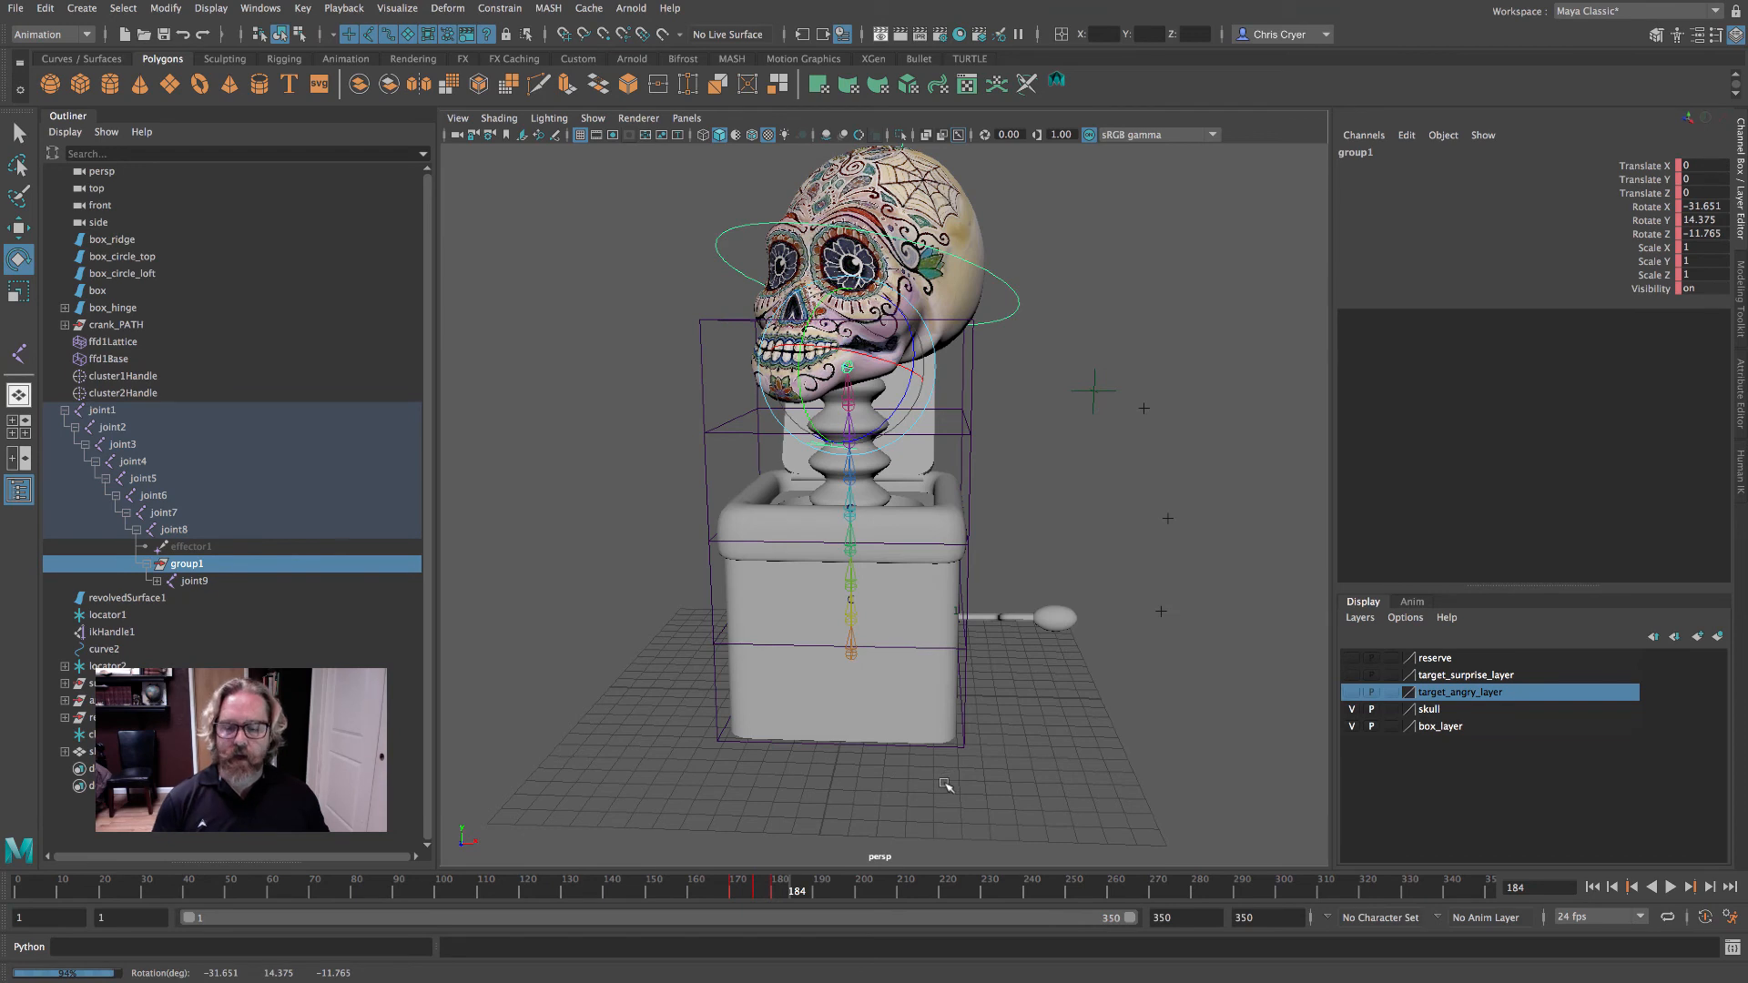
pyautogui.press('s')
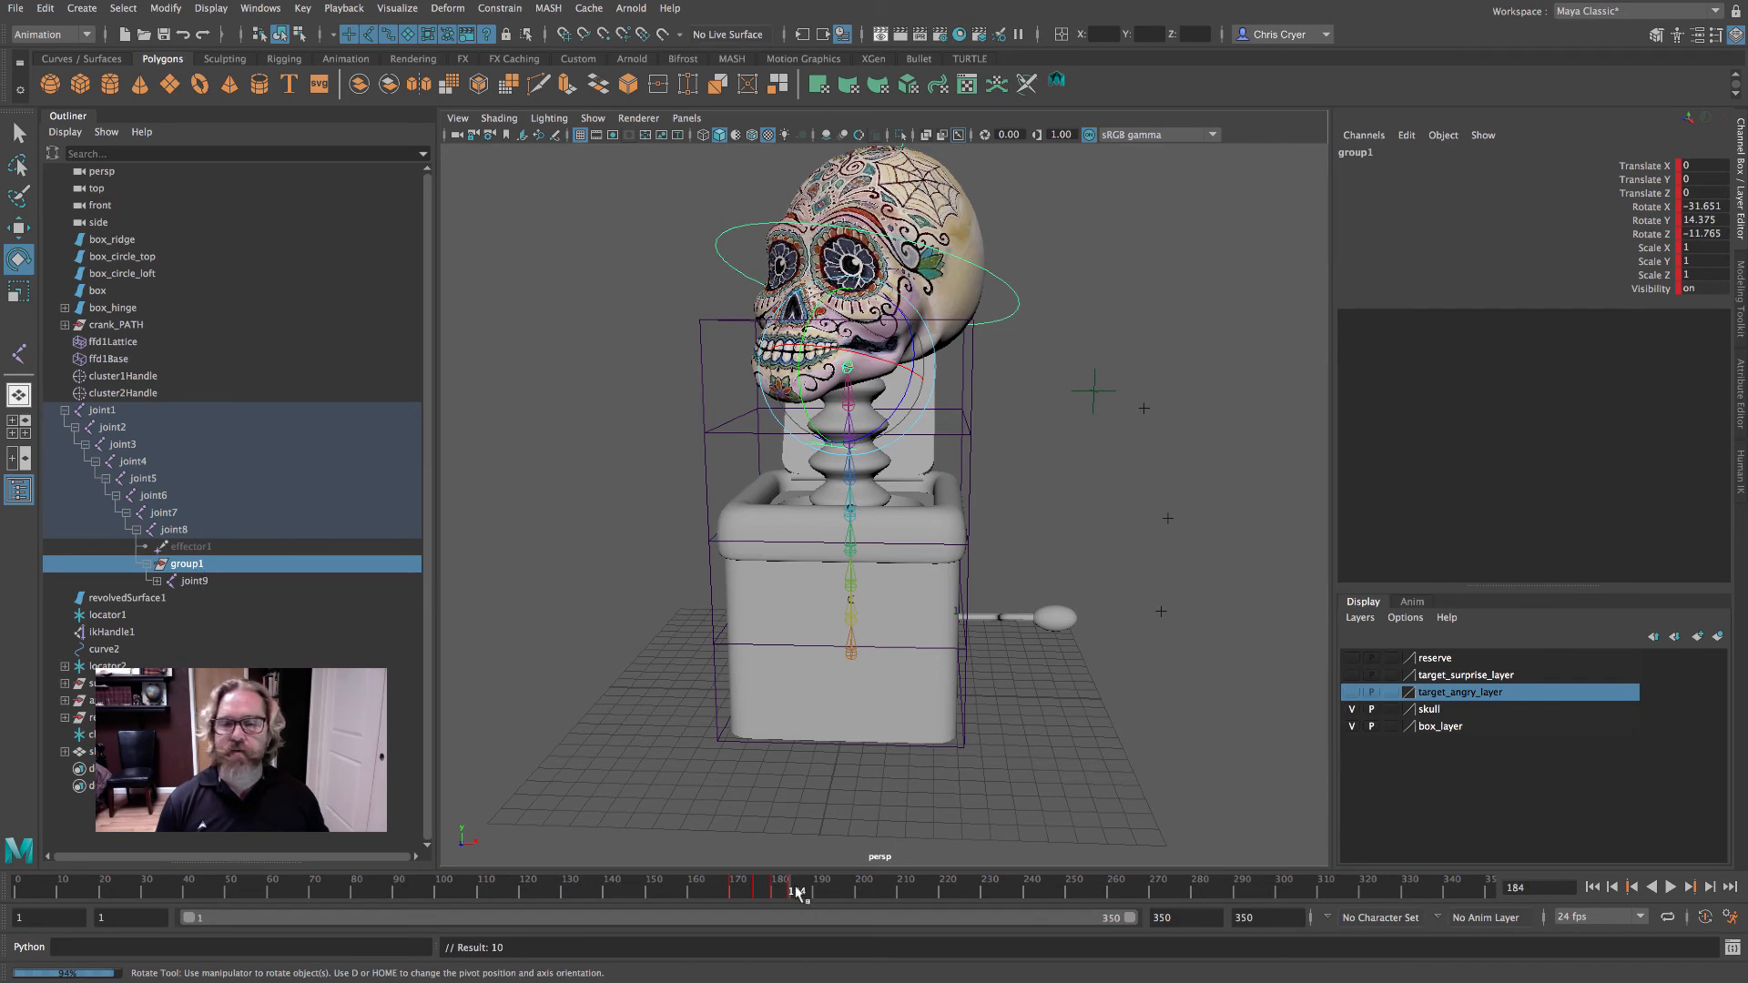
# - At frame 189, tilt group1 to about X -30.6, Y -3.8, Z -0.8 and key it
pyautogui.moveTo(797, 892); pyautogui.dragTo(813, 892)
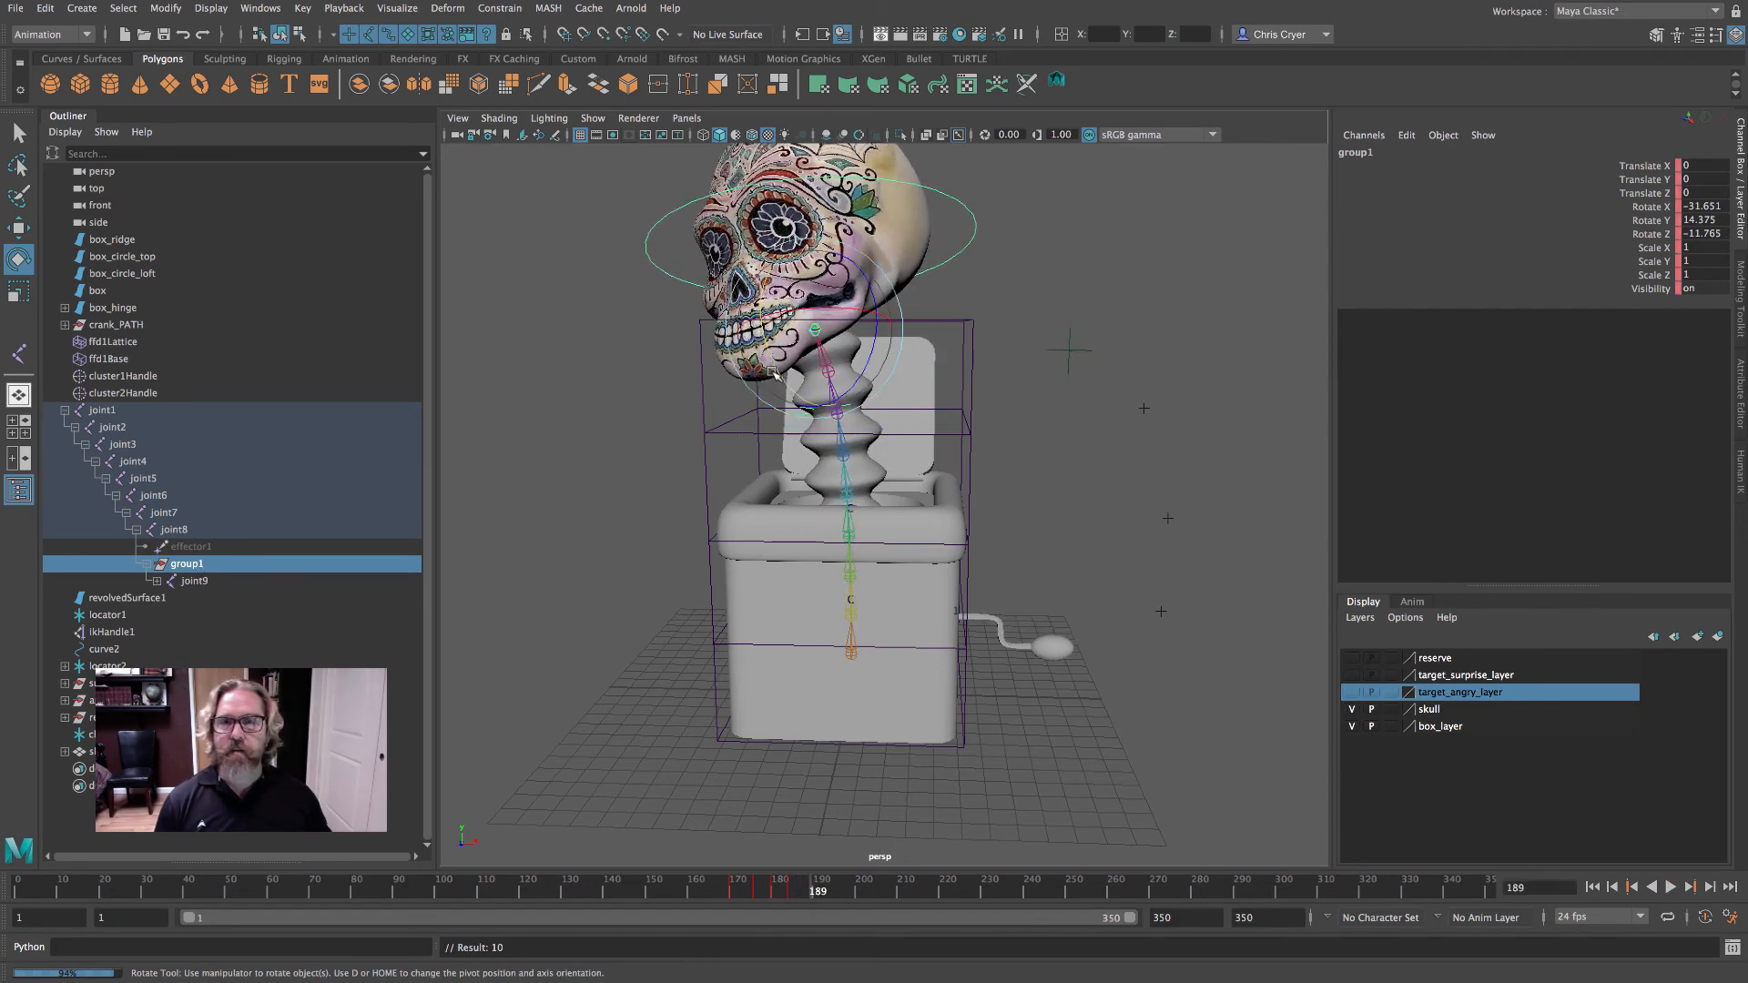
pyautogui.moveTo(791, 399); pyautogui.dragTo(793, 393)
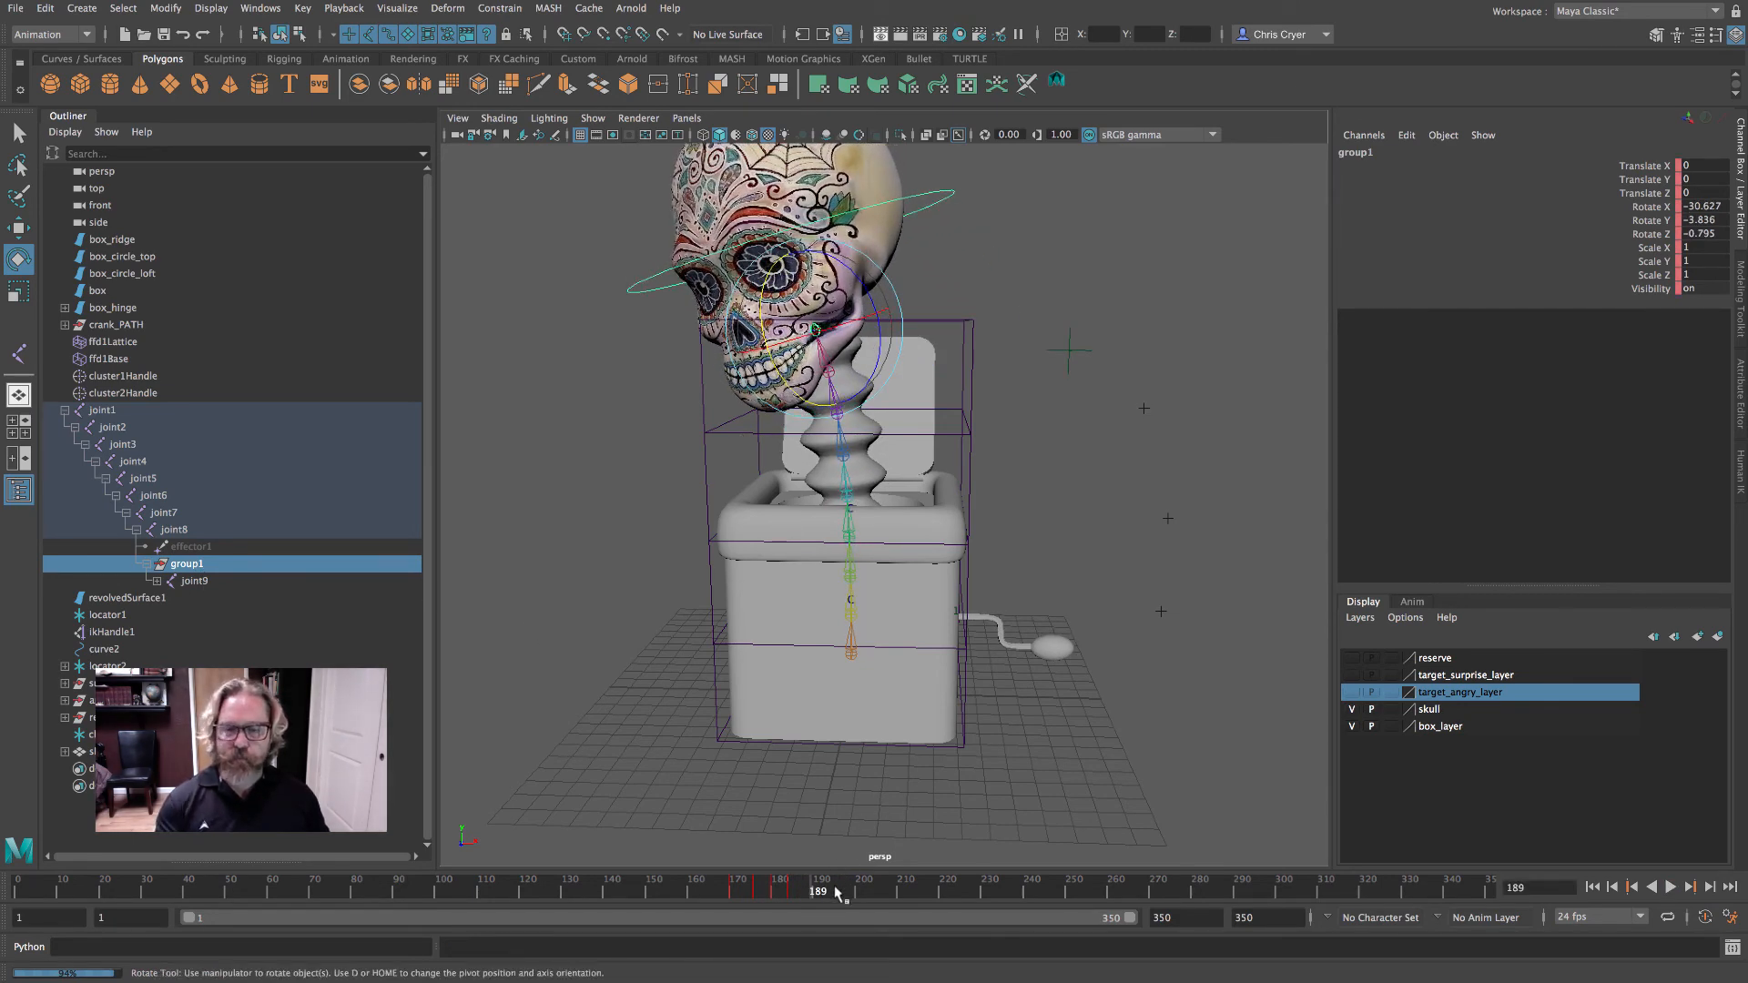
pyautogui.press('s')
pyautogui.hotkey('alt', 'v')
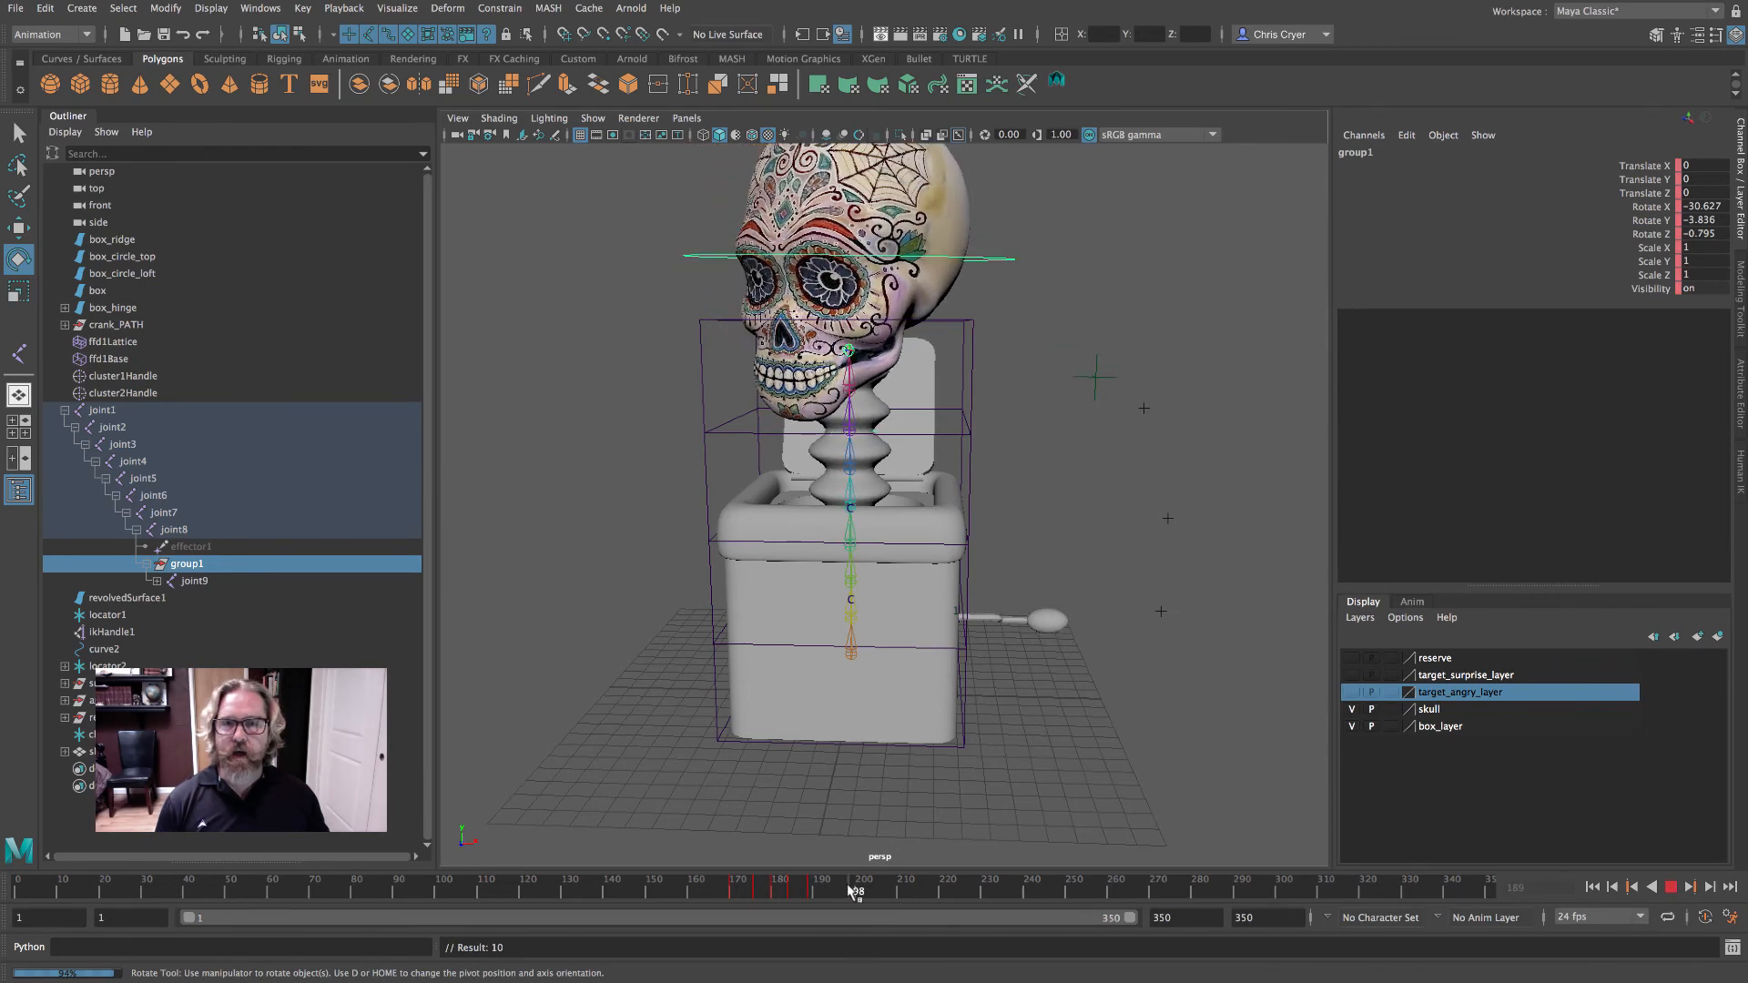
# - Return group1's Rotate X, Y and Z to 0 at frame 198 and key the pose
pyautogui.moveTo(849, 886); pyautogui.dragTo(851, 887)
pyautogui.moveTo(1699, 234); pyautogui.dragTo(1698, 208)
pyautogui.write('0')
pyautogui.press('Return')
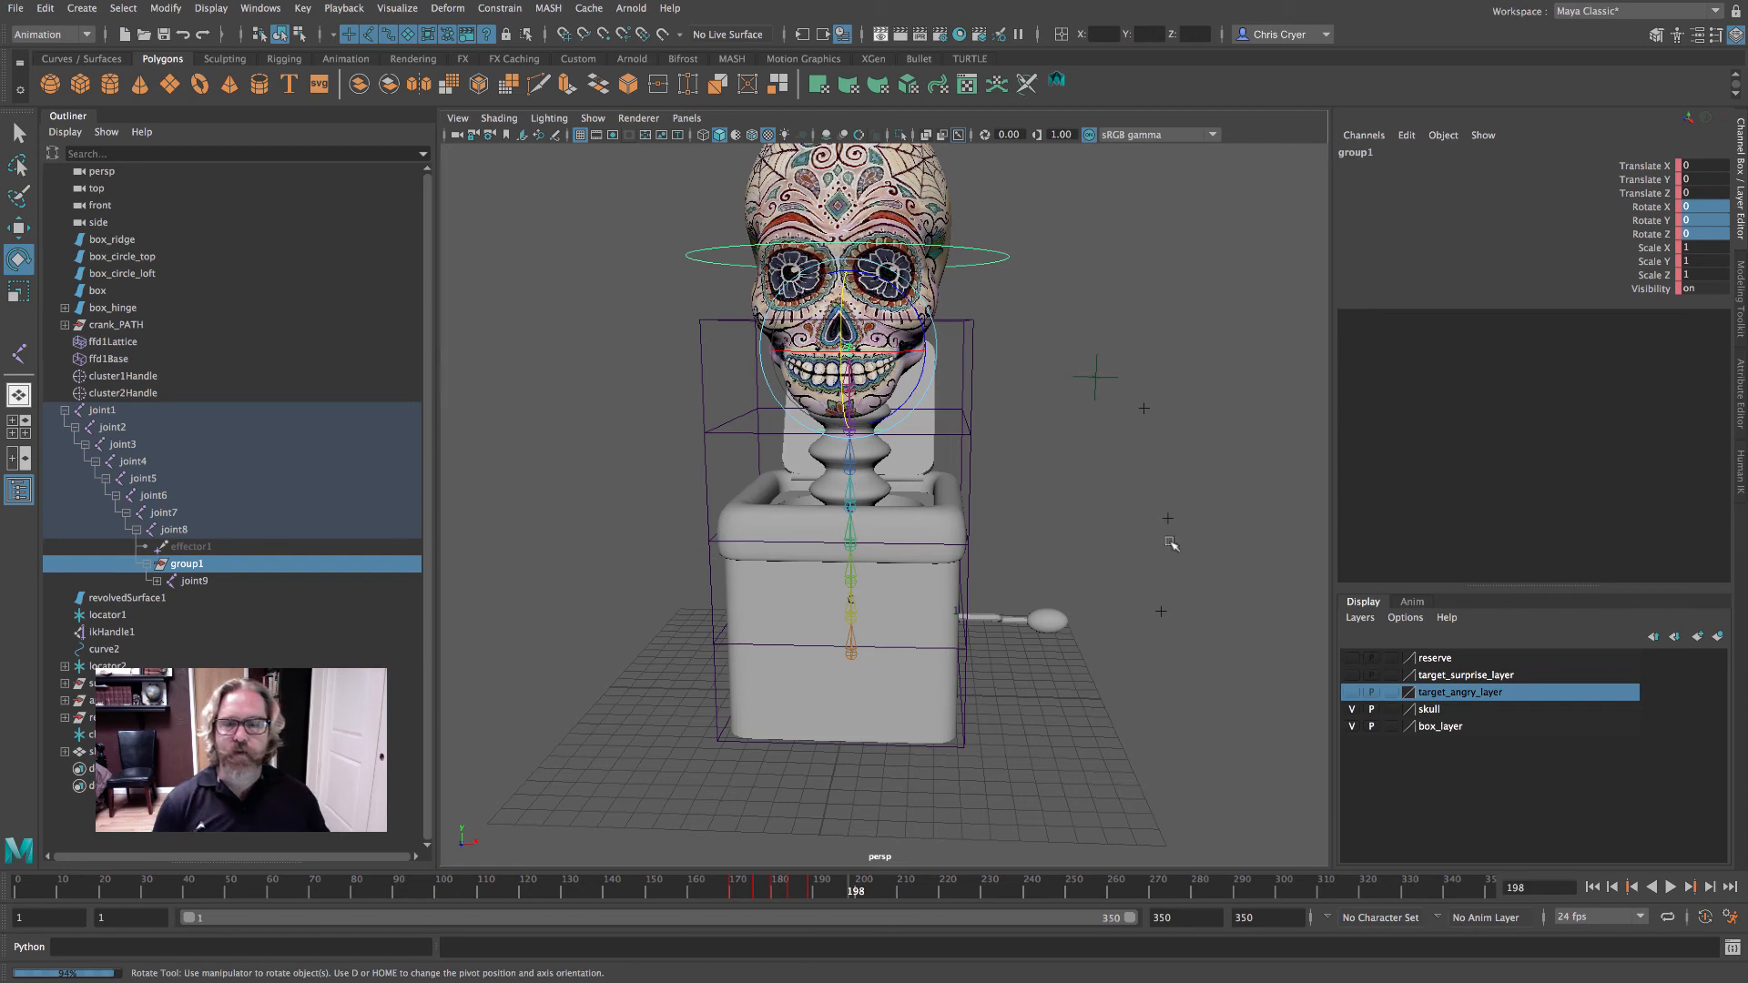
pyautogui.press('s')
pyautogui.hotkey('alt', 'v')
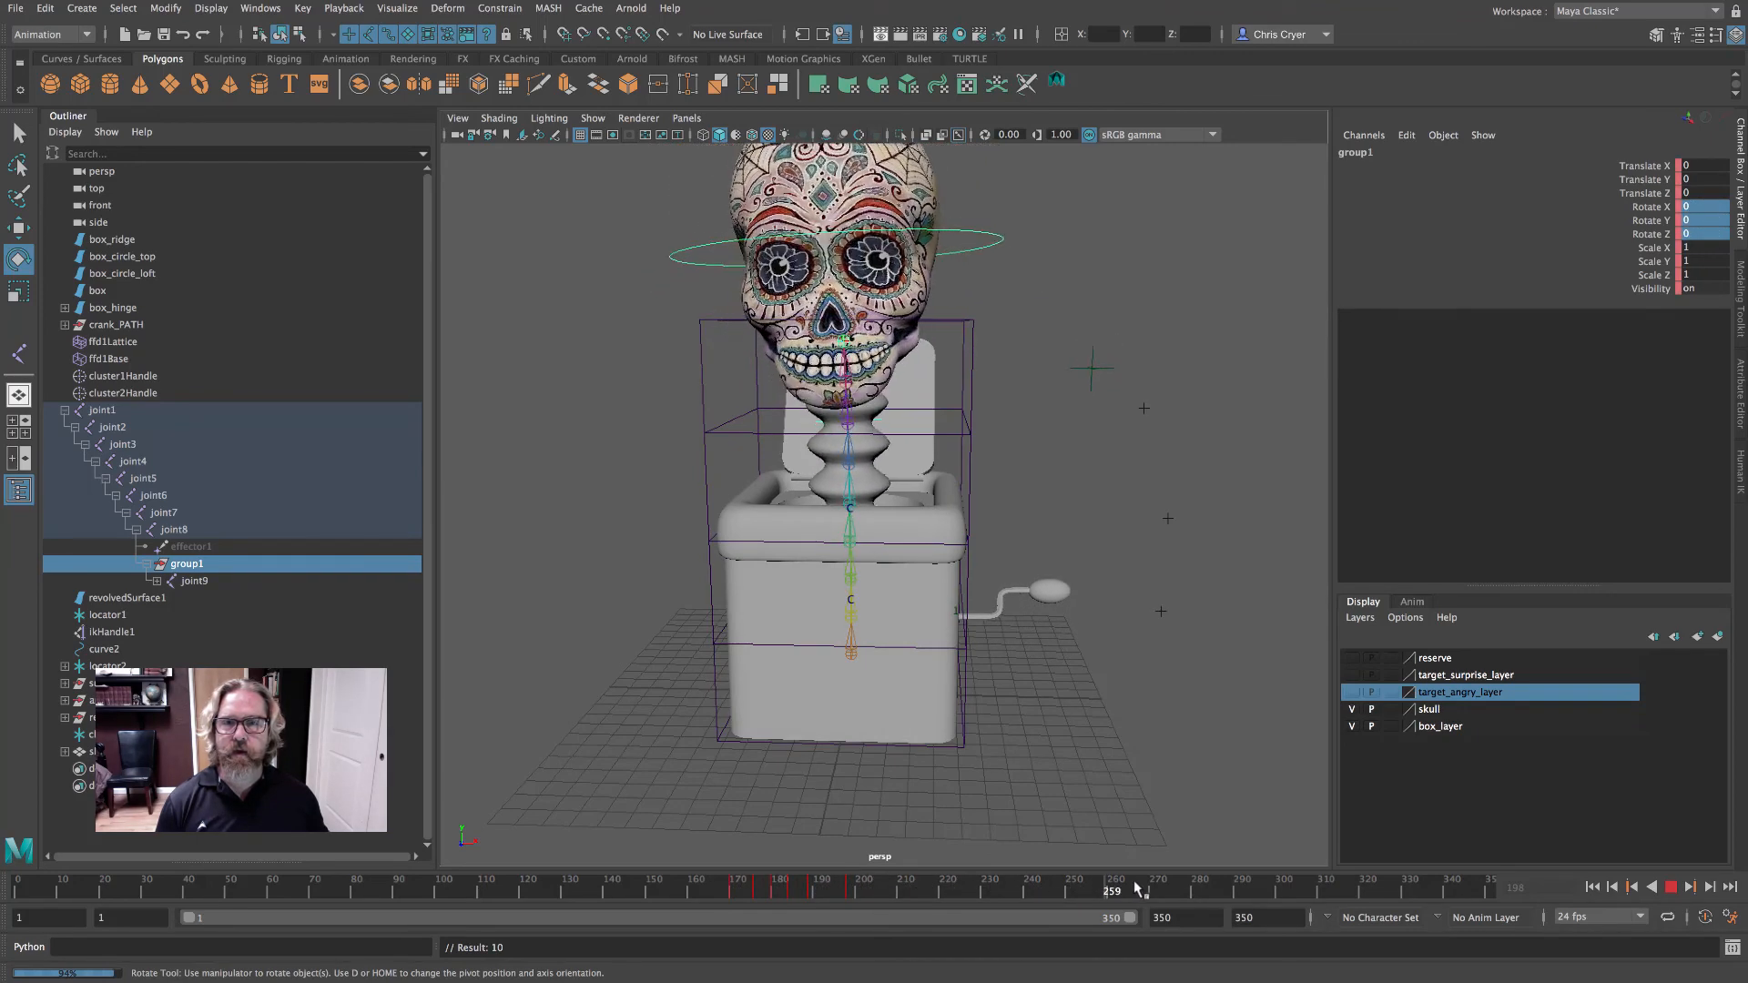
# - Select locator1, raise it to Translate Y 0 at frame 274 and key it
pyautogui.moveTo(1192, 884)
pyautogui.mouseDown()
pyautogui.moveTo(1166, 885)
pyautogui.moveTo(1194, 890)
pyautogui.mouseUp()
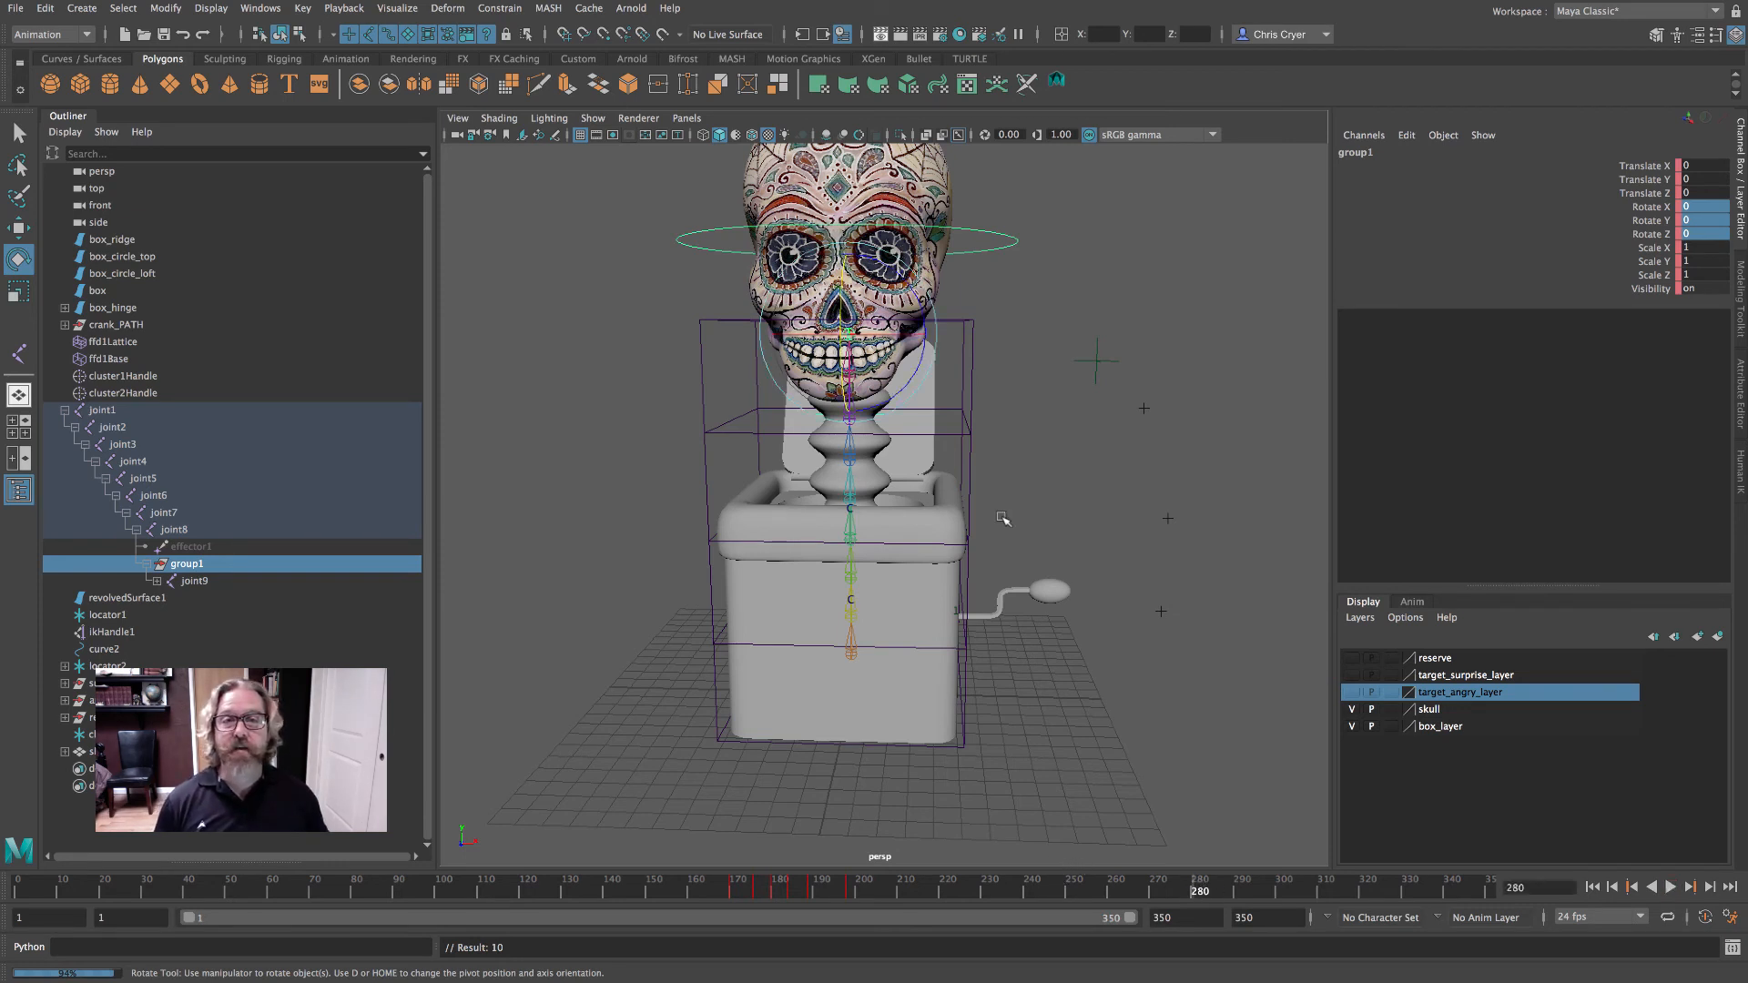
pyautogui.click(1111, 369)
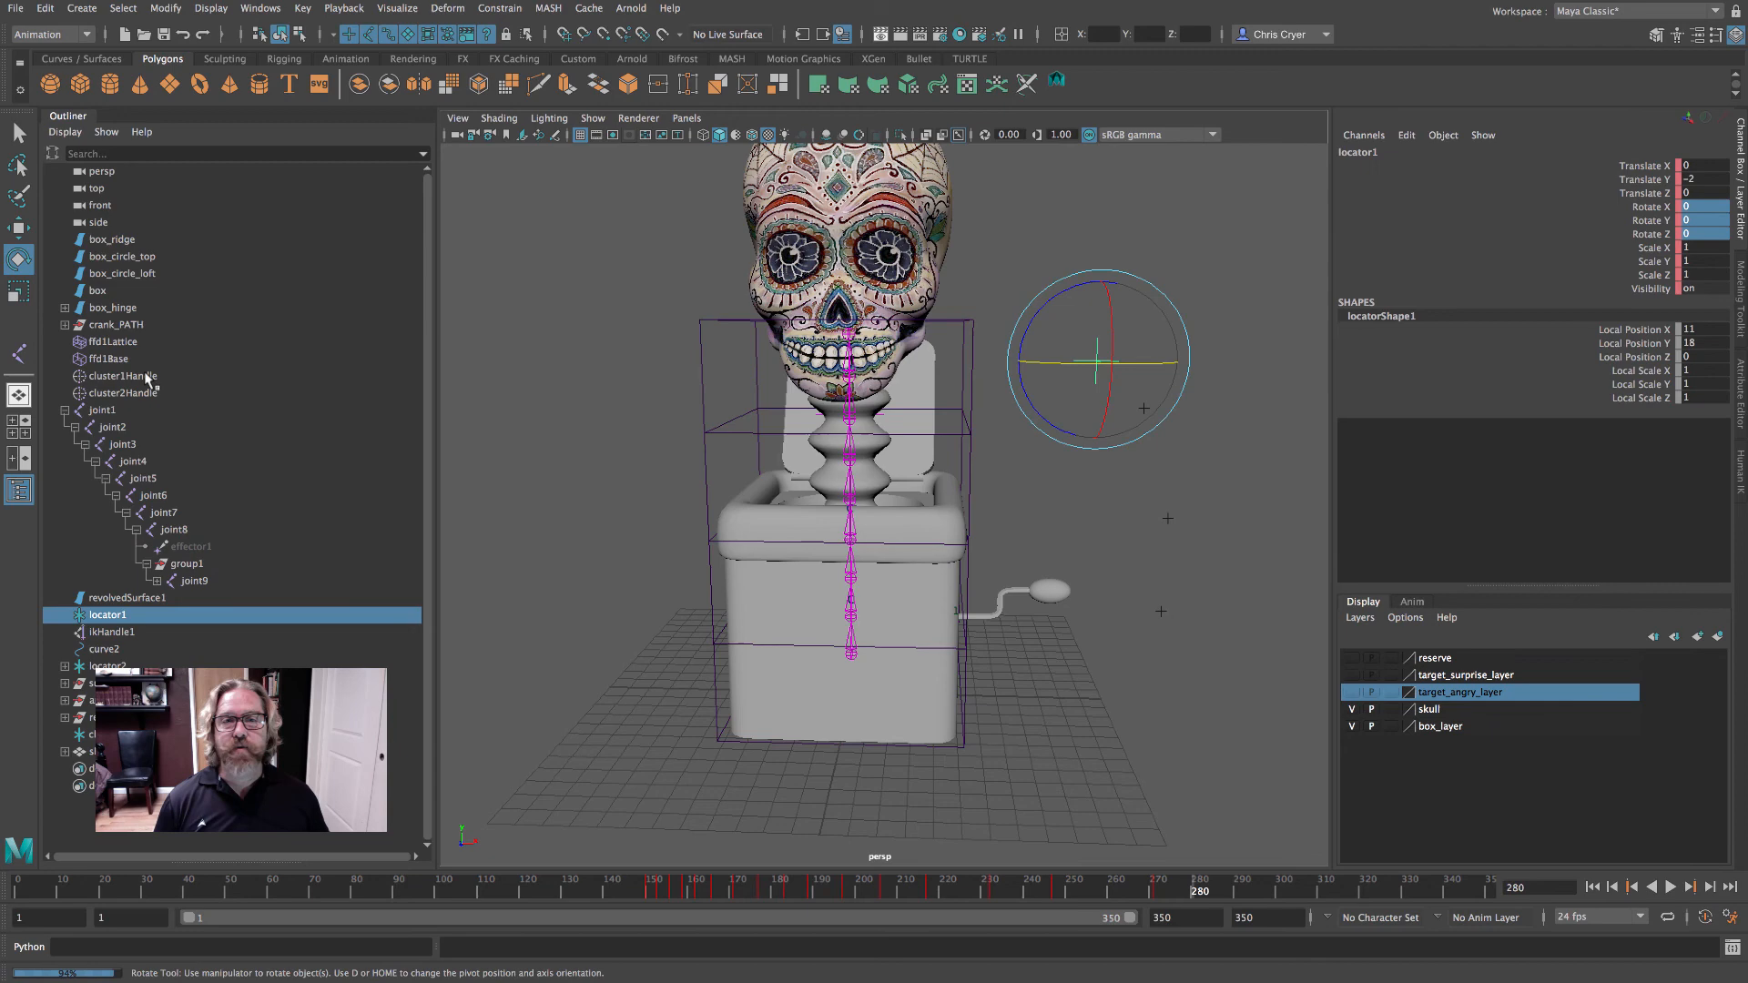
pyautogui.click(19, 227)
pyautogui.moveTo(1220, 889)
pyautogui.mouseDown()
pyautogui.moveTo(1070, 883)
pyautogui.moveTo(1200, 891)
pyautogui.mouseUp()
pyautogui.moveTo(1101, 273); pyautogui.dragTo(1099, 223)
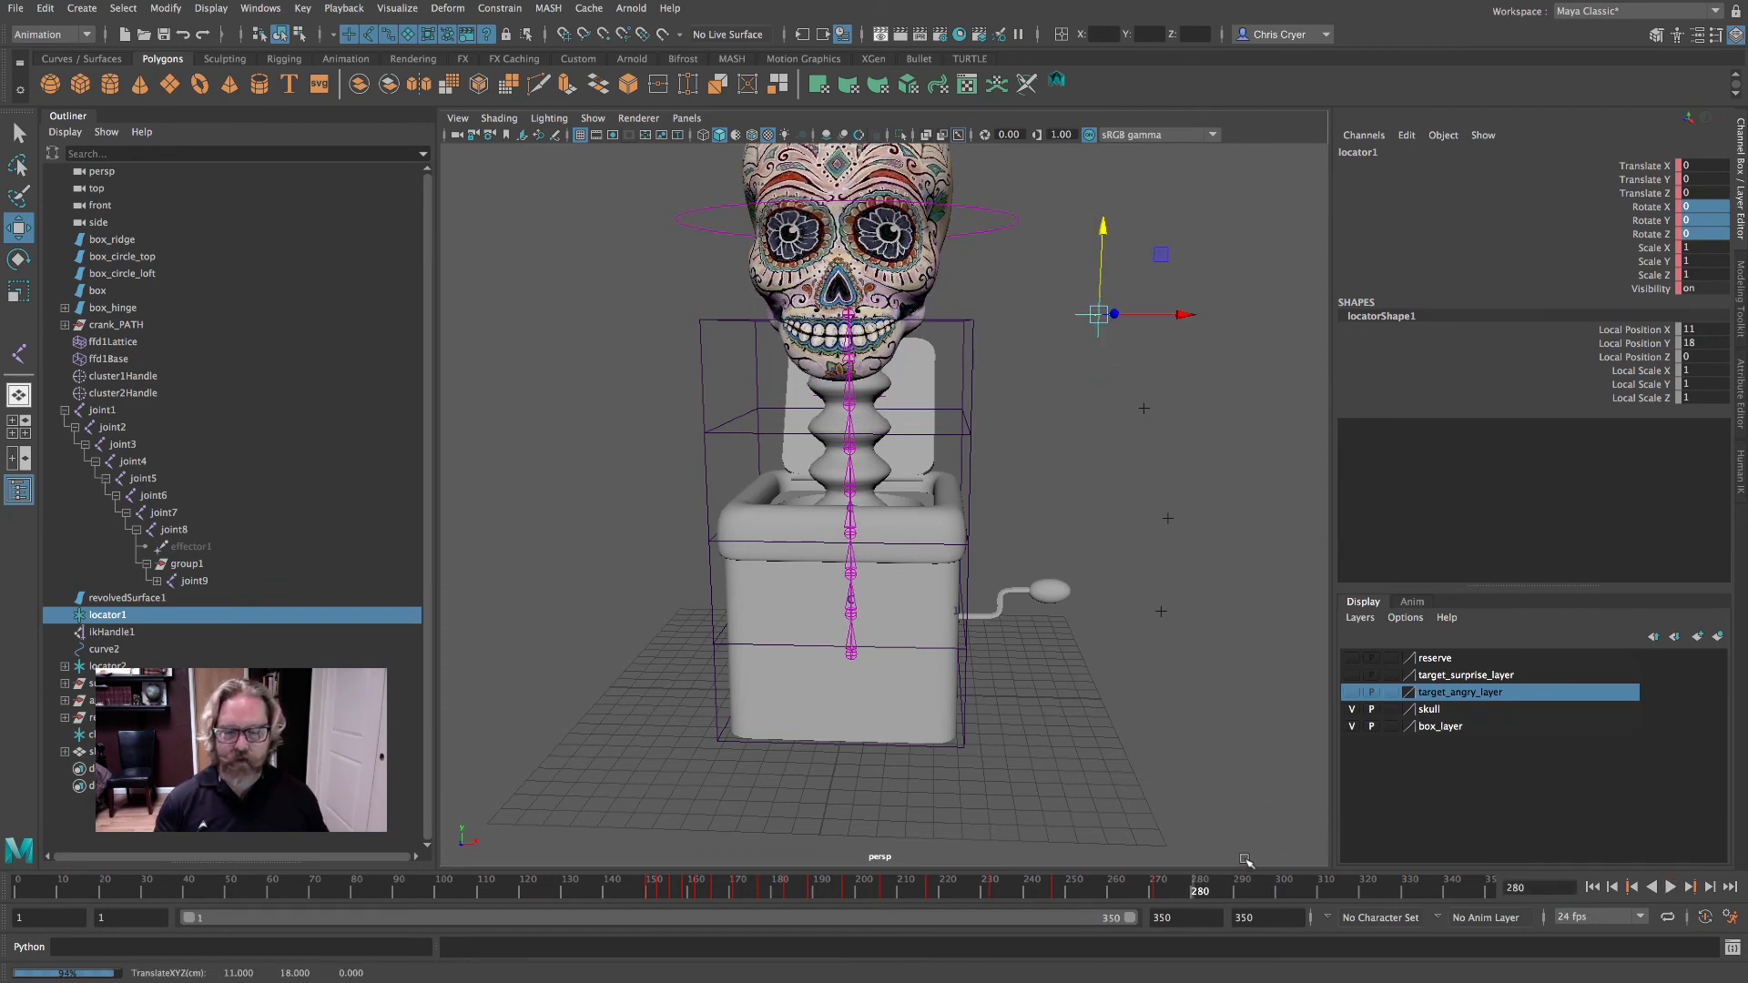
pyautogui.hotkey('ctrl', 'z')
pyautogui.moveTo(1200, 892); pyautogui.dragTo(1173, 891)
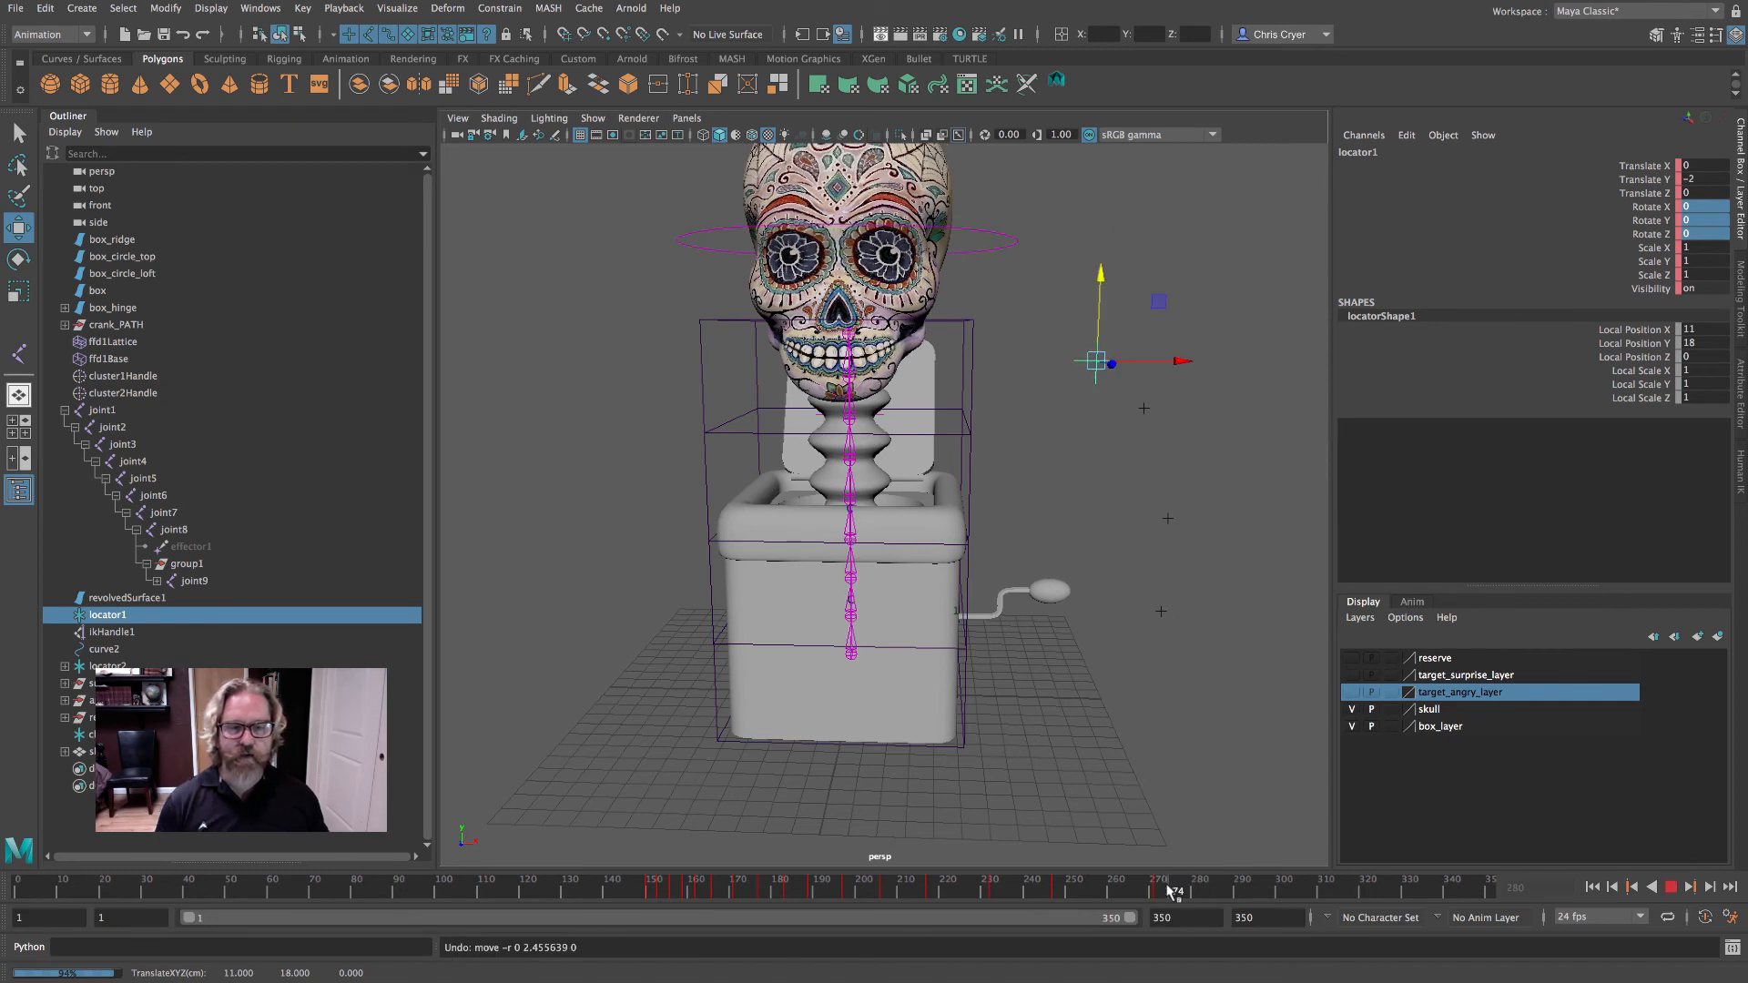
pyautogui.moveTo(1102, 273); pyautogui.dragTo(1107, 153)
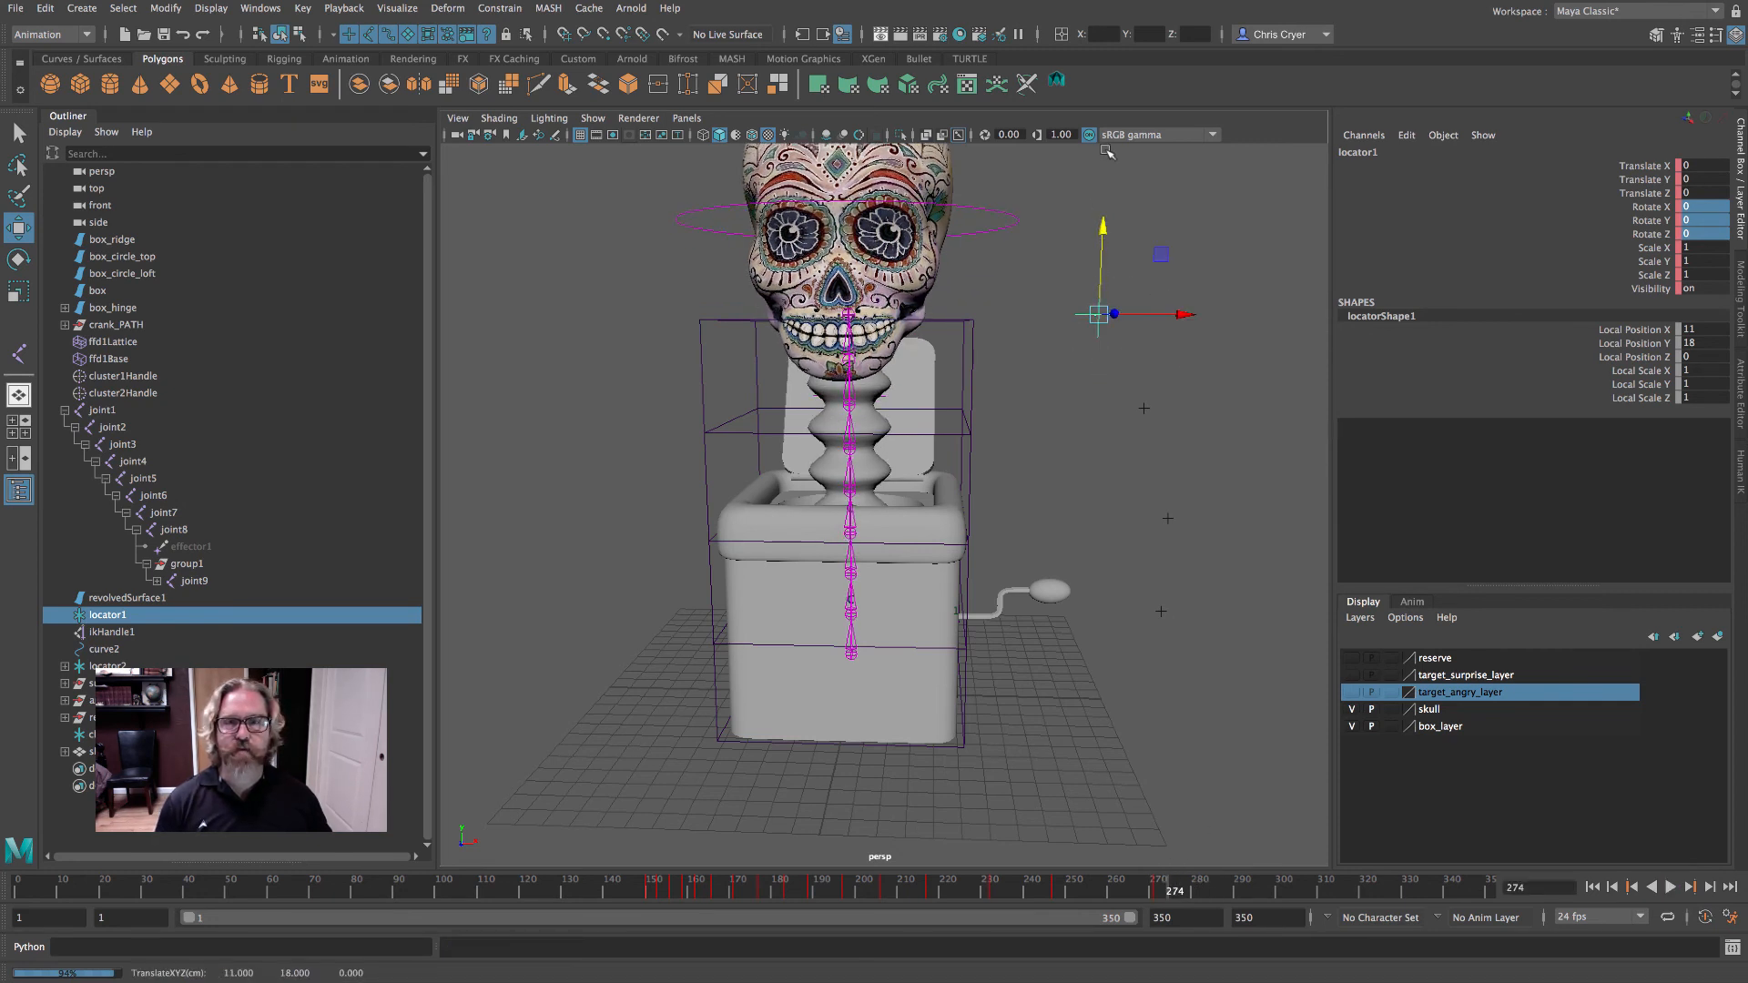
pyautogui.press('s')
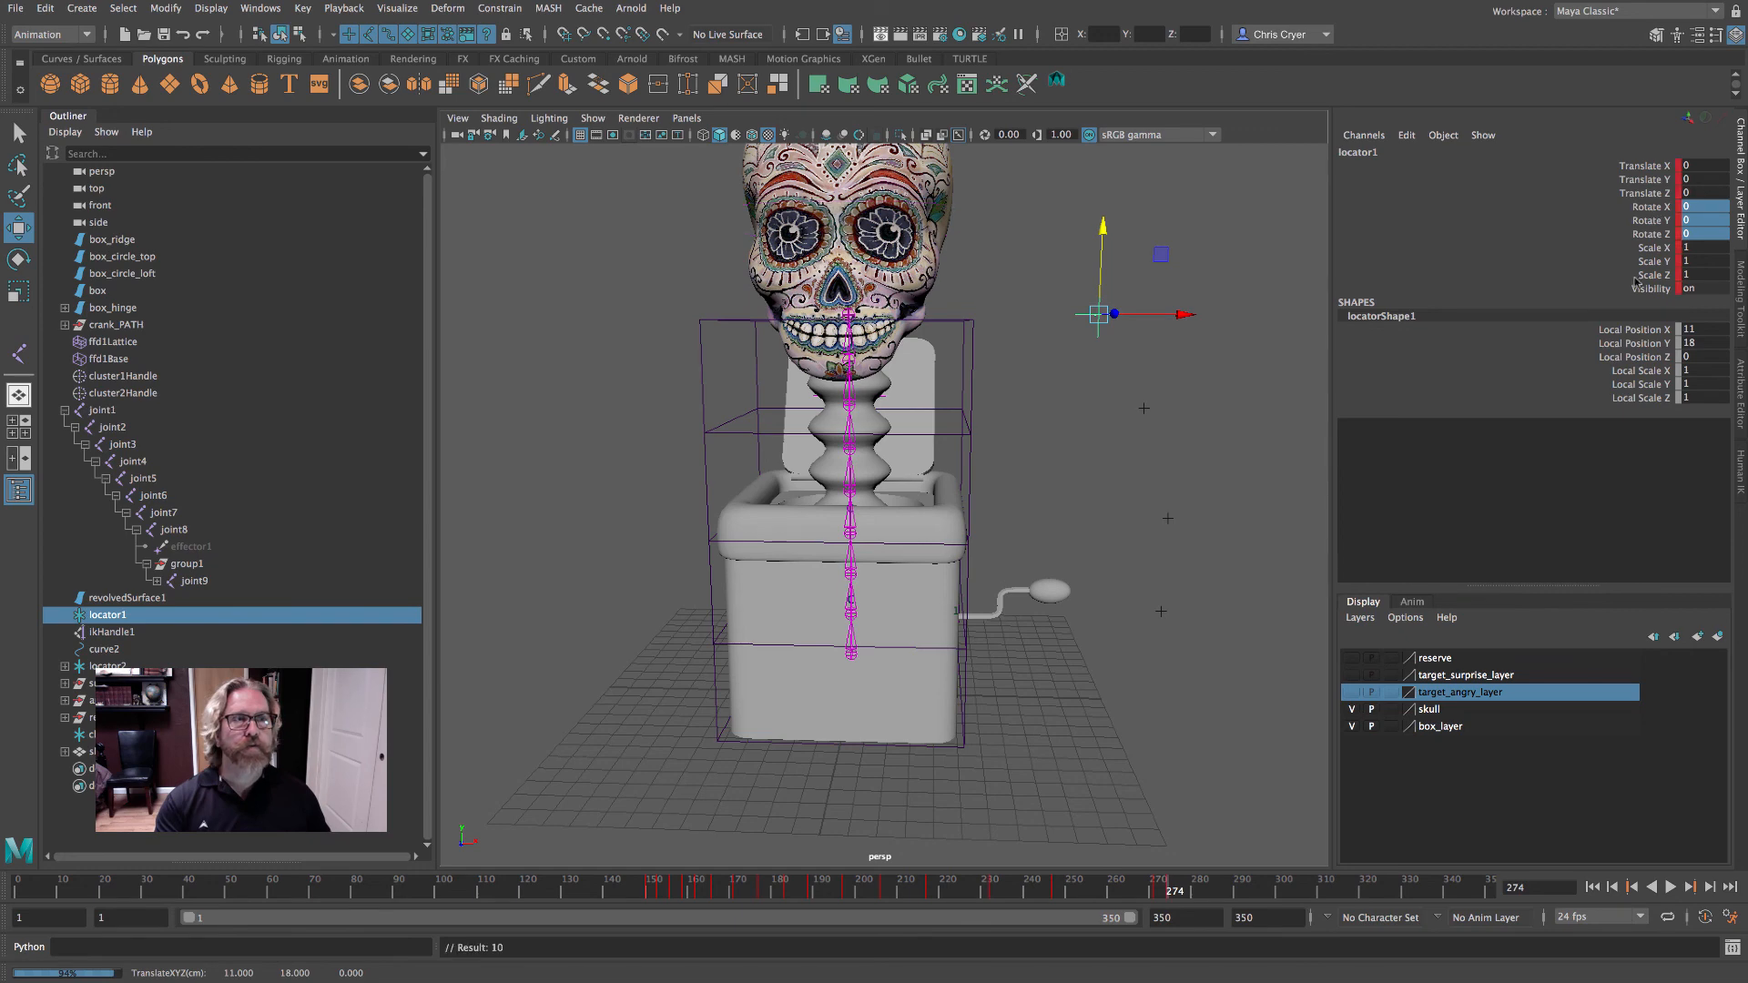
# - At frame 280, lower locator1 to Translate Y -14 so the skull drops into the box, and key it
pyautogui.hotkey('alt', 'v')
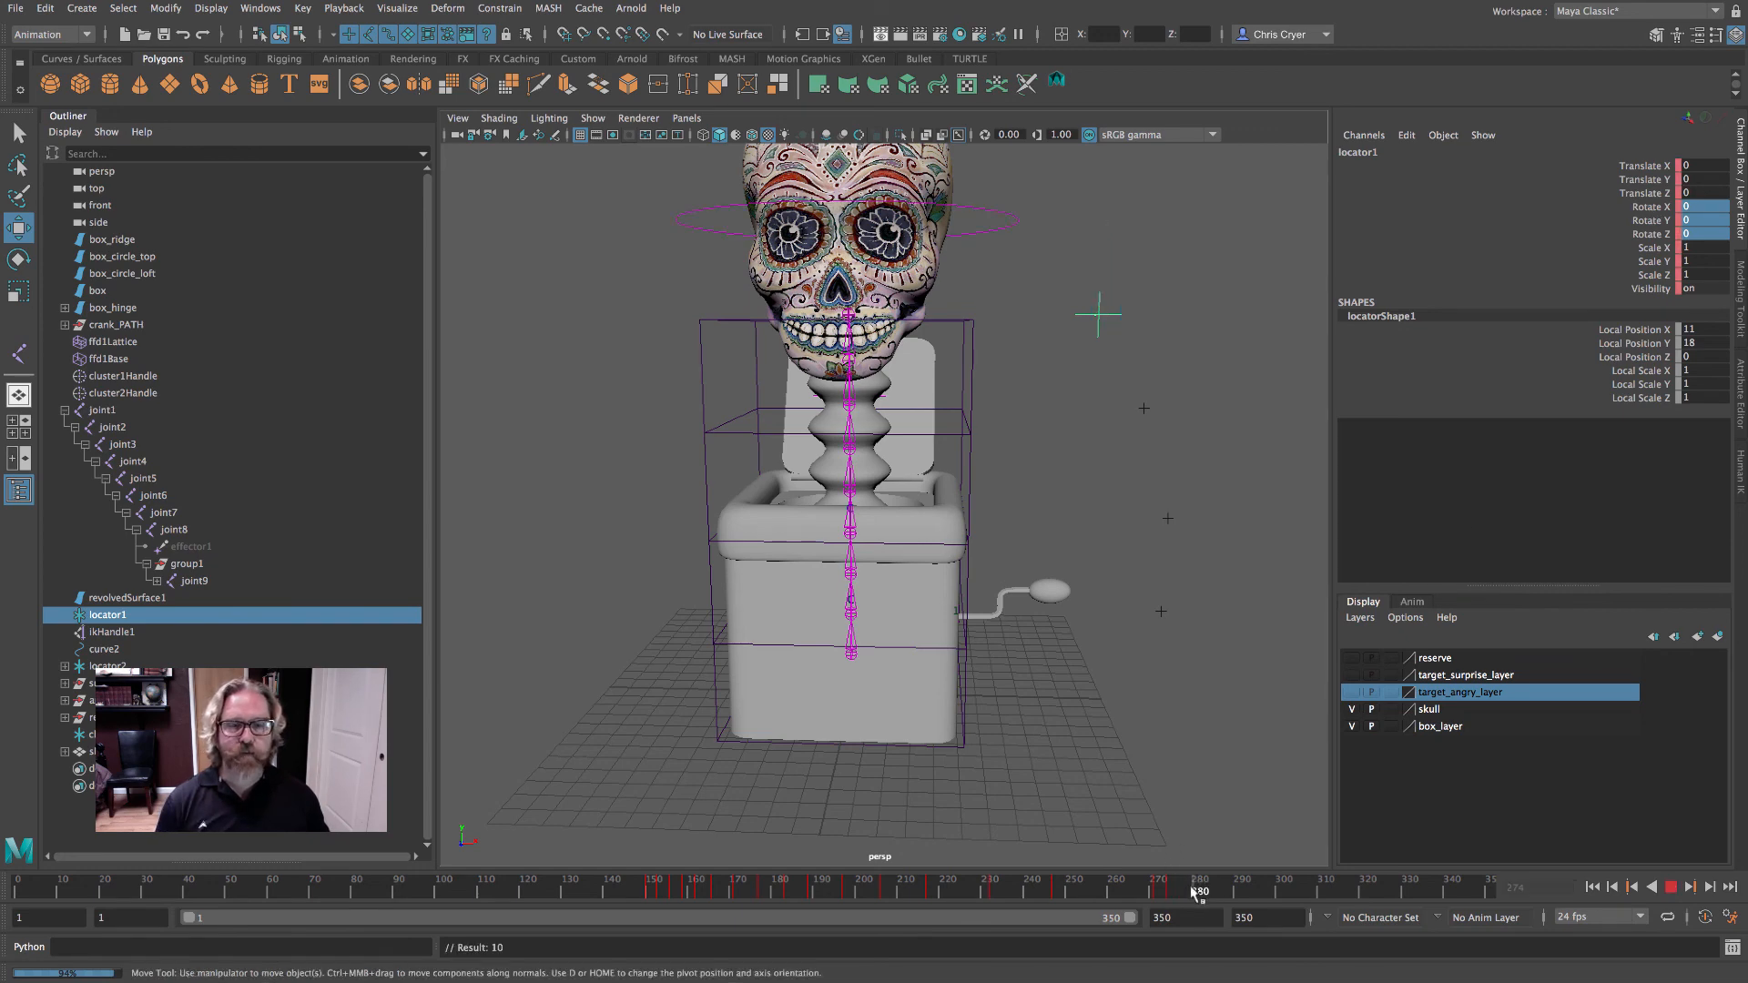
pyautogui.click(1196, 892)
pyautogui.moveTo(1112, 229); pyautogui.dragTo(1119, 557)
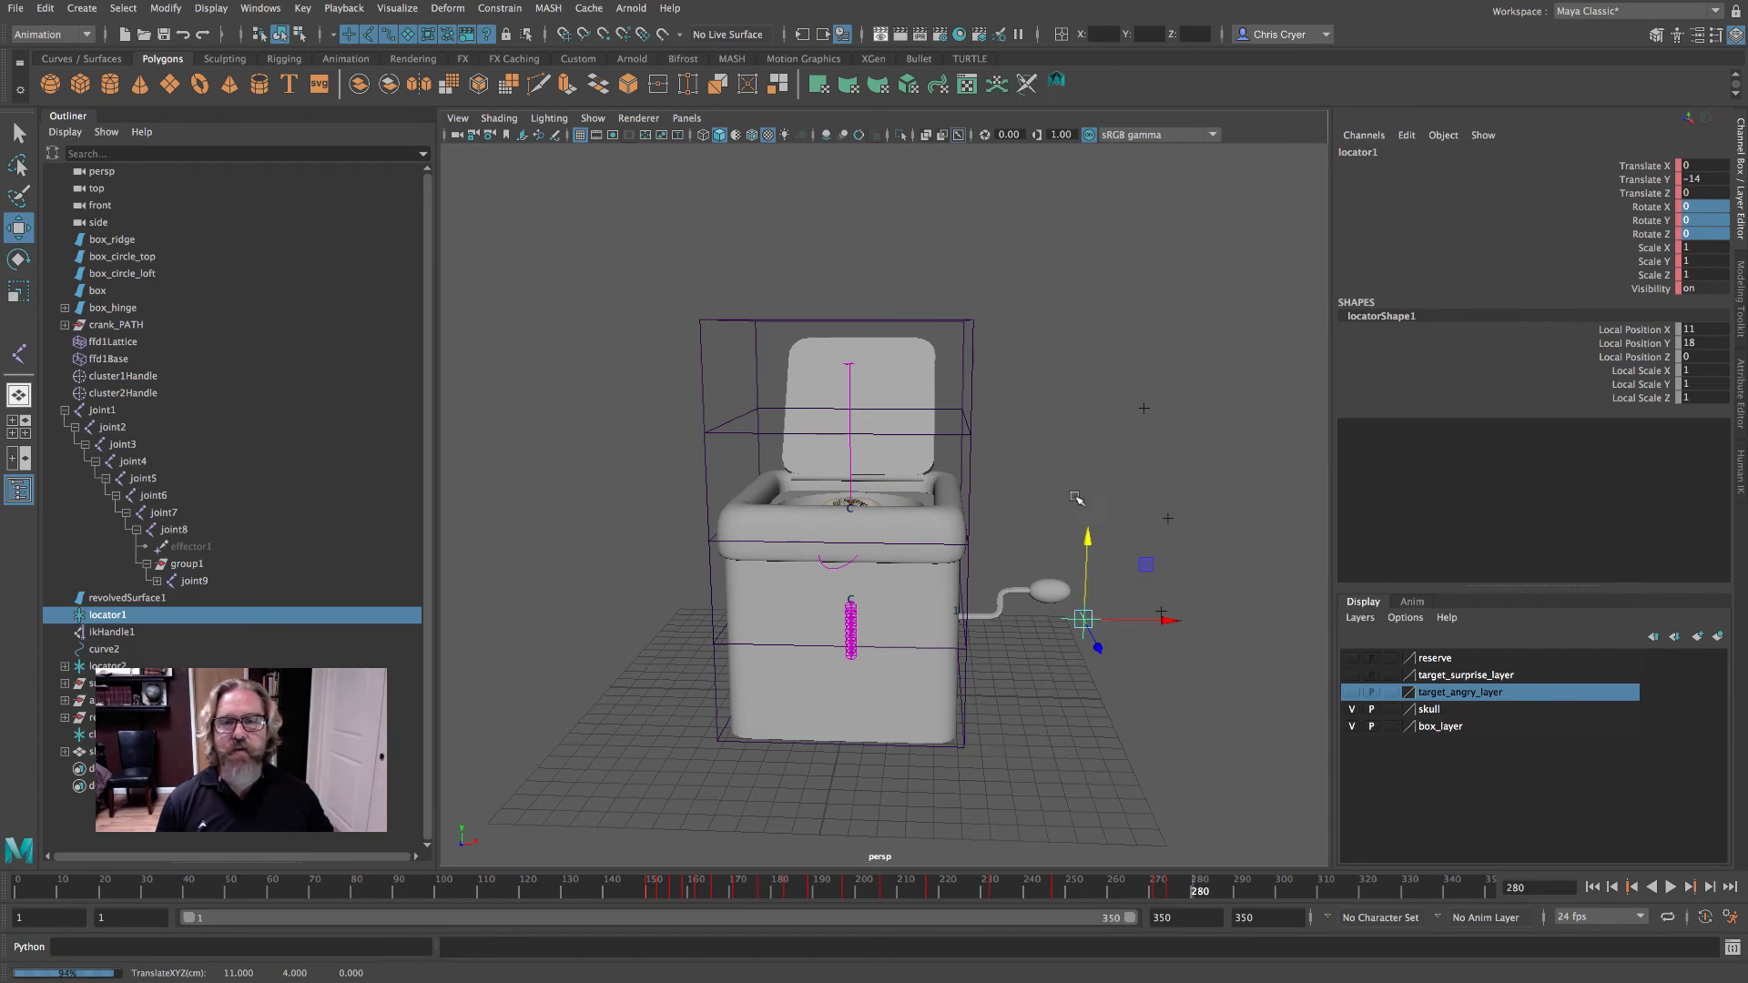
pyautogui.press('s')
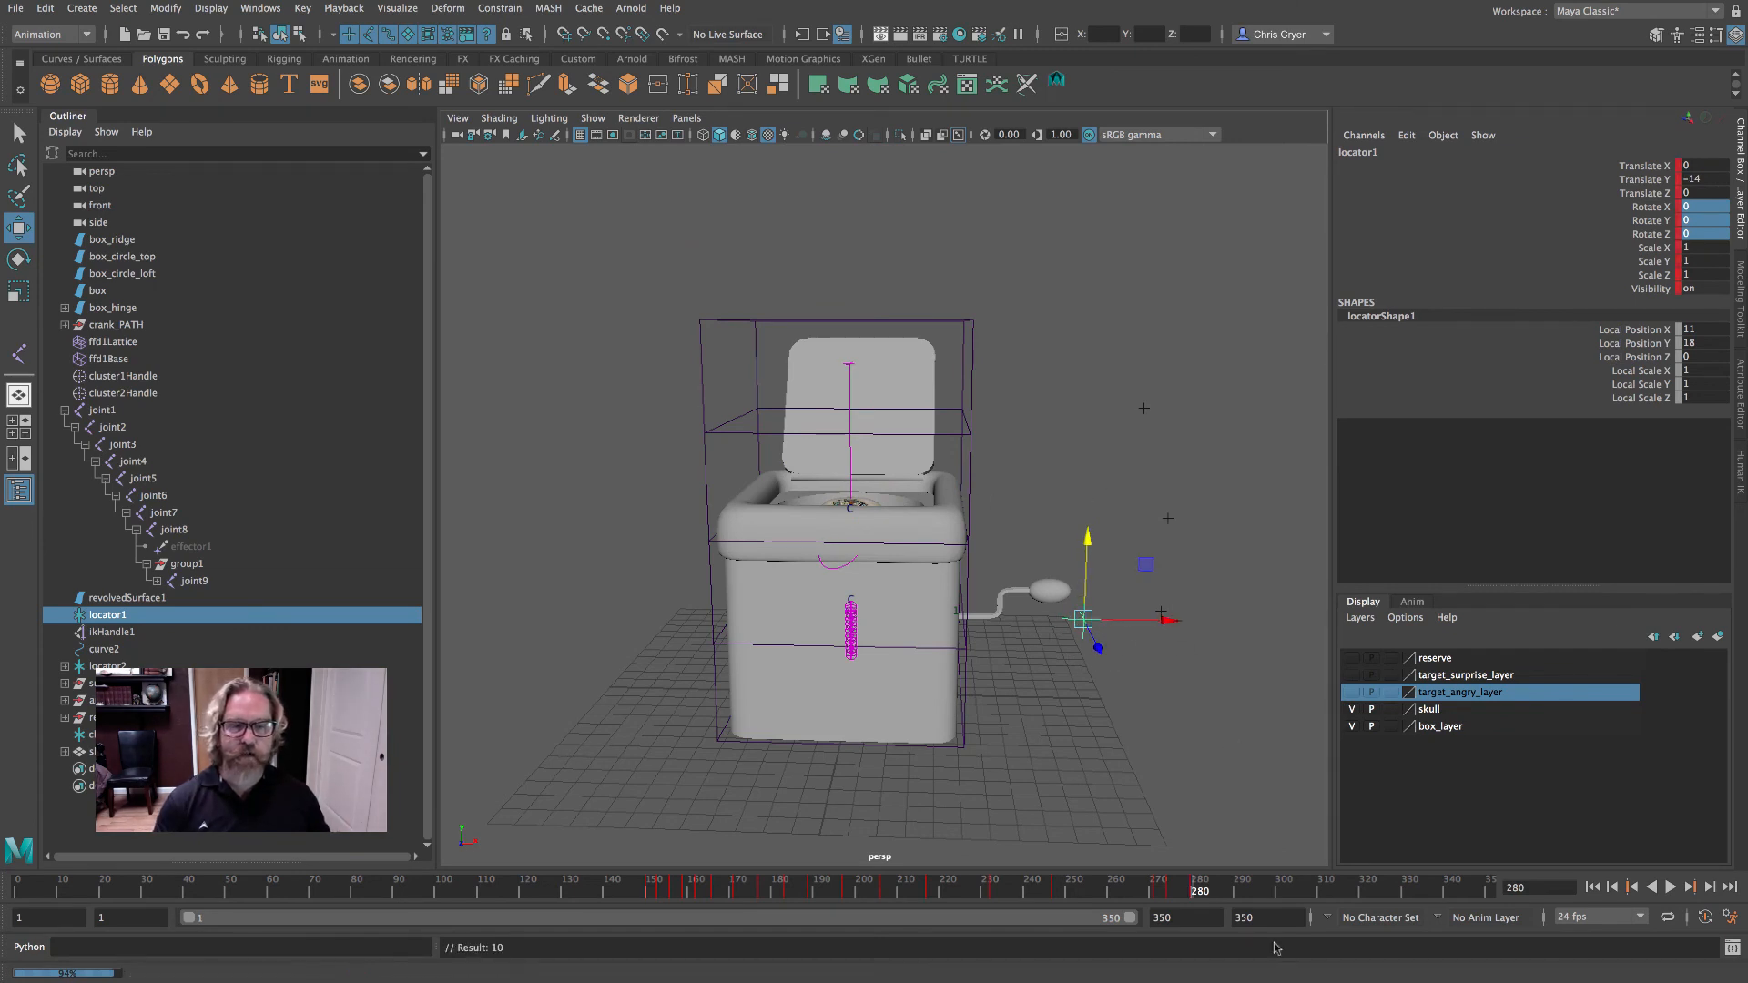
# - Key box_hinge in its open pose at frame 277, then close the lid at frame 280 with Rotate Y 0 and key it
pyautogui.moveTo(1192, 890)
pyautogui.mouseDown()
pyautogui.moveTo(1171, 890)
pyautogui.moveTo(1221, 889)
pyautogui.moveTo(1181, 895)
pyautogui.mouseUp()
pyautogui.click(881, 463)
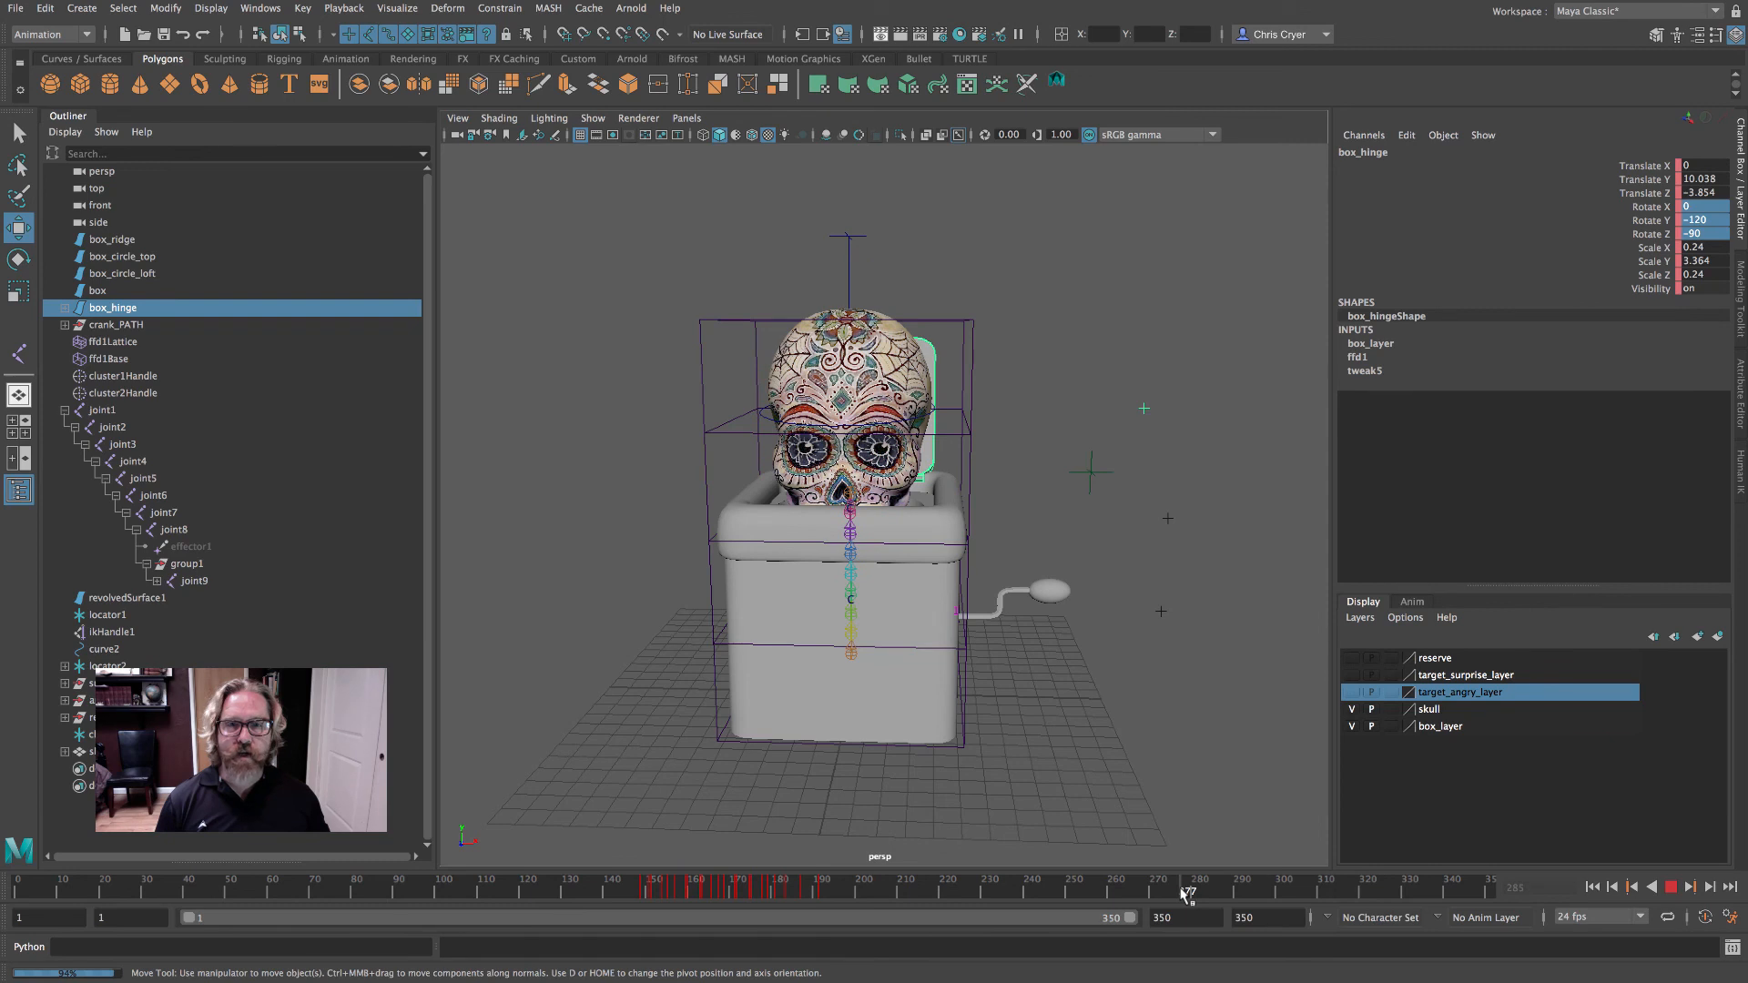
pyautogui.click(1184, 892)
pyautogui.click(1200, 892)
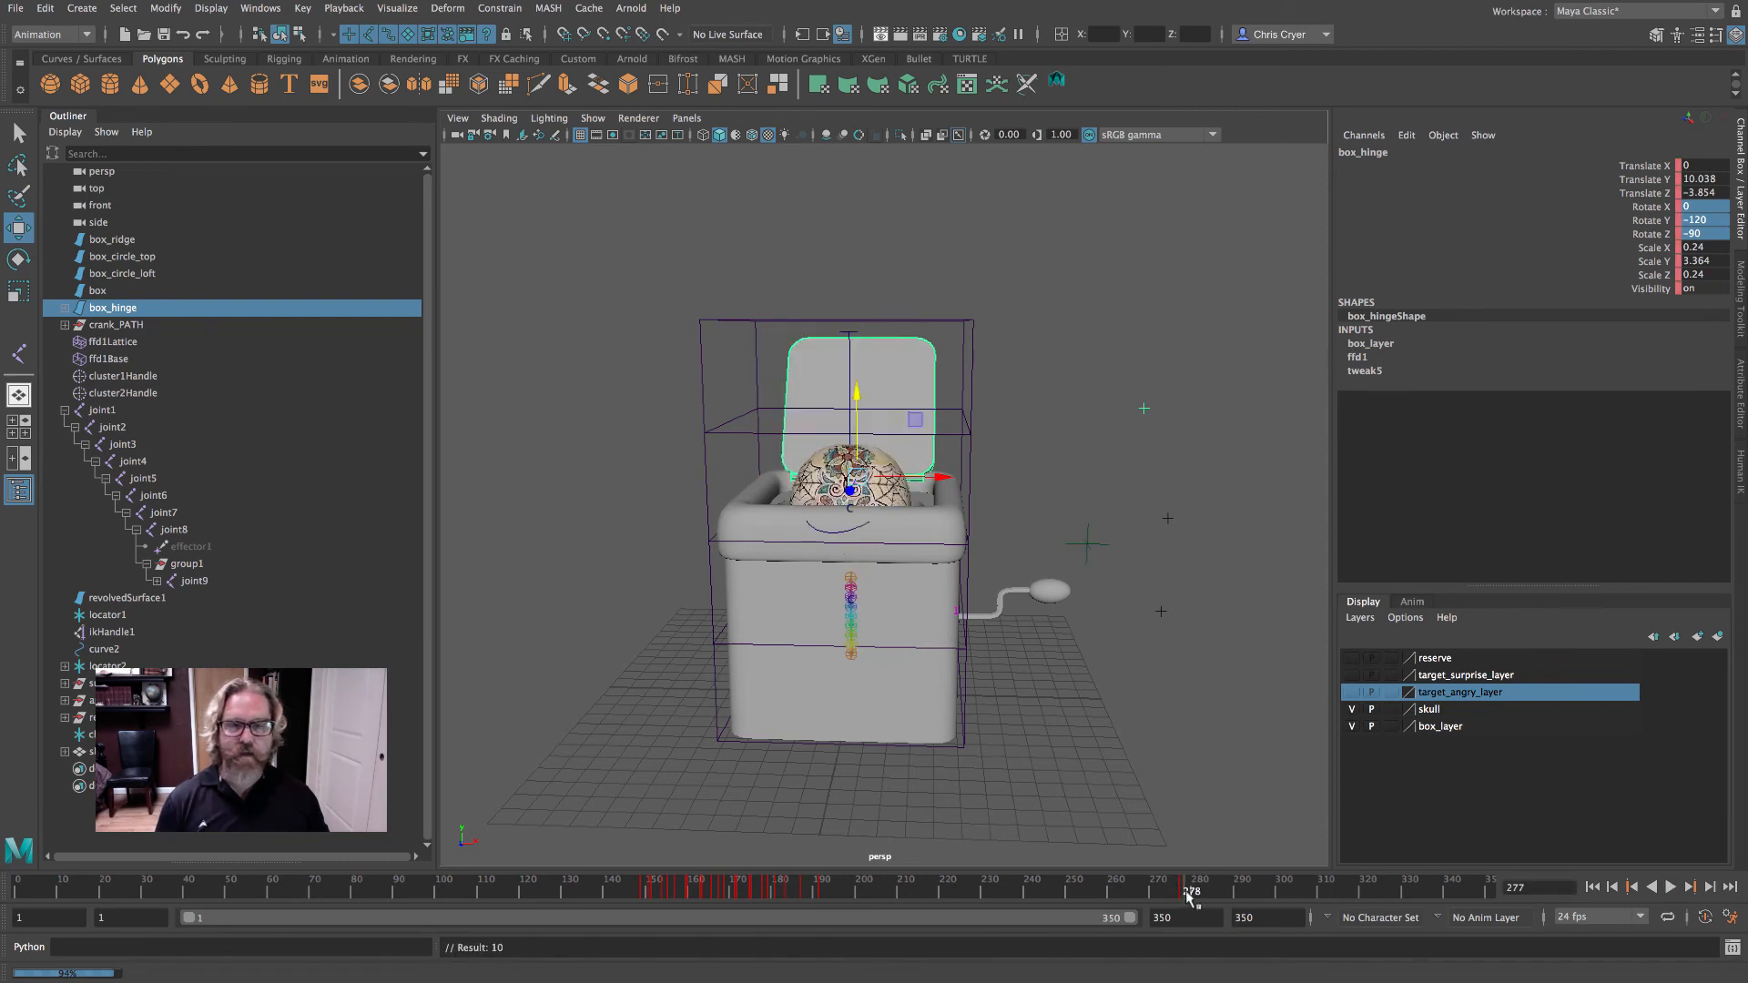
pyautogui.click(18, 259)
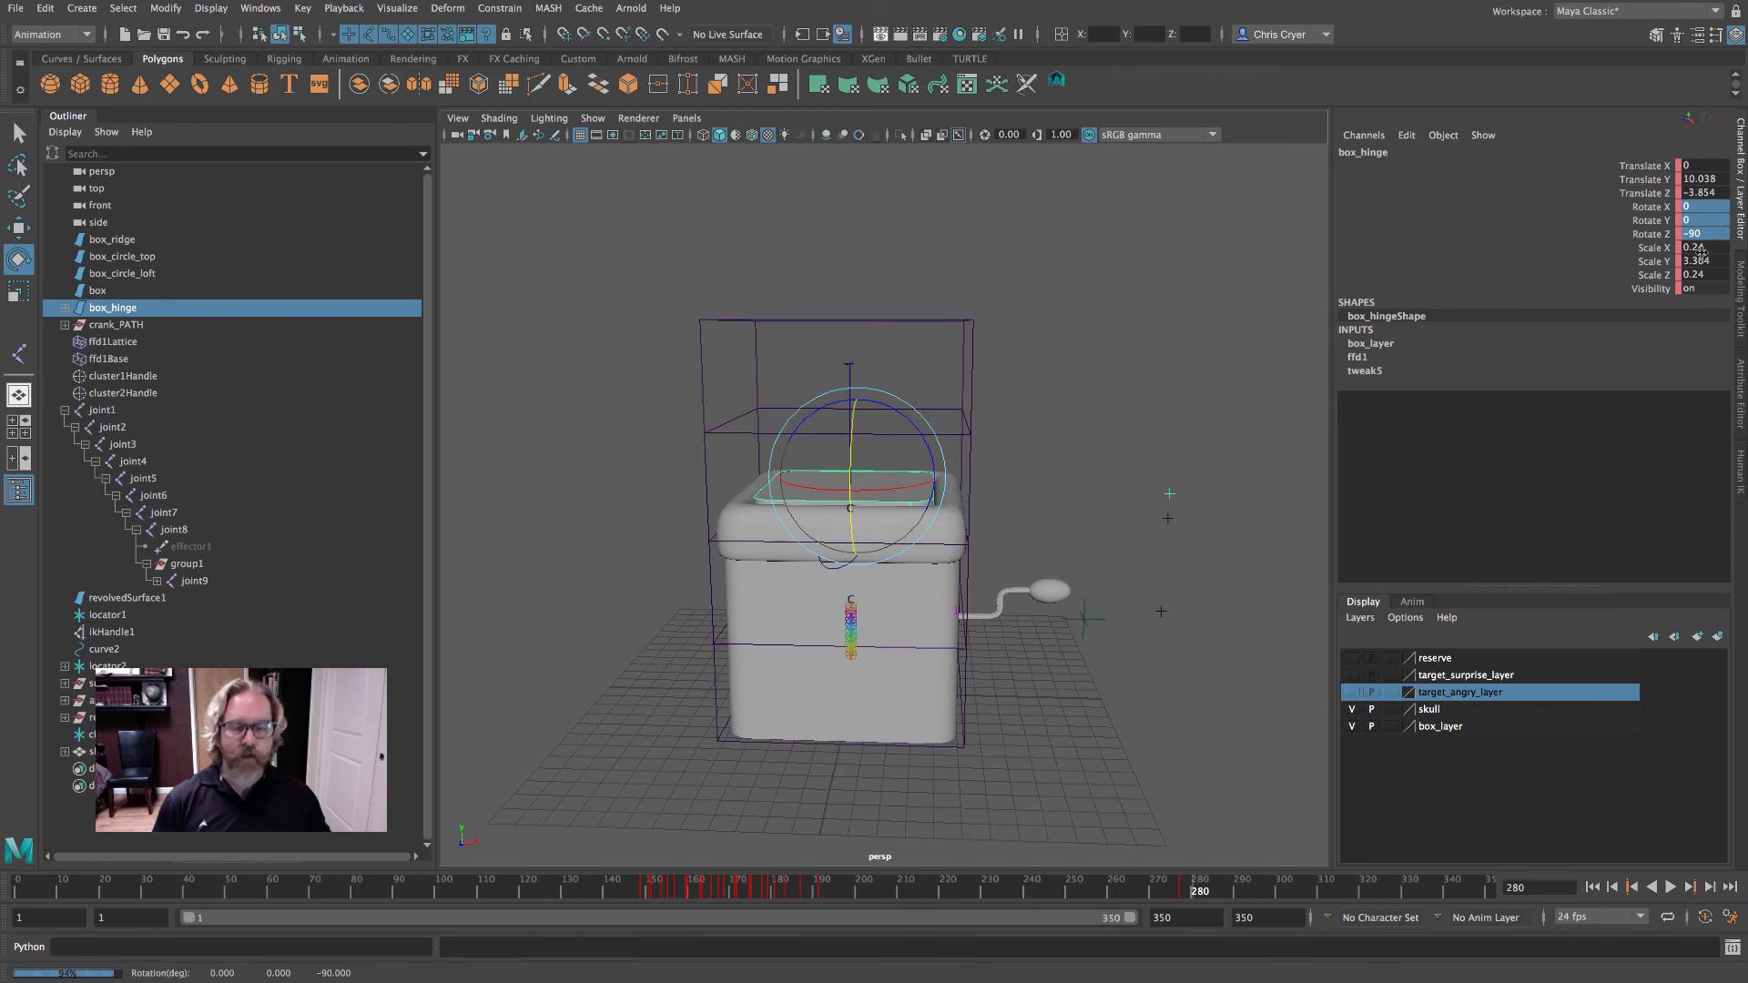
# - Key cluster1Handle at its normal scale around frame 280, then scale it uniformly to about 1.24 at frame 283 and key it
pyautogui.moveTo(1200, 892)
pyautogui.mouseDown()
pyautogui.moveTo(1172, 894)
pyautogui.moveTo(1212, 894)
pyautogui.mouseUp()
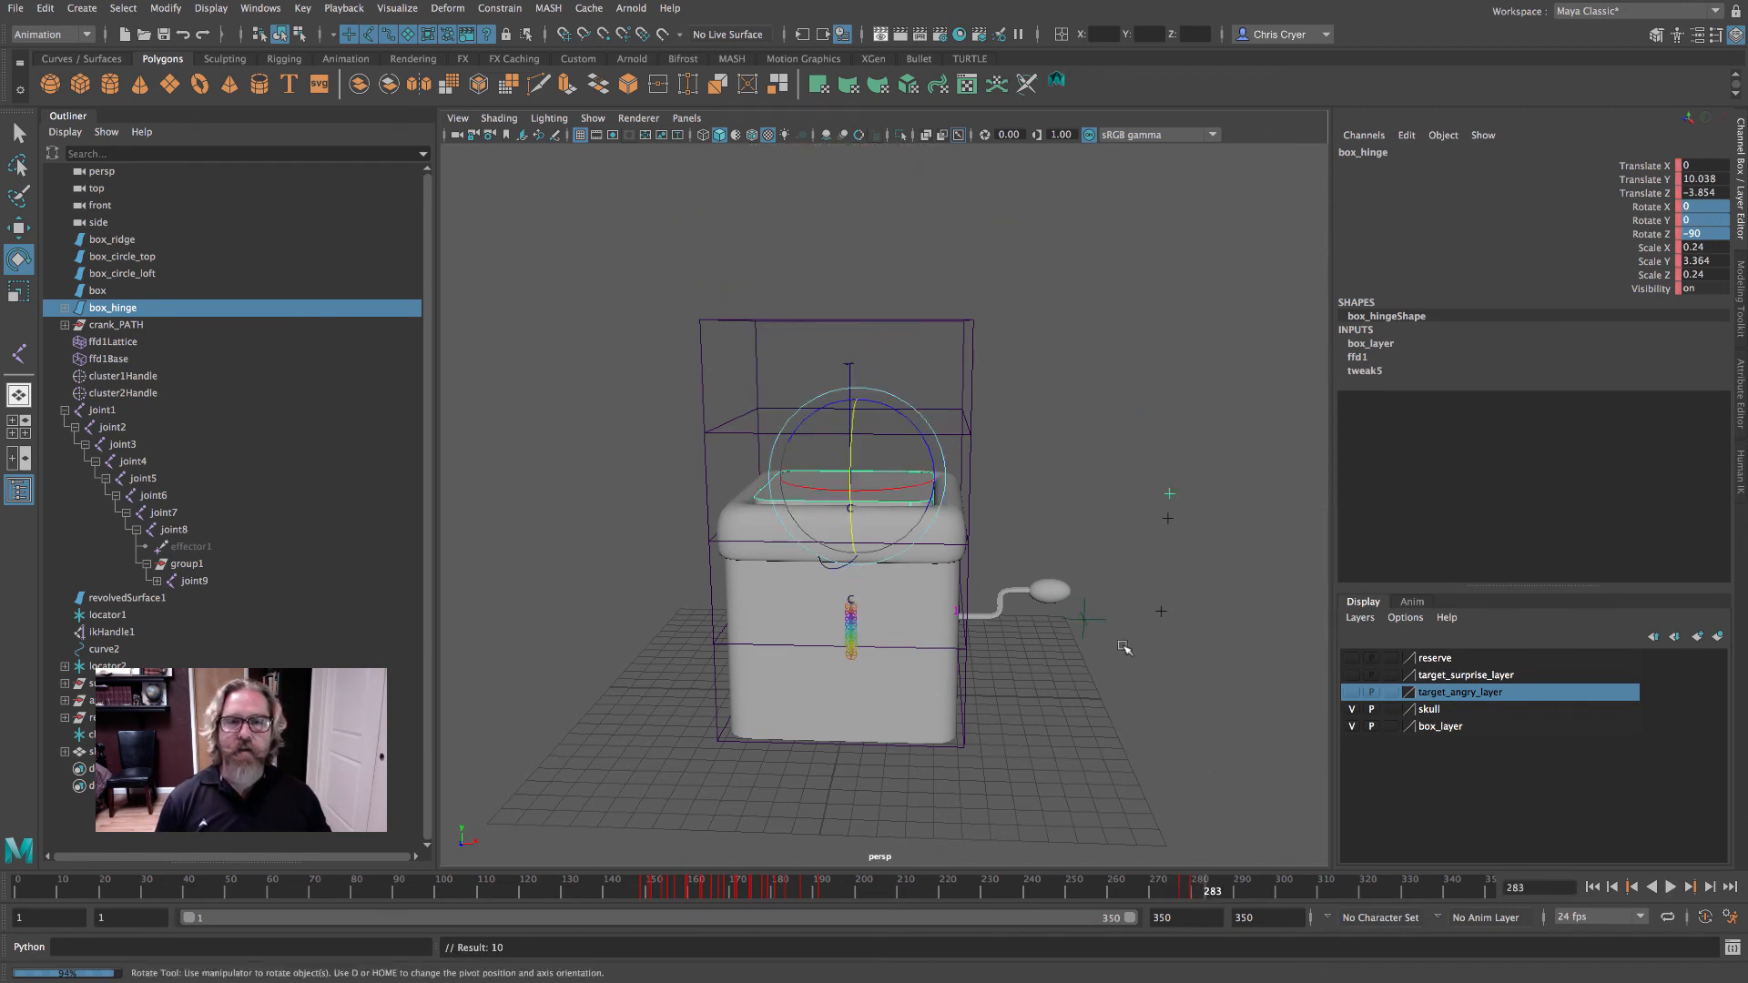
pyautogui.keyDown('alt'); pyautogui.moveTo(1130, 619); pyautogui.dragTo(1111, 662); pyautogui.keyUp('alt')
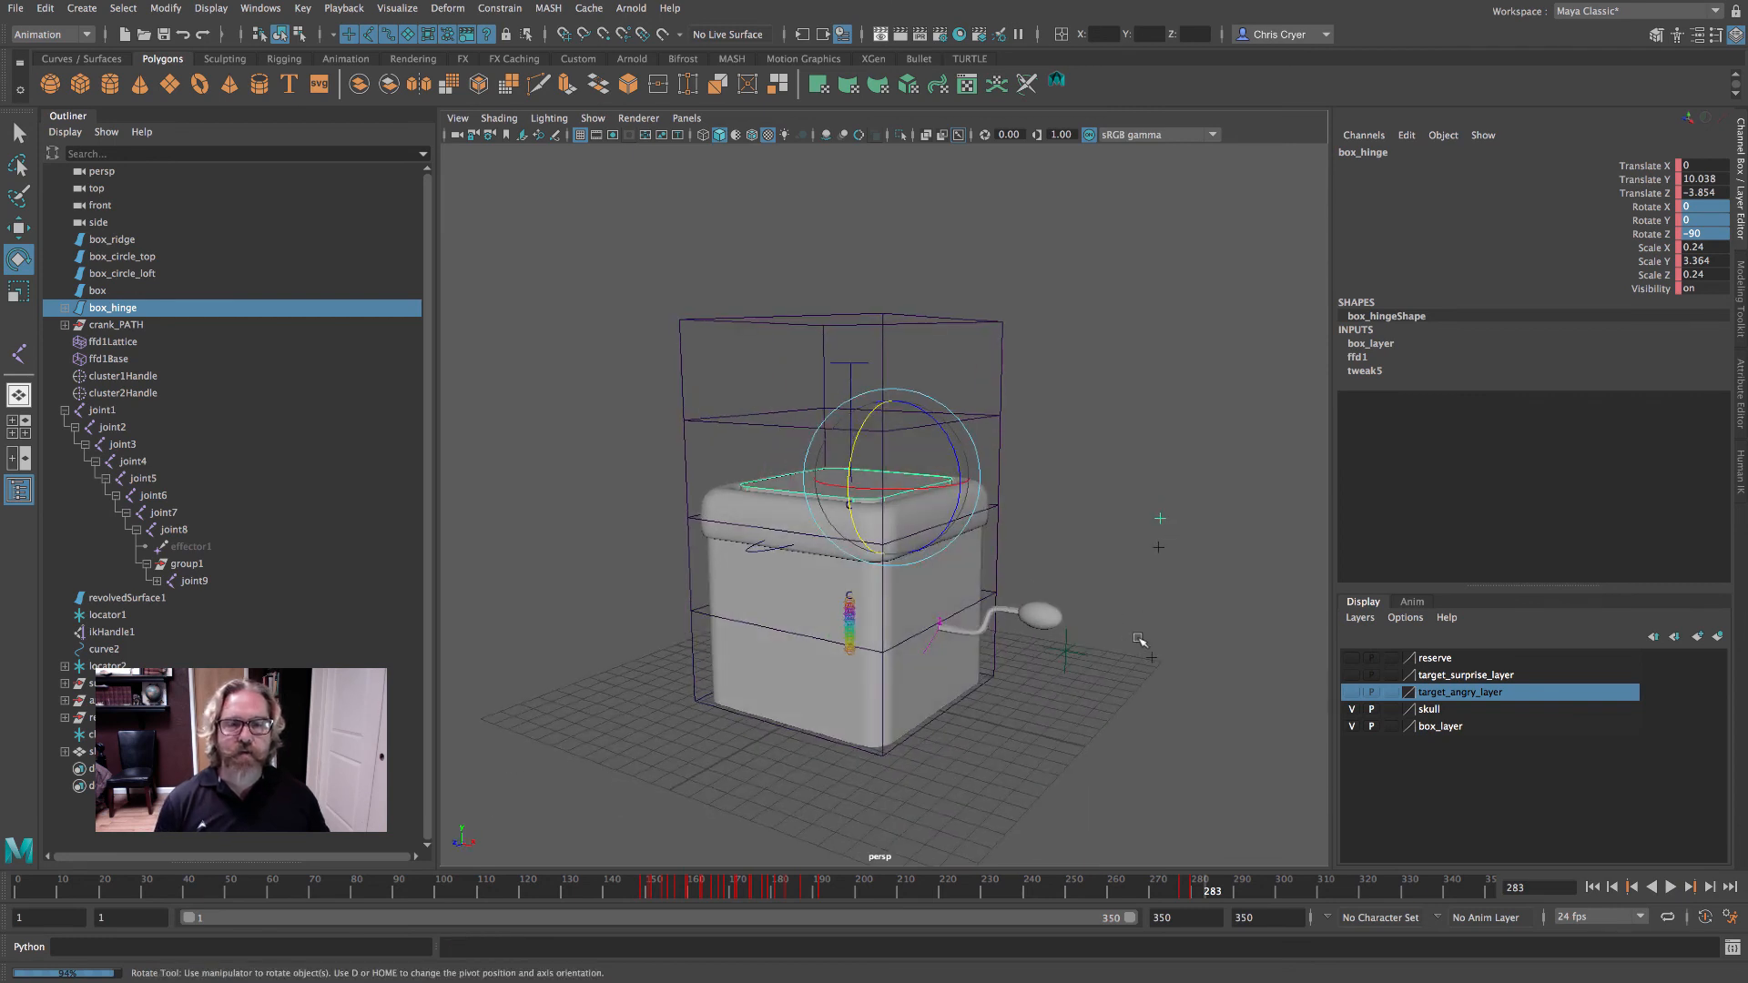
pyautogui.click(848, 601)
pyautogui.click(19, 292)
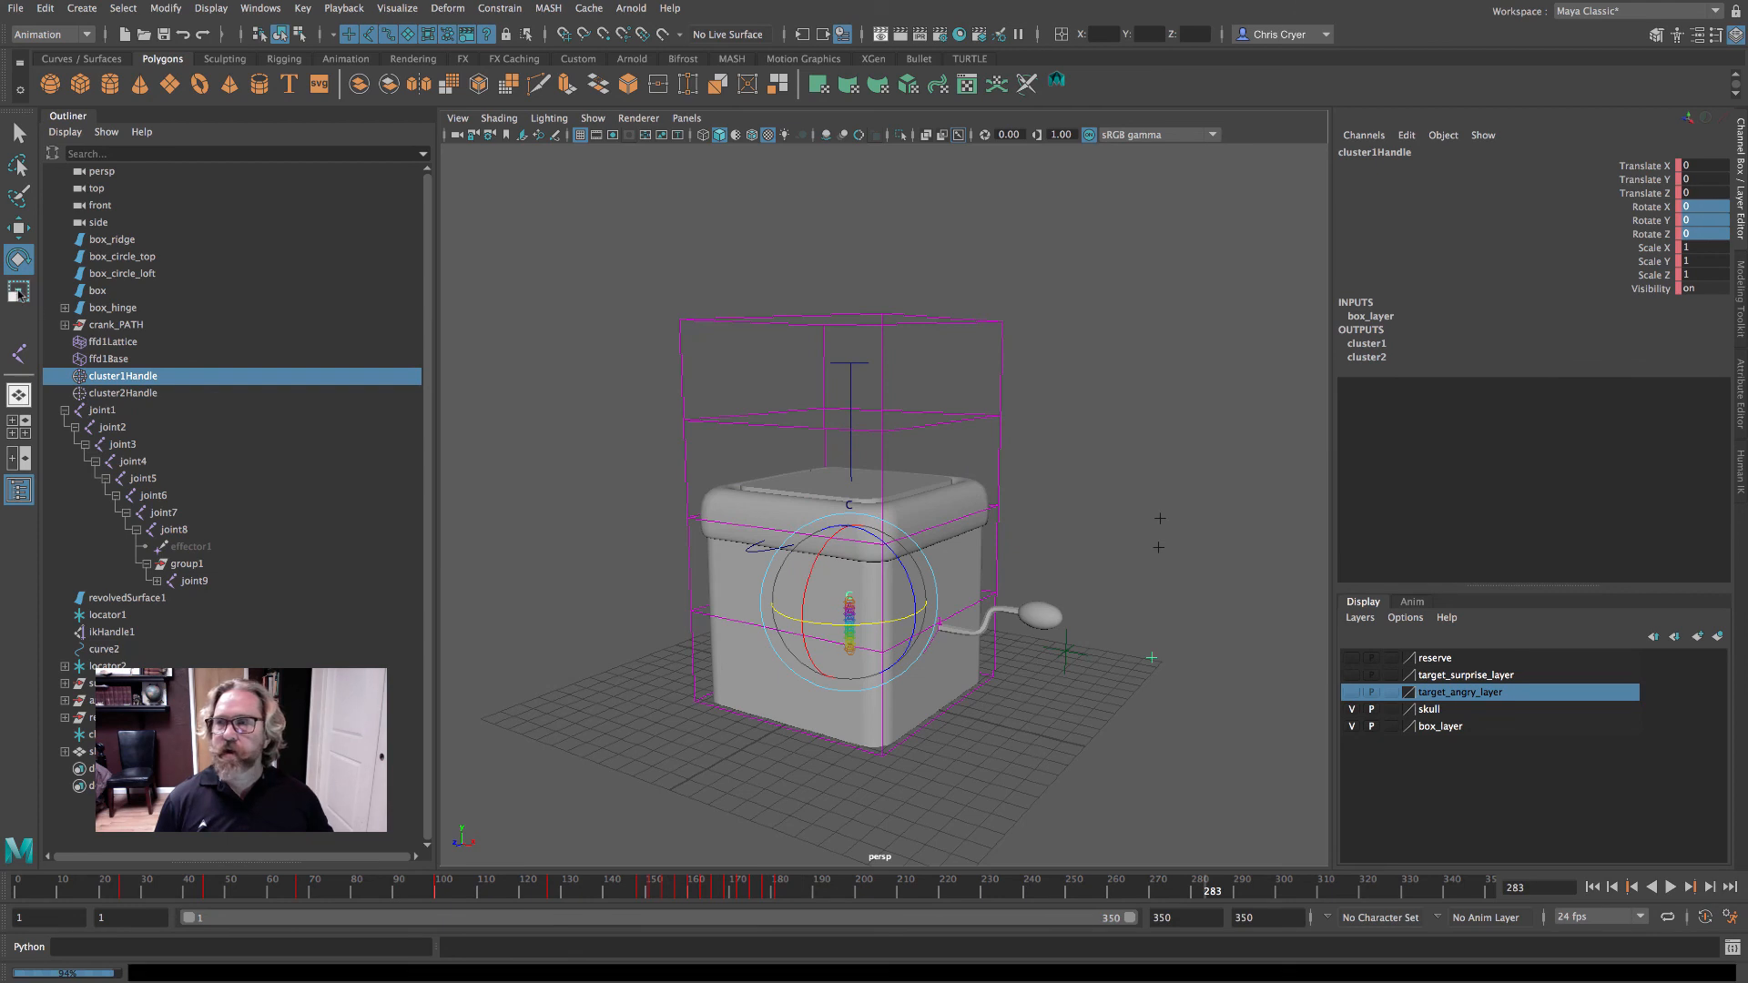
pyautogui.click(1202, 892)
pyautogui.moveTo(1202, 893); pyautogui.dragTo(1212, 892)
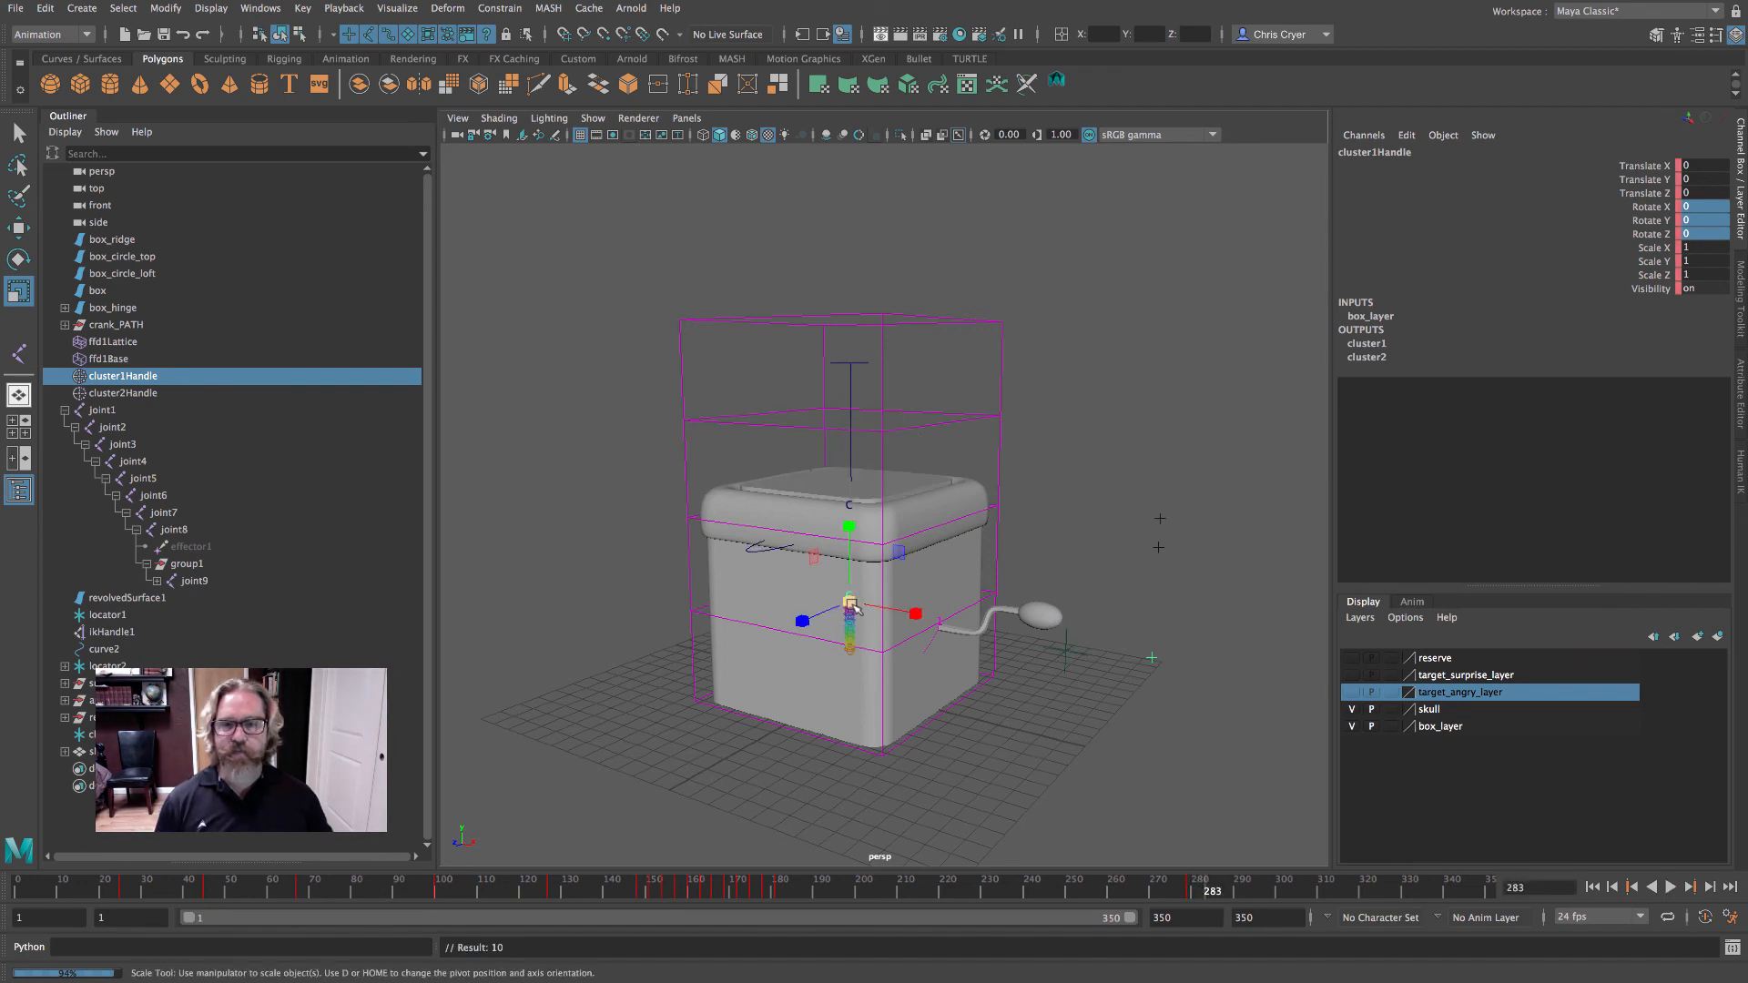
pyautogui.moveTo(850, 602); pyautogui.dragTo(863, 608)
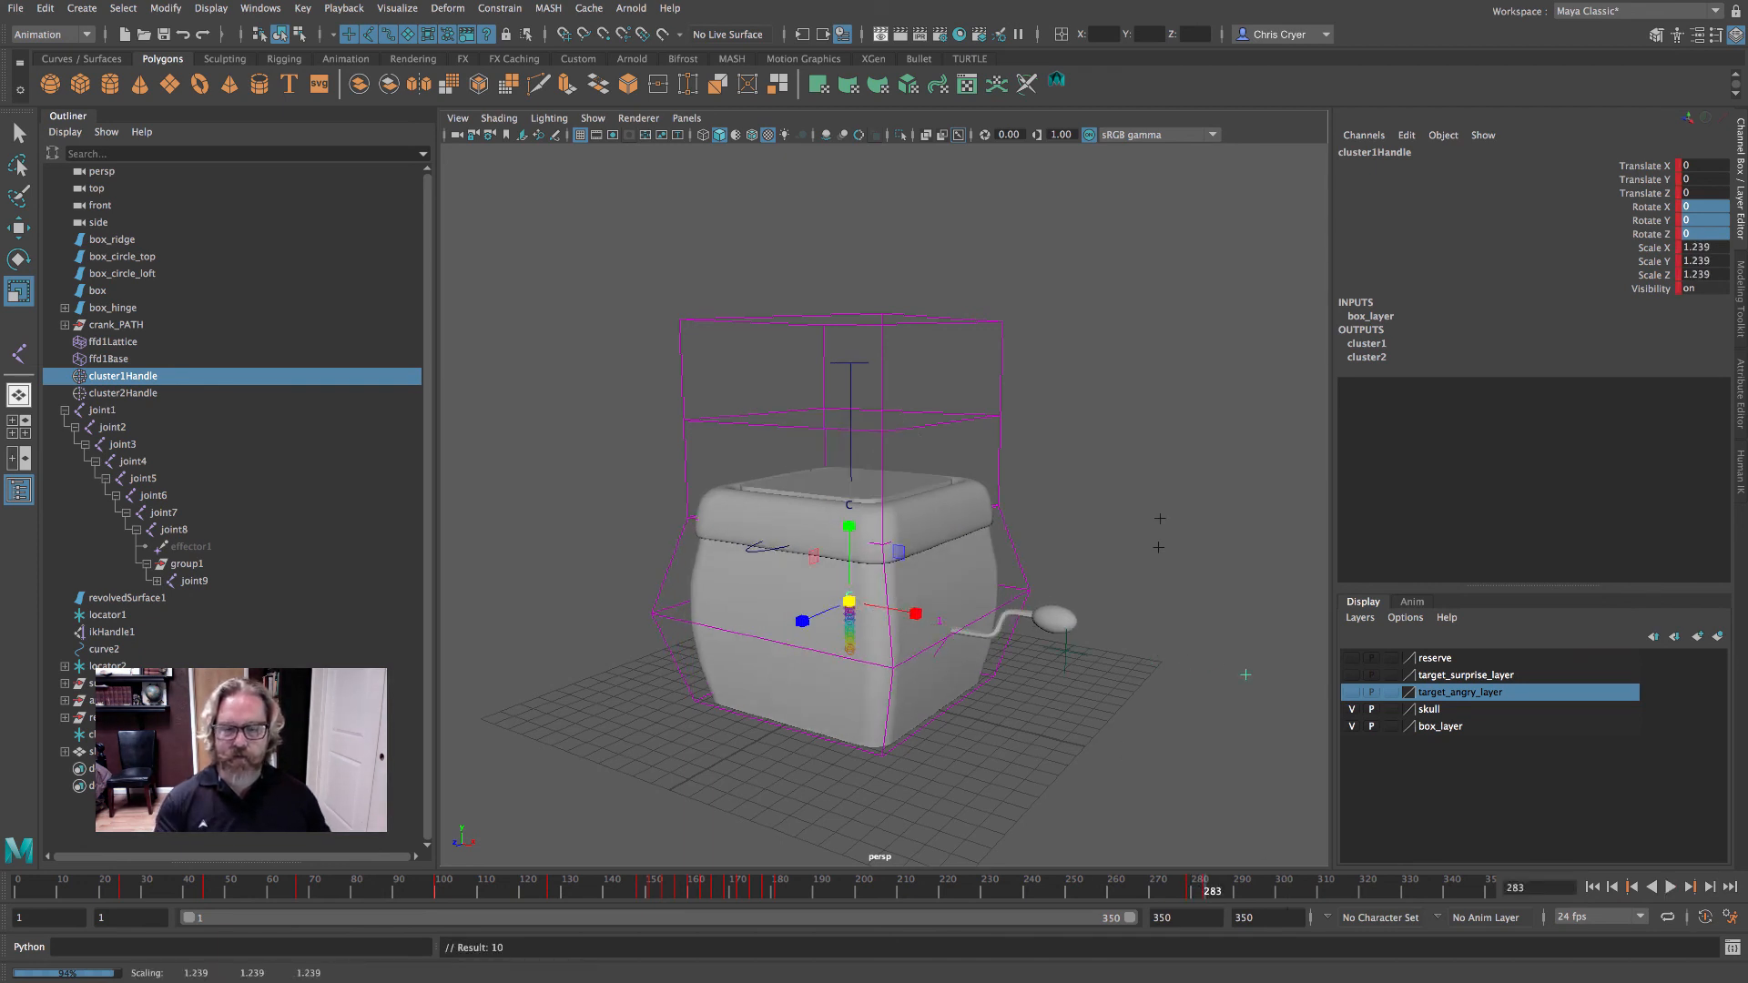
# - Key cluster1Handle's uniform scale at about 0.9 on frame 287 and at 1 on frame 296
pyautogui.moveTo(1212, 892); pyautogui.dragTo(1223, 894)
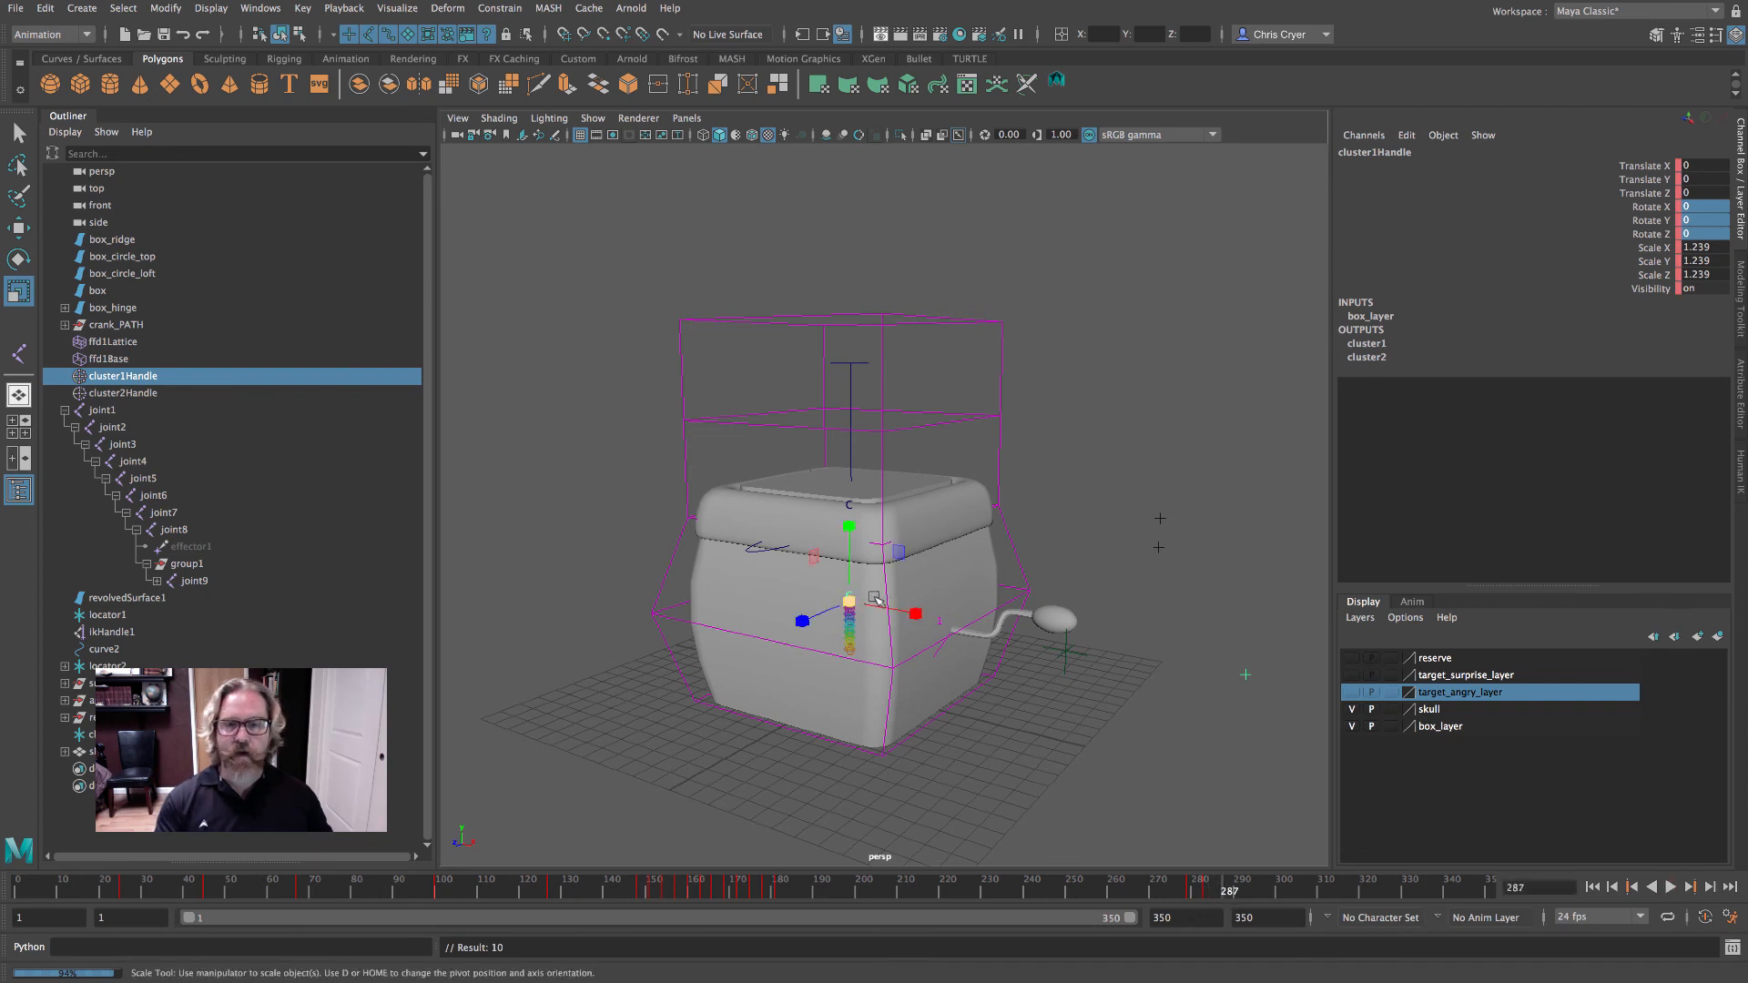
pyautogui.moveTo(858, 605); pyautogui.dragTo(846, 604)
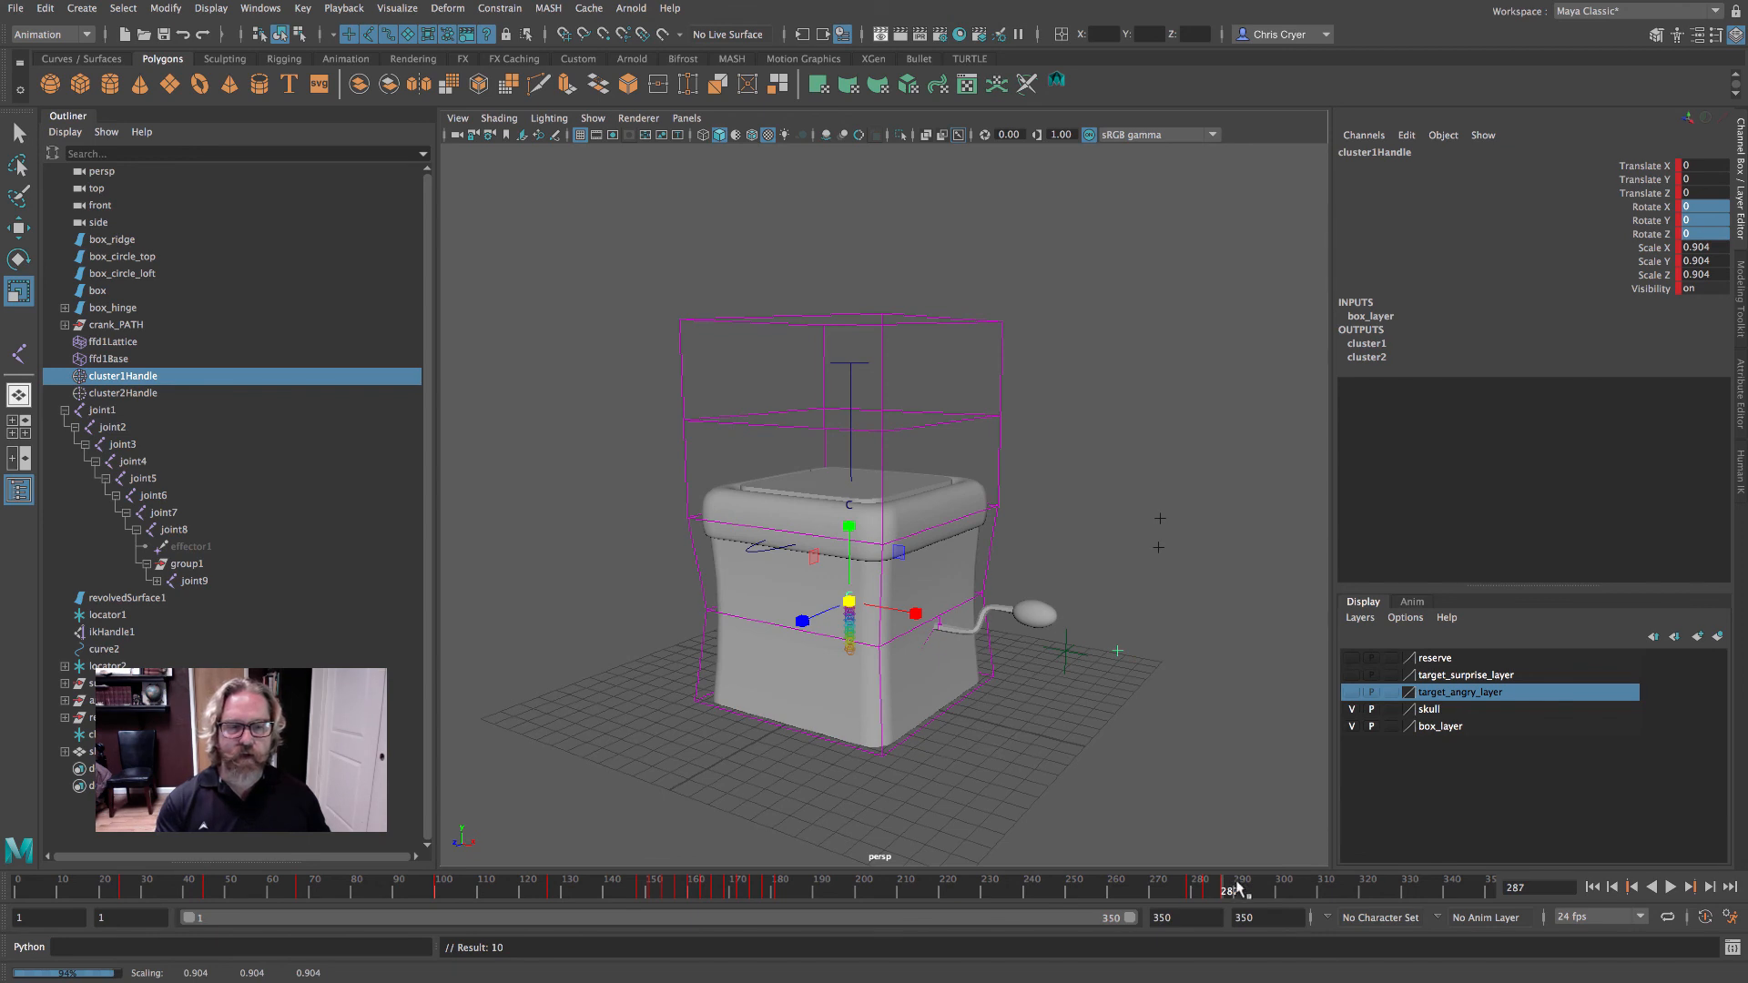
pyautogui.moveTo(1239, 888); pyautogui.dragTo(1268, 891)
pyautogui.click(1719, 274)
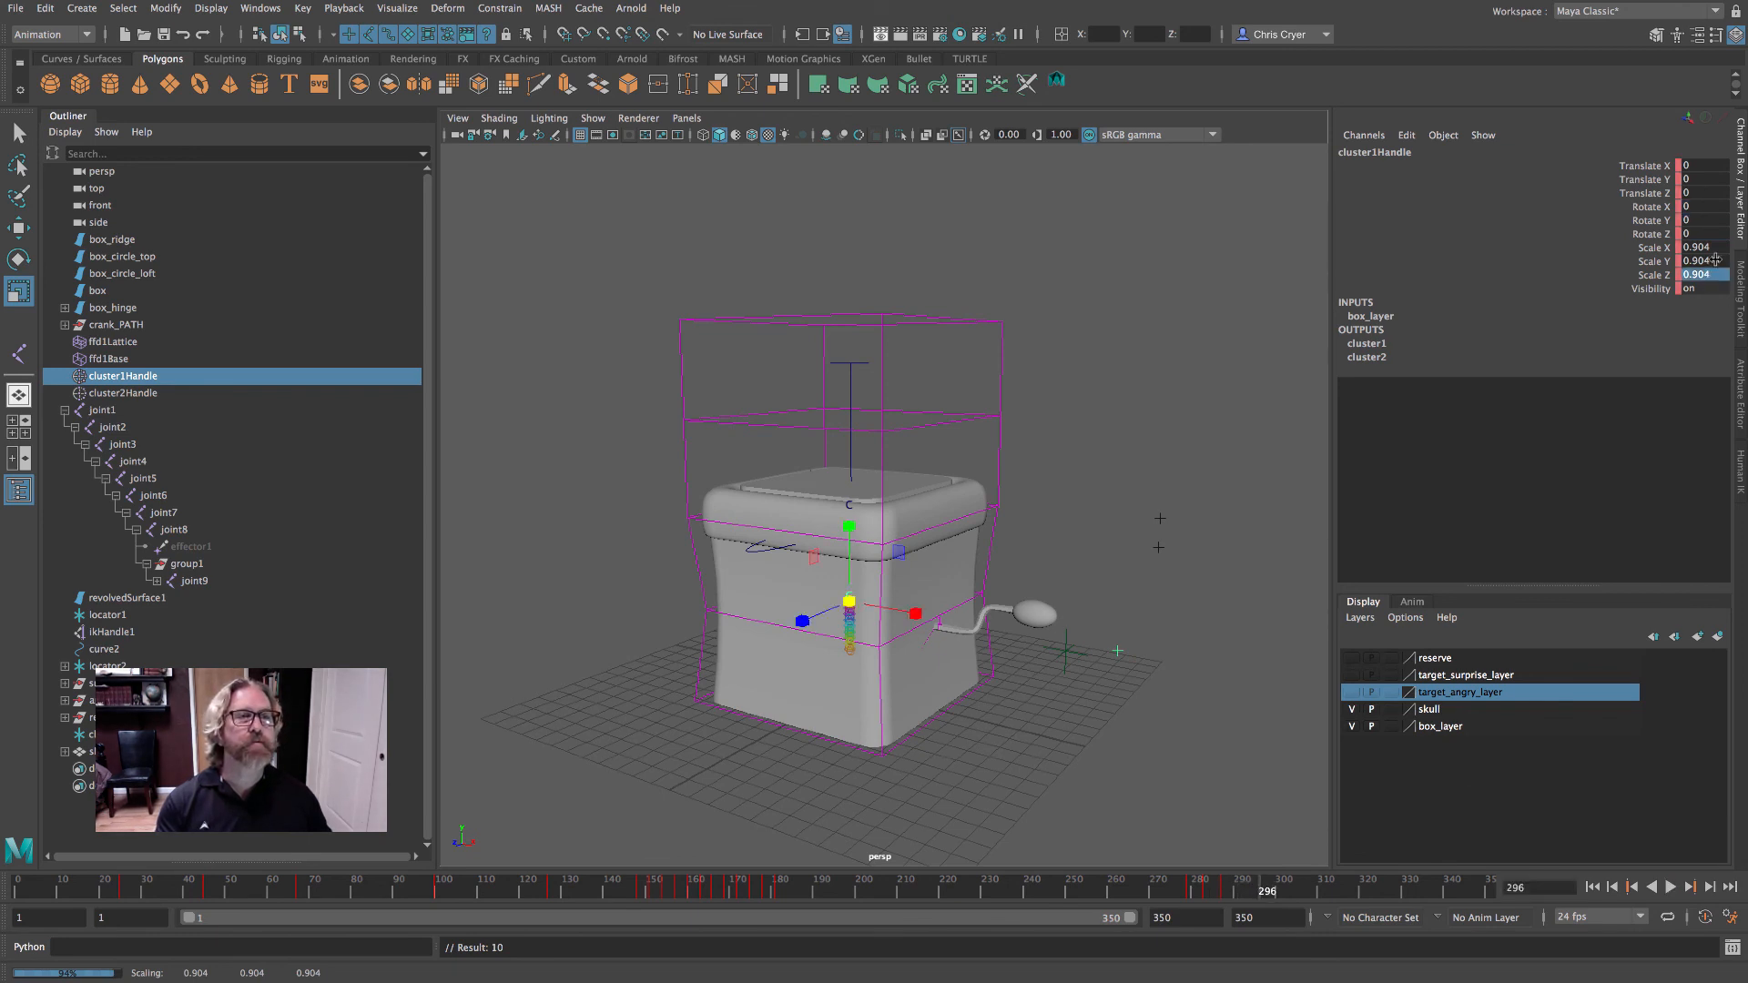
pyautogui.write('1')
pyautogui.press('Return')
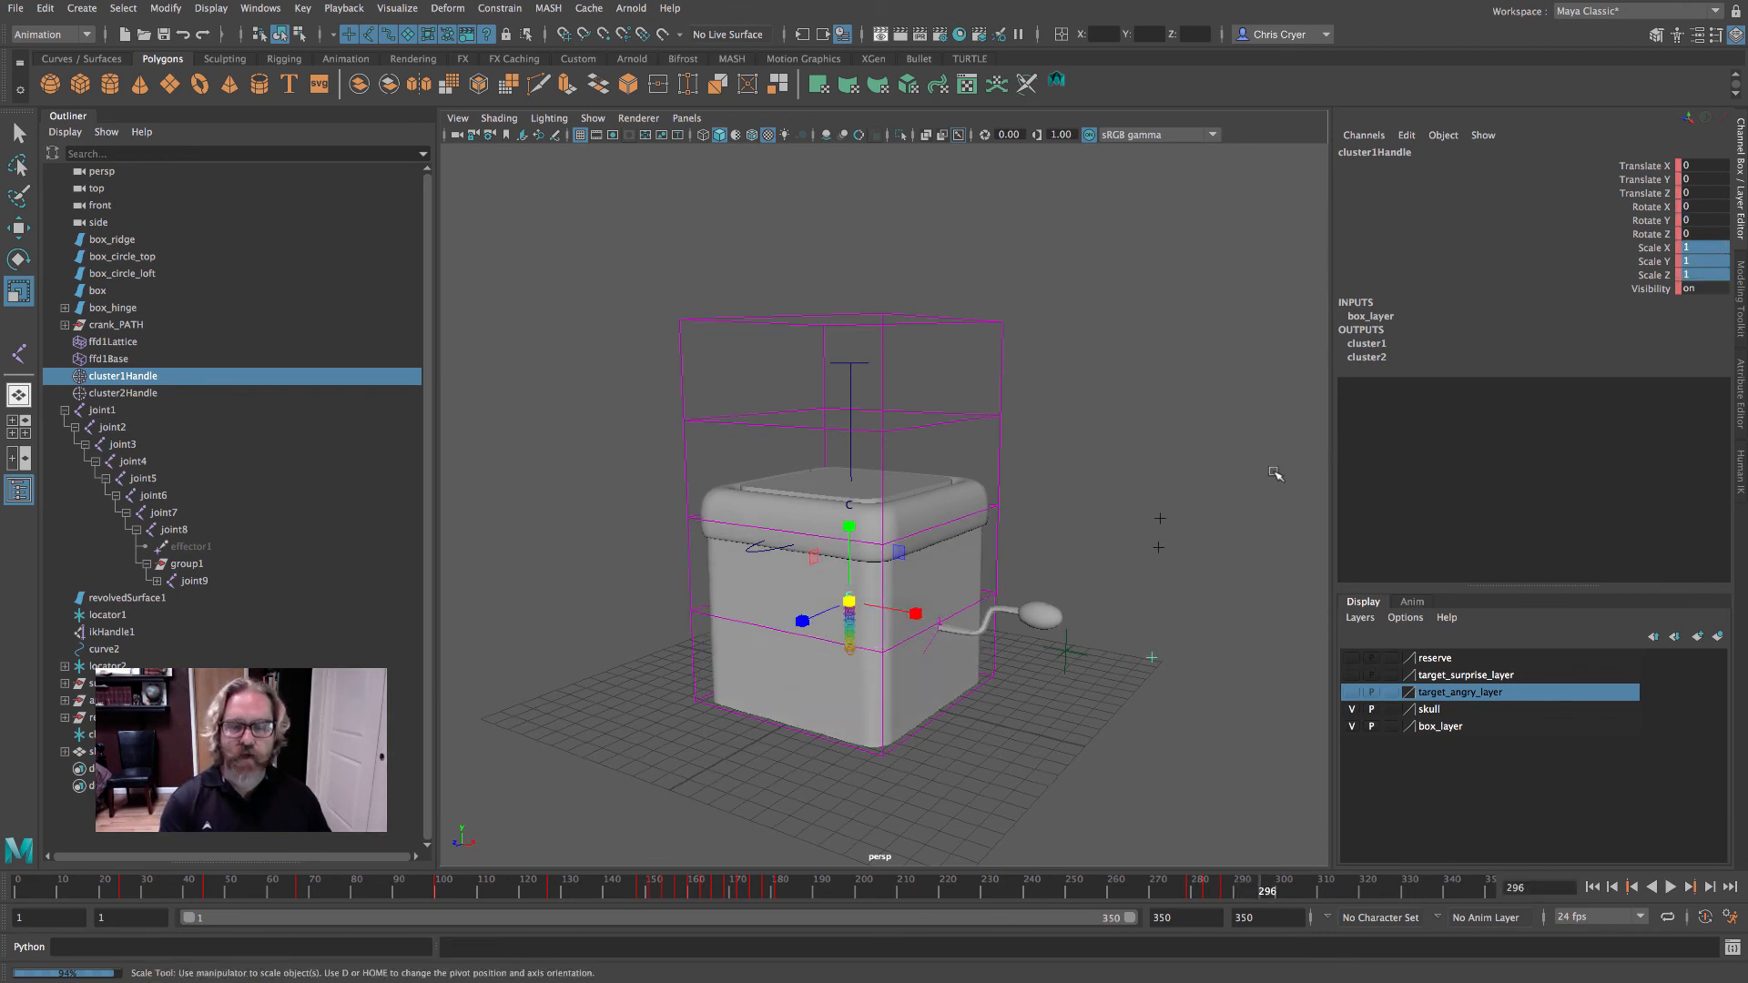
# - Shorten the playback range to end at frame 296 and play the whole animation from frame 1
pyautogui.moveTo(1240, 892); pyautogui.dragTo(1171, 889)
pyautogui.keyDown('alt'); pyautogui.moveTo(1171, 672); pyautogui.dragTo(1078, 668, button='right'); pyautogui.keyUp('alt')
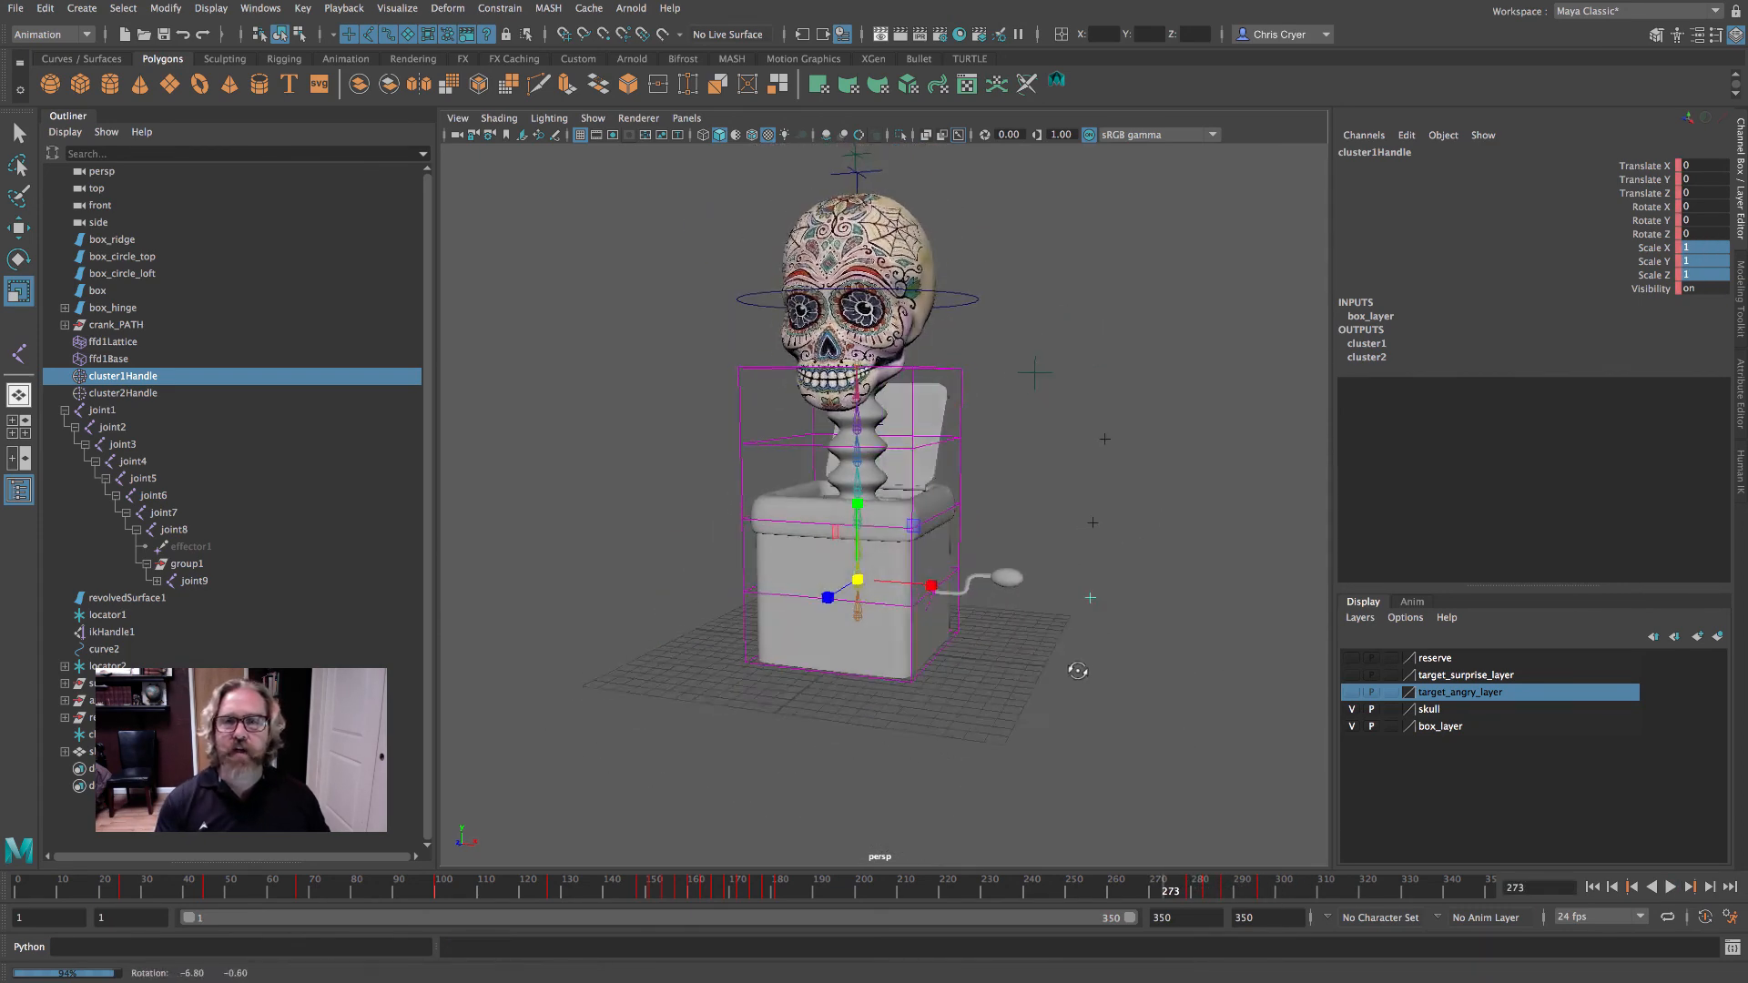
pyautogui.keyDown('alt'); pyautogui.moveTo(1078, 667); pyautogui.dragTo(1163, 690); pyautogui.keyUp('alt')
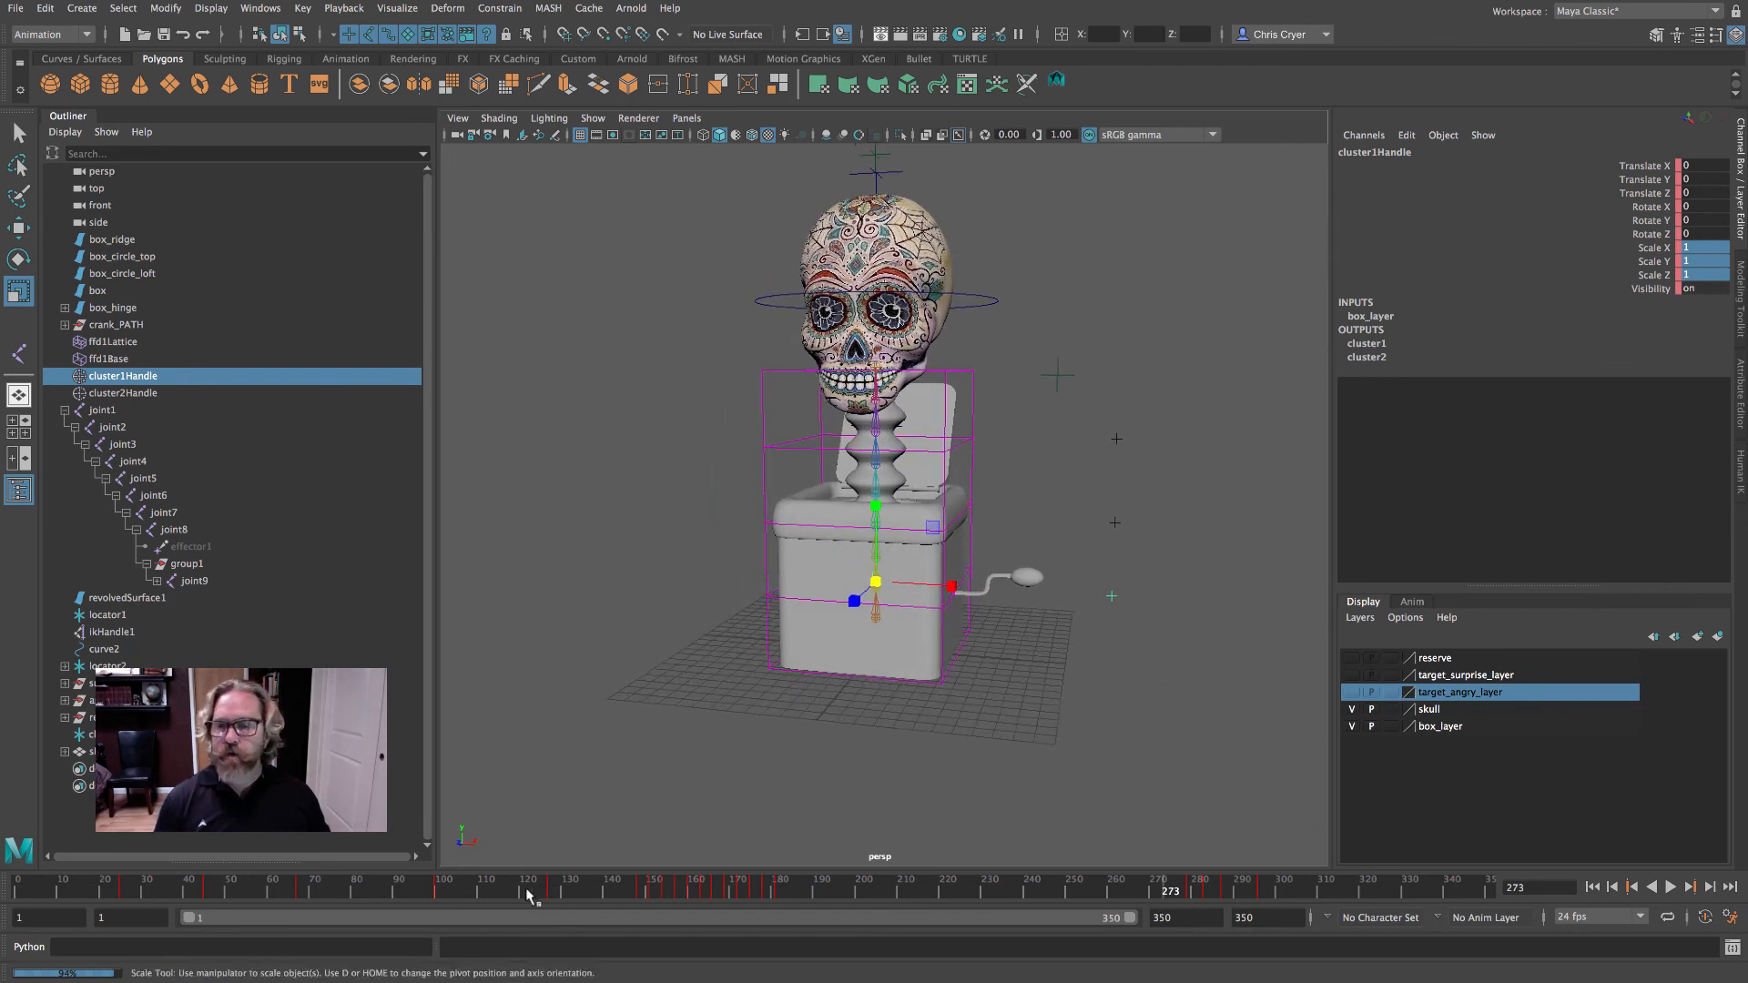
pyautogui.moveTo(527, 891); pyautogui.dragTo(36, 886)
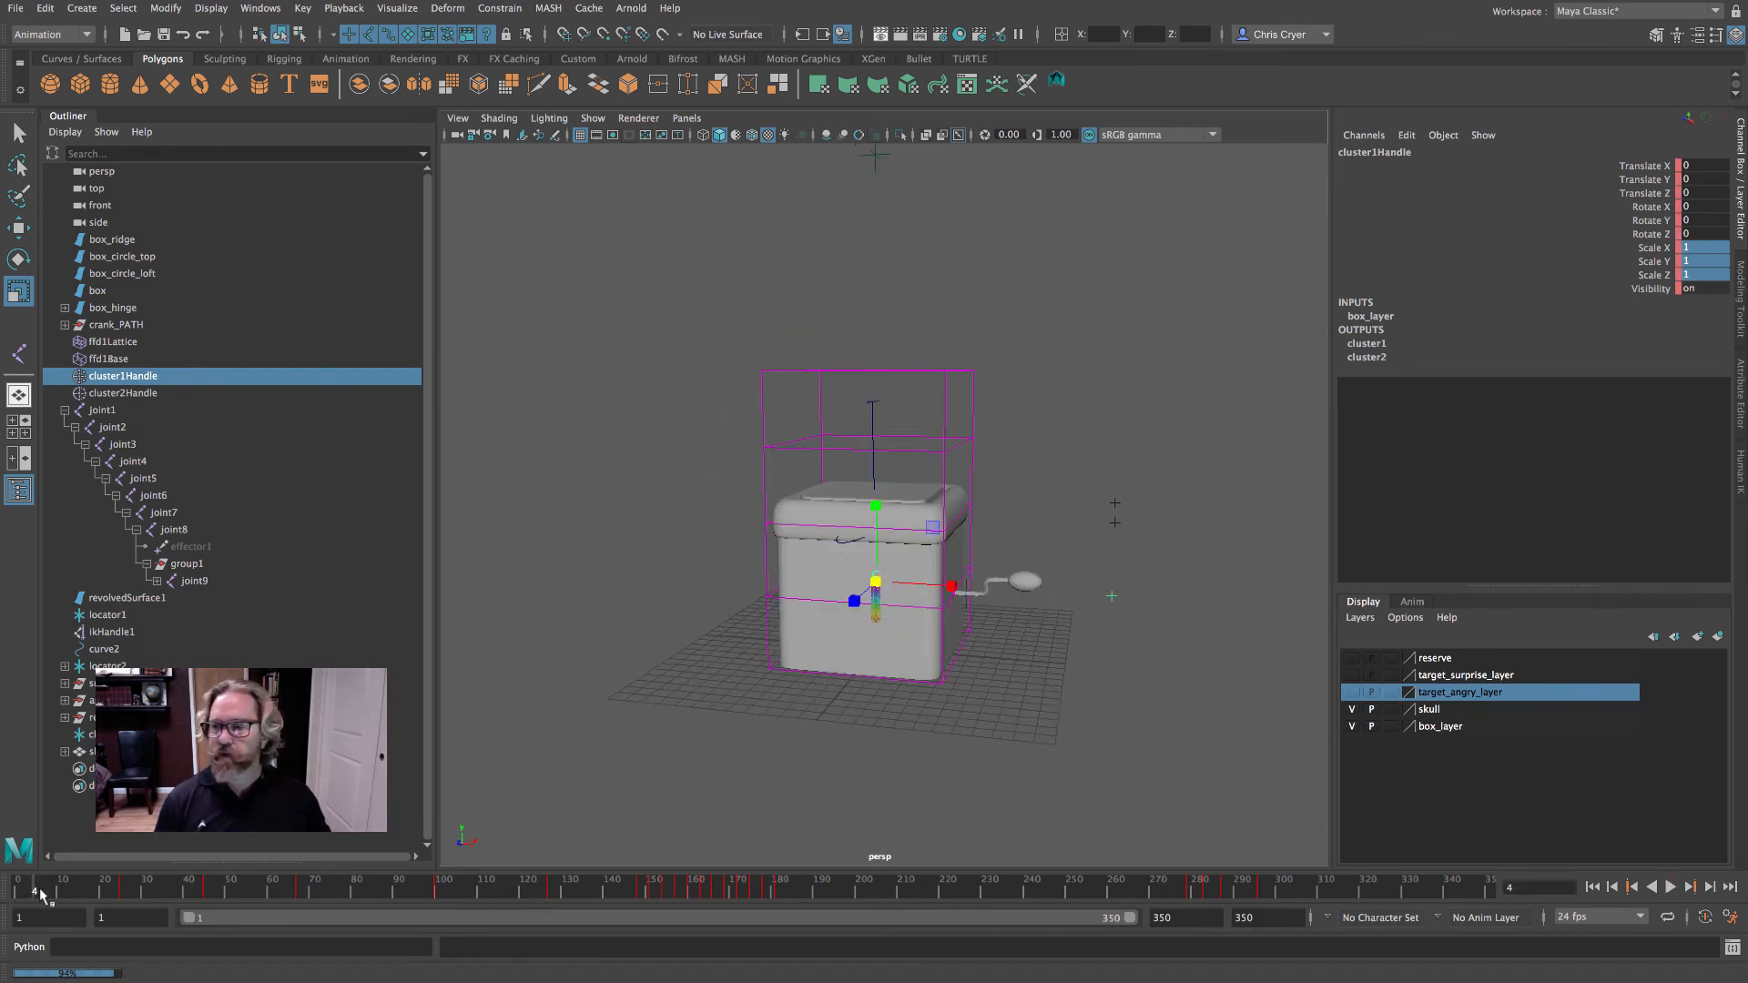
pyautogui.moveTo(1136, 921); pyautogui.dragTo(988, 920)
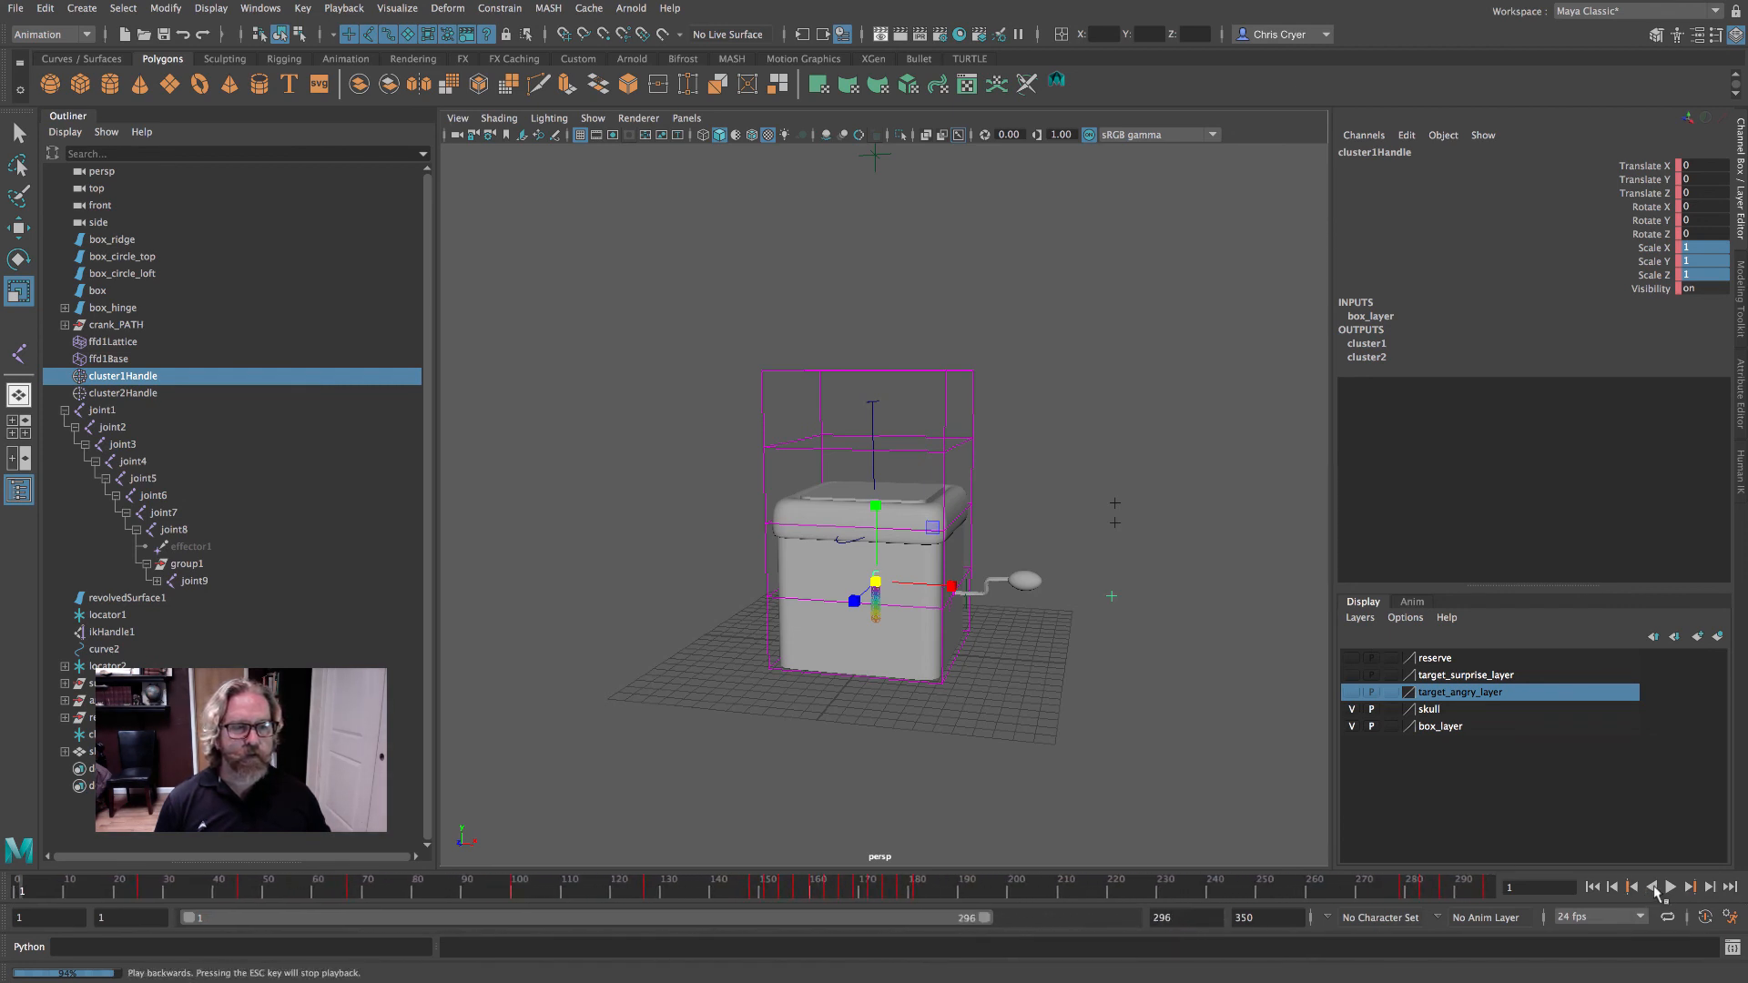
pyautogui.click(1671, 888)
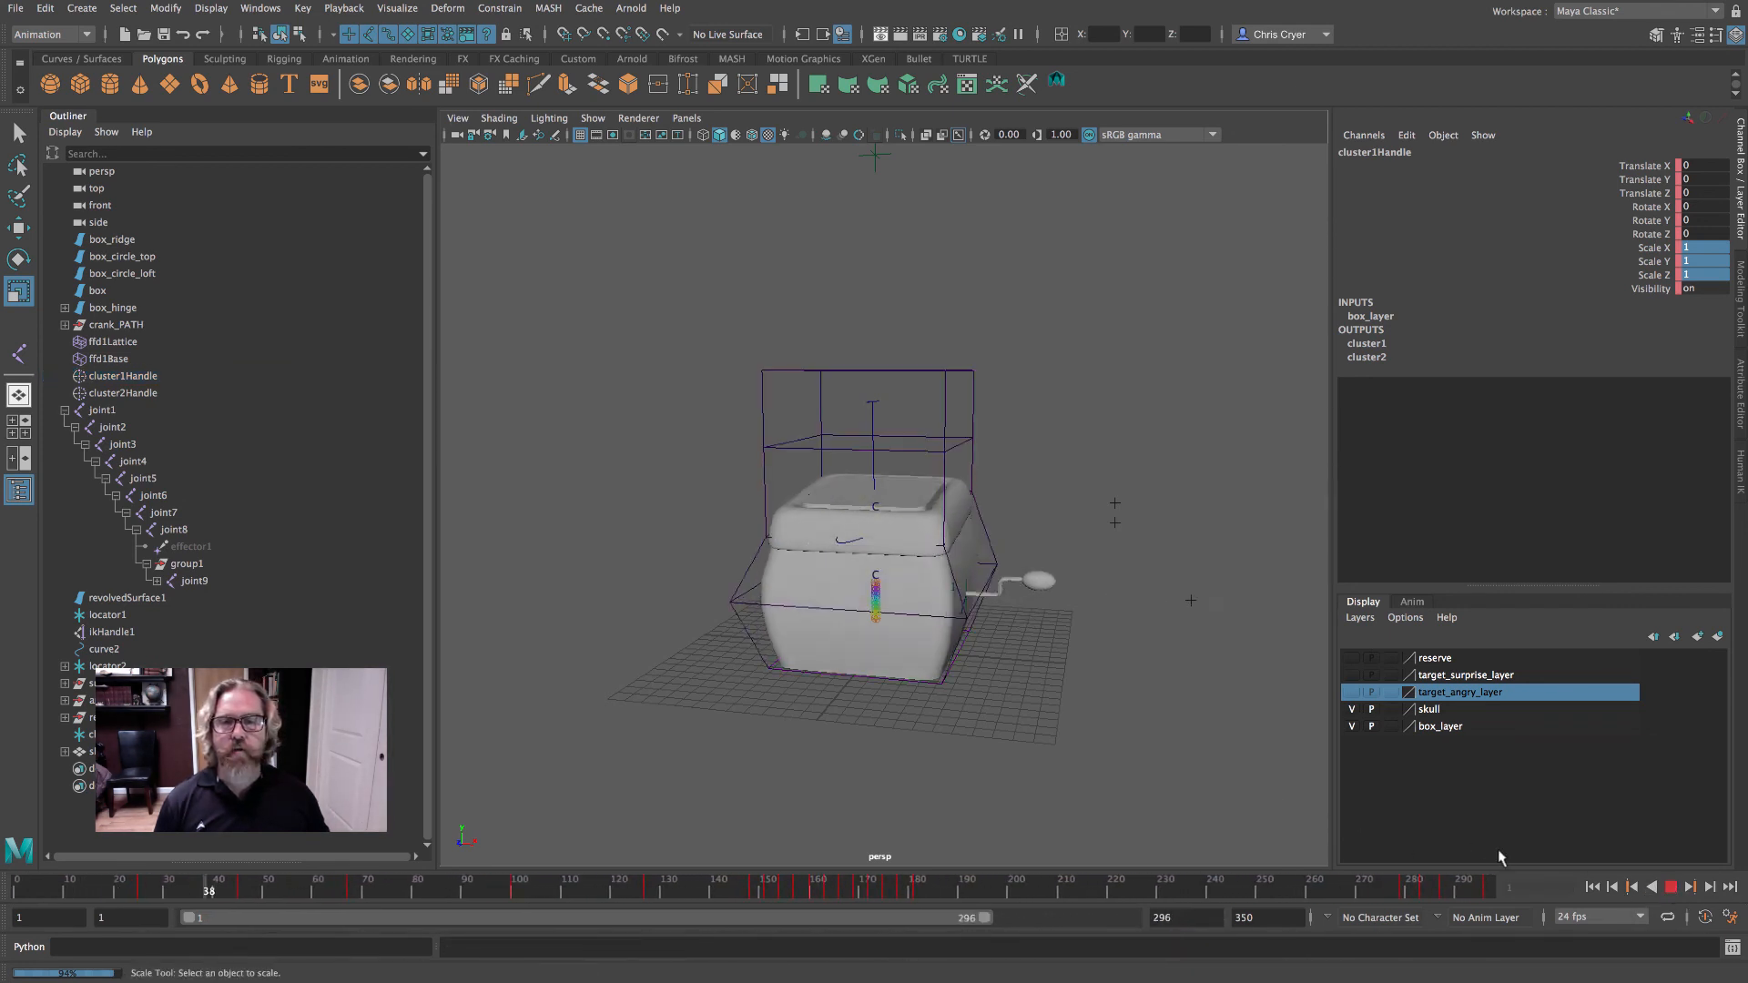